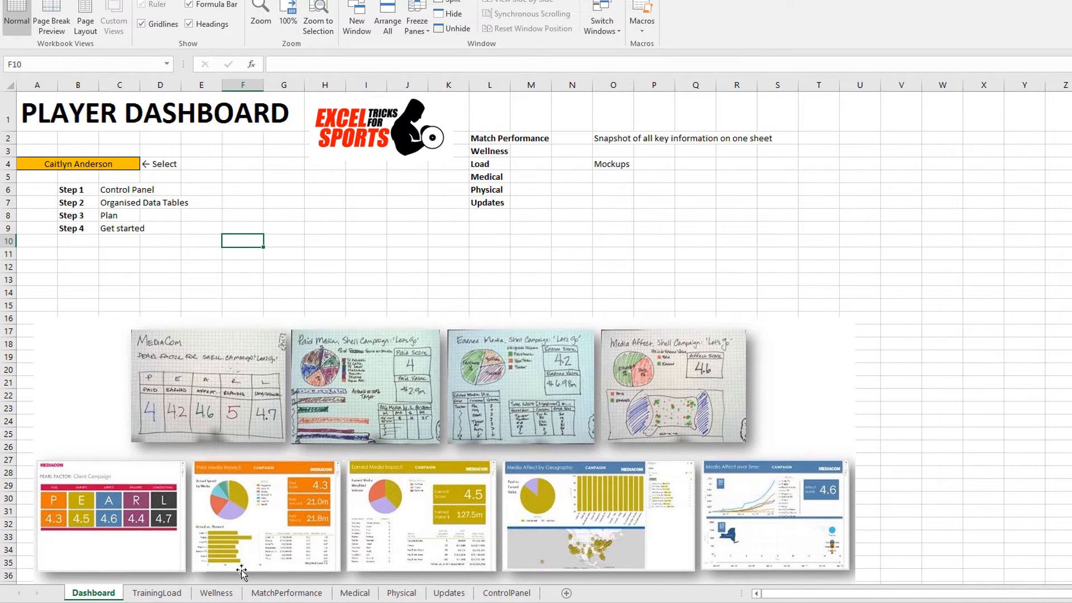
# Step: Review the data tables and dashboard extraction notes on every sheet from TrainingLoad through ControlPanel, including ControlPanel's medical status tables
pyautogui.hotkey('ctrl', 'pagedown')
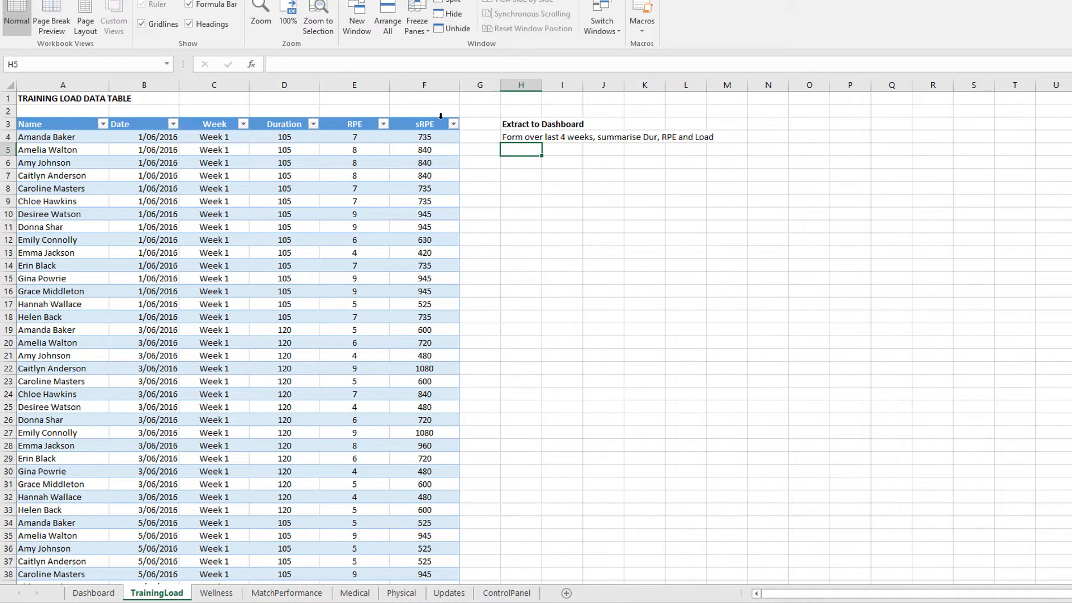
pyautogui.click(217, 594)
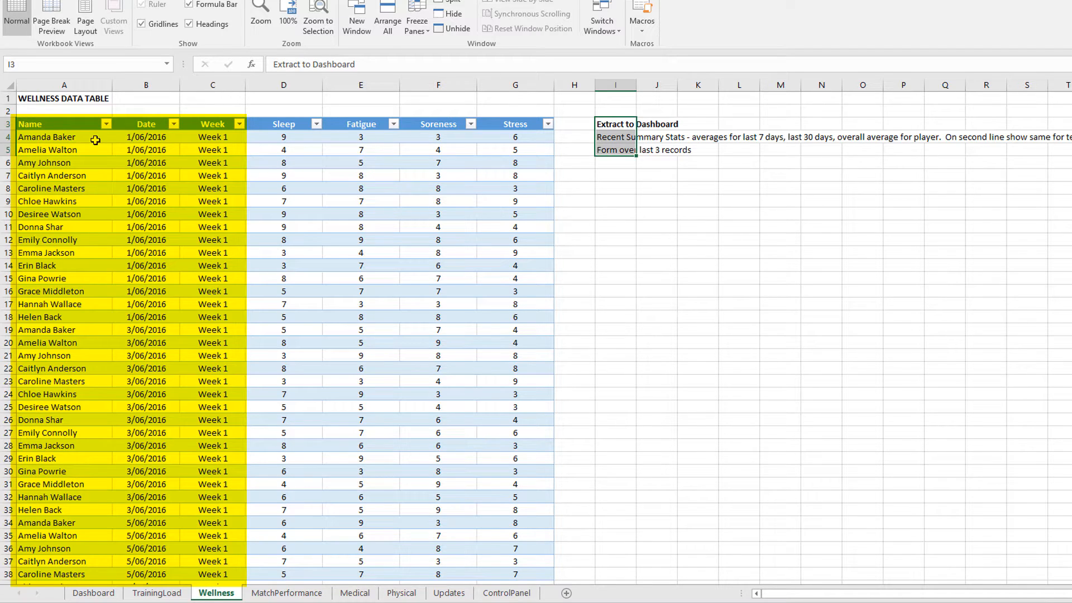
pyautogui.hotkey('ctrl', 'pagedown')
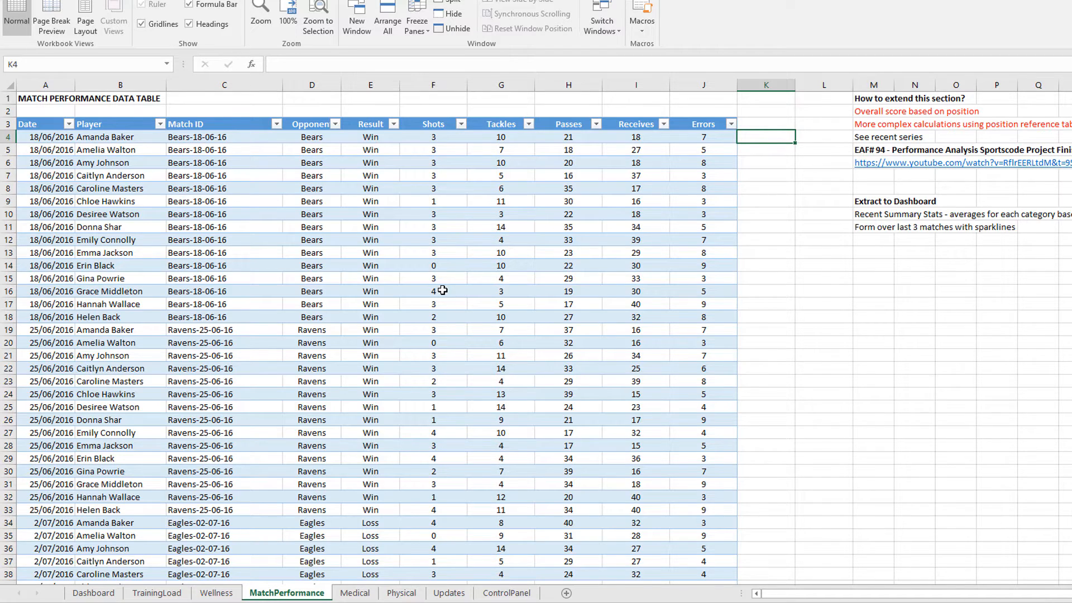
pyautogui.hotkey('ctrl', 'pagedown')
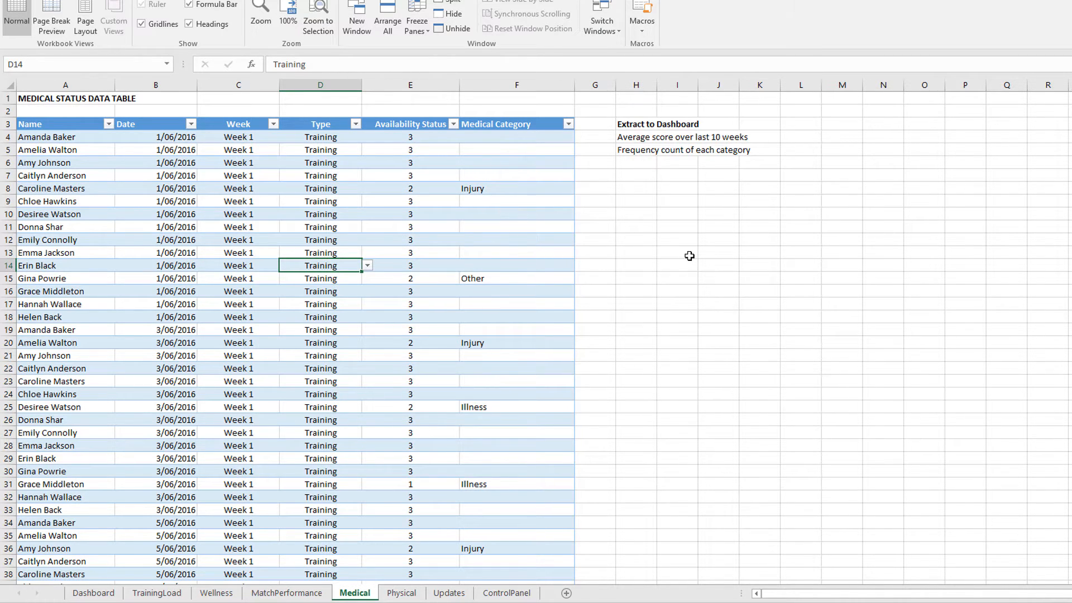
pyautogui.hotkey('ctrl', 'pagedown')
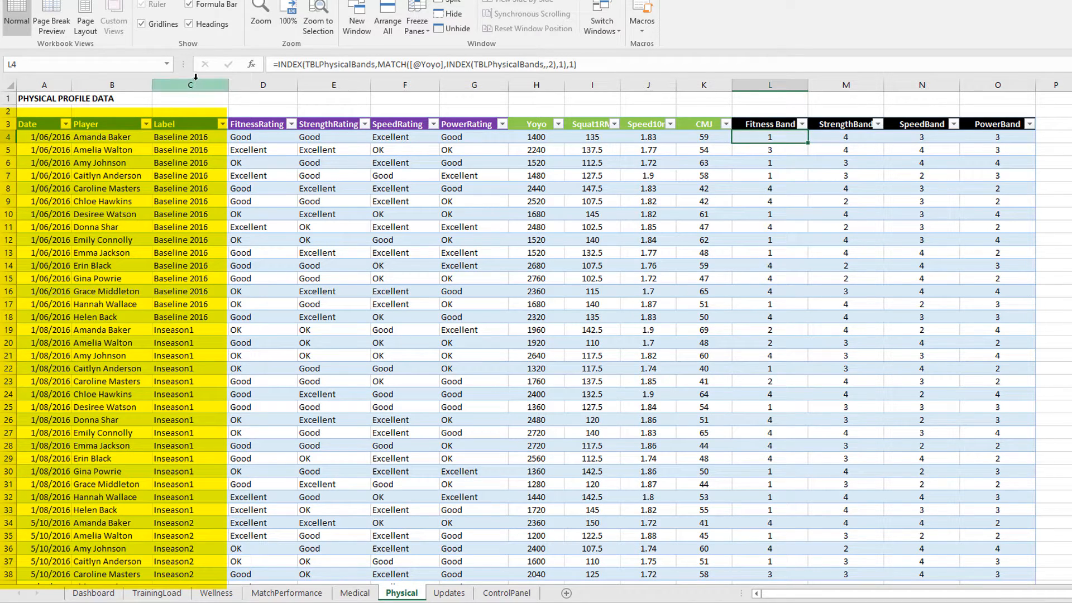
pyautogui.hotkey('ctrl', 'pagedown')
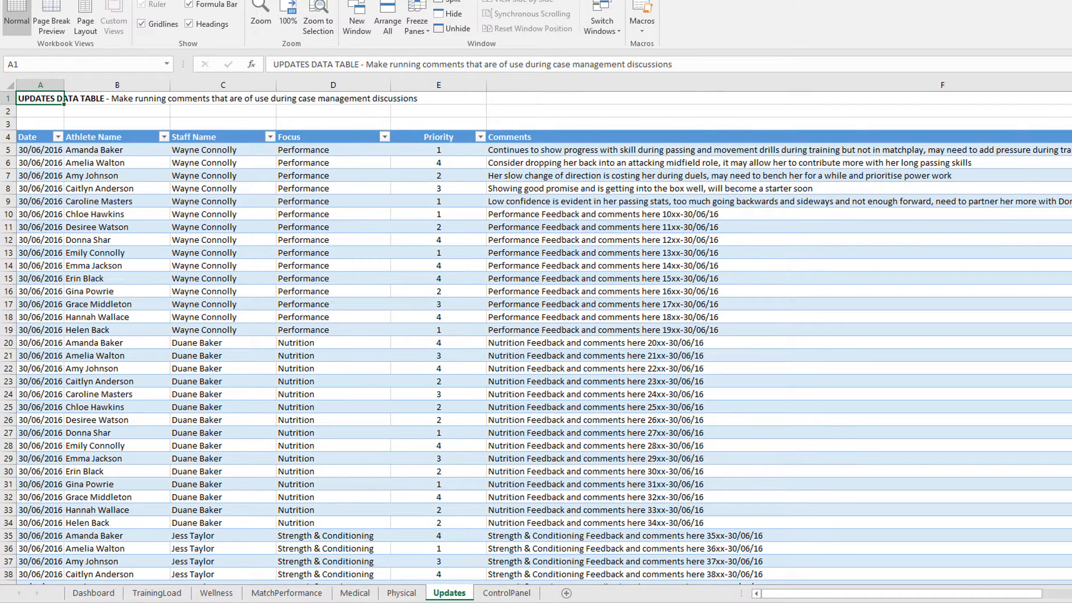
pyautogui.click(506, 593)
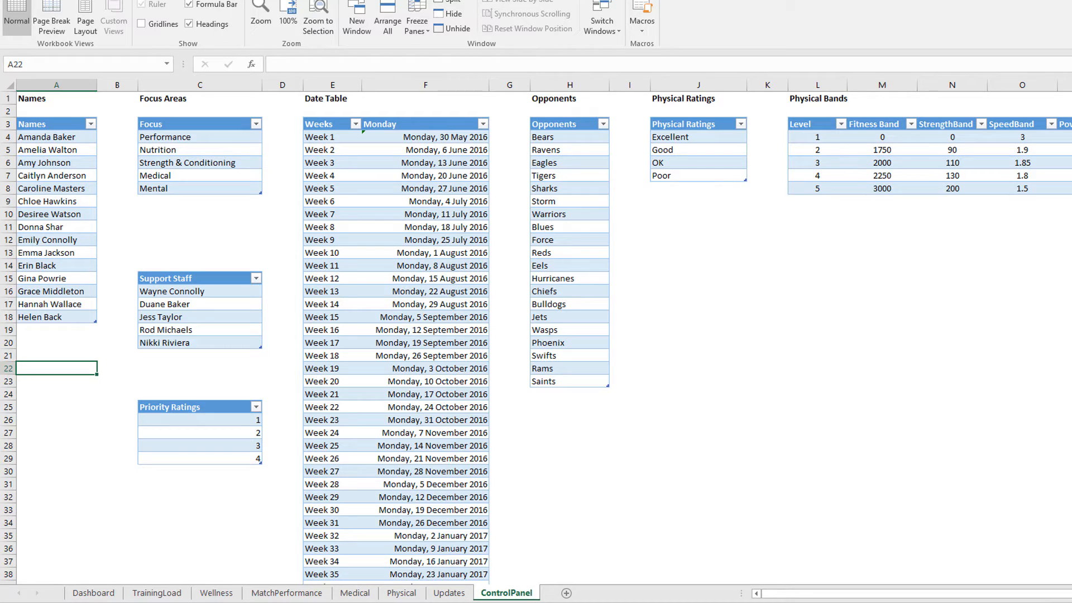
pyautogui.hscroll(5, 469, 255)
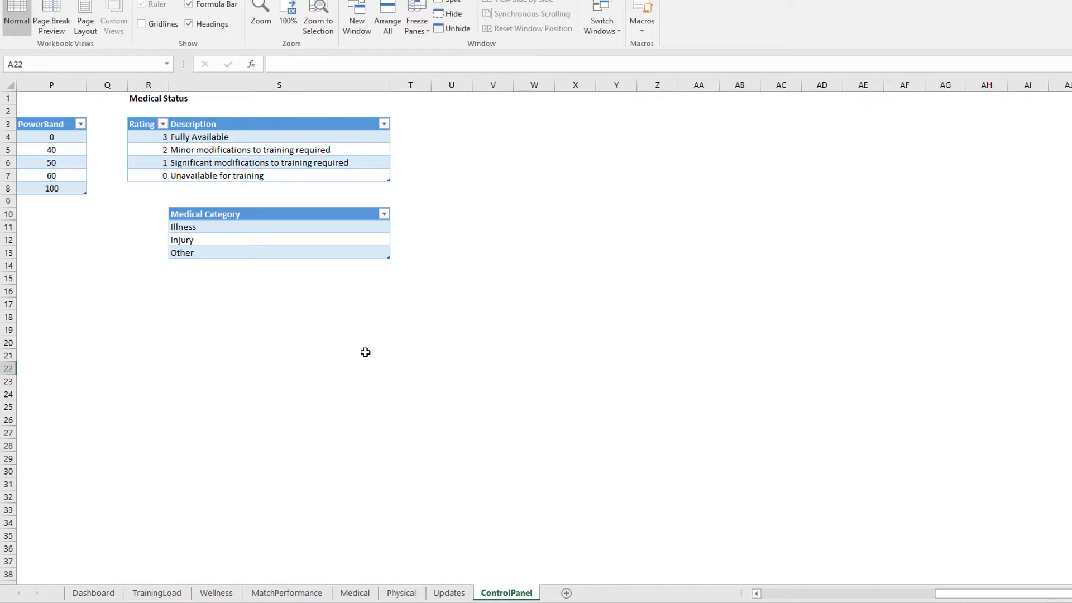
pyautogui.click(768, 593)
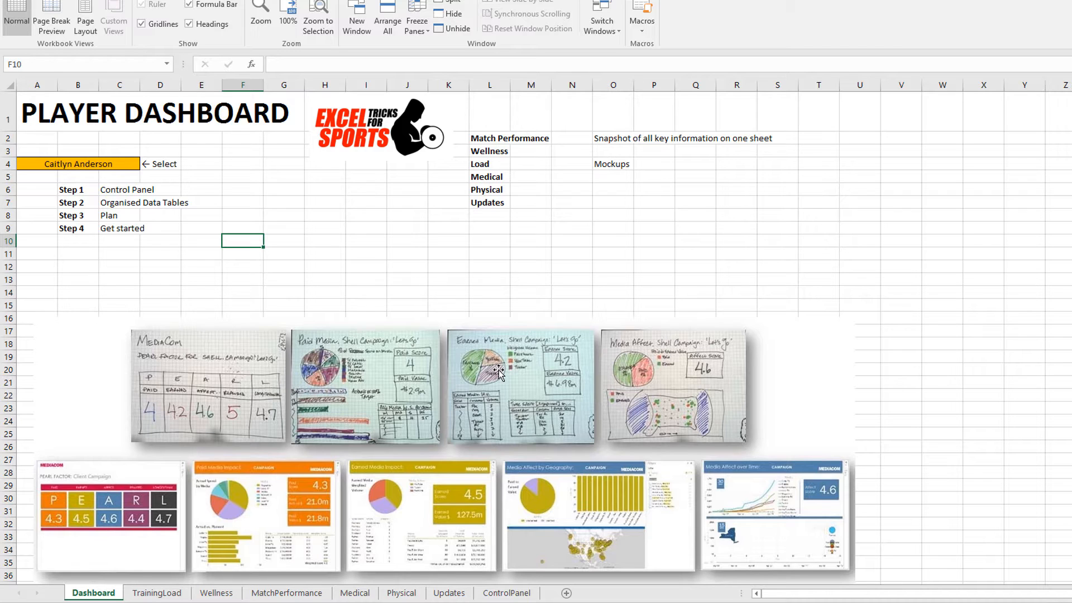
# Step: Delete the mockup picture from the Dashboard sheet and clear the existing player selector and its label in row 4
pyautogui.click(179, 358)
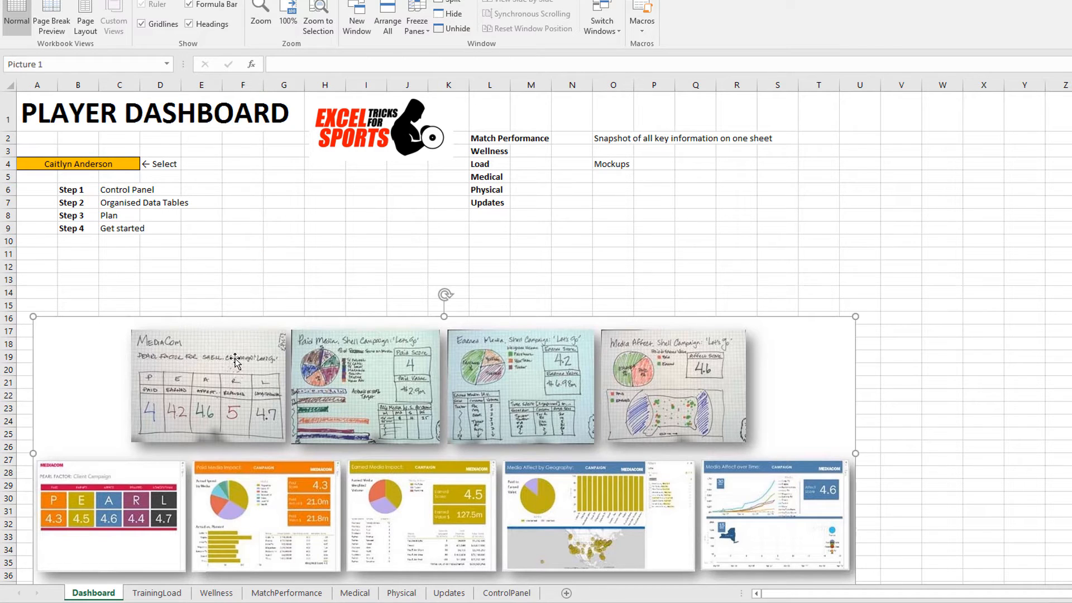
pyautogui.press('Delete')
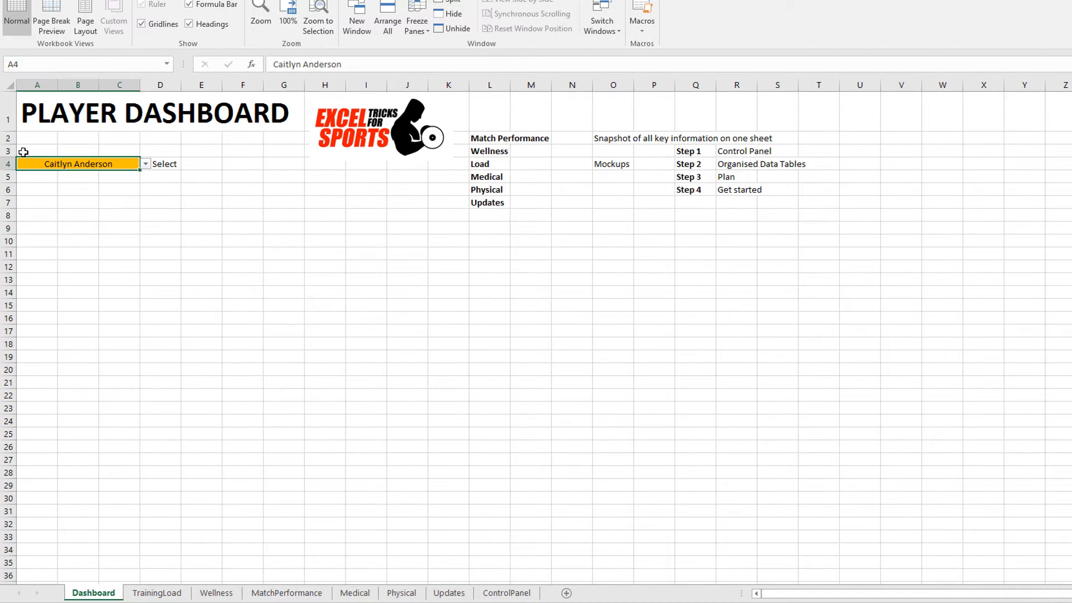
pyautogui.click(162, 163)
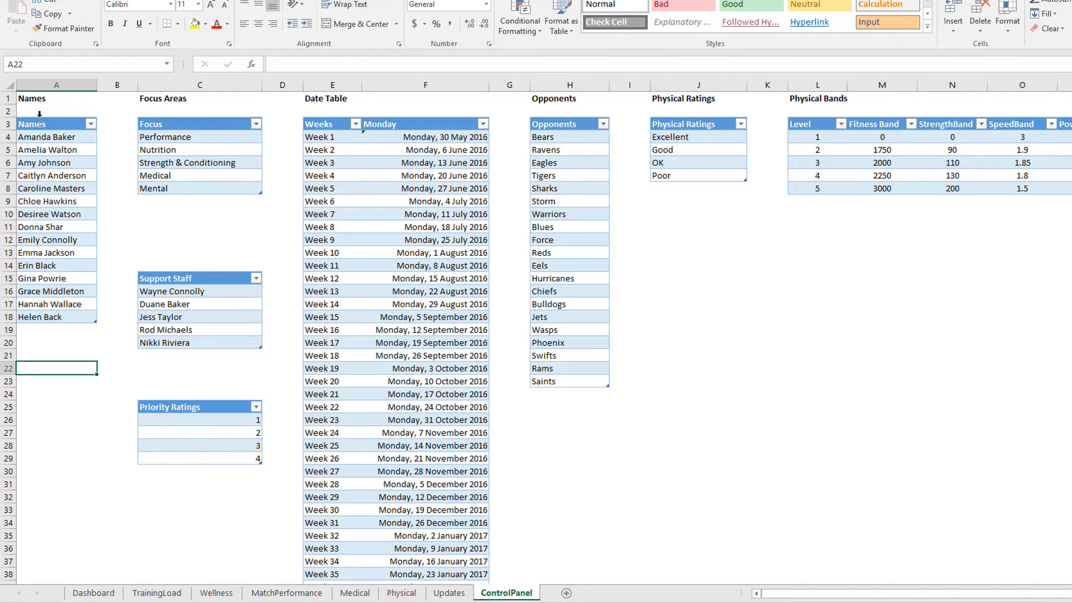
# Step: Find the athlete names table's name on ControlPanel and add a list validation to Dashboard cell A4 with source =indirect("TBLAthleteNames[Names]")
pyautogui.moveTo(41, 137); pyautogui.dragTo(43, 317)
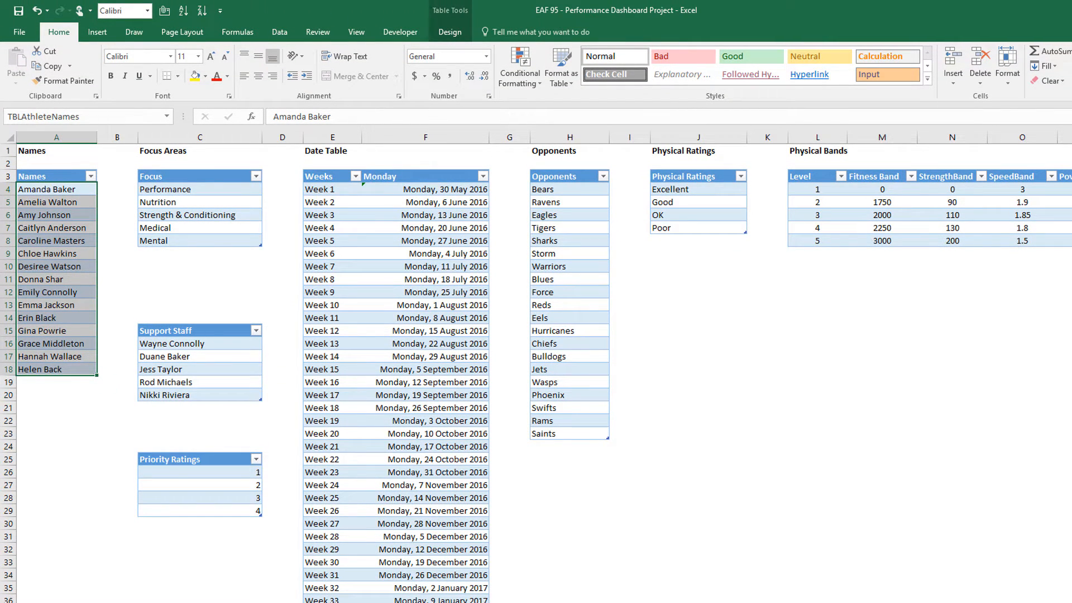
pyautogui.hotkey('ctrl', 'pageup')
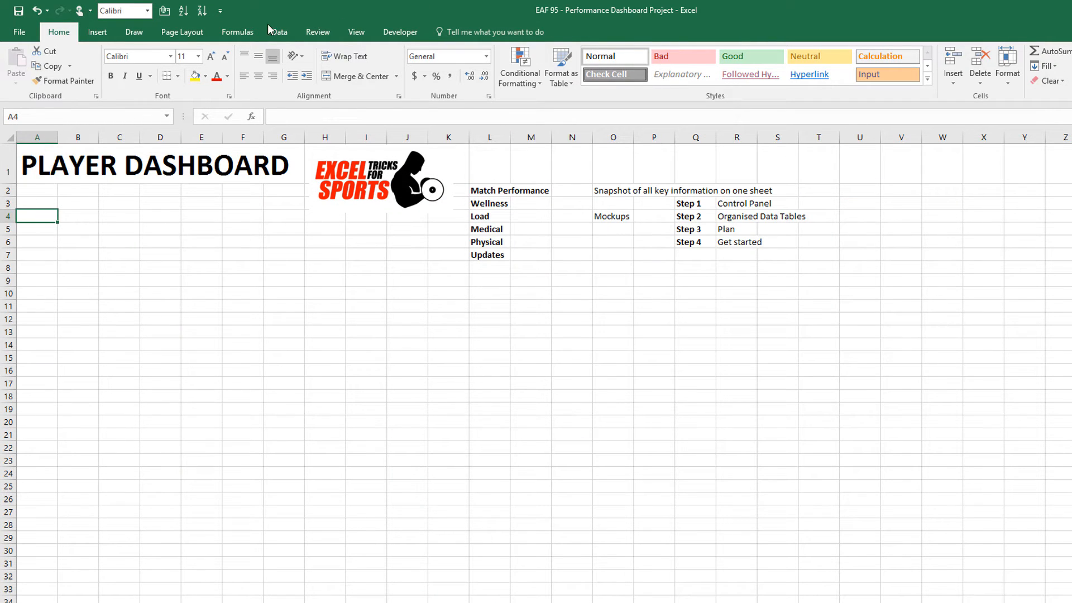
pyautogui.click(279, 34)
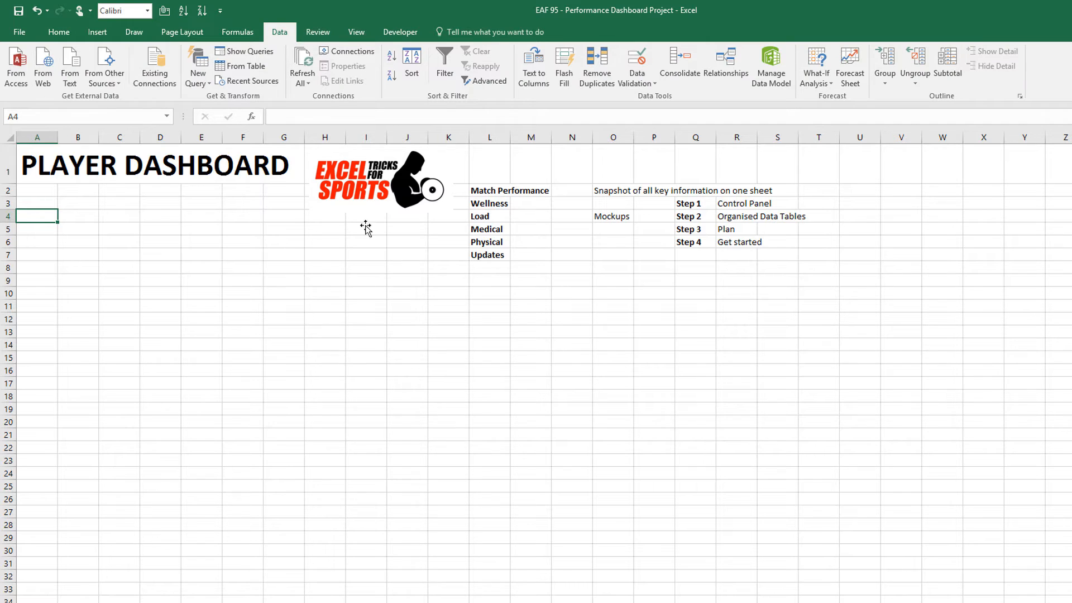
pyautogui.click(637, 78)
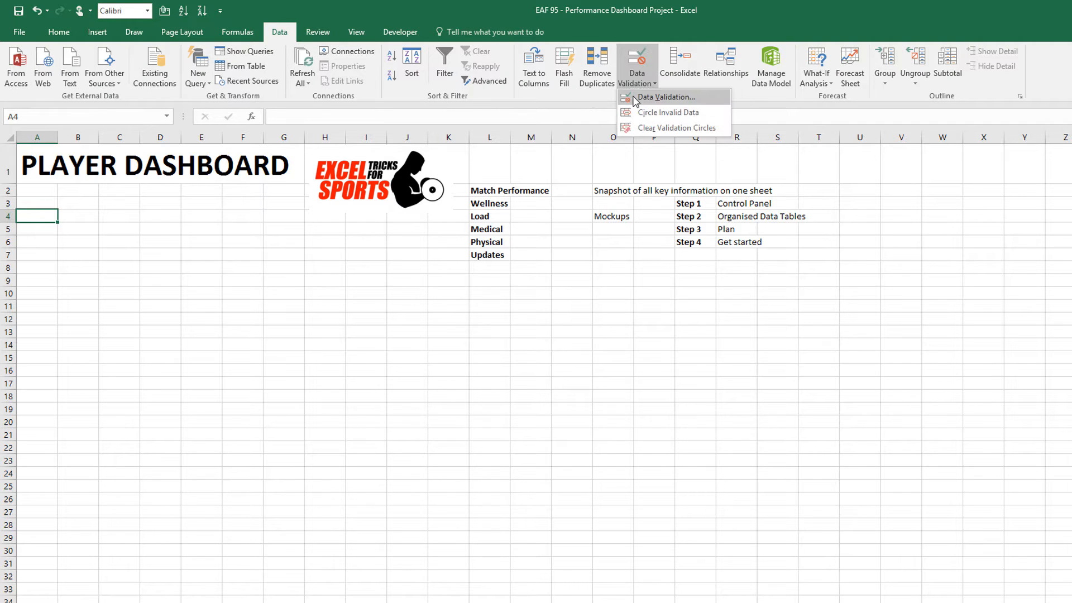
pyautogui.click(647, 98)
pyautogui.click(473, 271)
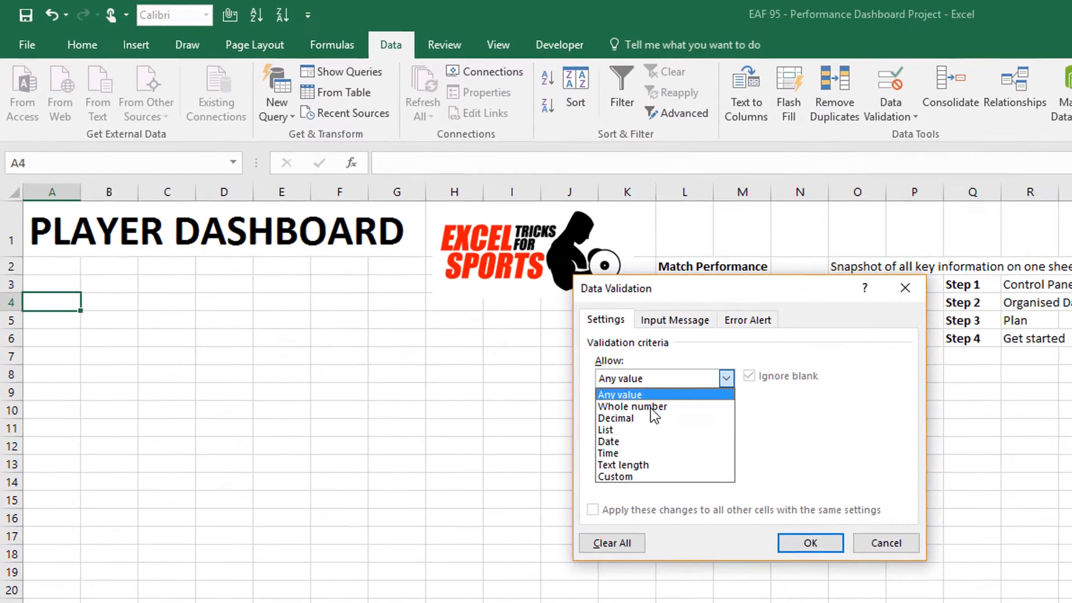
pyautogui.click(458, 310)
pyautogui.click(646, 457)
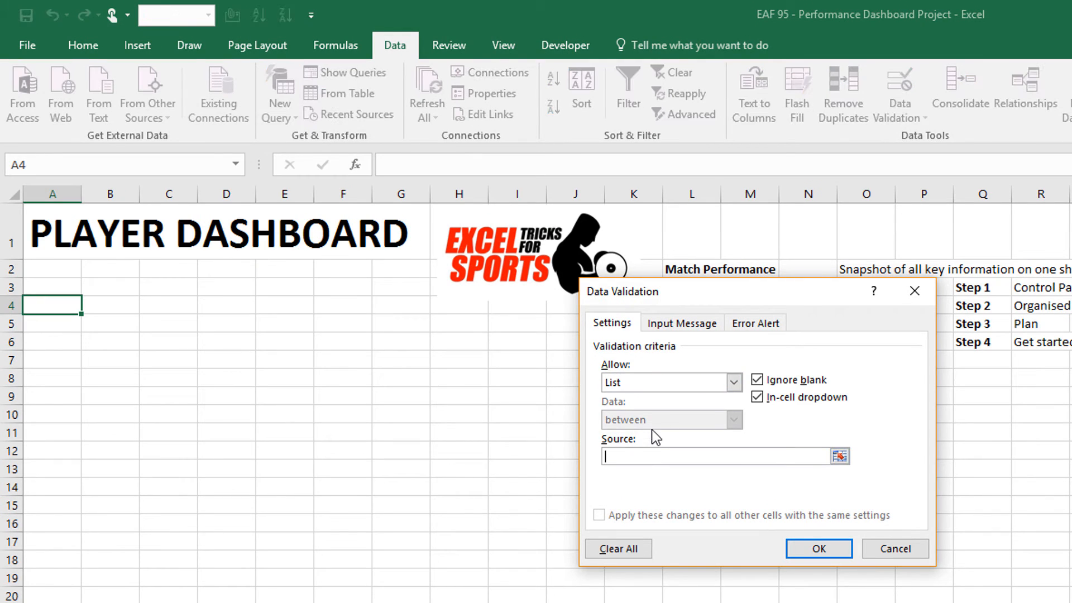
pyautogui.write('=indirect("TBLAthleteNames')
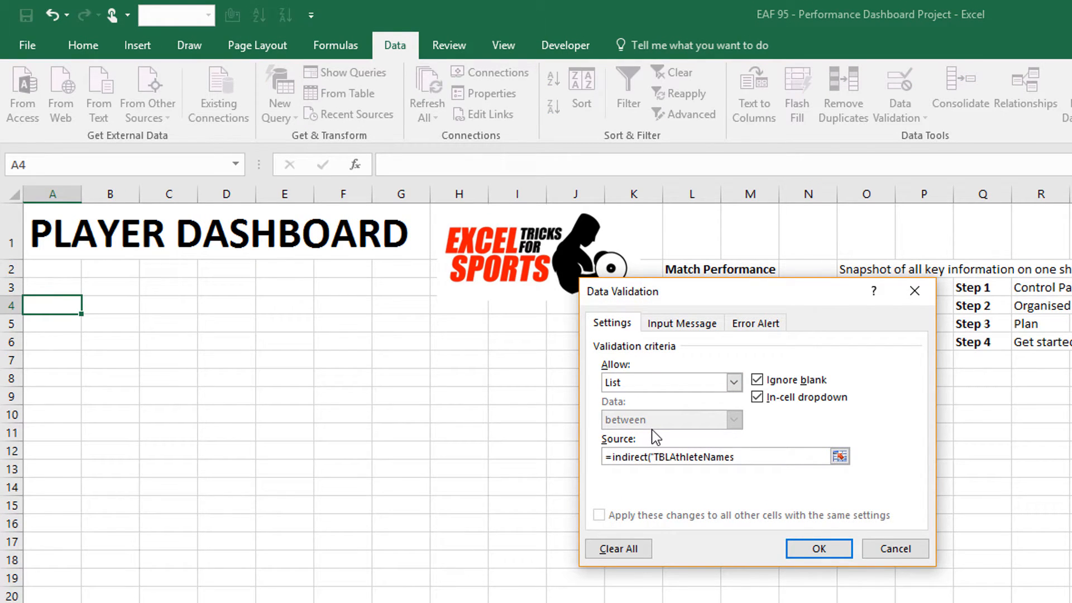
pyautogui.write('[Names]"')
pyautogui.click(818, 548)
pyautogui.click(90, 306)
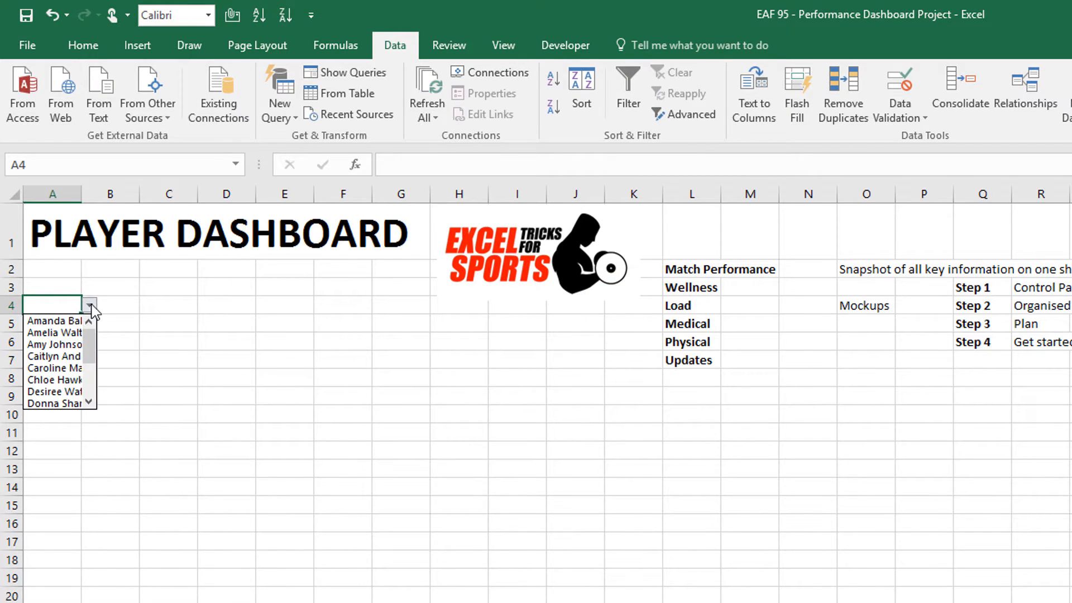
pyautogui.click(91, 306)
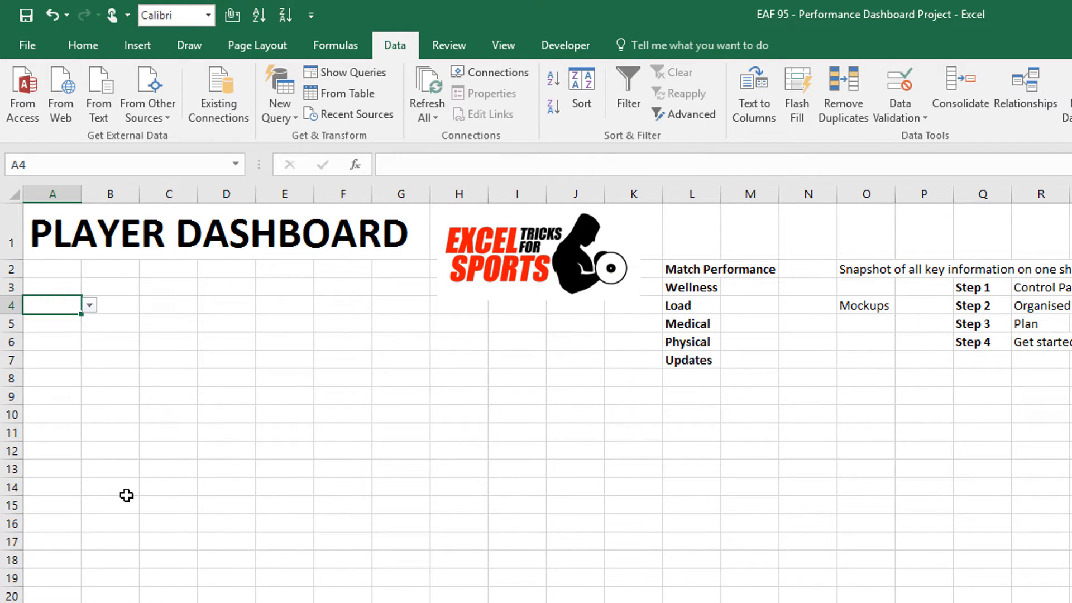
# Step: Format A4:C4 as one merged and centered cell with an outline border and an orange fill
pyautogui.moveTo(62, 304); pyautogui.dragTo(178, 309)
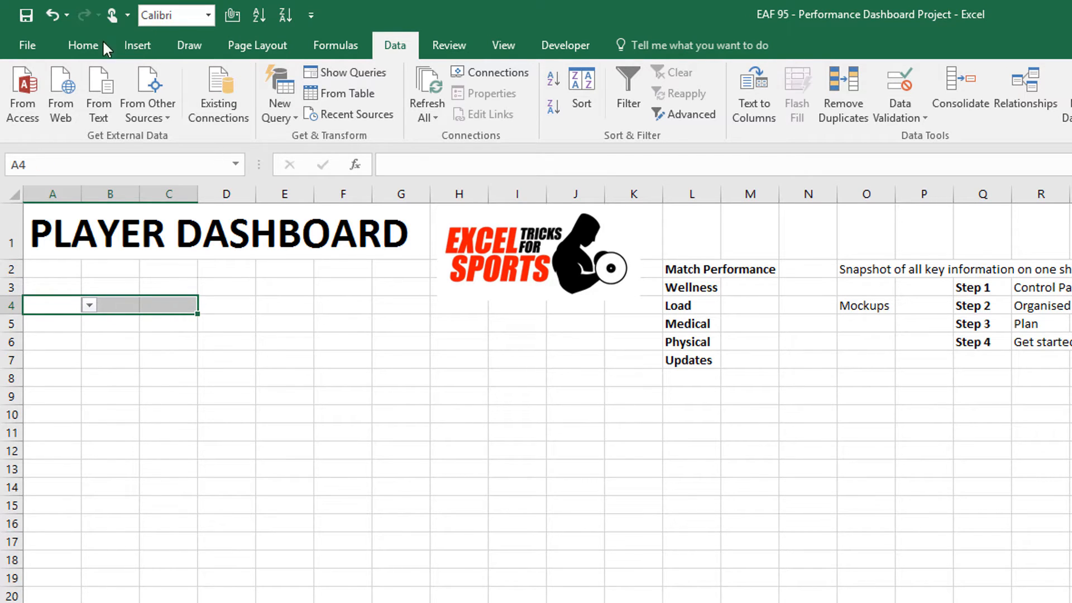
pyautogui.click(78, 46)
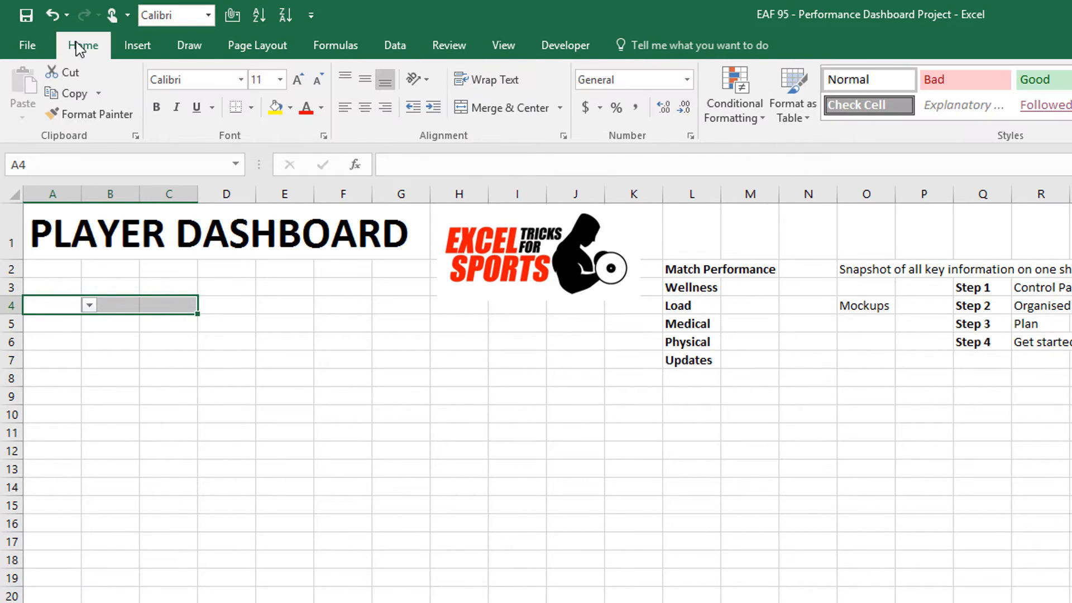
pyautogui.click(485, 109)
pyautogui.click(251, 107)
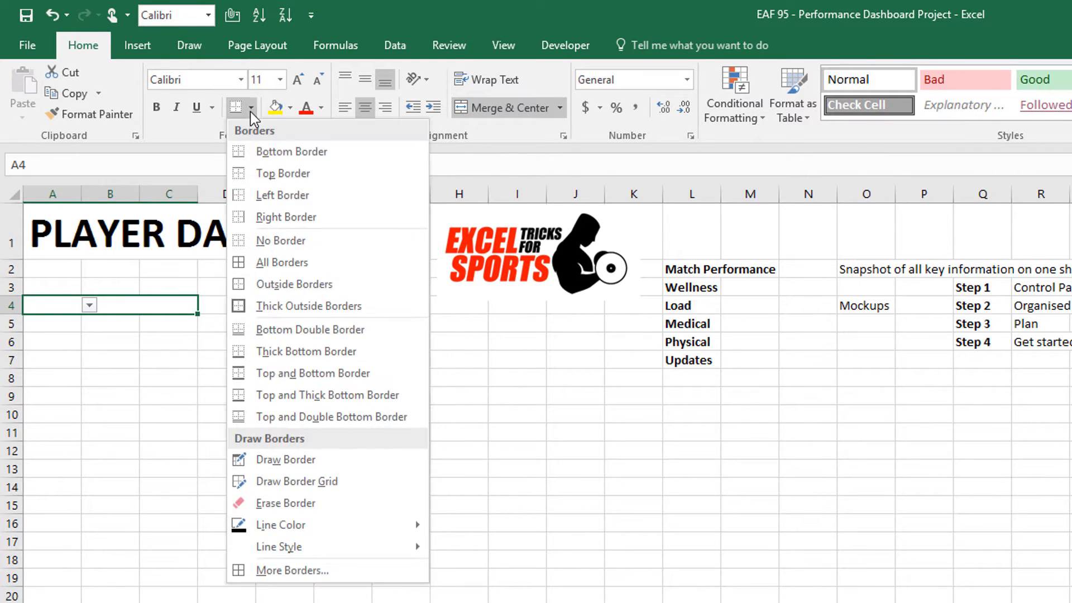
pyautogui.click(251, 217)
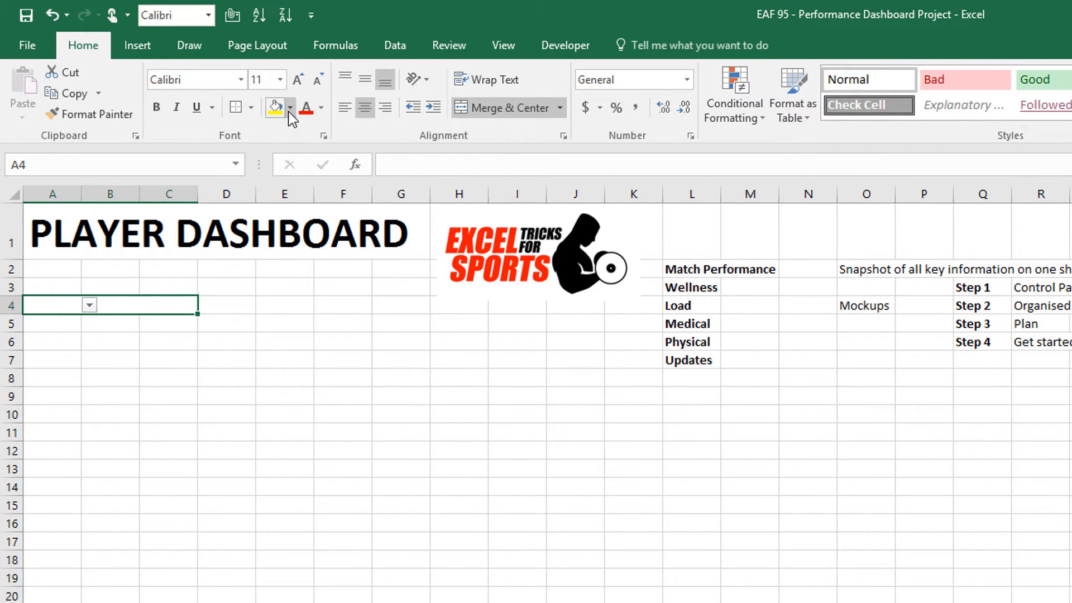
pyautogui.click(290, 108)
pyautogui.click(306, 249)
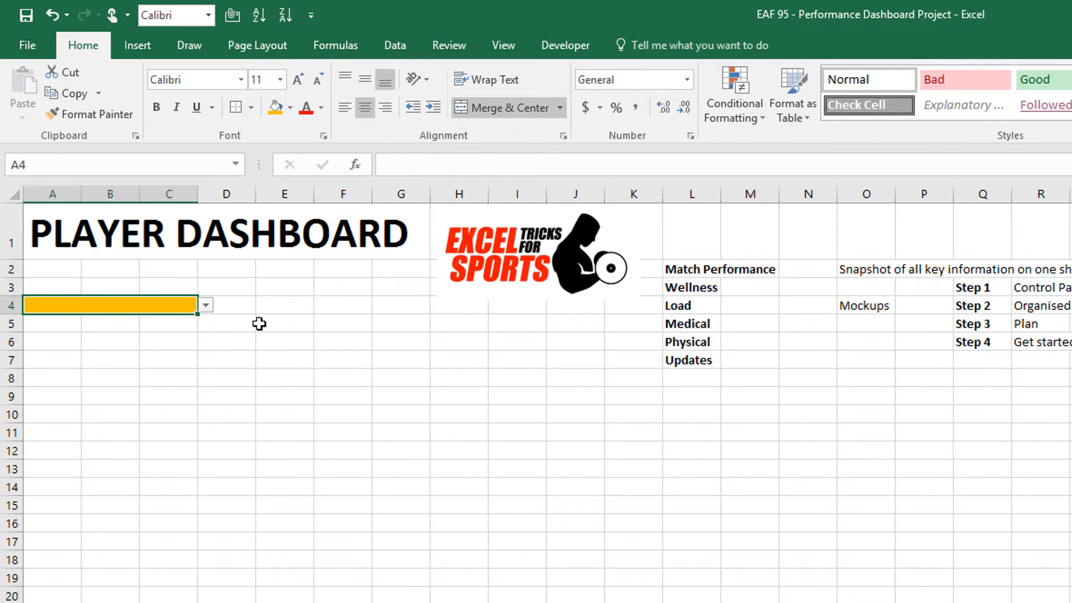
# Step: Label the selector with a left arrow and "Select Name" in D4, and choose the fourth player from its list
pyautogui.click(237, 305)
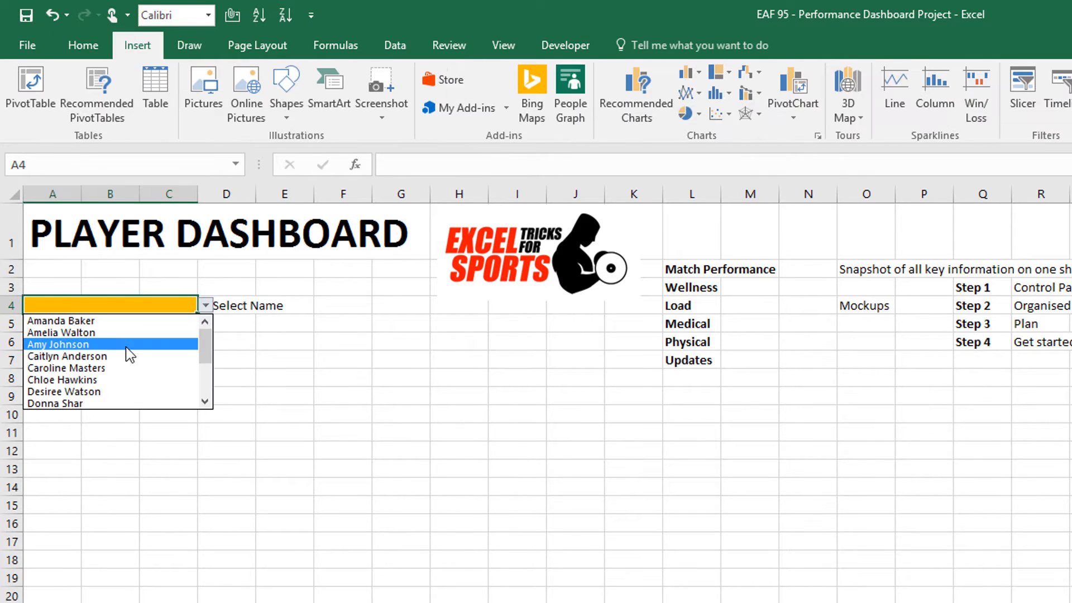
pyautogui.click(119, 357)
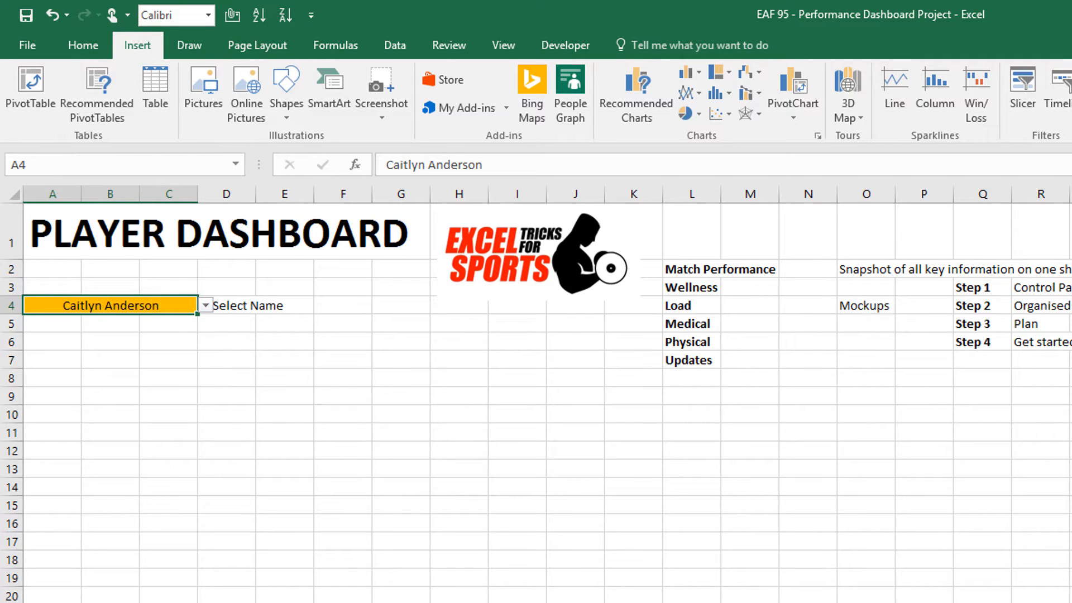
# Step: Move the section headings from Match Performance to Updates down from L2:L7 to L9:L14
pyautogui.moveTo(679, 269); pyautogui.dragTo(683, 360)
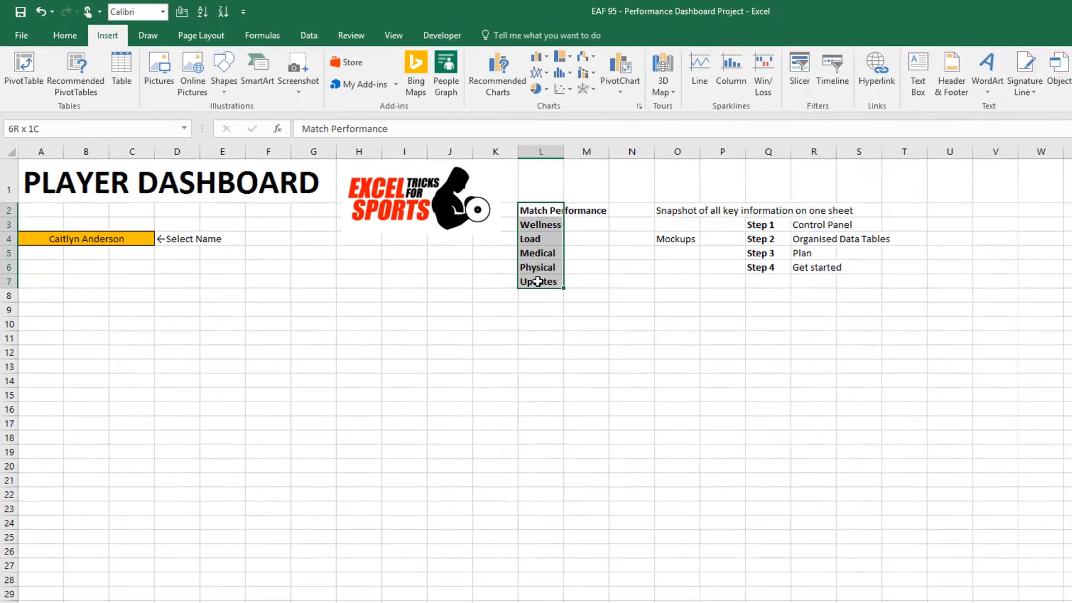
pyautogui.moveTo(502, 270); pyautogui.dragTo(503, 361)
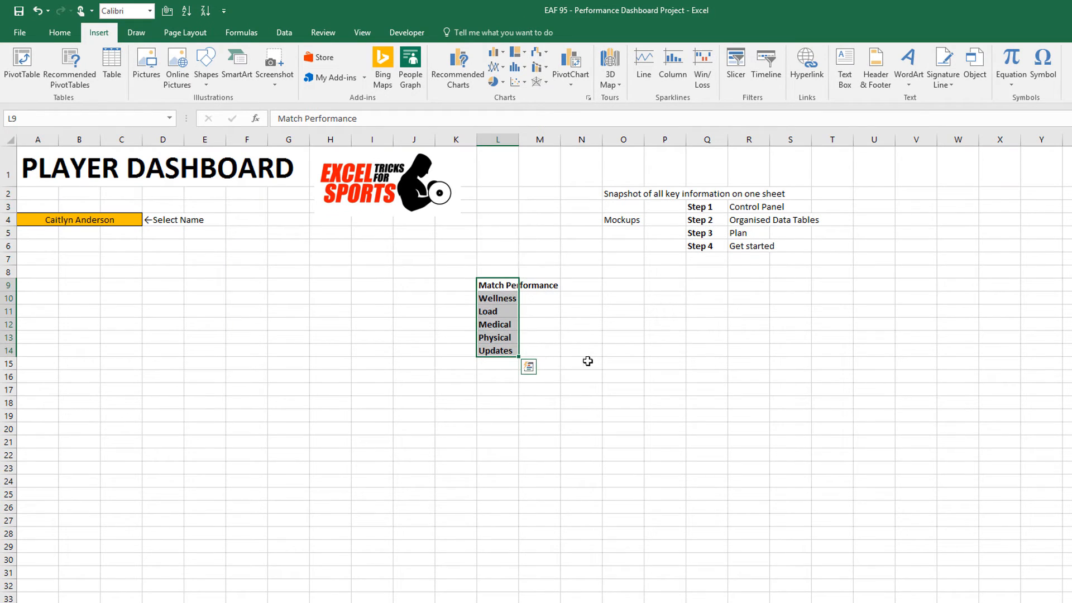
pyautogui.click(498, 285)
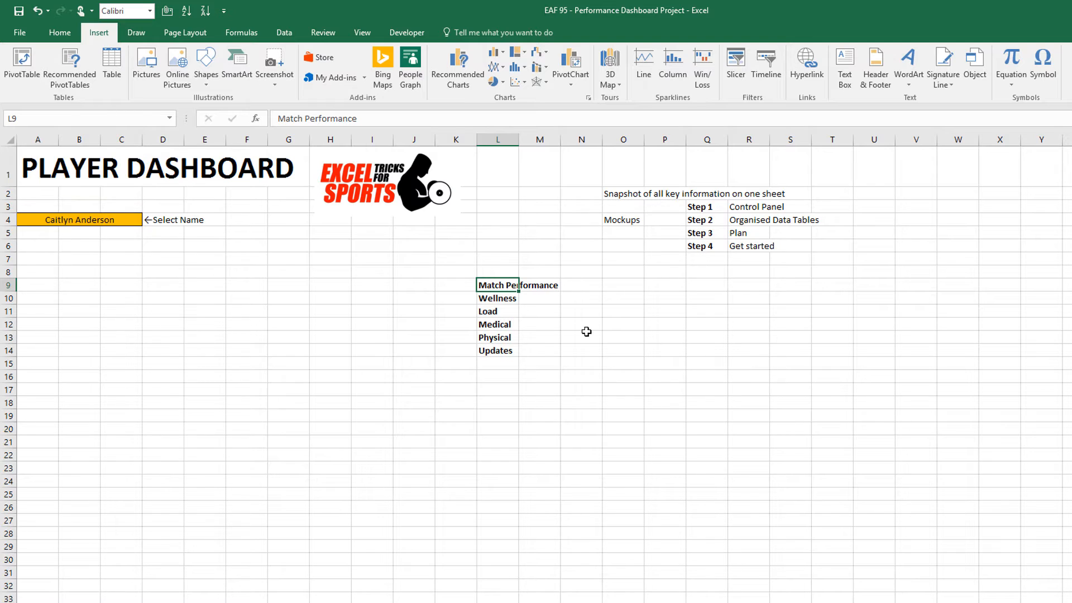
# Step: Move the Updates heading out of the section list to cell A6, below the player selector
pyautogui.click(495, 351)
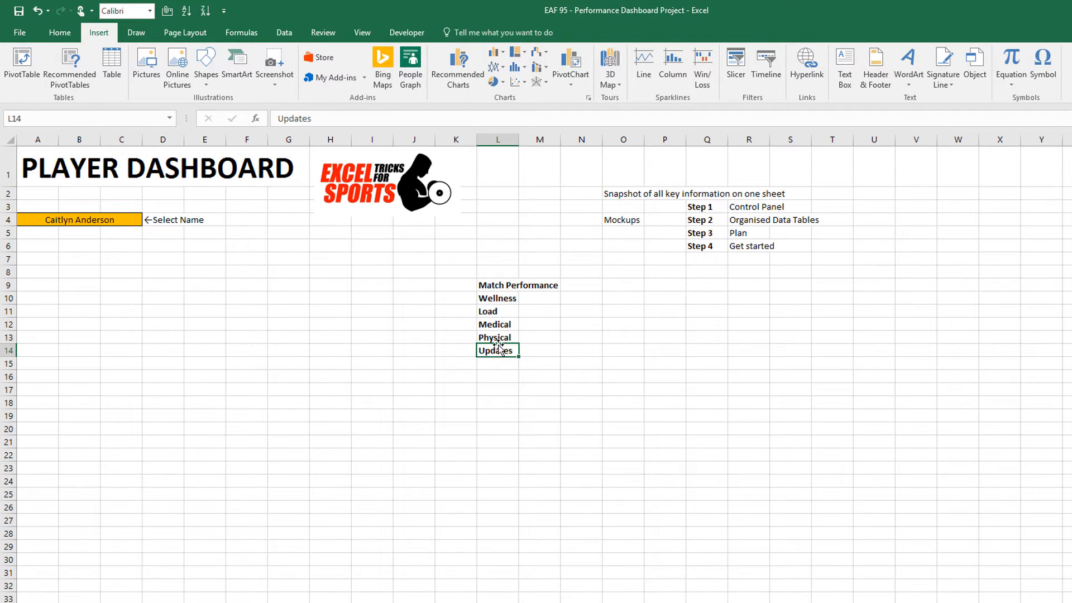
pyautogui.moveTo(499, 342); pyautogui.dragTo(526, 282)
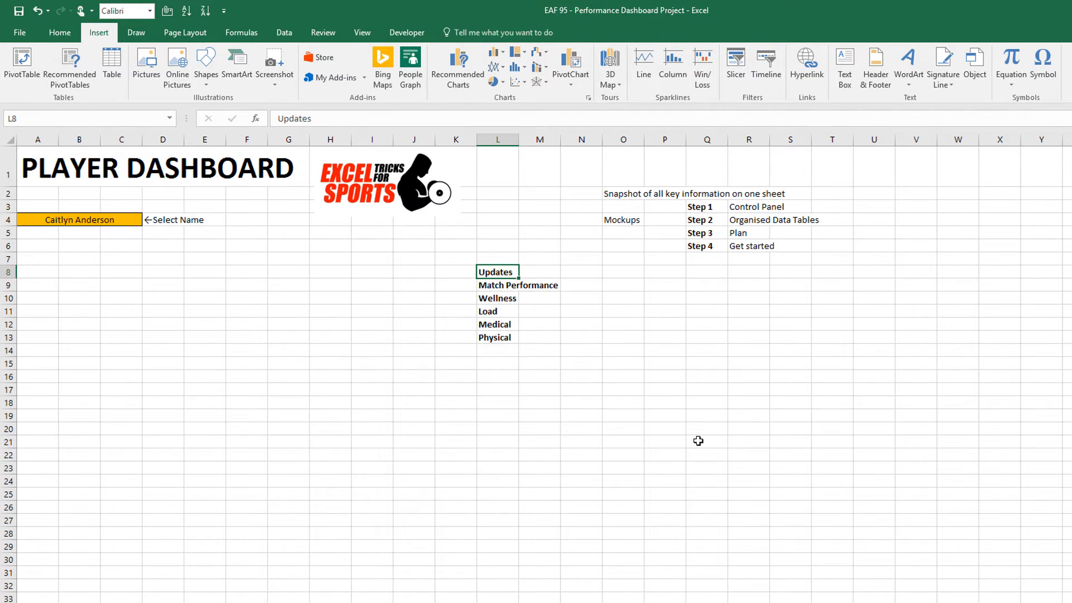
pyautogui.moveTo(502, 265); pyautogui.dragTo(41, 245)
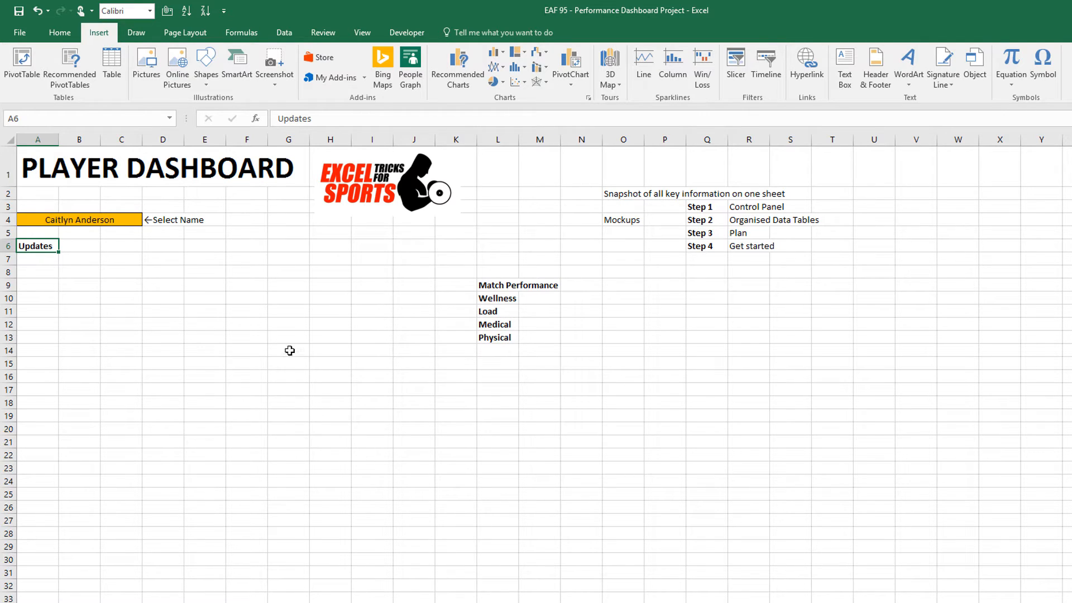
# Step: Move the section headings Match Performance to Physical up from L9:L13 to L1:L5 on the Dashboard sheet
pyautogui.moveTo(491, 285); pyautogui.dragTo(491, 338)
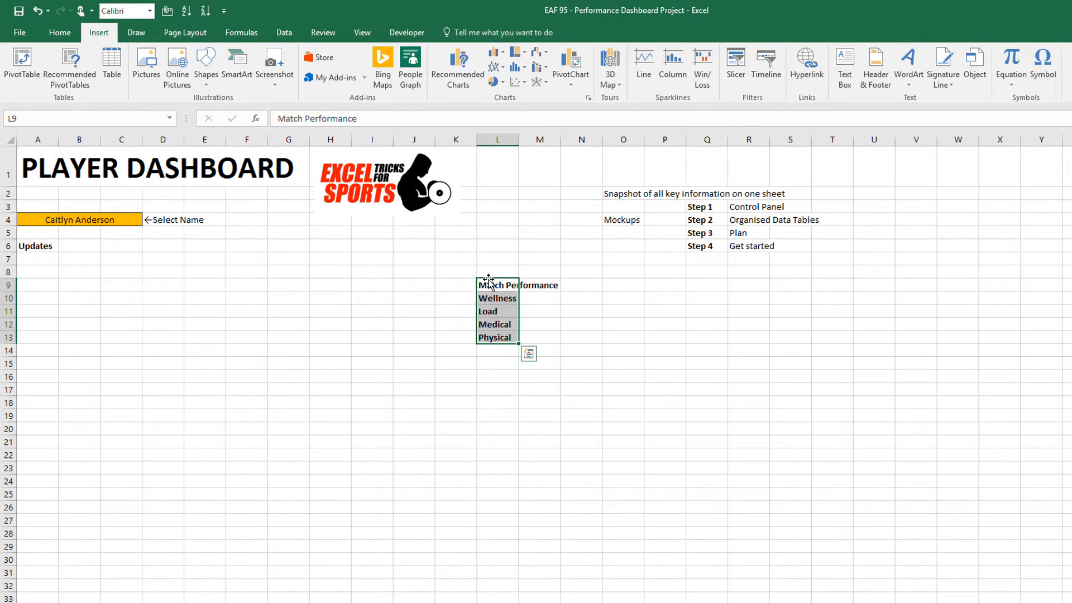
pyautogui.moveTo(486, 279); pyautogui.dragTo(487, 148)
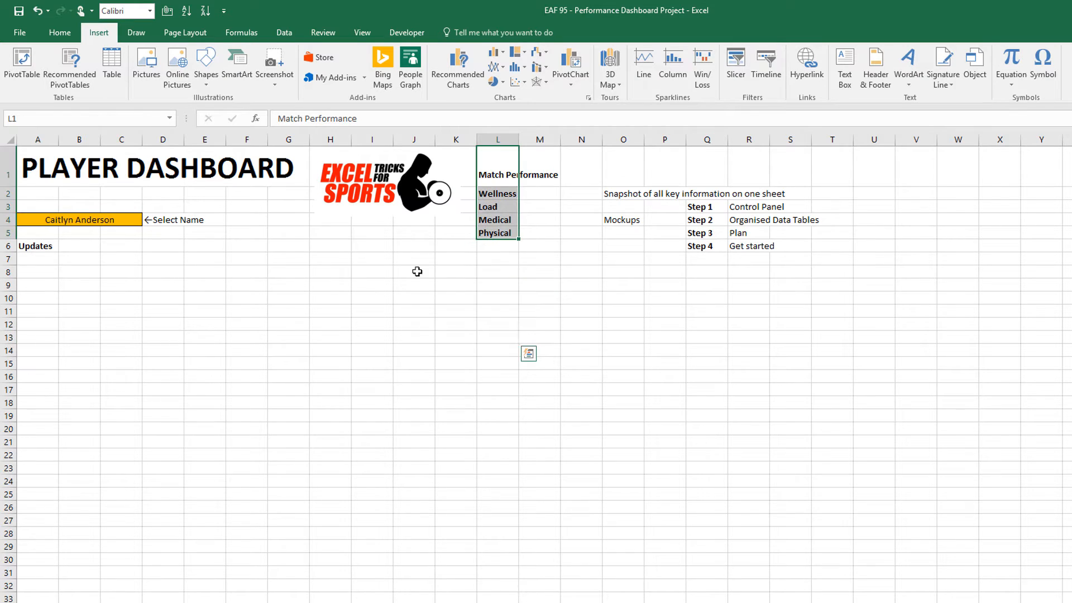
pyautogui.click(52, 248)
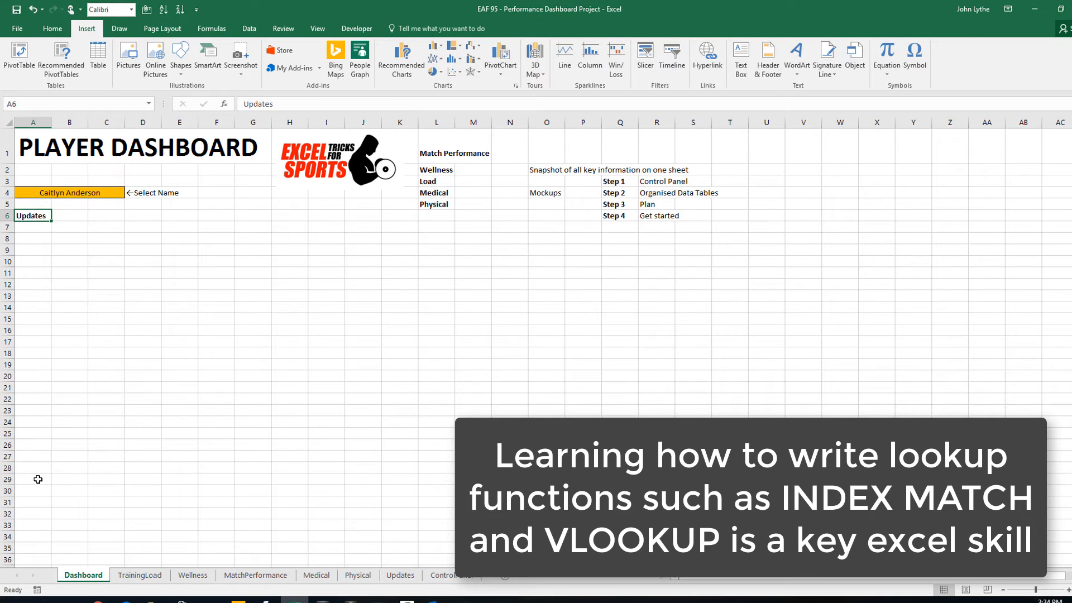
# Step: Add a worksheet named Workings with the headings Row, Date, Area and Comment in A3:D3
pyautogui.click(505, 576)
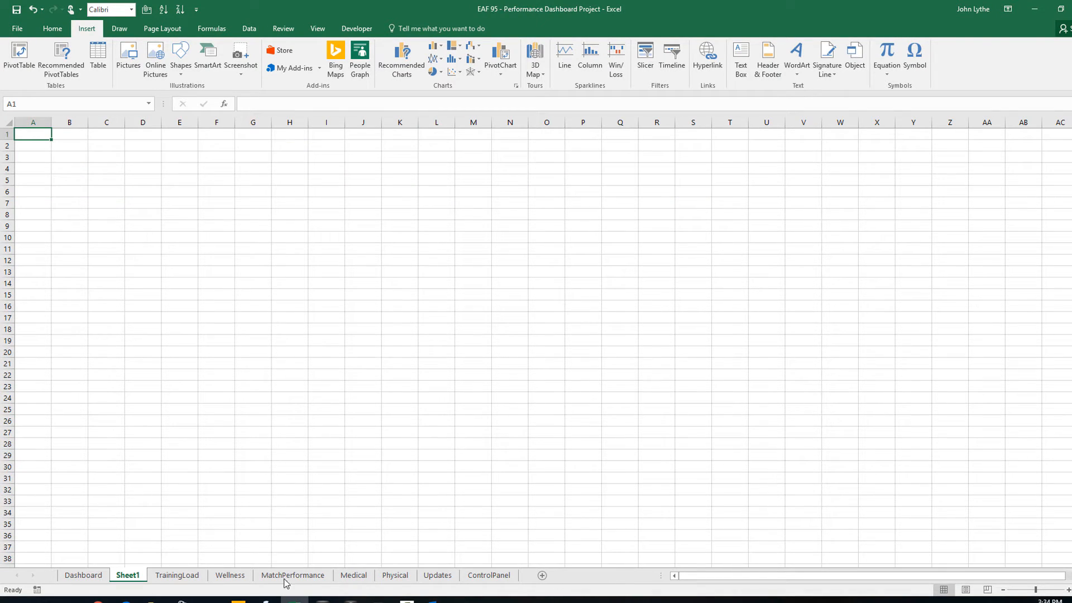
pyautogui.doubleClick(127, 575)
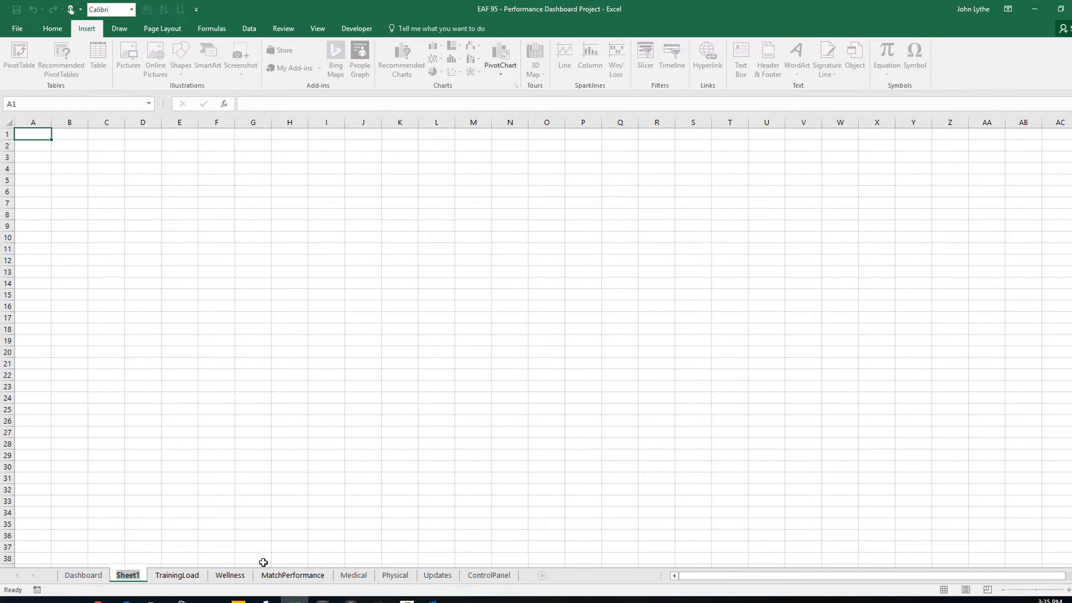
pyautogui.write('Workings')
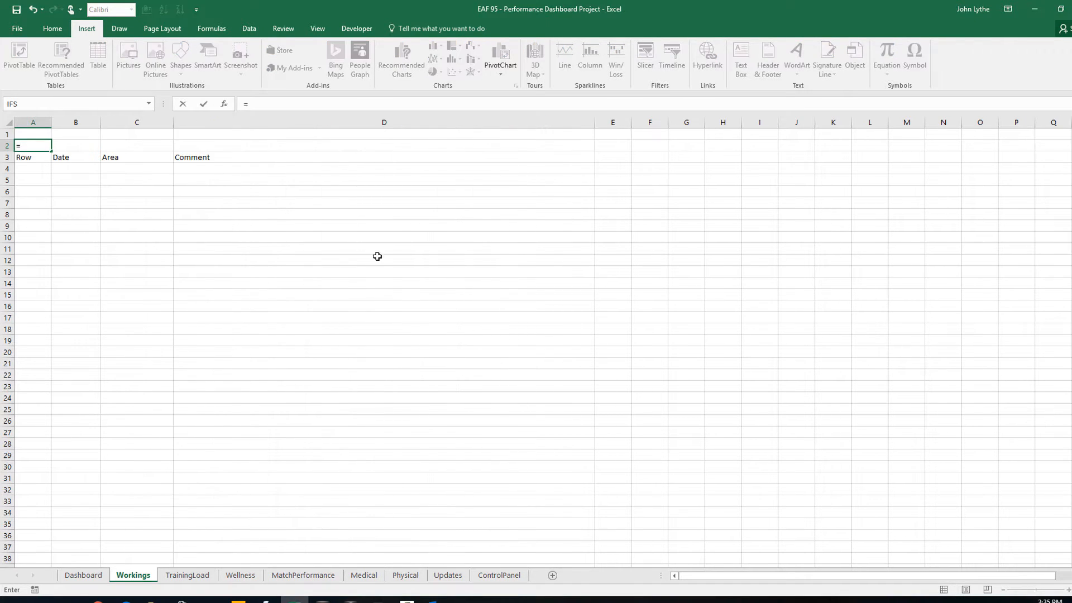
# Step: Link cell A2 of Workings to the selected player name in Dashboard!A4
pyautogui.click(84, 575)
pyautogui.click(38, 194)
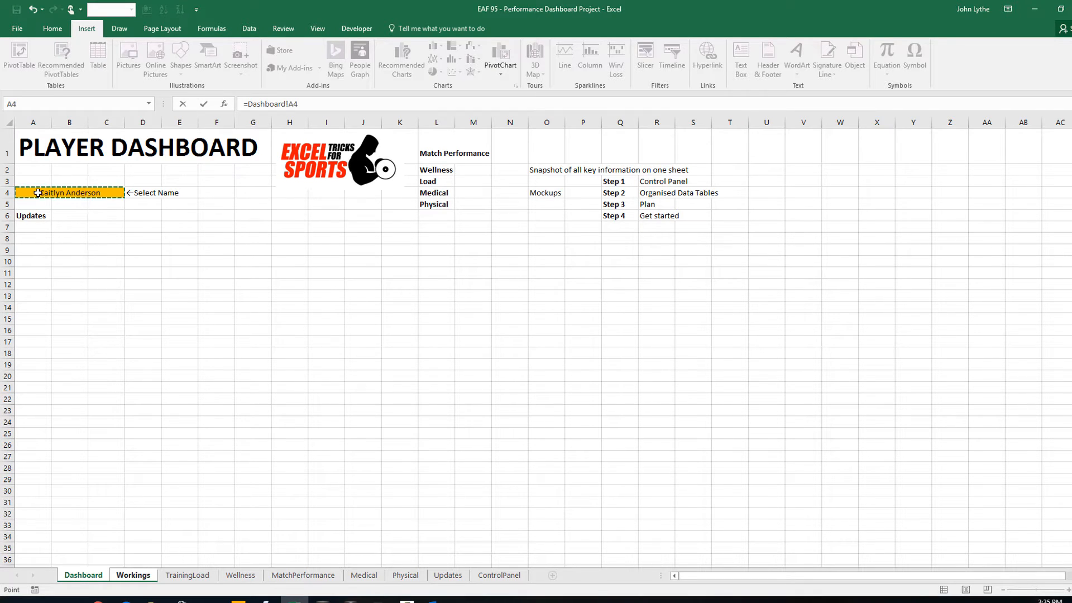
pyautogui.press('Return')
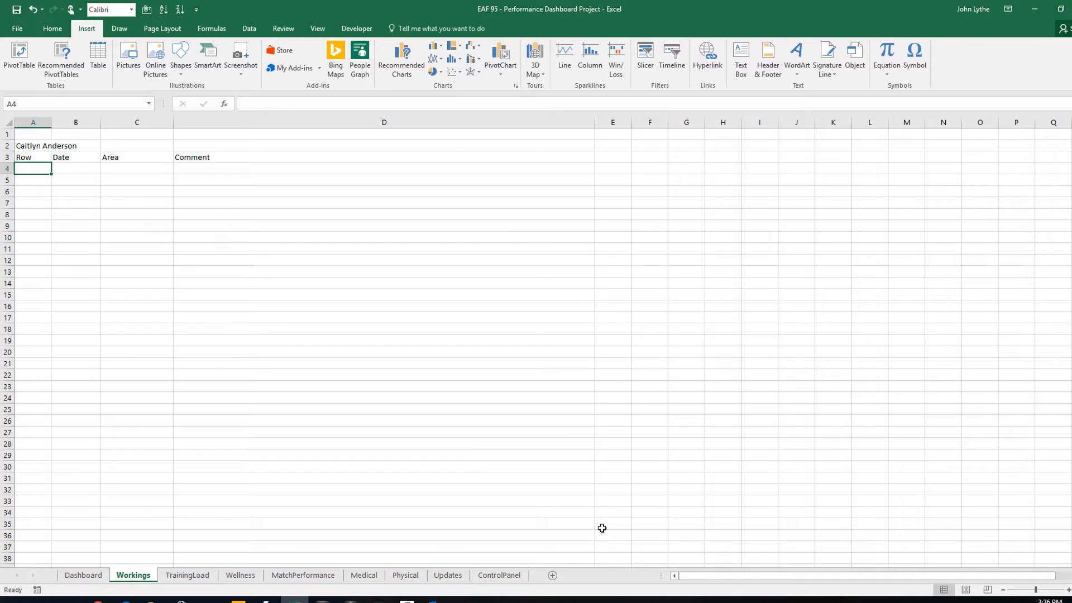
# Step: Check the Updates table's name and first data row, and note TBLUpdates in C1 and Row5 in D1 of Workings
pyautogui.click(448, 575)
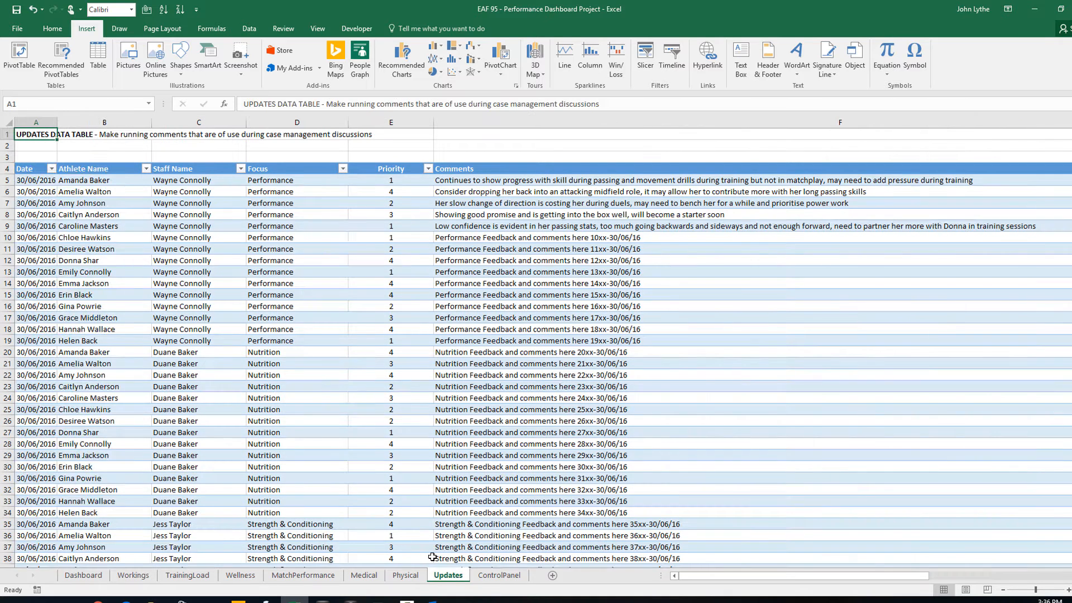
pyautogui.click(78, 207)
pyautogui.click(396, 32)
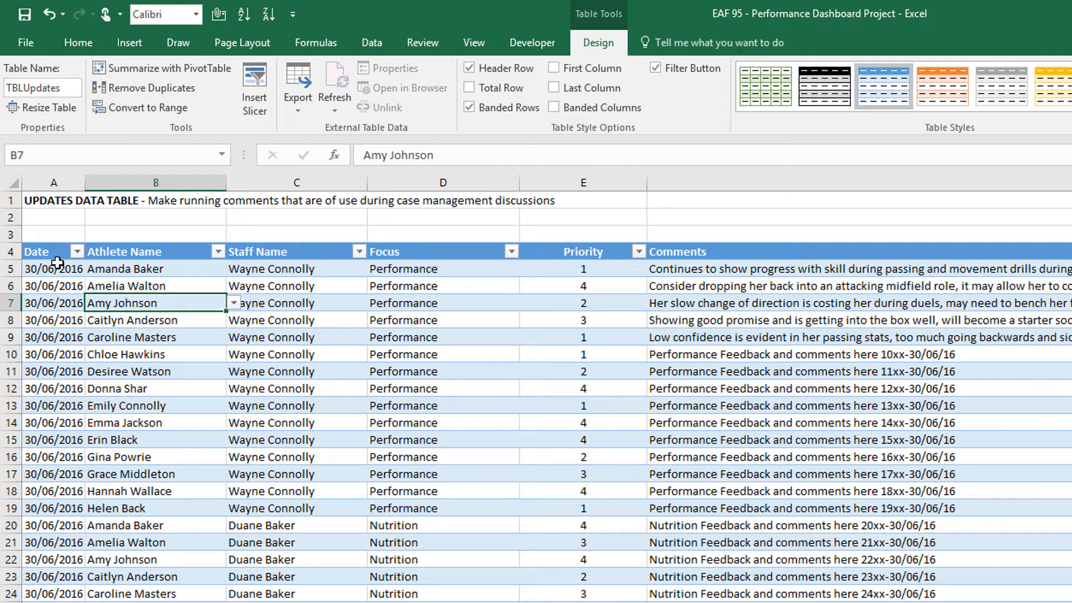
pyautogui.click(111, 602)
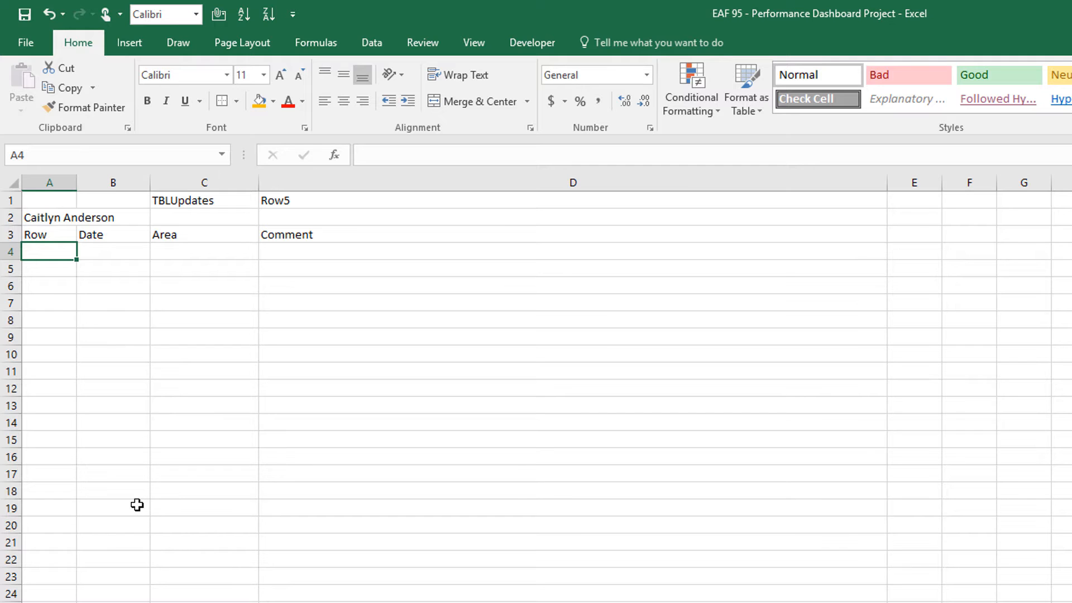
# Step: Begin an AGGREGATE formula in A4 with function 14 (LARGE) and option 6 (ignore error values)
pyautogui.write('=')
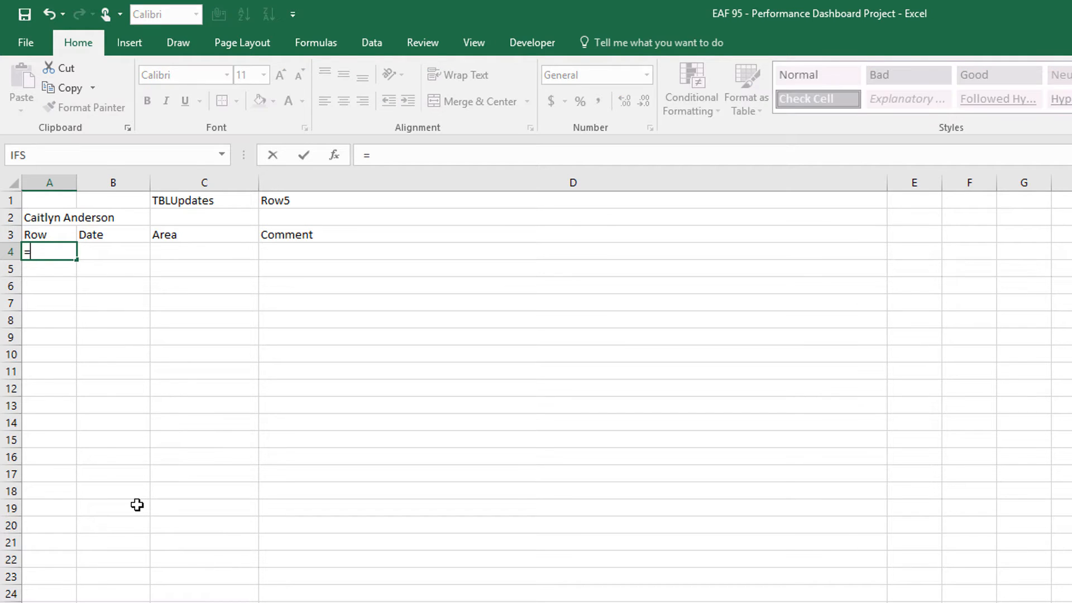
pyautogui.write('agg')
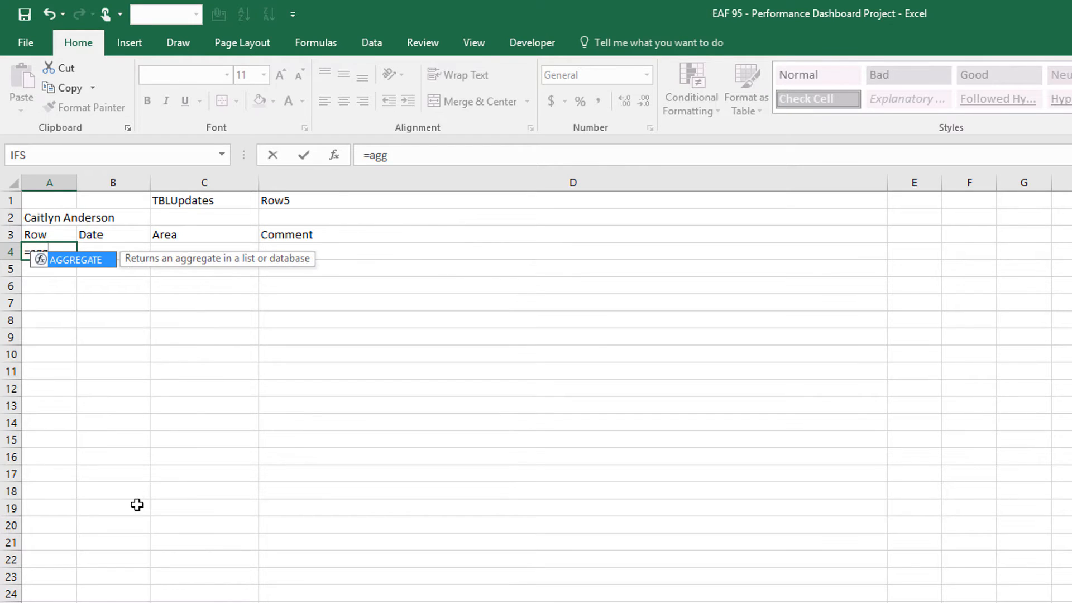
pyautogui.press('Tab')
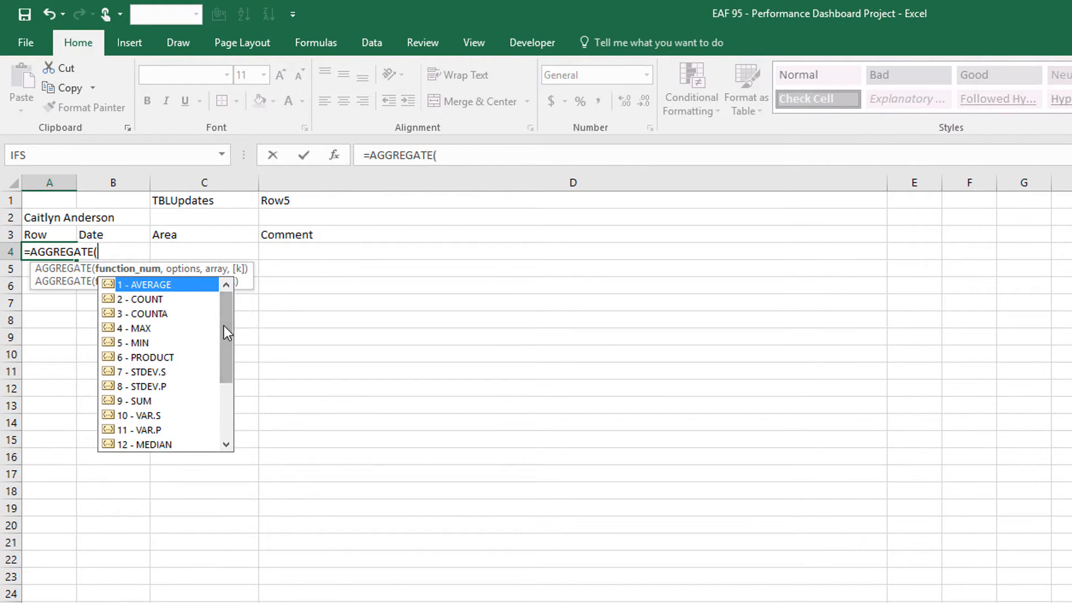
pyautogui.moveTo(226, 332); pyautogui.dragTo(231, 371)
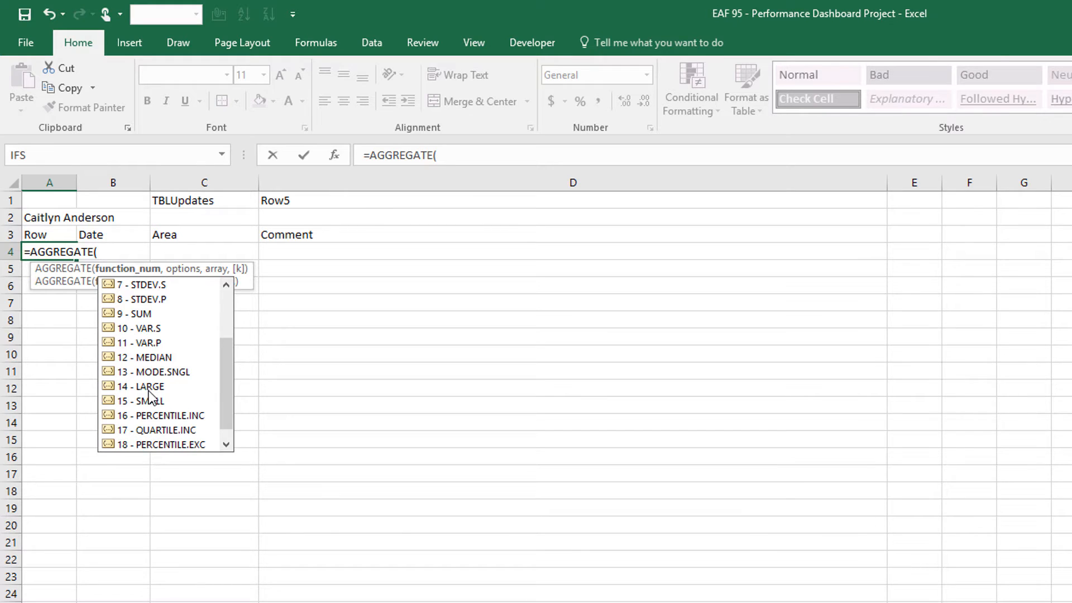
pyautogui.doubleClick(148, 387)
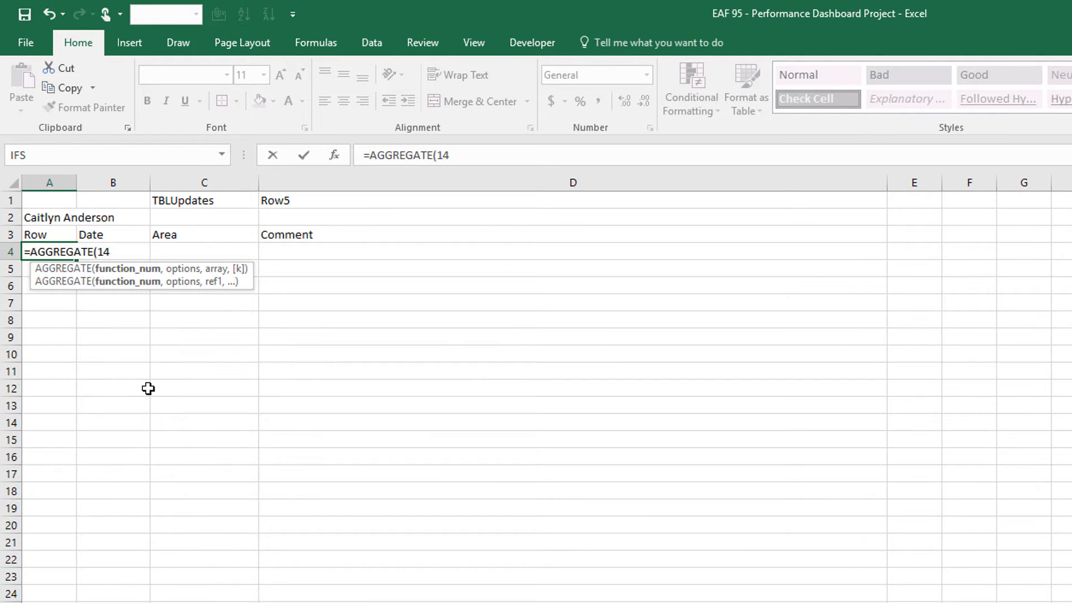
pyautogui.write(',')
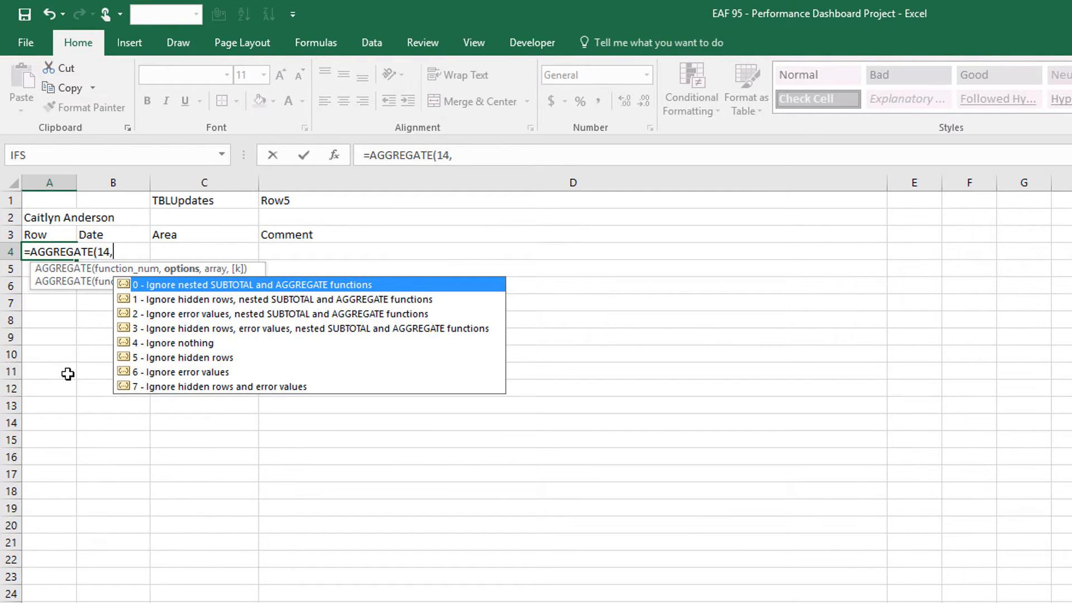
pyautogui.doubleClick(161, 372)
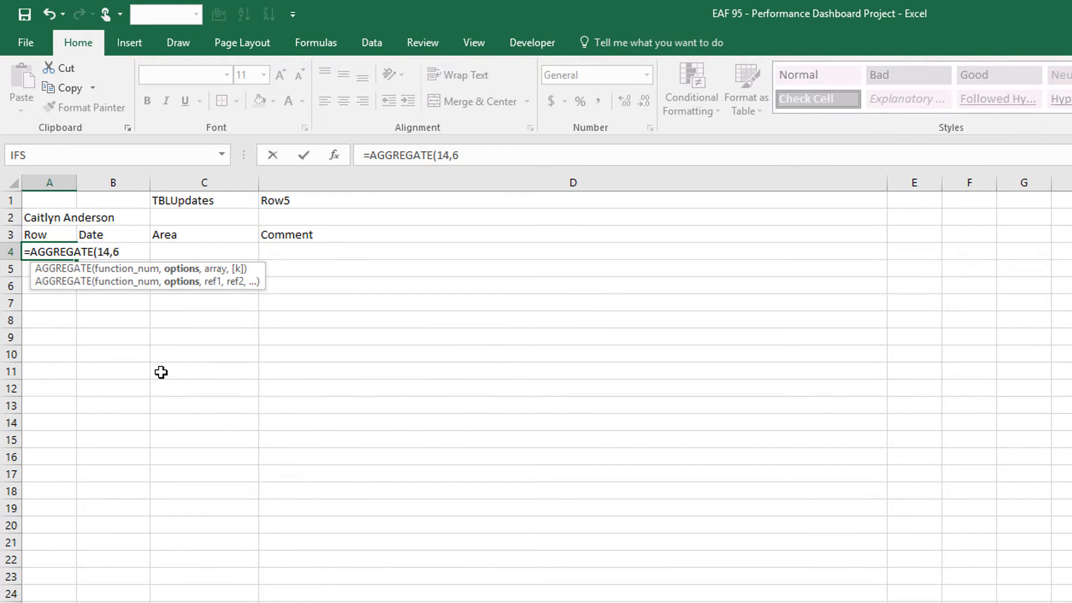
pyautogui.write(',')
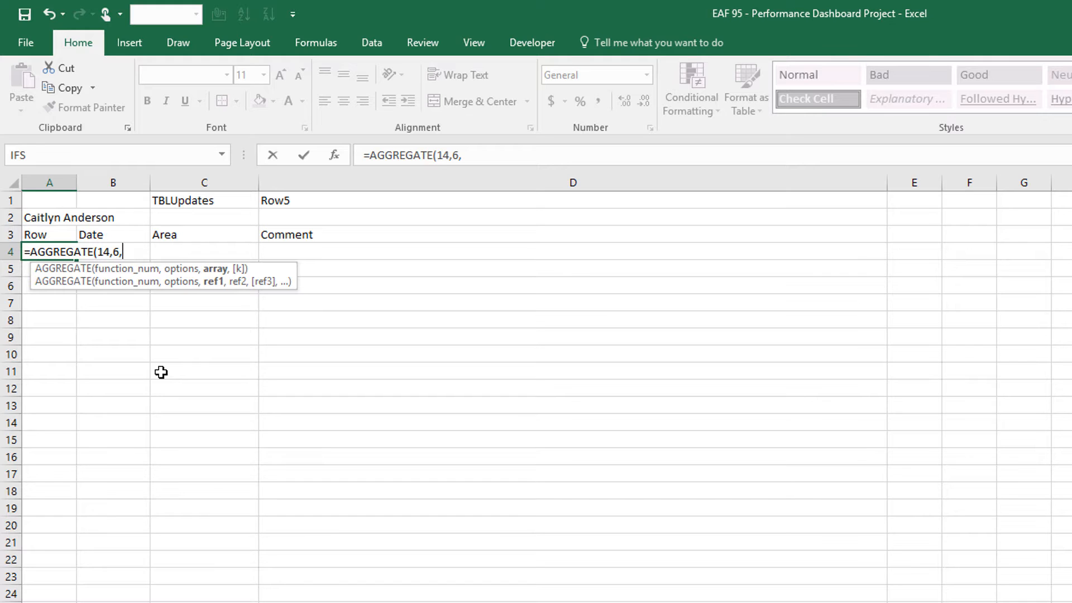
# Step: Enter ROW(TBLUpdates[Athlete Name])-4 as the start of the AGGREGATE array argument
pyautogui.write('row')
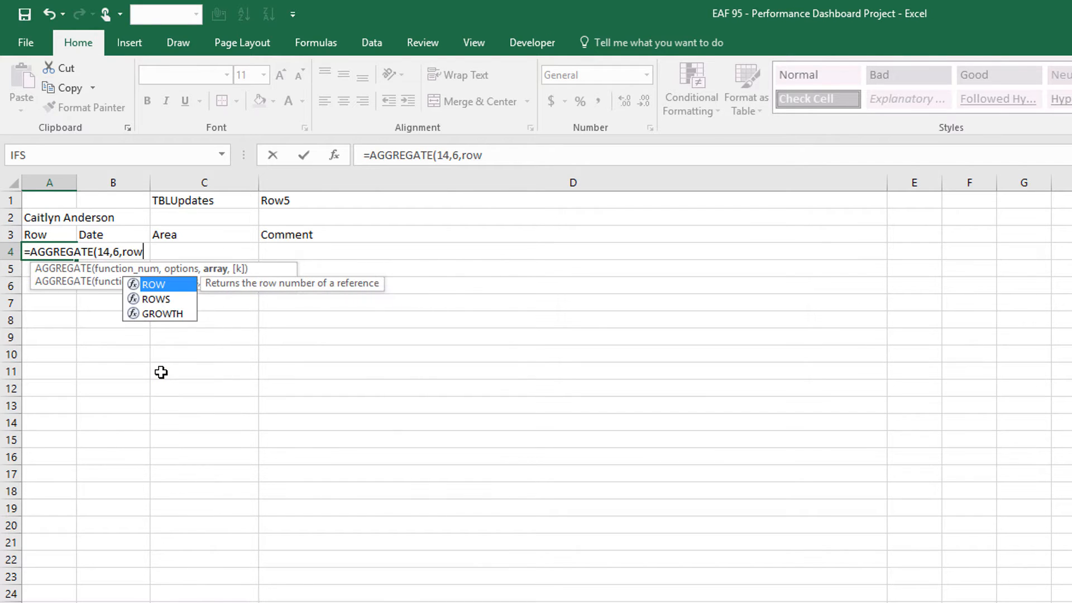
pyautogui.write('(tblu')
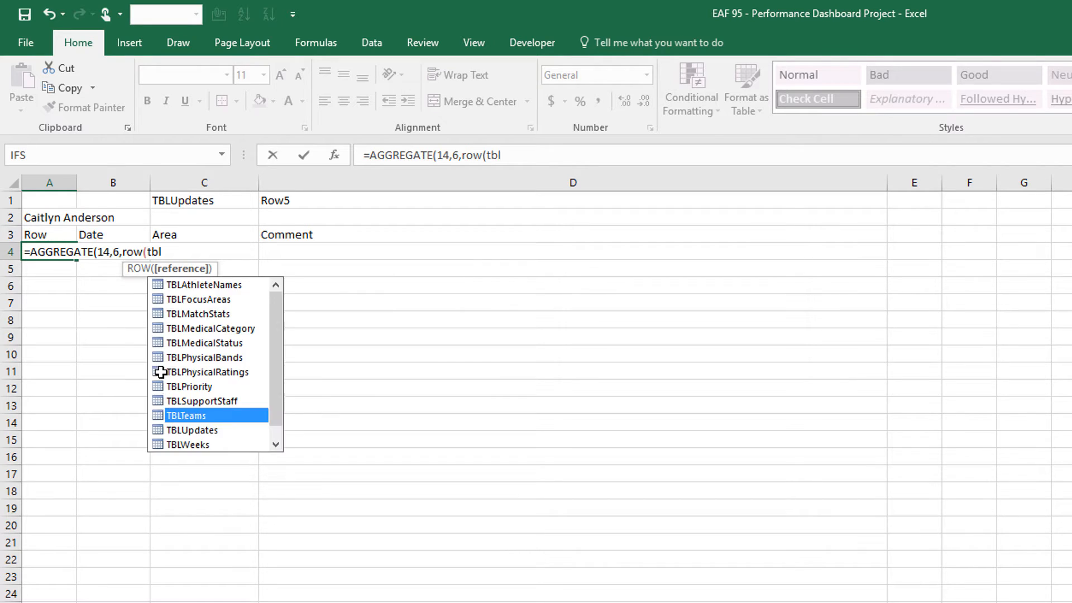
pyautogui.press('Tab')
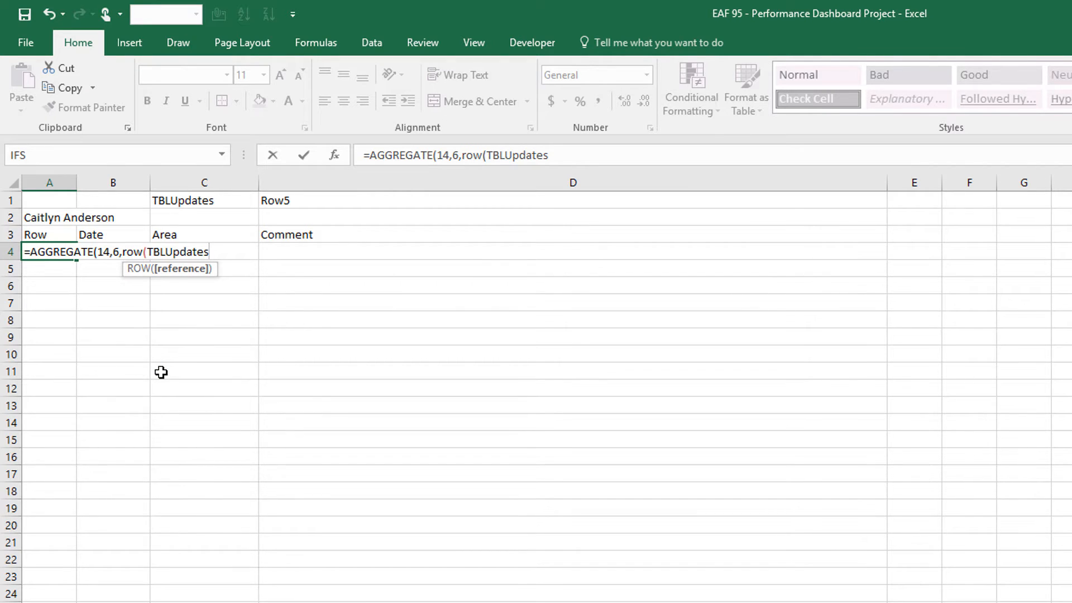
pyautogui.write('[')
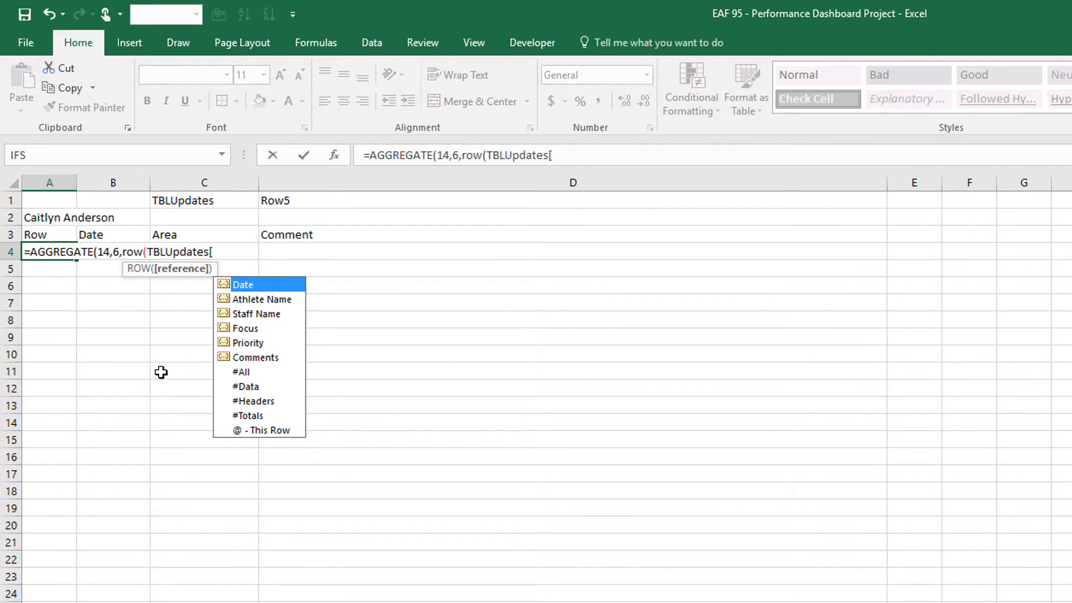
pyautogui.press('Down')
pyautogui.press('Tab')
pyautogui.write(')')
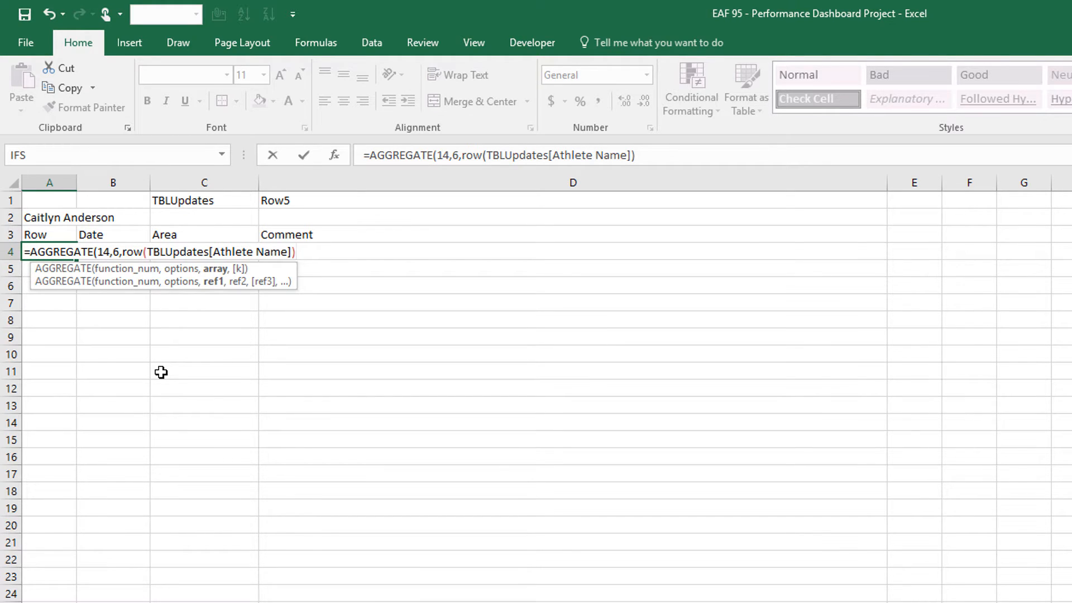
pyautogui.write('-4')
# Step: Divide the array by (TBLUpdates[Athlete Name]=$A$2), set k to 1 and complete the AGGREGATE formula
pyautogui.write('/')
pyautogui.write('(')
pyautogui.write('TBLUpdates[')
pyautogui.press('Down')
pyautogui.press('Tab')
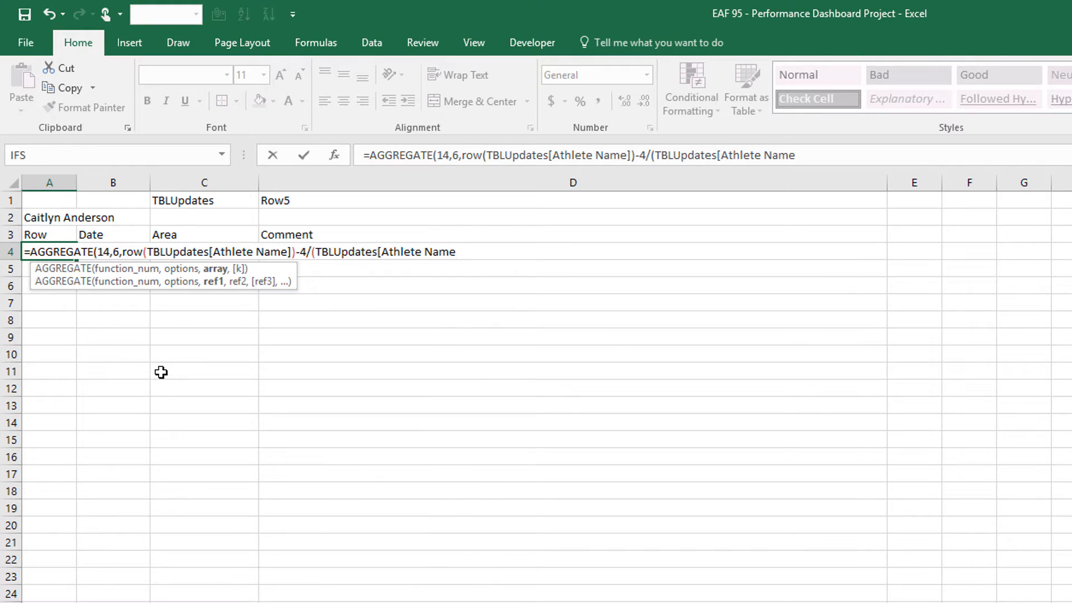
pyautogui.write(']=')
pyautogui.click(38, 217)
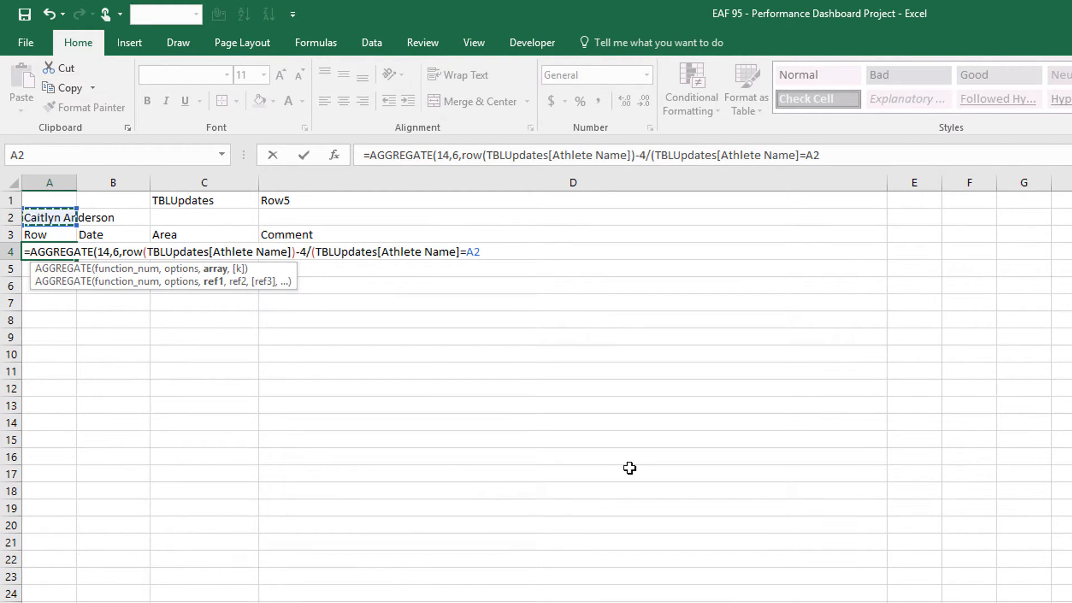
pyautogui.press('F4')
pyautogui.write('),1')
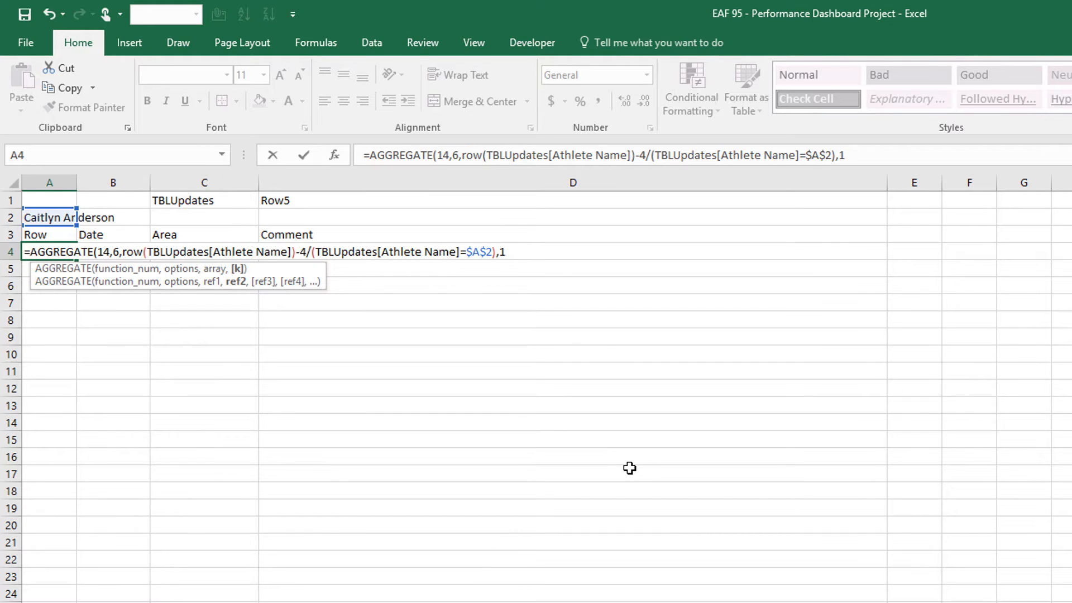
pyautogui.write(')')
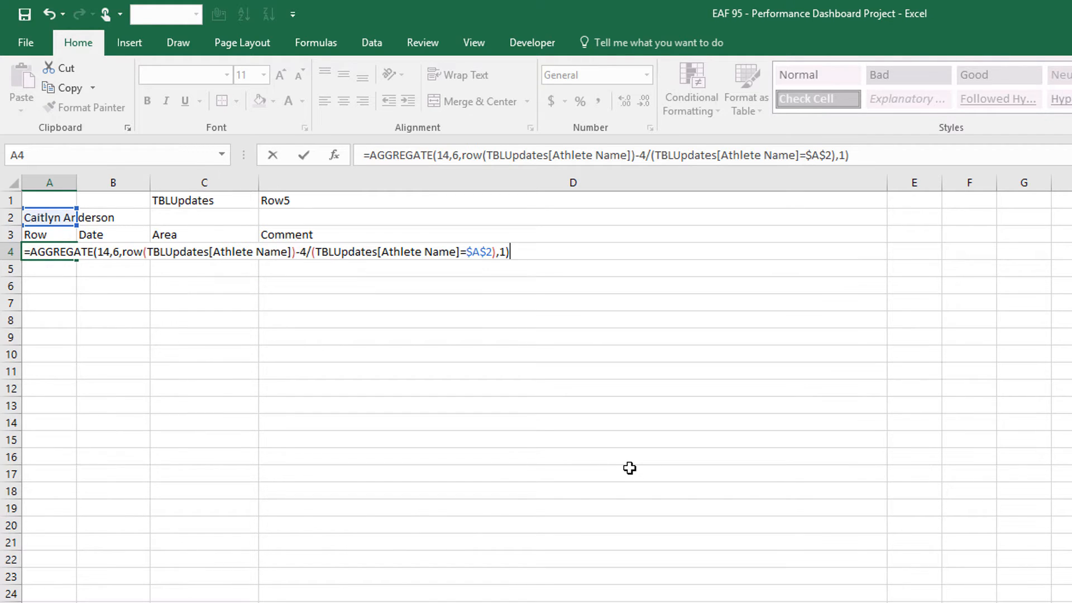
pyautogui.press('Return')
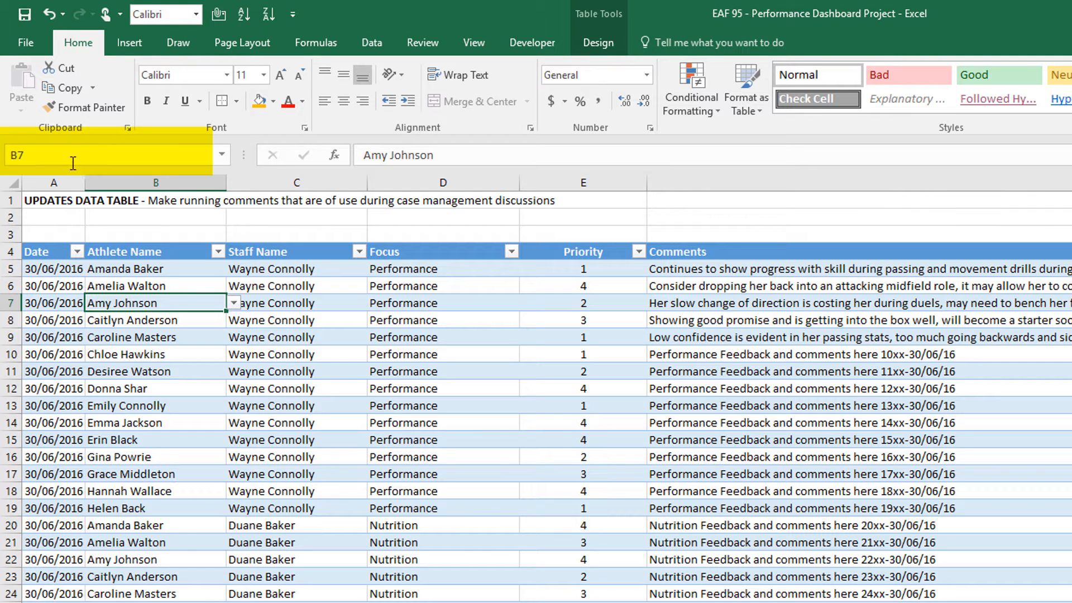
# Step: Go to B289 on the Updates sheet and examine the selected player's last entry and comment in row 293
pyautogui.click(72, 157)
pyautogui.write('b289')
pyautogui.press('Return')
pyautogui.scroll(-2, 56, 14)
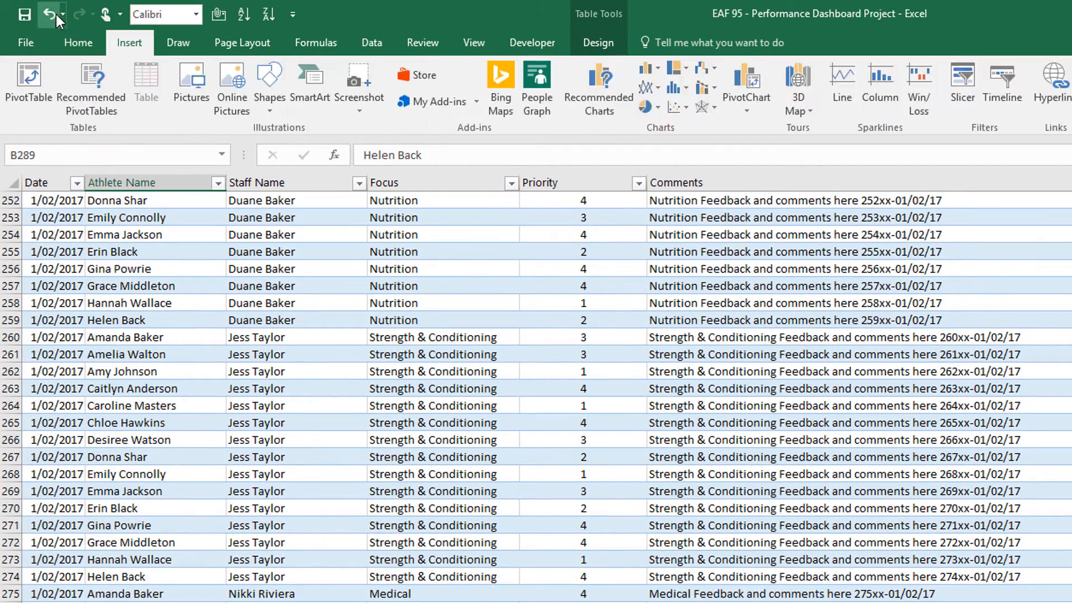
pyautogui.scroll(-6, 66, 464)
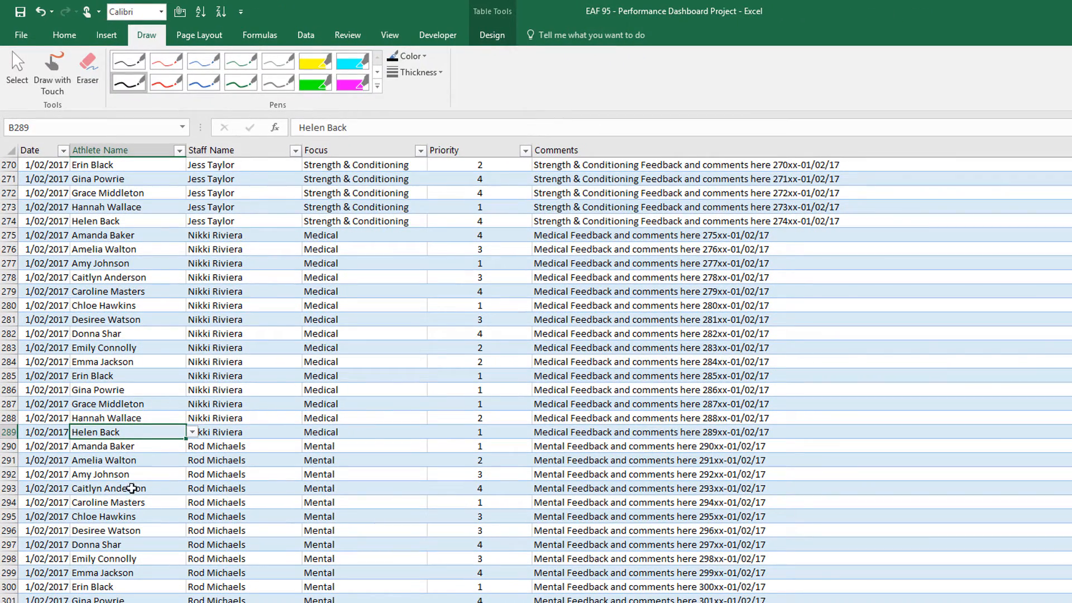
pyautogui.click(140, 488)
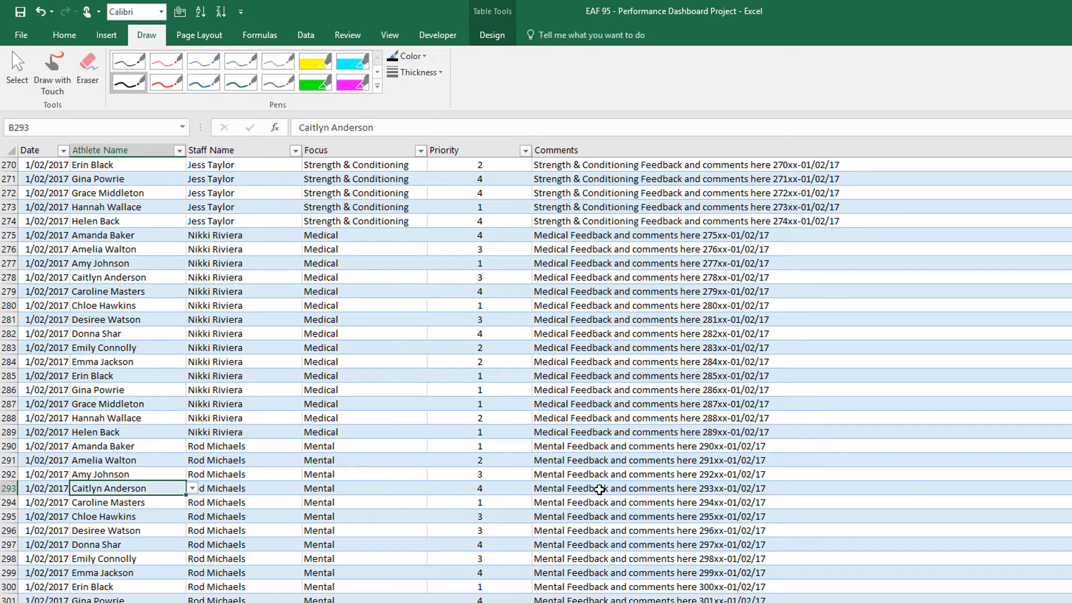
pyautogui.click(599, 489)
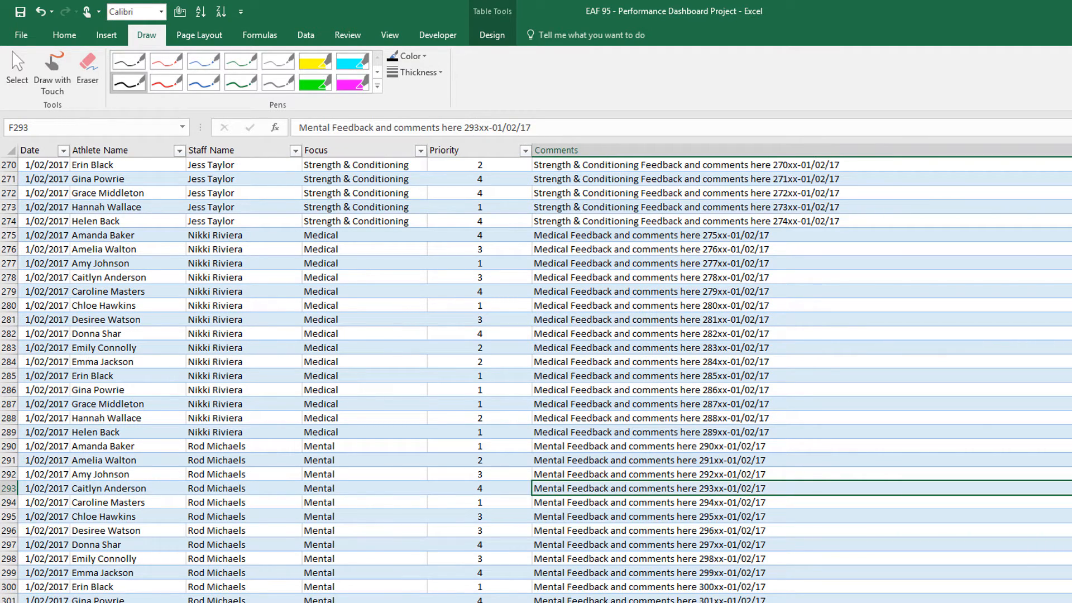
# Step: Return to the Workings sheet and begin an INDEX formula in B4 with TBLUpdates[Date] as the array
pyautogui.hotkey('ctrl', 'pagedown')
pyautogui.click(93, 210)
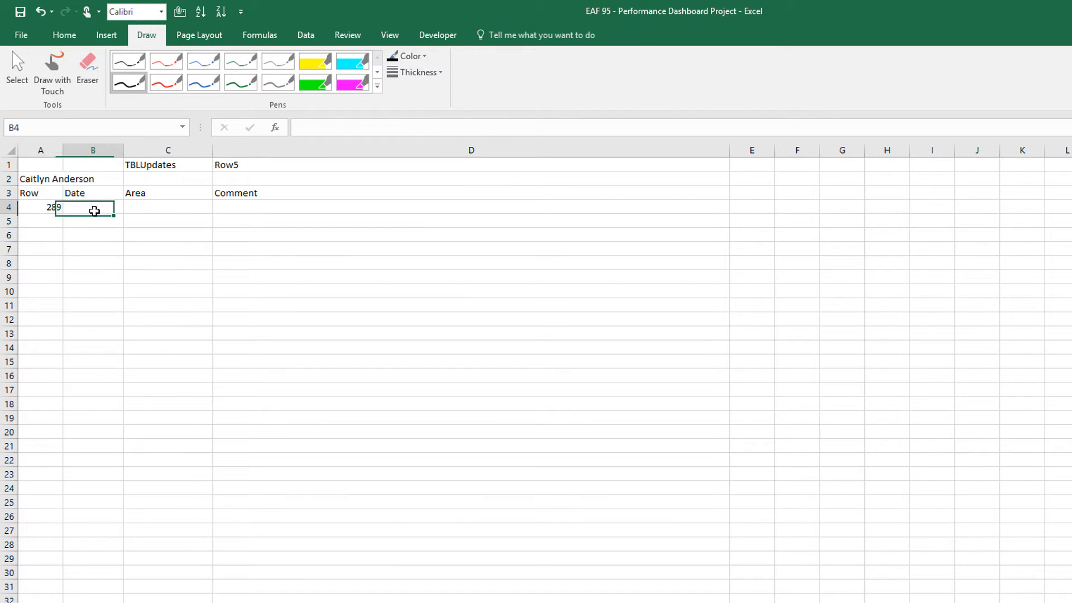
pyautogui.write('=index(')
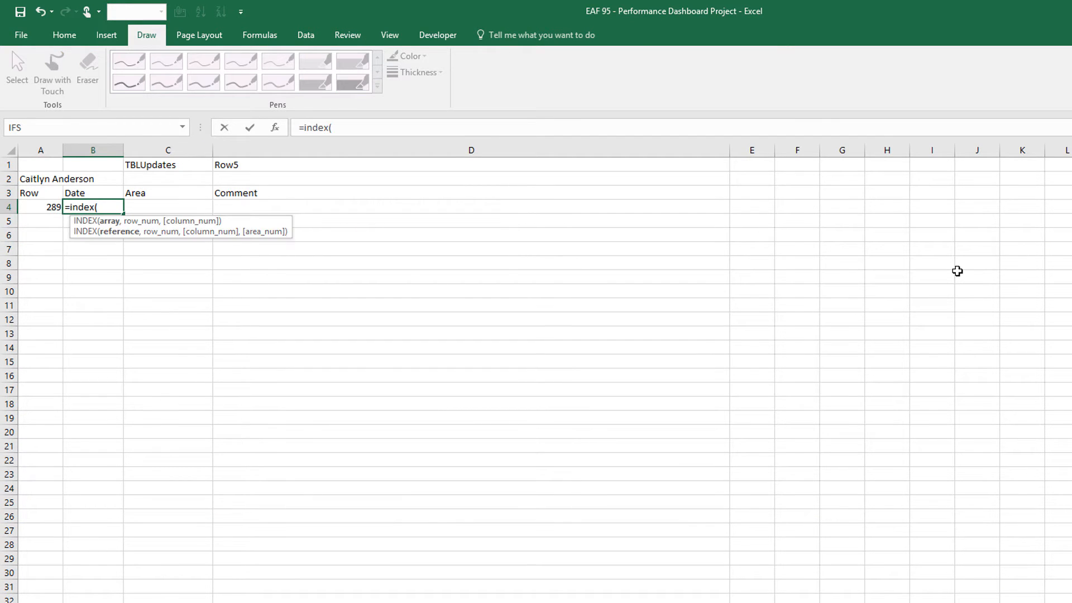
pyautogui.write('tblu')
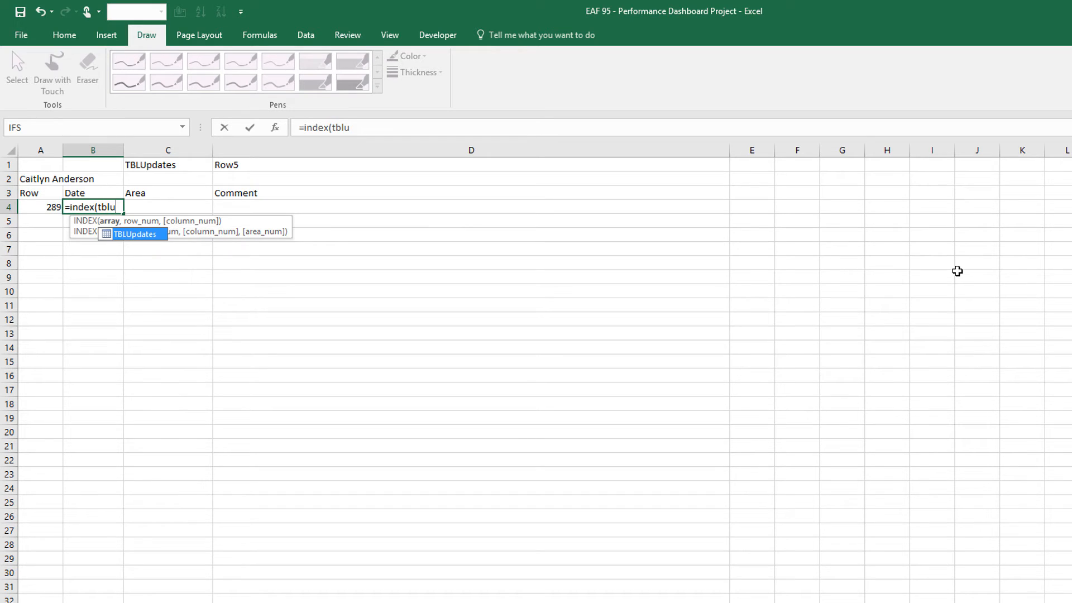
pyautogui.press('Tab')
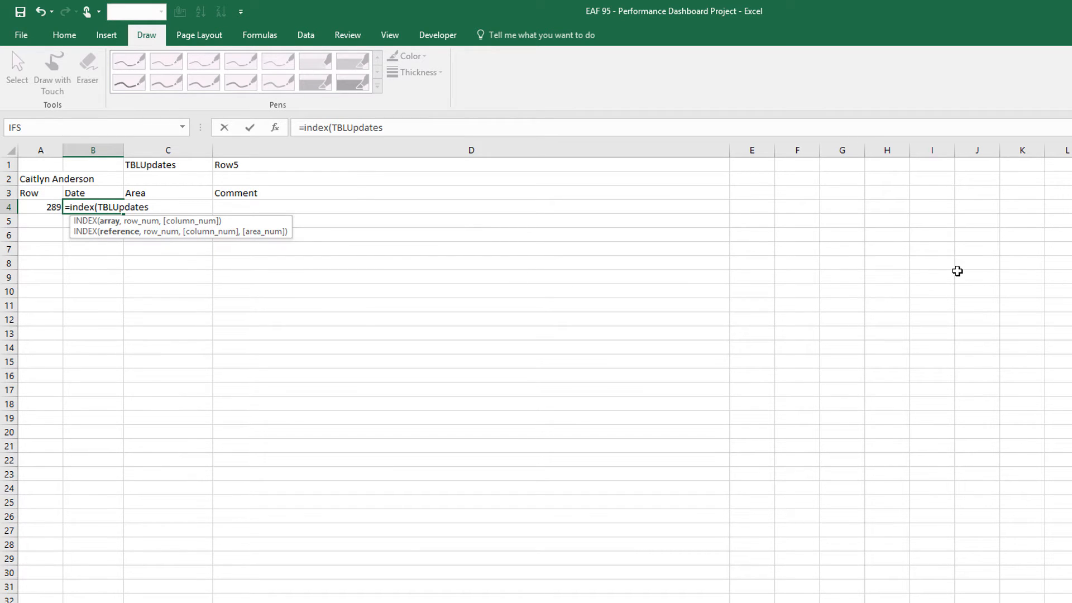
pyautogui.write('[')
pyautogui.press('Tab')
pyautogui.write('],')
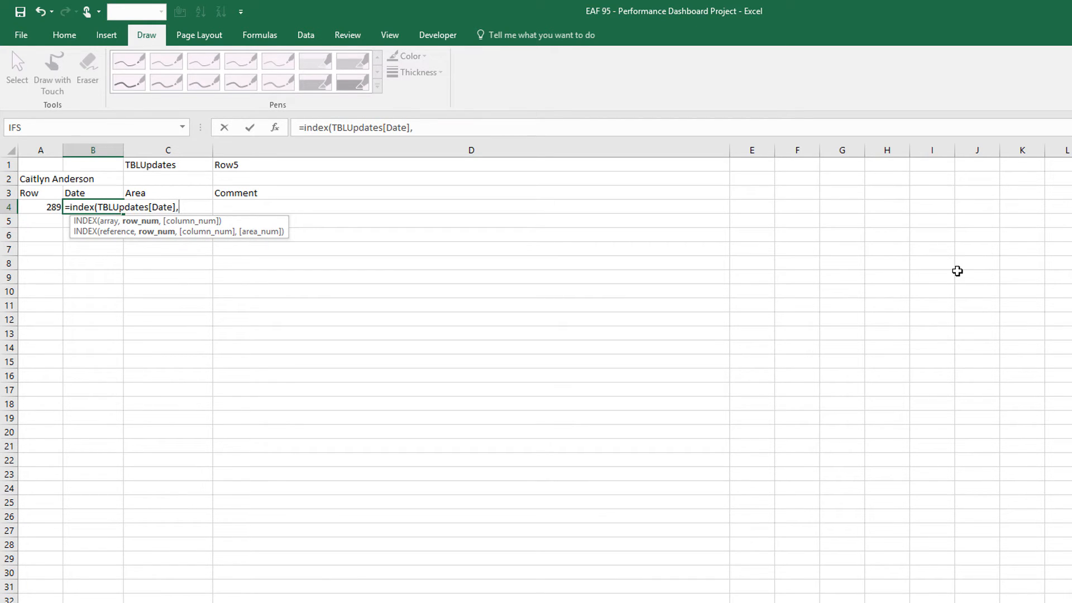
# Step: Use $A4, with only the column locked, as the INDEX row number and complete the B4 formula
pyautogui.click(36, 205)
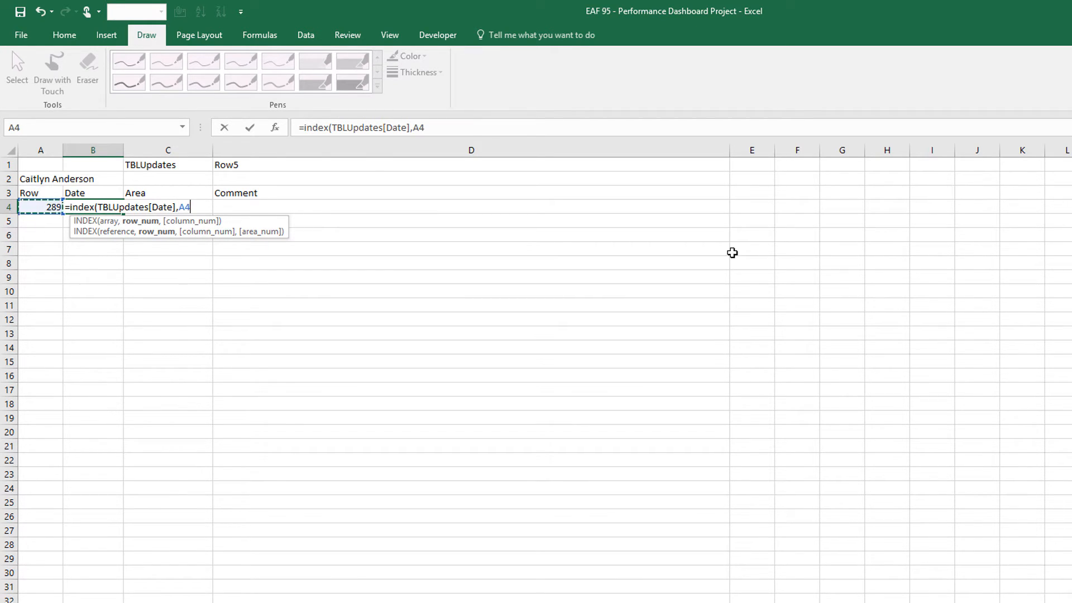
pyautogui.press('F4')
pyautogui.press('F4')
pyautogui.press('F4')
pyautogui.write(')')
pyautogui.hotkey('ctrl', 'Return')
# Step: Format B4 as Short Date and fill its formula across to D4
pyautogui.click(65, 36)
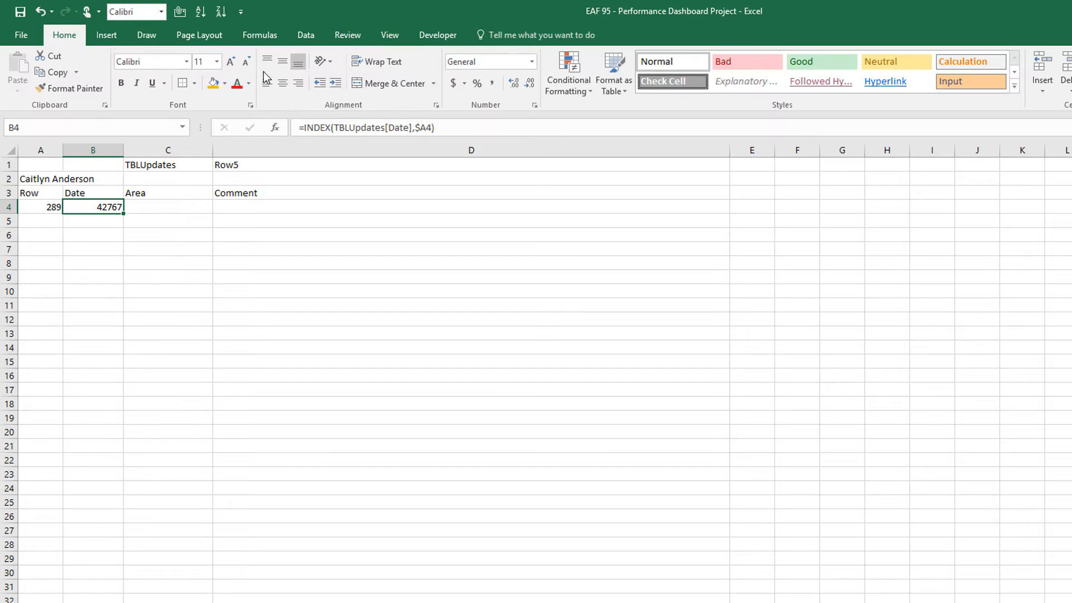
pyautogui.click(531, 62)
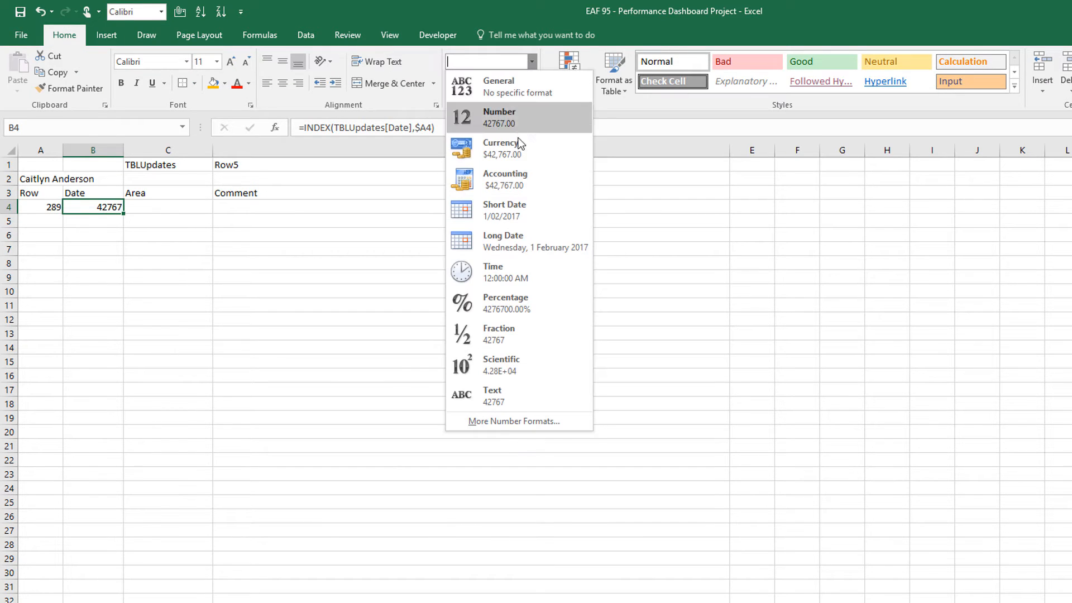
pyautogui.click(491, 210)
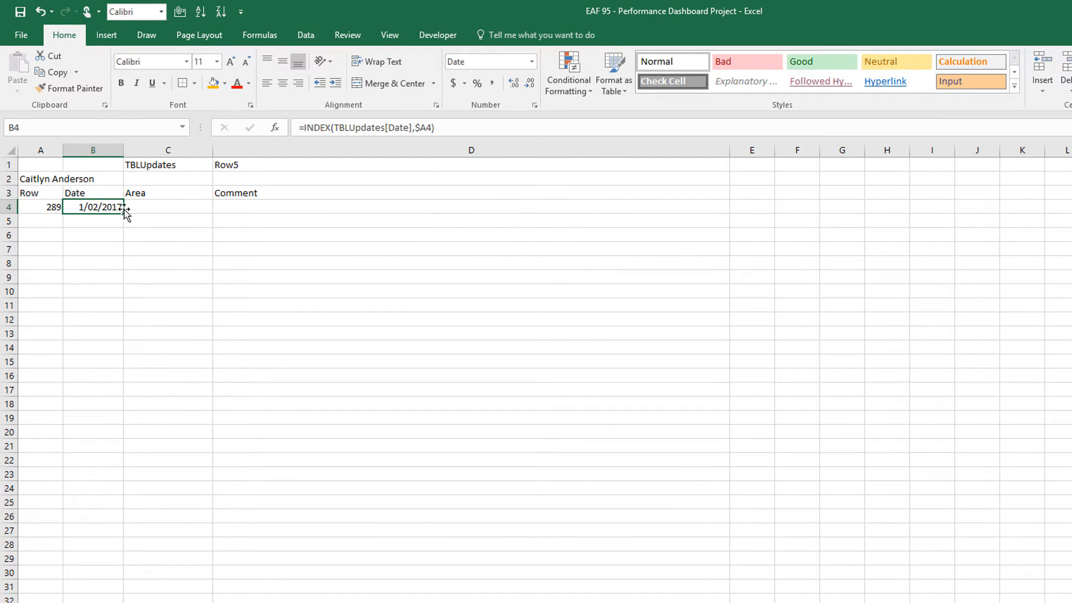
pyautogui.moveTo(125, 214); pyautogui.dragTo(512, 225)
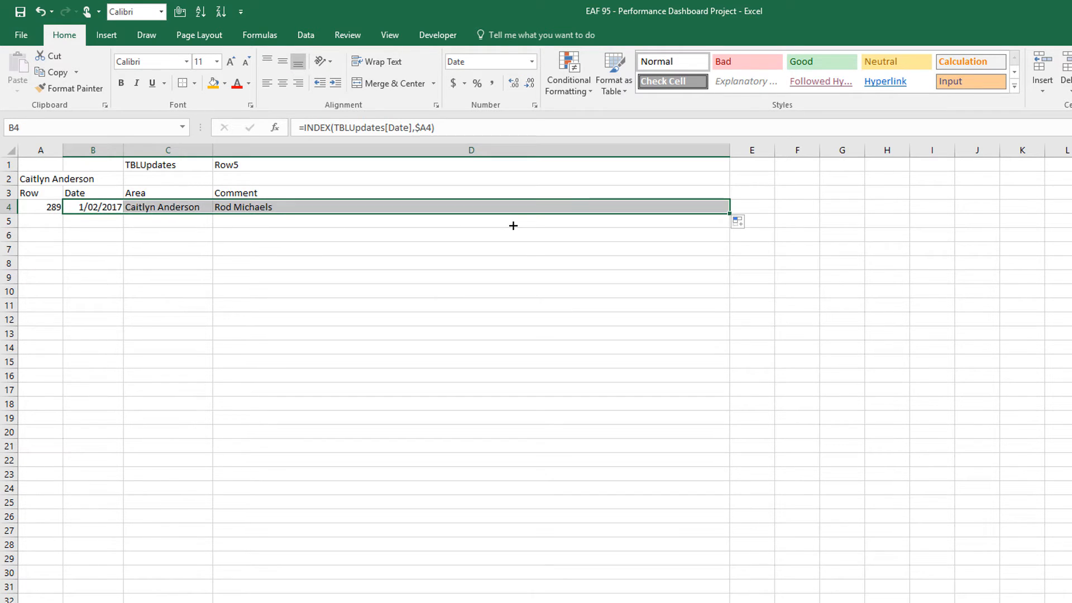
# Step: Change the table column referenced in C4's INDEX formula from Athlete Name to Focus
pyautogui.click(143, 206)
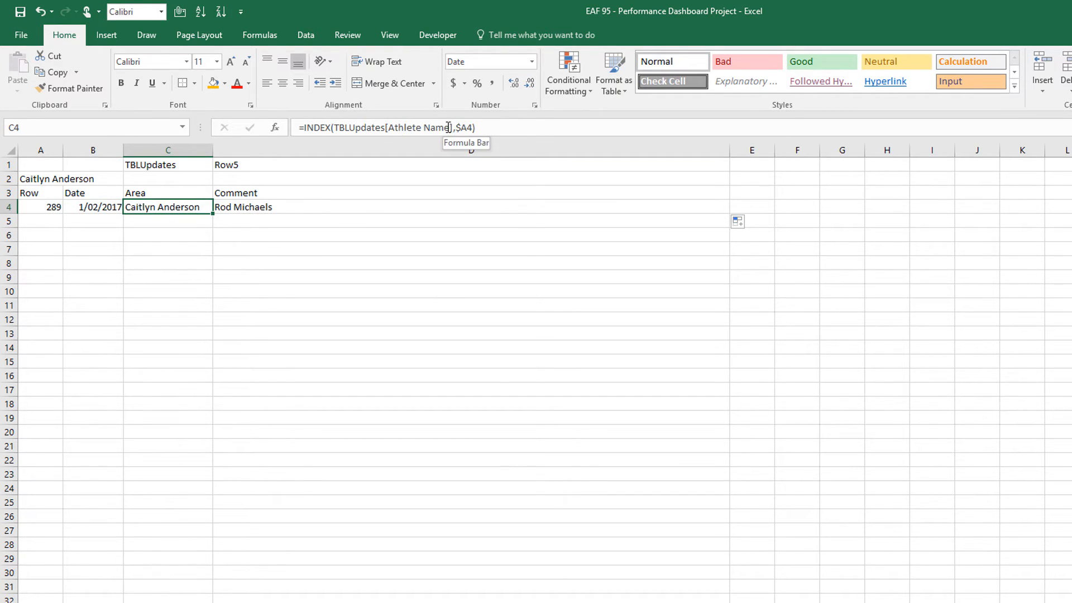
pyautogui.moveTo(450, 126); pyautogui.dragTo(389, 126)
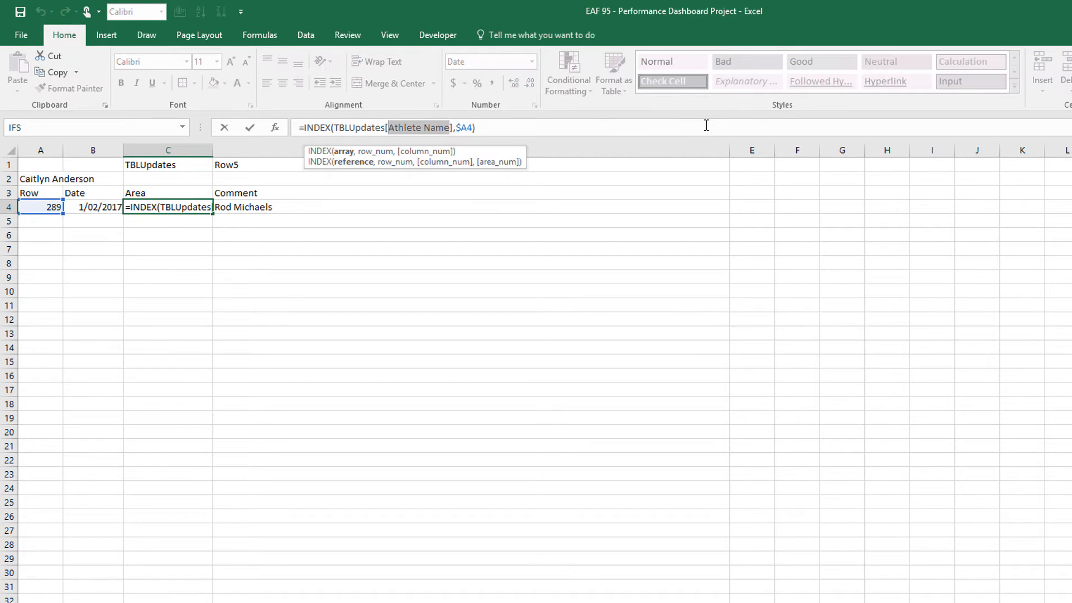
pyautogui.press('BackSpace')
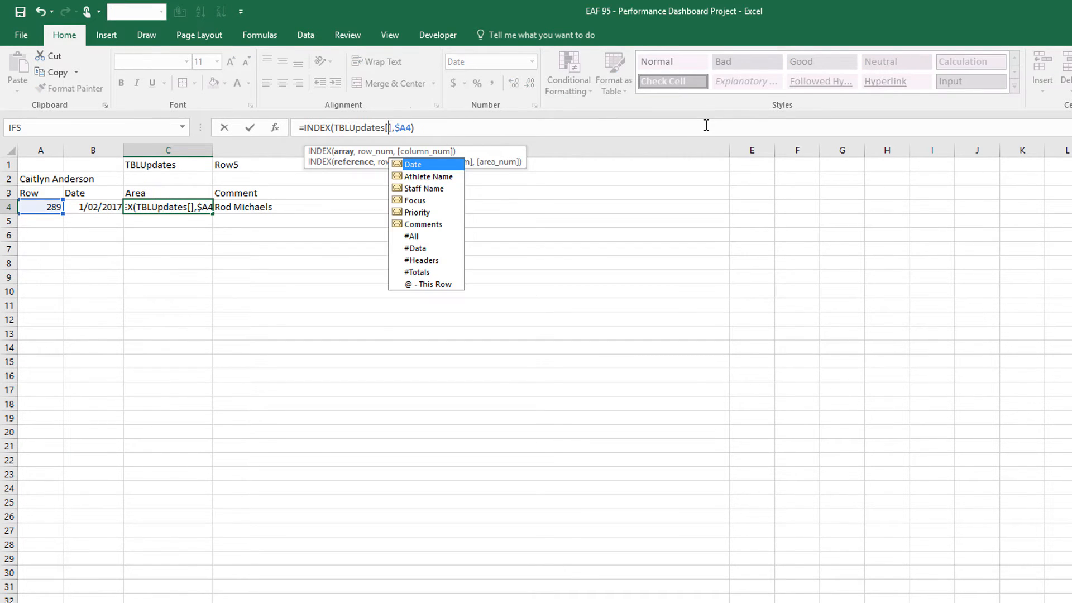
pyautogui.click(422, 201)
pyautogui.doubleClick(421, 201)
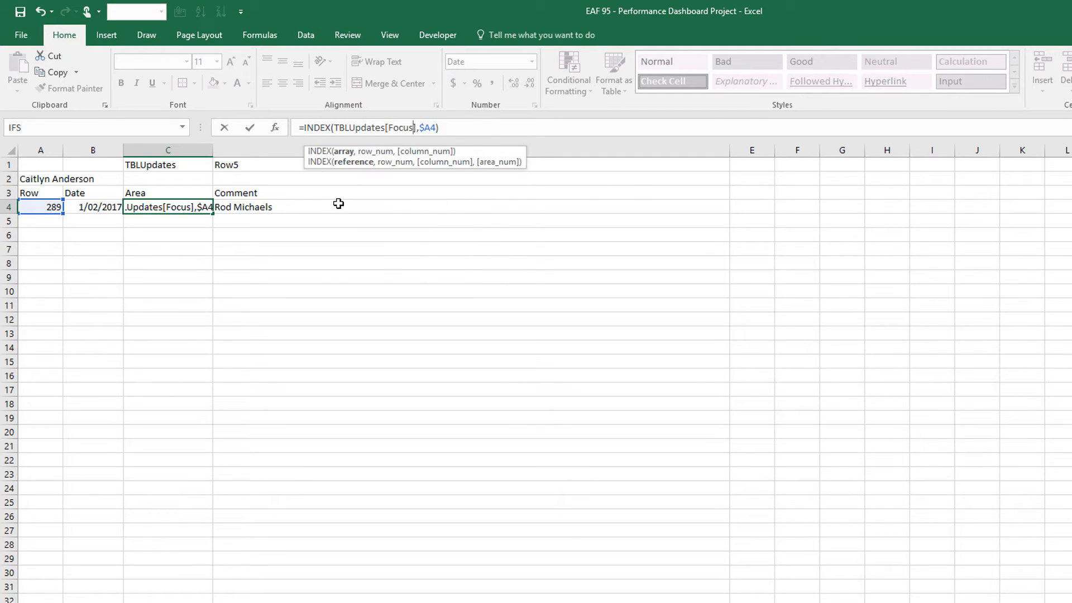
pyautogui.press('Return')
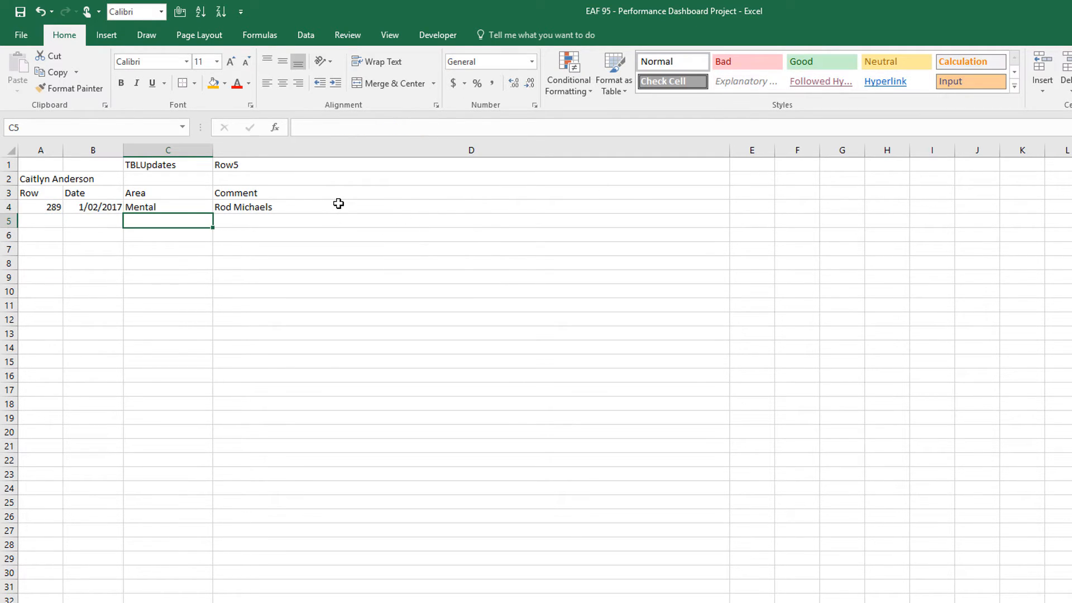
# Step: Change the table column referenced in D4's INDEX formula from Staff Name to Comments
pyautogui.click(281, 207)
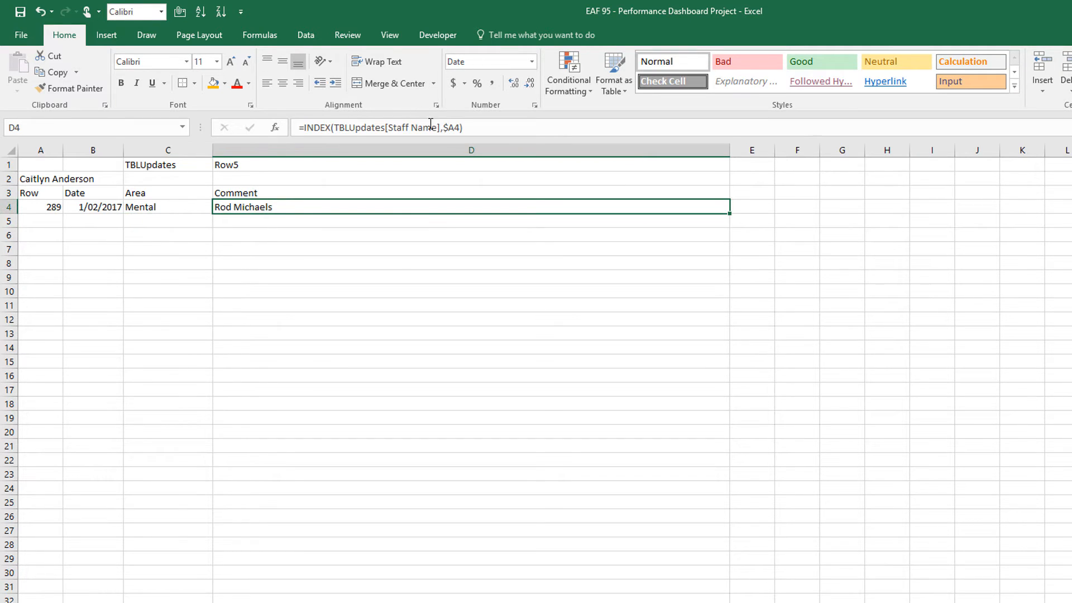
pyautogui.moveTo(438, 127); pyautogui.dragTo(390, 127)
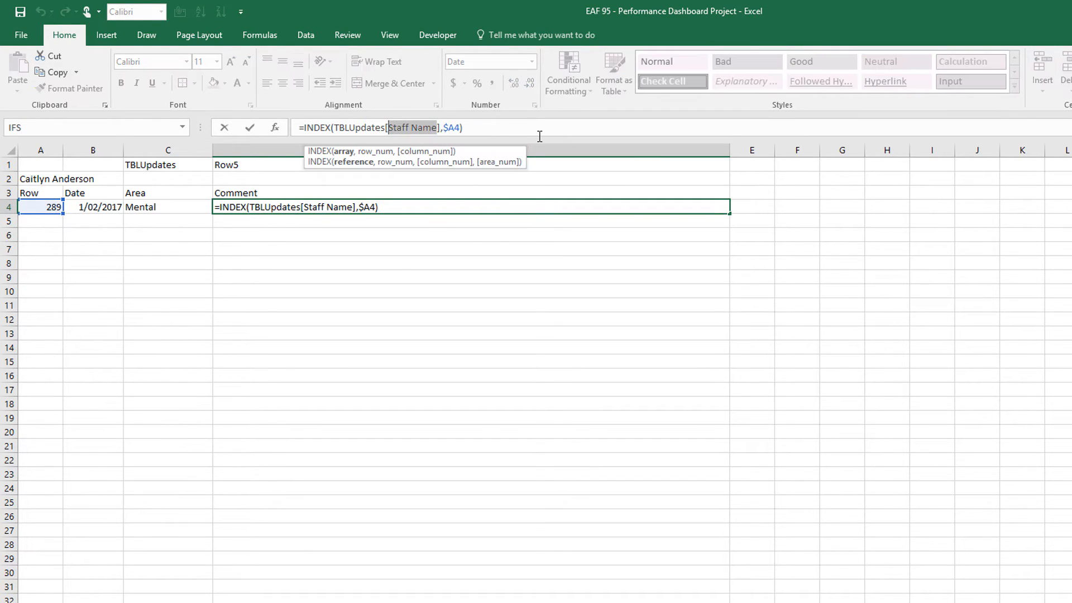
pyautogui.write('c')
pyautogui.press('Tab')
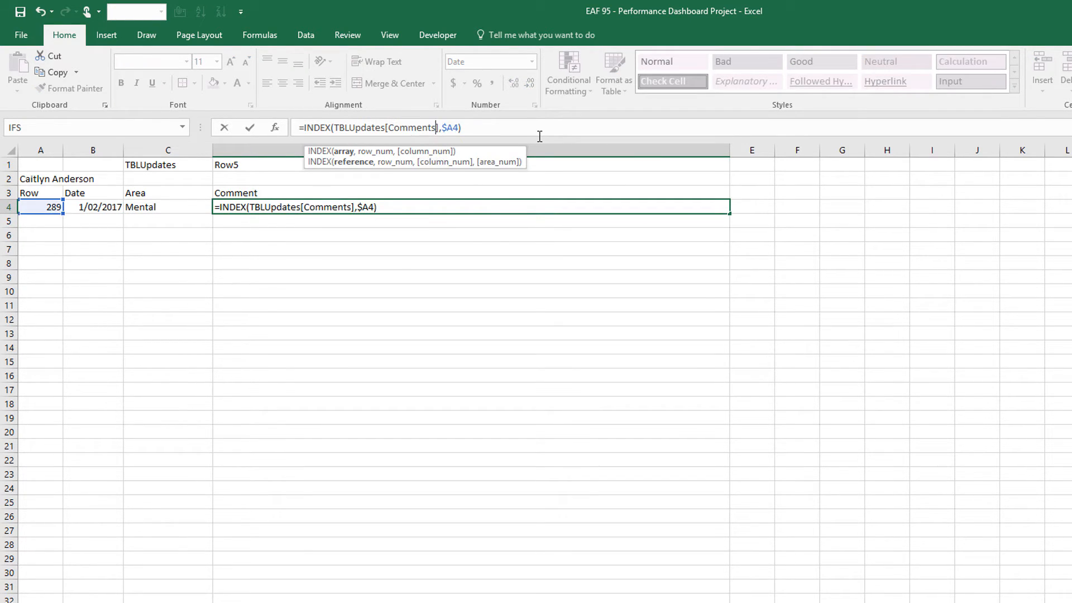
pyautogui.press('Return')
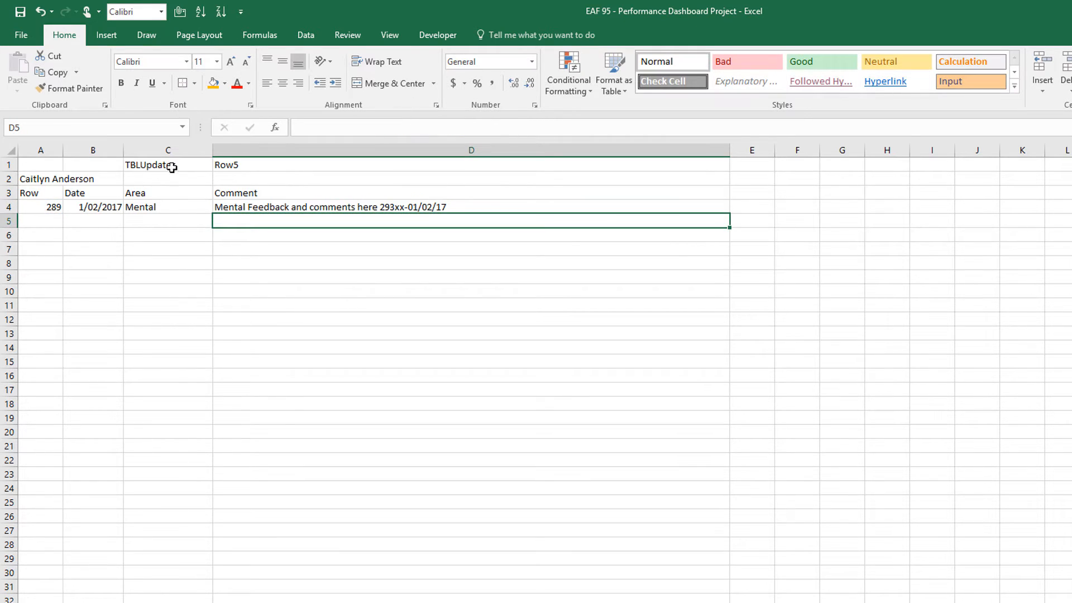
# Step: Fill the AGGREGATE formula from A4 down to A8 and set its k argument to 2 in A5
pyautogui.click(47, 209)
pyautogui.moveTo(62, 212); pyautogui.dragTo(61, 264)
pyautogui.click(46, 223)
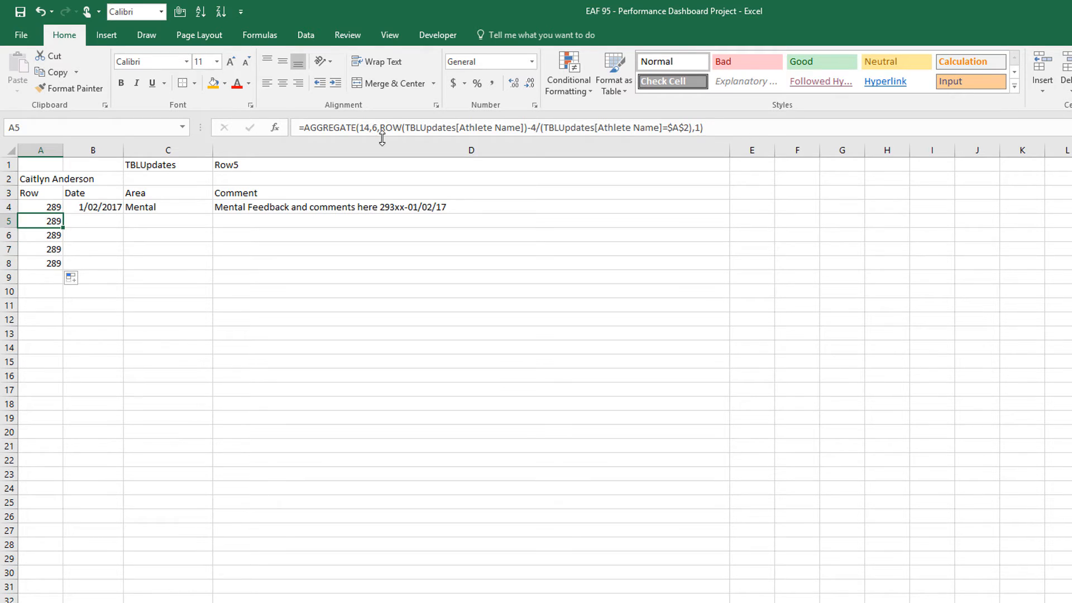
pyautogui.doubleClick(698, 128)
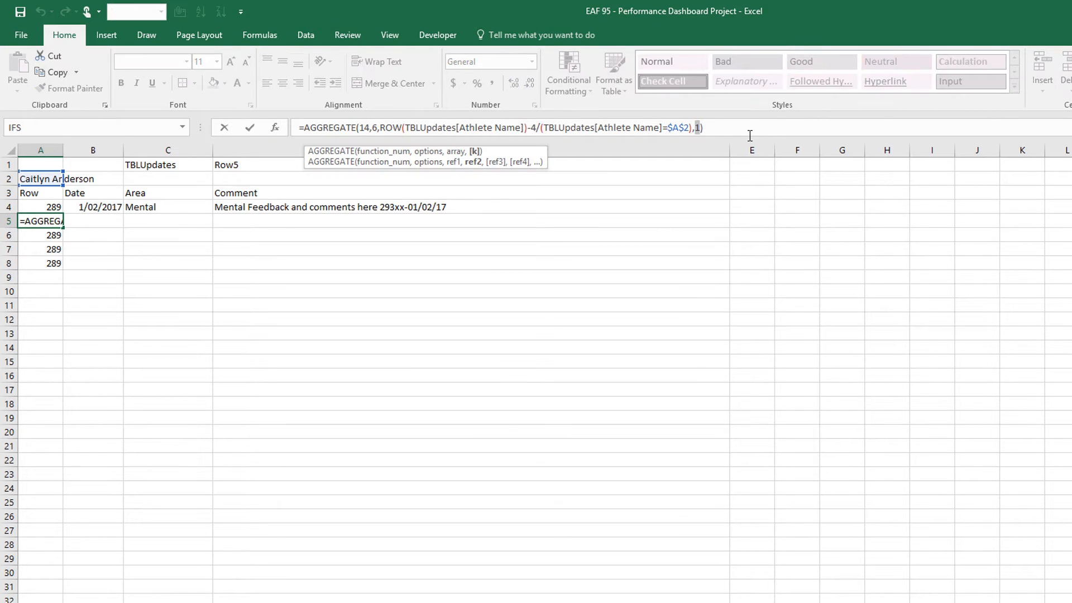
pyautogui.press('Return')
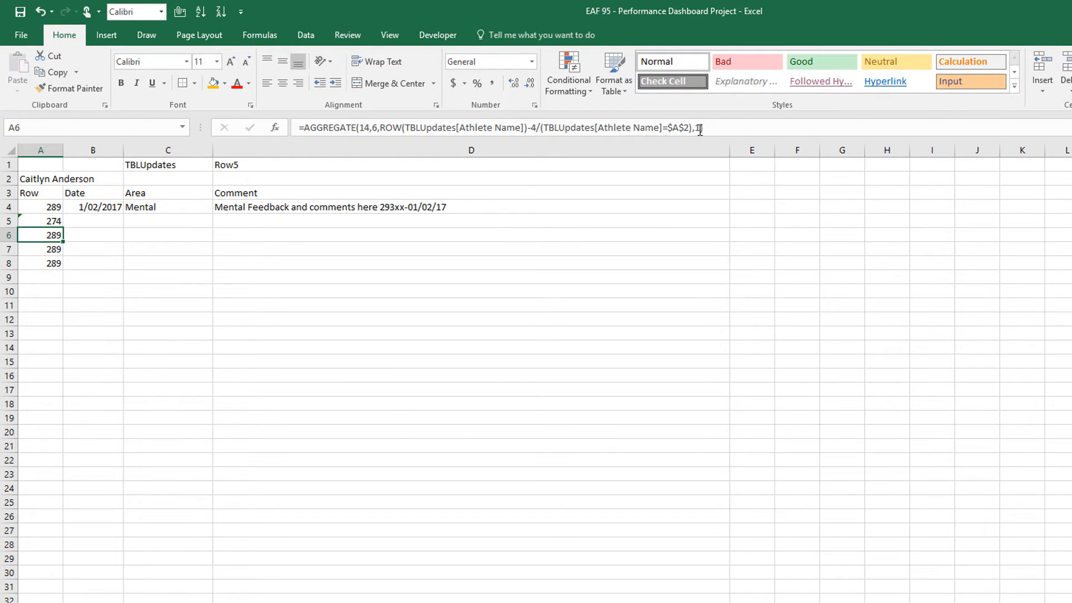
# Step: Set the AGGREGATE k argument to 3 in A6, 4 in A7 and 5 in A8
pyautogui.doubleClick(696, 127)
pyautogui.write('3')
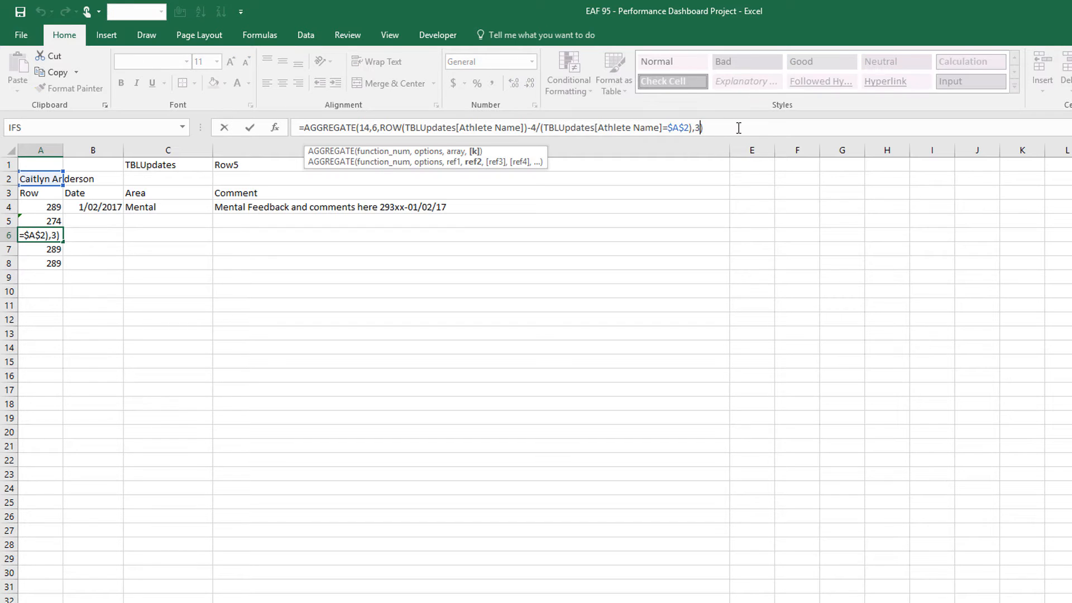
pyautogui.press('Return')
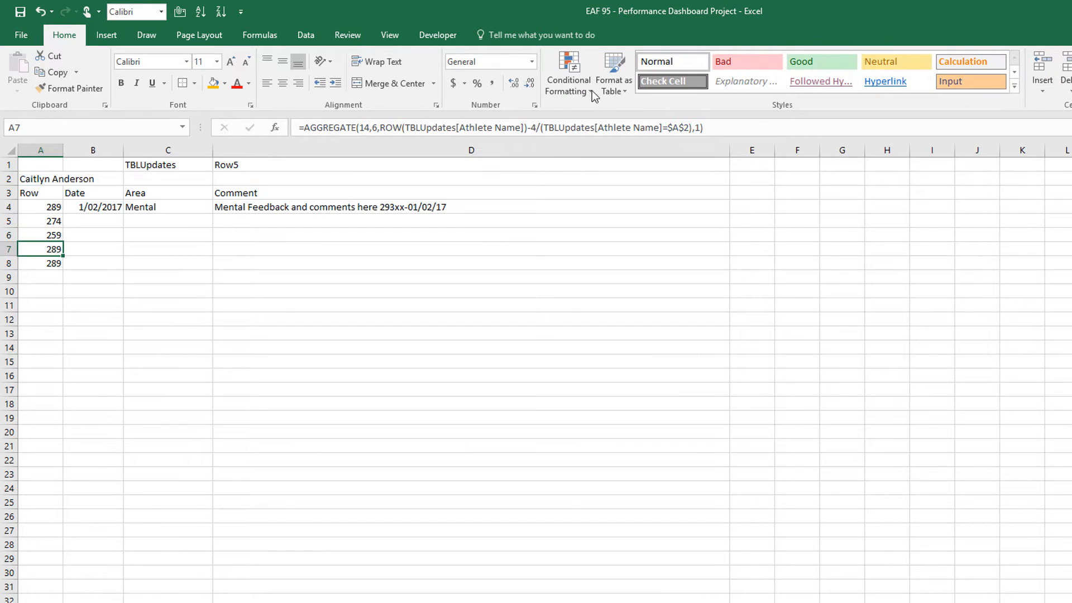
pyautogui.doubleClick(697, 127)
pyautogui.write('4')
pyautogui.press('Return')
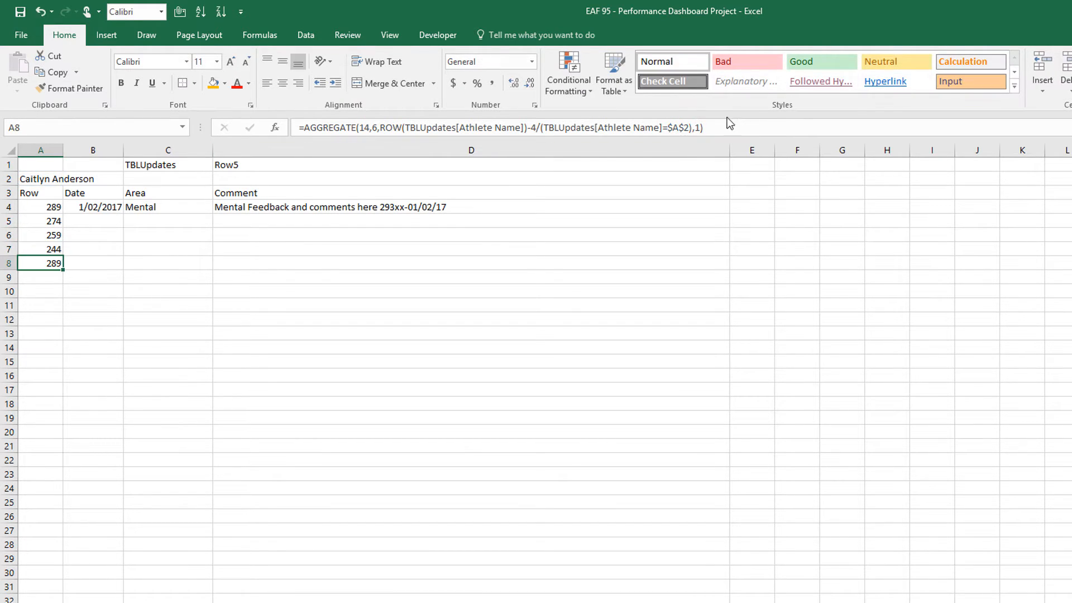
pyautogui.doubleClick(697, 127)
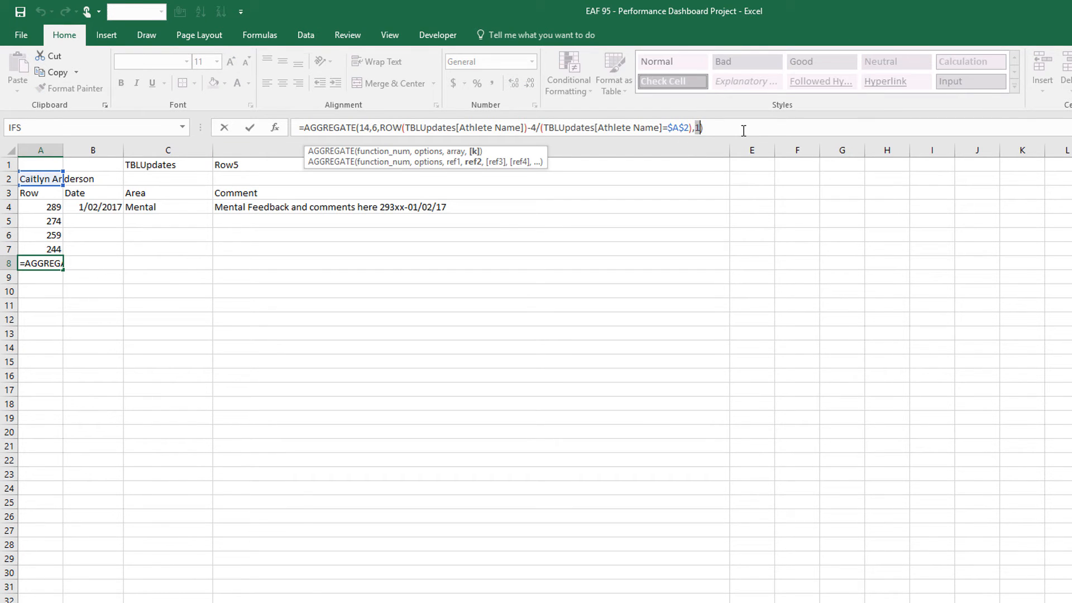
pyautogui.write('5')
pyautogui.press('Return')
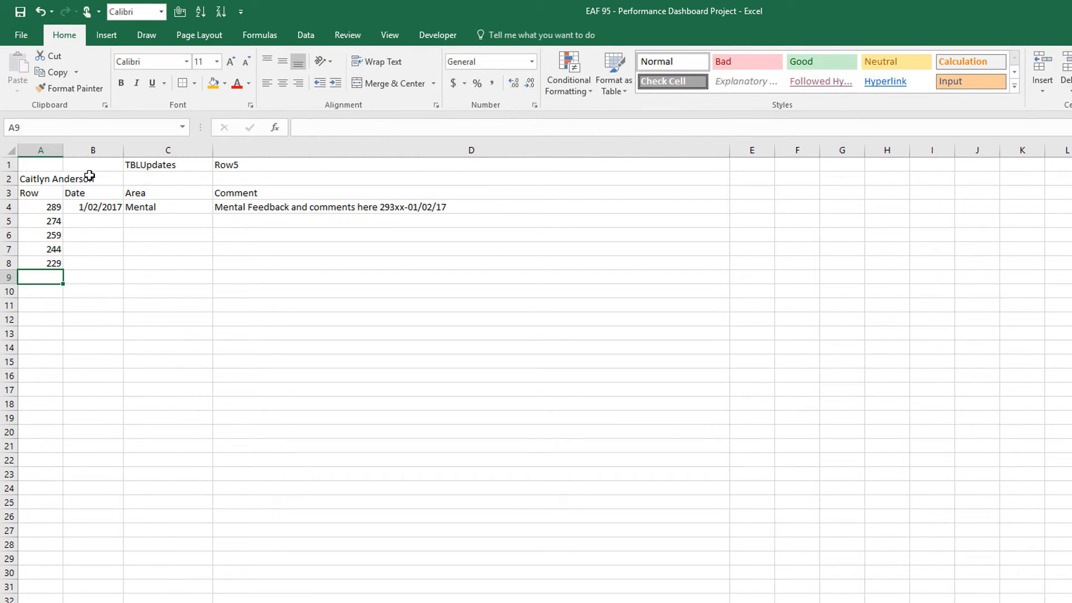
# Step: Fill the INDEX formulas in B4:D4 down to row 8 and insert a blank column before the Area column
pyautogui.moveTo(96, 205); pyautogui.dragTo(354, 205)
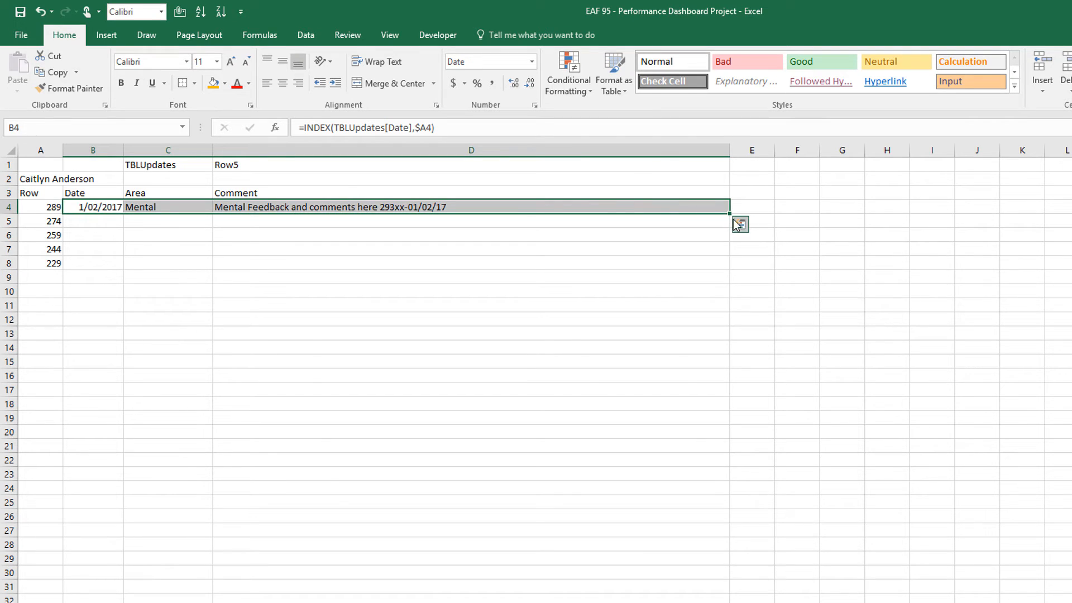
pyautogui.moveTo(731, 213); pyautogui.dragTo(732, 272)
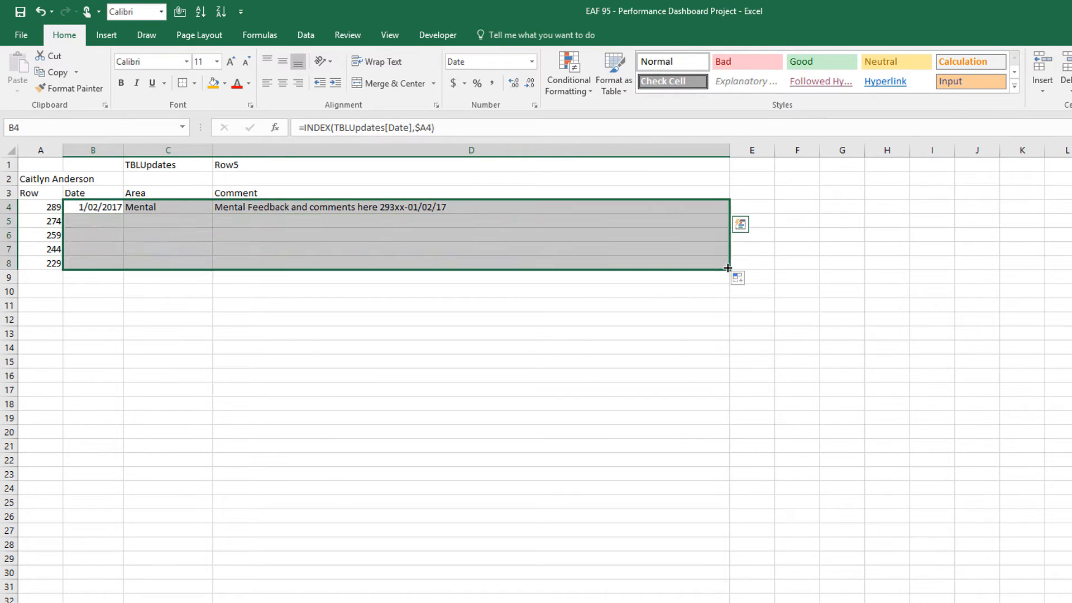
pyautogui.click(179, 152)
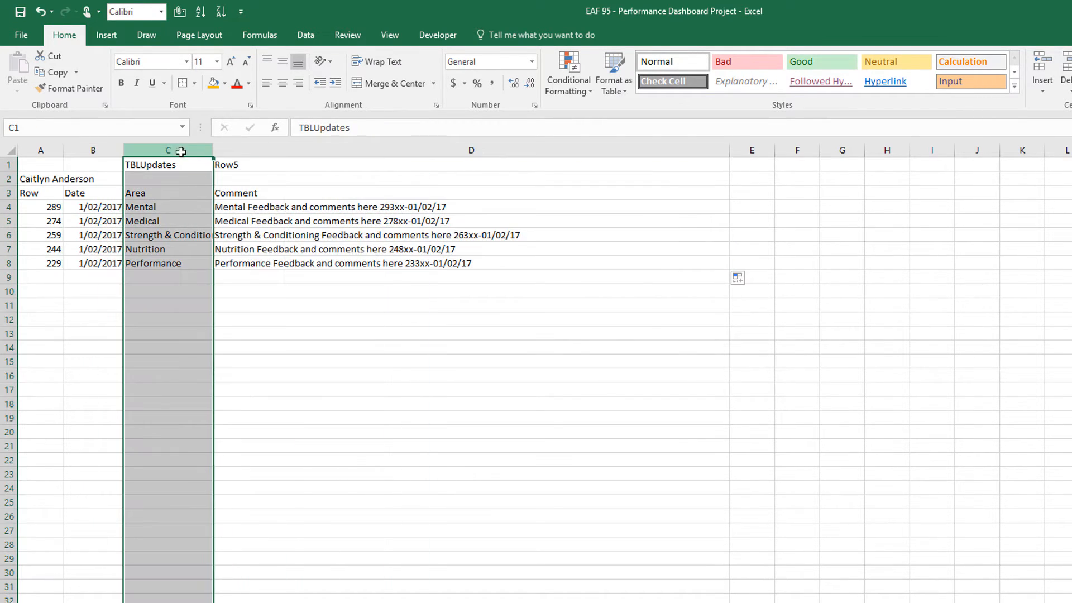
pyautogui.rightClick(179, 155)
pyautogui.click(216, 248)
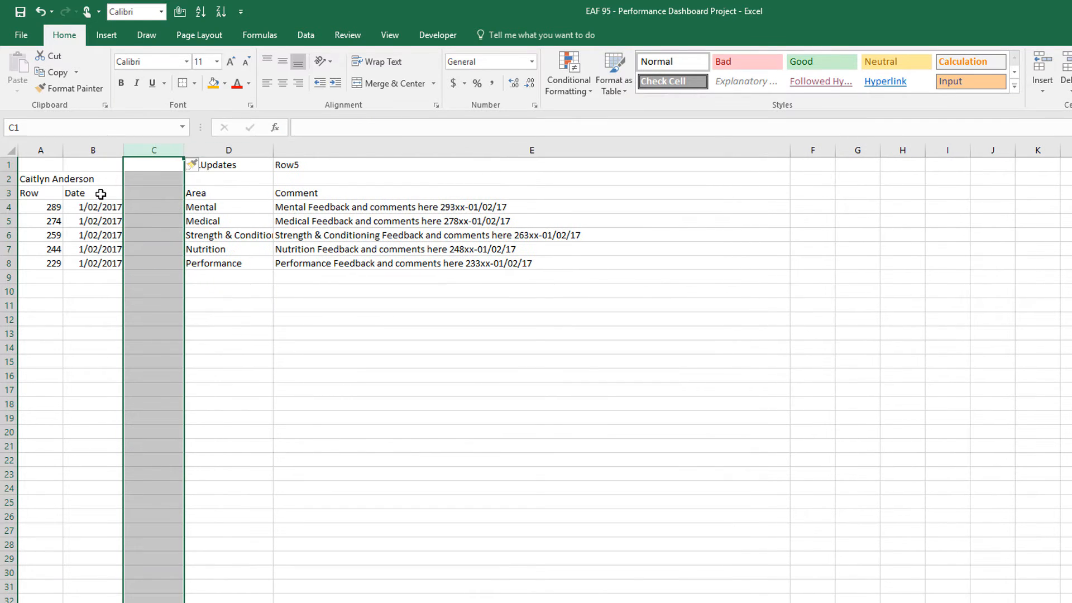
# Step: Fill B3:B8 across into the new column C and change the table column in C4's INDEX formula to Priority
pyautogui.moveTo(100, 194); pyautogui.dragTo(170, 268)
pyautogui.click(146, 191)
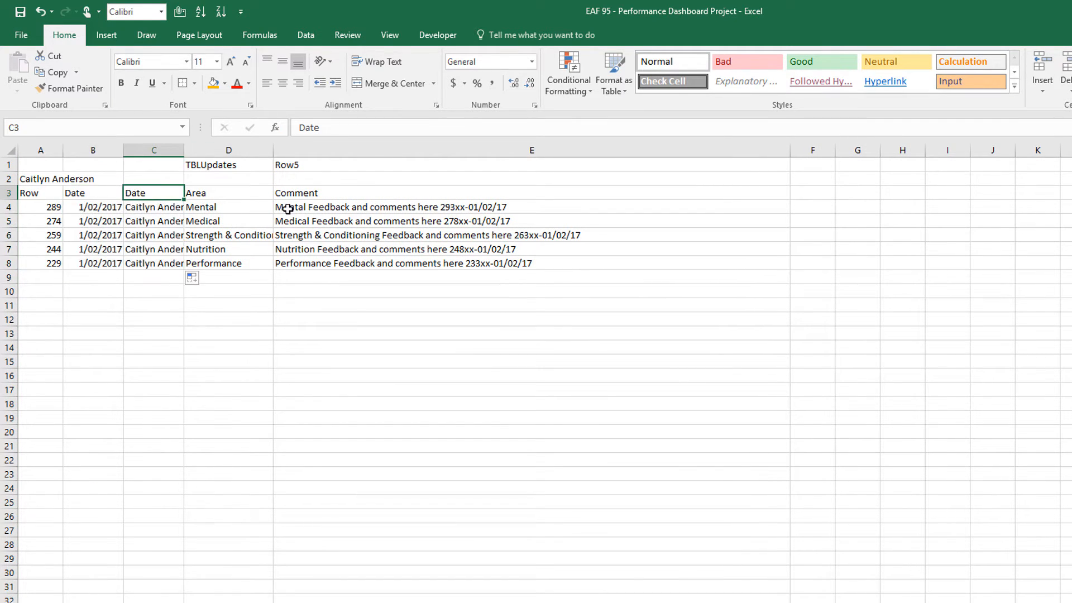
pyautogui.click(149, 204)
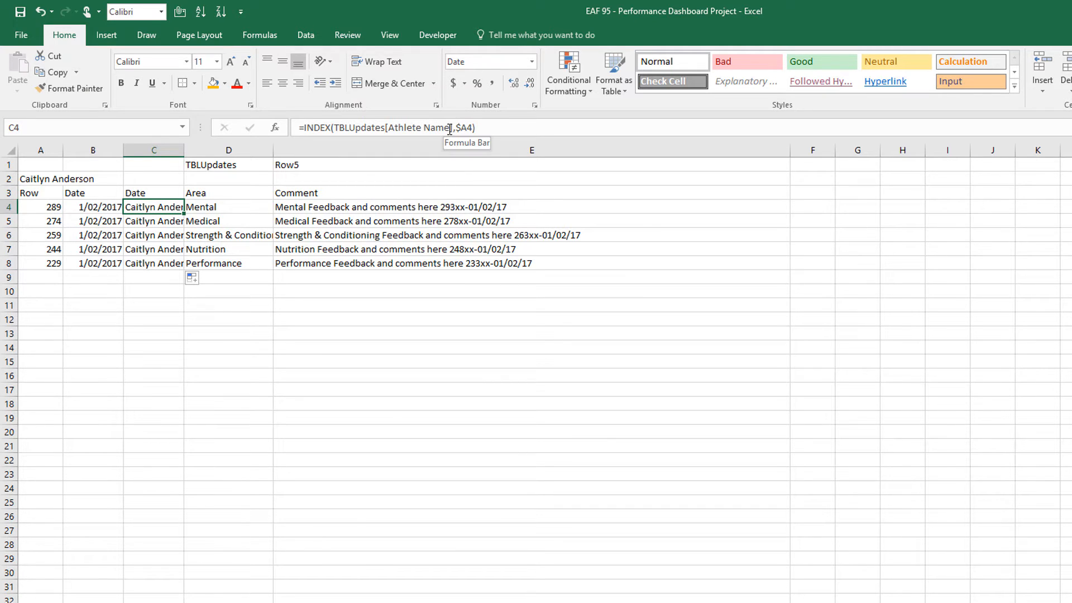
pyautogui.doubleClick(411, 127)
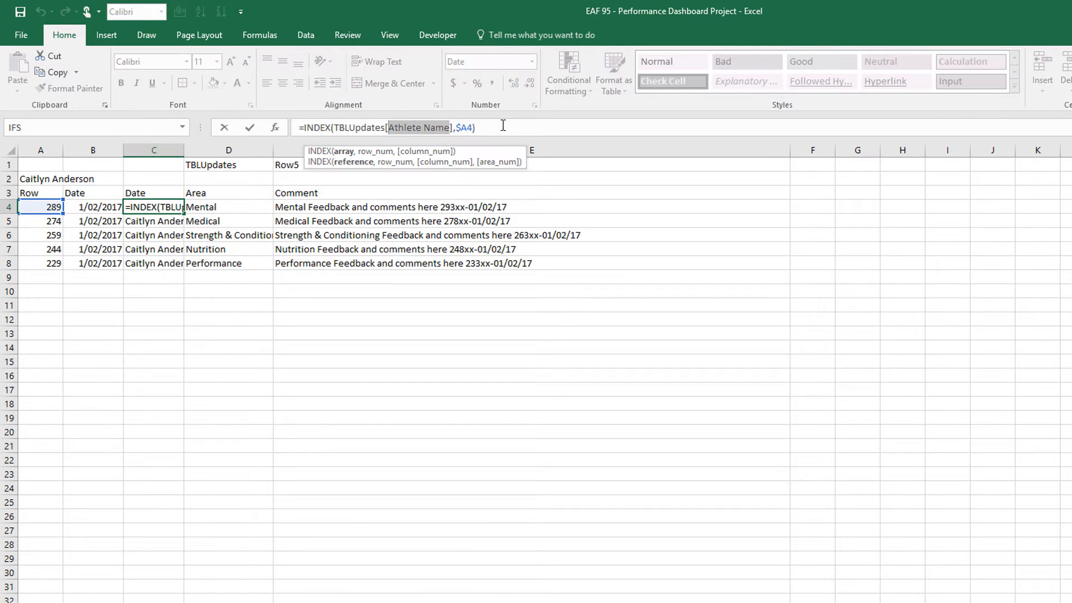
pyautogui.write('Pr')
pyautogui.press('Tab')
pyautogui.press('Return')
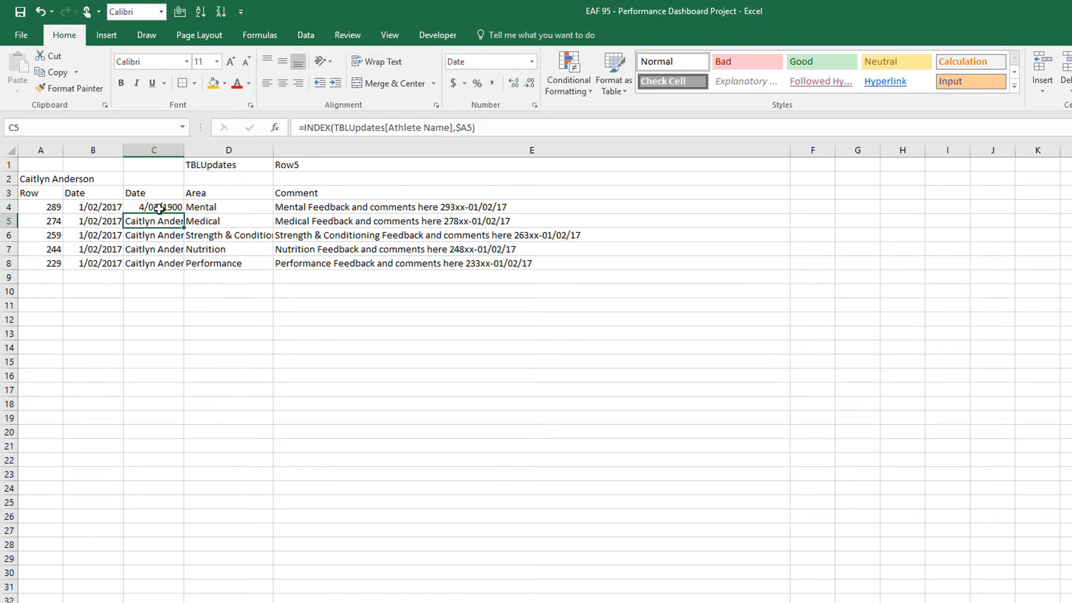
# Step: Format C4 as a number with no decimal places and fill its Priority formula down to C8
pyautogui.click(151, 207)
pyautogui.click(530, 83)
pyautogui.click(530, 85)
pyautogui.click(530, 85)
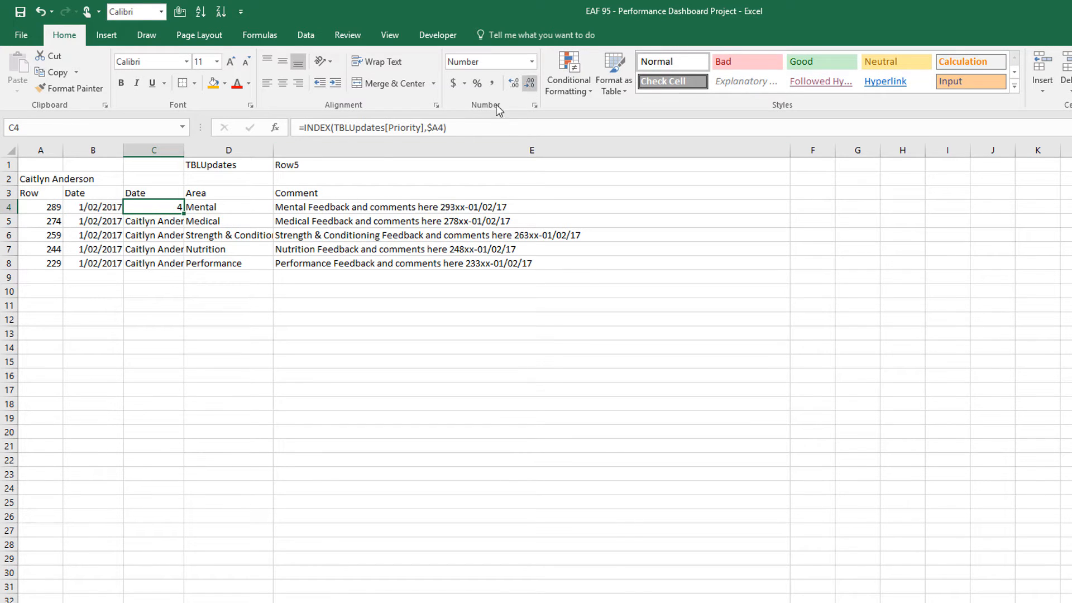
pyautogui.moveTo(186, 214); pyautogui.dragTo(185, 270)
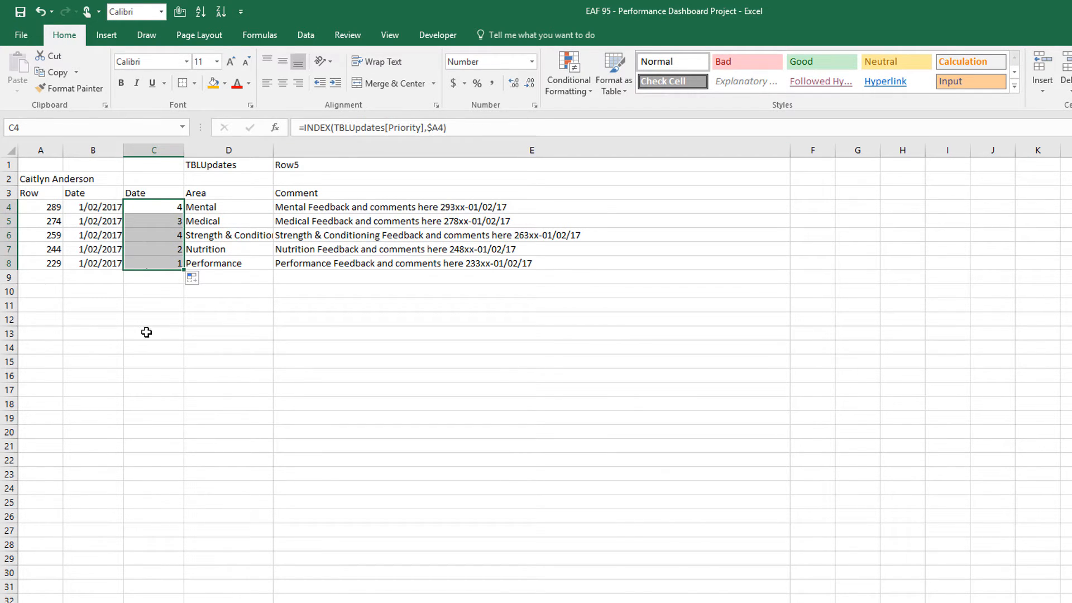
pyautogui.click(48, 296)
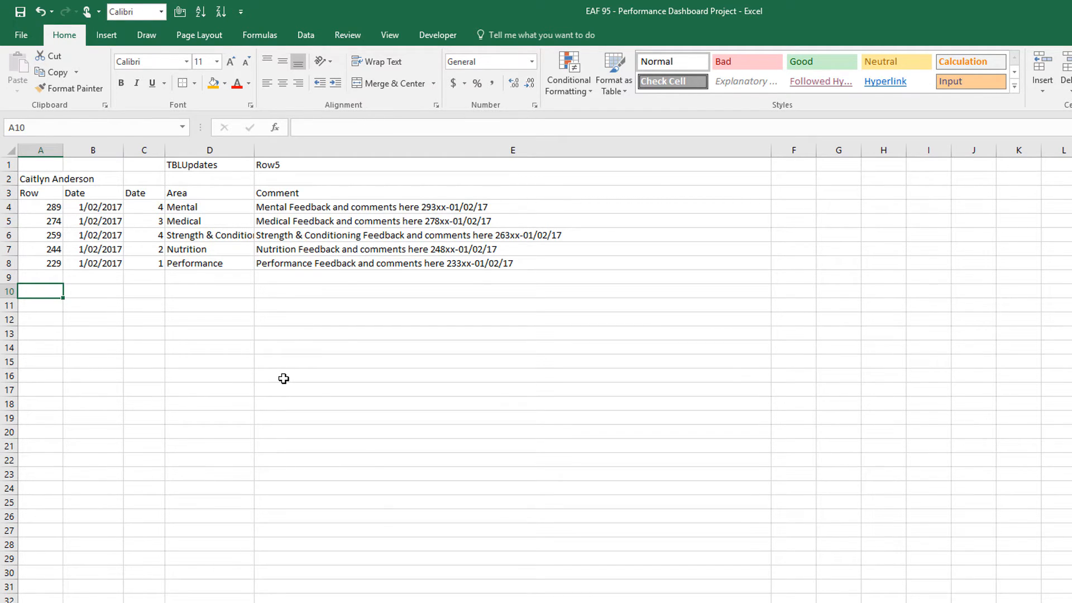
# Step: Extend A4's AGGREGATE divisor to ((TBLUpdates[Athlete Name]=$A$2)*(TBLUpdates[Priority]<3)), keeping k at 1
pyautogui.click(42, 207)
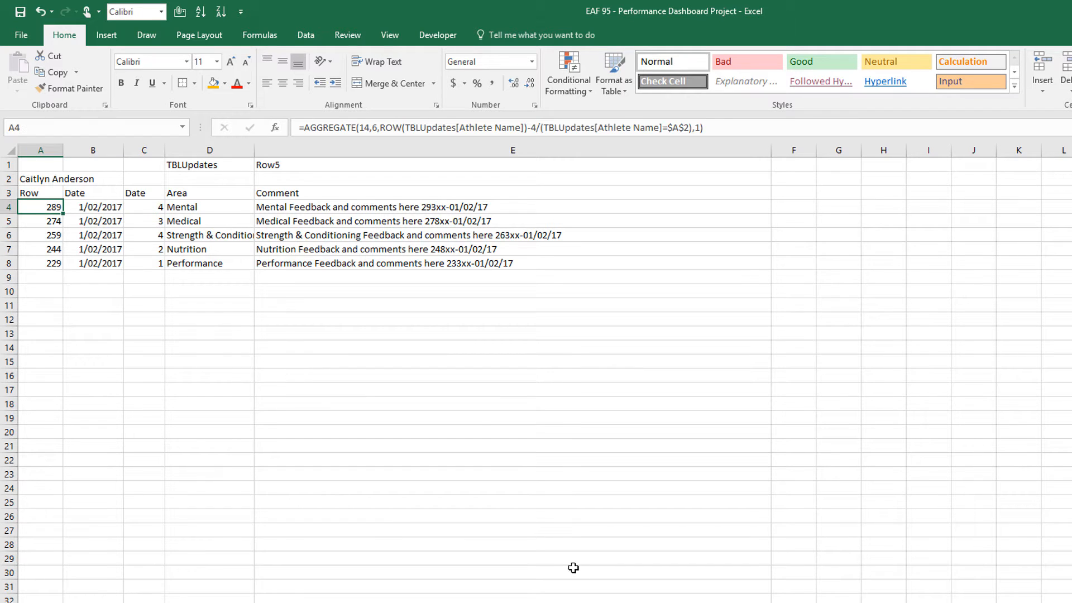
pyautogui.click(540, 128)
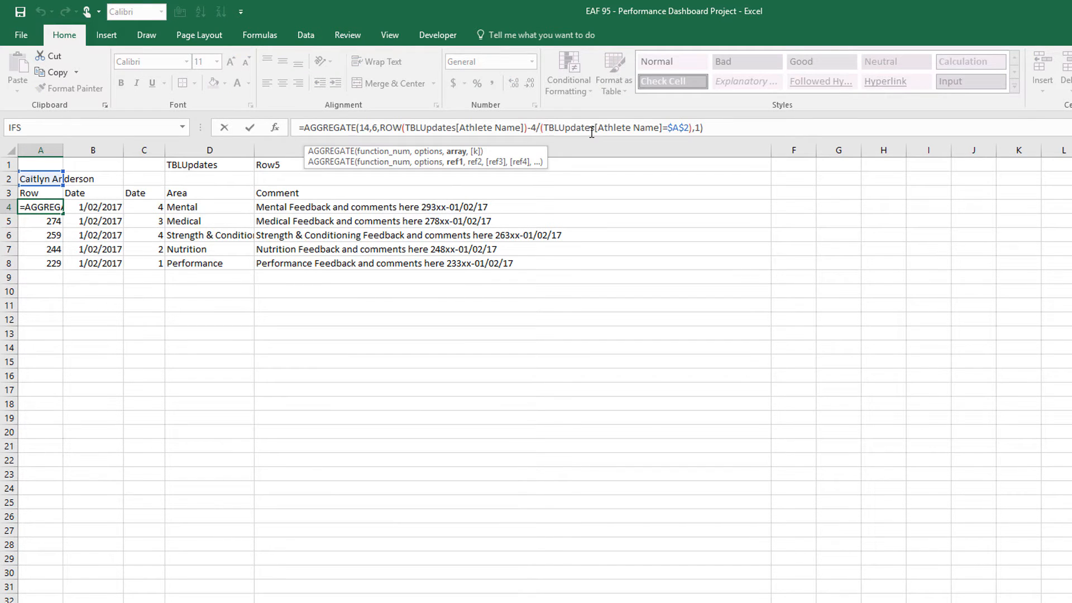
pyautogui.write('(')
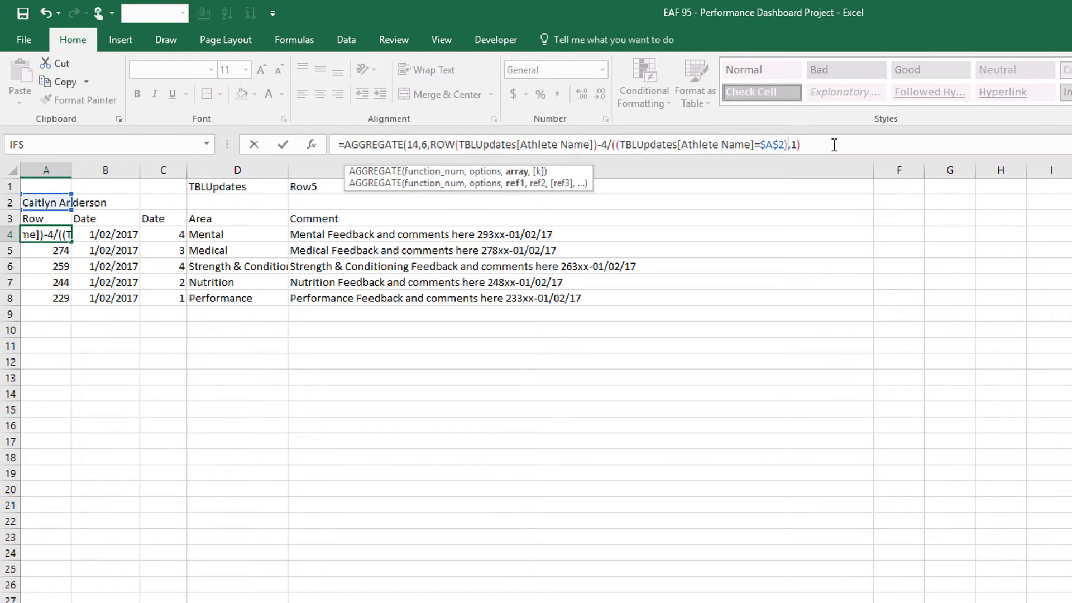
pyautogui.write('*(')
pyautogui.write('tbl')
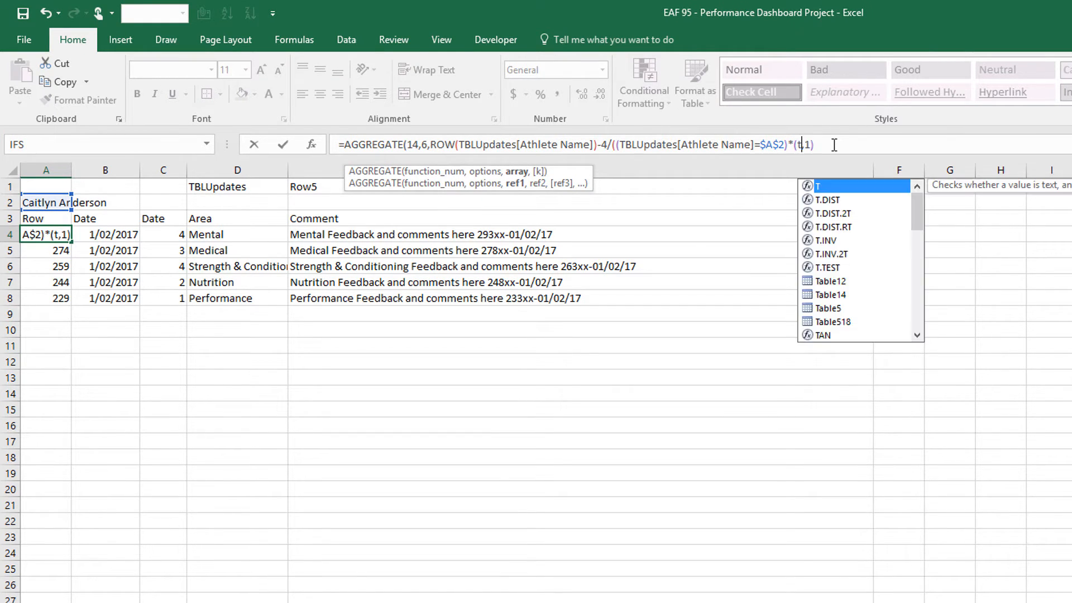
pyautogui.press('Down')
pyautogui.press('Down')
pyautogui.press('Down')
pyautogui.press('Down')
pyautogui.press('Down')
pyautogui.press('Down')
pyautogui.press('Down')
pyautogui.press('Down')
pyautogui.press('Down')
pyautogui.press('Down')
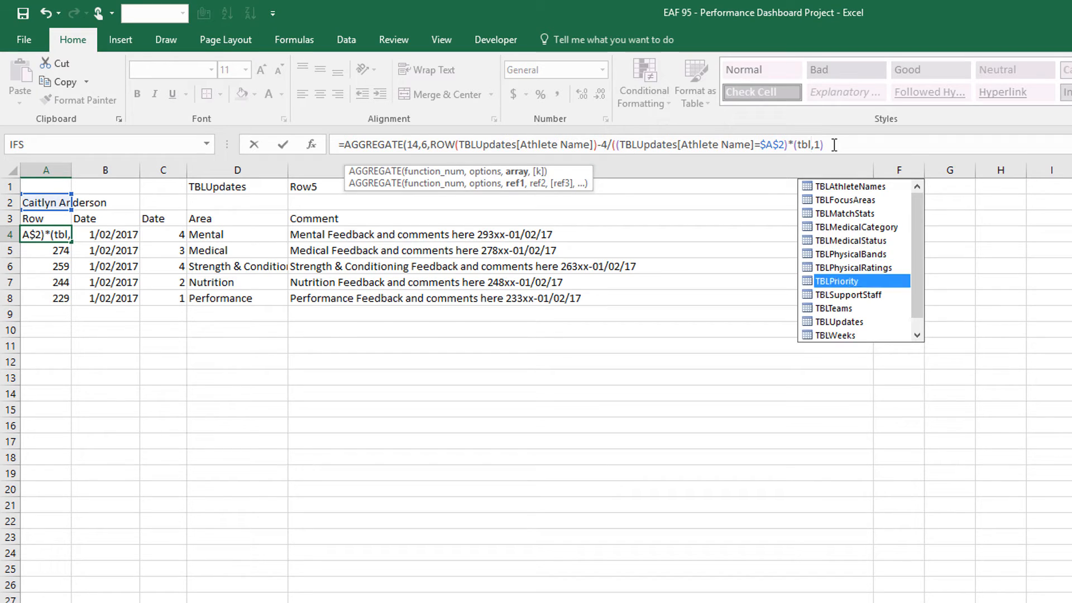
pyautogui.press('Tab')
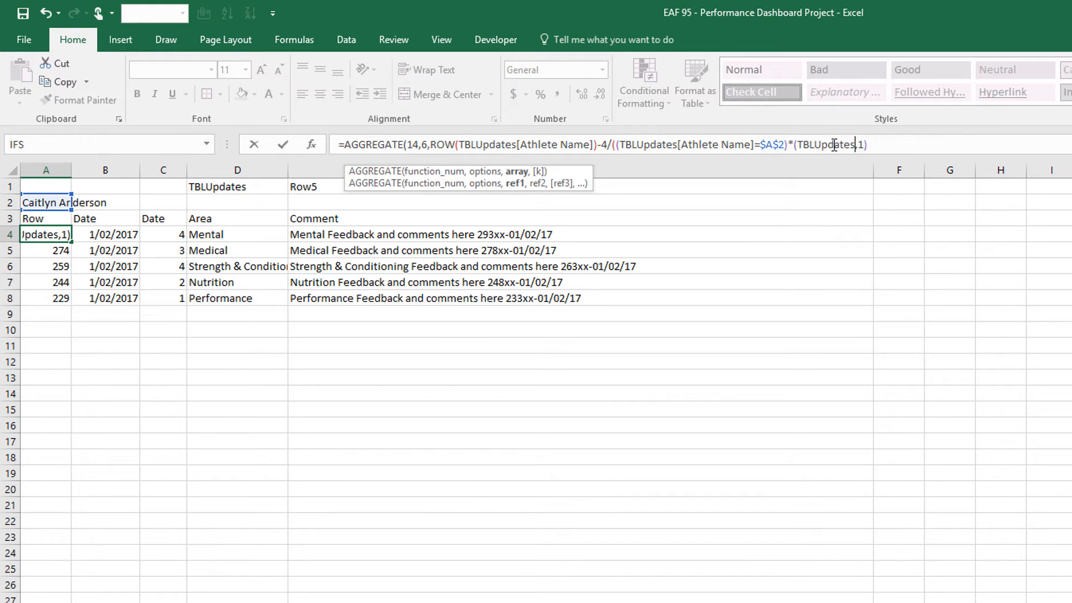
pyautogui.write('[')
pyautogui.press('Down')
pyautogui.press('Down')
pyautogui.press('Down')
pyautogui.press('Down')
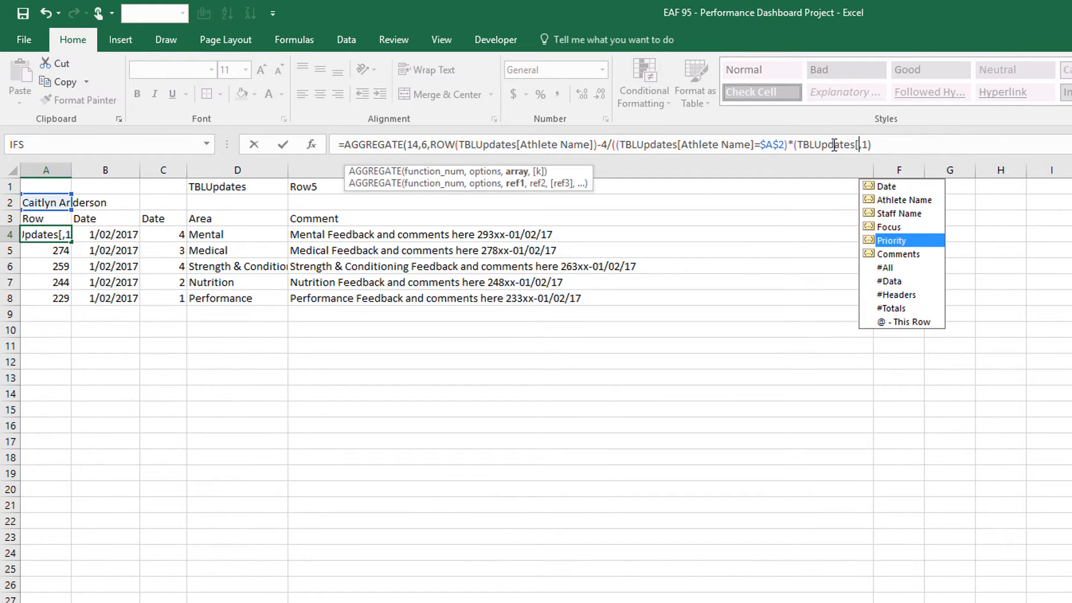
pyautogui.press('Tab')
pyautogui.write(']')
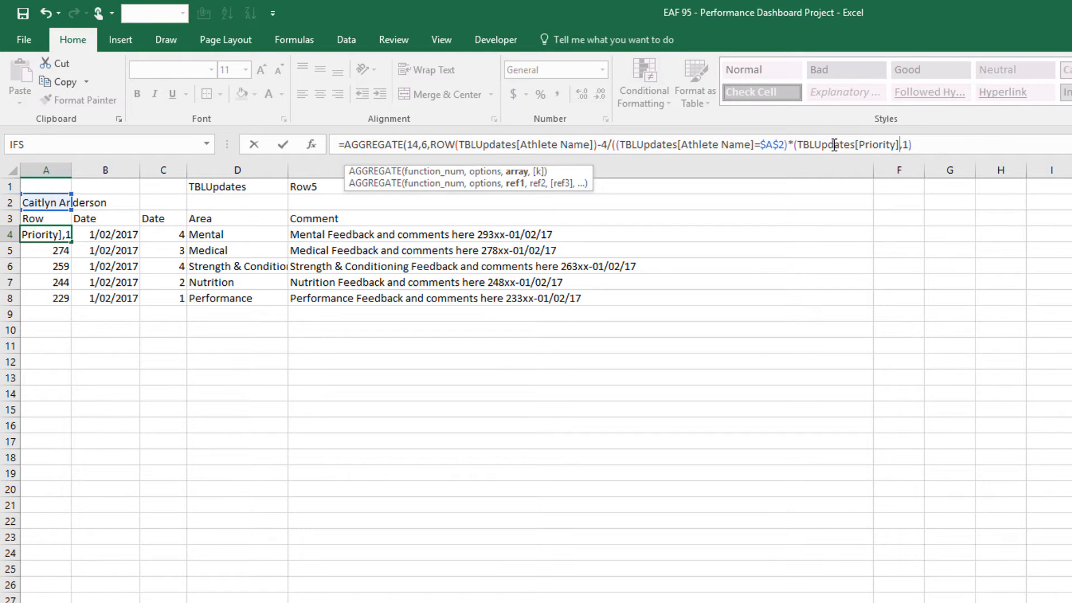
pyautogui.write('<3')
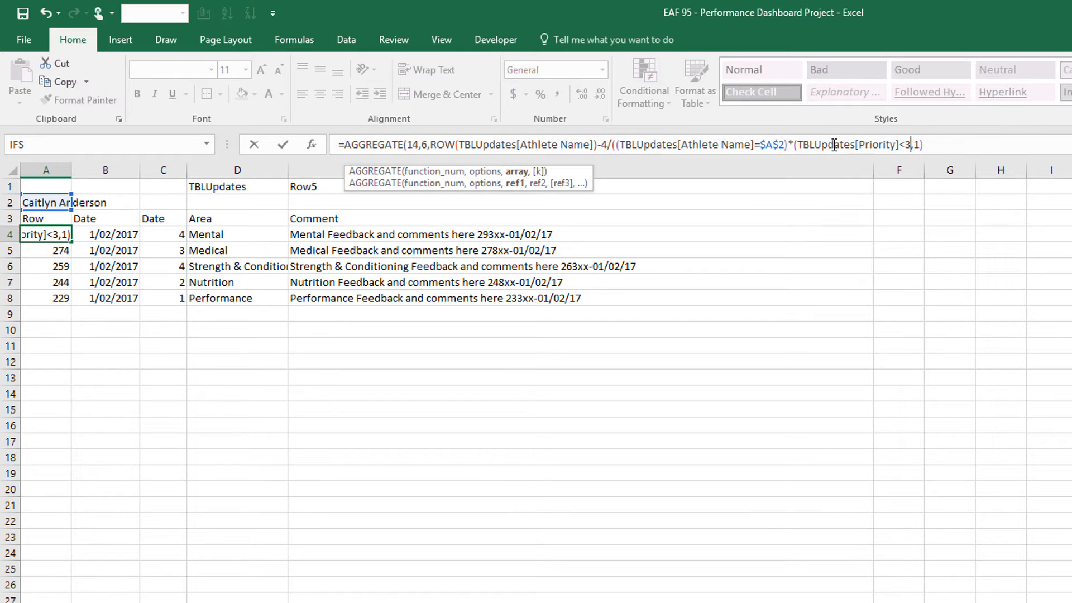
pyautogui.write('))')
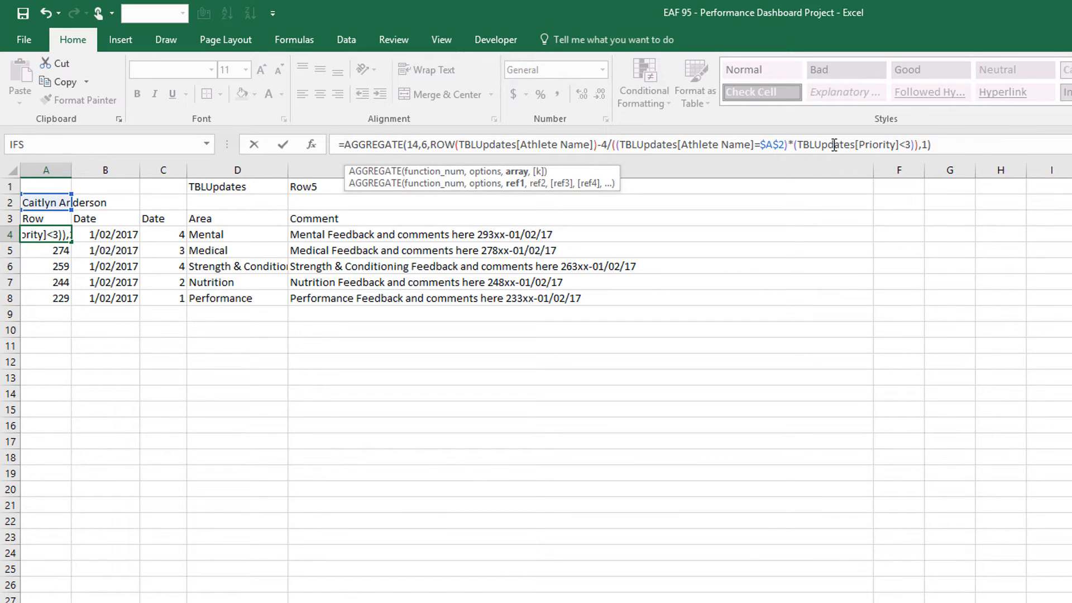
pyautogui.press('Return')
# Step: Fill A4's AGGREGATE formula down to A8 and insert a blank column before the Row column
pyautogui.click(65, 235)
pyautogui.doubleClick(72, 242)
pyautogui.click(48, 330)
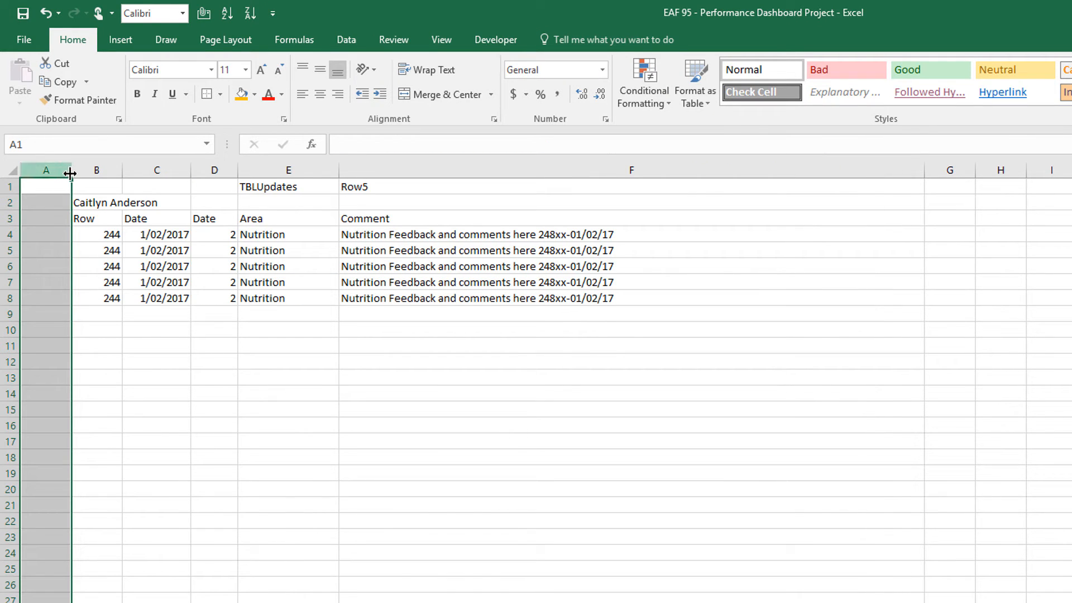
# Step: Narrow the blank column A and number cells A4:A8 from 1 to 5
pyautogui.moveTo(71, 173); pyautogui.dragTo(50, 186)
pyautogui.click(31, 236)
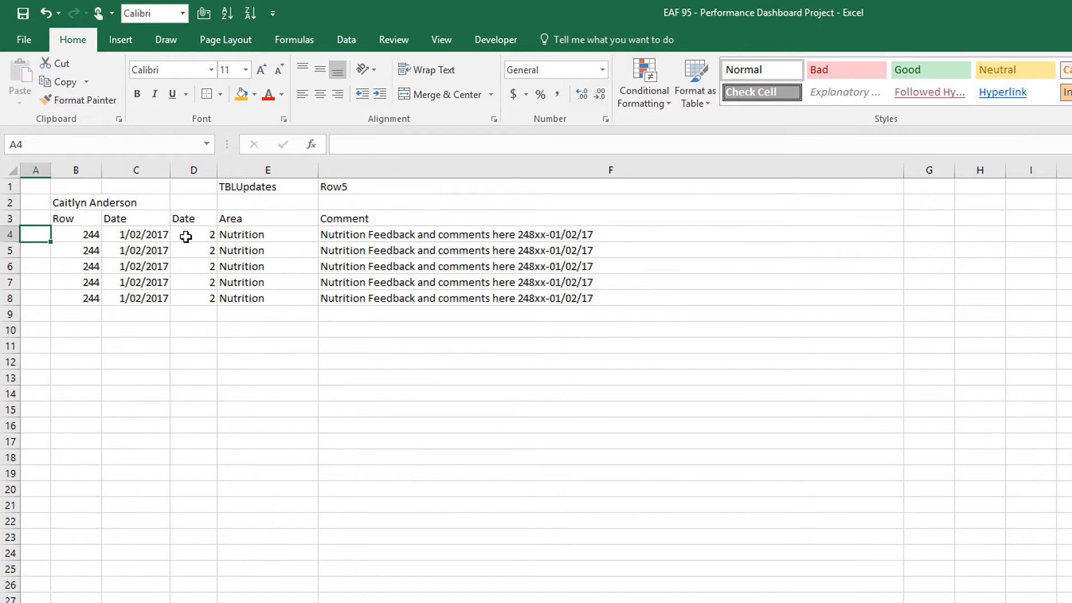
pyautogui.write('1 2 3 4 5')
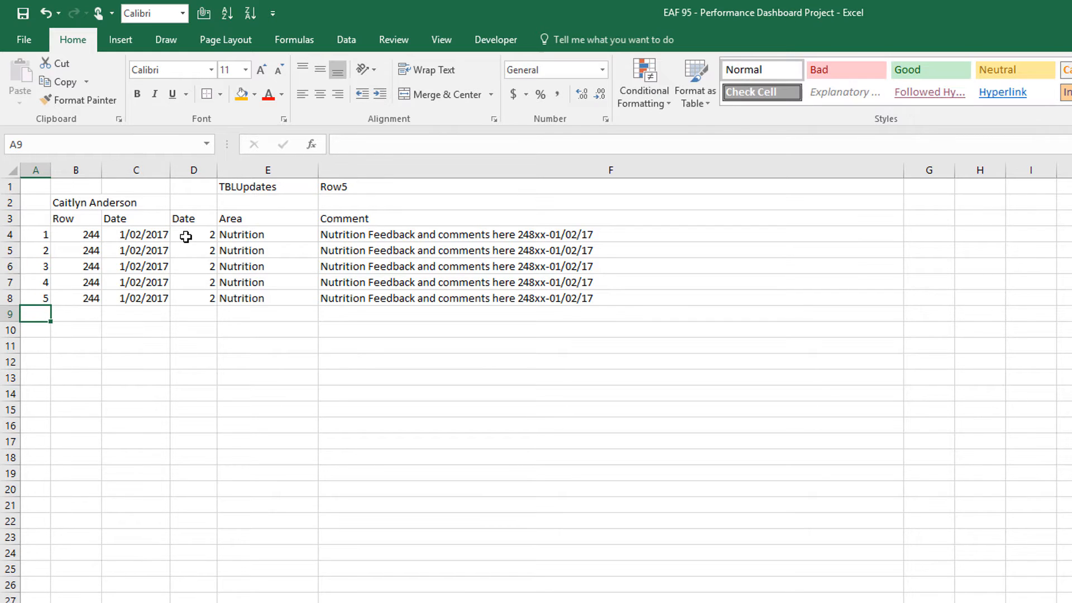
# Step: Set the k argument of B4's AGGREGATE formula to A4 and fill the formula down to B8
pyautogui.doubleClick(67, 240)
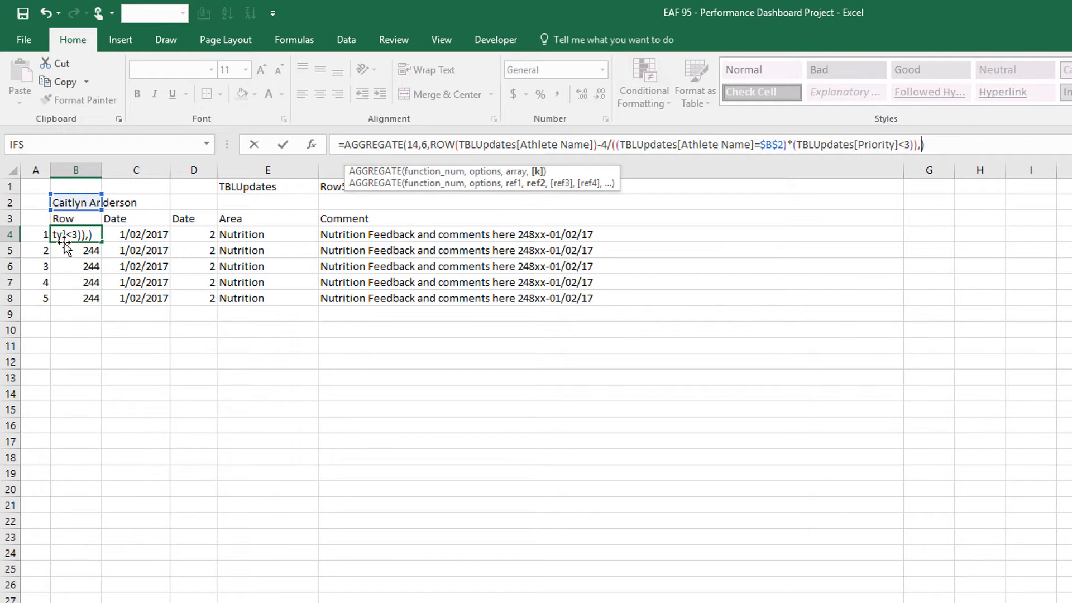
pyautogui.write('A4')
pyautogui.hotkey('ctrl', 'Return')
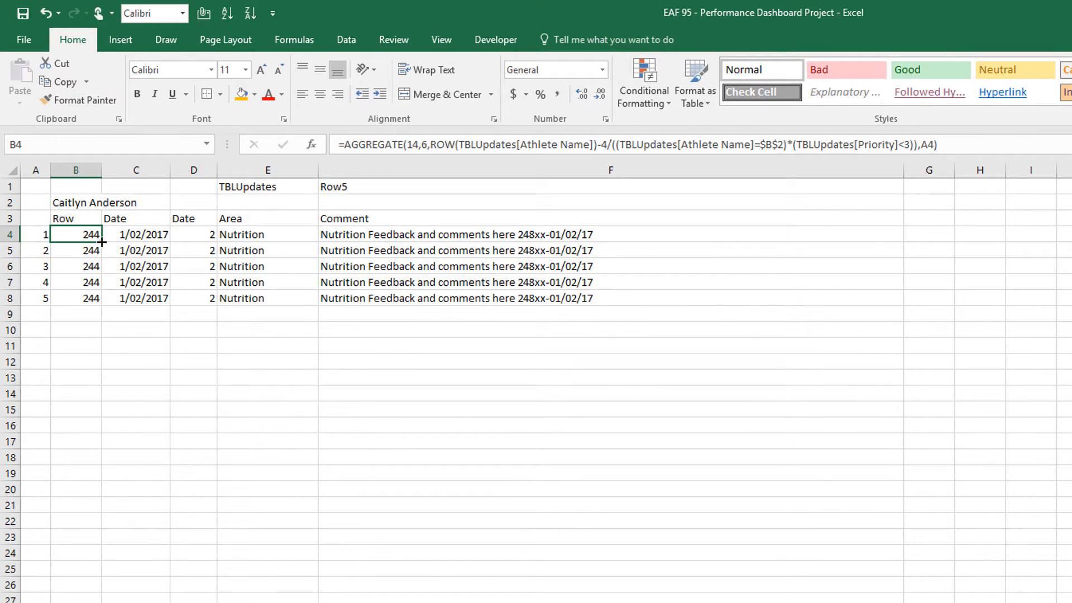
pyautogui.doubleClick(102, 242)
pyautogui.click(43, 343)
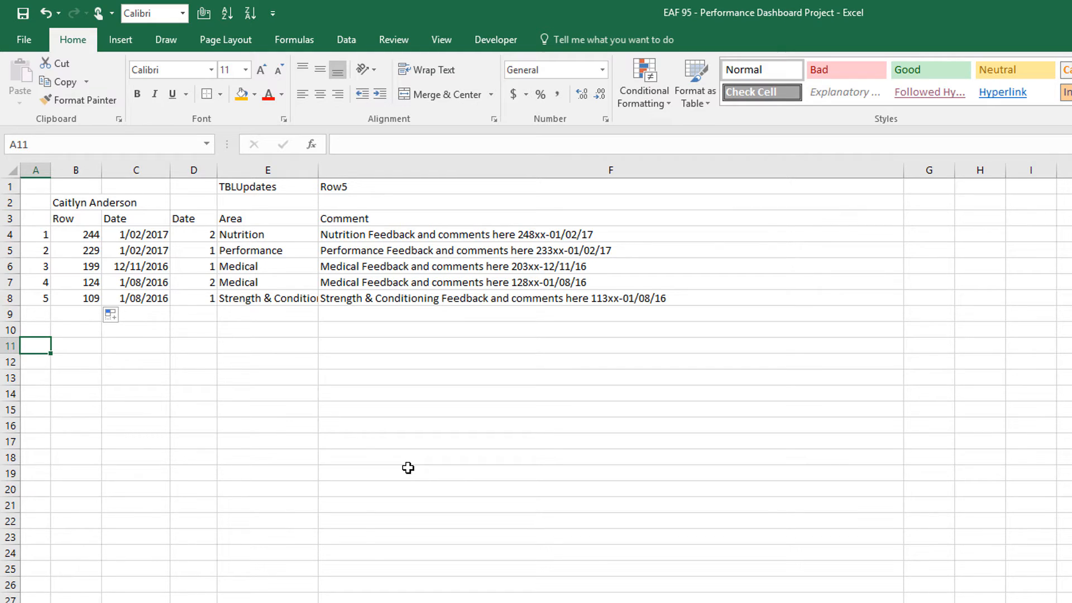
# Step: Try to copy the Workings headings in C3:F3 to A7 on the dashboard sheet
pyautogui.click(67, 233)
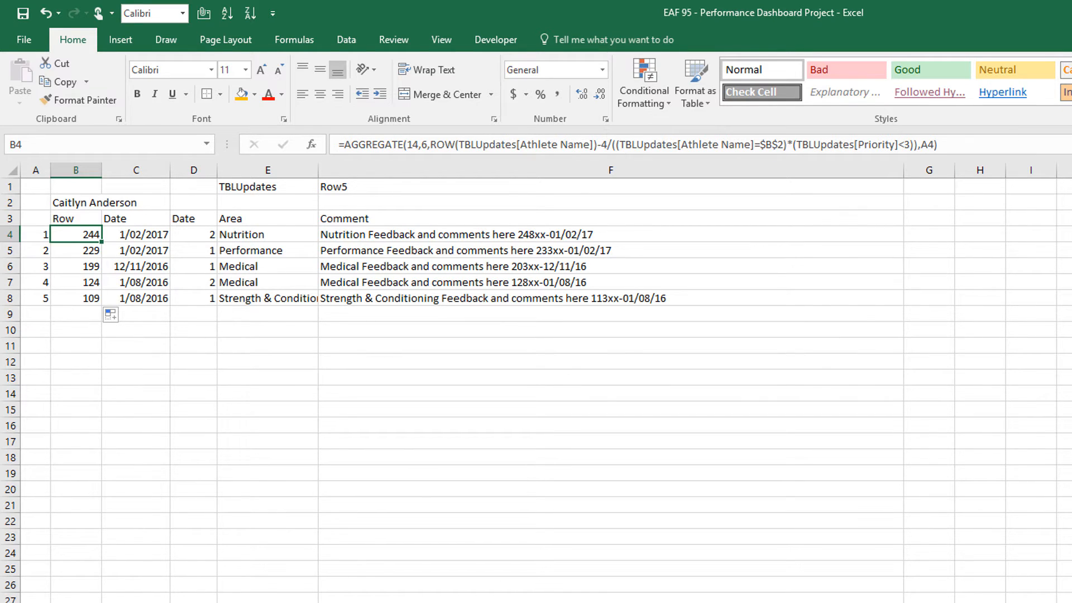
pyautogui.hotkey('ctrl', 'pageup')
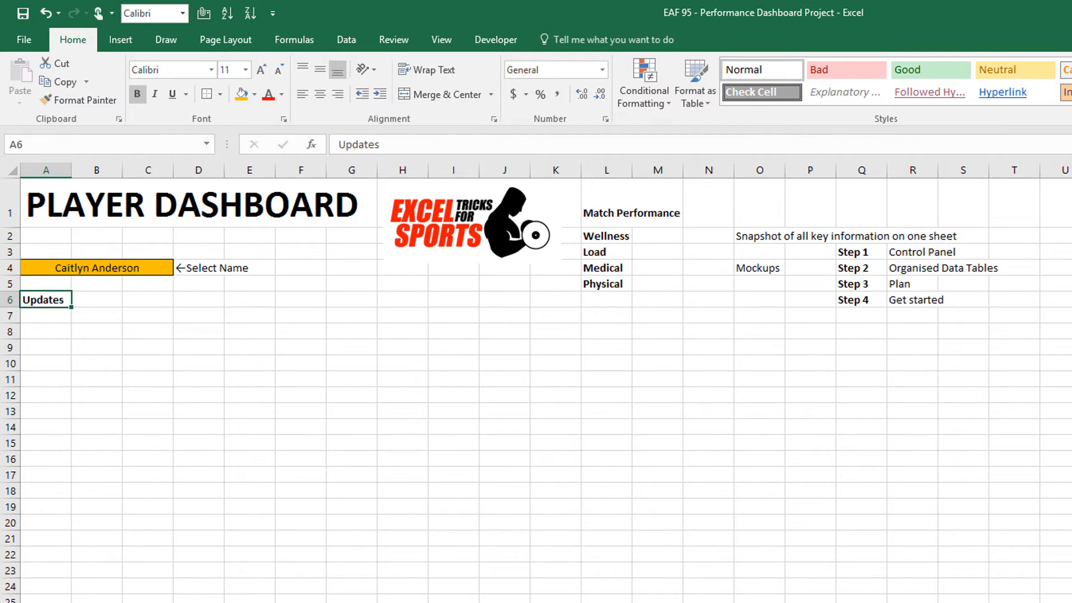
pyautogui.hotkey('ctrl', 'pagedown')
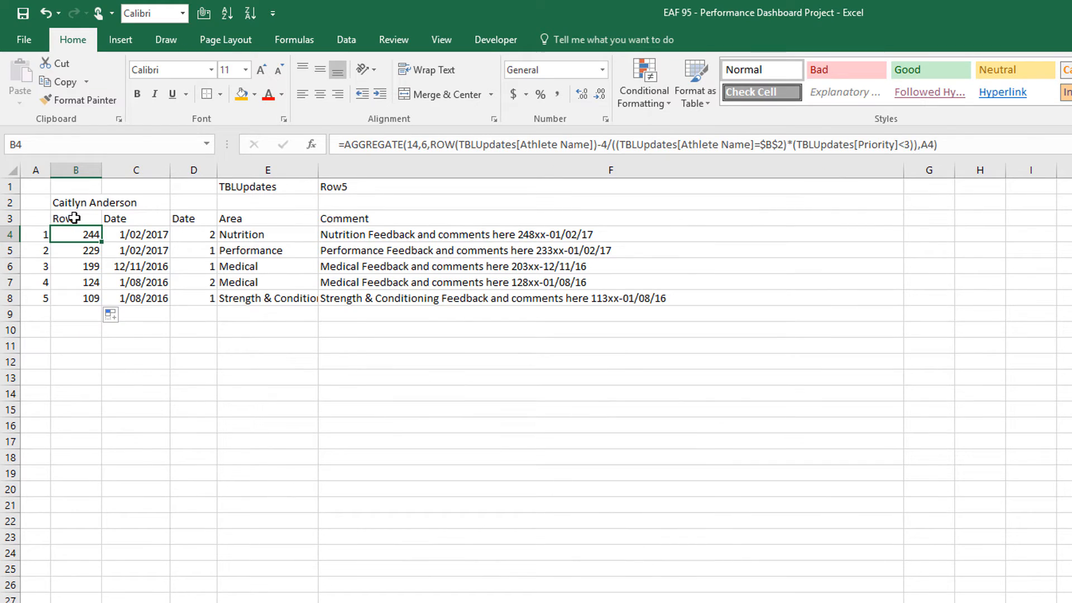
pyautogui.click(135, 217)
pyautogui.moveTo(136, 217); pyautogui.dragTo(334, 217)
pyautogui.rightClick(341, 218)
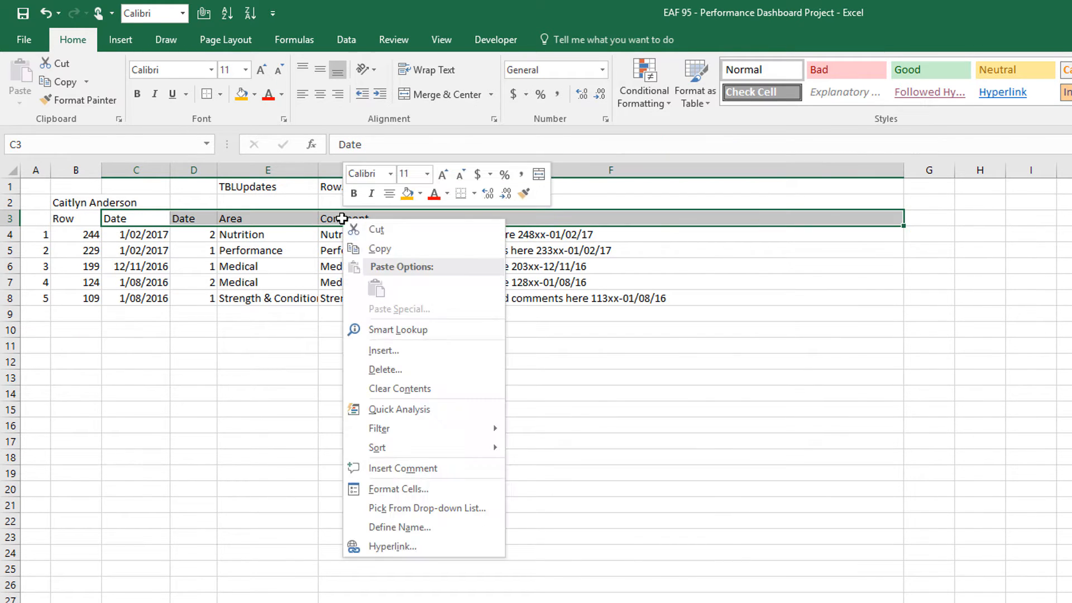
pyautogui.click(377, 248)
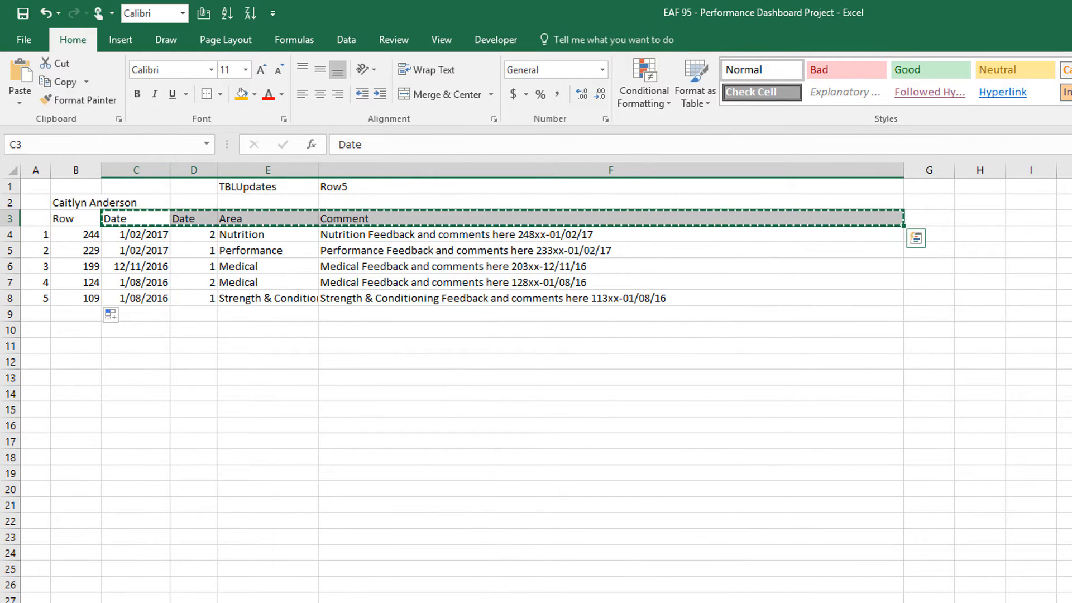
pyautogui.hotkey('ctrl', 'pageup')
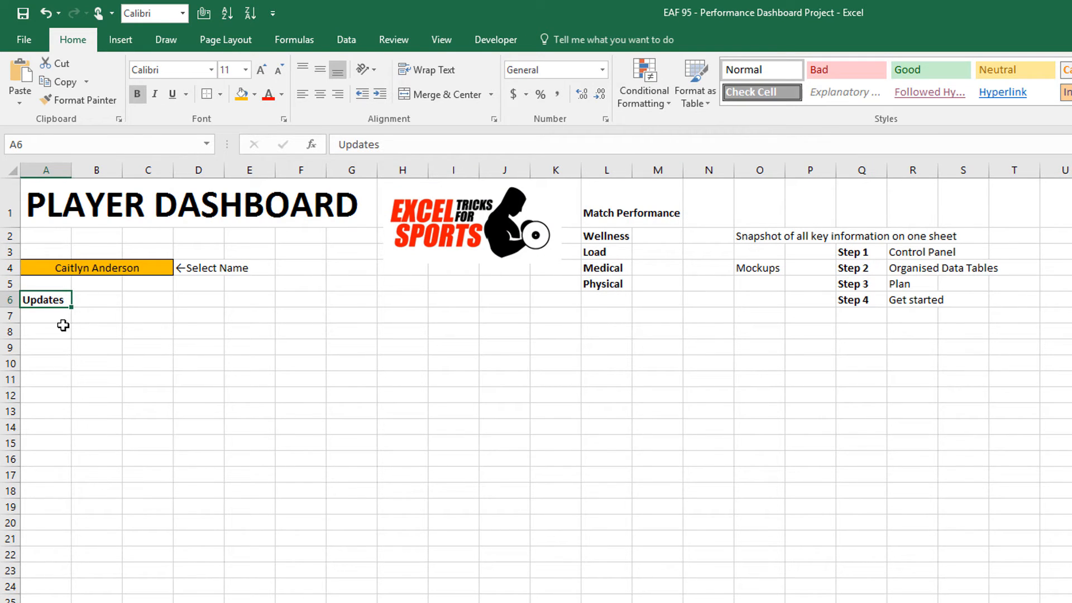
pyautogui.click(66, 317)
pyautogui.hotkey('ctrl', 'v')
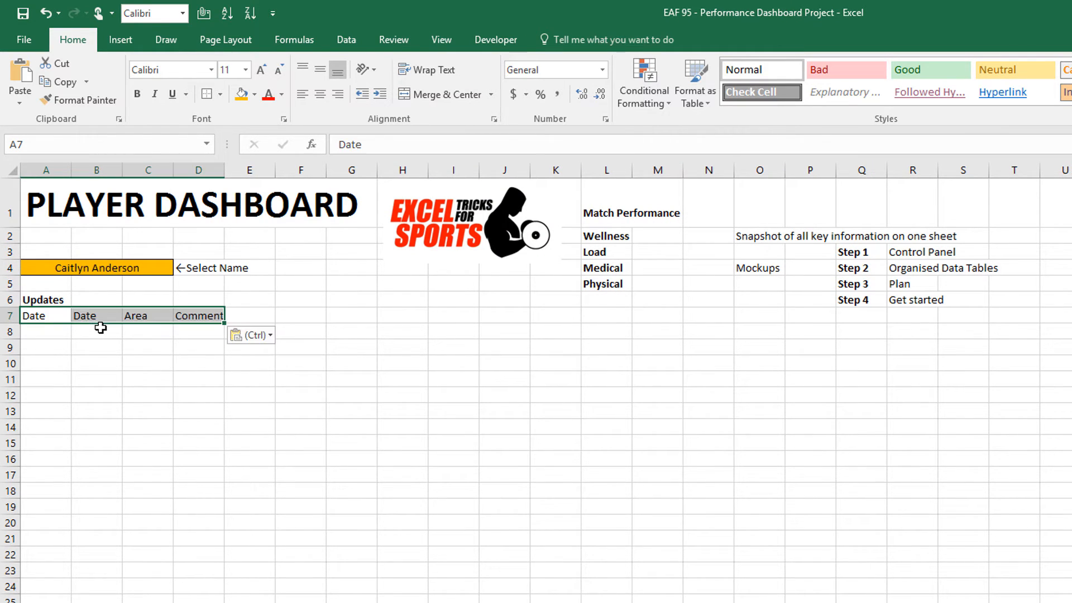
pyautogui.hotkey('ctrl', 'z')
# Step: Link dashboard cell A8, under the Date heading, to cell C4 on the Workings sheet
pyautogui.click(46, 331)
pyautogui.write('=')
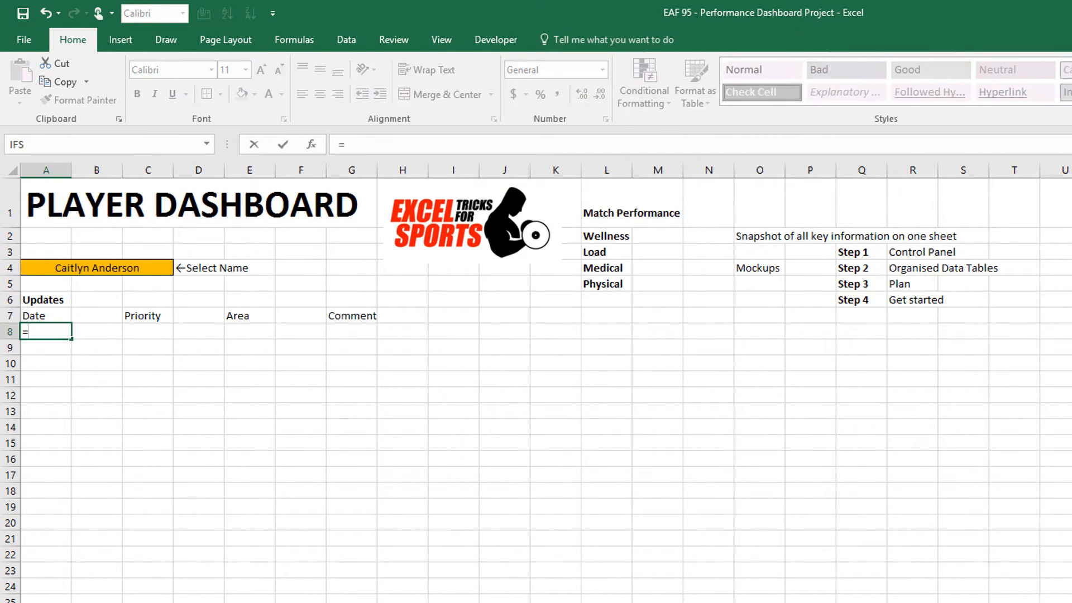
pyautogui.click(246, 602)
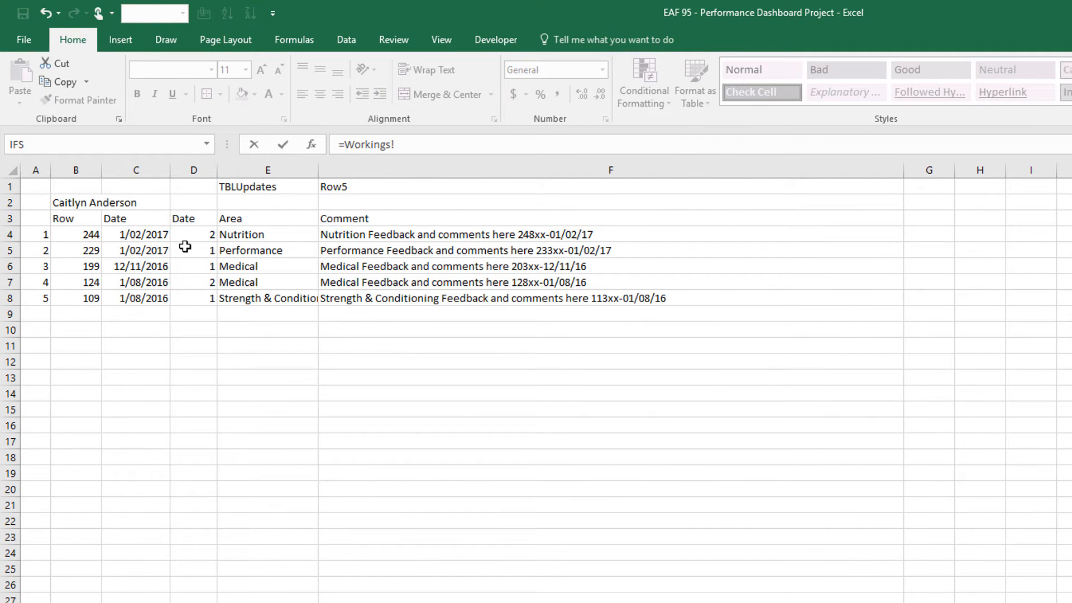
pyautogui.click(149, 232)
pyautogui.press('Return')
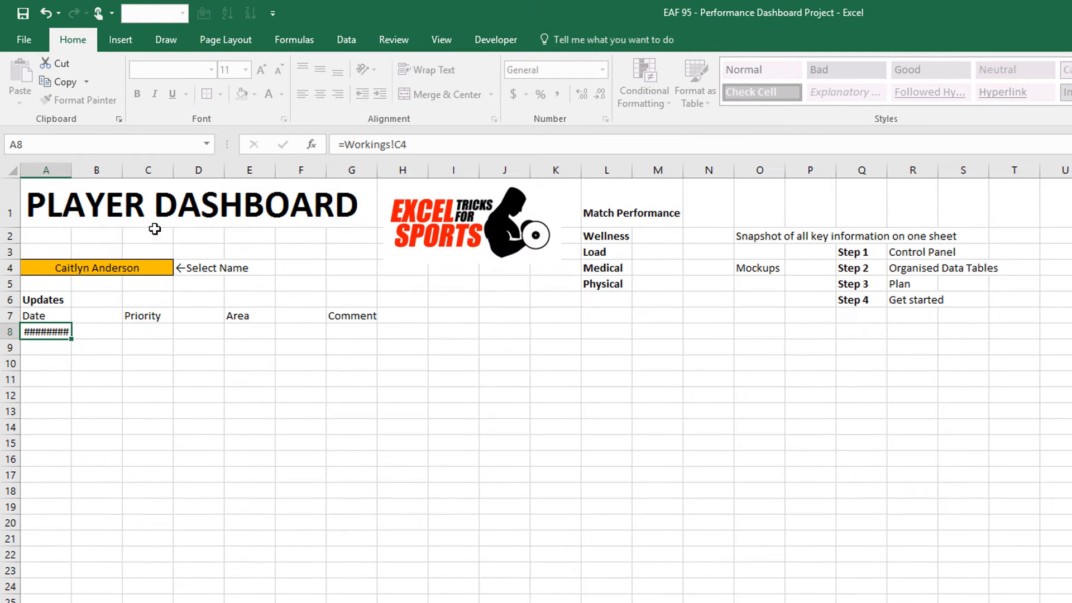
# Step: Fill the date link in A8 down to A12 and autofit column A to its dates
pyautogui.click(67, 332)
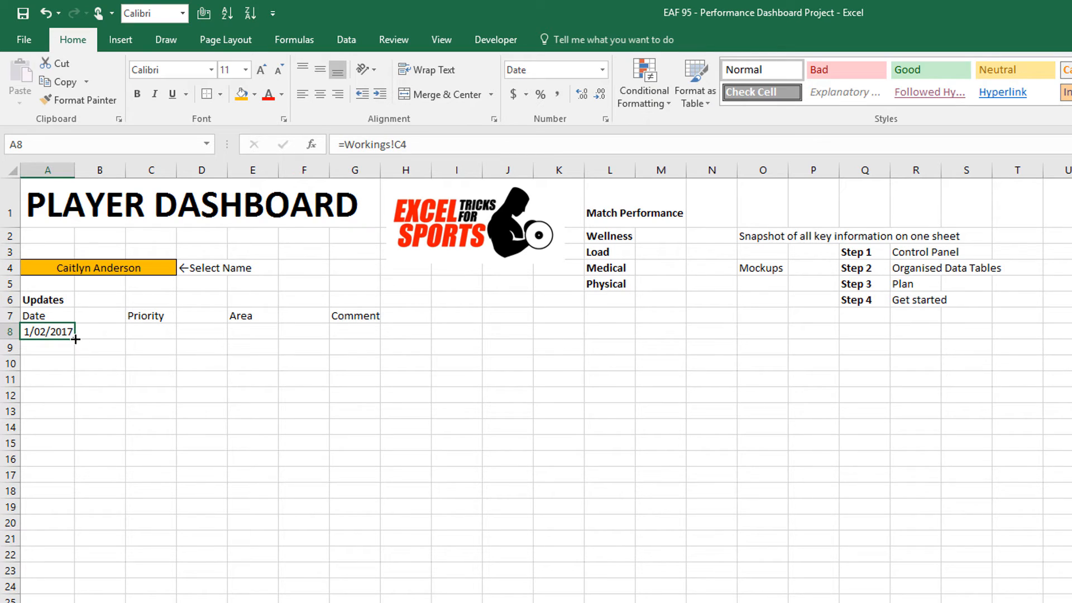
pyautogui.moveTo(76, 339); pyautogui.dragTo(94, 400)
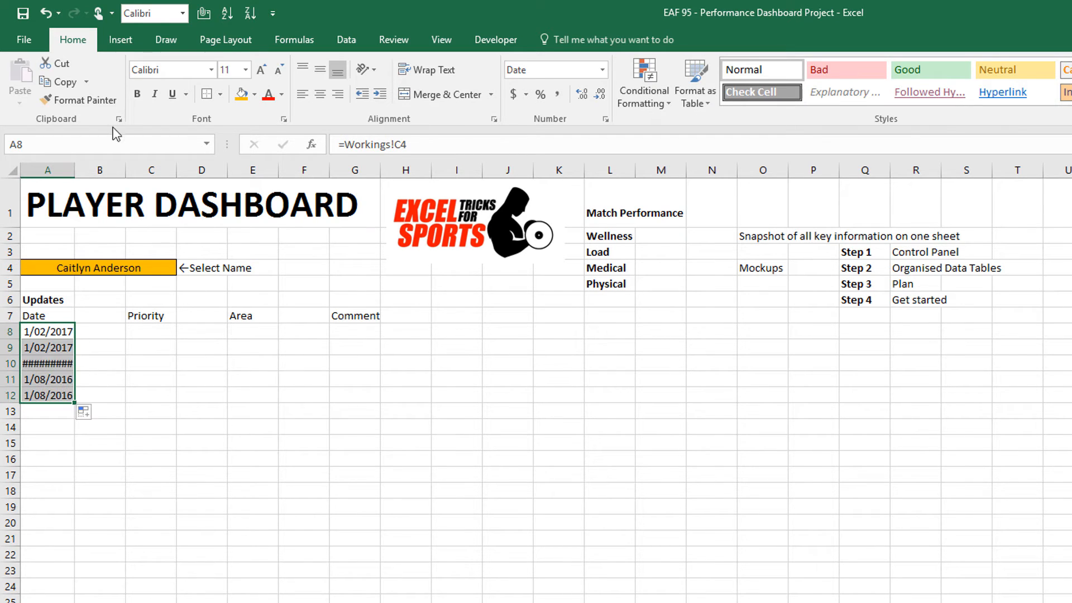
pyautogui.doubleClick(75, 170)
# Step: Move the Priority heading from C7 to B7 and link B8 to cell D4 on the Workings sheet
pyautogui.click(151, 316)
pyautogui.moveTo(137, 324); pyautogui.dragTo(112, 317)
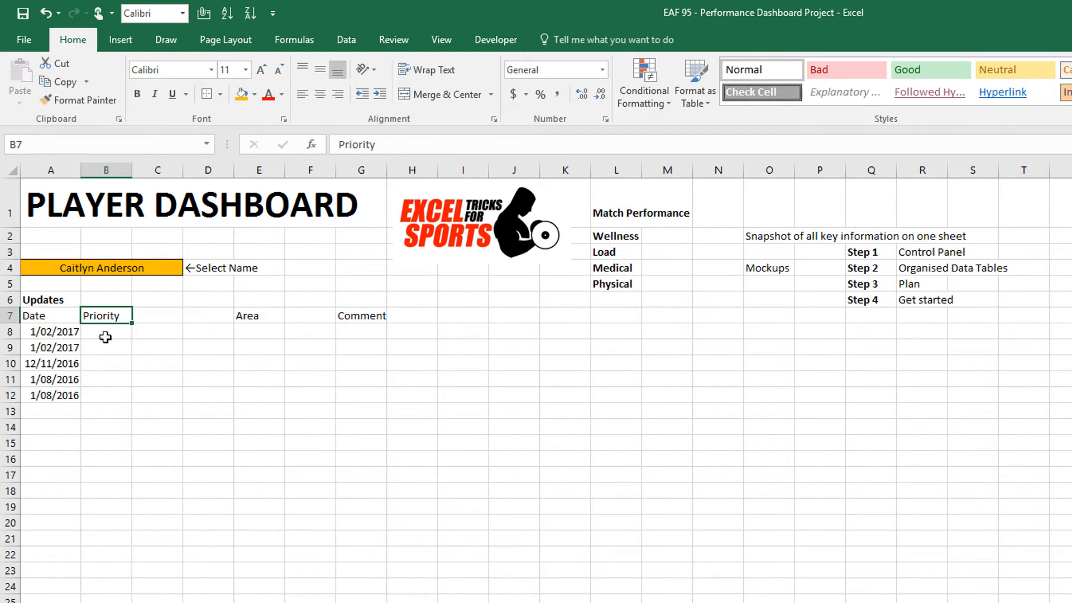
pyautogui.click(105, 336)
pyautogui.write('=')
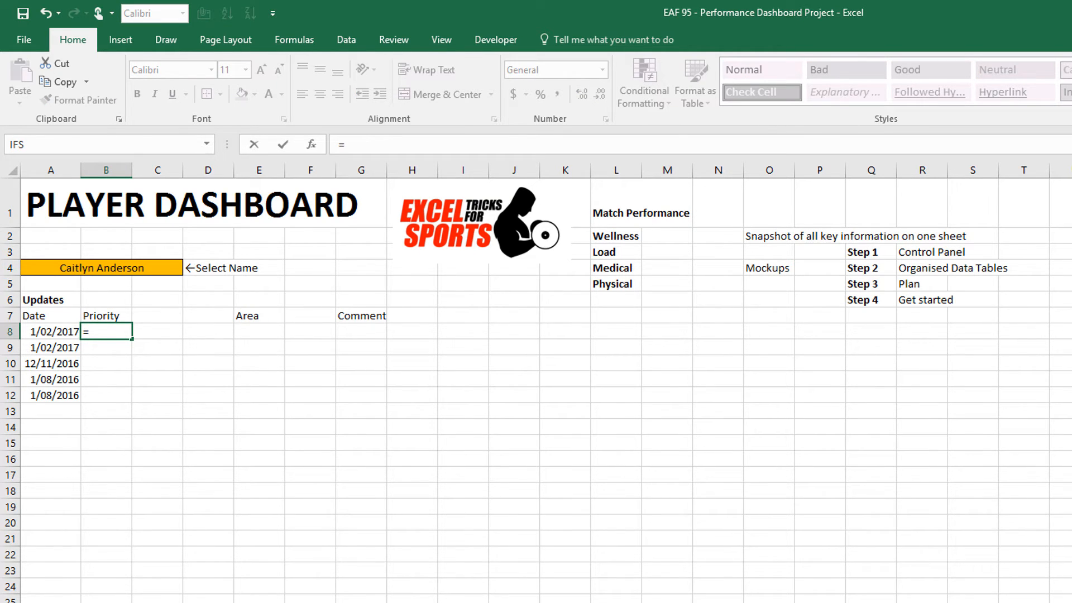
pyautogui.hotkey('ctrl', 'pagedown')
pyautogui.click(195, 233)
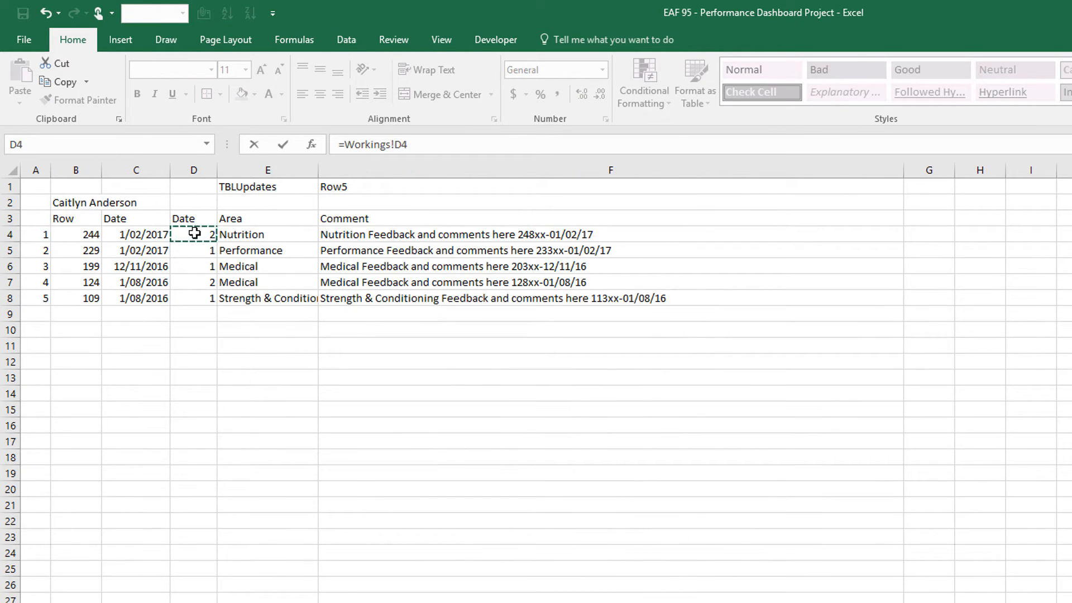
pyautogui.press('Return')
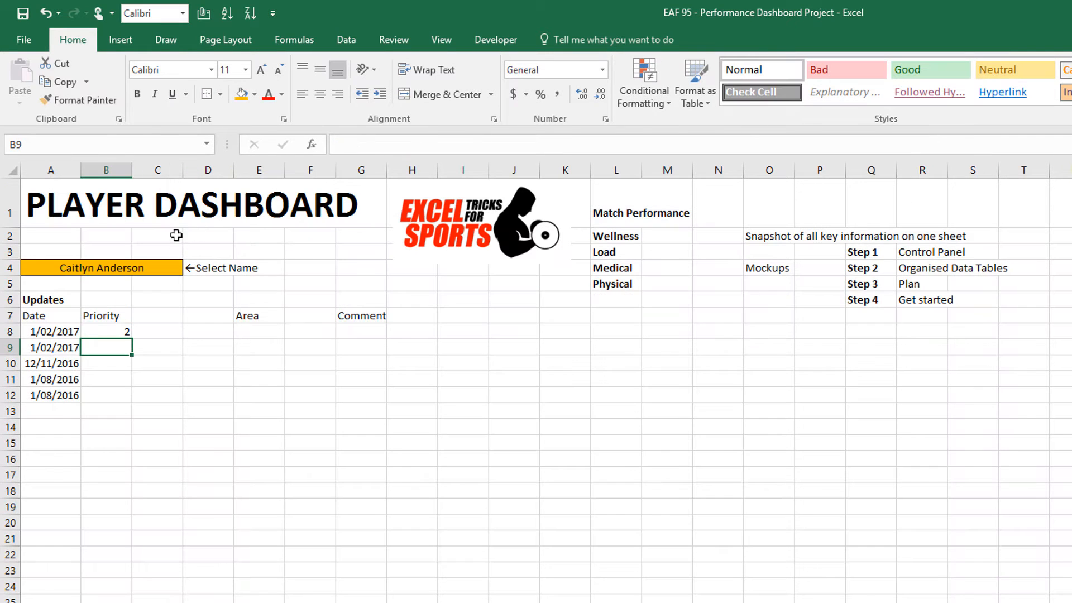
# Step: Fill the Priority link down to B12, and move the Area heading to C7 with links from Workings cell E4 filled through C12
pyautogui.click(99, 328)
pyautogui.moveTo(131, 344); pyautogui.dragTo(130, 403)
pyautogui.click(246, 316)
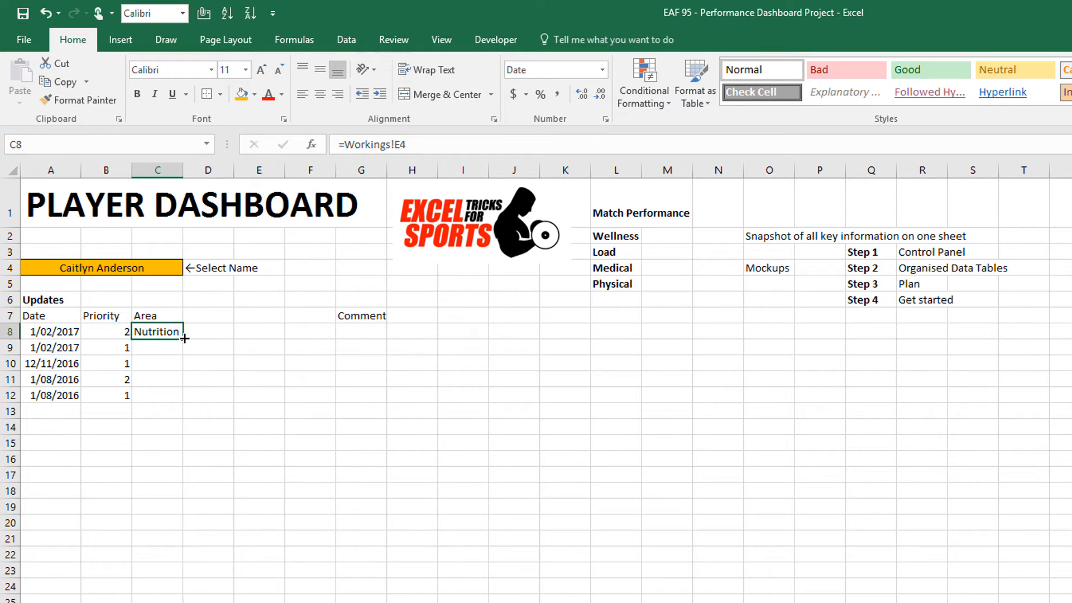
pyautogui.moveTo(182, 340); pyautogui.dragTo(187, 403)
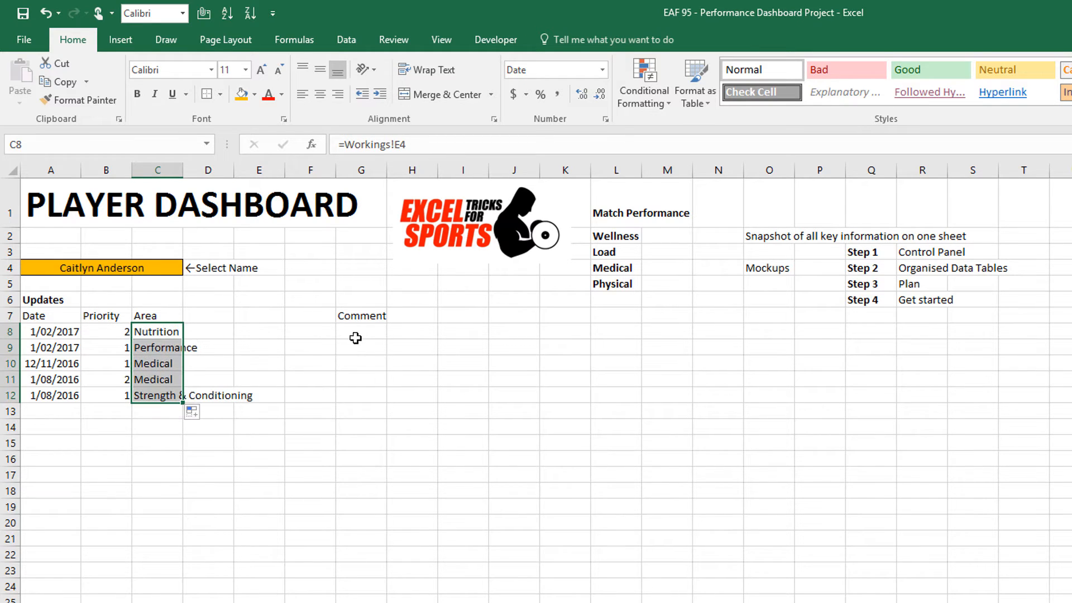
# Step: Move the Comment heading to F7 and fill F8:F12 with links to the Workings comments, starting from cell F4
pyautogui.click(359, 321)
pyautogui.moveTo(360, 323); pyautogui.dragTo(305, 311)
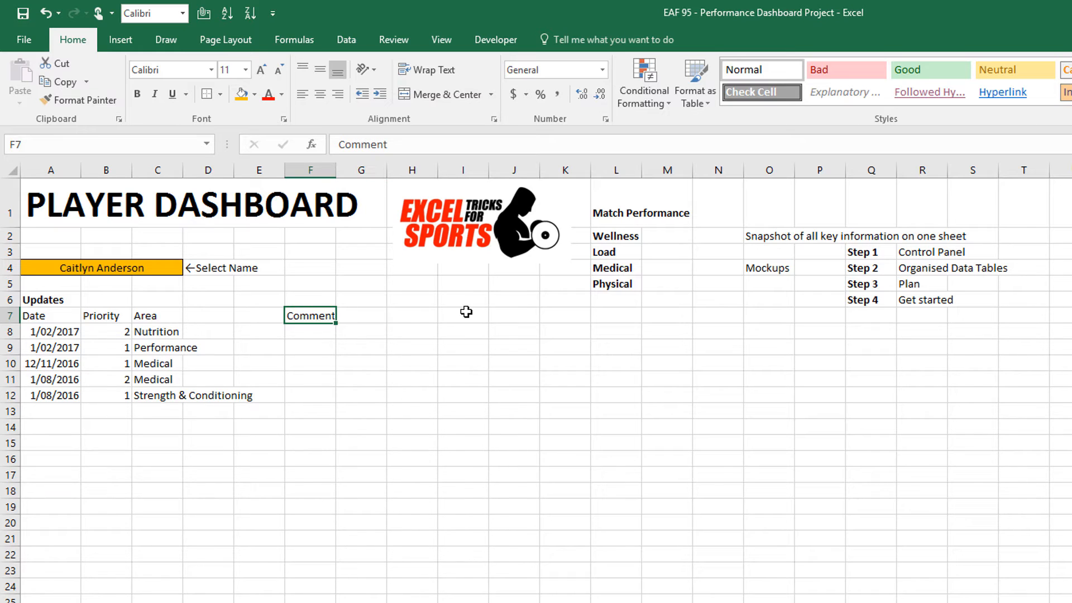
pyautogui.click(311, 333)
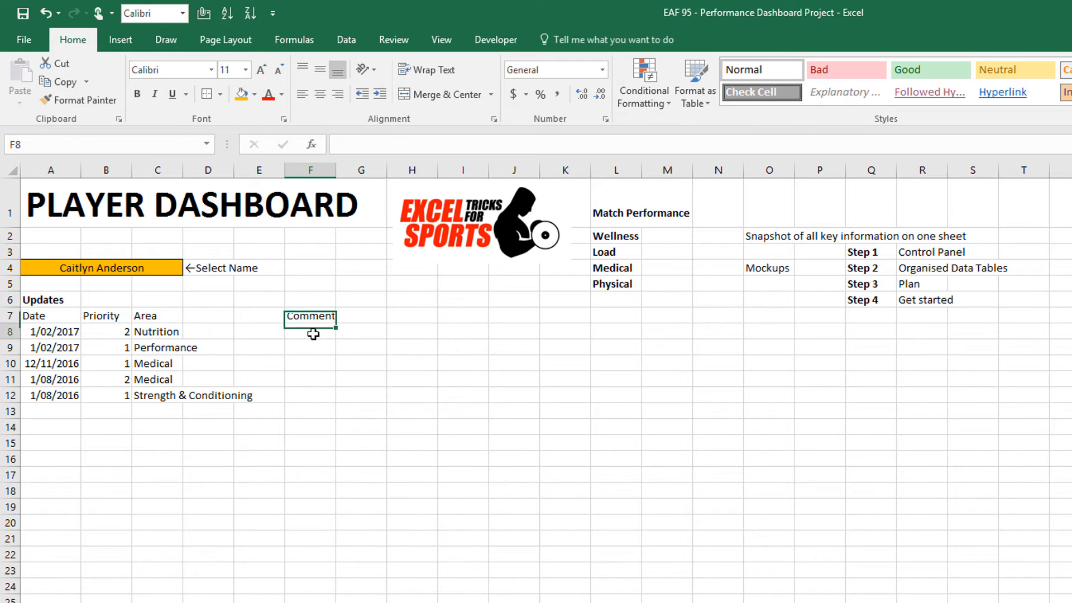
pyautogui.write('=')
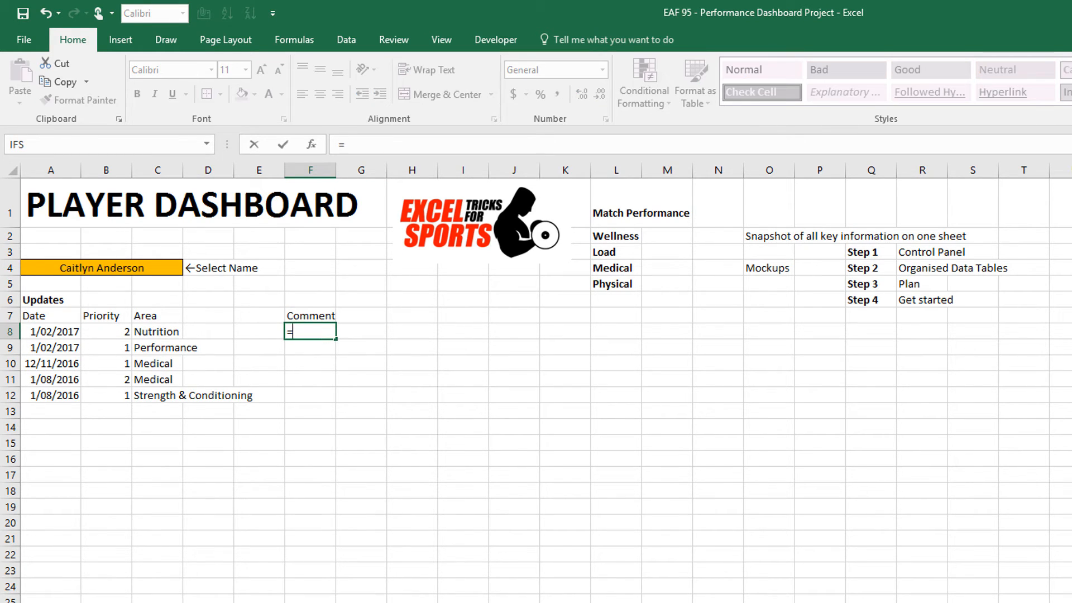
pyautogui.hotkey('ctrl', 'pagedown')
pyautogui.click(334, 234)
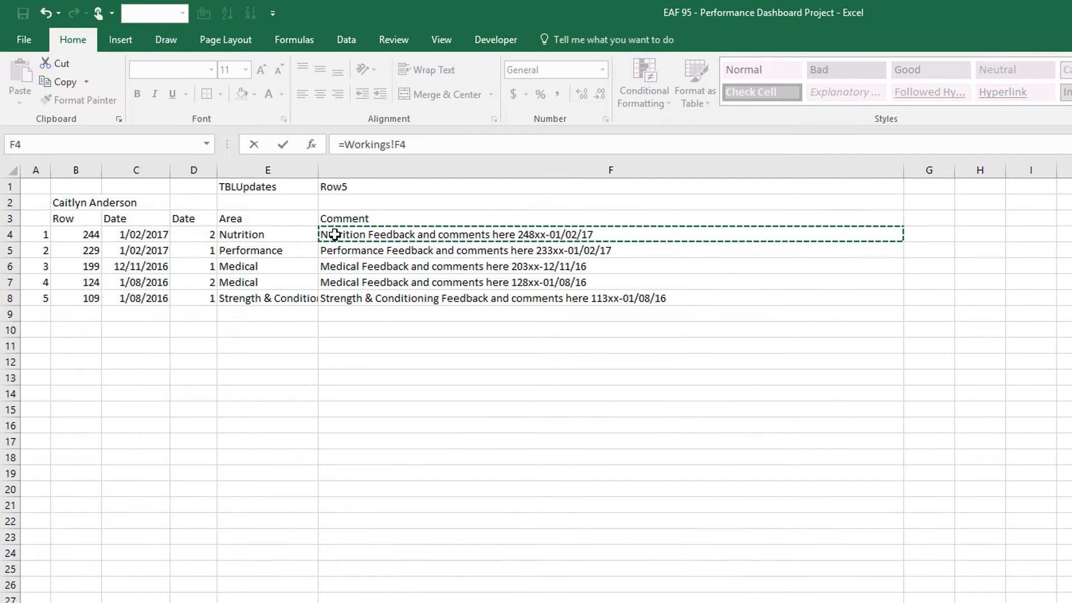
pyautogui.press('Return')
pyautogui.click(334, 331)
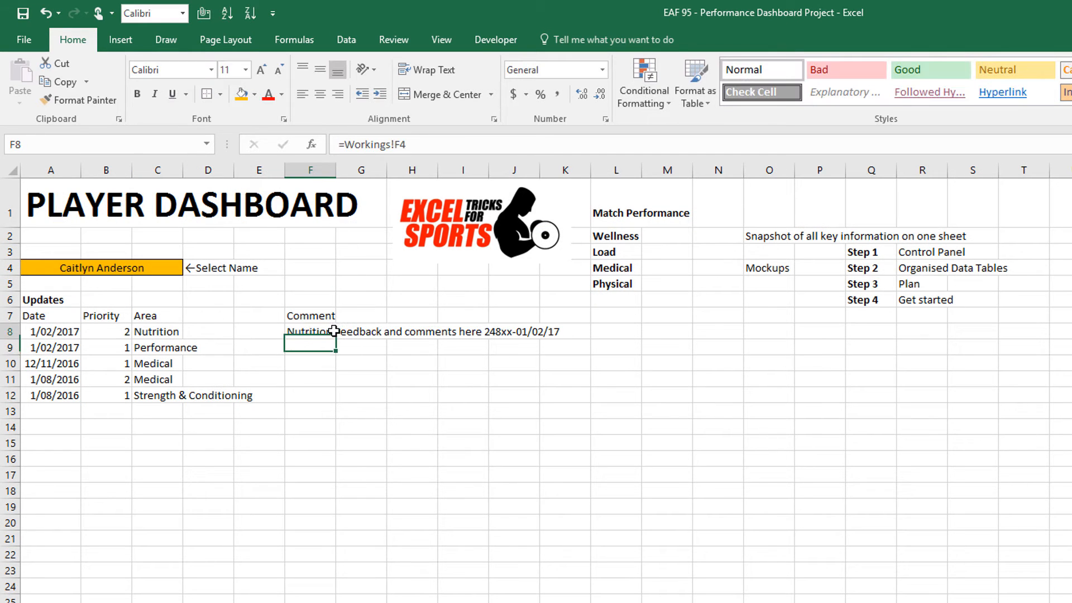
pyautogui.moveTo(337, 379); pyautogui.dragTo(343, 403)
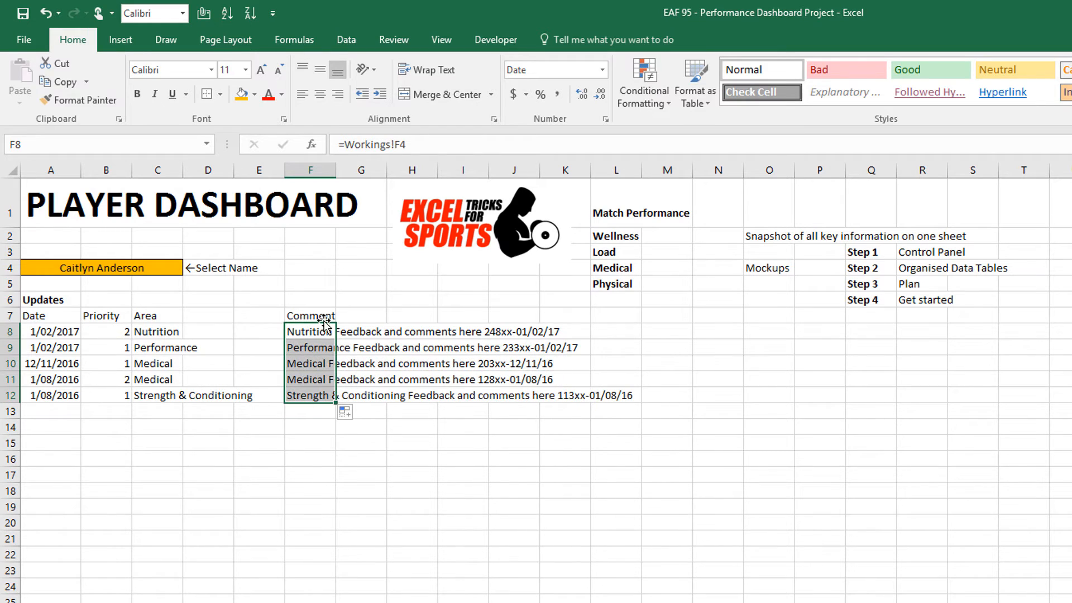
# Step: Format the updates table A7:N12 with an outside border and a black heading row in bold white text
pyautogui.moveTo(310, 316); pyautogui.dragTo(734, 400)
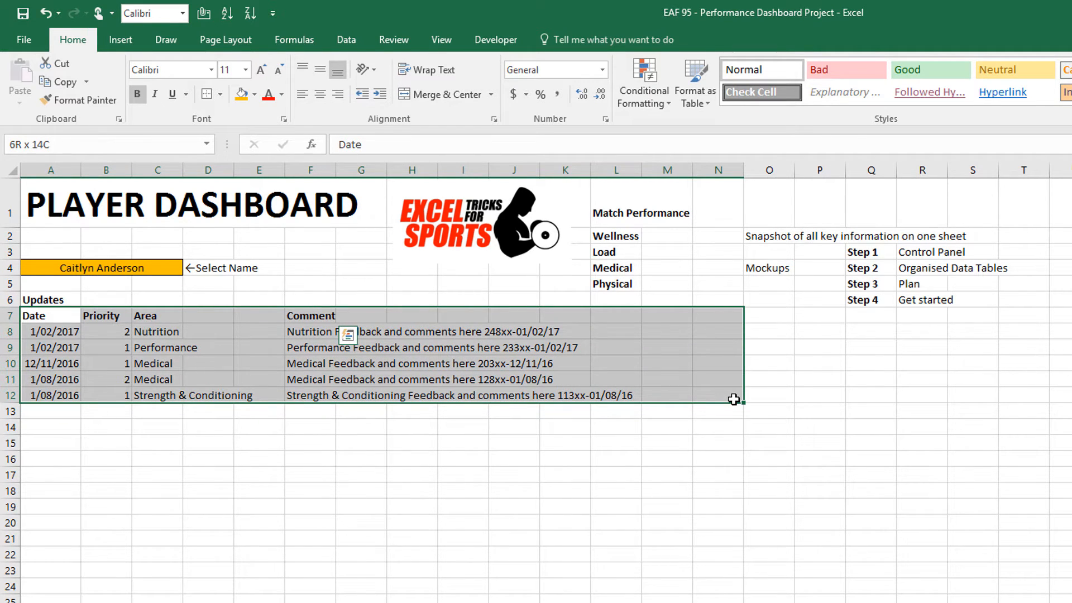
pyautogui.click(207, 94)
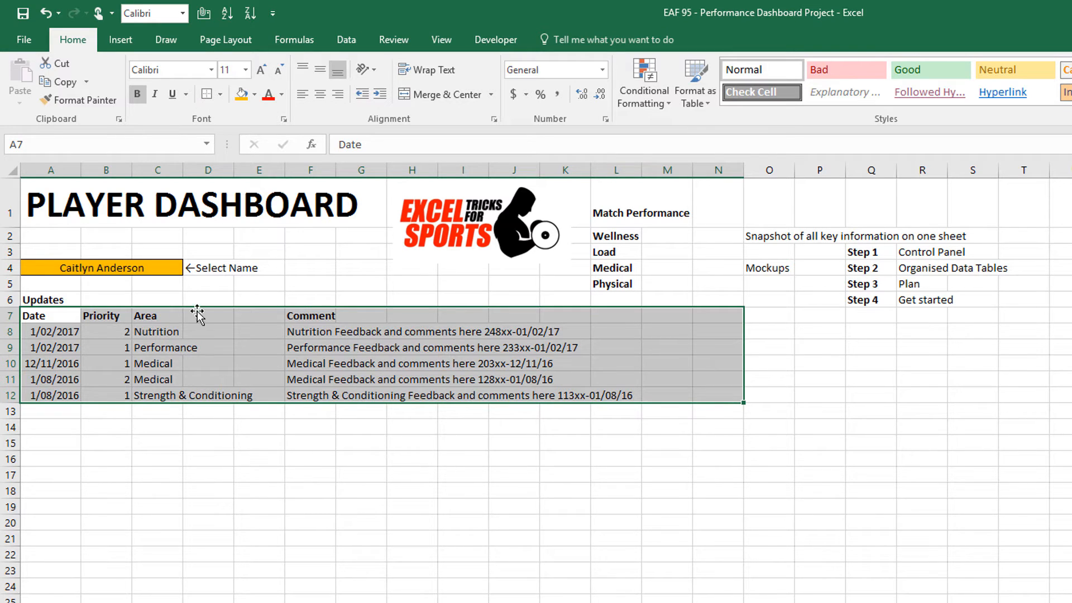
pyautogui.moveTo(39, 316); pyautogui.dragTo(717, 320)
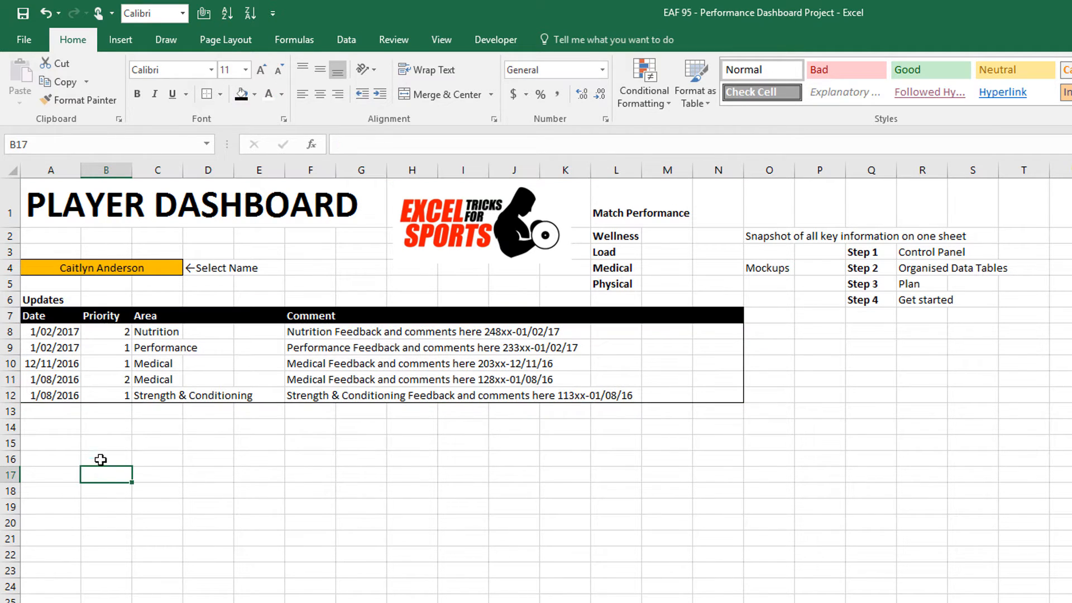
# Step: Move the Match Performance heading from L1 to A14, below the updates table
pyautogui.click(38, 299)
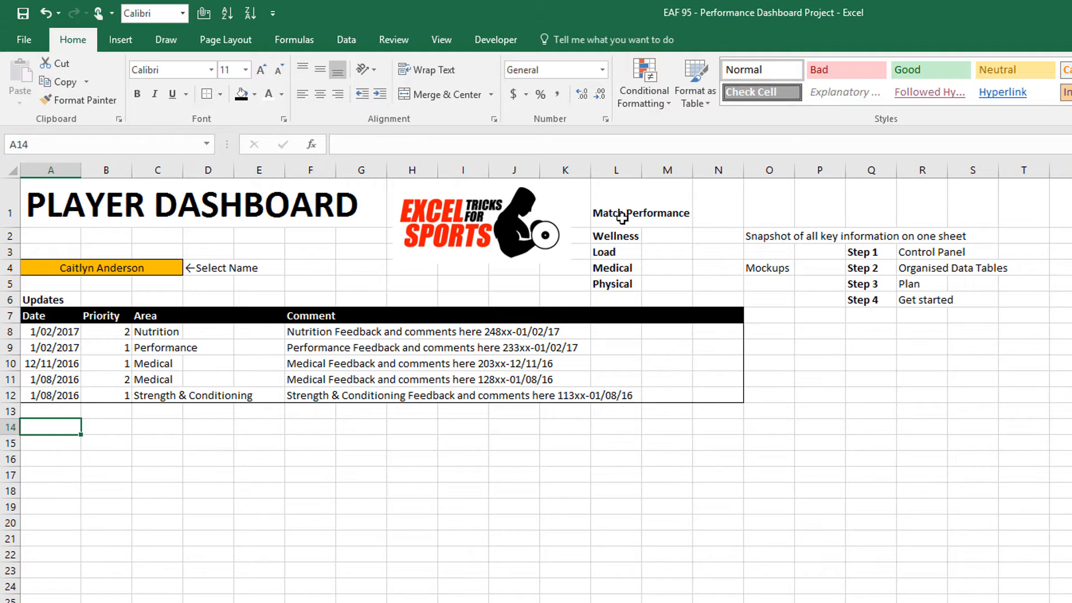
pyautogui.click(622, 217)
pyautogui.moveTo(621, 227); pyautogui.dragTo(53, 423)
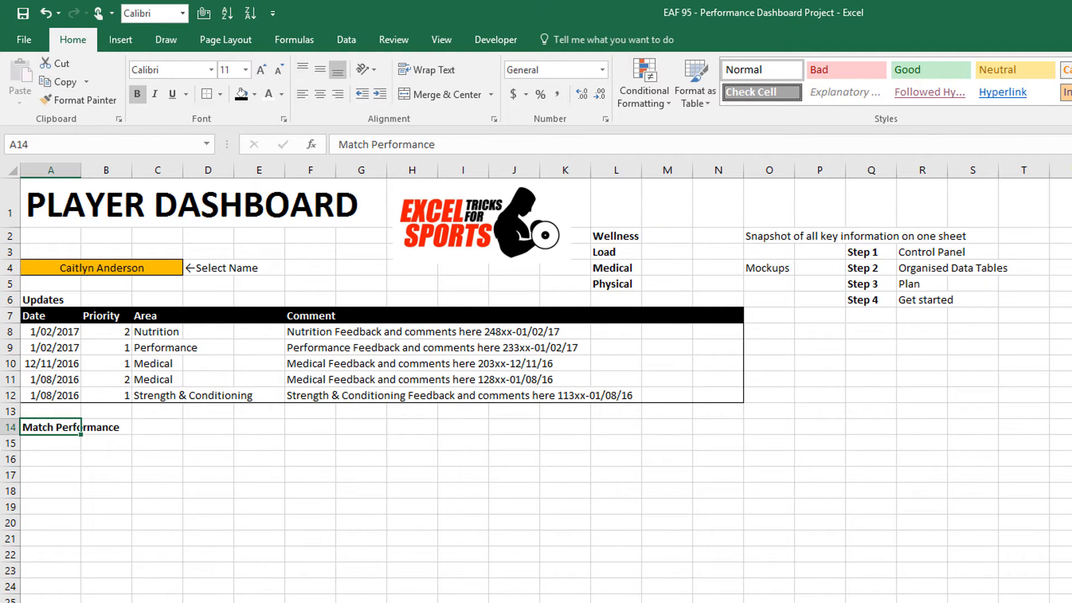
pyautogui.click(53, 440)
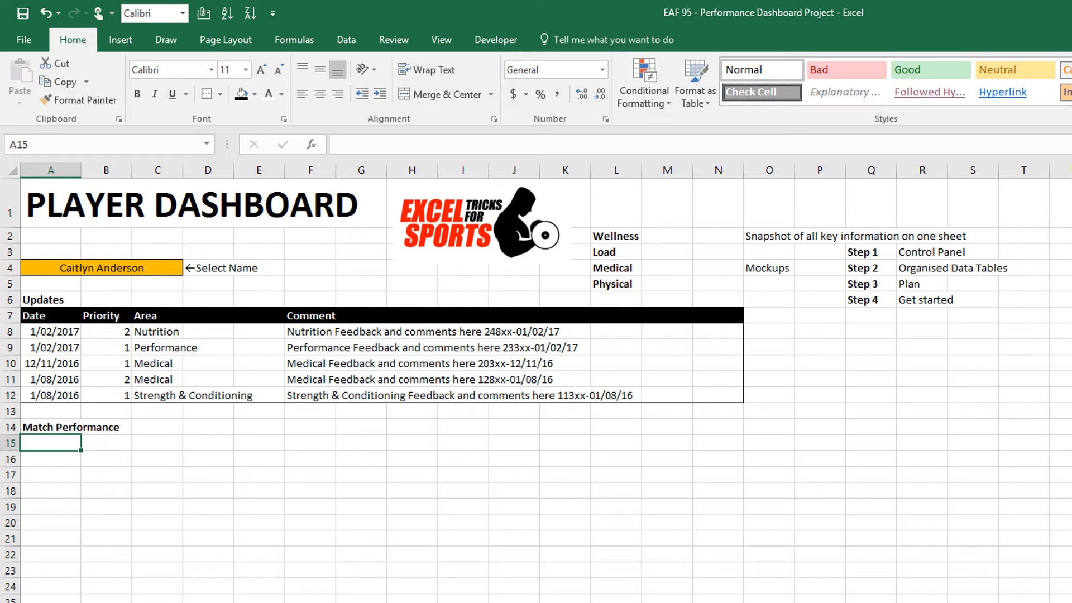
# Step: Add a Rating column in K3 of the data table on the MatchPerformance sheet
pyautogui.click(865, 601)
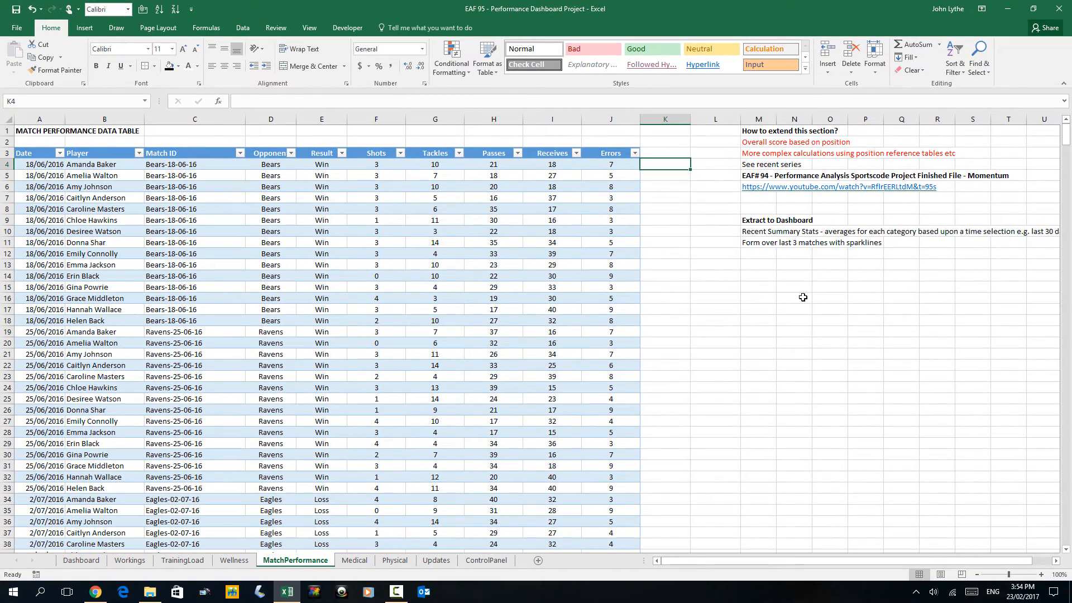
pyautogui.click(642, 154)
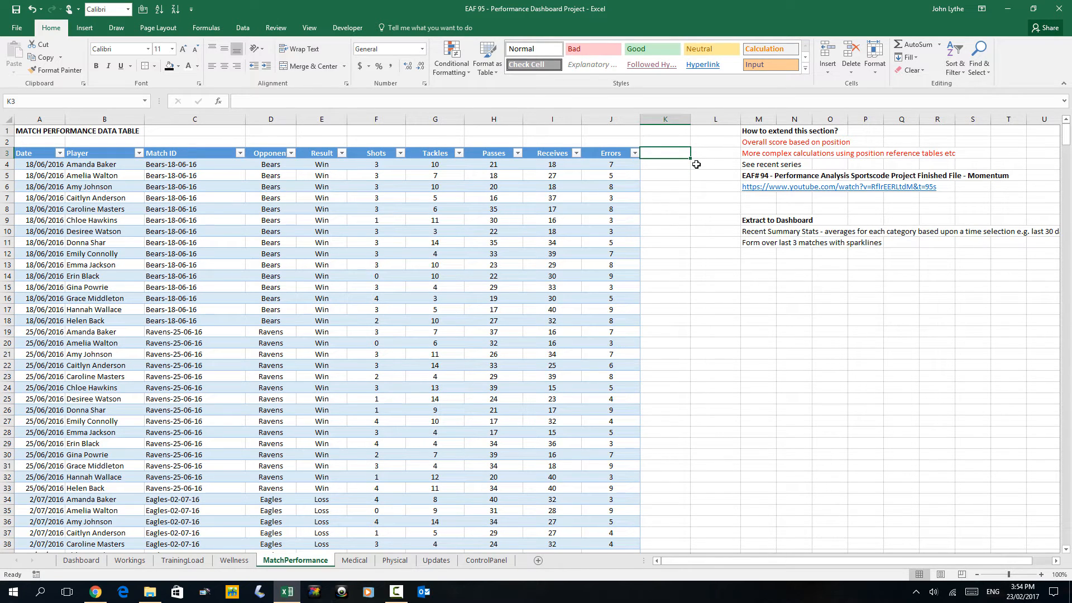
pyautogui.write('Rating')
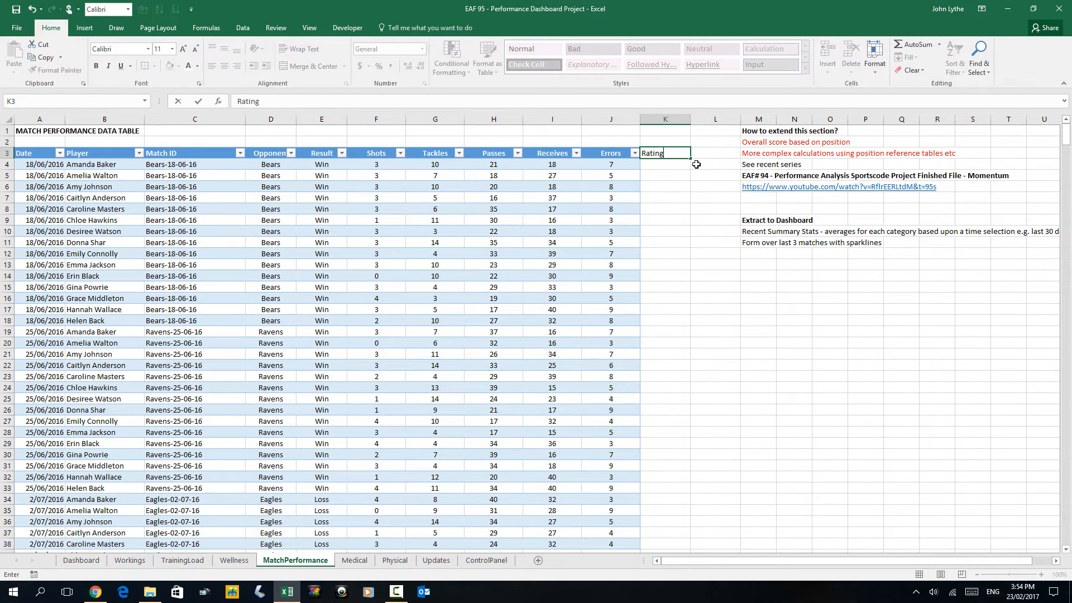
pyautogui.press('Return')
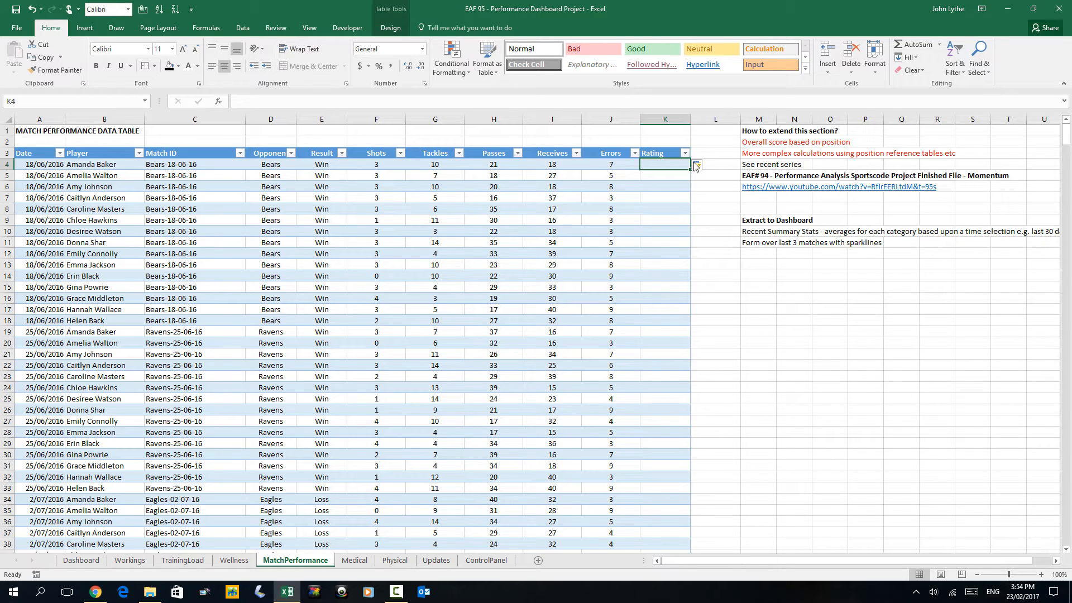
# Step: Fill the Rating column with random scores using =RANDBETWEEN(20,90) in K4
pyautogui.moveTo(376, 164); pyautogui.dragTo(615, 165)
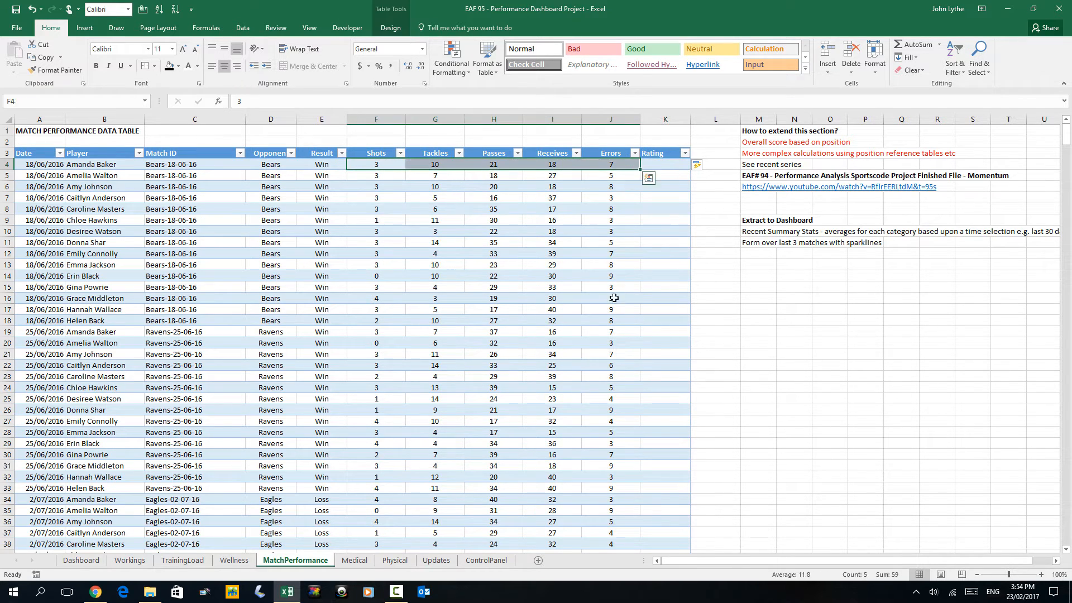
pyautogui.click(668, 165)
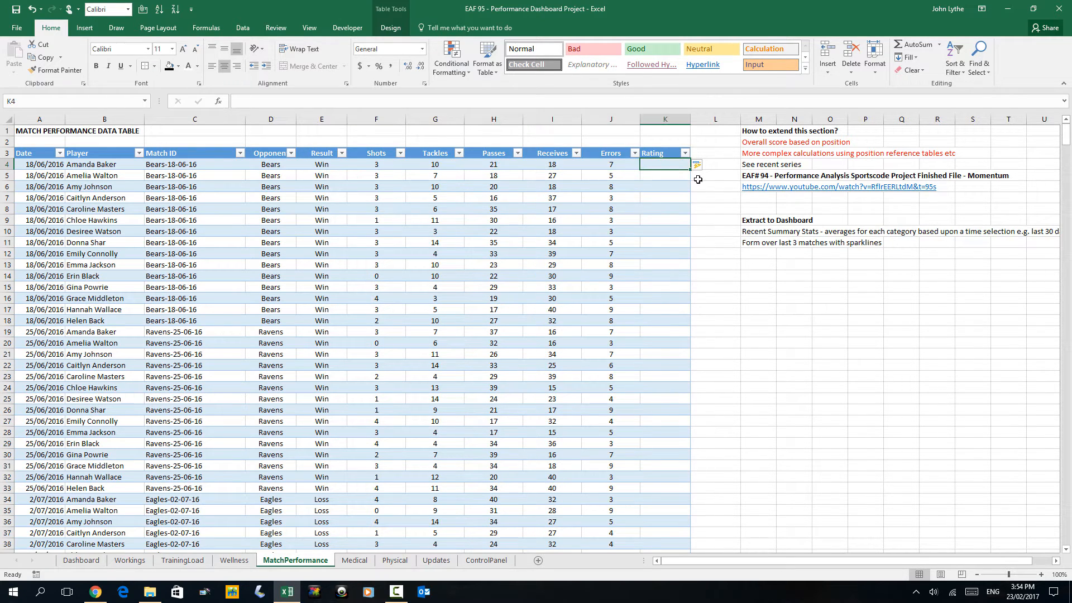
pyautogui.write('=ra')
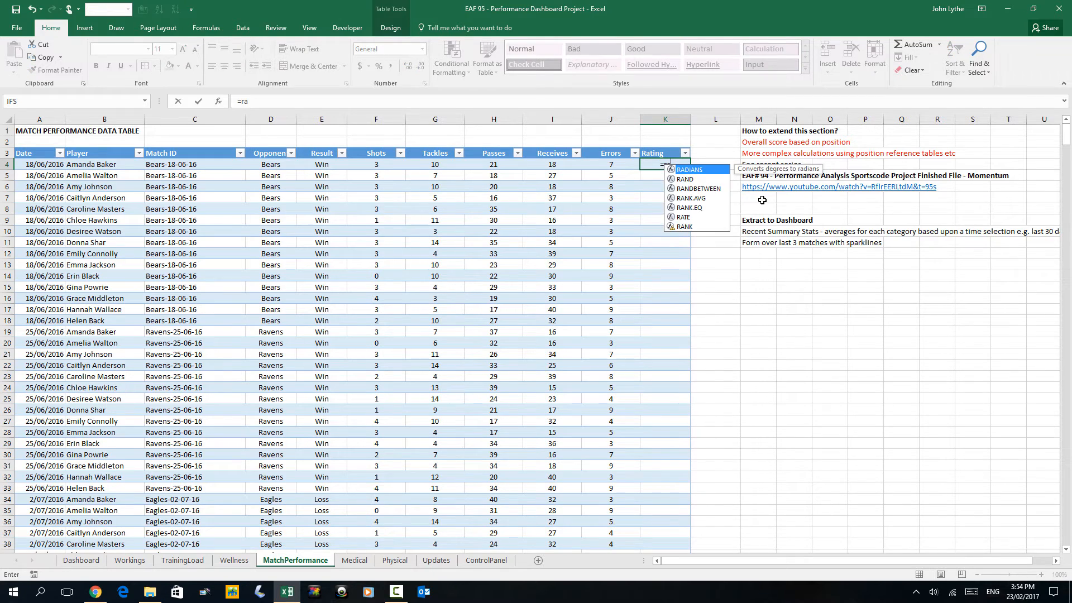
pyautogui.doubleClick(690, 188)
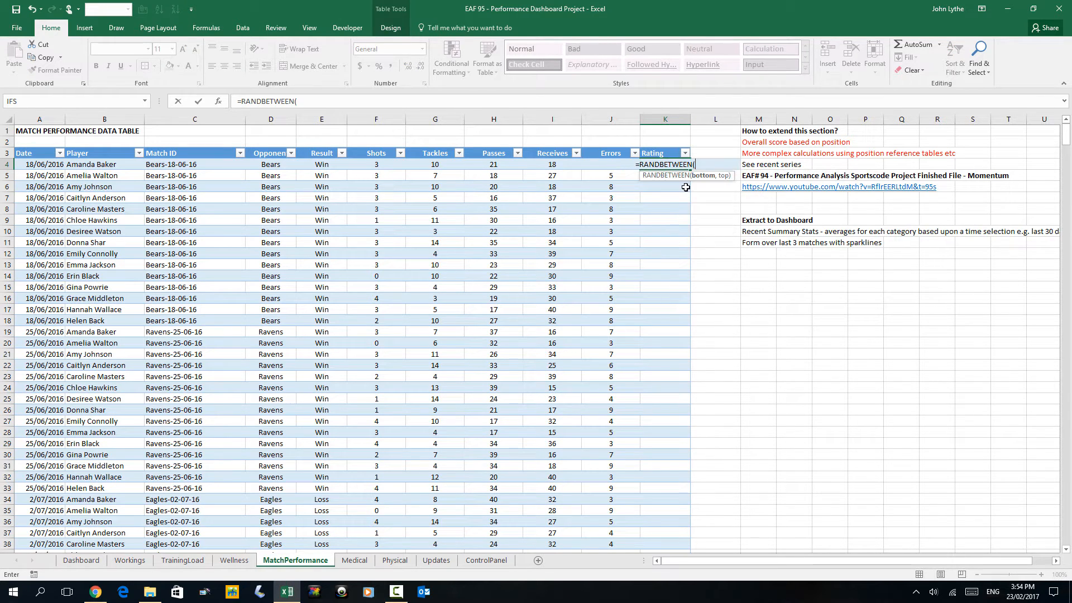
pyautogui.write('20,90)')
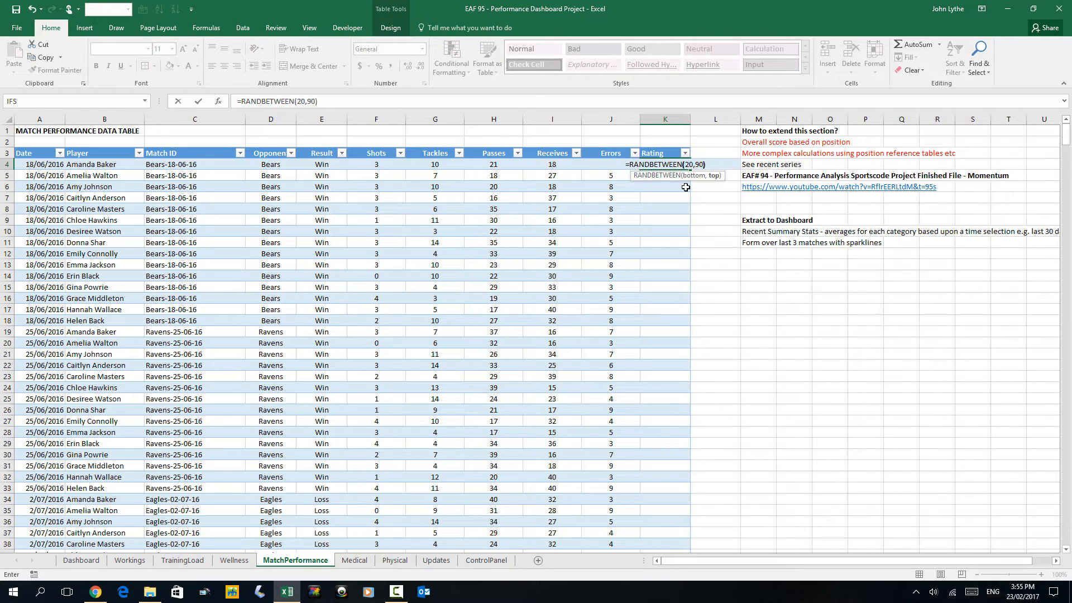
pyautogui.press('Return')
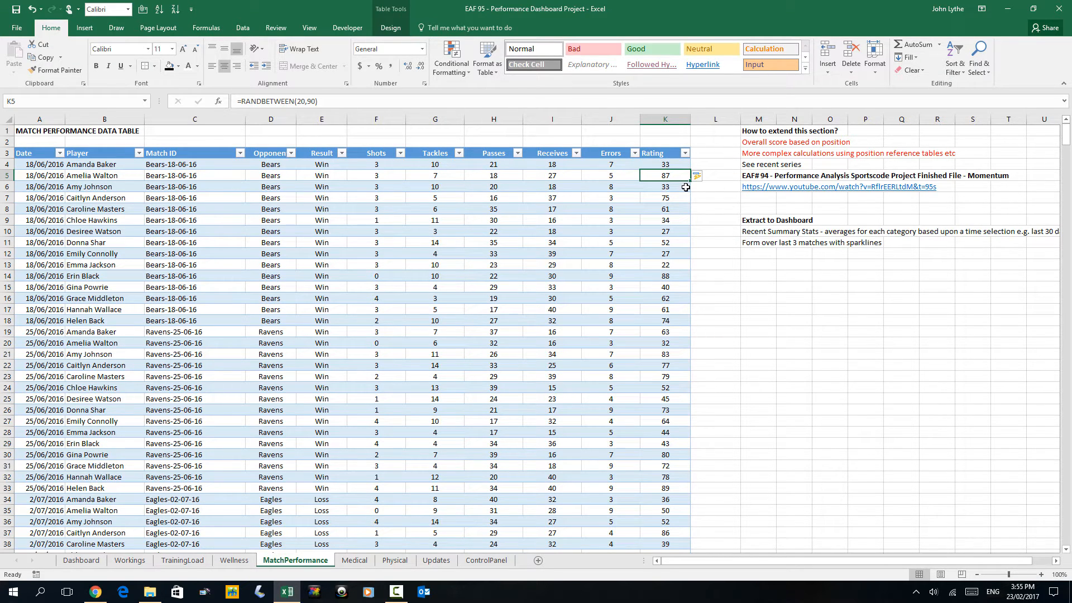
# Step: Replace the random formulas in the whole Rating column with their fixed values
pyautogui.click(669, 164)
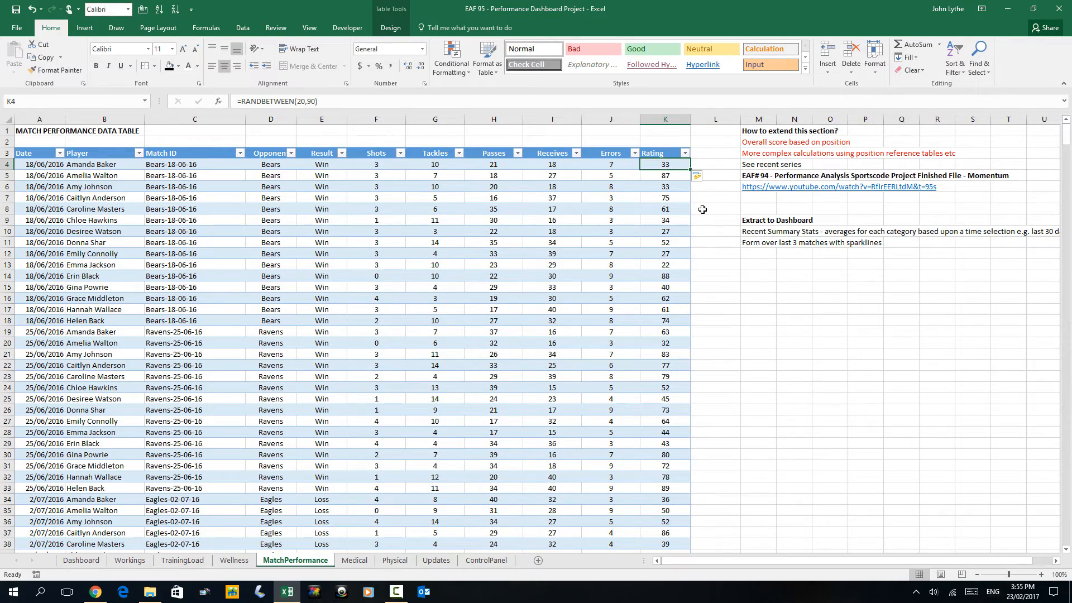
pyautogui.hotkey('ctrl', 'shift', 'Down')
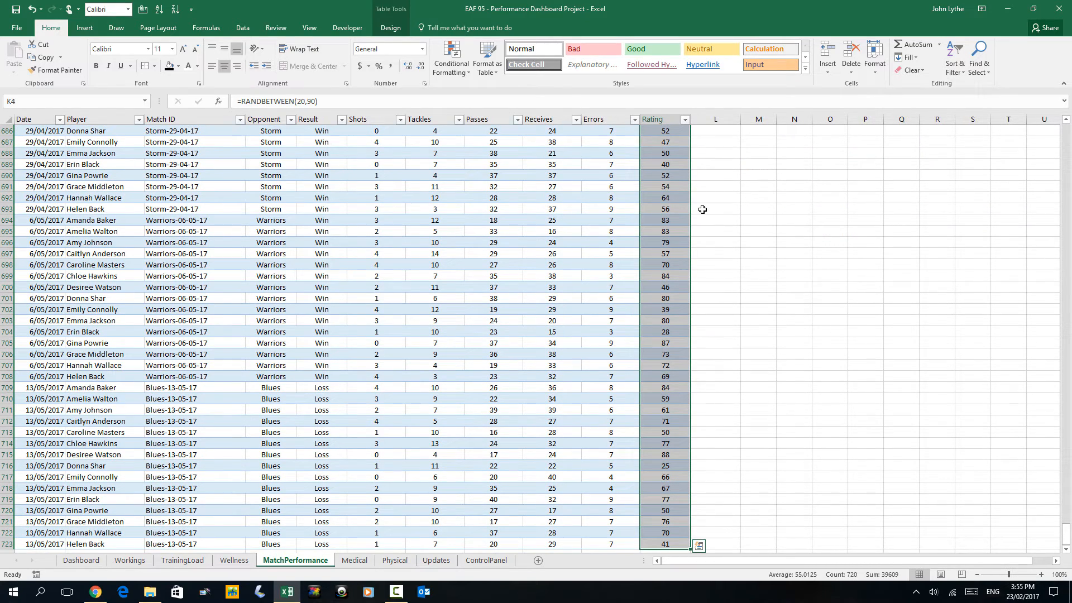
pyautogui.click(45, 58)
pyautogui.click(14, 72)
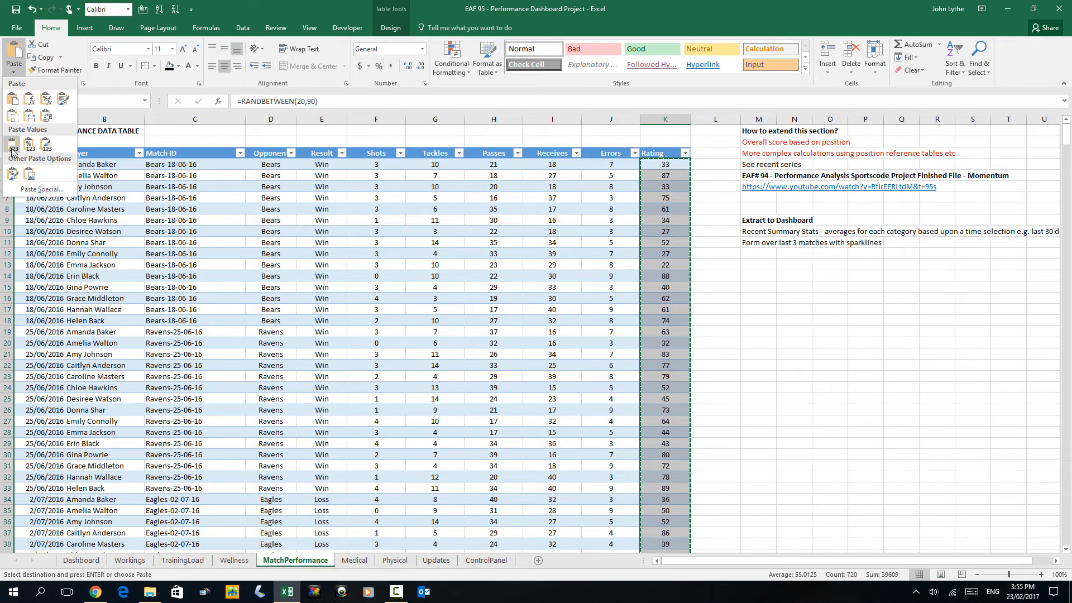
pyautogui.click(12, 146)
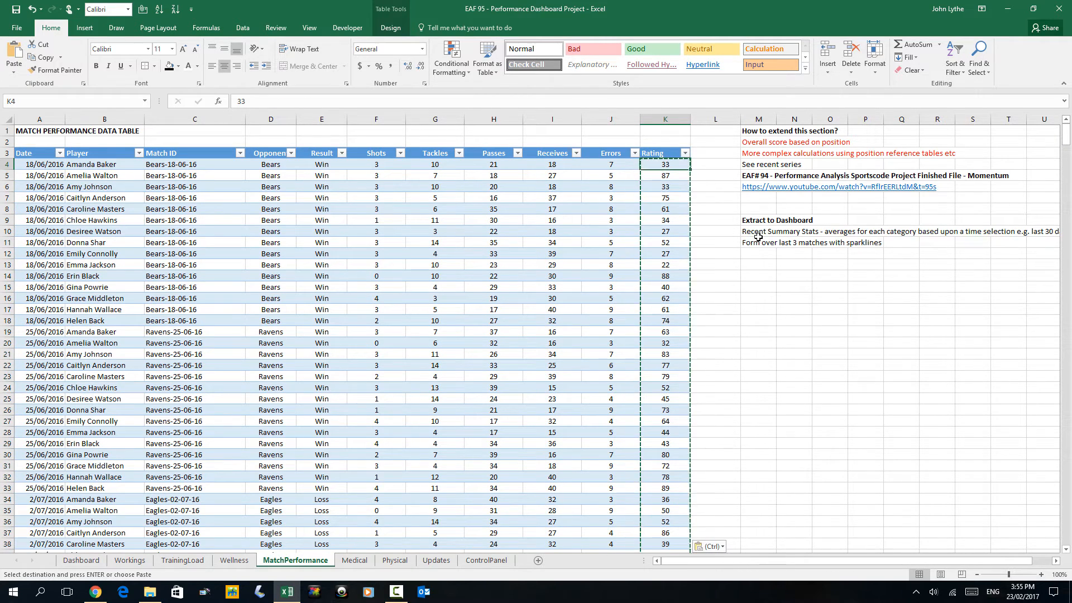
pyautogui.press('Escape')
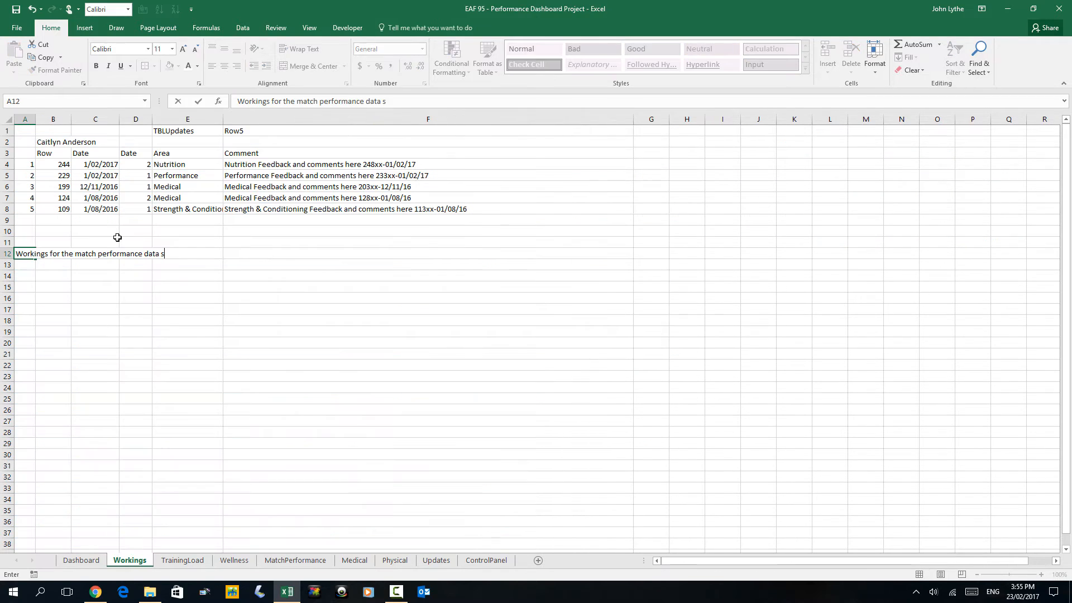
# Step: Enter the bold heading "Workings for the match performance data section" in A12 of the Workings sheet
pyautogui.write('ction')
pyautogui.press('Return')
pyautogui.press('Up')
pyautogui.hotkey('ctrl', 'b')
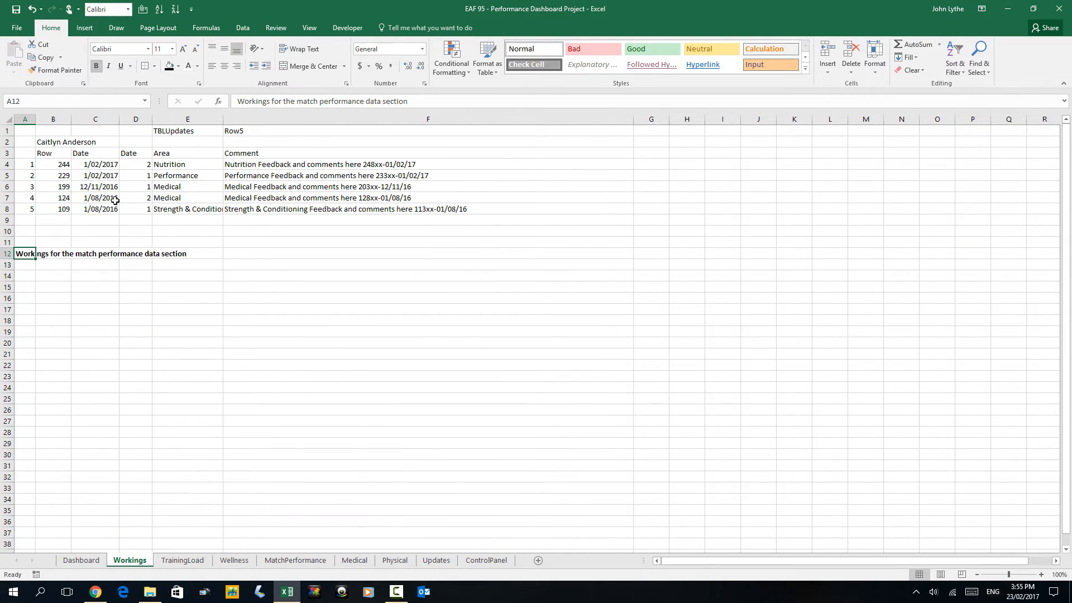
# Step: Number cells A14:A18 from 1 to 5 and enter the heading "row" in B13
pyautogui.click(41, 277)
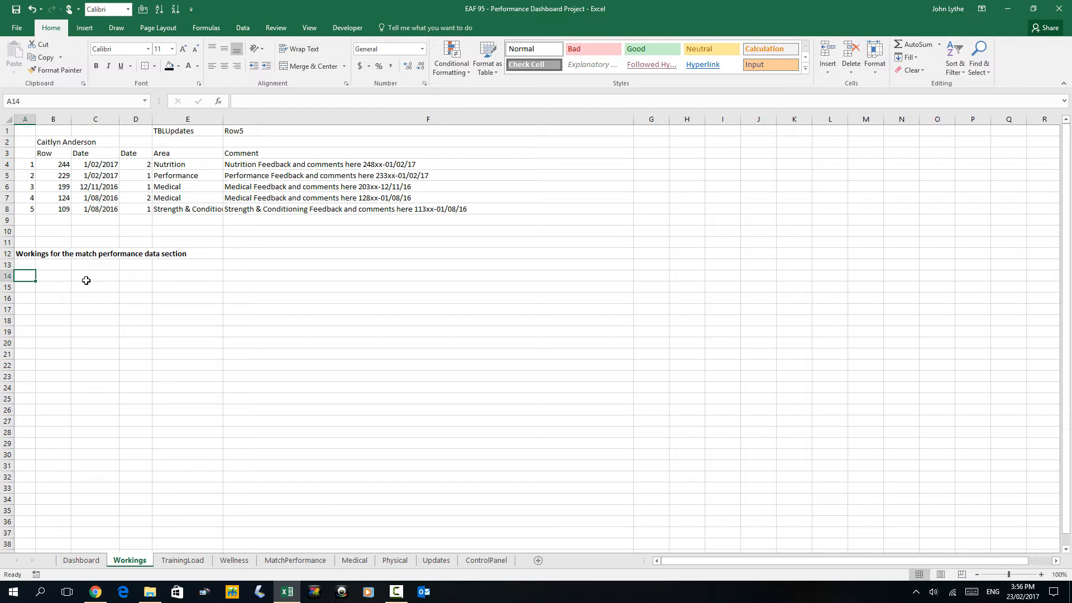
pyautogui.write('1')
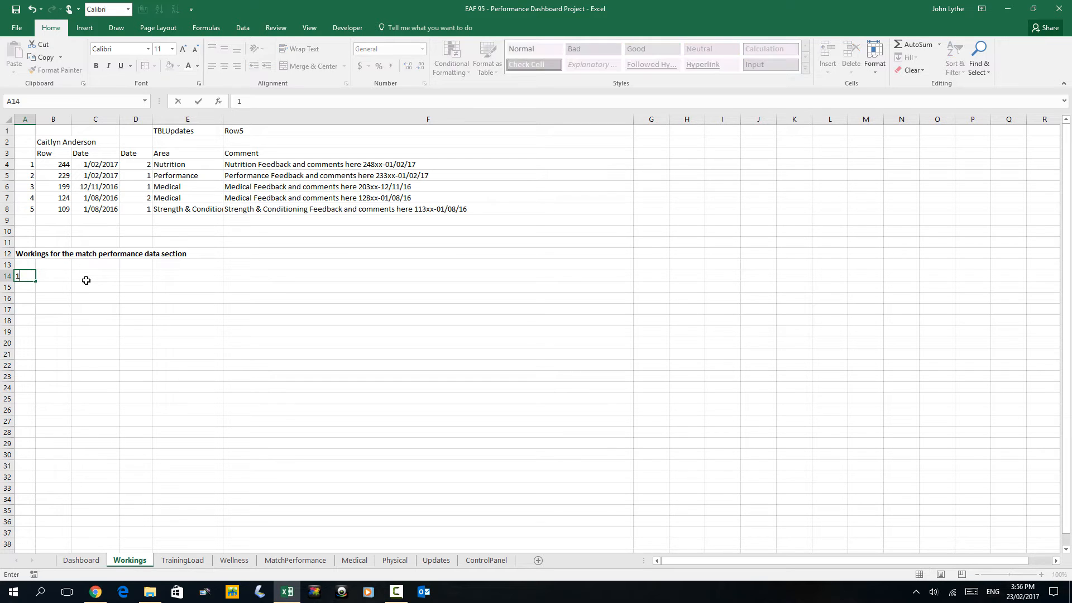
pyautogui.press('Return')
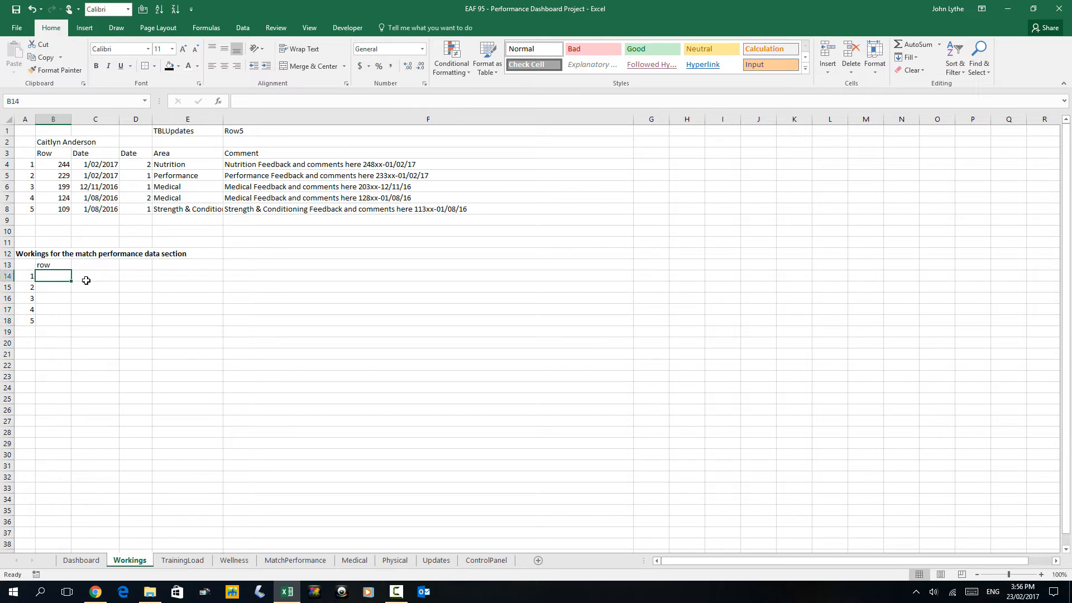
# Step: Start an AGGREGATE formula in B18 of the Workings sheet with function number 14 and option 6
pyautogui.press('Down')
pyautogui.press('Down')
pyautogui.press('Down')
pyautogui.press('Down')
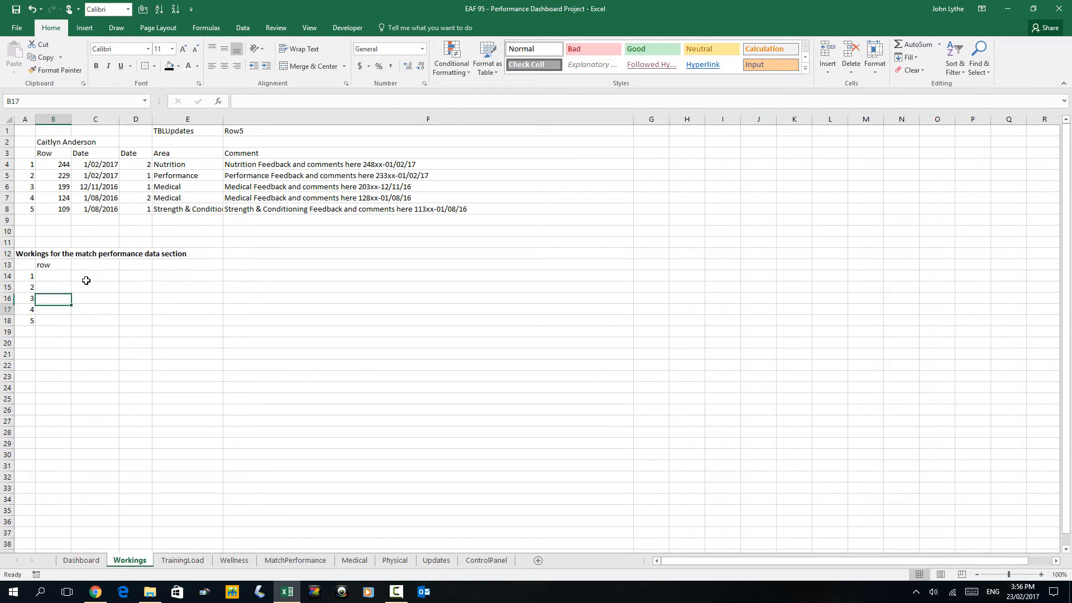
pyautogui.write('=agg')
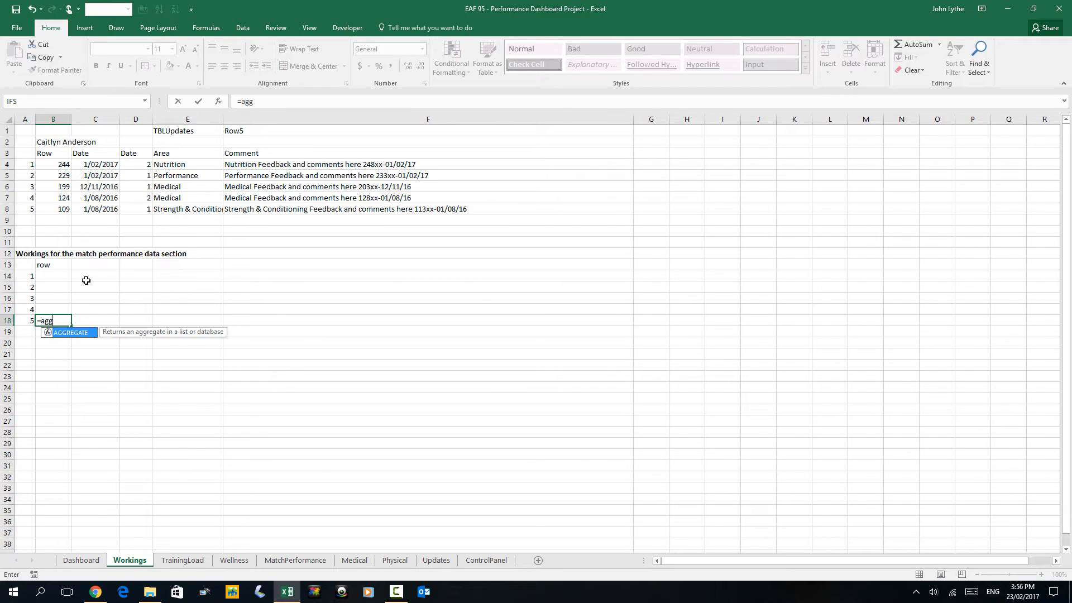
pyautogui.press('Tab')
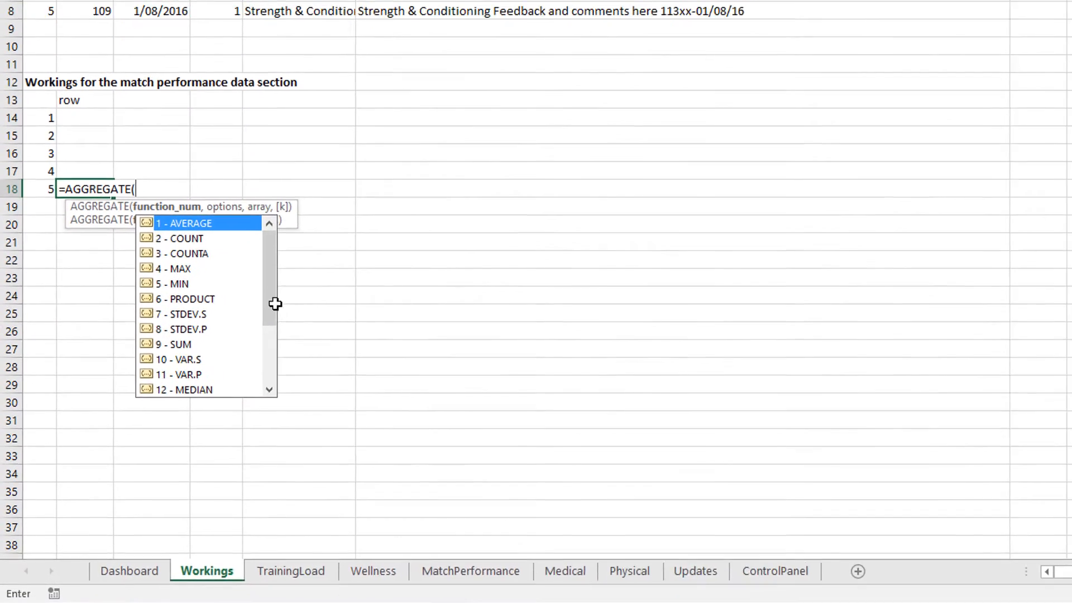
pyautogui.moveTo(172, 379); pyautogui.dragTo(173, 410)
pyautogui.doubleClick(211, 312)
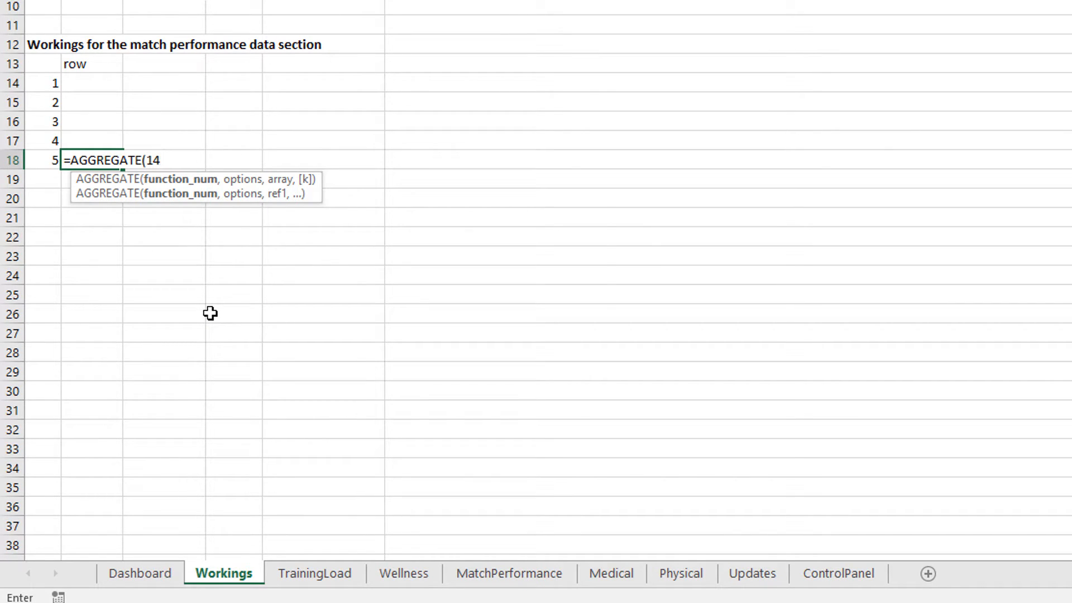
pyautogui.write(',6,')
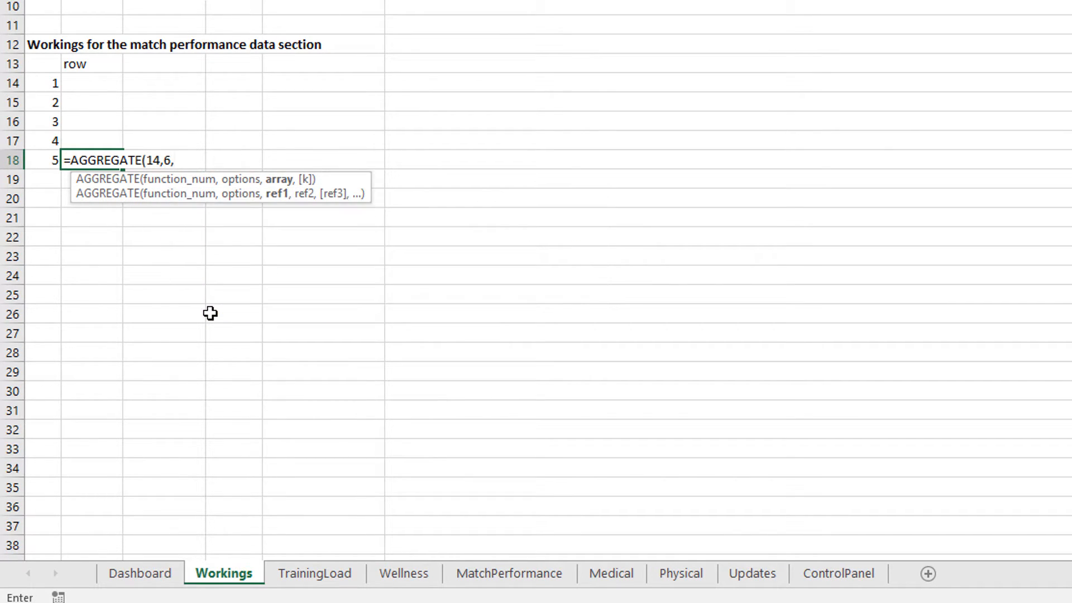
# Step: Add ROW(TBLMatchStats[Player] as the array argument and store the unfinished formula in B18 as text with a leading space
pyautogui.write('row')
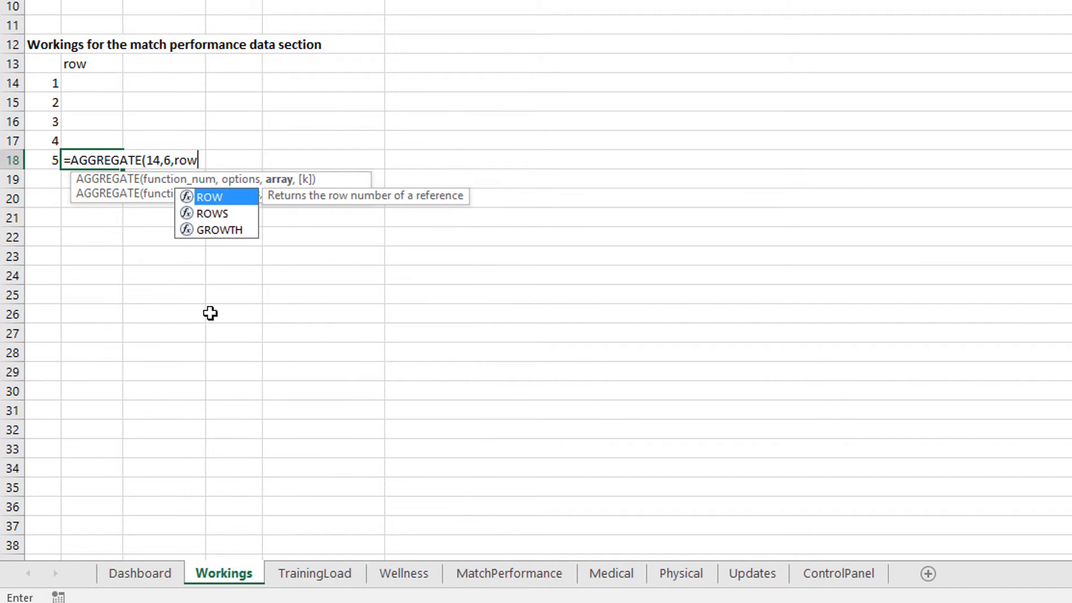
pyautogui.write('(tbl')
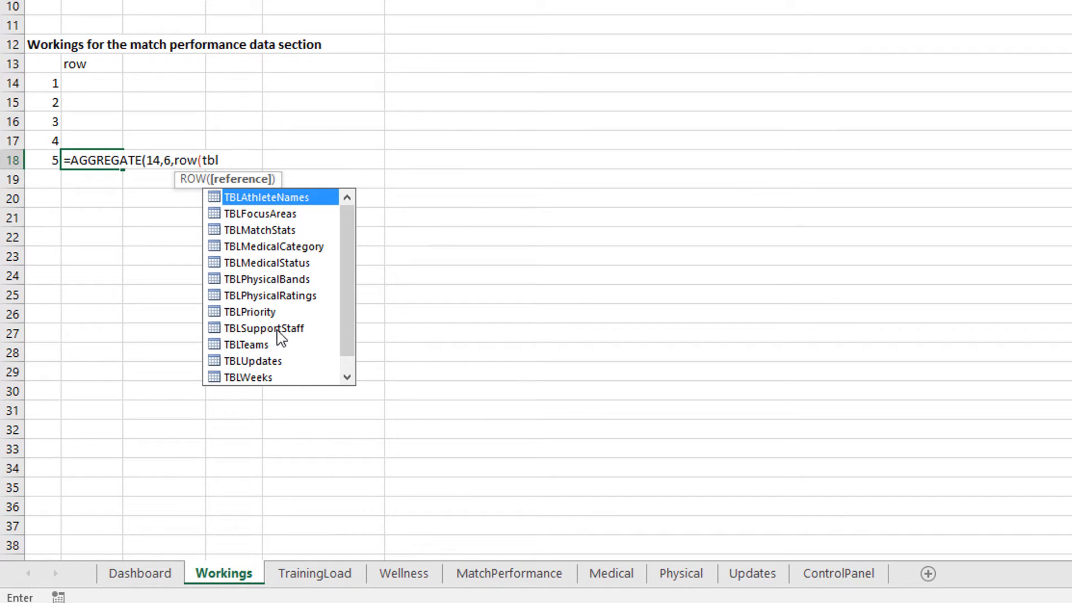
pyautogui.doubleClick(288, 230)
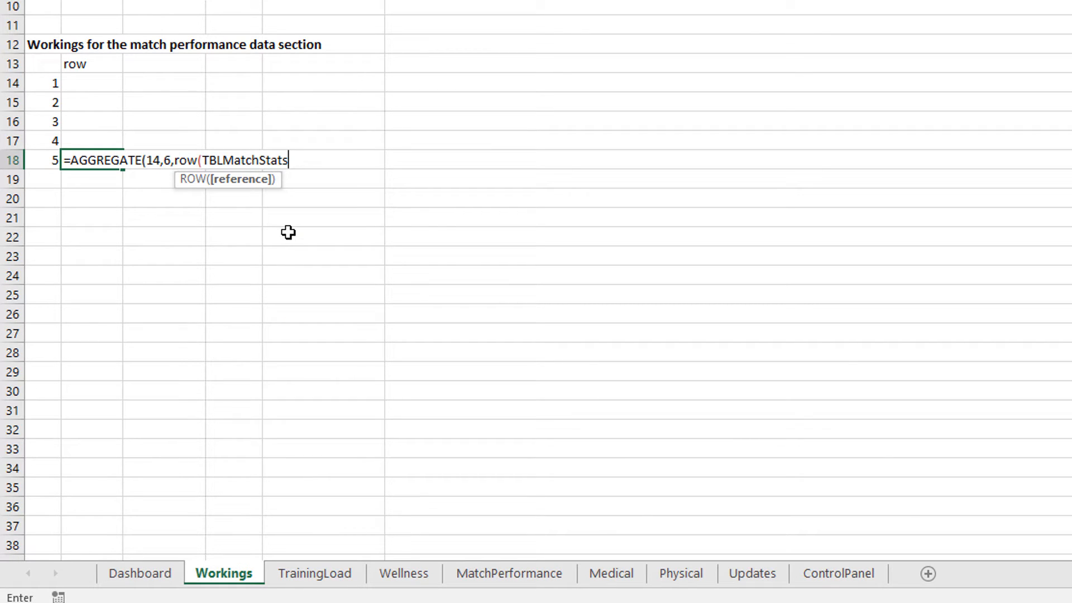
pyautogui.write('[')
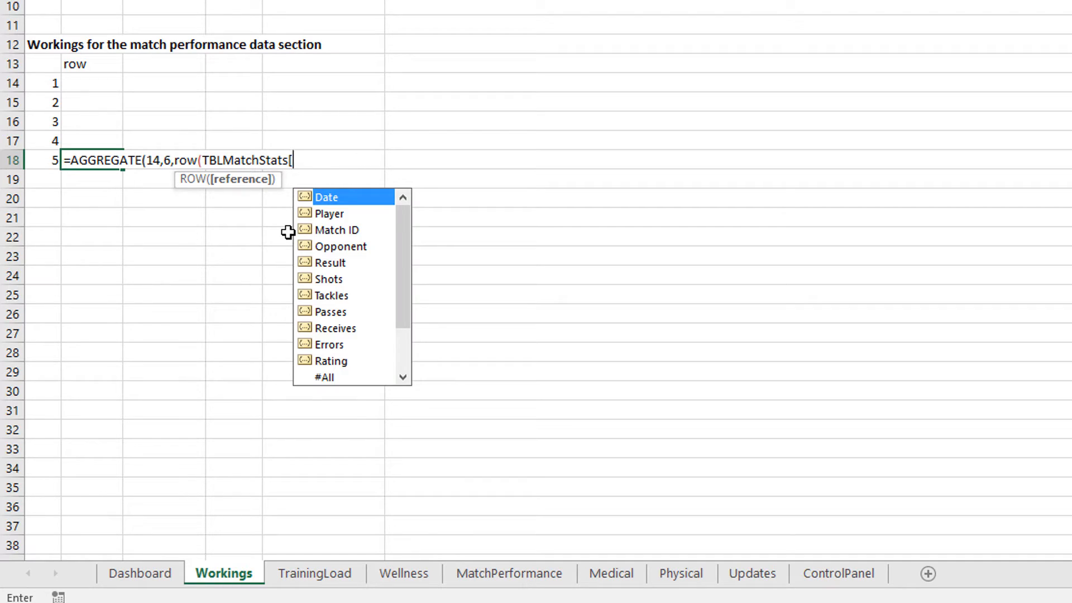
pyautogui.press('Down')
pyautogui.press('Tab')
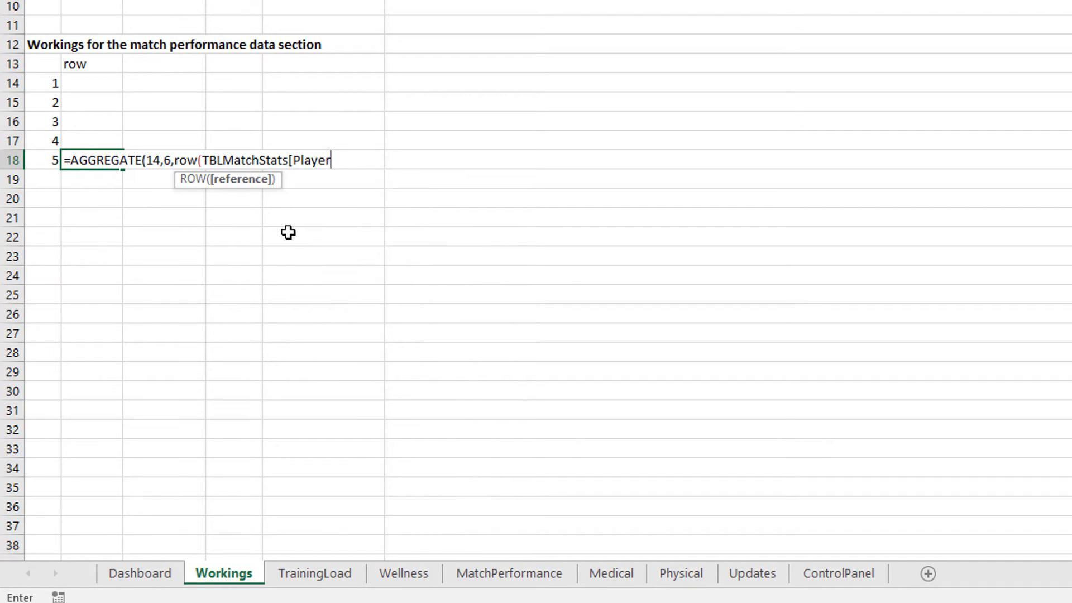
pyautogui.write(']')
pyautogui.press('F2')
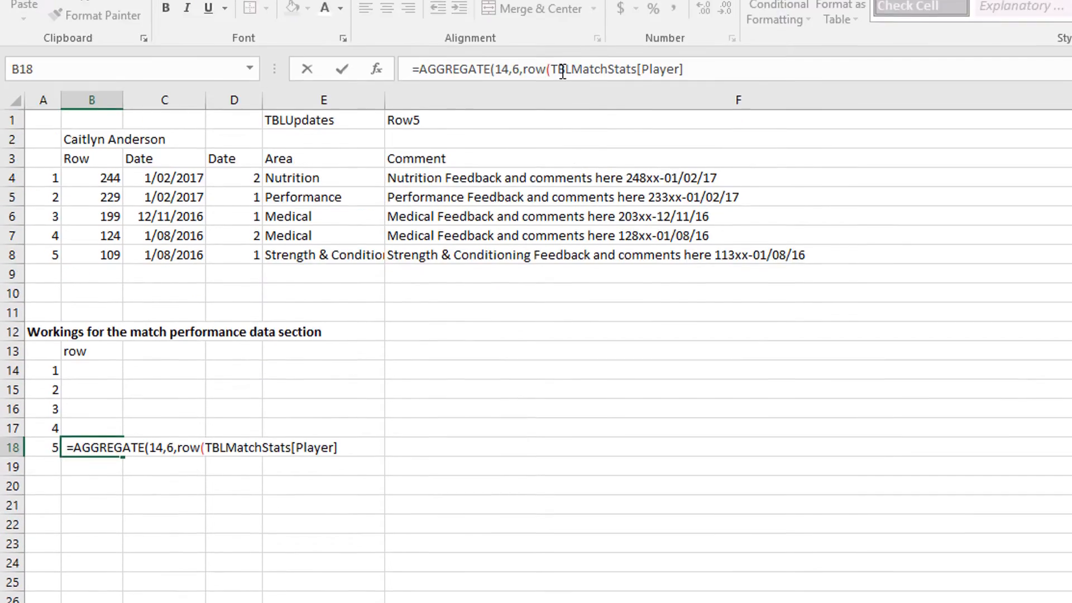
pyautogui.press('Return')
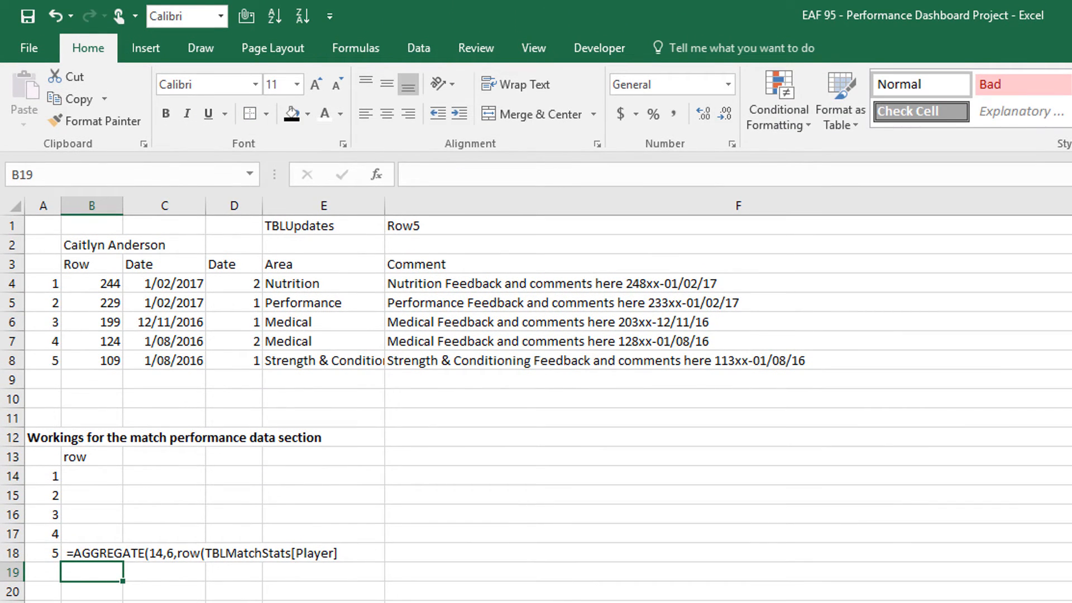
# Step: Check the header row position of the match performance table, then reactivate the B18 formula and append )-3 to its ROW part
pyautogui.hotkey('ctrl', 'pagedown')
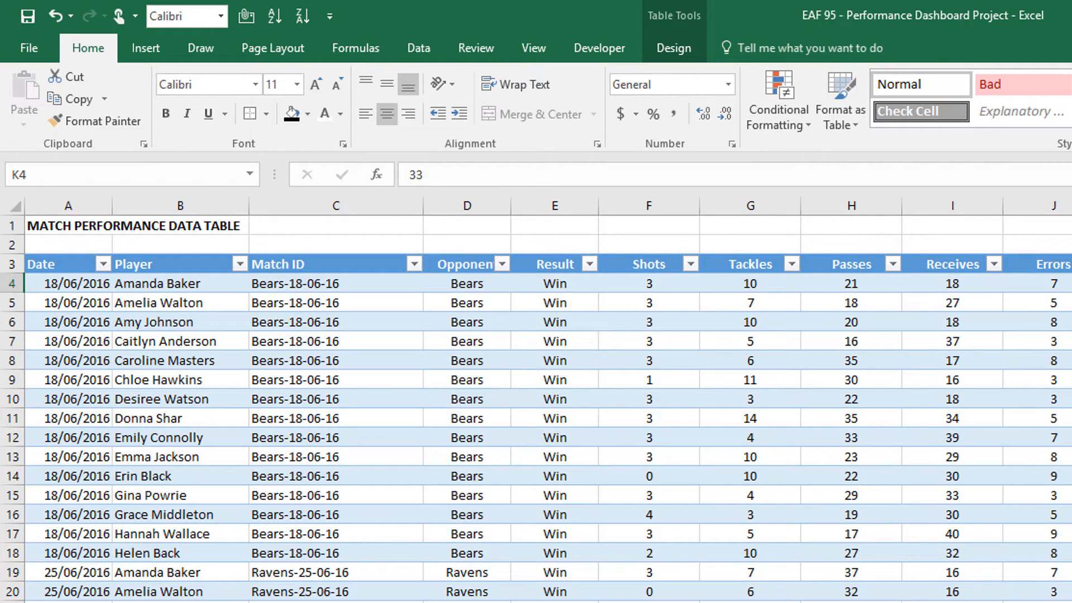
pyautogui.click(240, 602)
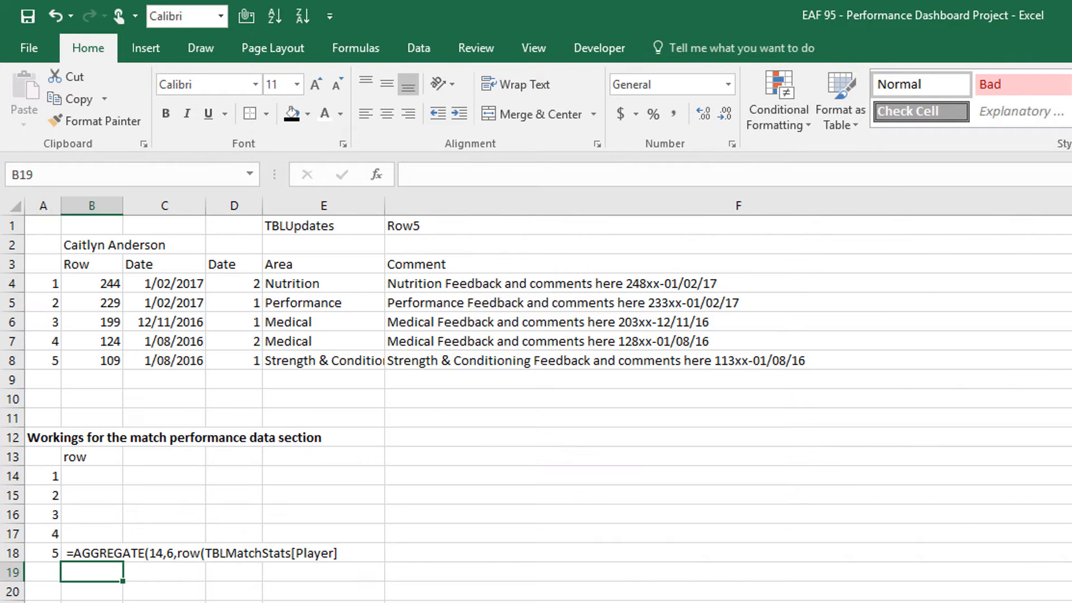
pyautogui.click(91, 548)
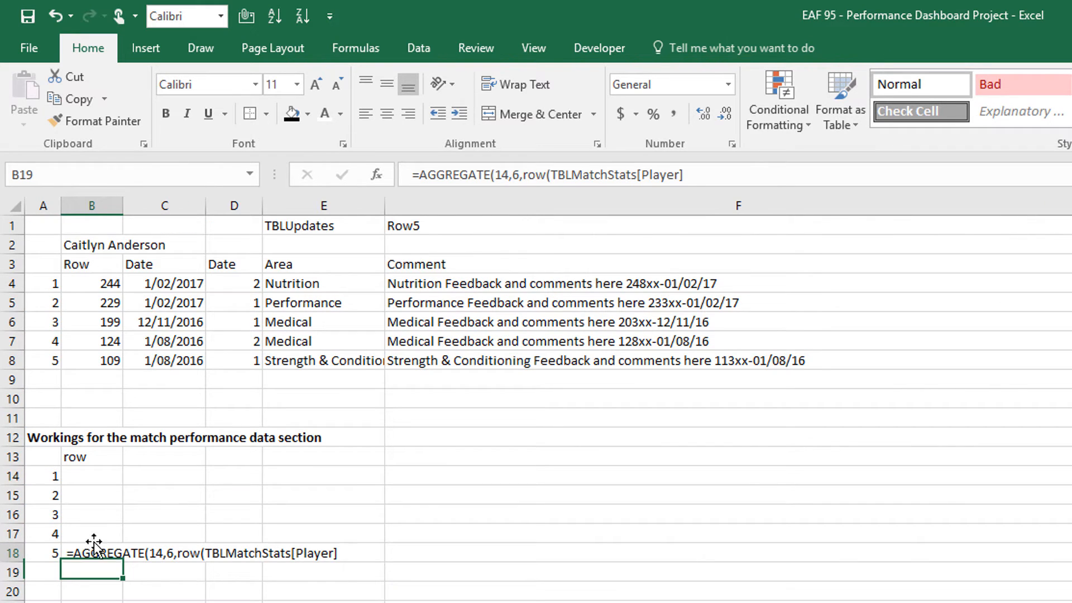
pyautogui.click(412, 175)
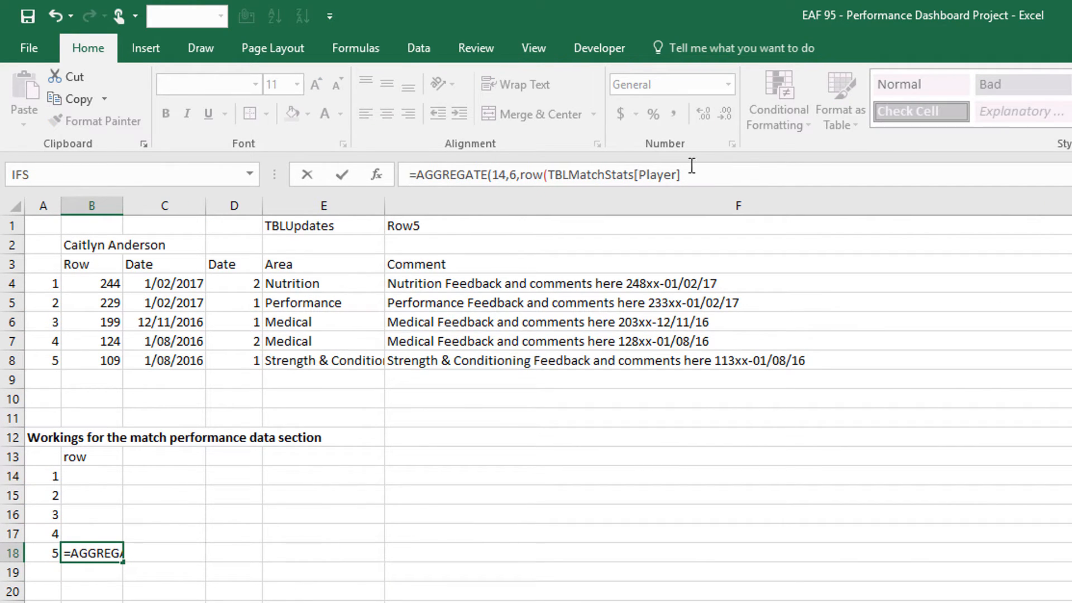
pyautogui.click(703, 178)
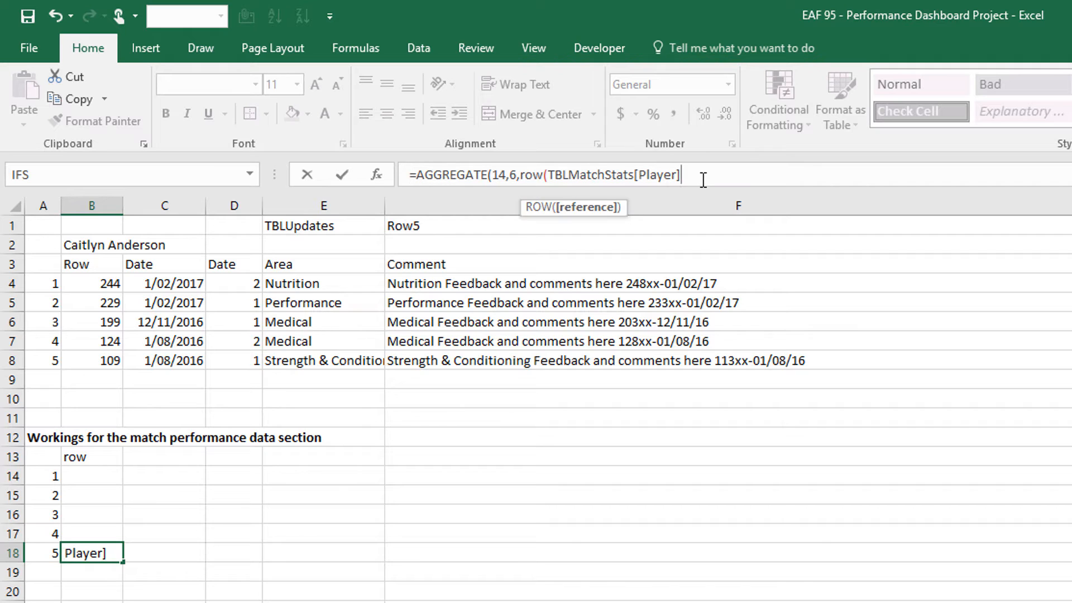
pyautogui.write(')-3')
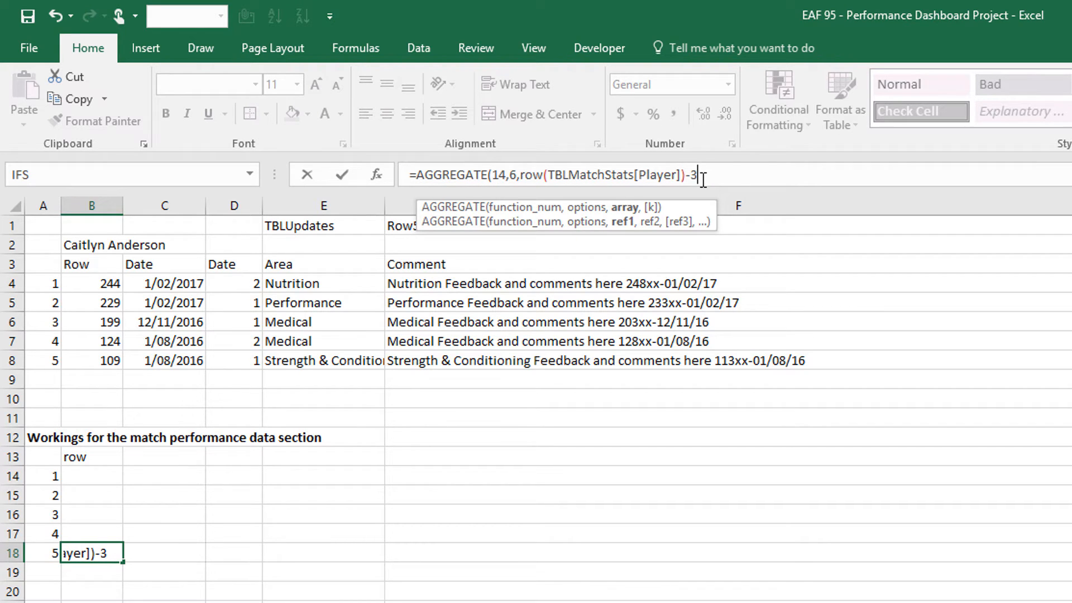
# Step: Divide the row array in the B18 formula by the player condition (TBLMatchStats[Player]=$B$2)
pyautogui.write('/(tbl')
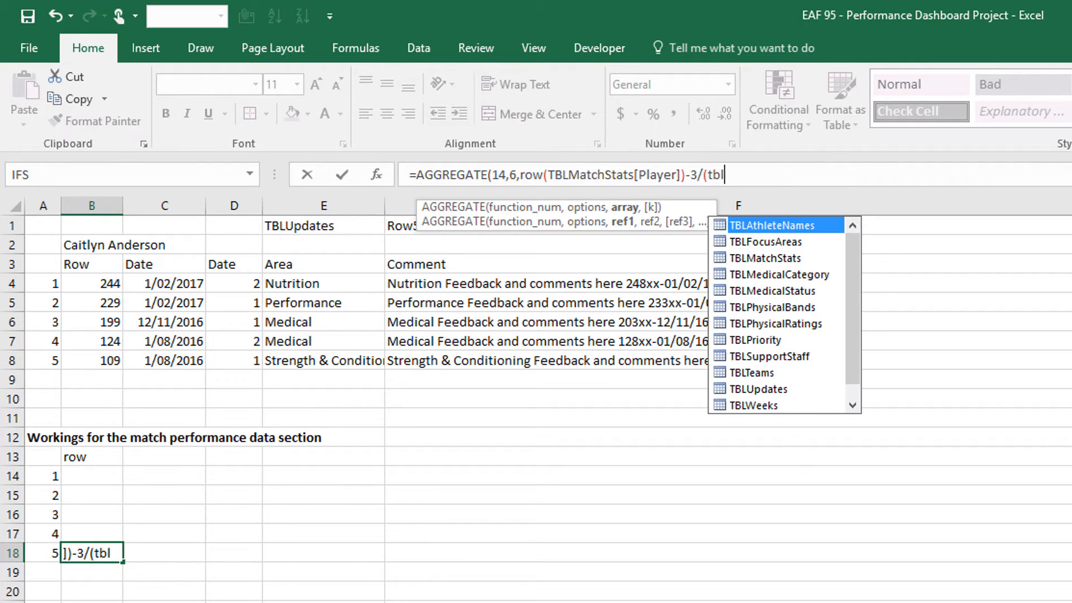
pyautogui.press('Down')
pyautogui.press('Down')
pyautogui.press('Tab')
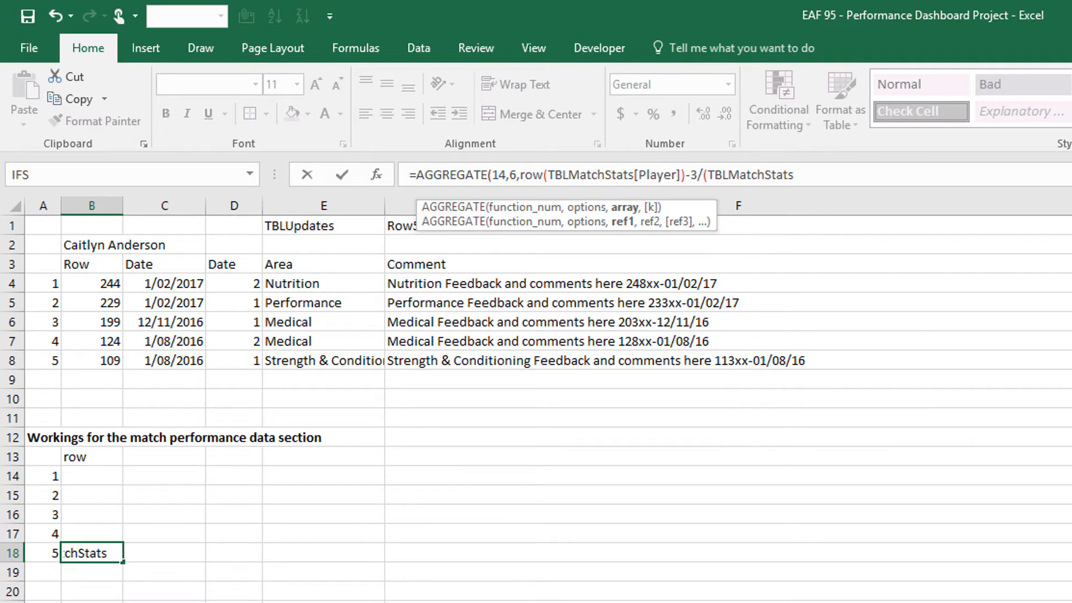
pyautogui.write('[')
pyautogui.press('Down')
pyautogui.press('Tab')
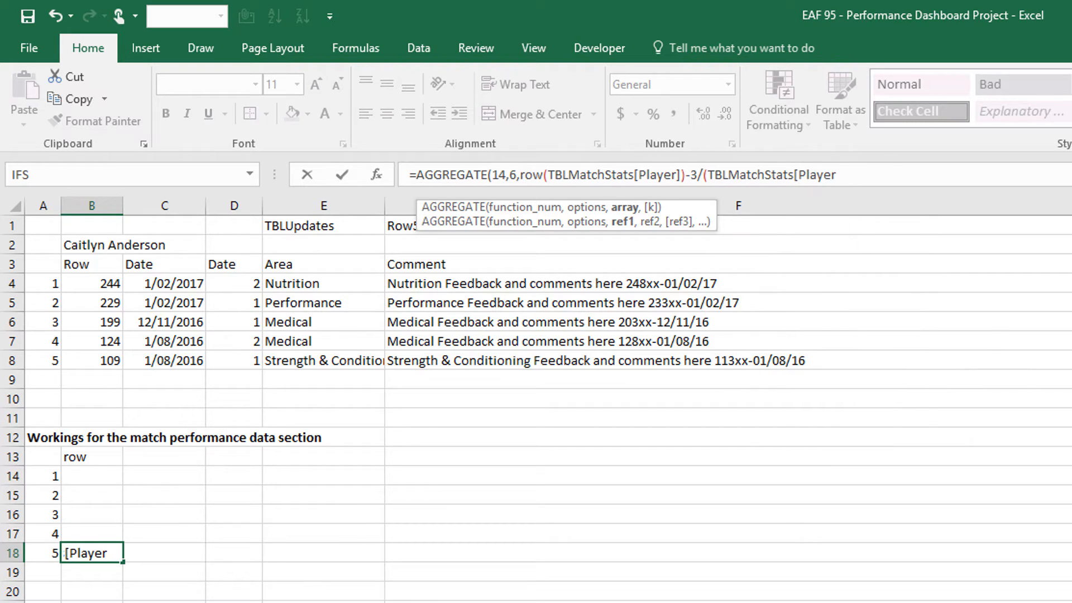
pyautogui.write(']=')
pyautogui.click(84, 244)
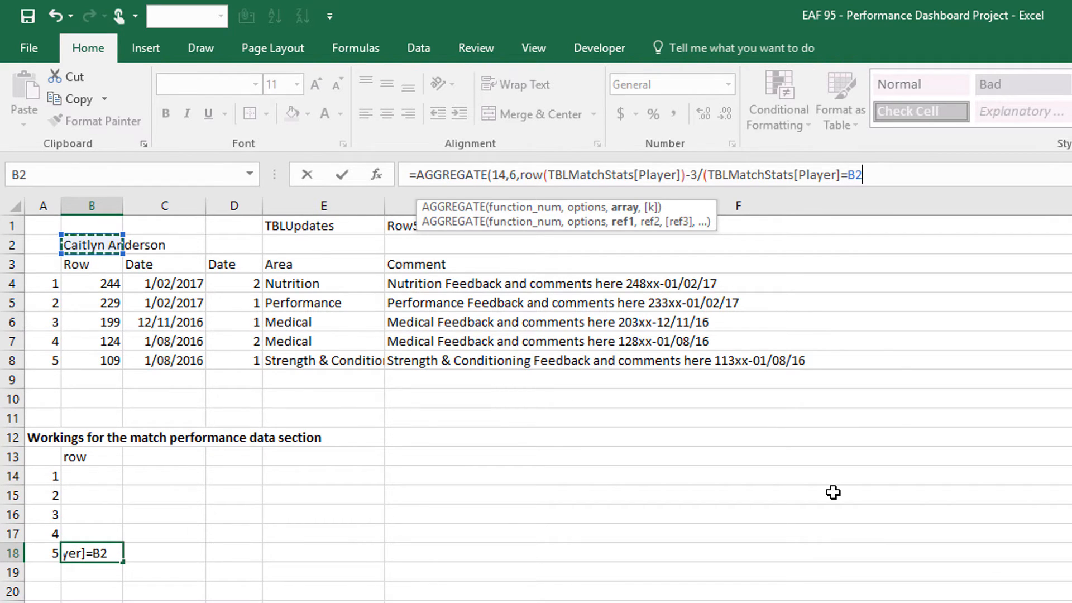
pyautogui.press('F4')
pyautogui.write(')')
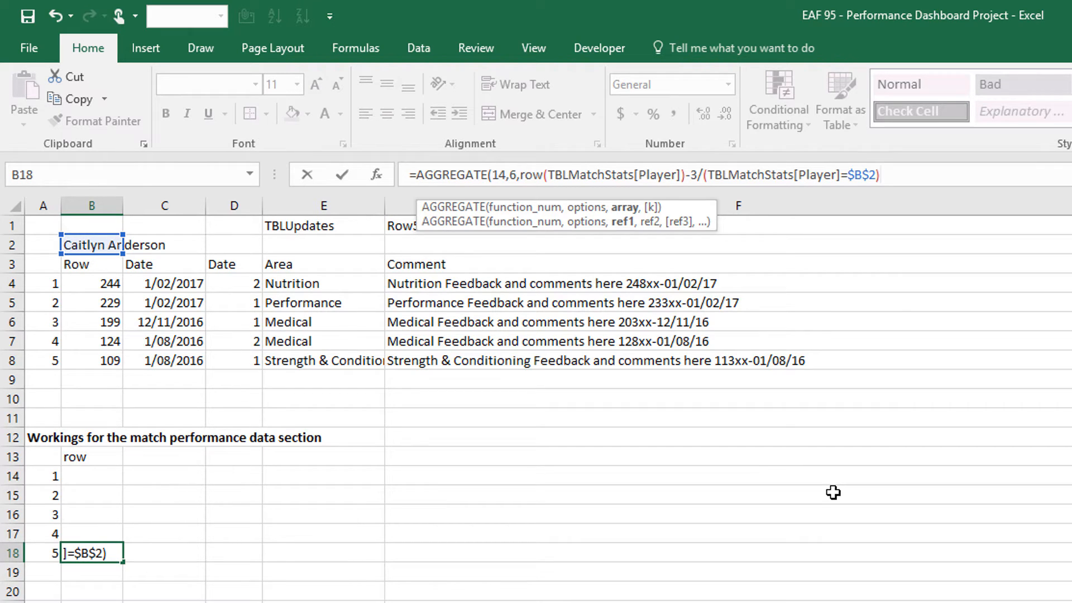
# Step: Complete the B18 formula with A18 as the k argument and enter it
pyautogui.write(',')
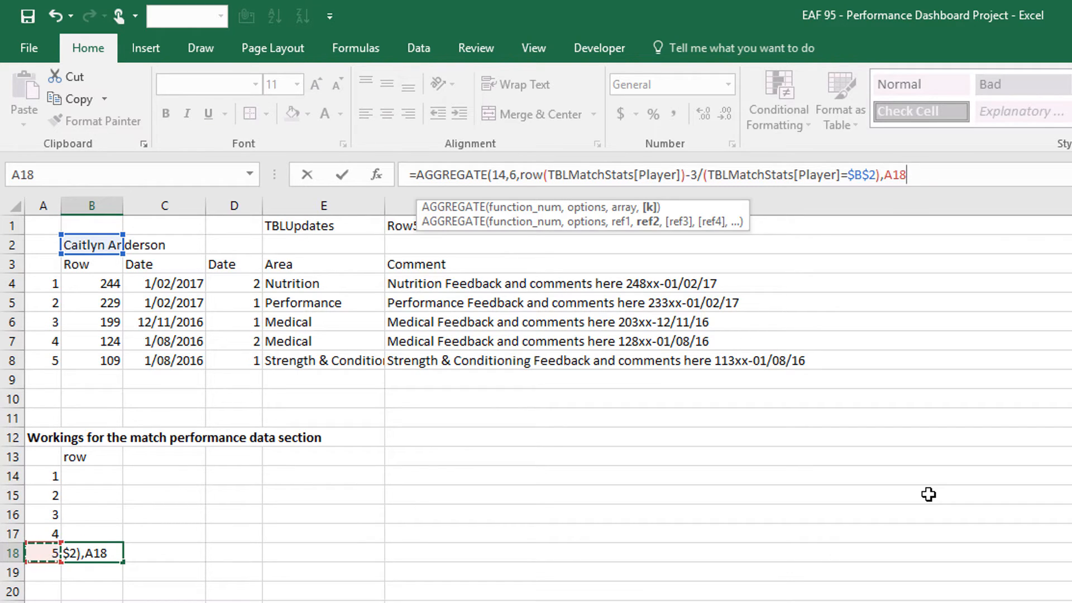
pyautogui.write(')')
pyautogui.press('Return')
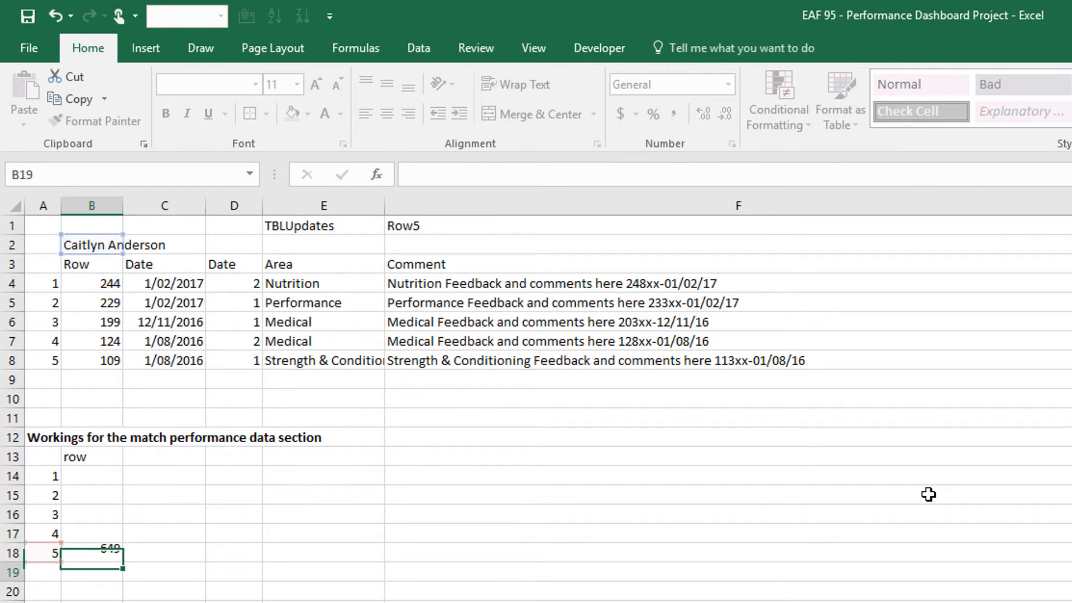
pyautogui.press('Up')
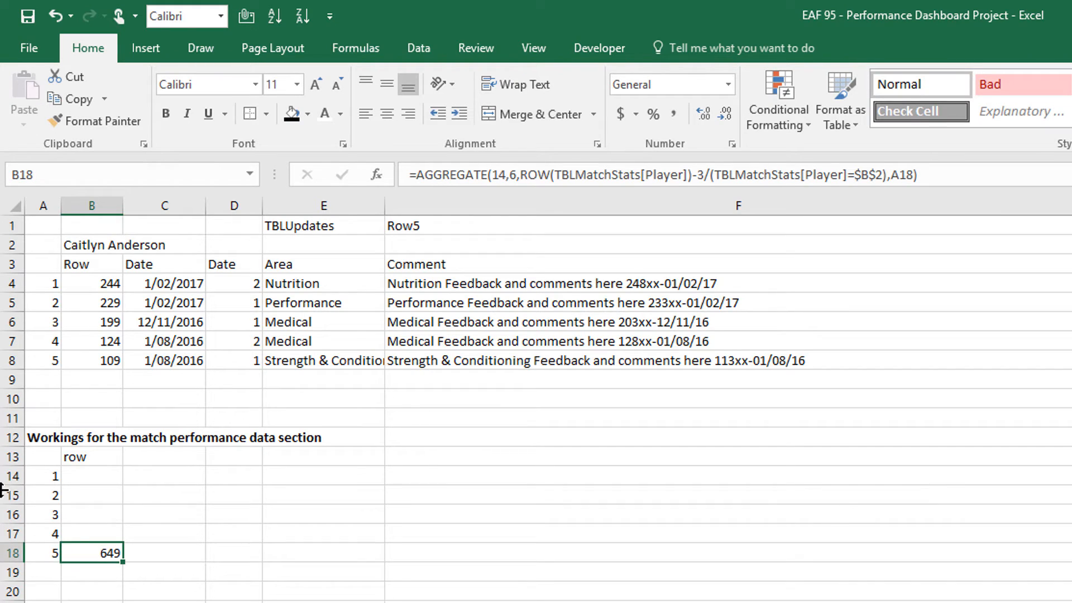
# Step: Renumber cells A14:A18 in descending order from 5 to 1
pyautogui.click(51, 550)
pyautogui.write('1')
pyautogui.press('Up')
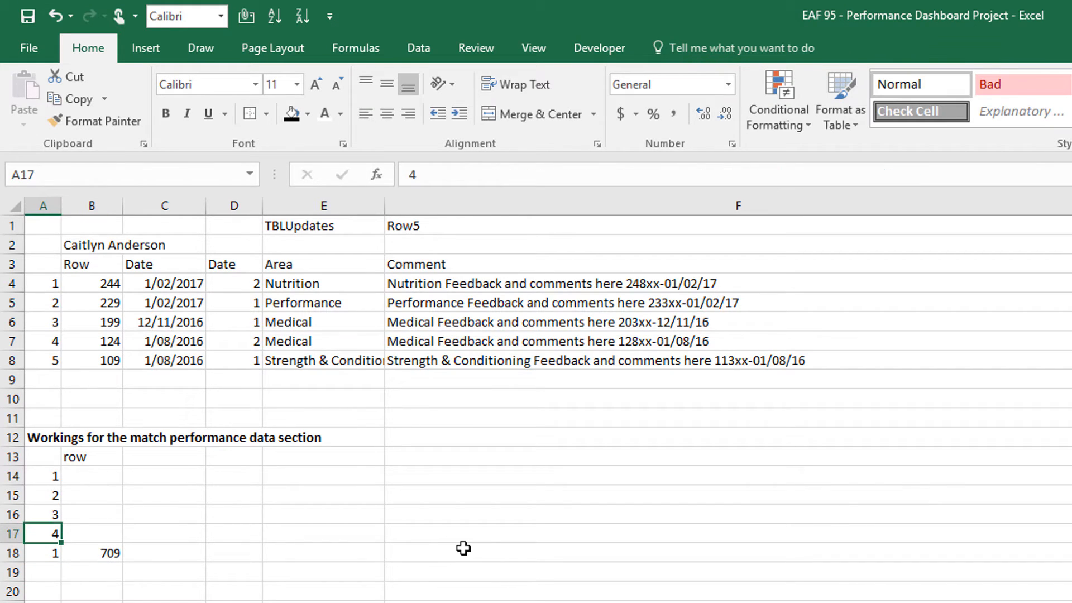
pyautogui.write('2')
pyautogui.press('Up')
pyautogui.press('Up')
pyautogui.write('4')
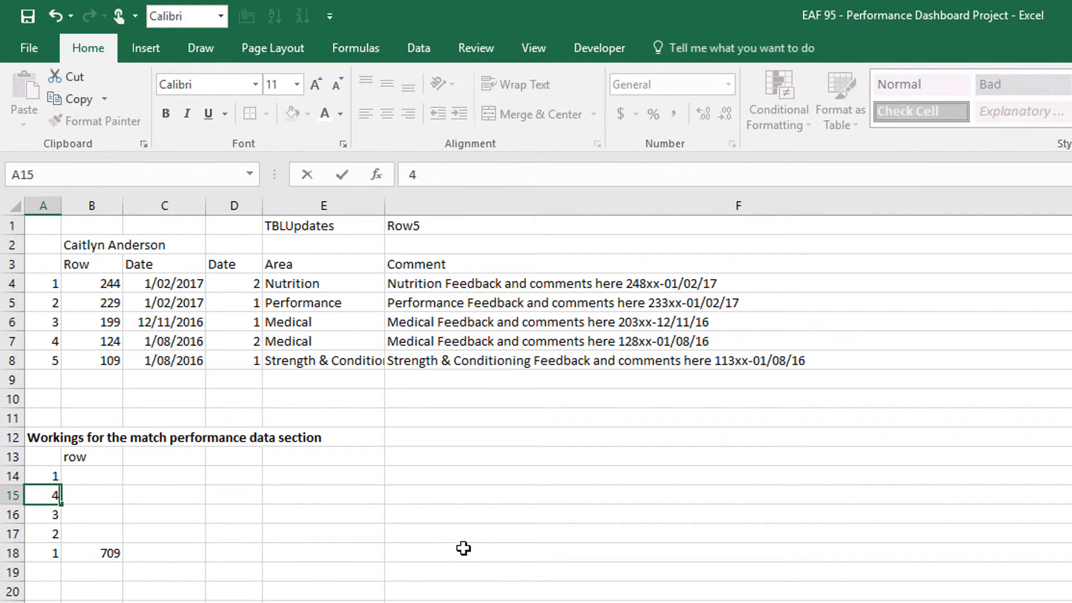
pyautogui.press('Up')
pyautogui.write('5')
pyautogui.press('Up')
pyautogui.press('Down')
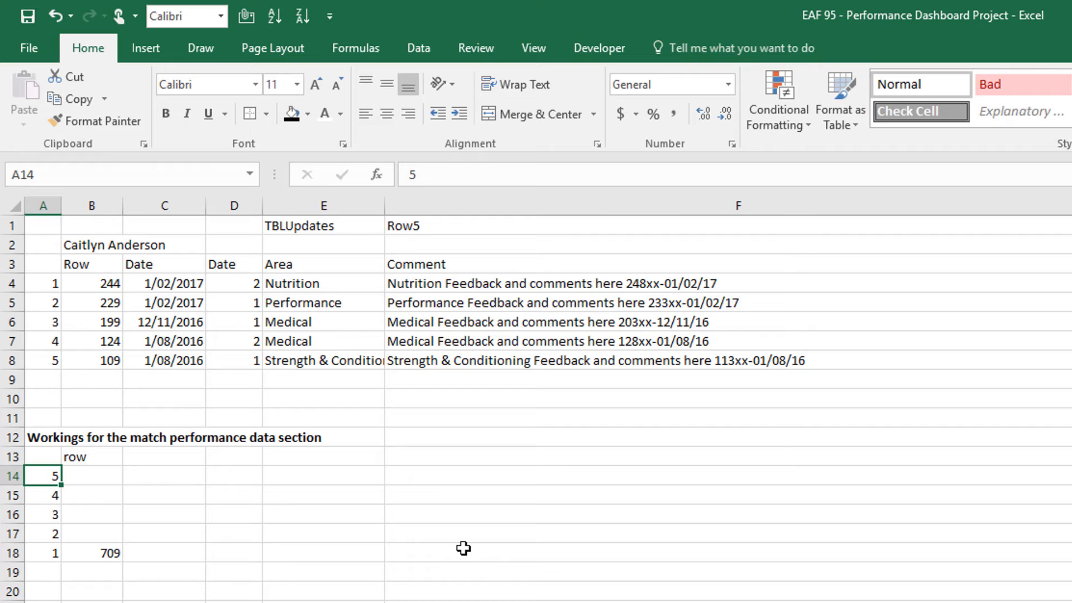
# Step: Fill the AGGREGATE formula from B18 up through B14
pyautogui.press('Down')
pyautogui.press('Down')
pyautogui.press('Down')
pyautogui.press('Down')
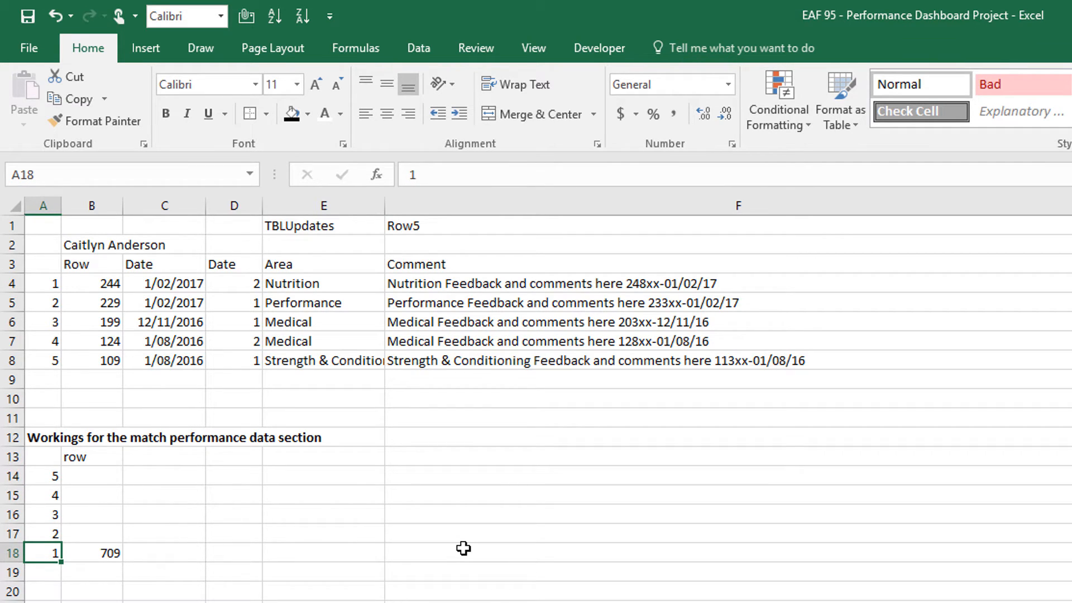
pyautogui.press('Right')
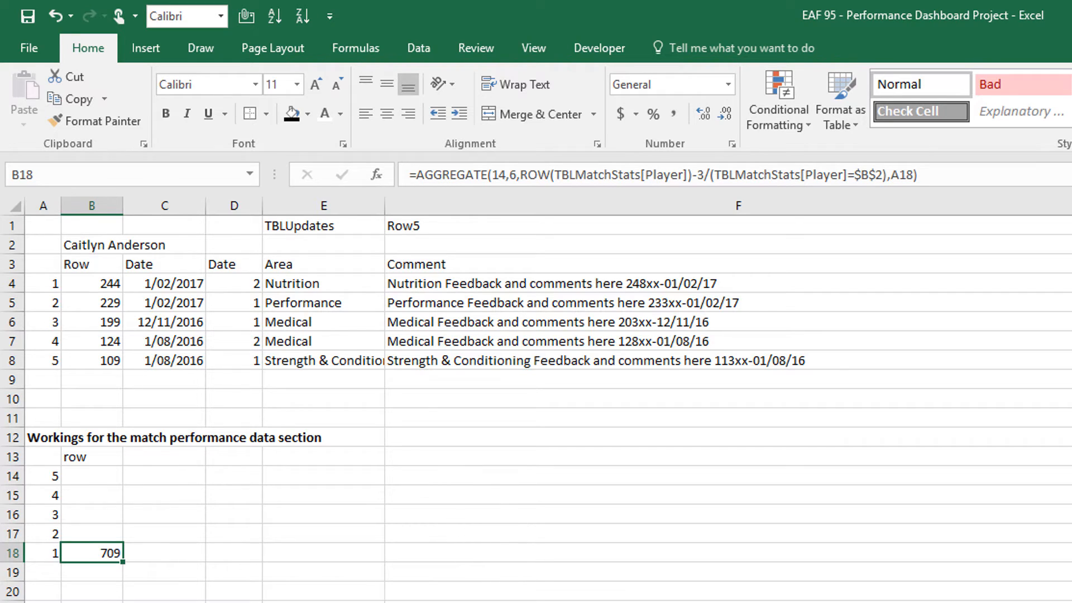
pyautogui.moveTo(122, 566); pyautogui.dragTo(120, 469)
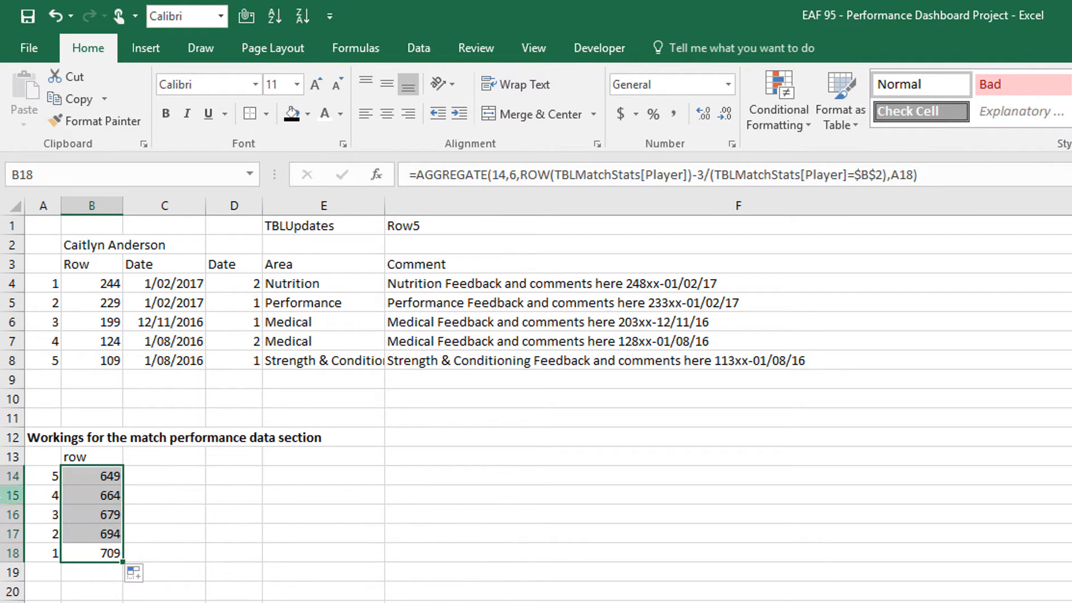
# Step: Head C13 Rating and begin an INDEX formula in C14 with TBLMatchStats[Rating] as the array
pyautogui.click(107, 478)
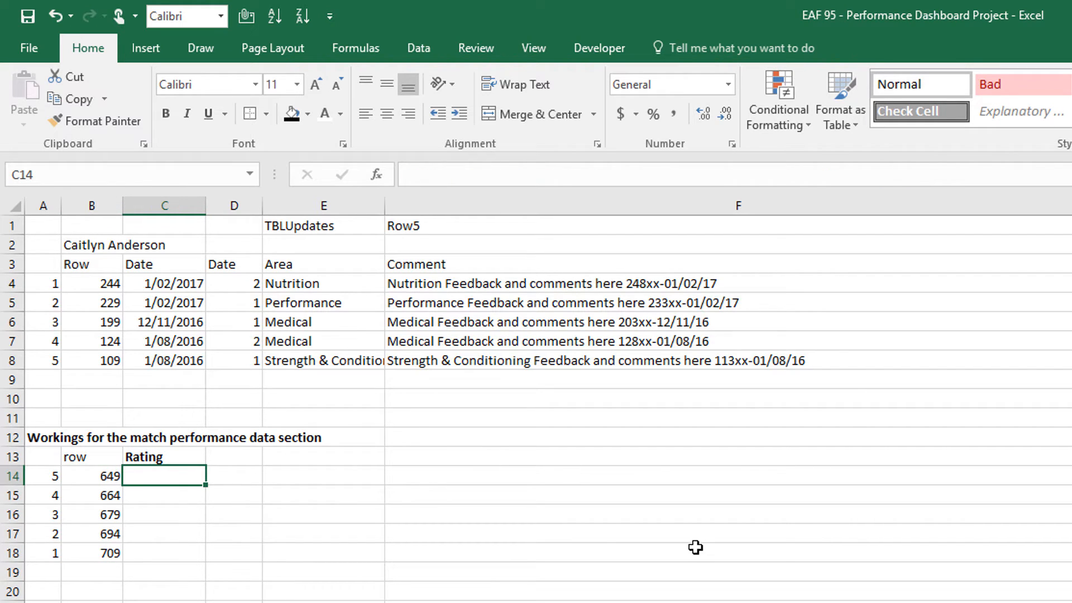
pyautogui.write('=index')
pyautogui.press('Tab')
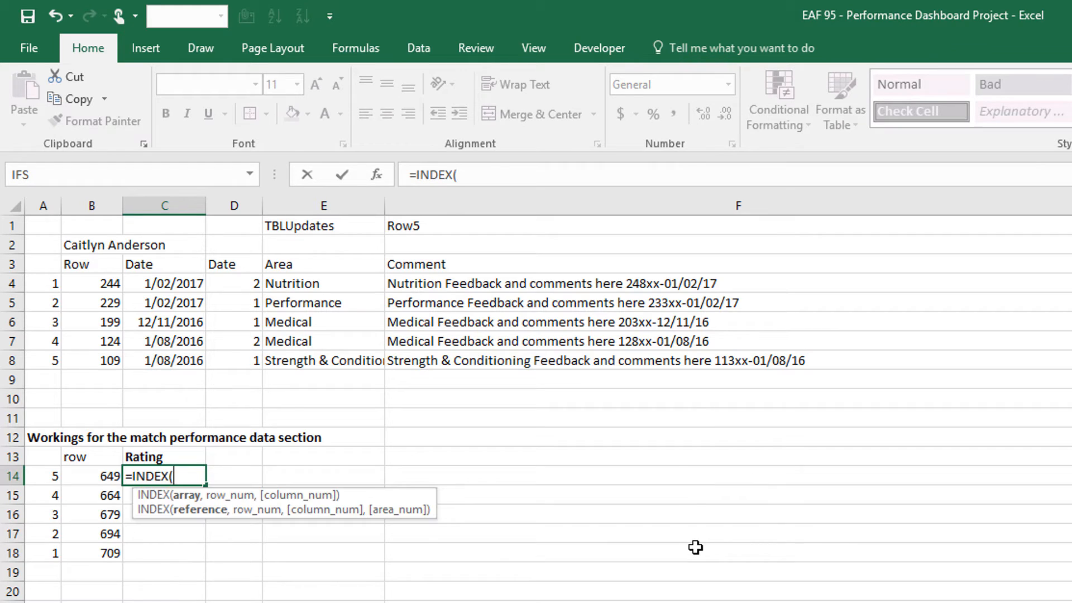
pyautogui.write('tbl')
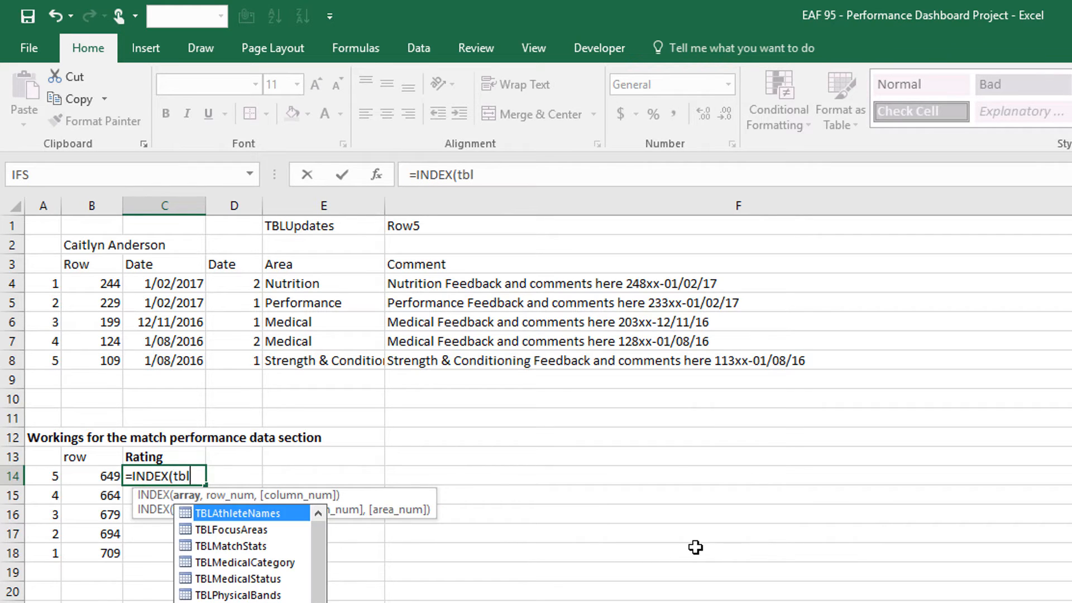
pyautogui.press('Down')
pyautogui.press('Down')
pyautogui.press('Tab')
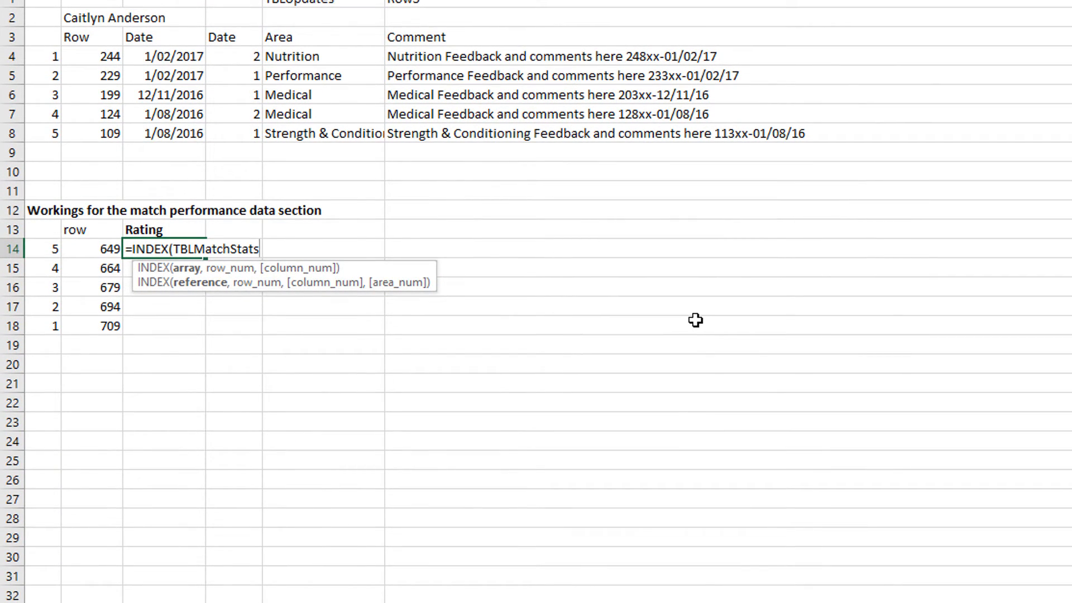
pyautogui.write('[')
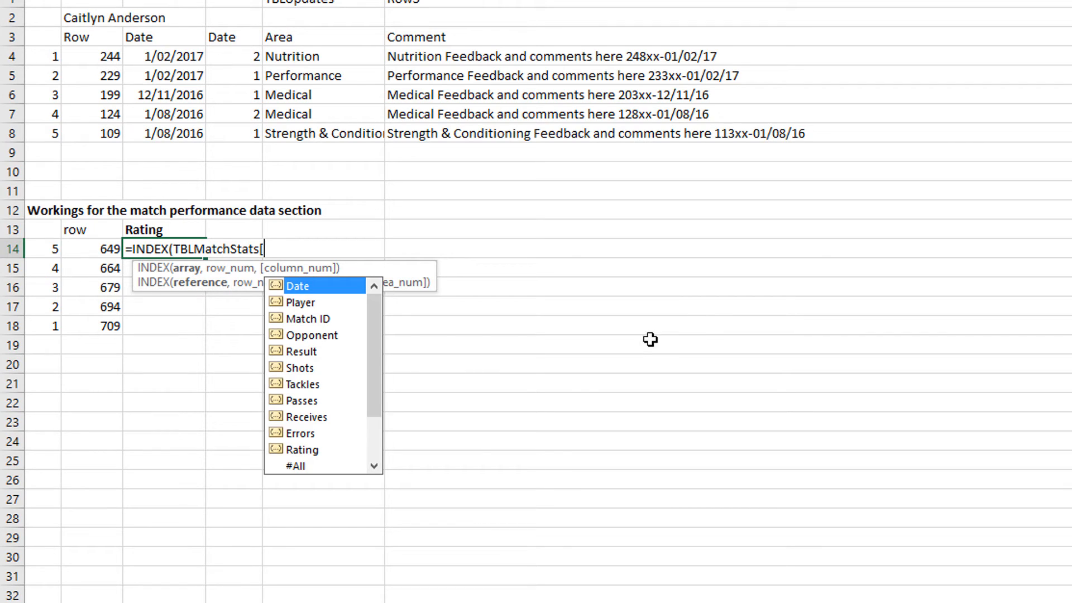
pyautogui.doubleClick(304, 450)
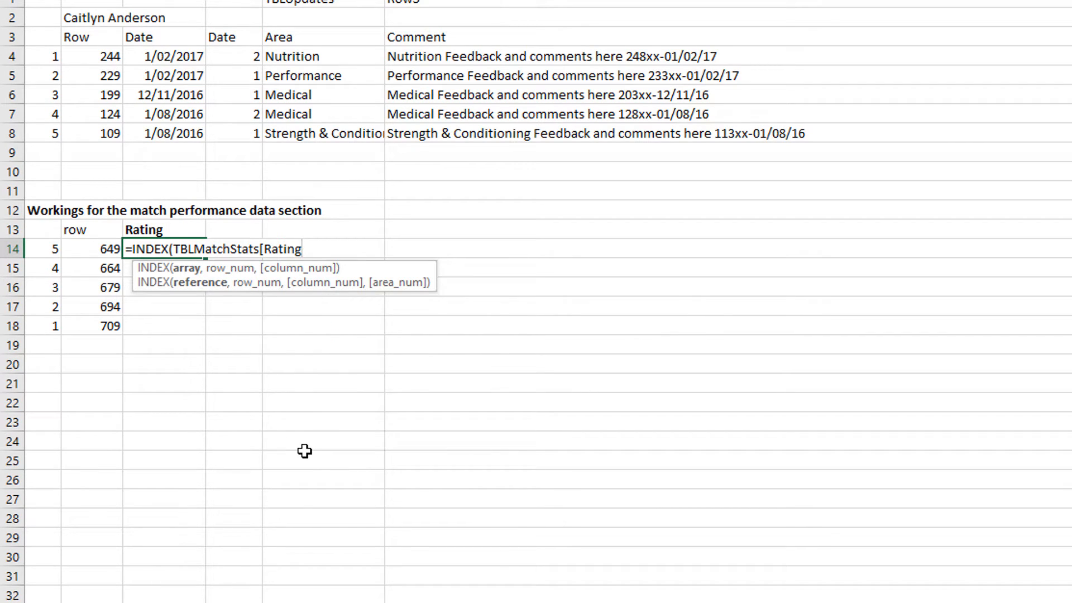
# Step: Complete the C14 formula with B14 as the row number and fill it down through C18
pyautogui.write(',')
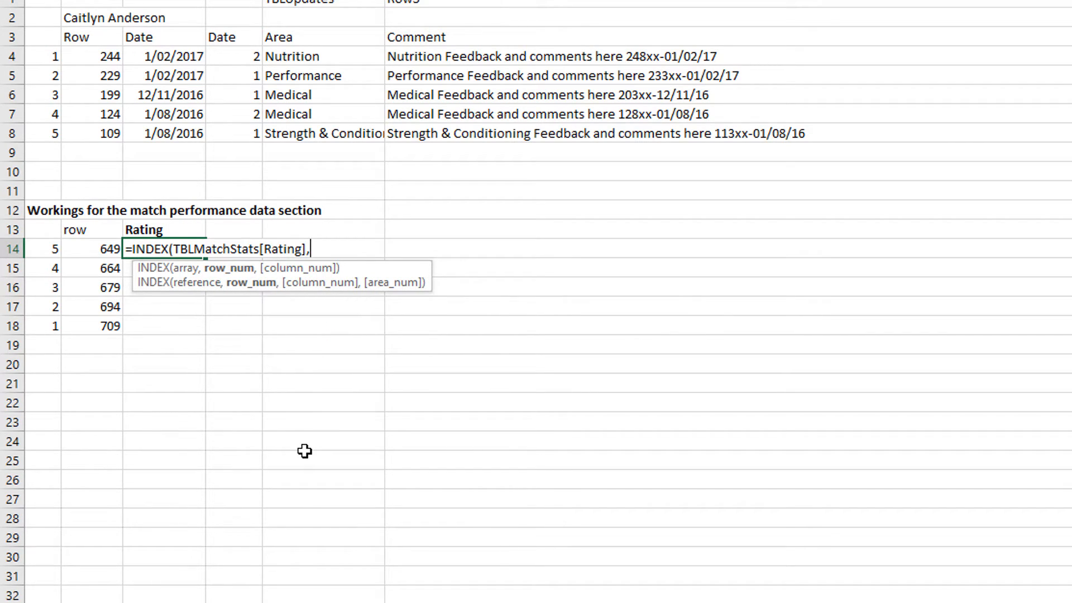
pyautogui.click(93, 248)
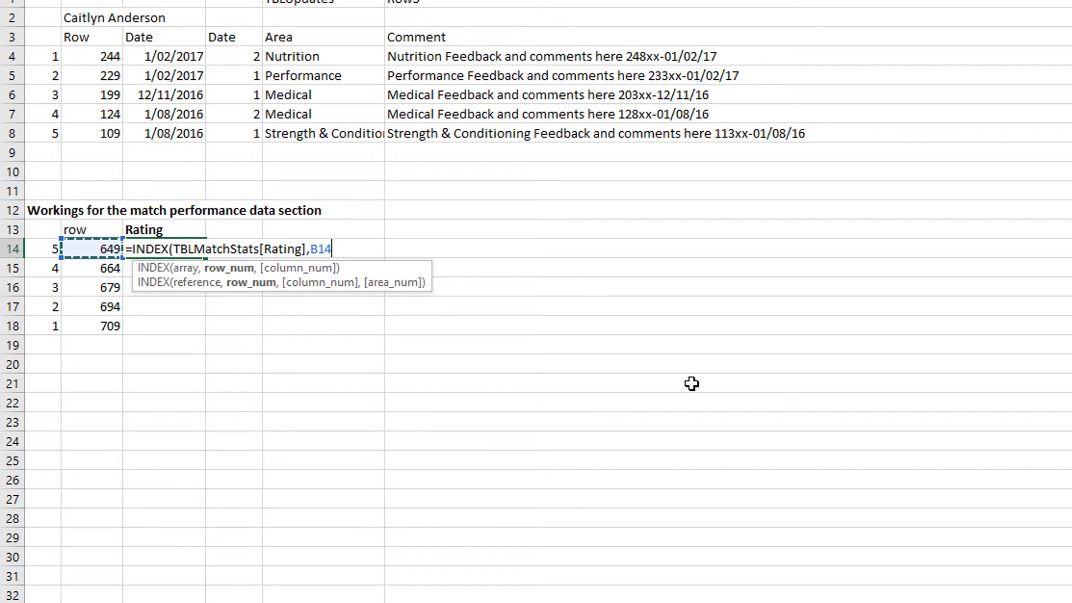
pyautogui.write(')')
pyautogui.press('Return')
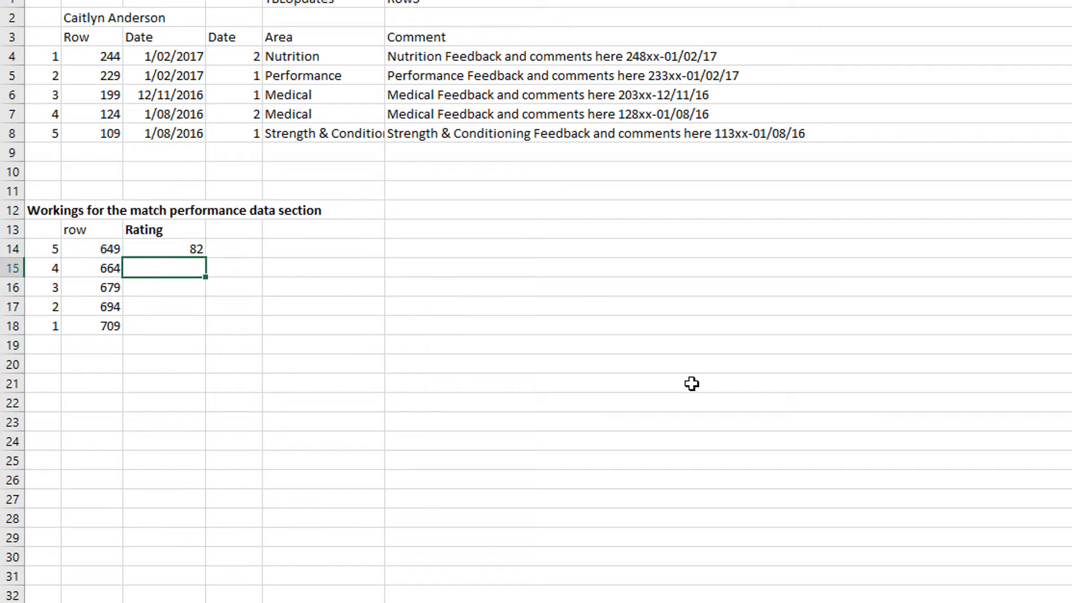
pyautogui.click(199, 252)
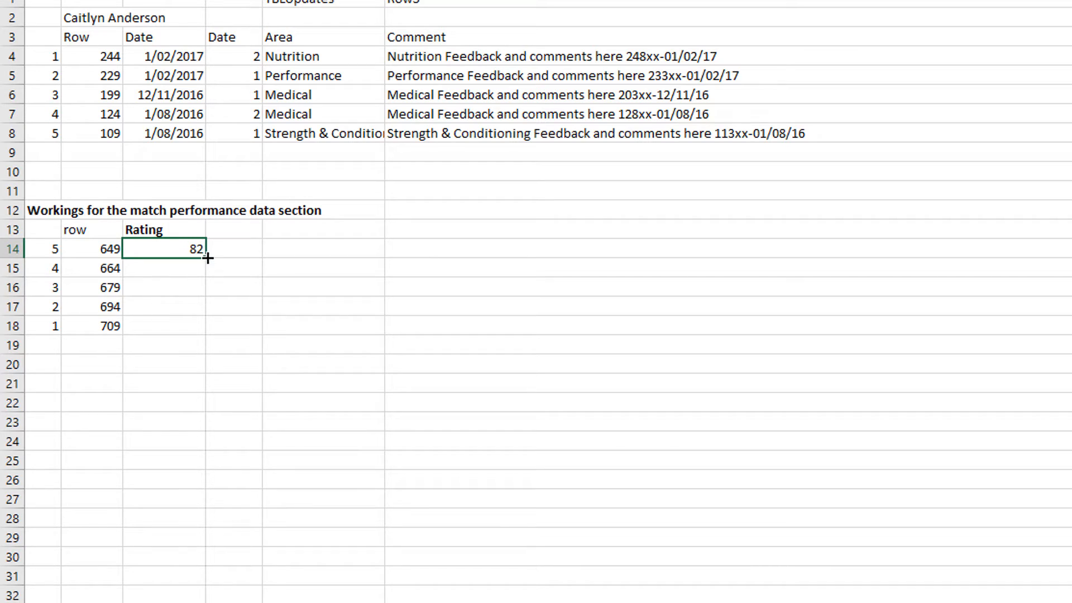
pyautogui.doubleClick(206, 257)
pyautogui.click(163, 419)
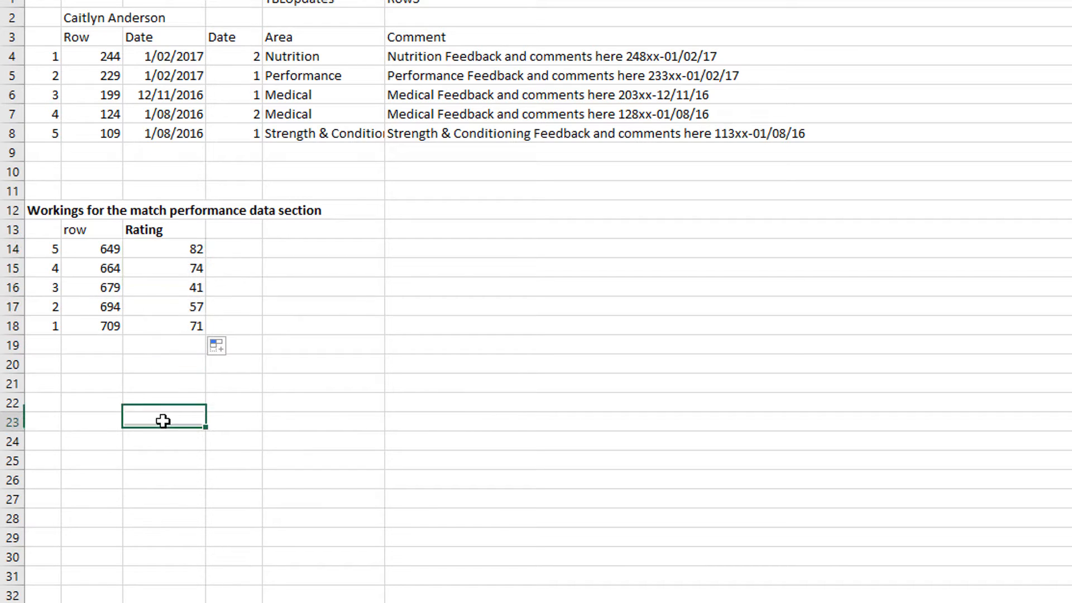
# Step: Enter the heading Match ID in D13, beside the Rating heading
pyautogui.click(235, 231)
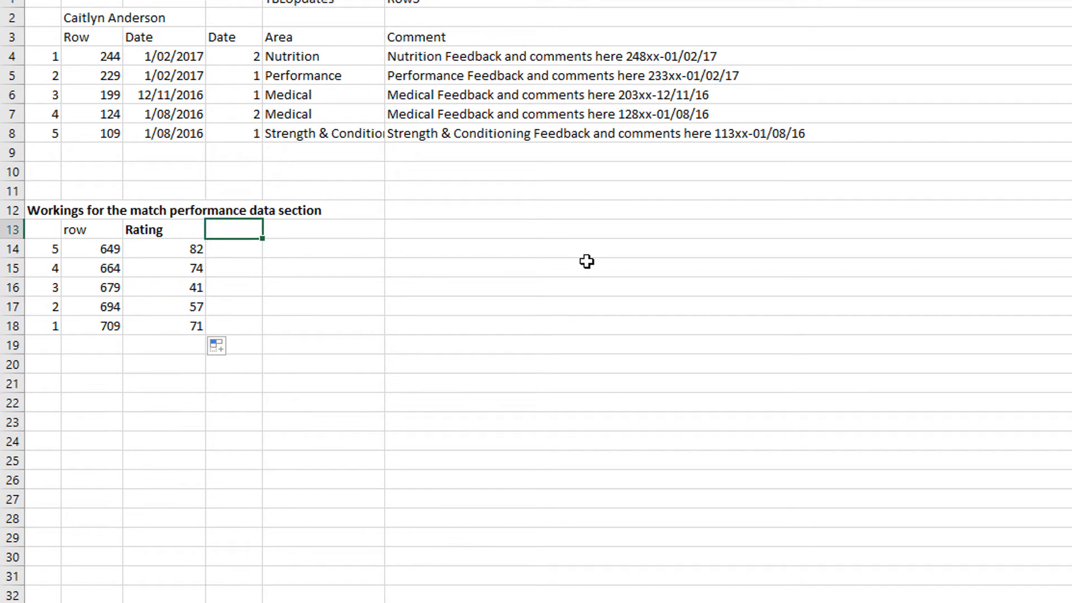
pyautogui.write('Match')
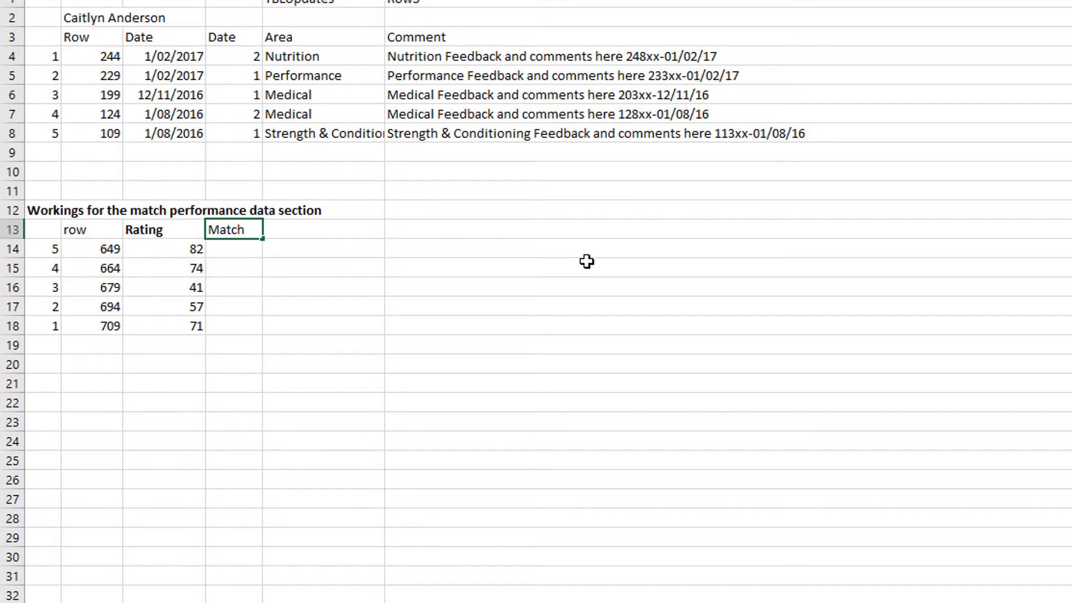
pyautogui.press('Return')
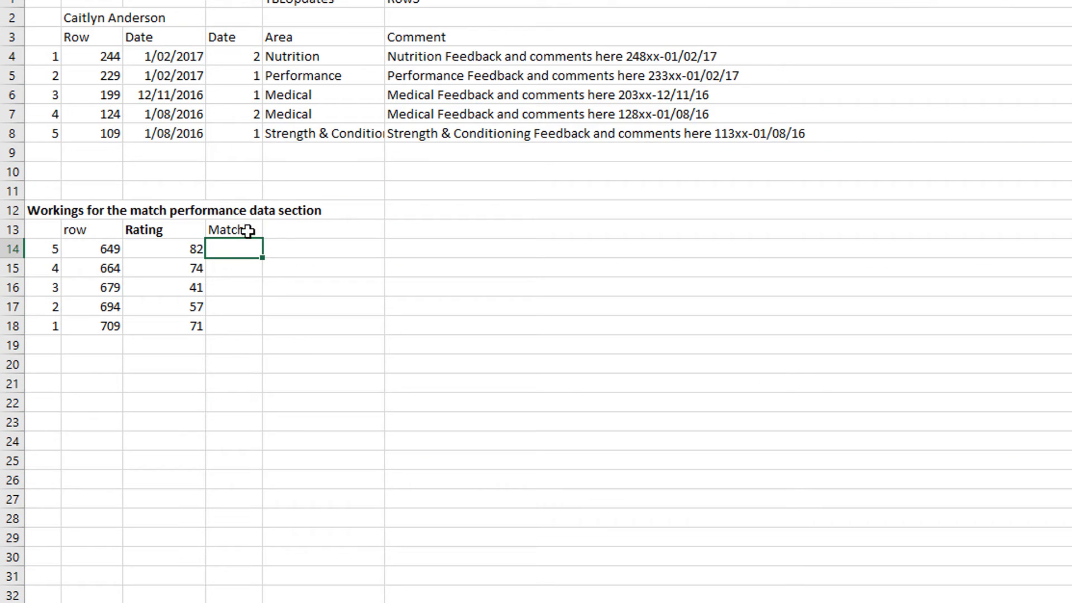
pyautogui.click(245, 230)
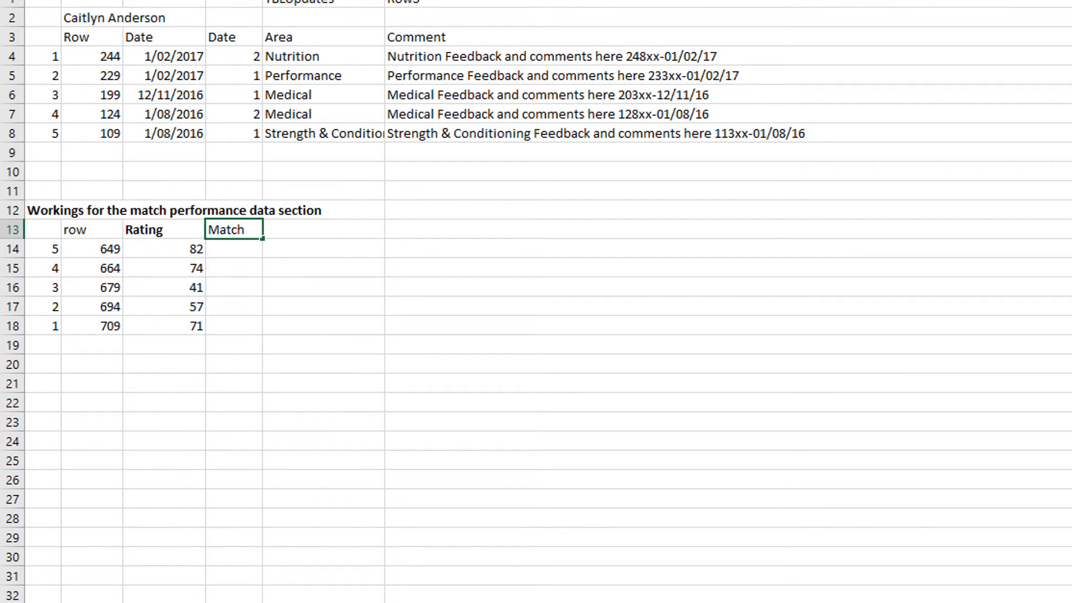
pyautogui.click(234, 249)
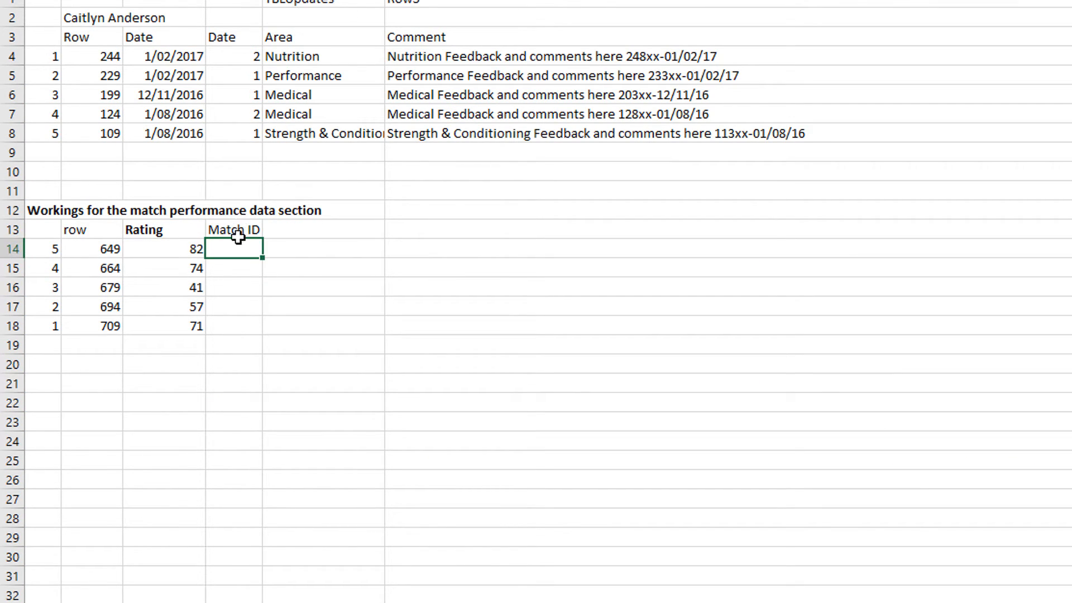
# Step: Copy the C14 formula into D14 and change it to =INDEX(TBLMatchStats[Match ID],B14)
pyautogui.click(184, 249)
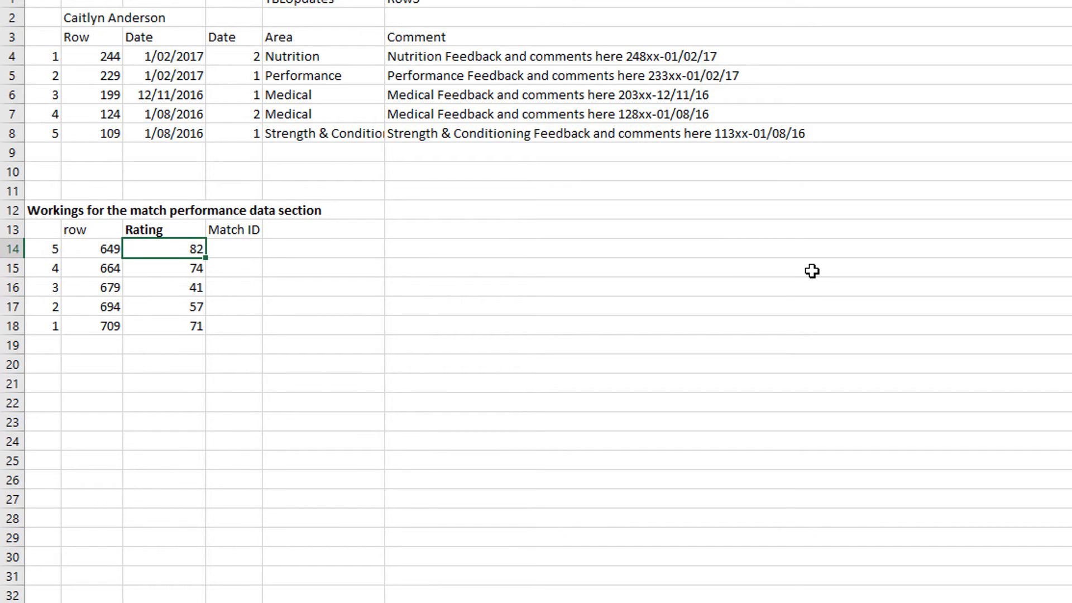
pyautogui.hotkey('ctrl', 'c')
pyautogui.click(250, 249)
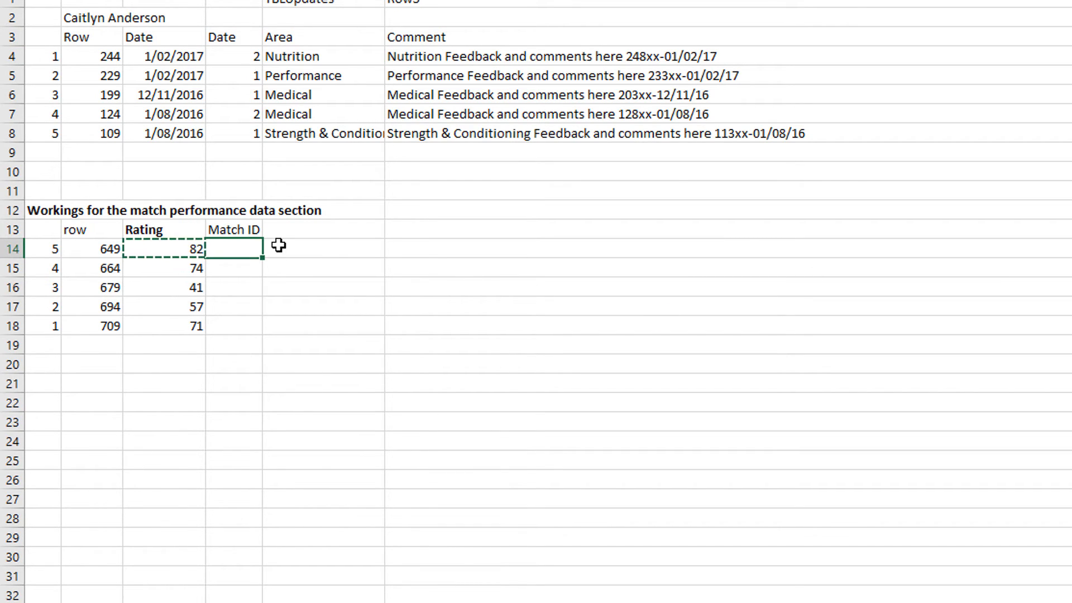
pyautogui.hotkey('ctrl', 'v')
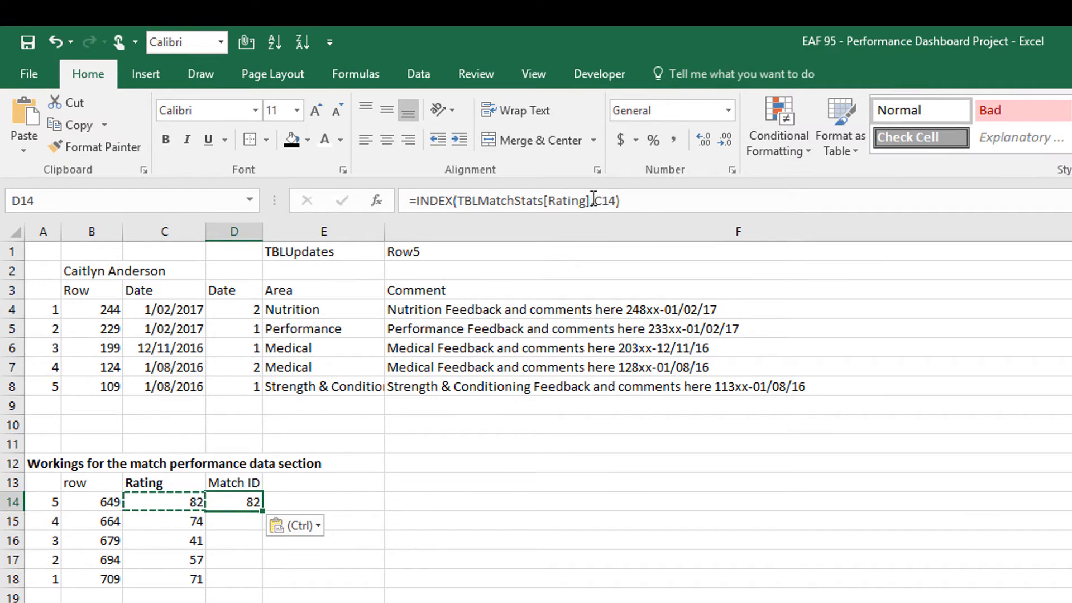
pyautogui.moveTo(587, 201); pyautogui.dragTo(549, 202)
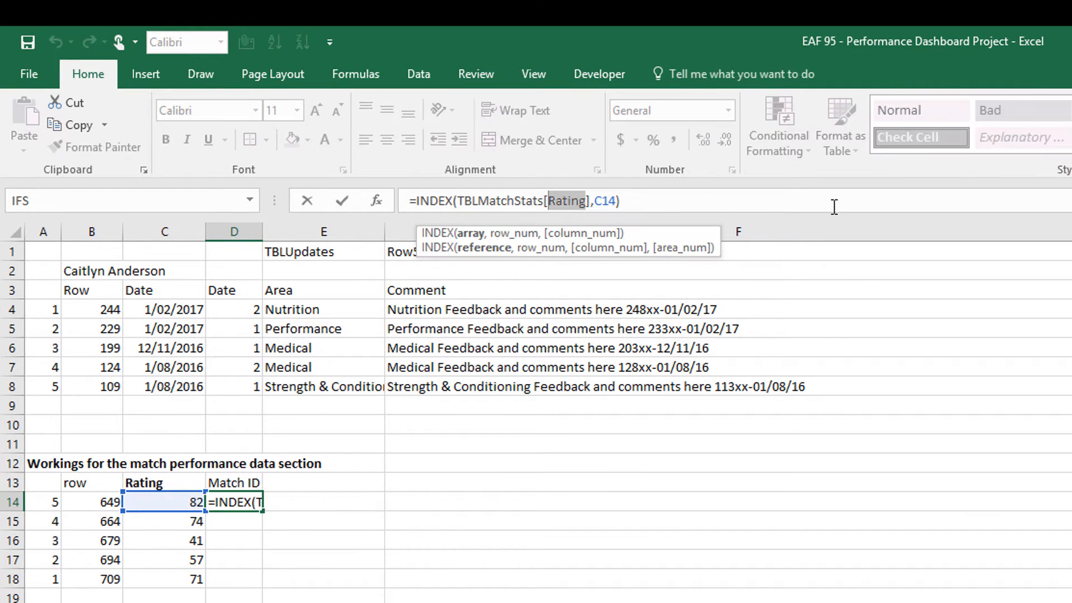
pyautogui.write('ma')
pyautogui.press('Tab')
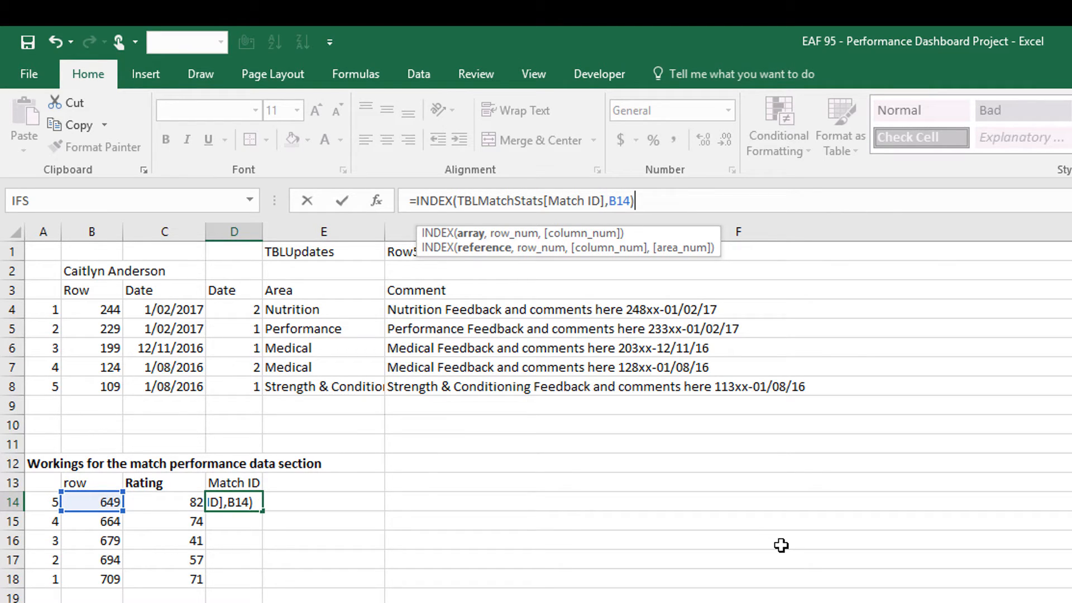
pyautogui.press('Return')
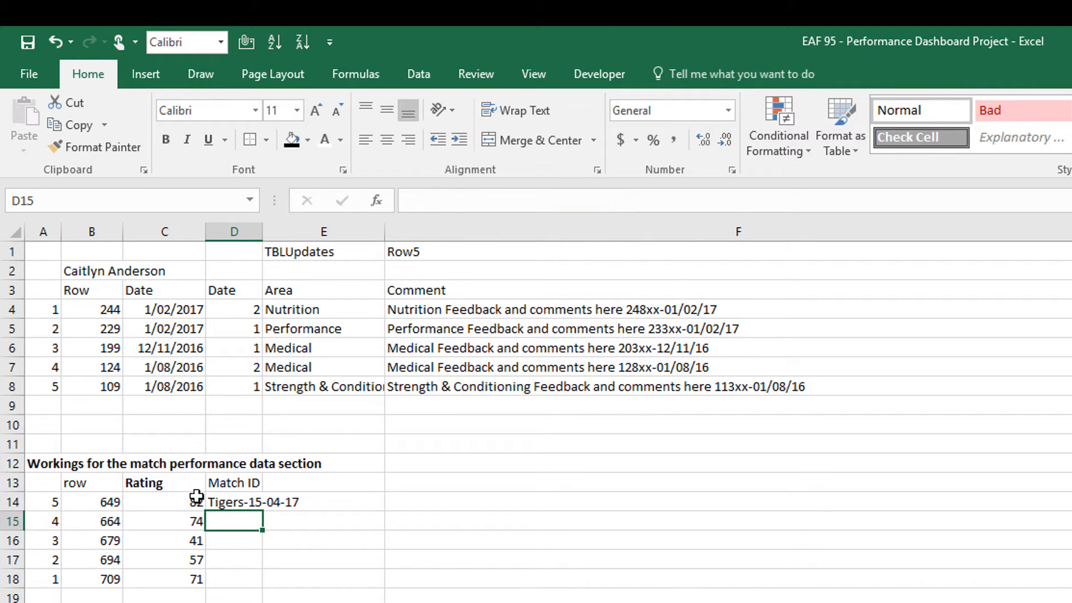
# Step: Fill the Match ID formula from D14 down through D18
pyautogui.click(238, 504)
pyautogui.doubleClick(262, 512)
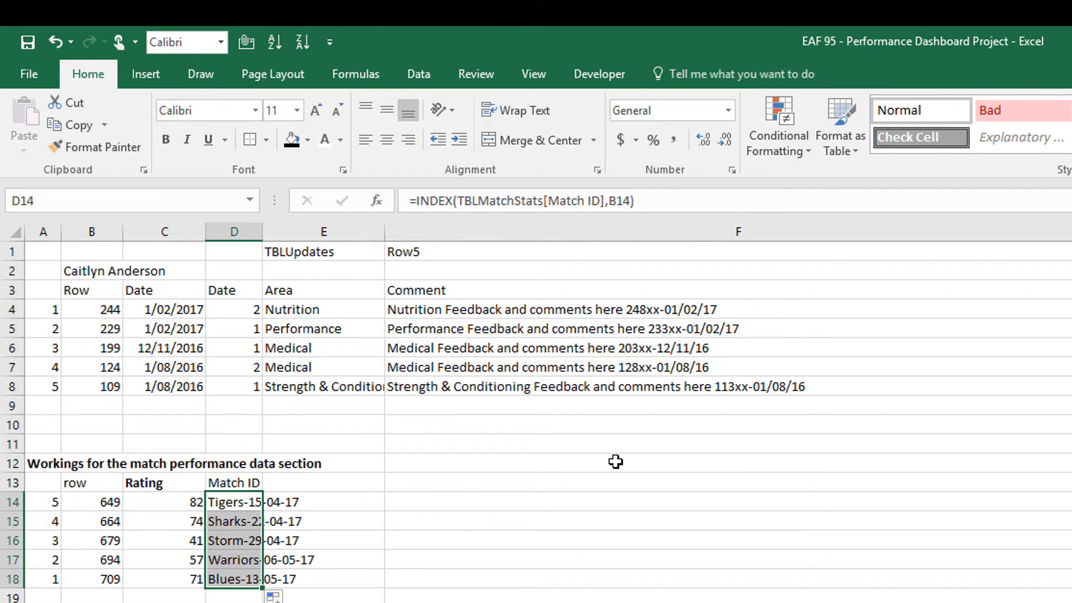
pyautogui.click(42, 602)
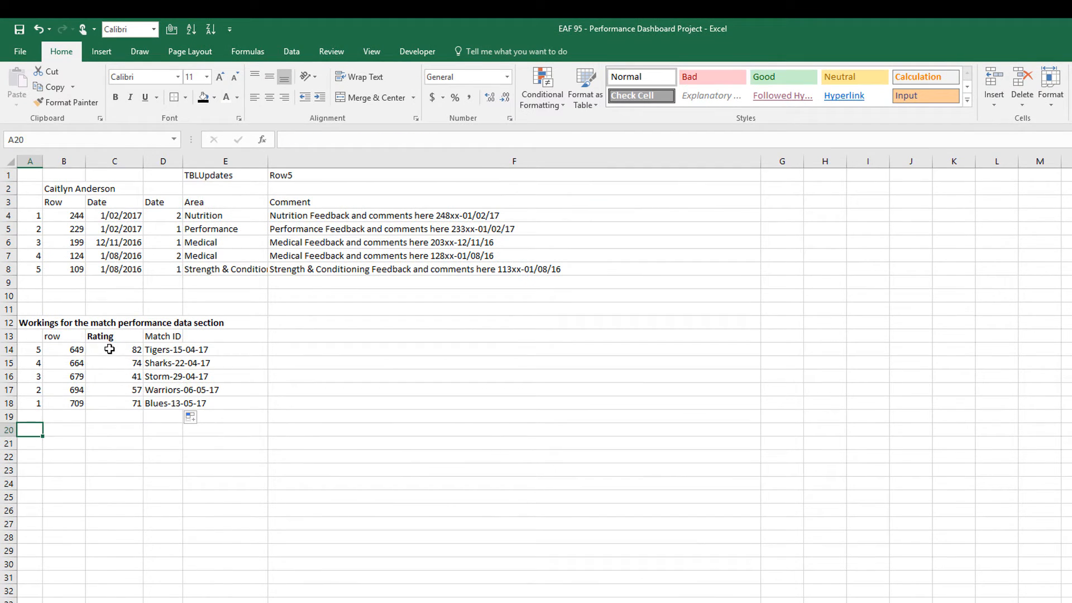
# Step: Insert a 2-D line chart of the ratings in C14:C18 and place it beside the match workings, starting around F10
pyautogui.moveTo(162, 502); pyautogui.dragTo(152, 576)
pyautogui.moveTo(106, 401); pyautogui.dragTo(106, 403)
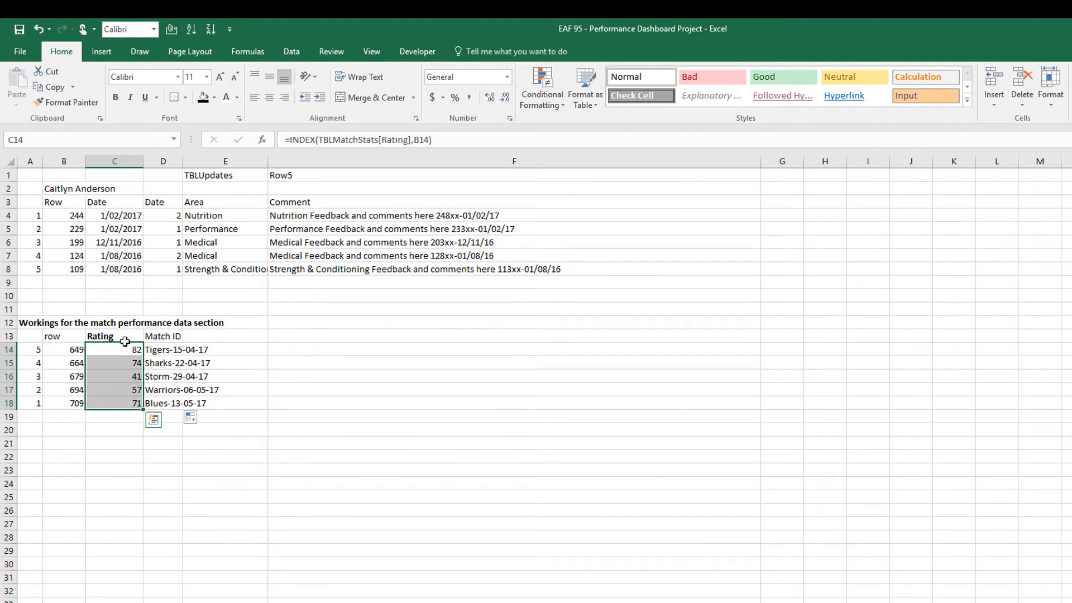
pyautogui.click(101, 51)
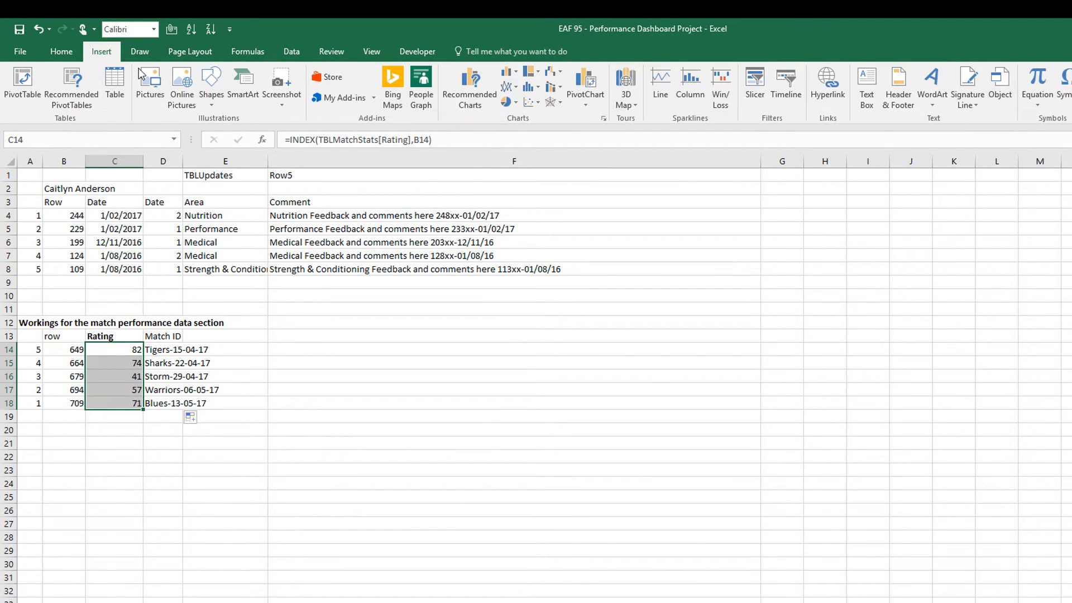
pyautogui.click(510, 88)
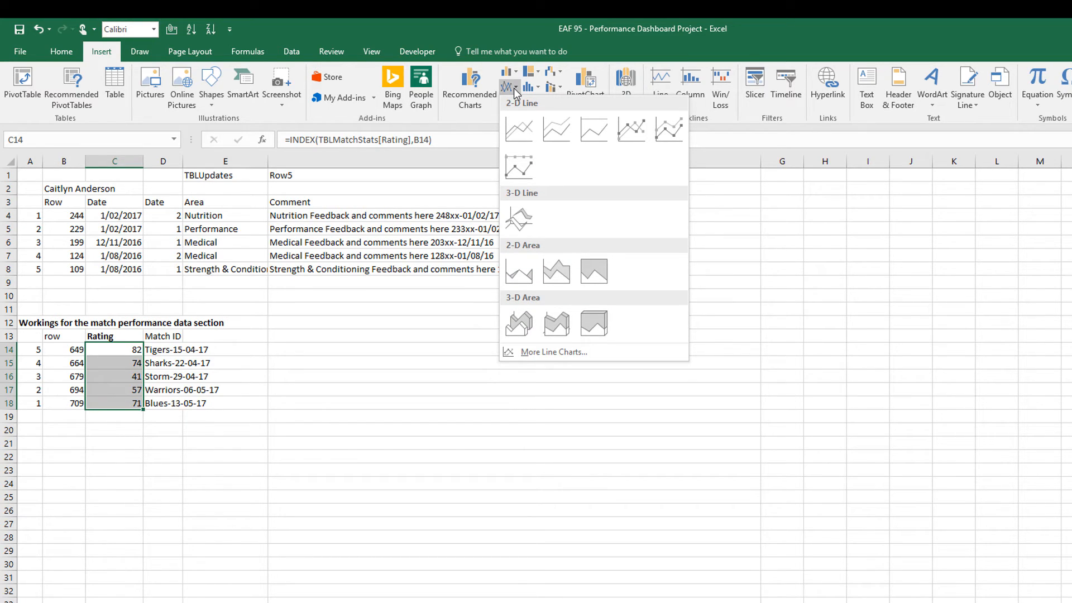
pyautogui.click(519, 129)
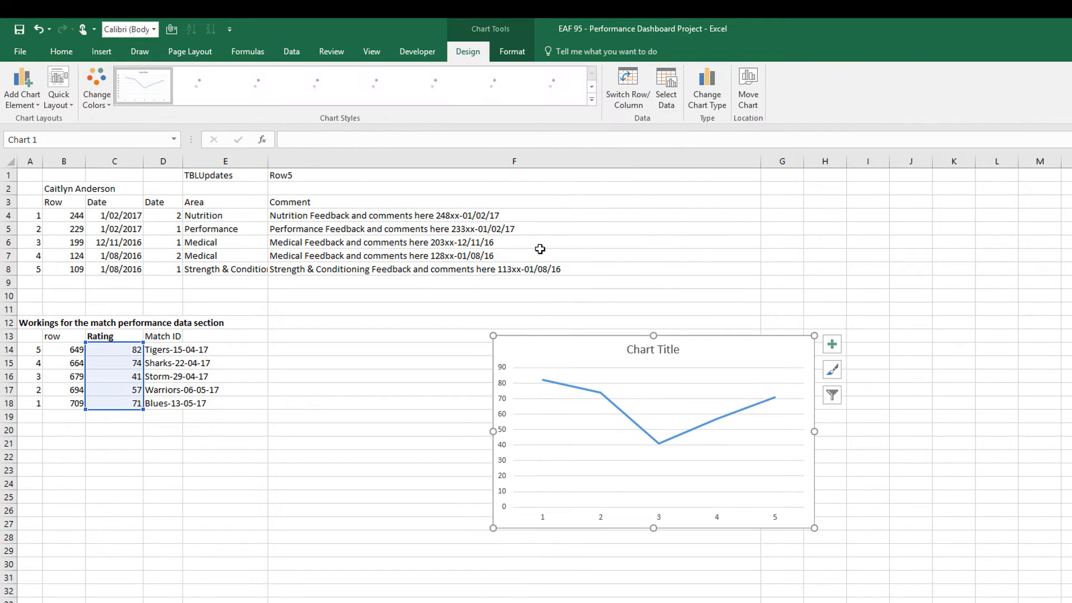
pyautogui.moveTo(515, 343); pyautogui.dragTo(289, 297)
# Step: Set the chart's vertical axis maximum to 100 and its major unit to 20
pyautogui.rightClick(284, 359)
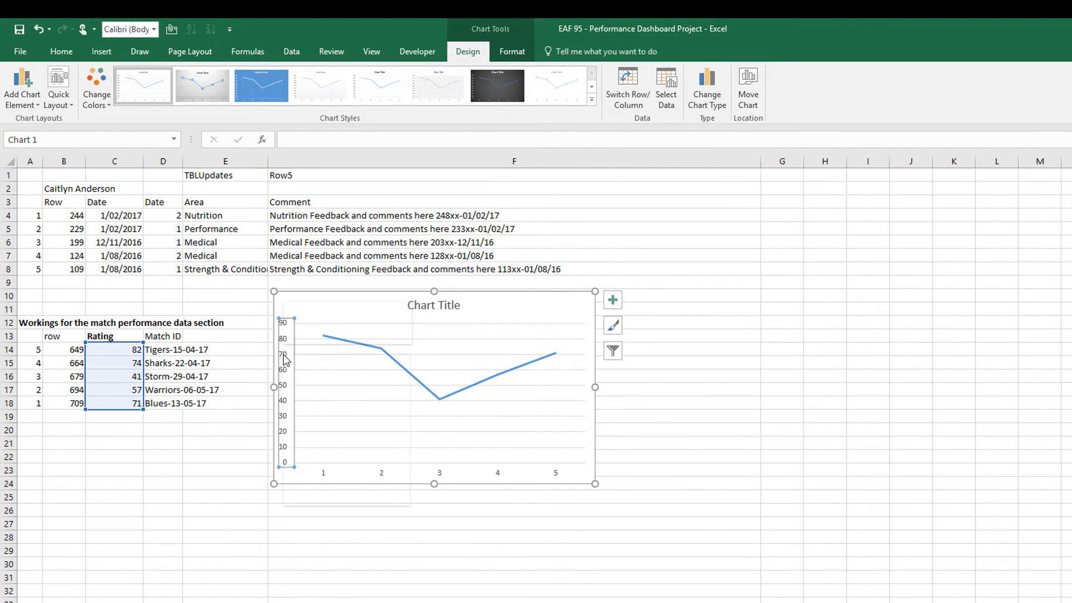
pyautogui.click(330, 496)
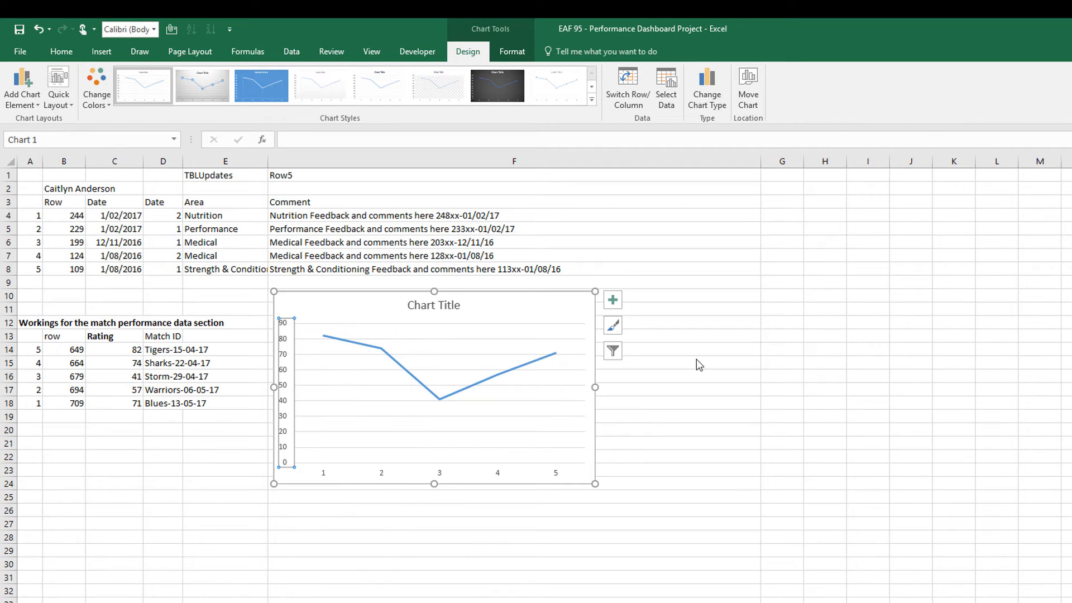
pyautogui.click(932, 216)
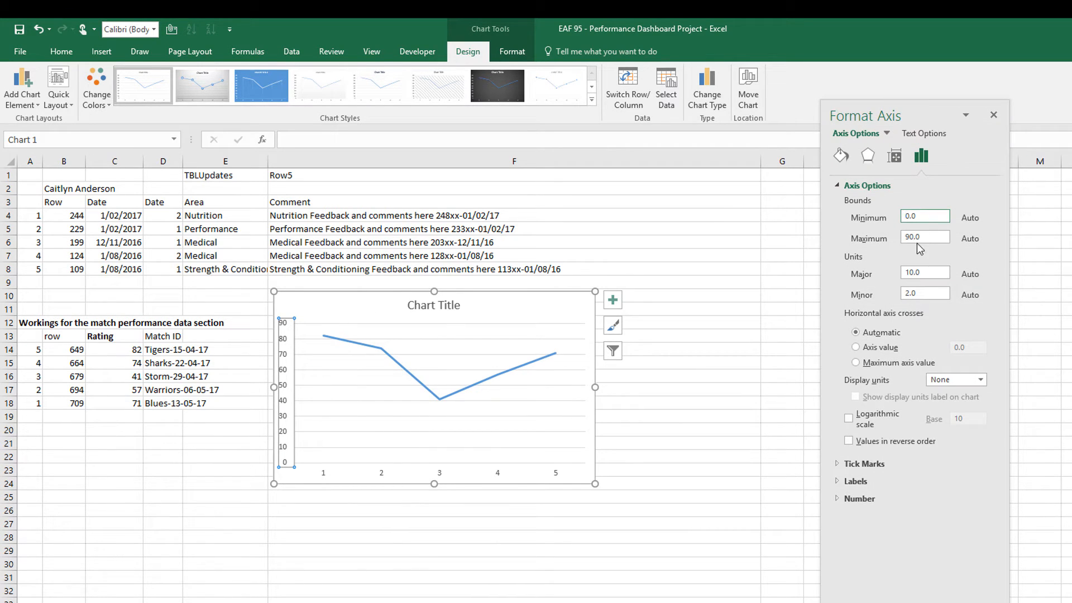
pyautogui.click(921, 237)
pyautogui.moveTo(909, 272); pyautogui.dragTo(981, 268)
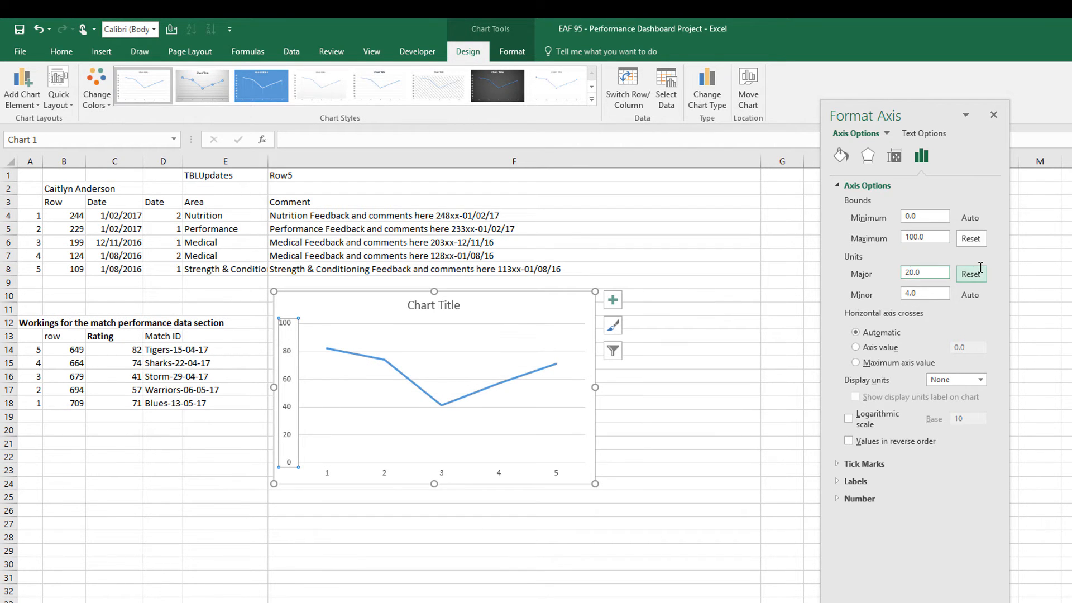
# Step: Use the match IDs in D14:D18 as the line chart's horizontal axis labels and widen the chart to nearly column F's far edge
pyautogui.click(442, 473)
pyautogui.rightClick(441, 473)
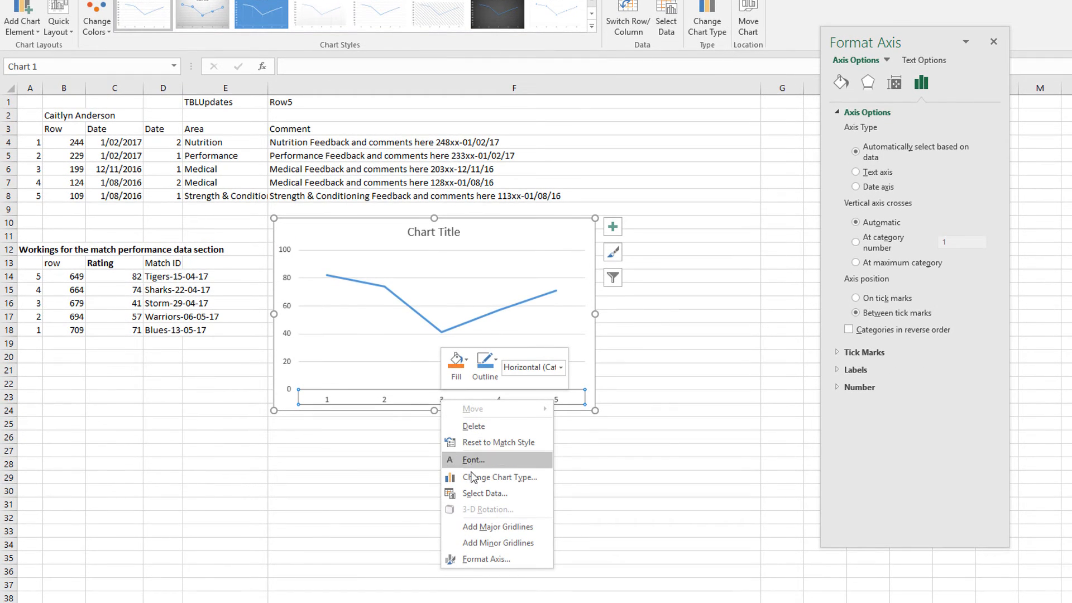
pyautogui.click(481, 492)
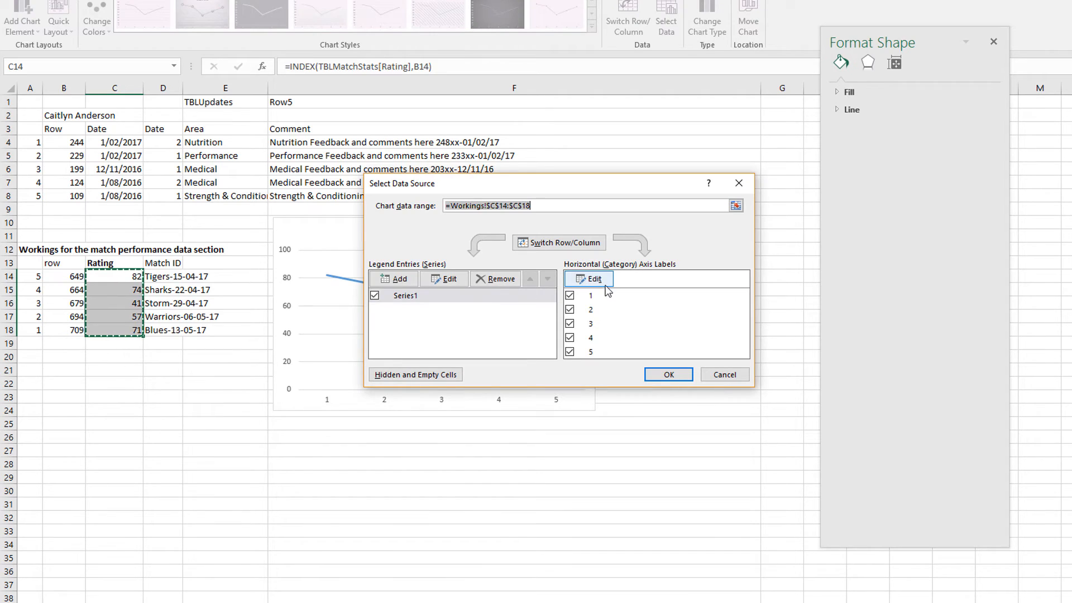
pyautogui.click(590, 278)
pyautogui.moveTo(163, 276); pyautogui.dragTo(163, 329)
pyautogui.click(575, 304)
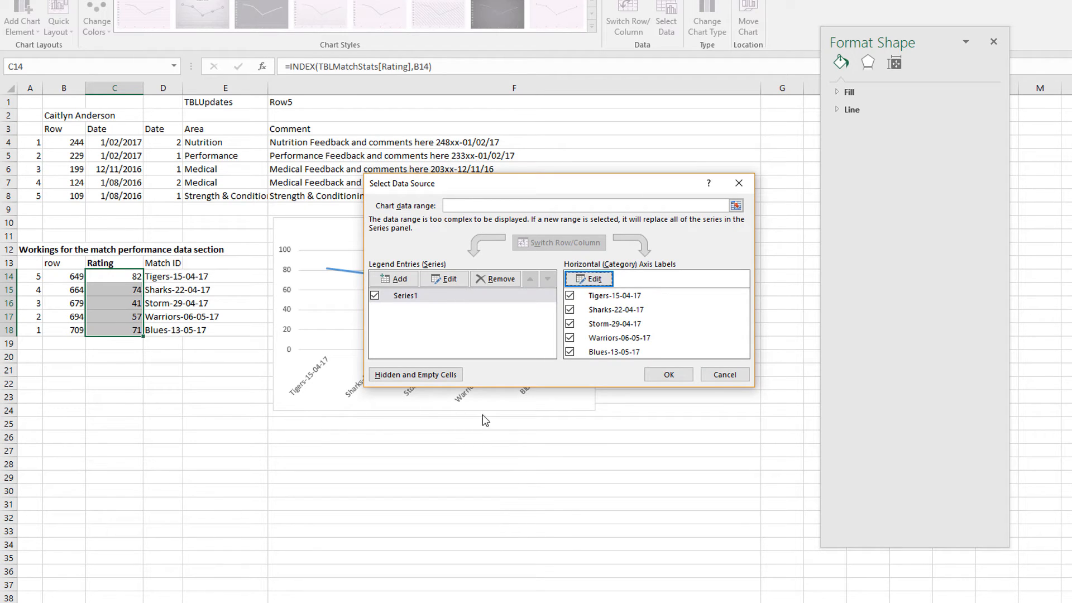
pyautogui.click(668, 375)
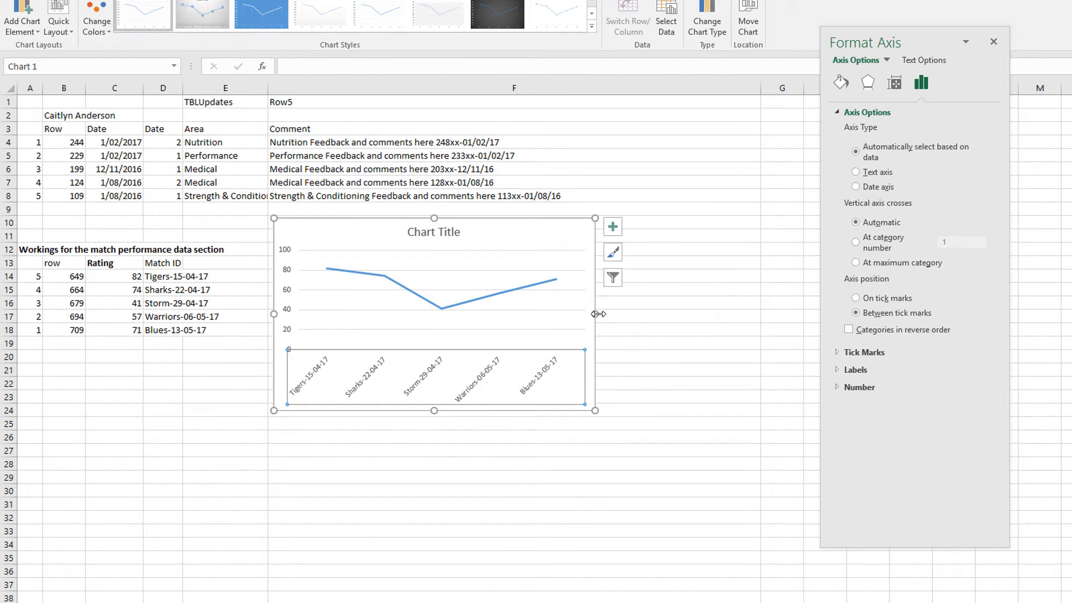
pyautogui.moveTo(597, 314); pyautogui.dragTo(743, 316)
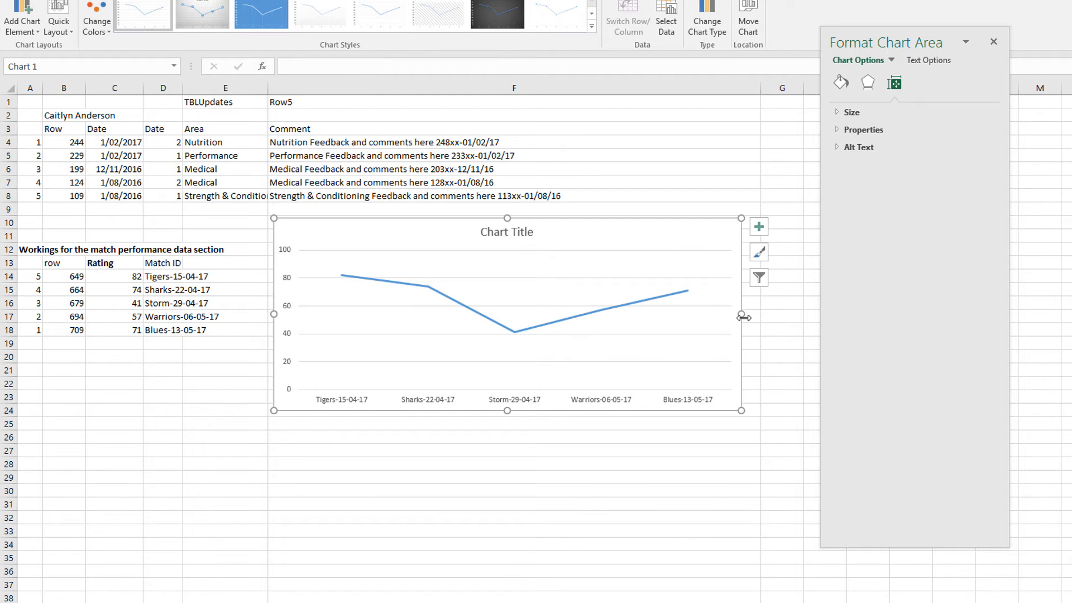
pyautogui.moveTo(402, 220)
pyautogui.mouseDown()
pyautogui.moveTo(406, 240)
pyautogui.moveTo(406, 230)
pyautogui.mouseUp()
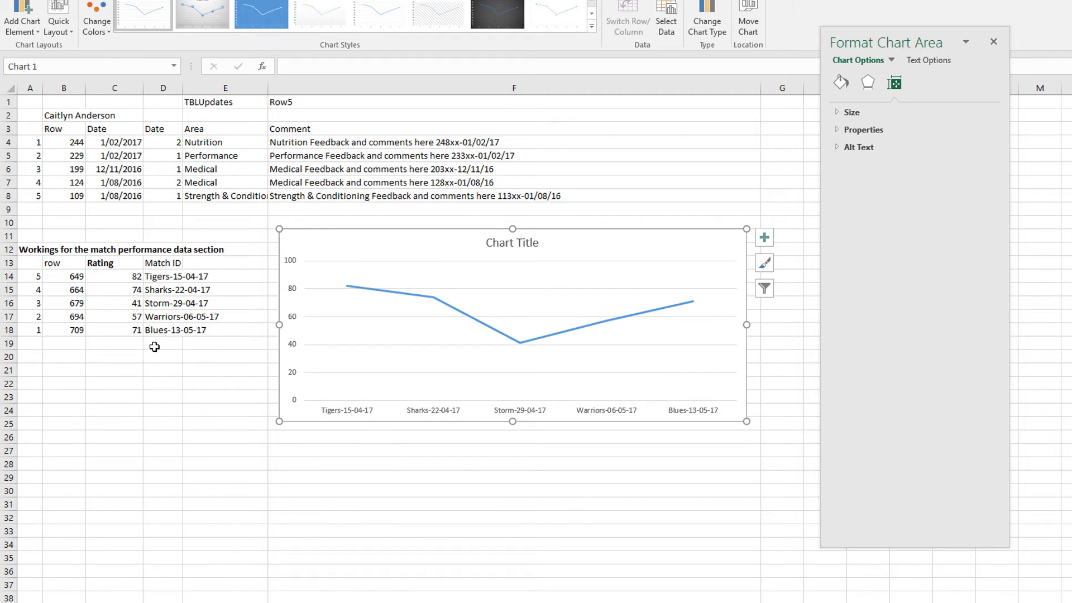
# Step: Enter the title formula ="Match Performance Rating: " & B2 in cell A20 of the Workings sheet
pyautogui.click(38, 356)
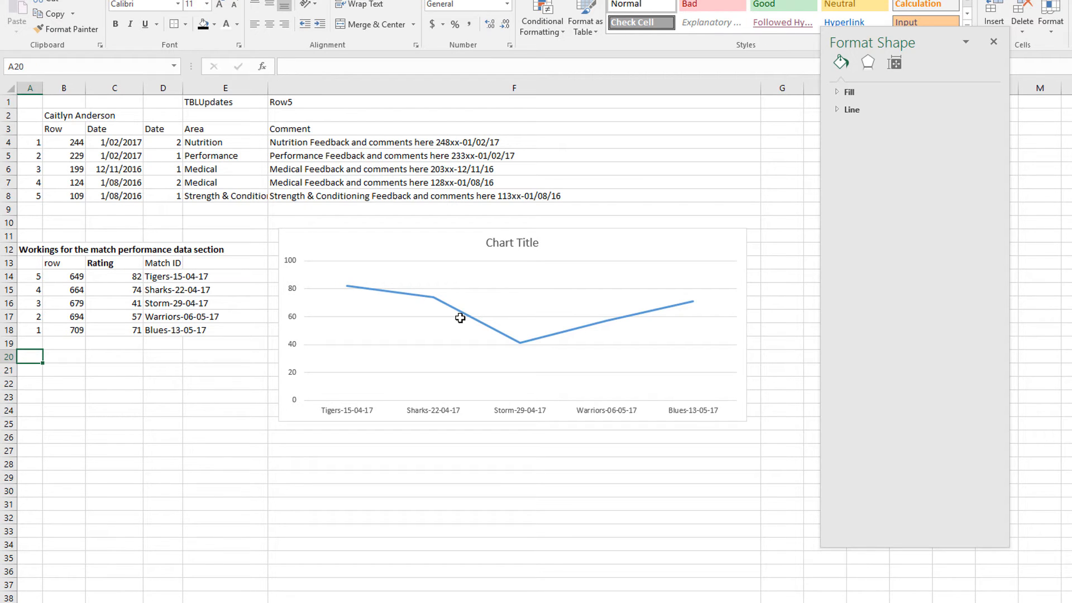
pyautogui.write('="Match Performance Rating: " &')
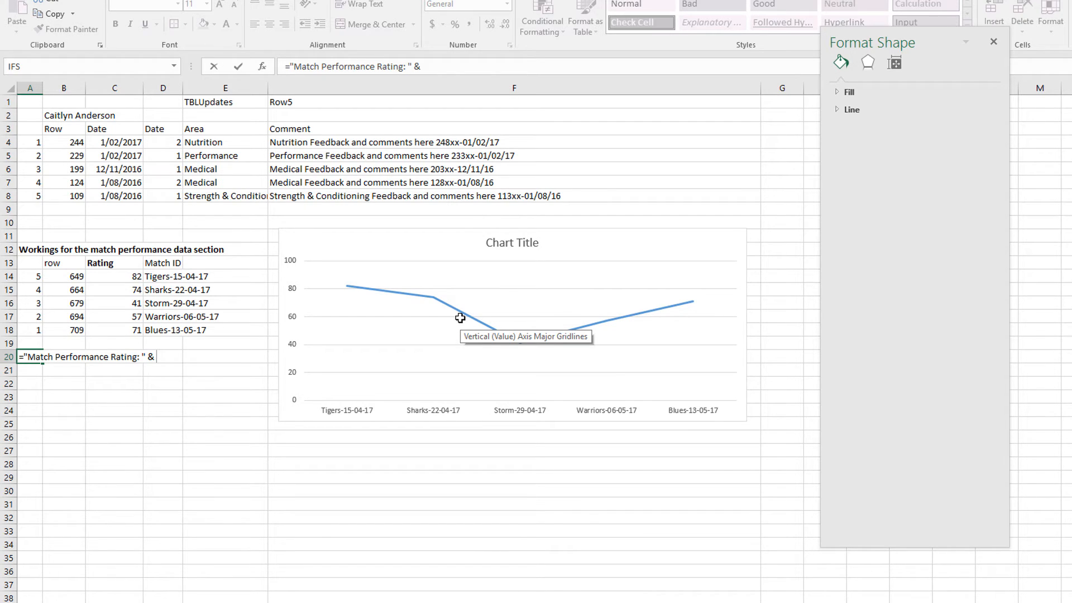
pyautogui.click(55, 115)
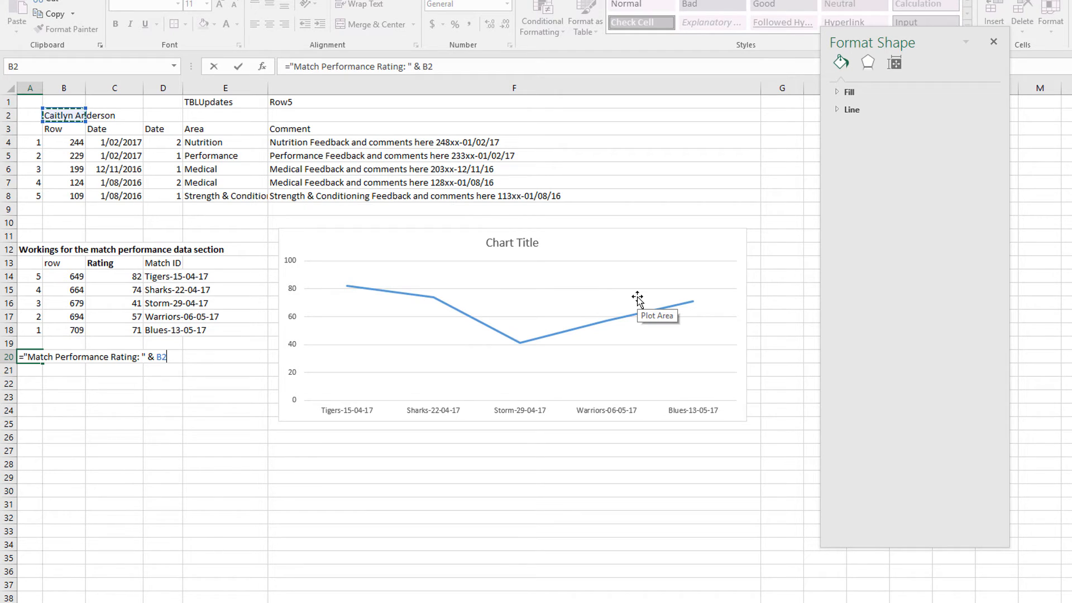
pyautogui.press('Return')
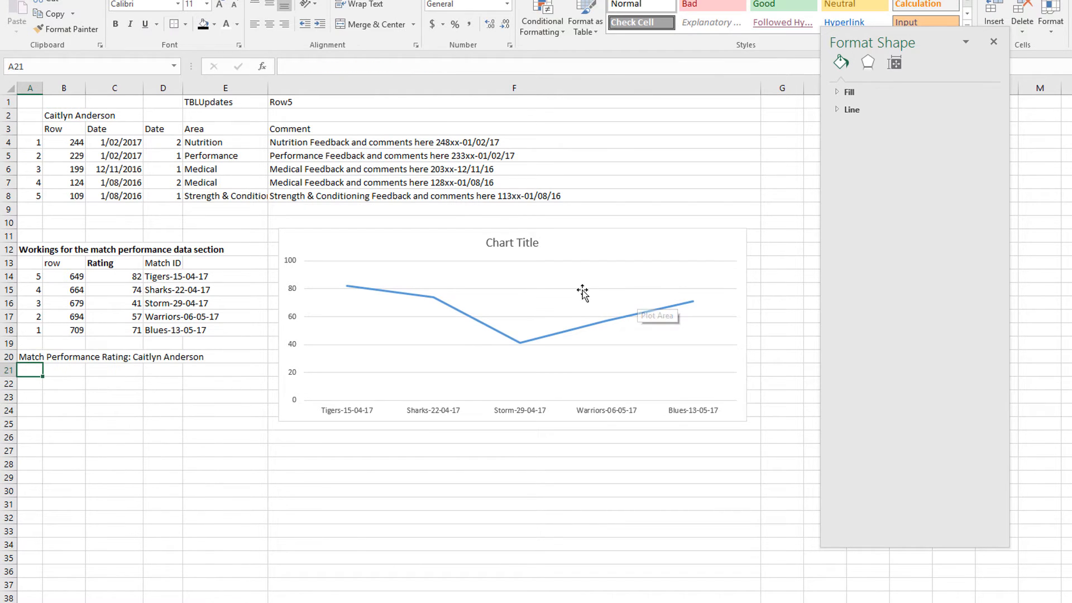
# Step: Link the chart title to cell A20 with =Workings!$A$20
pyautogui.click(512, 244)
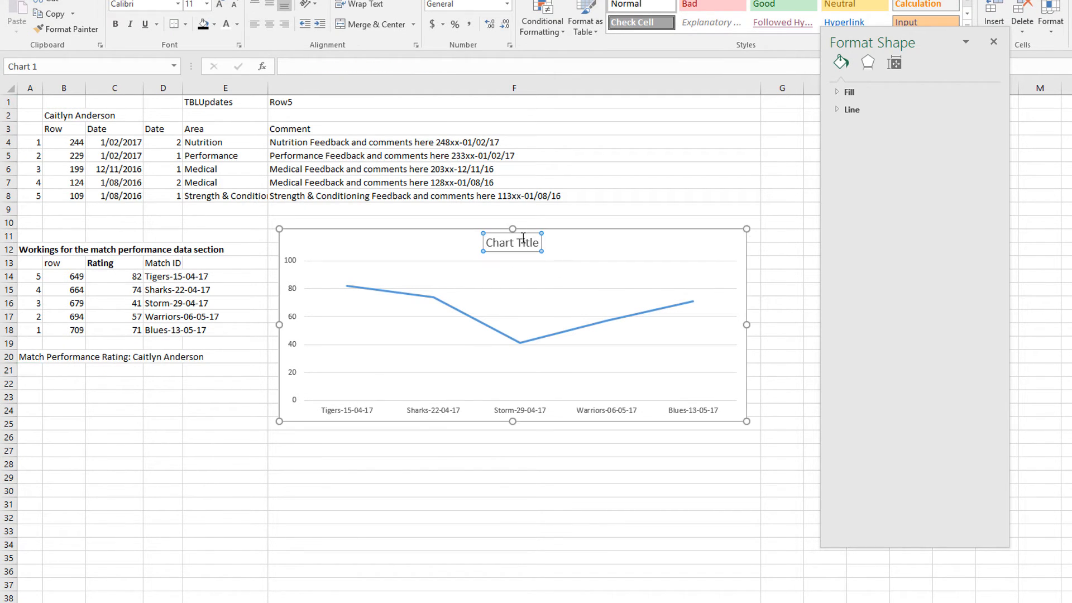
pyautogui.click(307, 70)
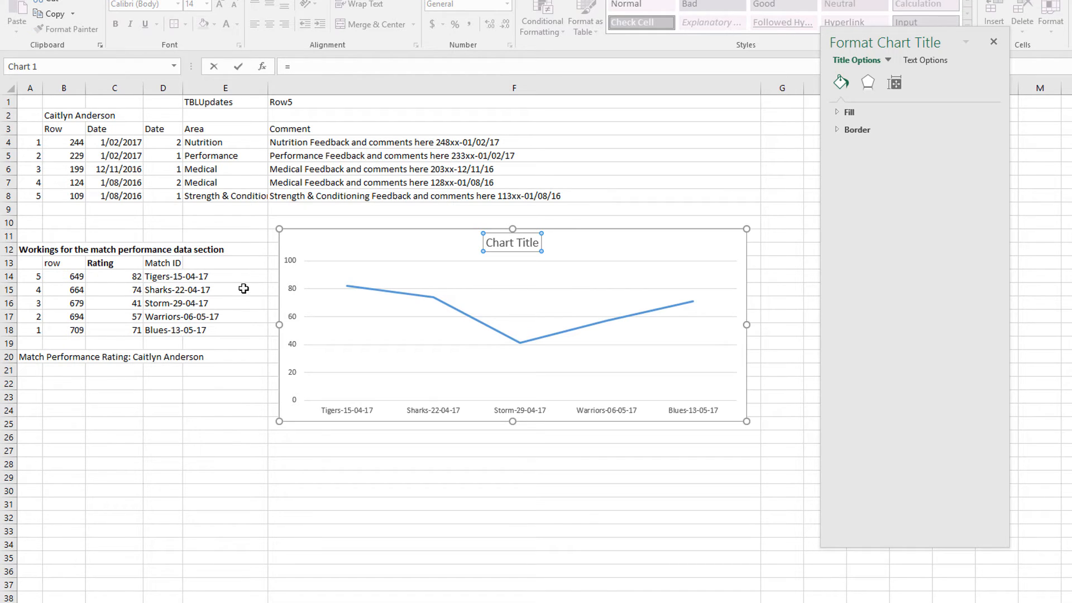
pyautogui.write('=')
pyautogui.click(24, 356)
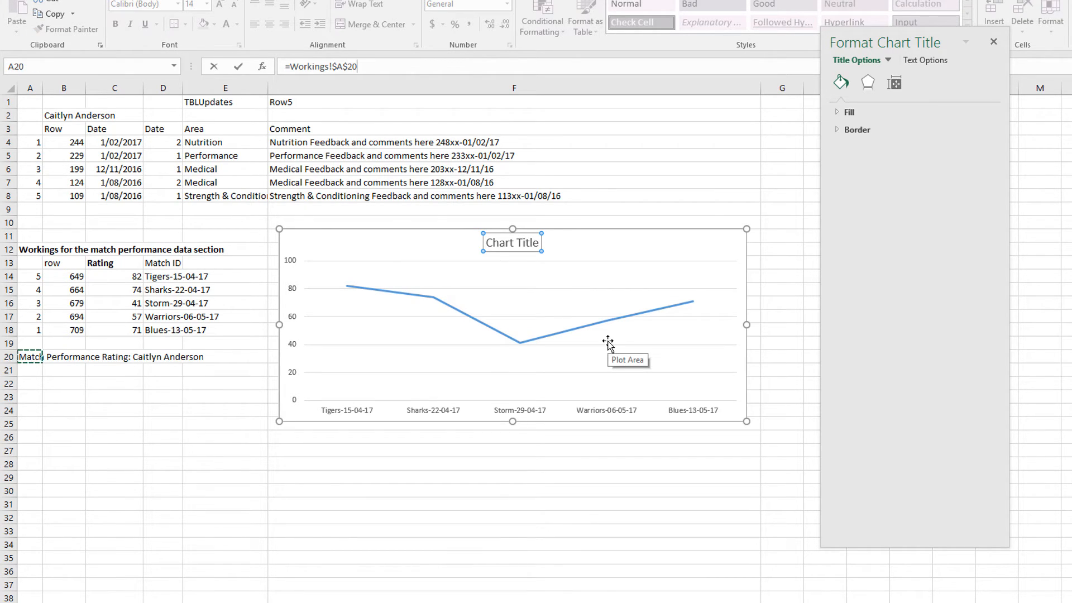
pyautogui.press('Return')
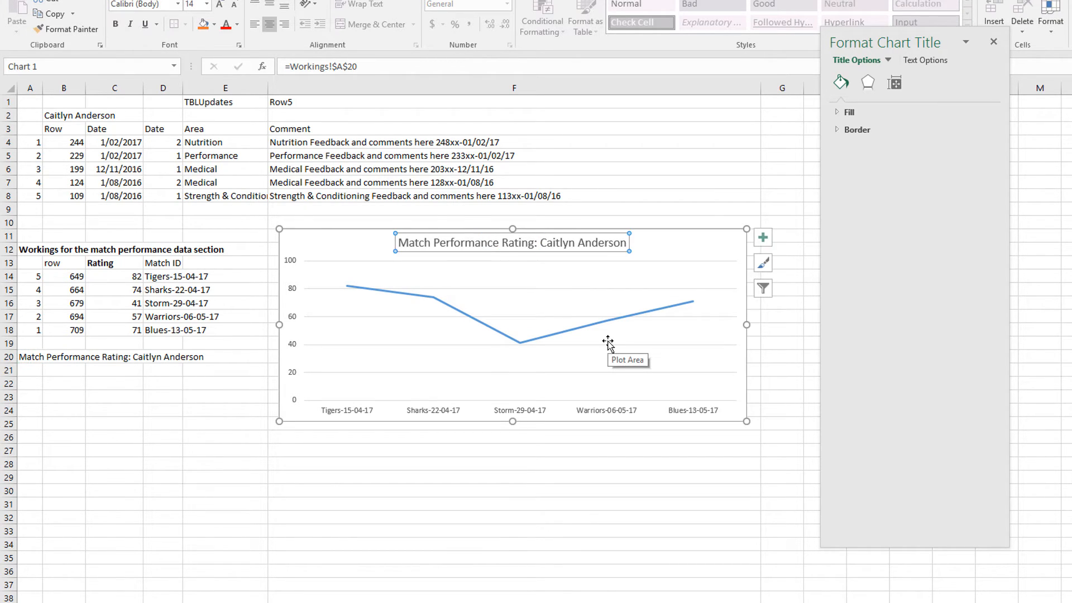
# Step: Move the chart to the dashboard sheet at A15, below the Match Performance heading, and narrow it to end at column J
pyautogui.rightClick(340, 237)
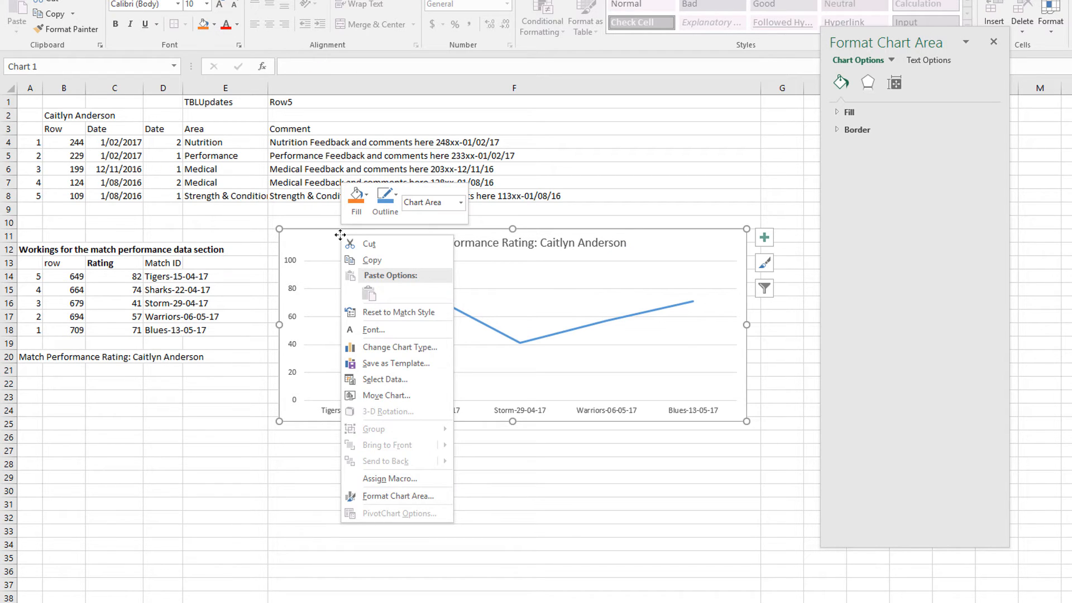
pyautogui.click(359, 244)
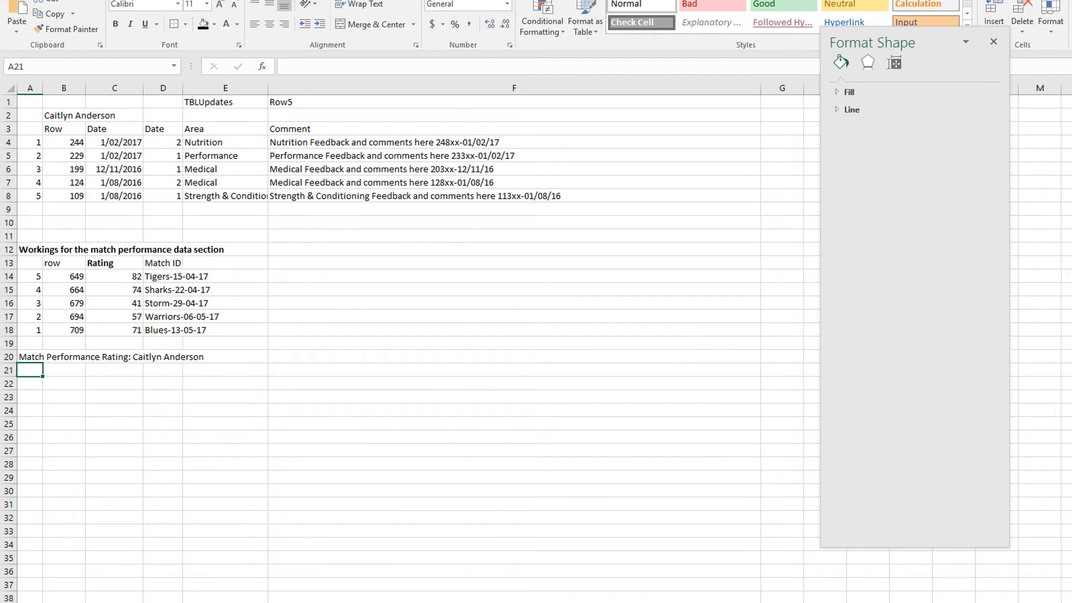
pyautogui.click(128, 602)
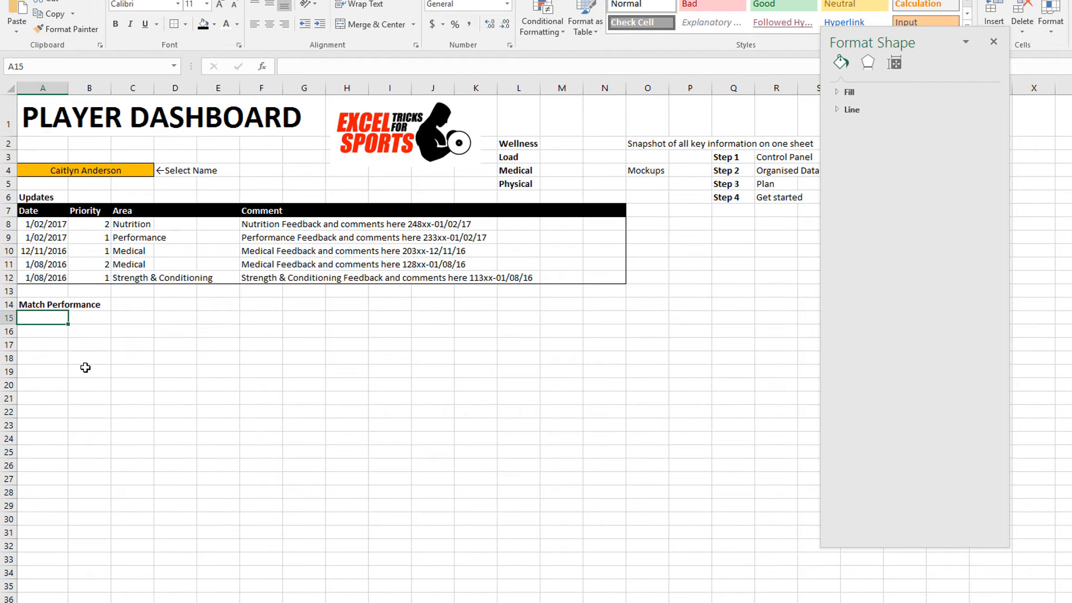
pyautogui.hotkey('ctrl', 'v')
pyautogui.moveTo(82, 320)
pyautogui.mouseDown()
pyautogui.moveTo(91, 329)
pyautogui.moveTo(84, 316)
pyautogui.mouseUp()
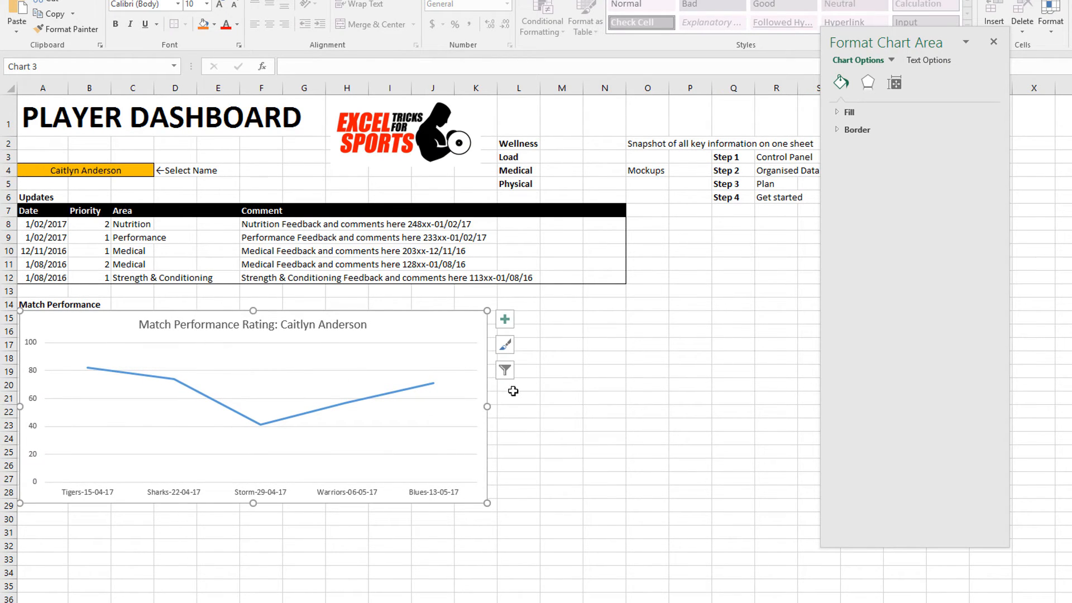
pyautogui.moveTo(487, 407); pyautogui.dragTo(454, 407)
pyautogui.click(522, 419)
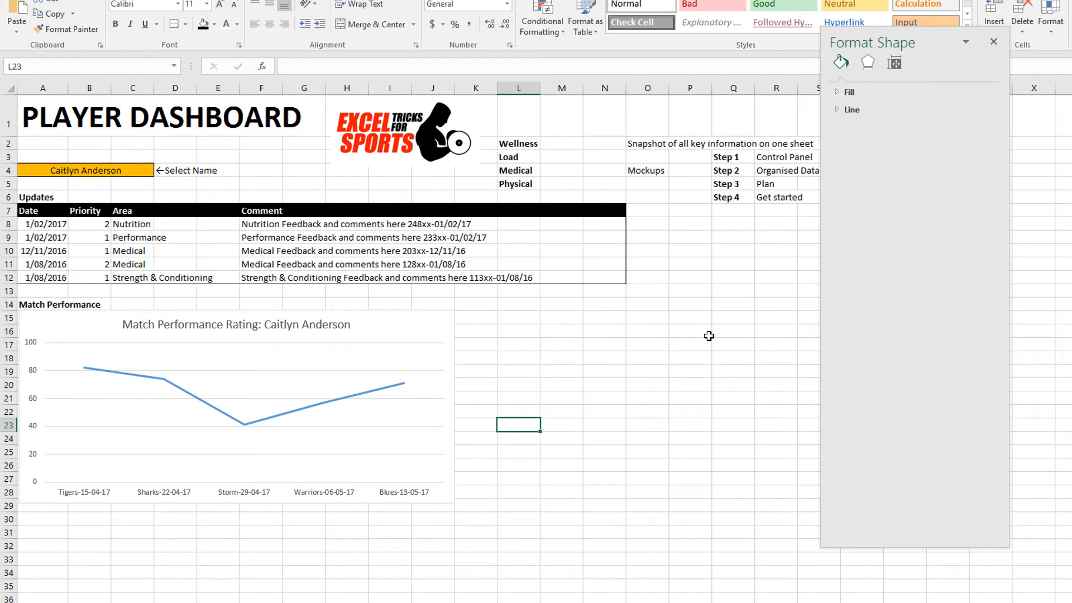
pyautogui.moveTo(476, 318)
pyautogui.mouseDown()
pyautogui.moveTo(483, 335)
pyautogui.moveTo(598, 411)
pyautogui.moveTo(598, 505)
pyautogui.moveTo(604, 495)
pyautogui.mouseUp()
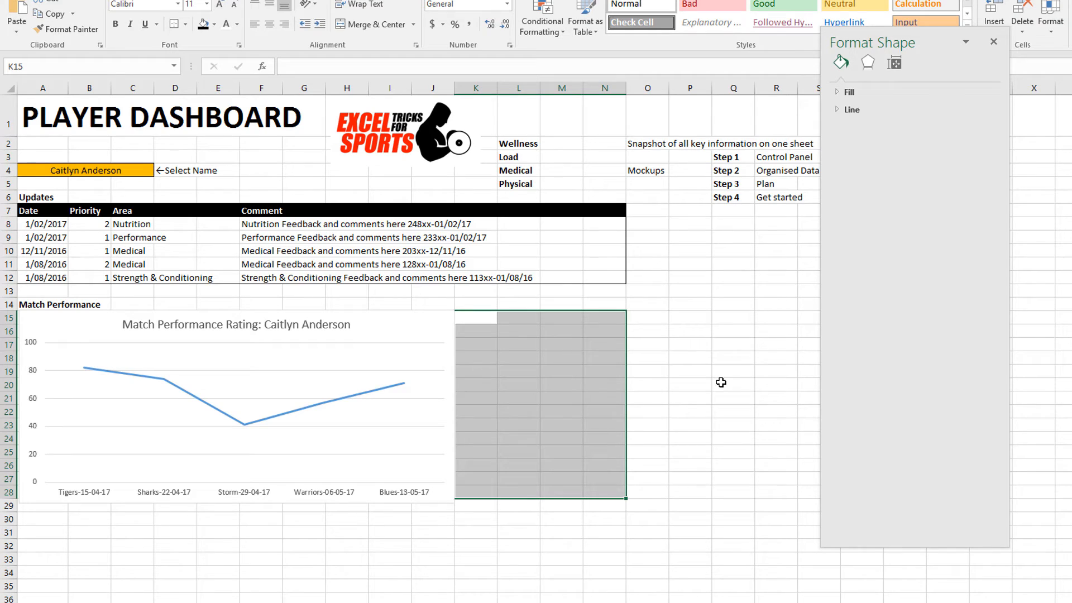
pyautogui.moveTo(464, 315); pyautogui.dragTo(608, 350)
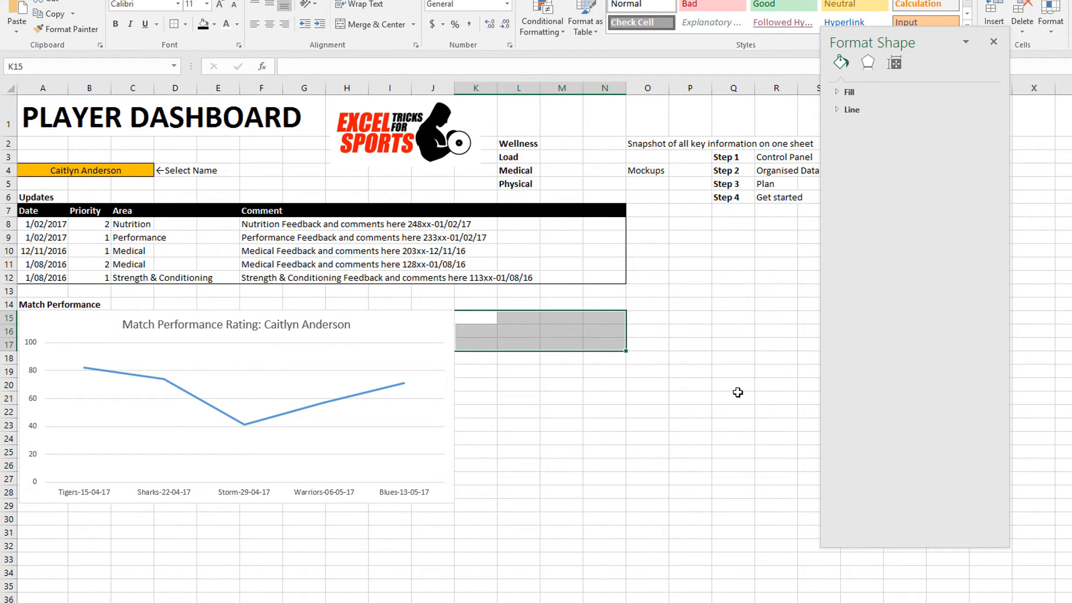
pyautogui.click(485, 372)
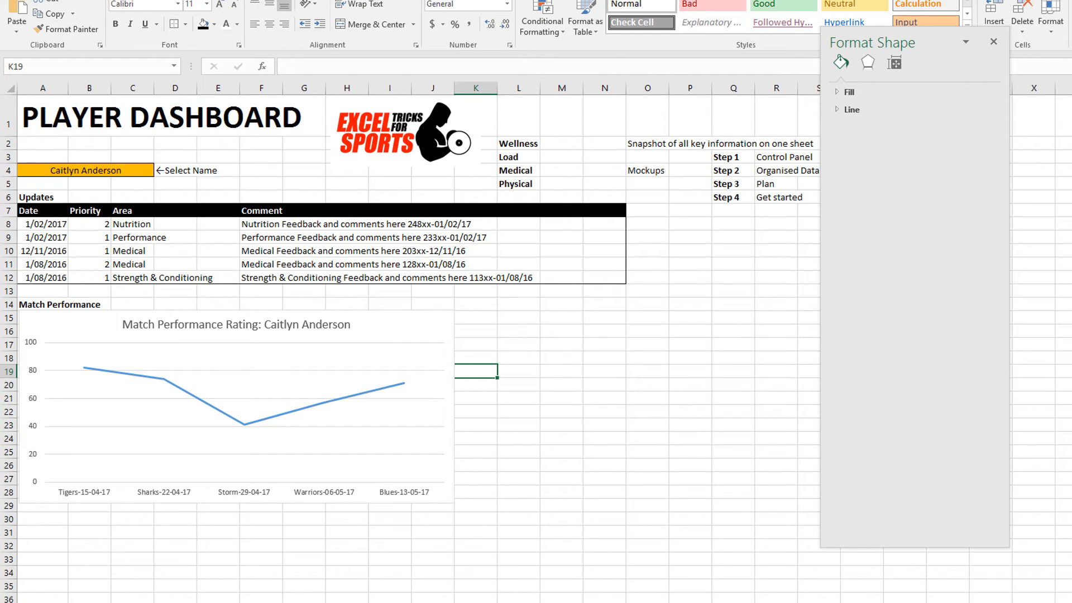
# Step: Narrow column F on the Workings sheet to roughly the width of the neighbouring columns and select cell F13
pyautogui.hotkey('ctrl', 'pagedown')
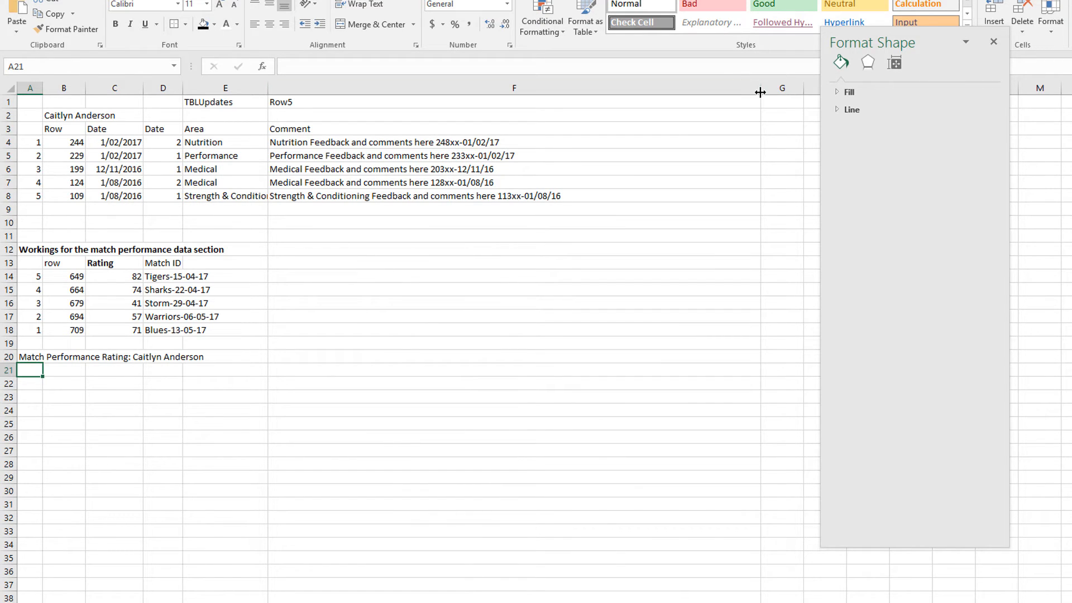
pyautogui.moveTo(761, 88); pyautogui.dragTo(316, 97)
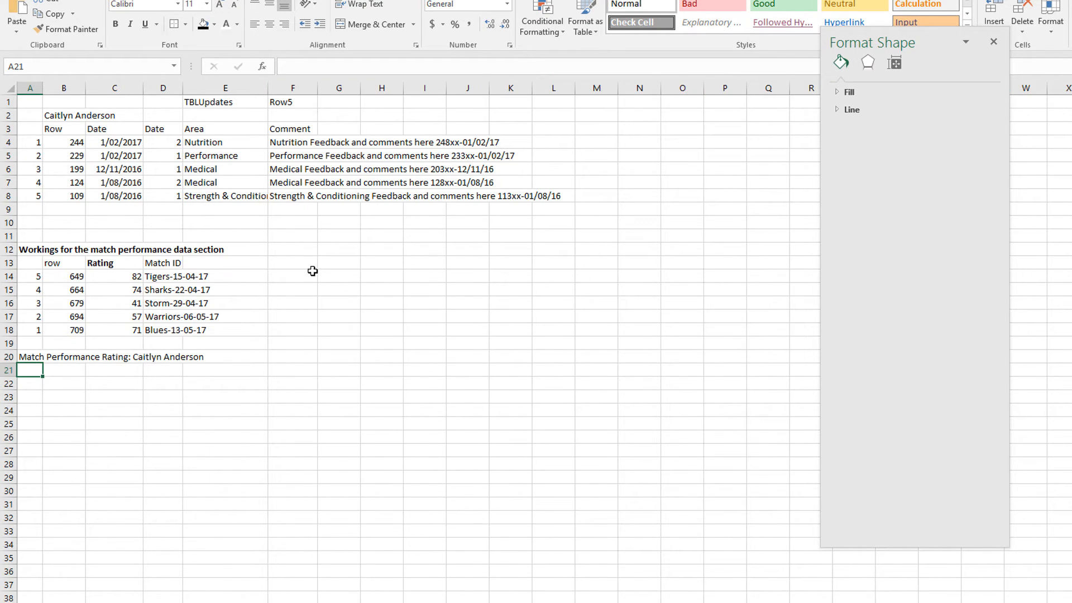
pyautogui.click(295, 266)
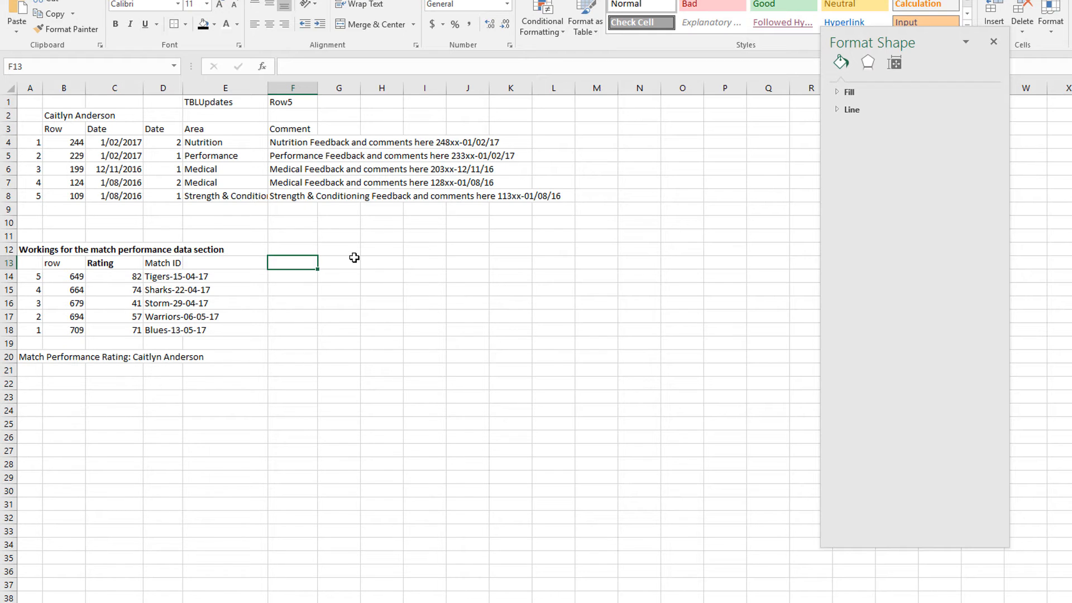
# Step: Copy the Shots to Errors headers from the match performance data table, paste them as values into F13:J13 of Workings, and make them bold
pyautogui.click(581, 602)
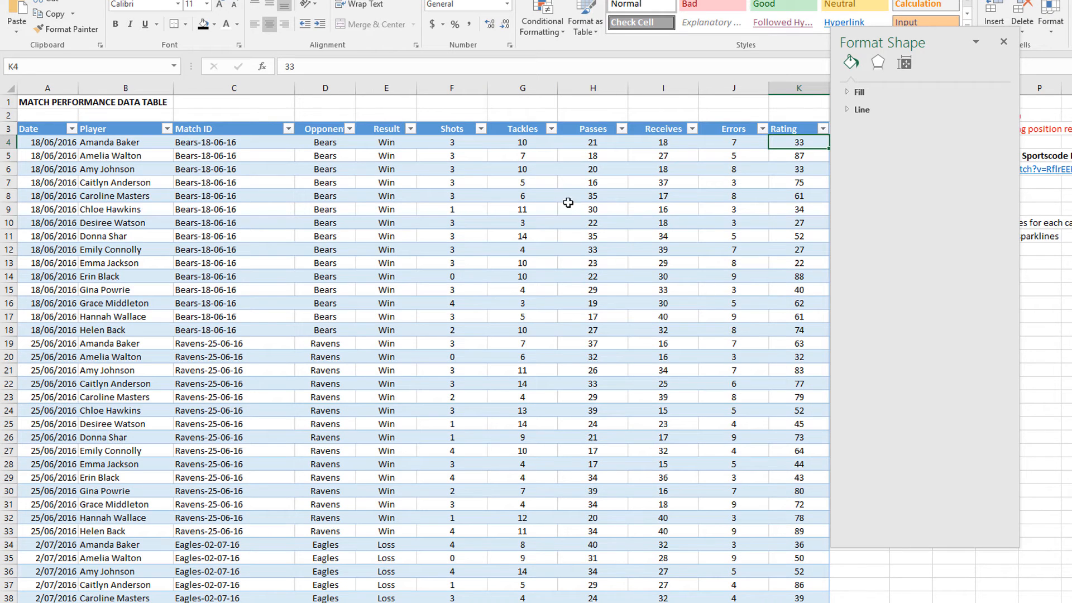
pyautogui.moveTo(442, 128); pyautogui.dragTo(711, 129)
pyautogui.hotkey('ctrl', 'c')
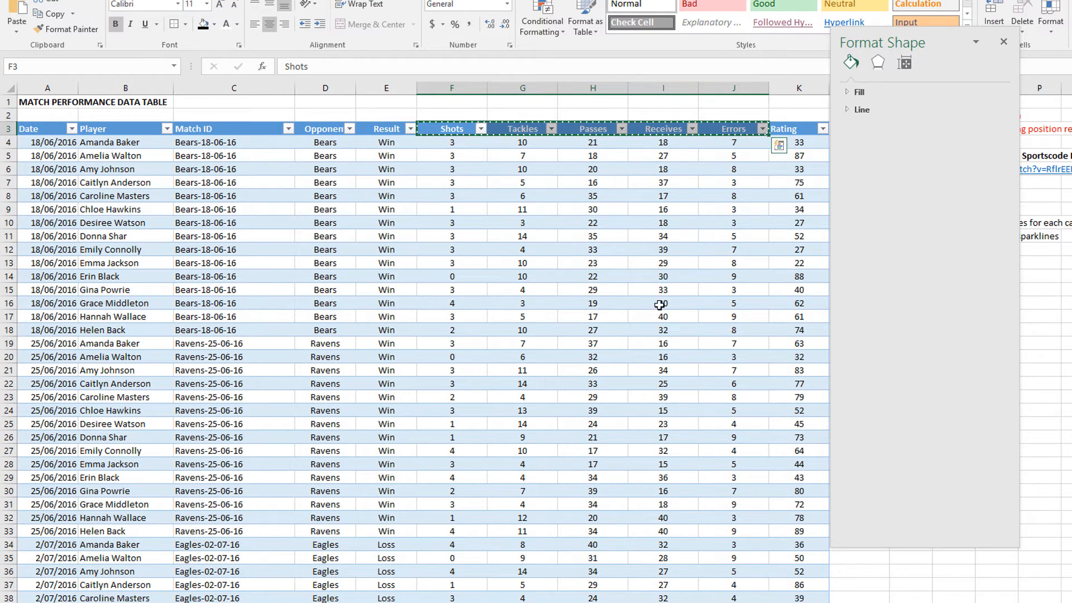
pyautogui.click(315, 601)
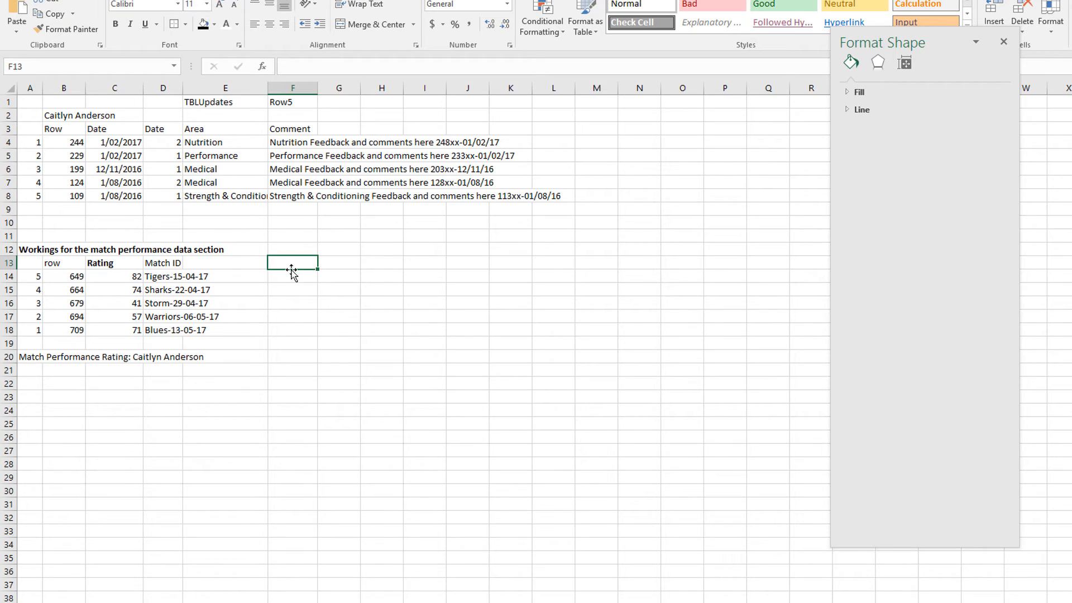
pyautogui.click(16, 34)
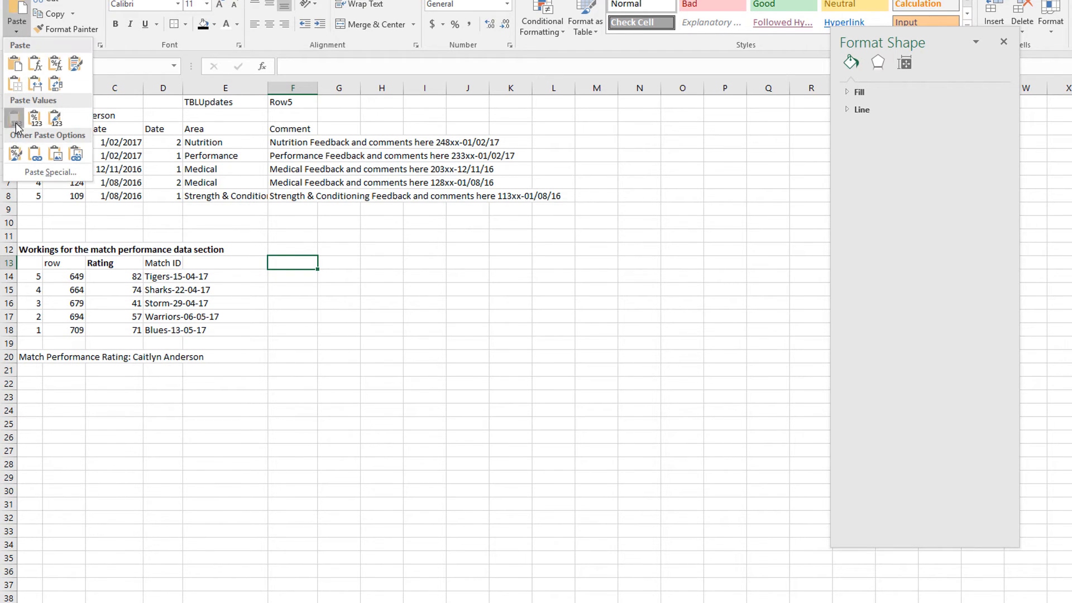
pyautogui.click(13, 113)
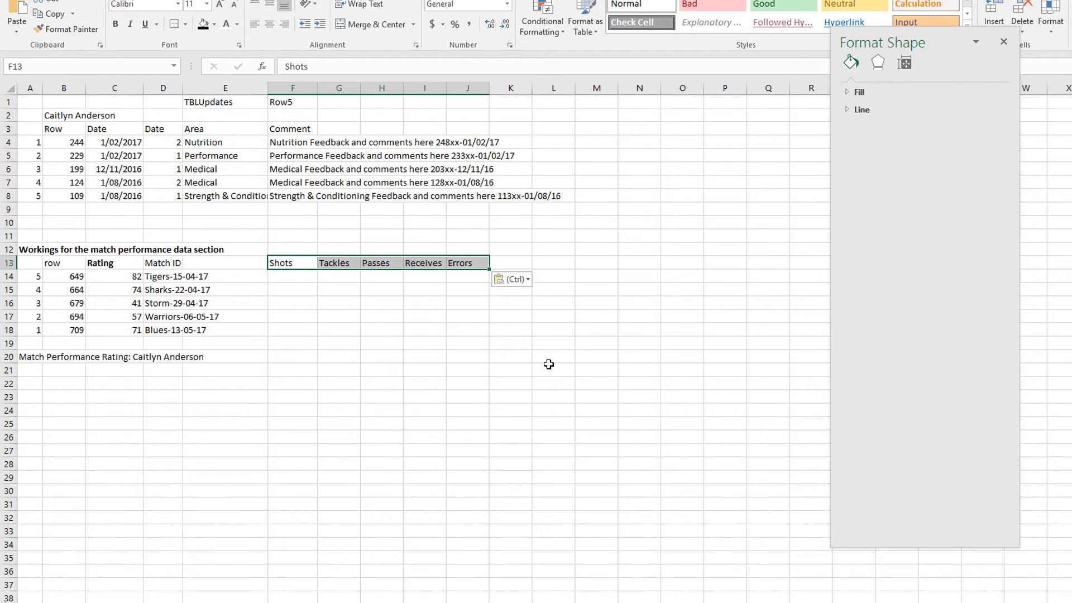
pyautogui.click(115, 24)
# Step: Copy the C14 formula text into F14 and change it to =INDEX(TBLMatchStats[Shots],B14)
pyautogui.click(297, 279)
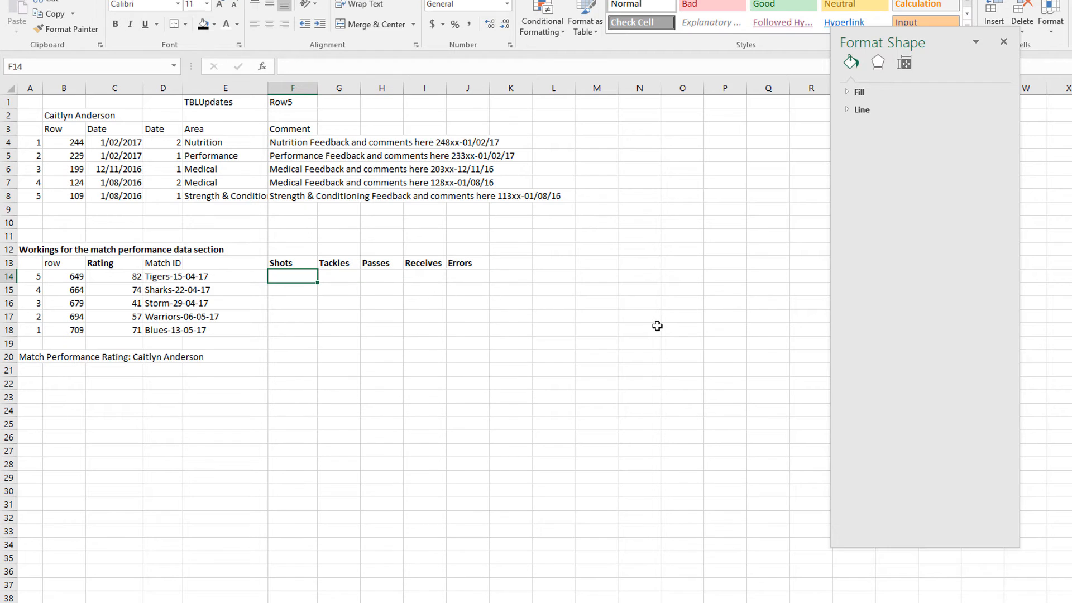
pyautogui.click(119, 278)
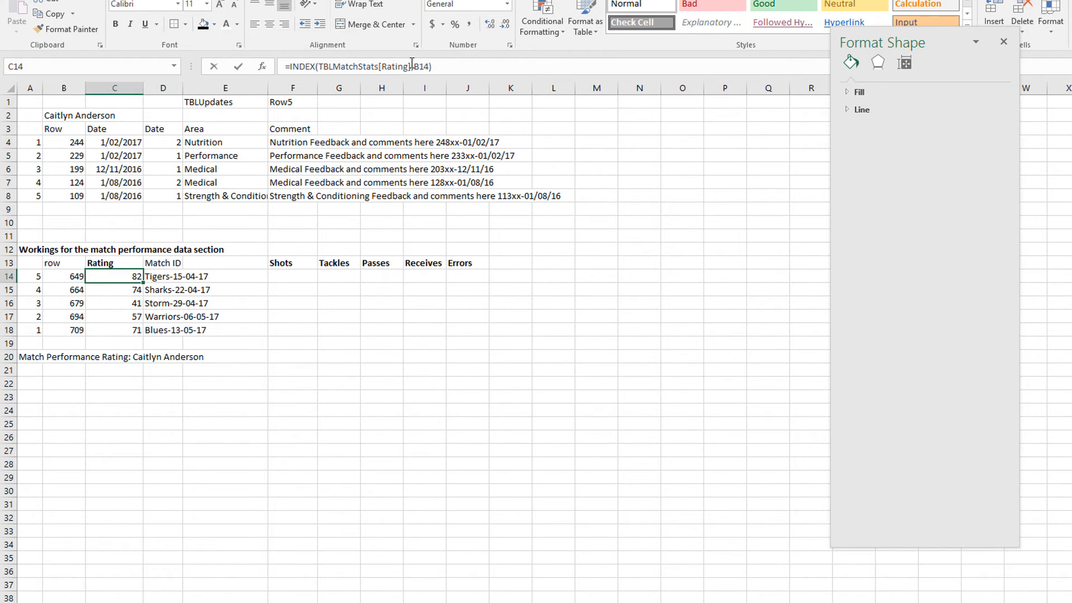
pyautogui.moveTo(433, 67); pyautogui.dragTo(178, 67)
pyautogui.hotkey('ctrl', 'c')
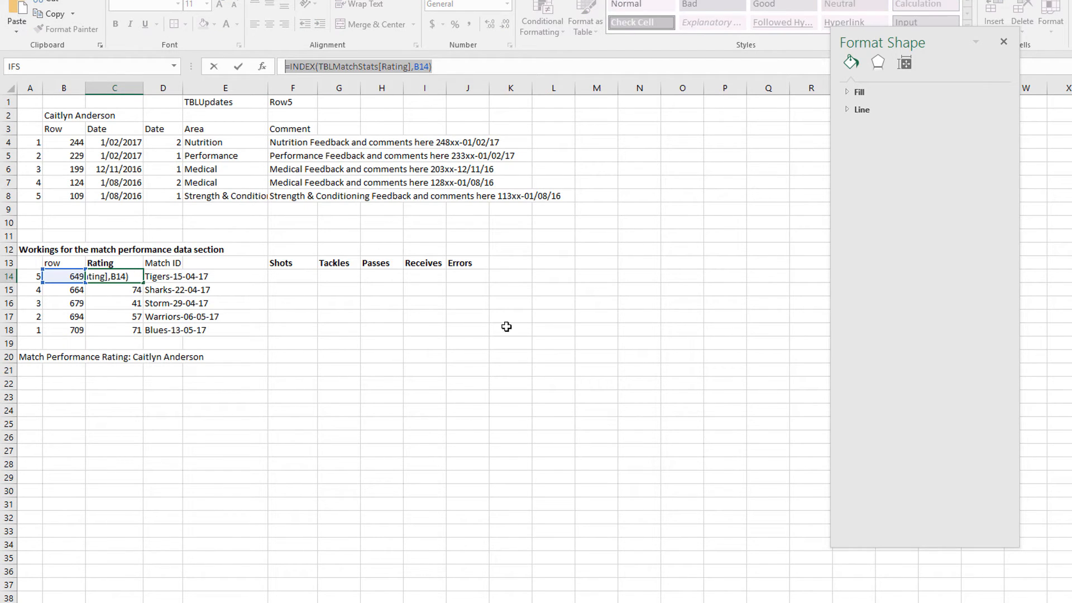
pyautogui.press('Escape')
pyautogui.doubleClick(275, 280)
pyautogui.hotkey('ctrl', 'v')
pyautogui.moveTo(409, 66); pyautogui.dragTo(382, 67)
pyautogui.write('Shots')
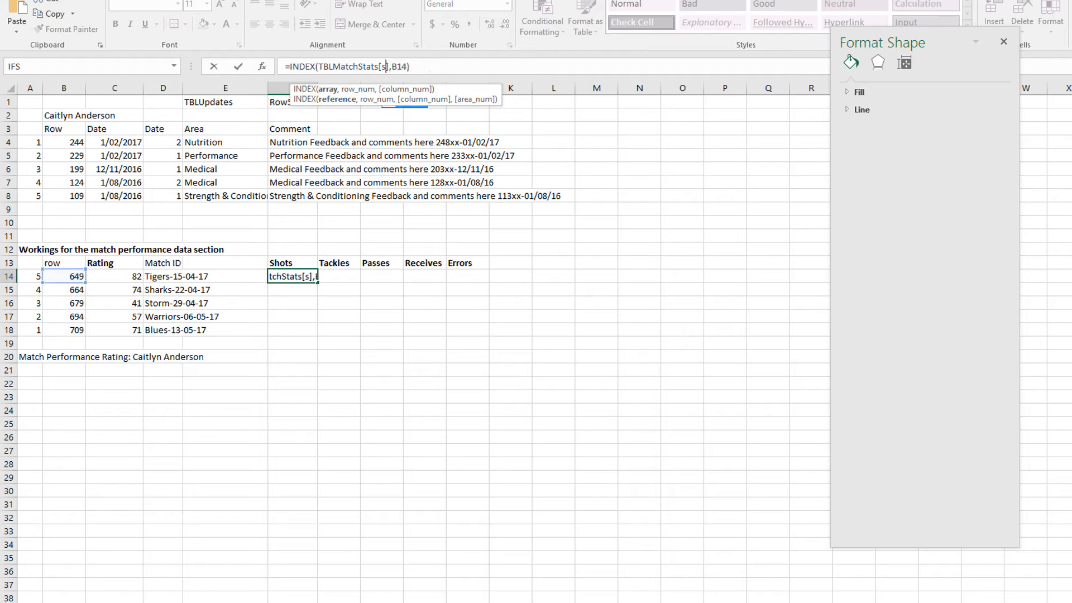
pyautogui.press('Return')
pyautogui.click(293, 271)
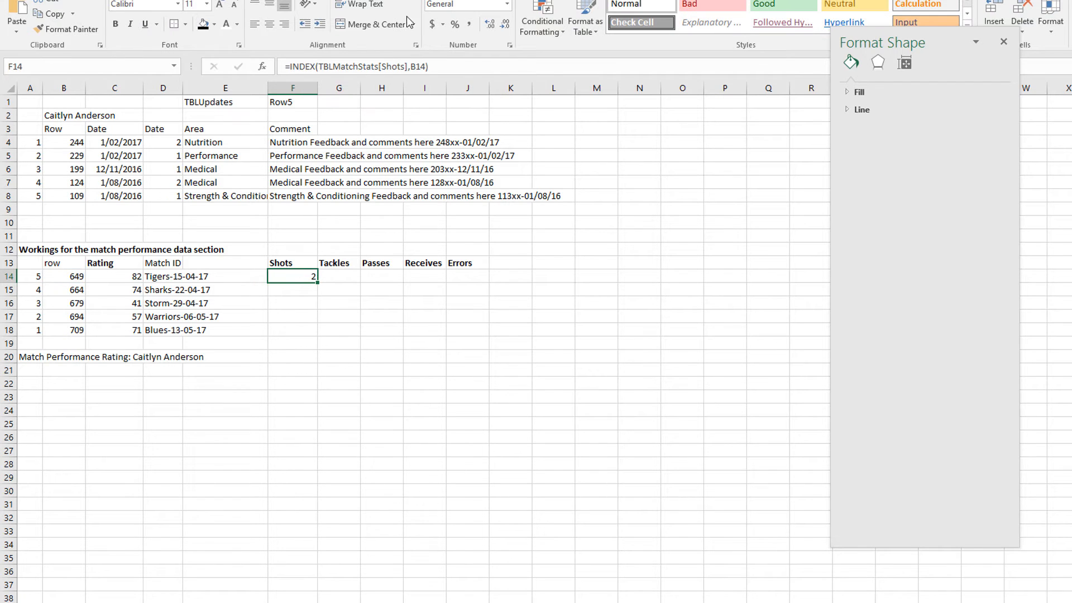
# Step: Anchor the row reference's column in the F14 Shots formula, making it =INDEX(TBLMatchStats[Shots],$B14)
pyautogui.click(411, 66)
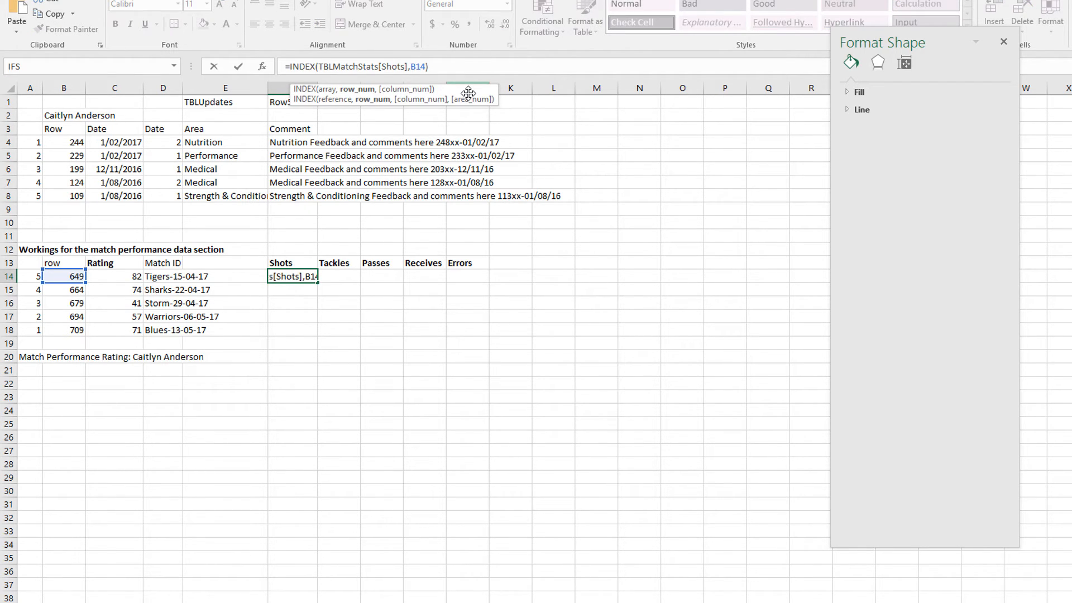
pyautogui.write('$')
pyautogui.press('Return')
# Step: Fill the F14 formula across and down through F14:J18 and centre the filled cells
pyautogui.click(310, 278)
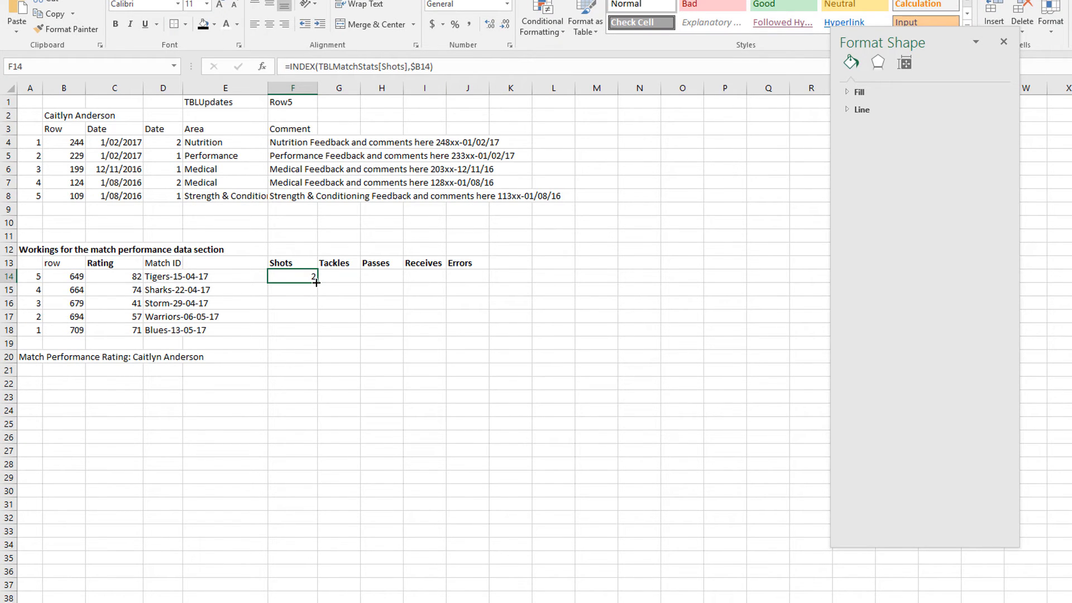
pyautogui.moveTo(317, 283); pyautogui.dragTo(490, 349)
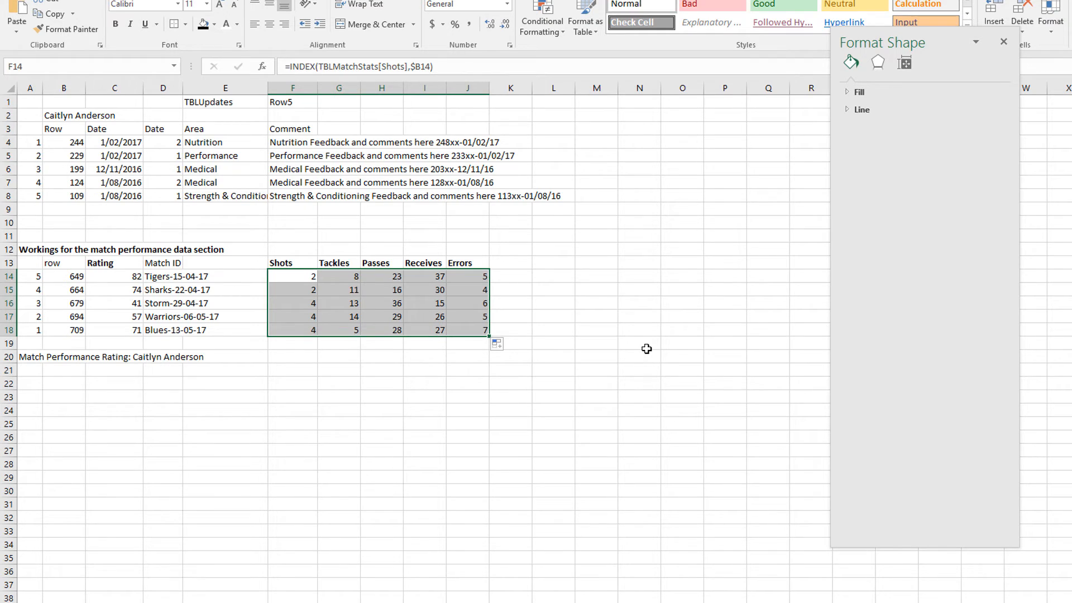
pyautogui.click(270, 26)
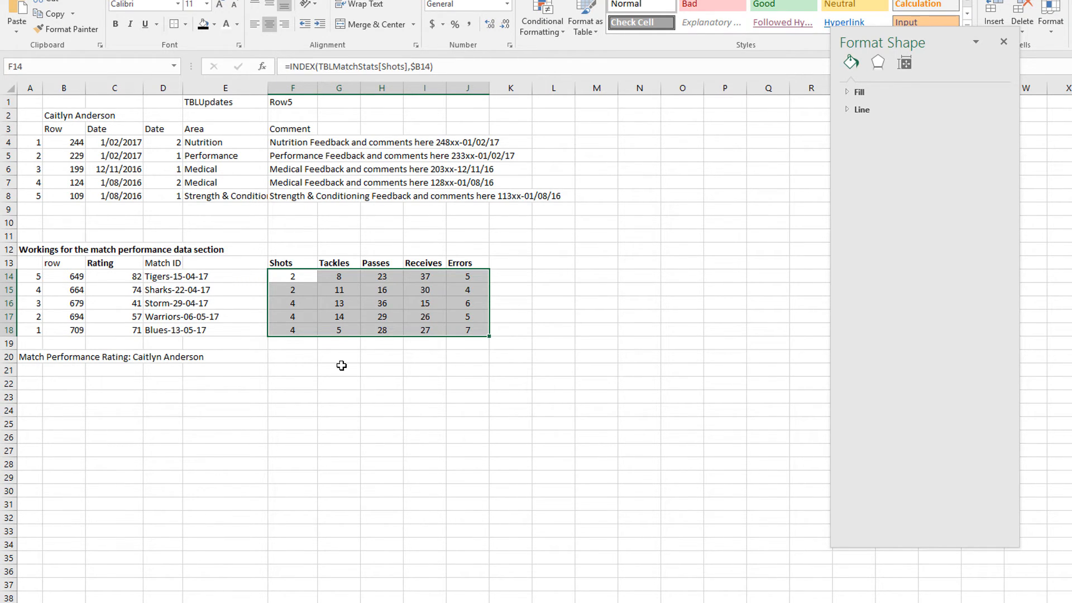
# Step: Insert a line chart from the Shots data in F13:F18, place it below the data and shorten it to about six rows
pyautogui.moveTo(292, 264); pyautogui.dragTo(294, 324)
pyautogui.moveTo(294, 379); pyautogui.dragTo(294, 385)
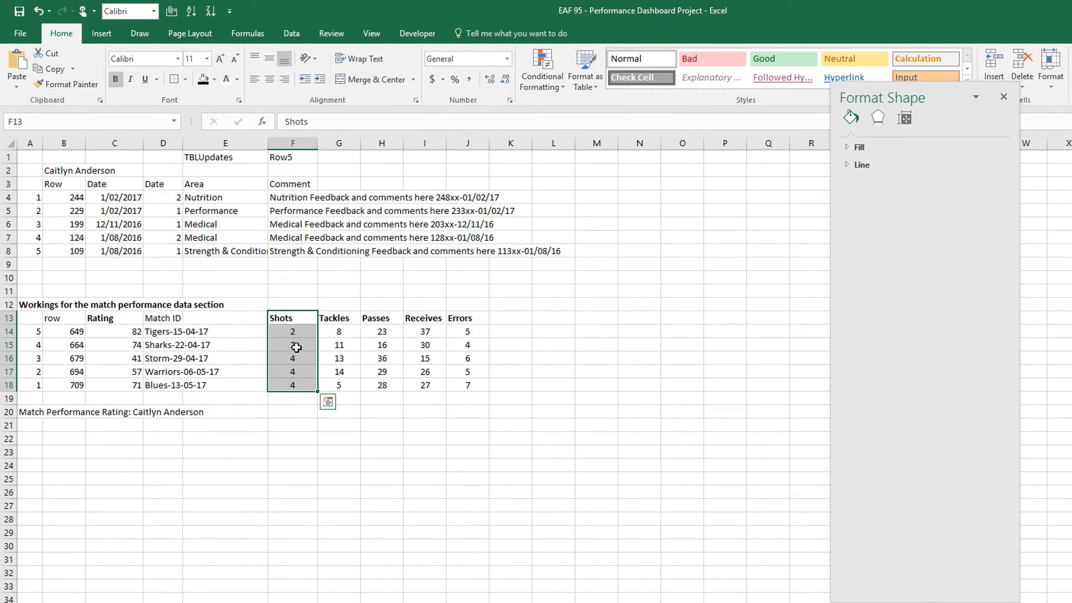
pyautogui.click(102, 33)
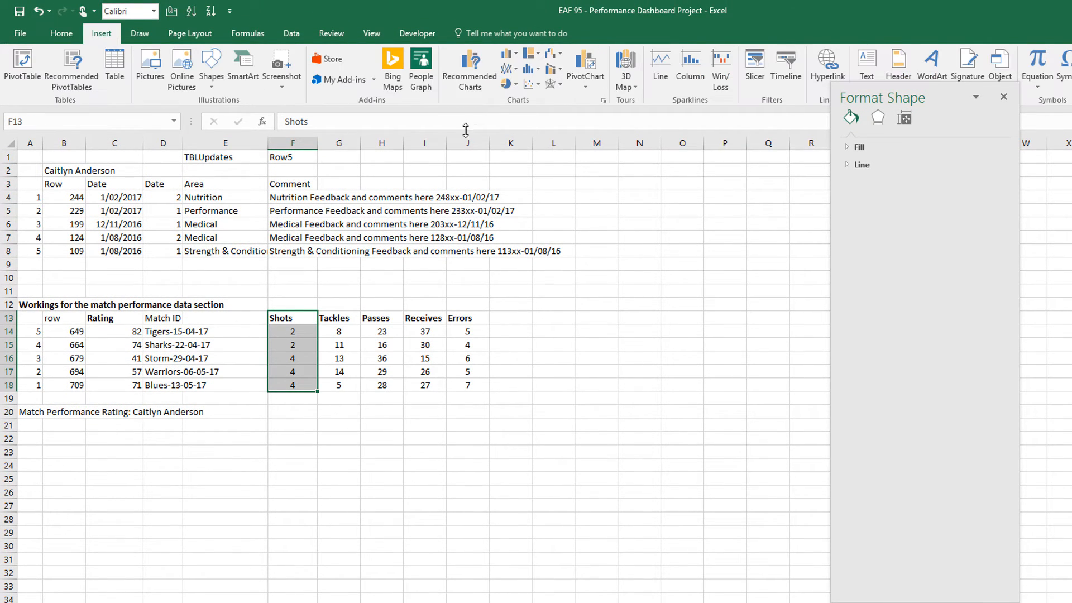
pyautogui.click(509, 69)
pyautogui.click(518, 113)
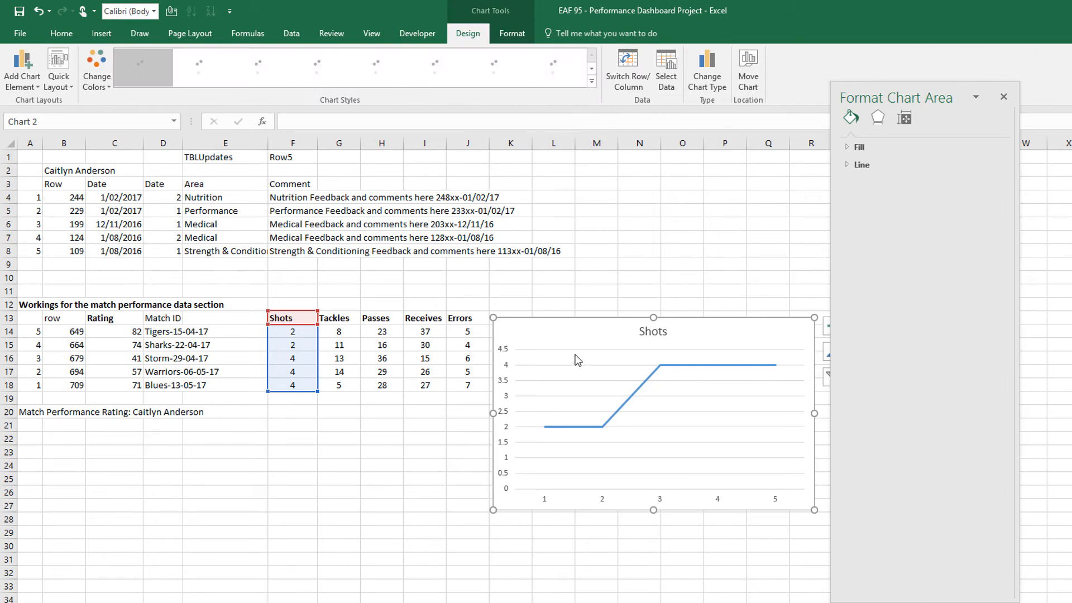
pyautogui.moveTo(541, 318); pyautogui.dragTo(321, 397)
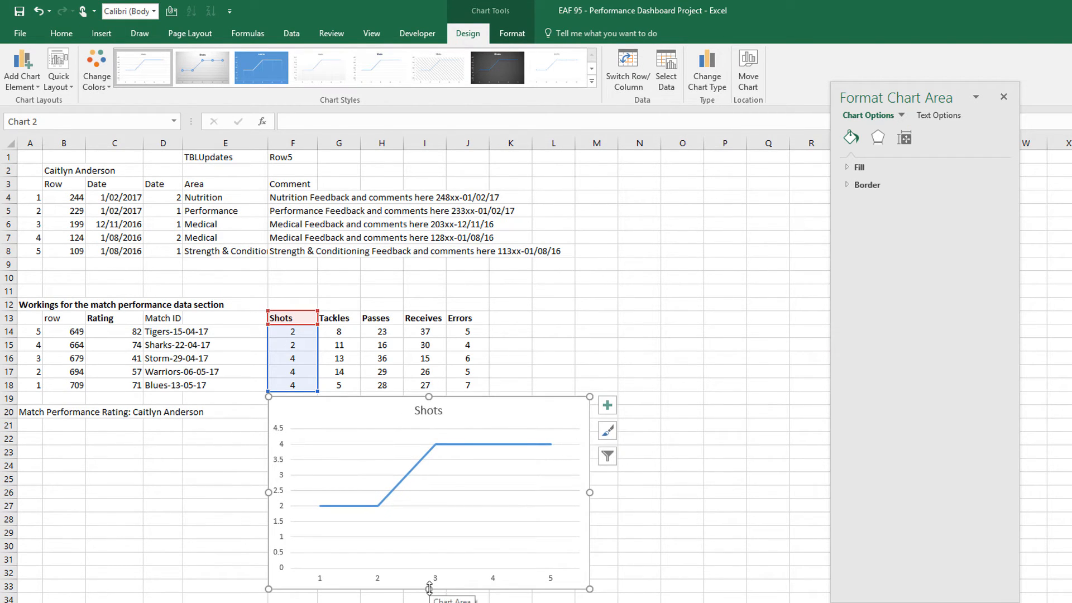
pyautogui.moveTo(429, 589); pyautogui.dragTo(430, 479)
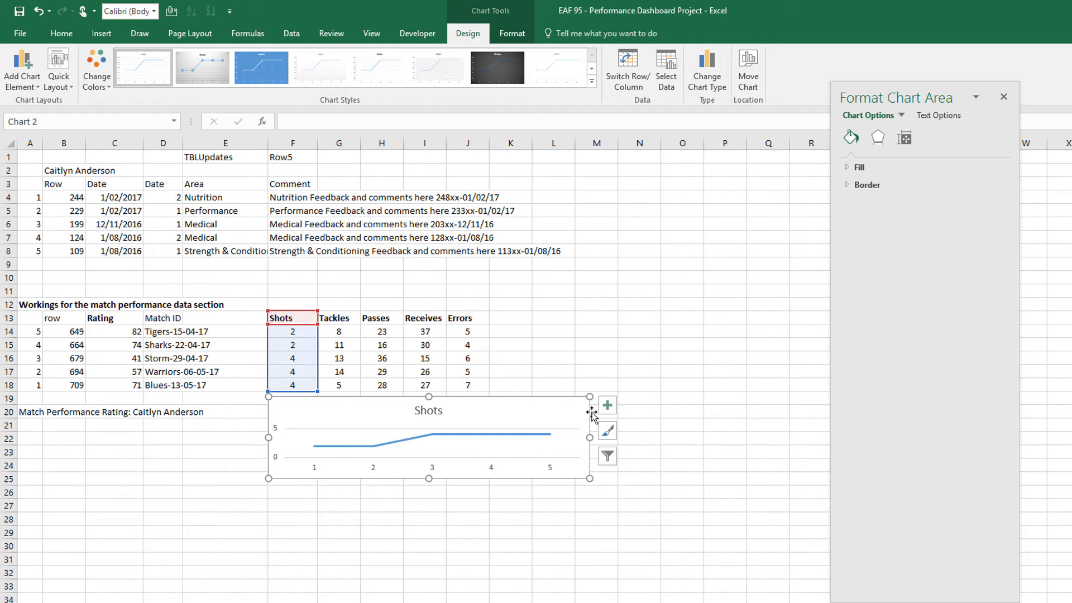
# Step: Move the Shots chart to the dashboard at K15 beside the rating chart, narrowed to end at column N and without horizontal axis labels
pyautogui.rightClick(501, 415)
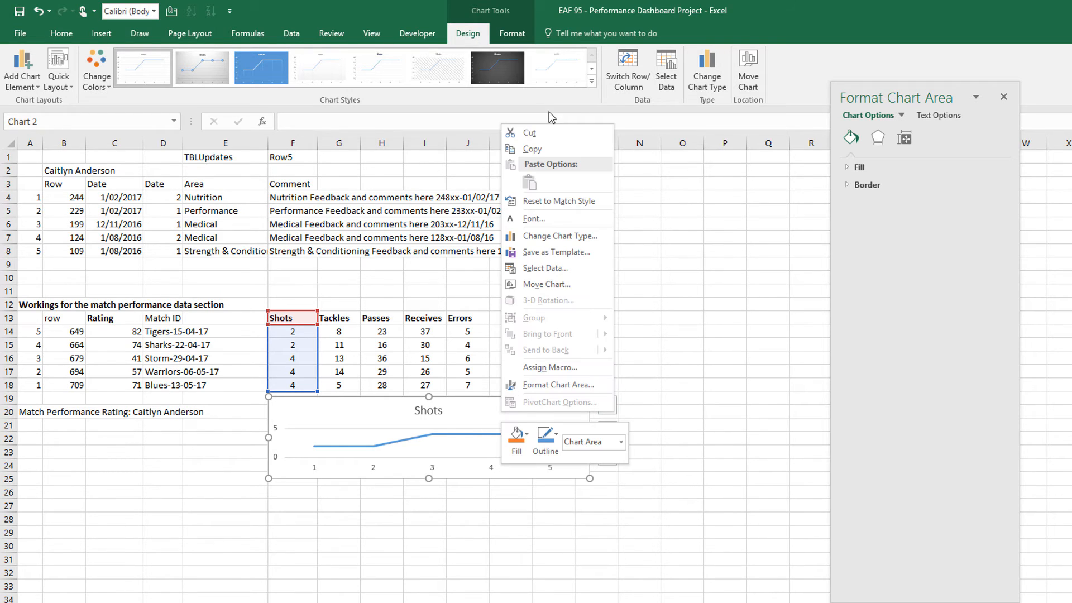
pyautogui.click(531, 133)
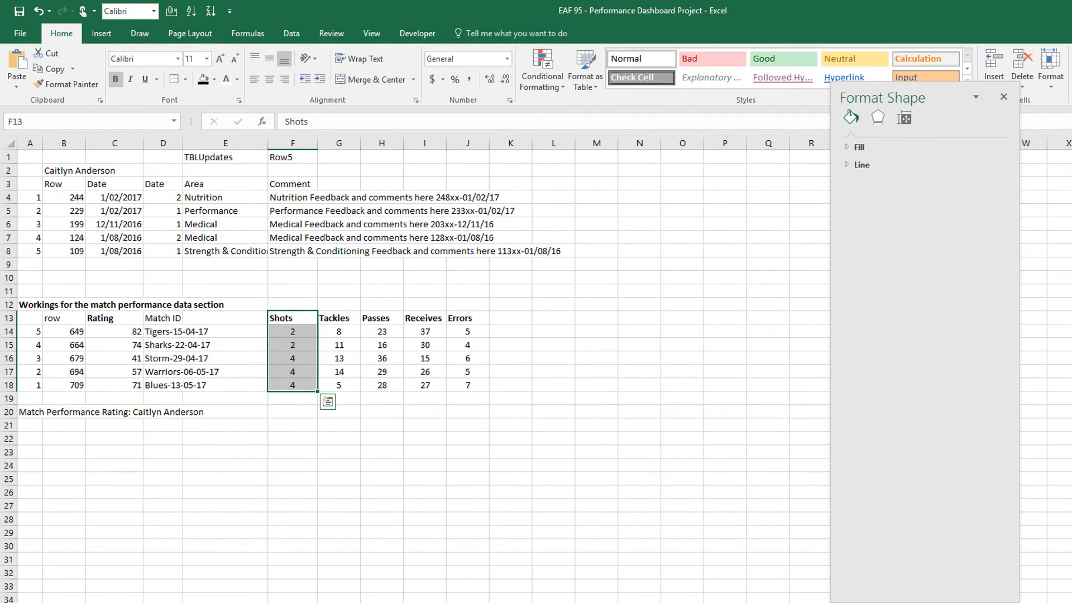
pyautogui.hotkey('ctrl', 'pageup')
pyautogui.click(652, 431)
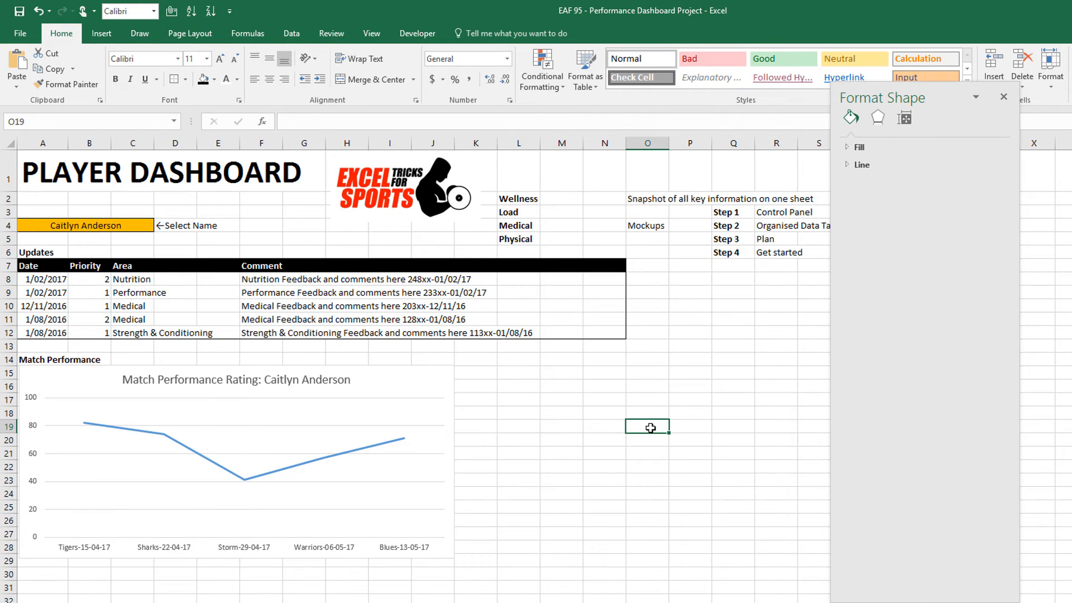
pyautogui.hotkey('ctrl', 'v')
pyautogui.moveTo(651, 427); pyautogui.dragTo(471, 369)
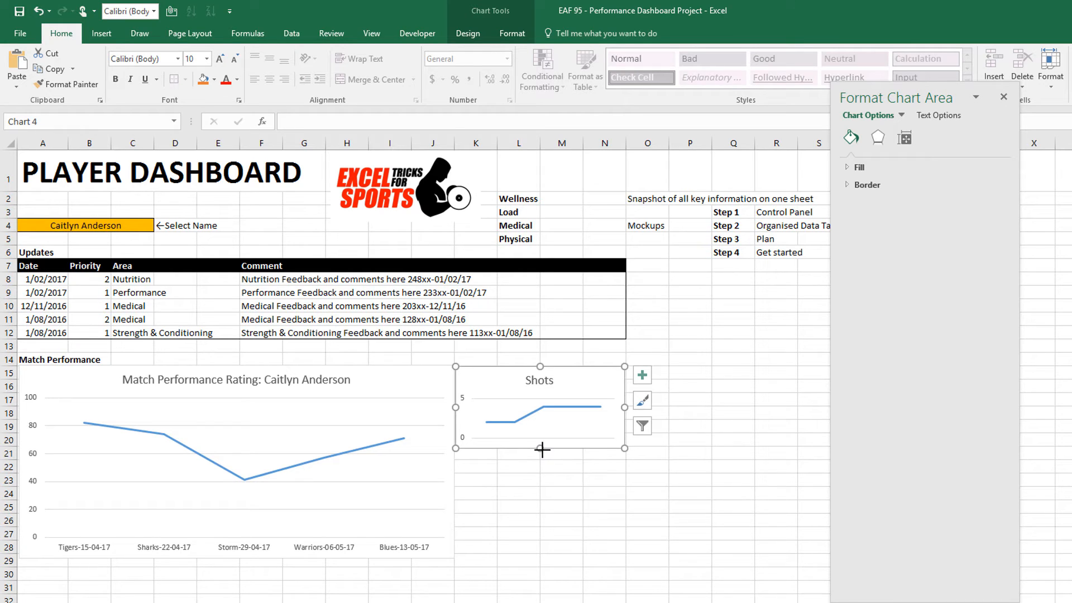
pyautogui.moveTo(543, 446)
pyautogui.mouseDown()
pyautogui.moveTo(545, 425)
pyautogui.moveTo(546, 445)
pyautogui.mouseUp()
# Step: Reduce the Shots chart title's font size to 10
pyautogui.click(547, 384)
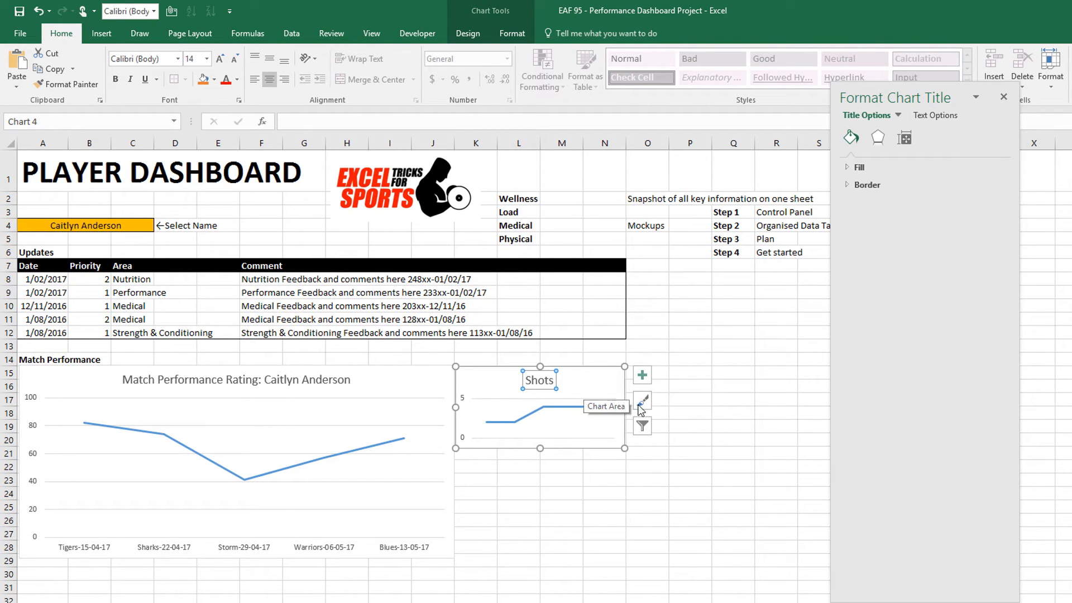
pyautogui.click(235, 60)
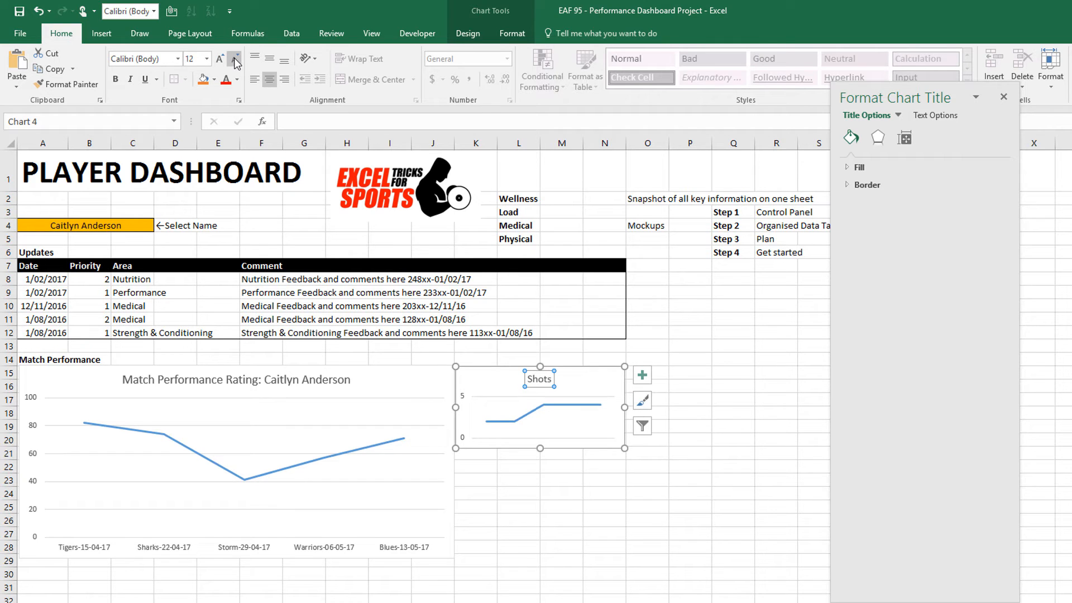
pyautogui.click(235, 59)
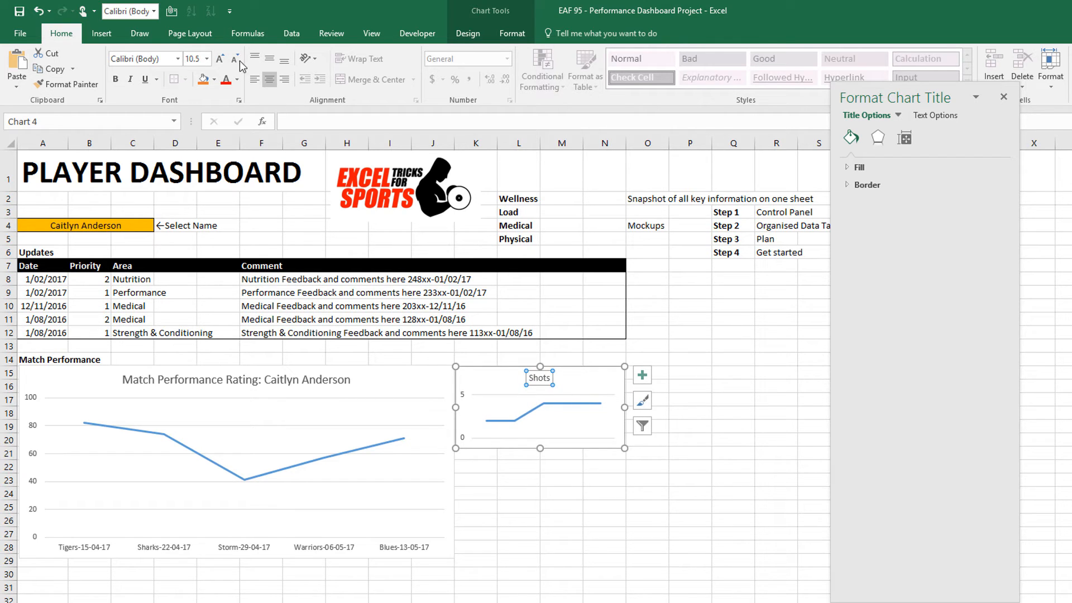
pyautogui.click(237, 60)
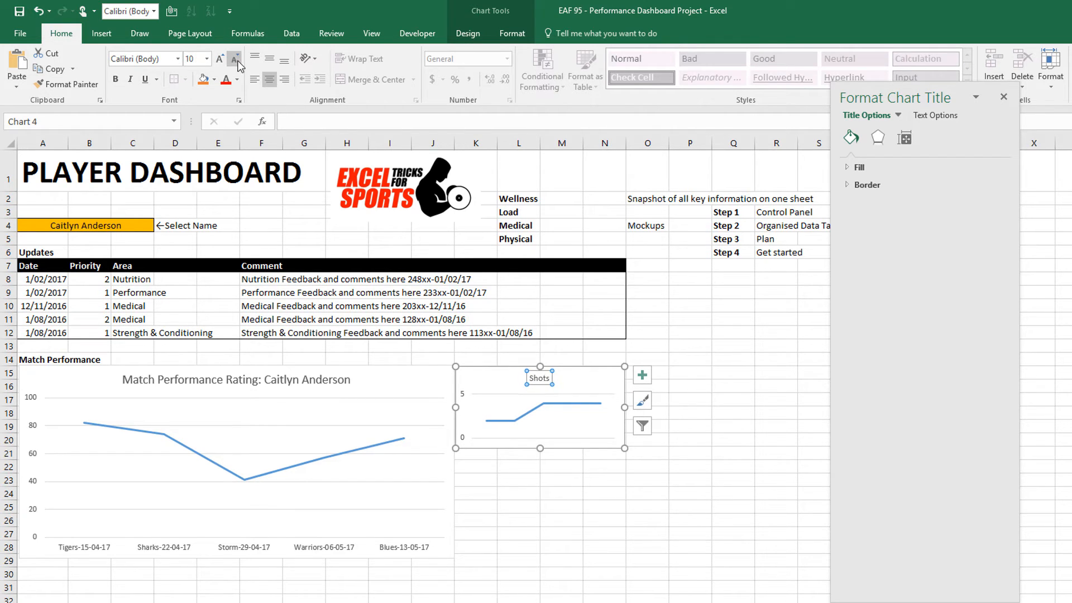
# Step: Shift the Shots chart's plot area up towards the title and shorten the chart to end at row 18
pyautogui.click(502, 405)
pyautogui.moveTo(543, 397); pyautogui.dragTo(553, 382)
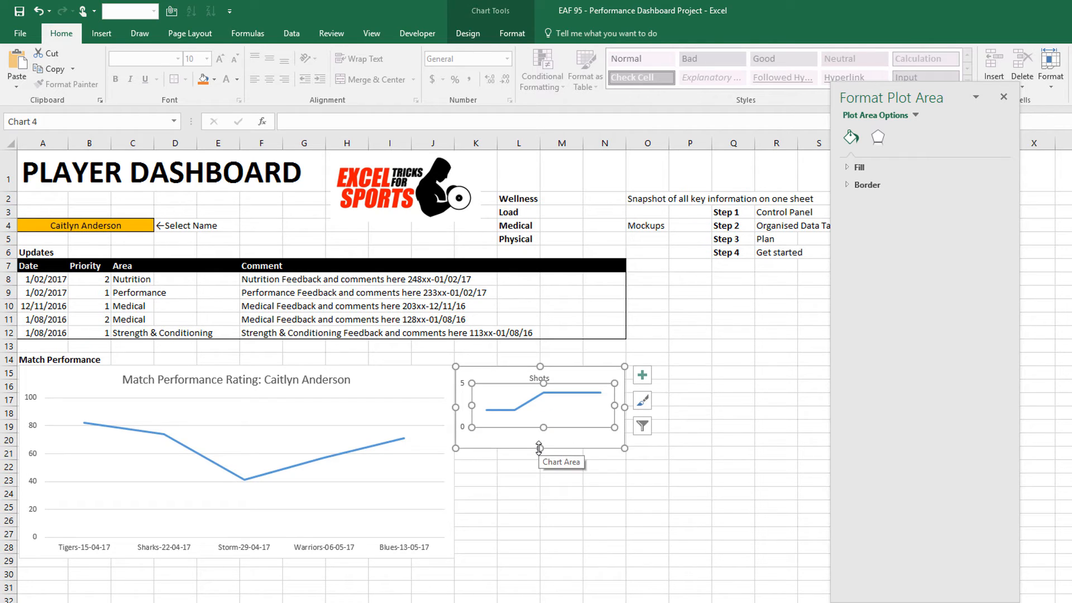
pyautogui.moveTo(539, 448); pyautogui.dragTo(571, 413)
# Step: Move the Shots chart title to the upper-left corner of the plot area and make it bold
pyautogui.click(541, 409)
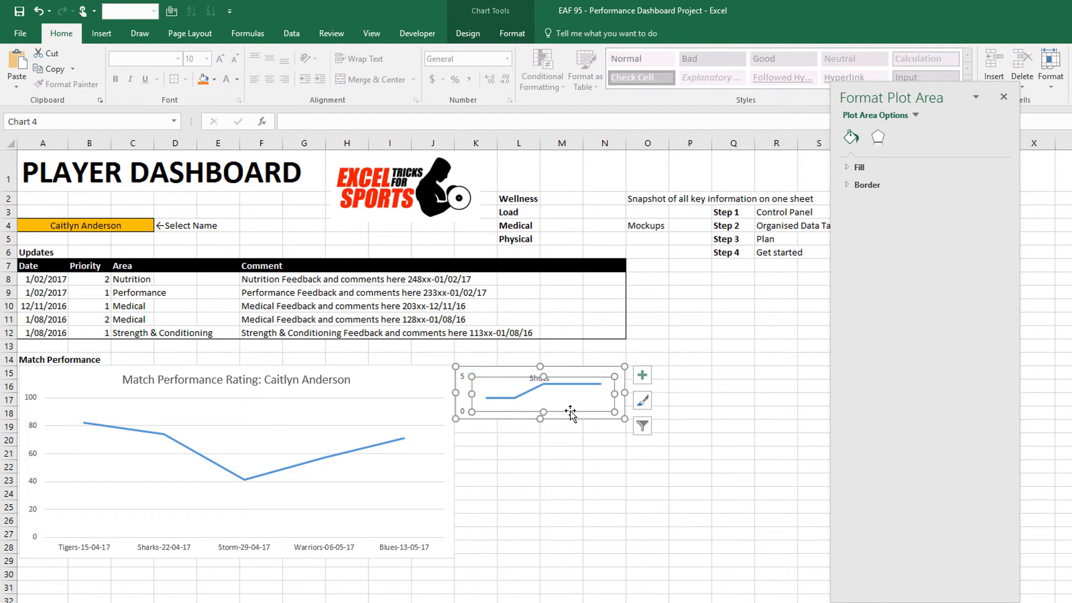
pyautogui.moveTo(541, 373); pyautogui.dragTo(488, 378)
pyautogui.click(726, 400)
pyautogui.click(514, 487)
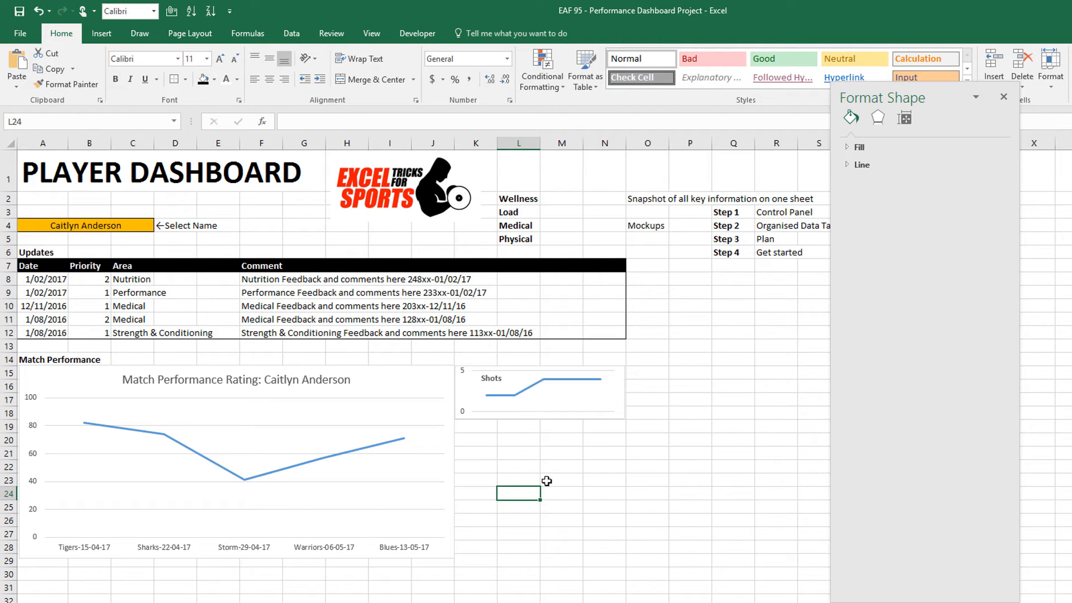
pyautogui.click(614, 392)
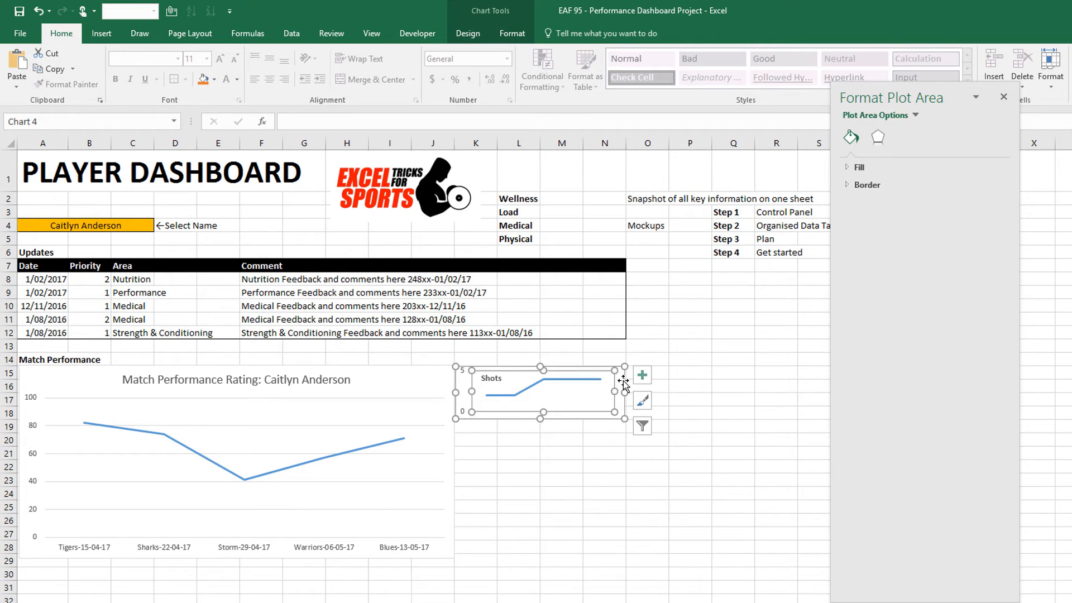
# Step: Move the Shots chart from the Dashboard sheet to the Workings sheet, placing it just below the match performance table
pyautogui.click(624, 381)
pyautogui.rightClick(623, 381)
pyautogui.click(643, 389)
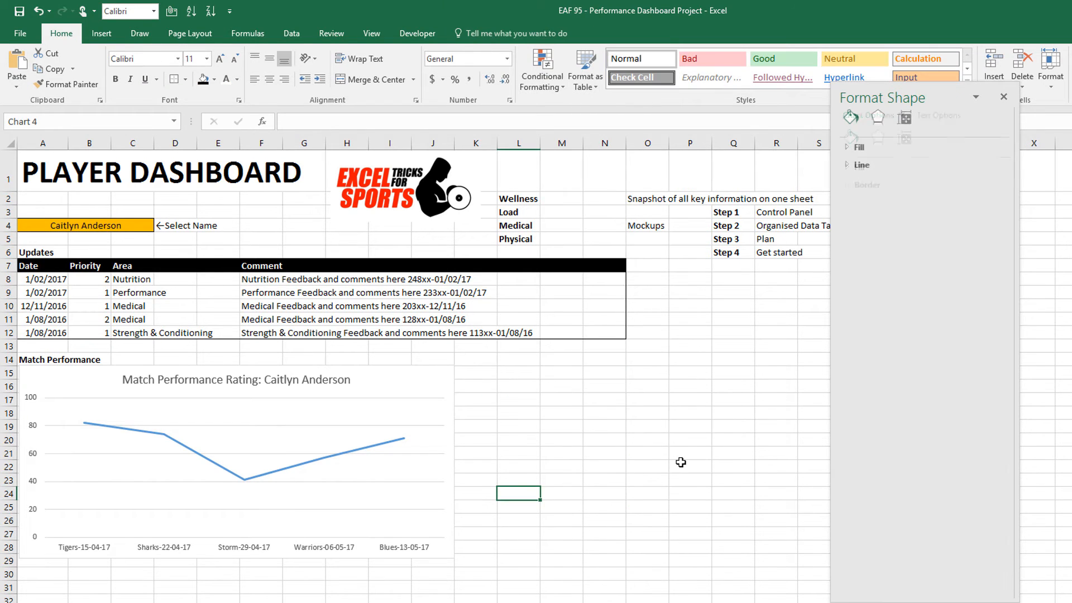
pyautogui.hotkey('ctrl', 'pagedown')
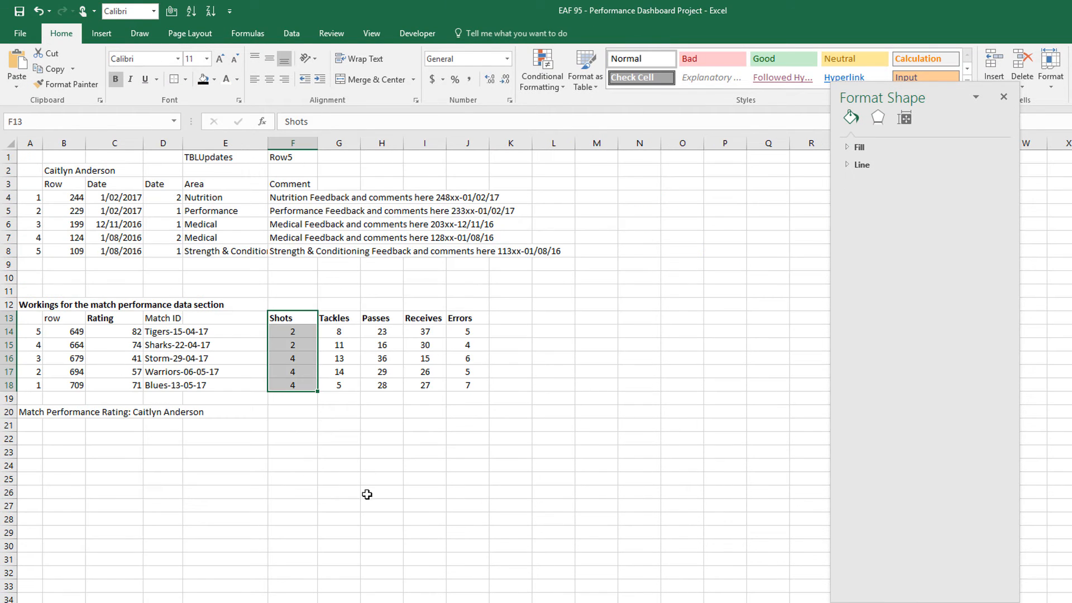
pyautogui.click(329, 502)
pyautogui.hotkey('ctrl', 'v')
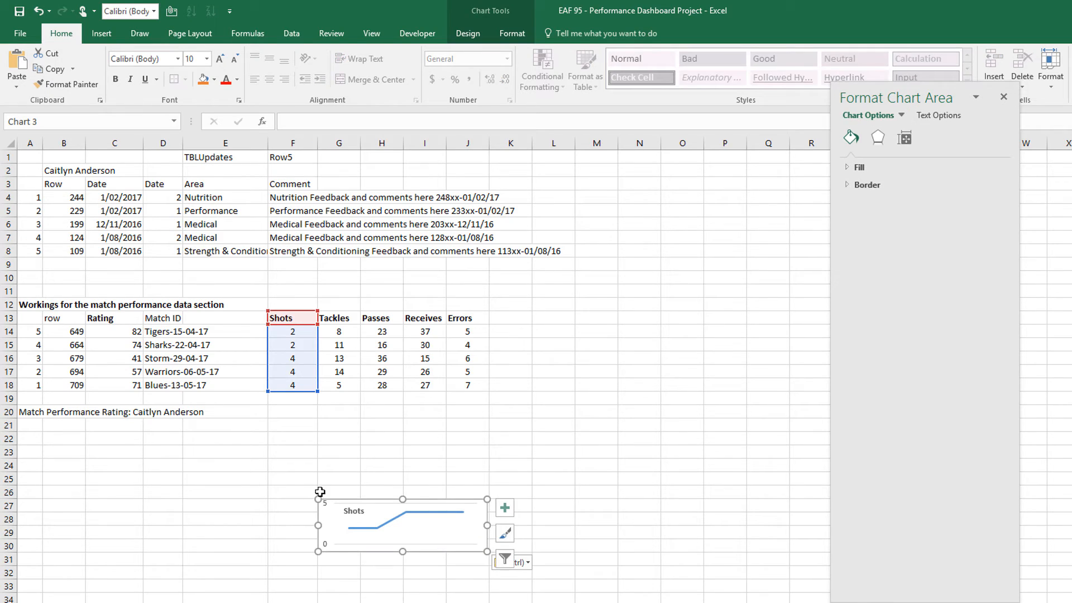
pyautogui.moveTo(343, 502); pyautogui.dragTo(300, 409)
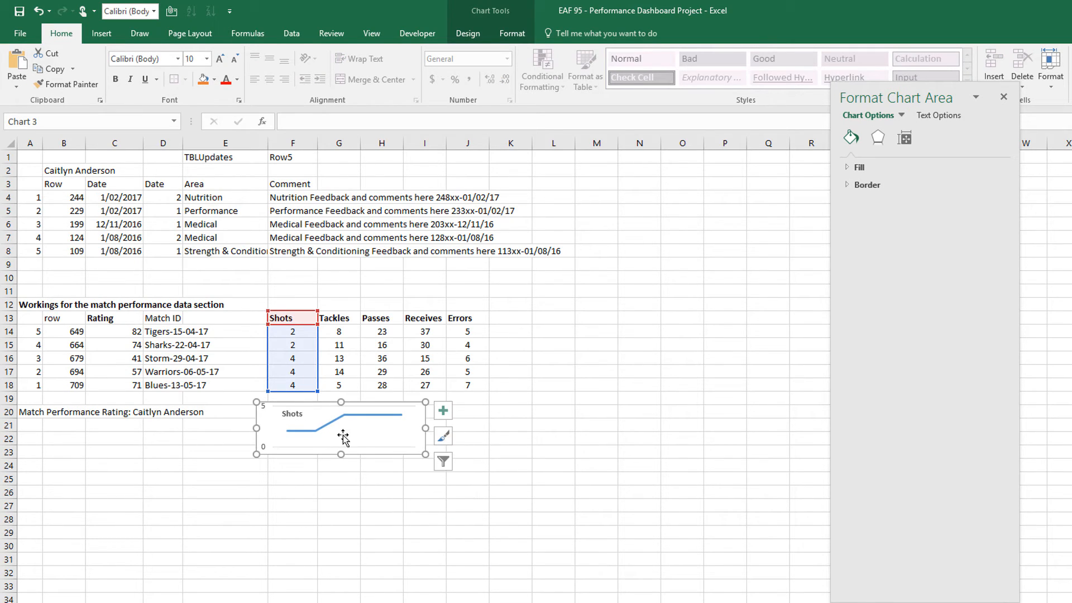
# Step: Copy the Shots chart and place the duplicate directly beneath the original on the Workings sheet
pyautogui.rightClick(380, 435)
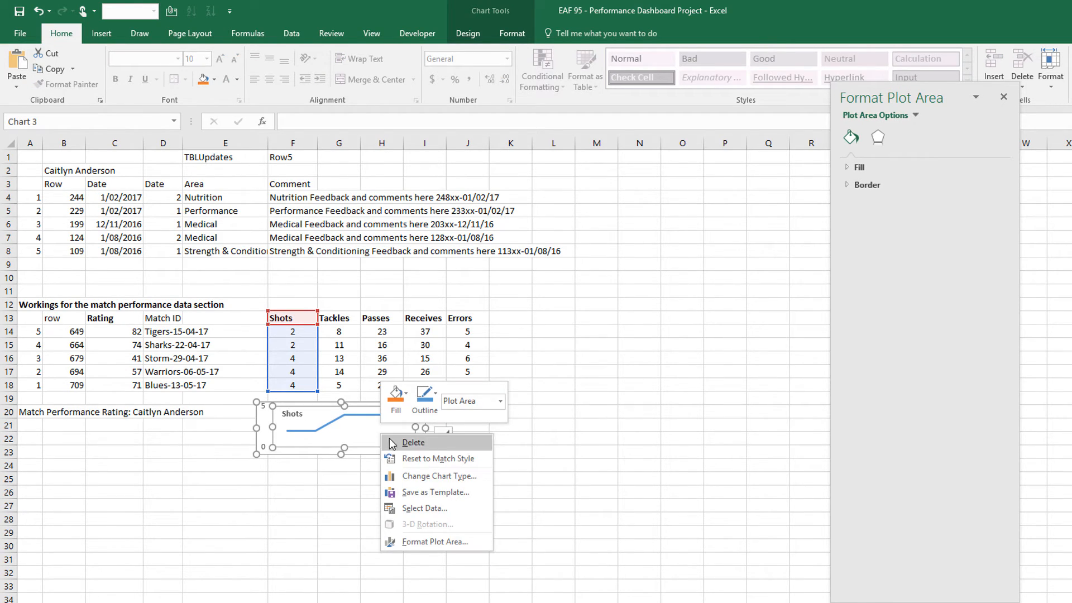
pyautogui.press('Escape')
pyautogui.click(373, 455)
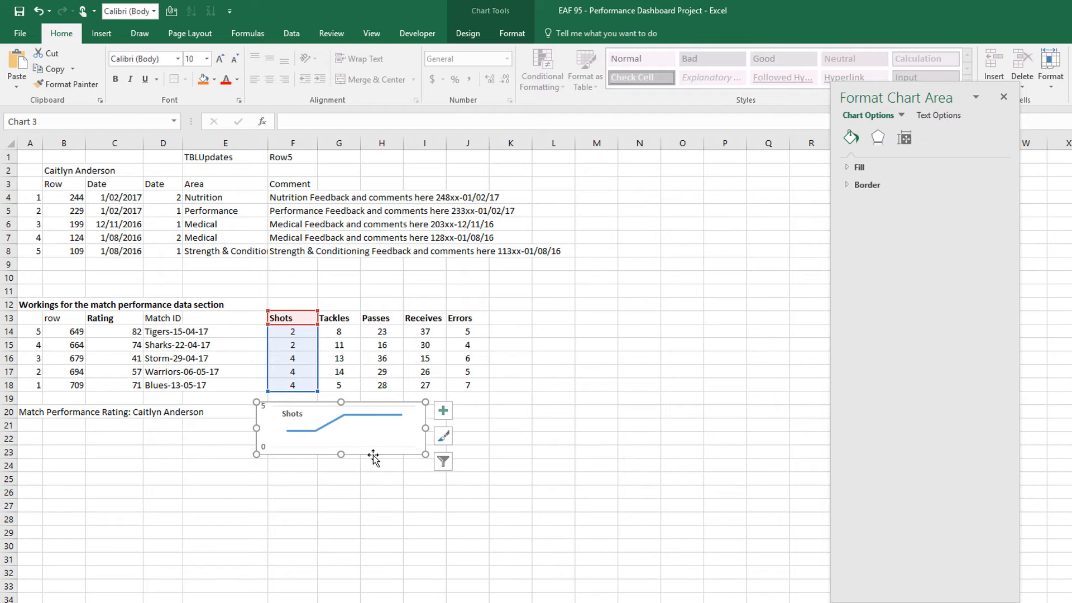
pyautogui.hotkey('ctrl', 'c')
pyautogui.click(350, 502)
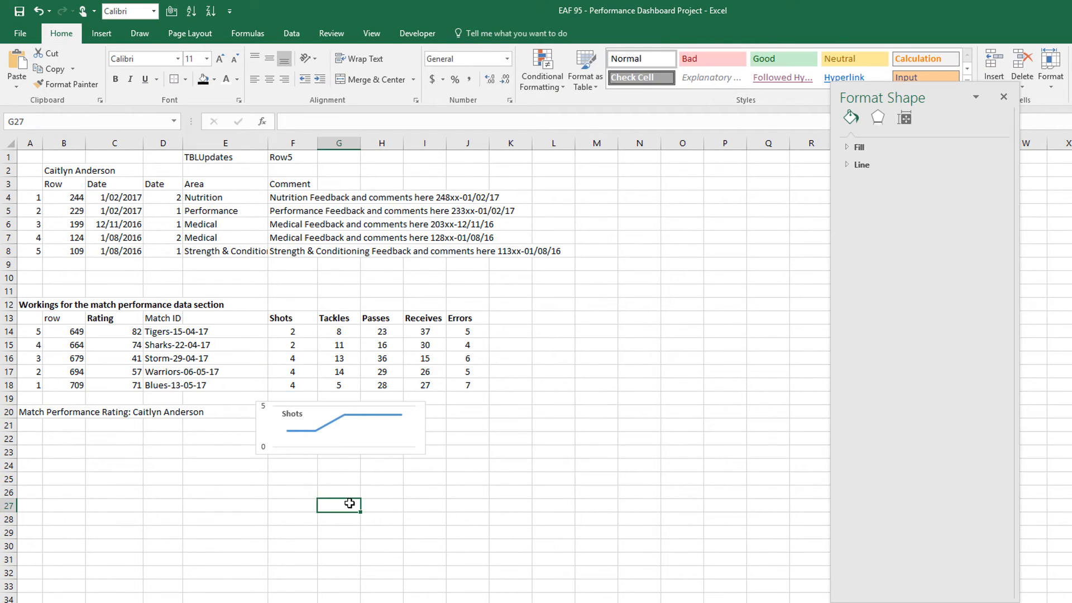
pyautogui.hotkey('ctrl', 'v')
pyautogui.moveTo(350, 503); pyautogui.dragTo(288, 465)
# Step: Paste three more copies of the Shots chart, arranging two in a second column and one centred underneath
pyautogui.click(525, 466)
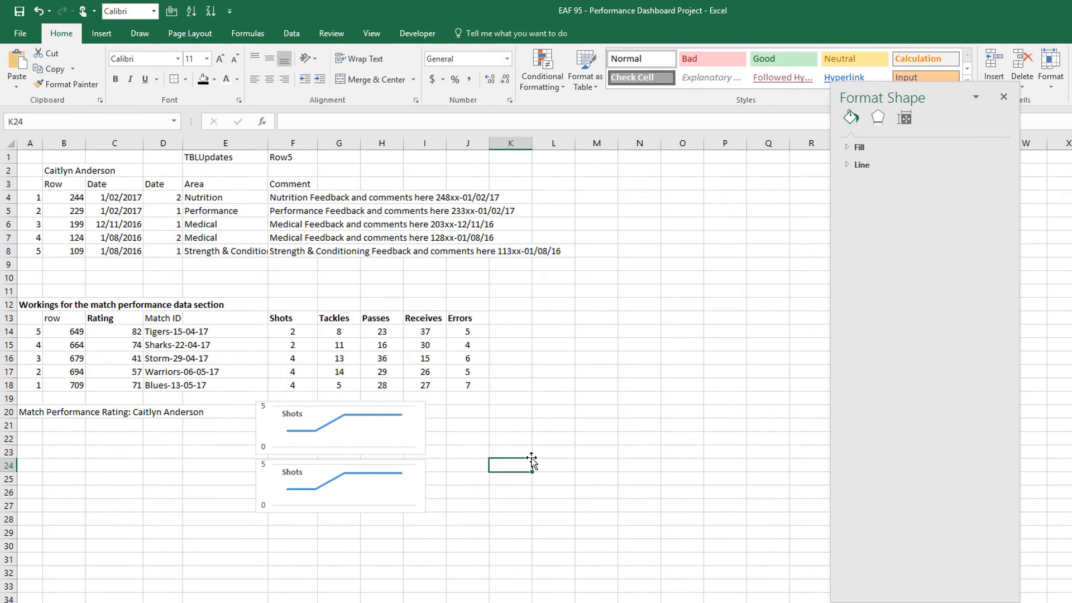
pyautogui.hotkey('ctrl', 'v')
pyautogui.moveTo(516, 459); pyautogui.dragTo(467, 402)
pyautogui.click(546, 518)
pyautogui.hotkey('ctrl', 'v')
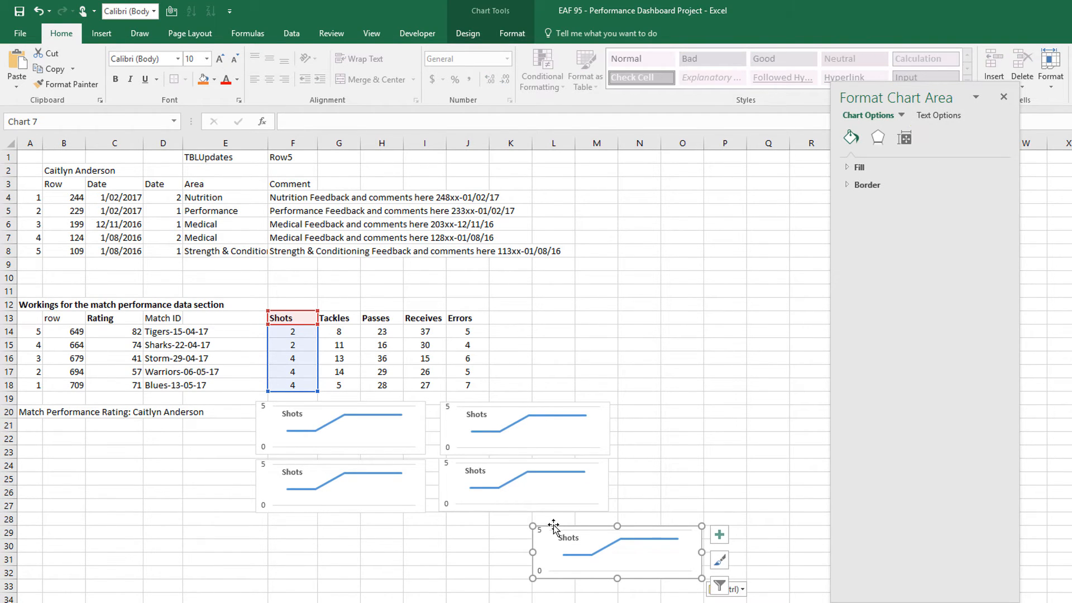
pyautogui.moveTo(554, 527); pyautogui.dragTo(373, 516)
# Step: Repoint the copy beneath the original chart to the Tackles column and the copy beside the original to the Passes column
pyautogui.click(364, 474)
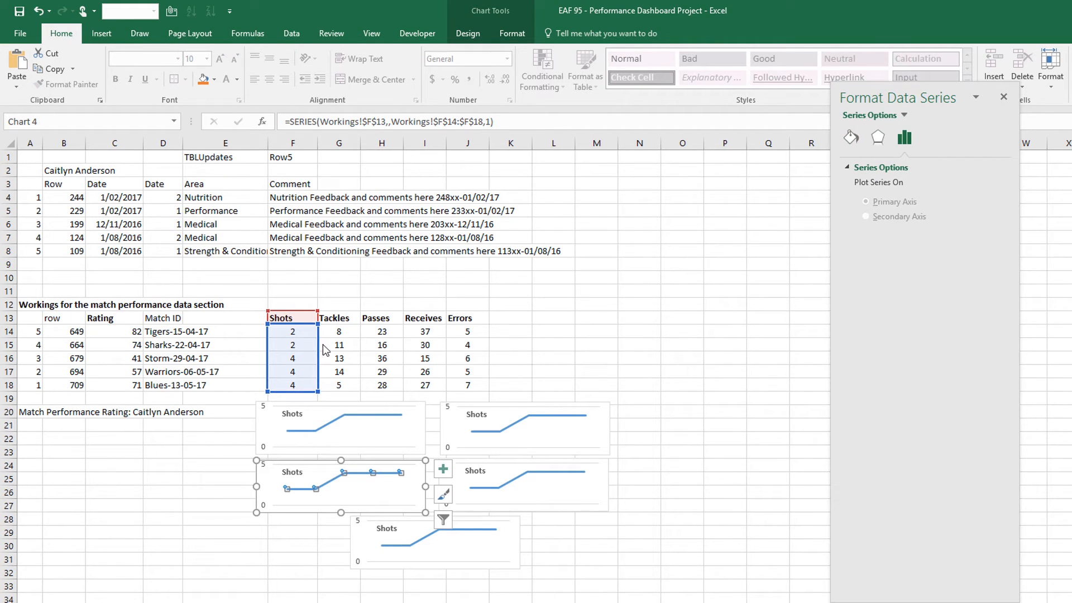
pyautogui.moveTo(284, 325); pyautogui.dragTo(328, 326)
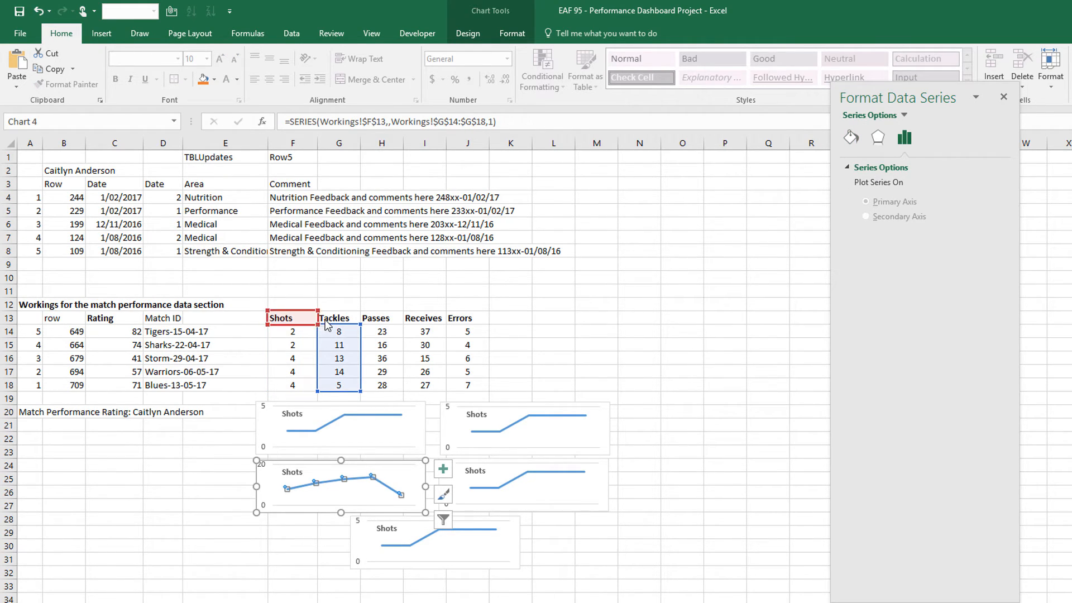
pyautogui.click(496, 432)
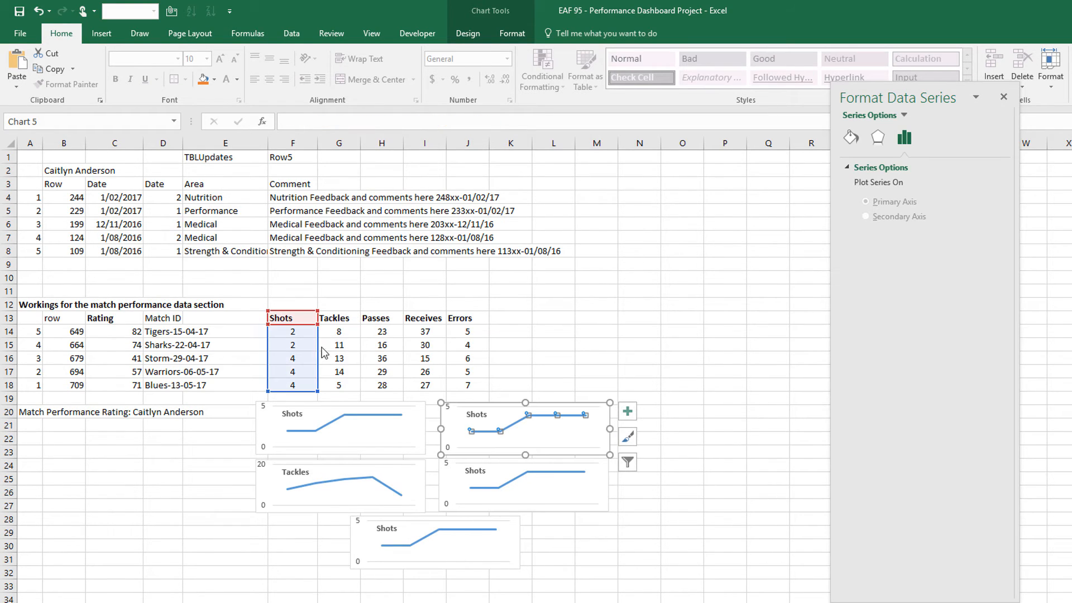
pyautogui.moveTo(322, 351); pyautogui.dragTo(401, 351)
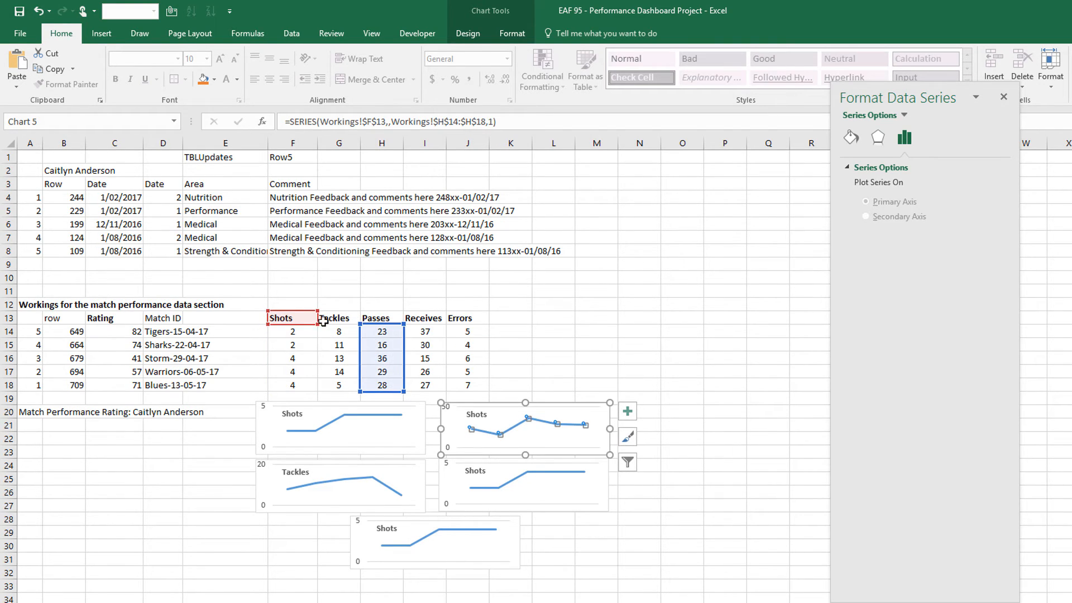
pyautogui.moveTo(317, 323); pyautogui.dragTo(403, 323)
# Step: Repoint the lower copy in the second column to the Receives data and header, and the bottom copy to the Errors data and header
pyautogui.click(510, 481)
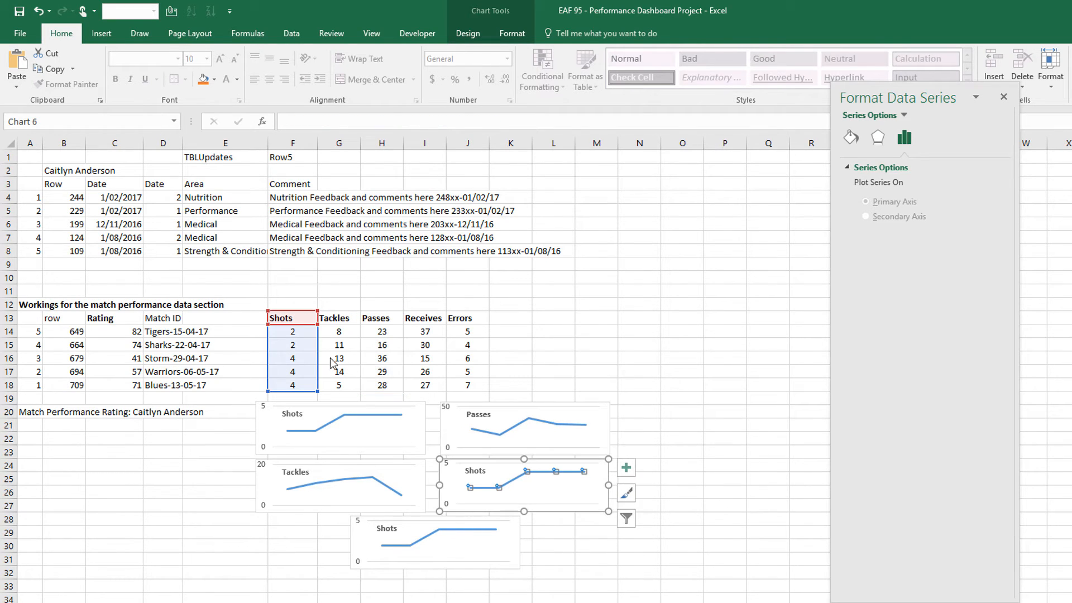
pyautogui.moveTo(316, 355); pyautogui.dragTo(445, 358)
pyautogui.moveTo(314, 314); pyautogui.dragTo(443, 316)
pyautogui.click(454, 527)
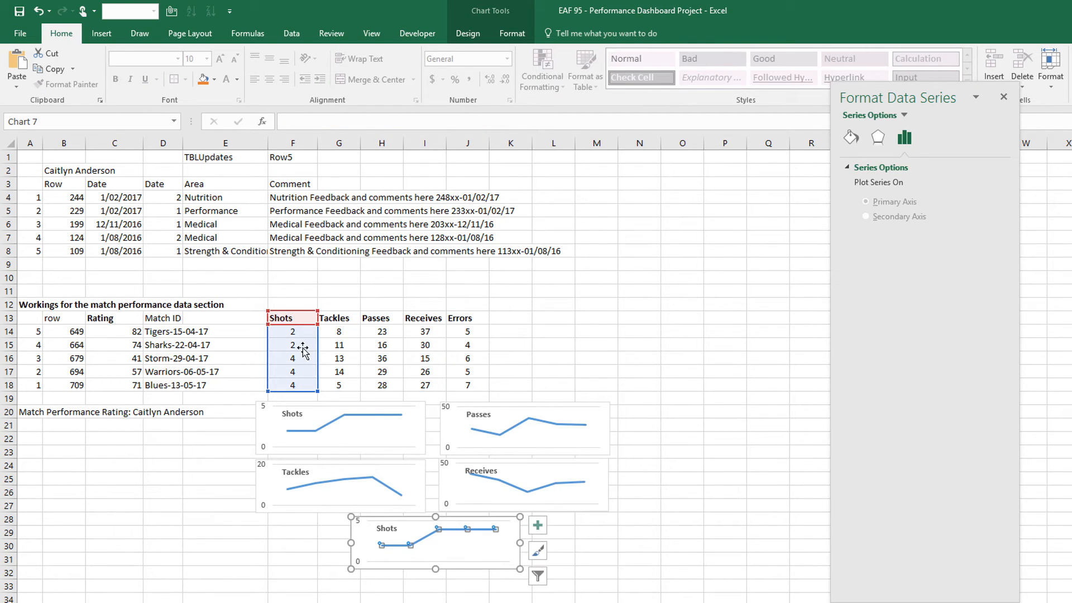
pyautogui.moveTo(319, 356); pyautogui.dragTo(493, 356)
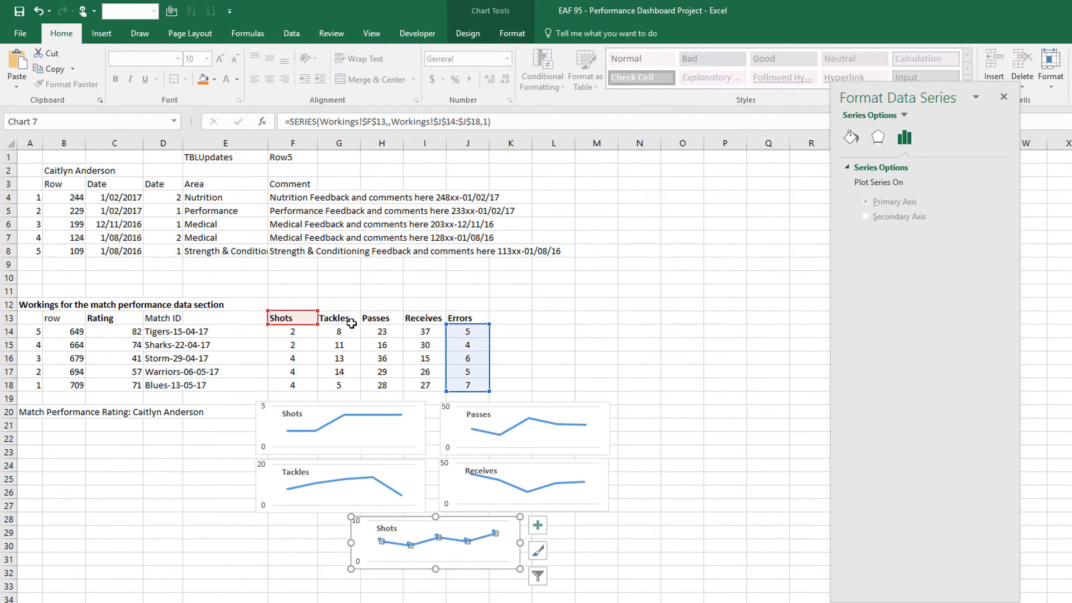
pyautogui.moveTo(316, 311); pyautogui.dragTo(463, 316)
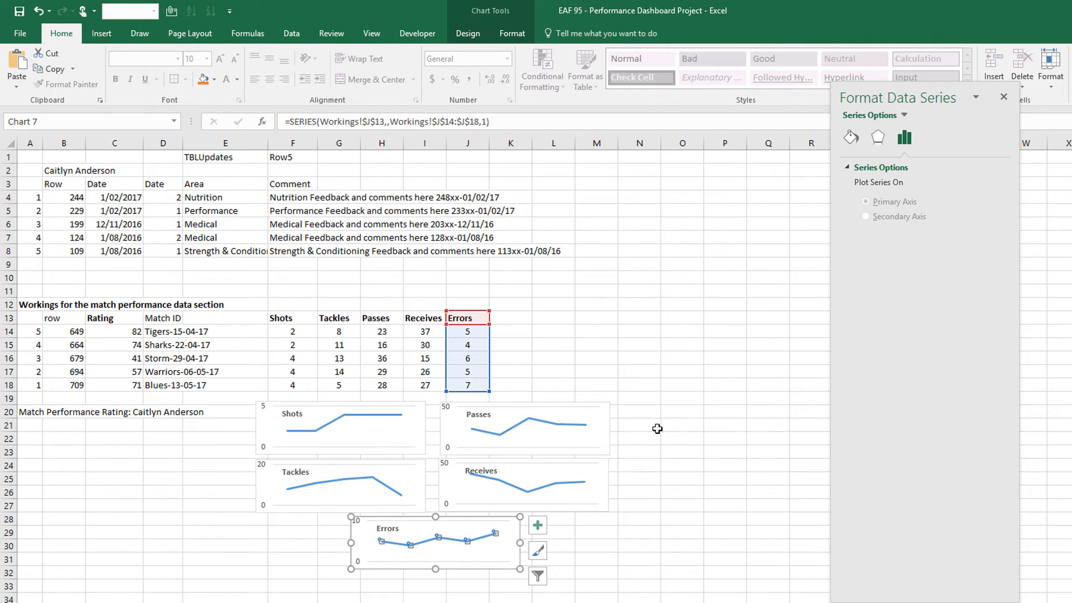
pyautogui.click(670, 479)
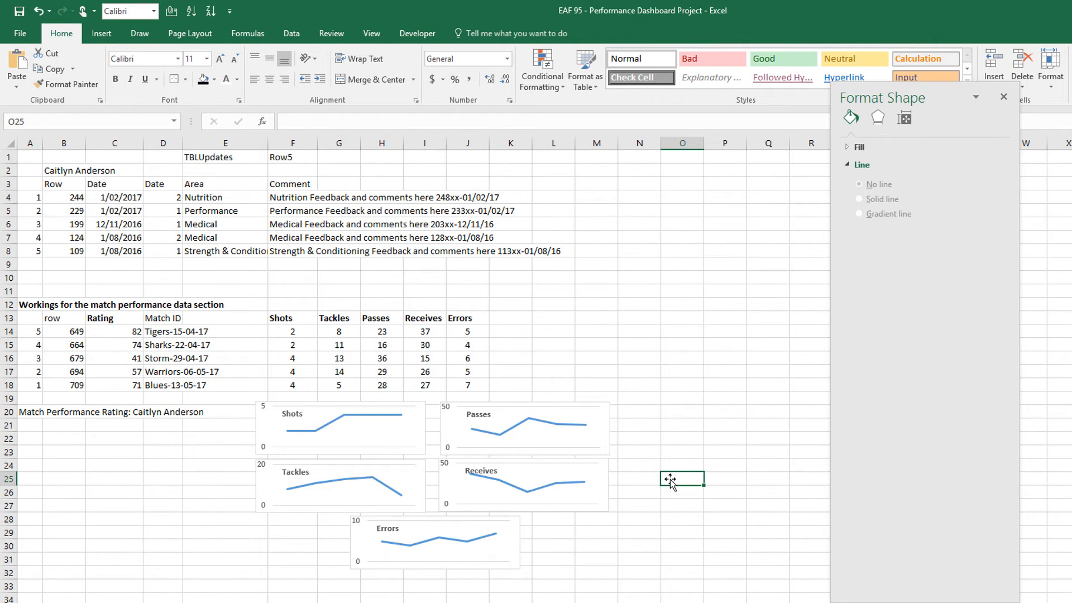
# Step: Move all five small charts together from the Workings sheet to the Dashboard at cell O21, and close the Format Shape pane
pyautogui.click(356, 539)
pyautogui.keyDown('ctrl'); pyautogui.click(412, 478); pyautogui.keyUp('ctrl')
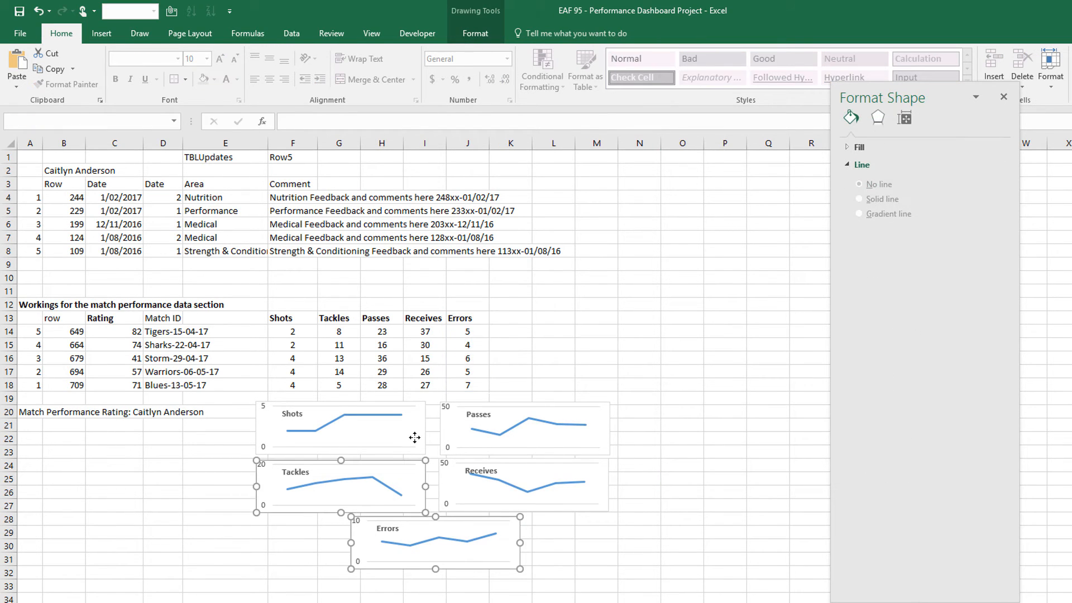
pyautogui.keyDown('ctrl'); pyautogui.click(414, 437); pyautogui.keyUp('ctrl')
pyautogui.keyDown('ctrl'); pyautogui.click(453, 427); pyautogui.keyUp('ctrl')
pyautogui.keyDown('ctrl'); pyautogui.click(454, 473); pyautogui.keyUp('ctrl')
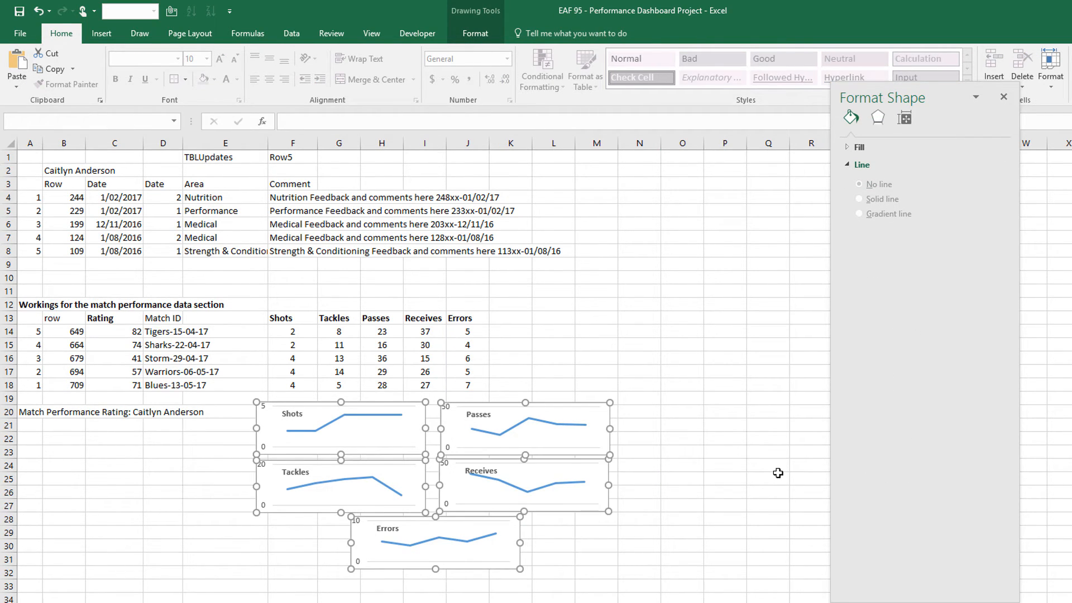
pyautogui.hotkey('ctrl', 'x')
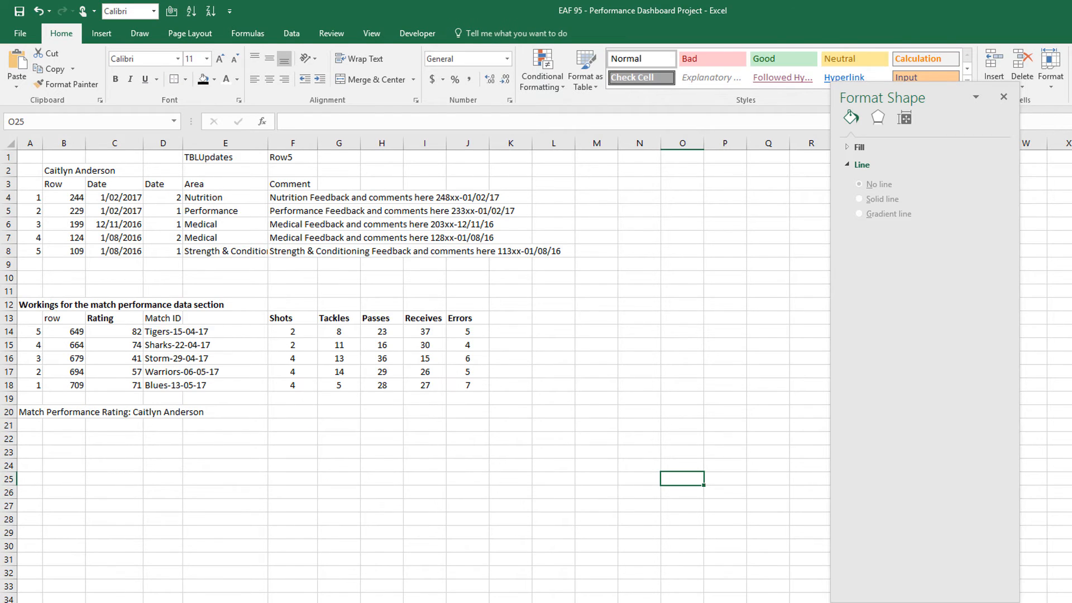
pyautogui.hotkey('ctrl', 'pageup')
pyautogui.click(659, 454)
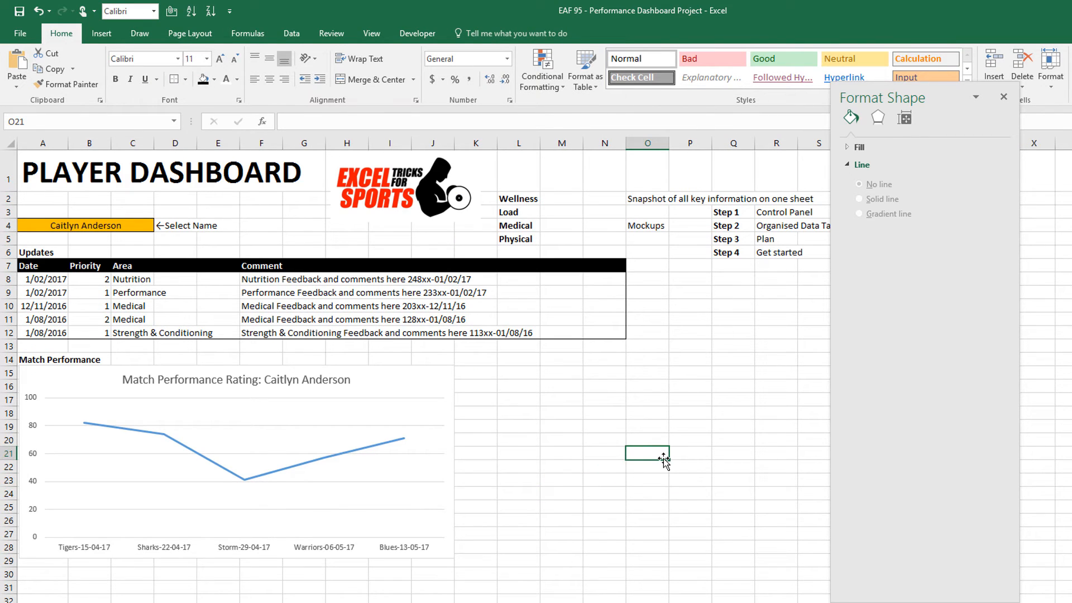
pyautogui.hotkey('ctrl', 'v')
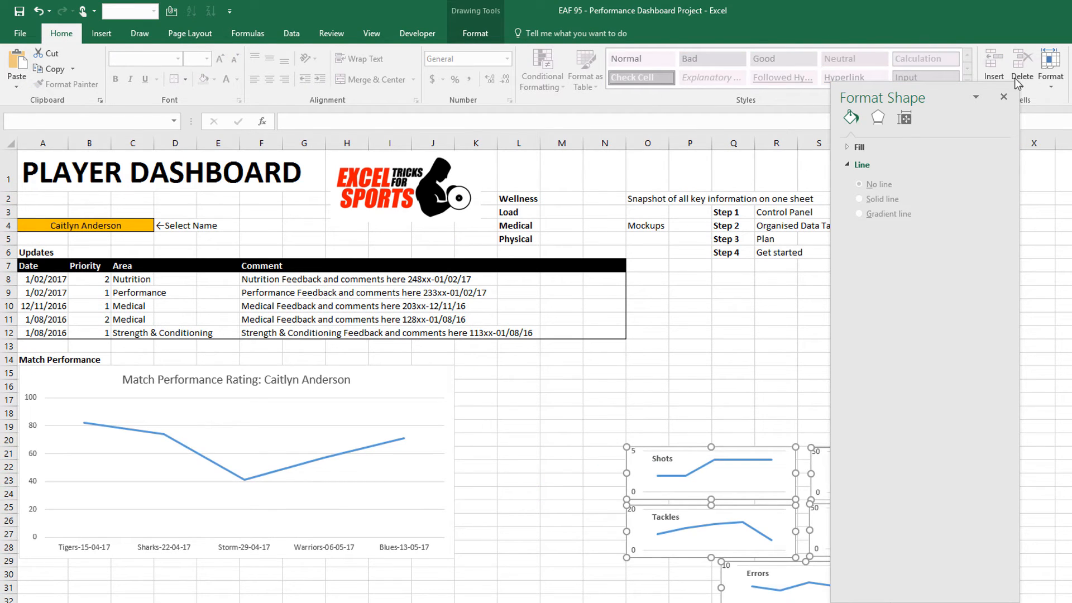
pyautogui.click(1003, 96)
pyautogui.click(643, 440)
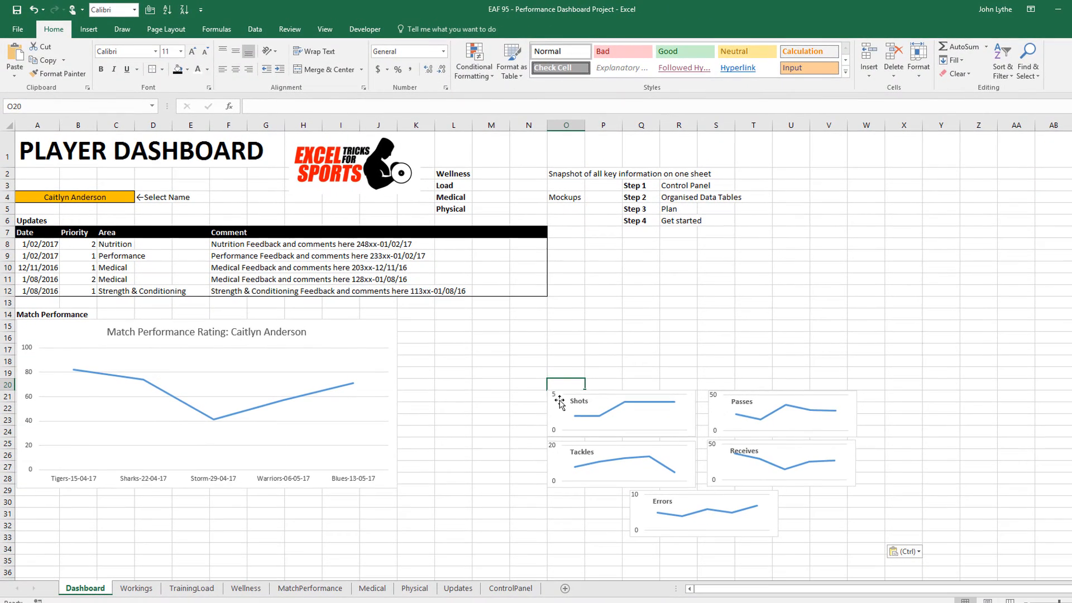
# Step: Stack the Shots, Tackles, Passes, Receives and Errors charts in one column directly beside the Match Performance Rating chart
pyautogui.click(559, 401)
pyautogui.moveTo(559, 401); pyautogui.dragTo(429, 309)
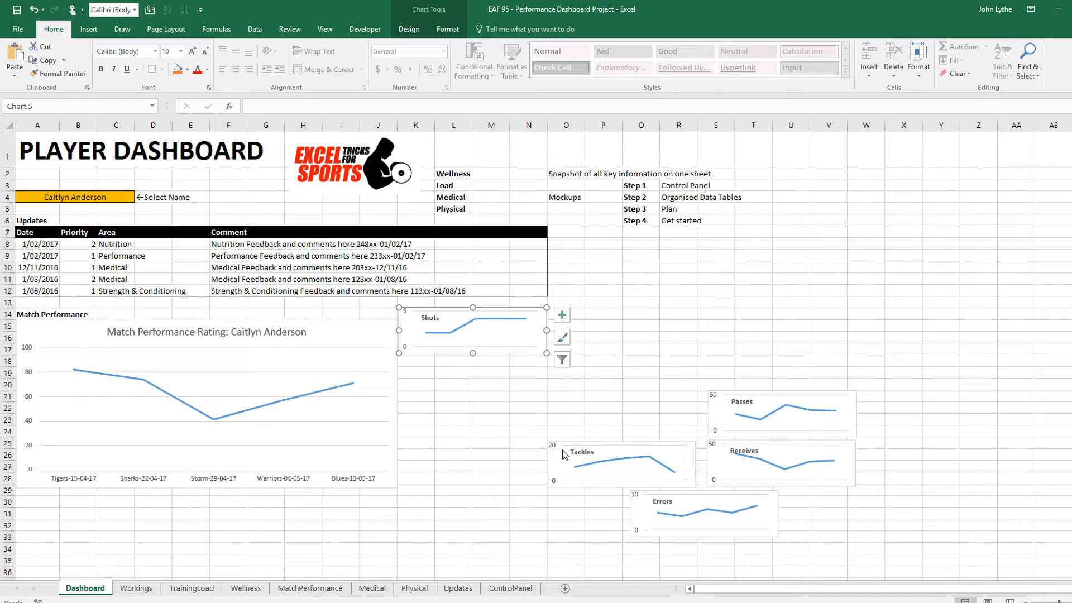
pyautogui.moveTo(564, 455); pyautogui.dragTo(402, 367)
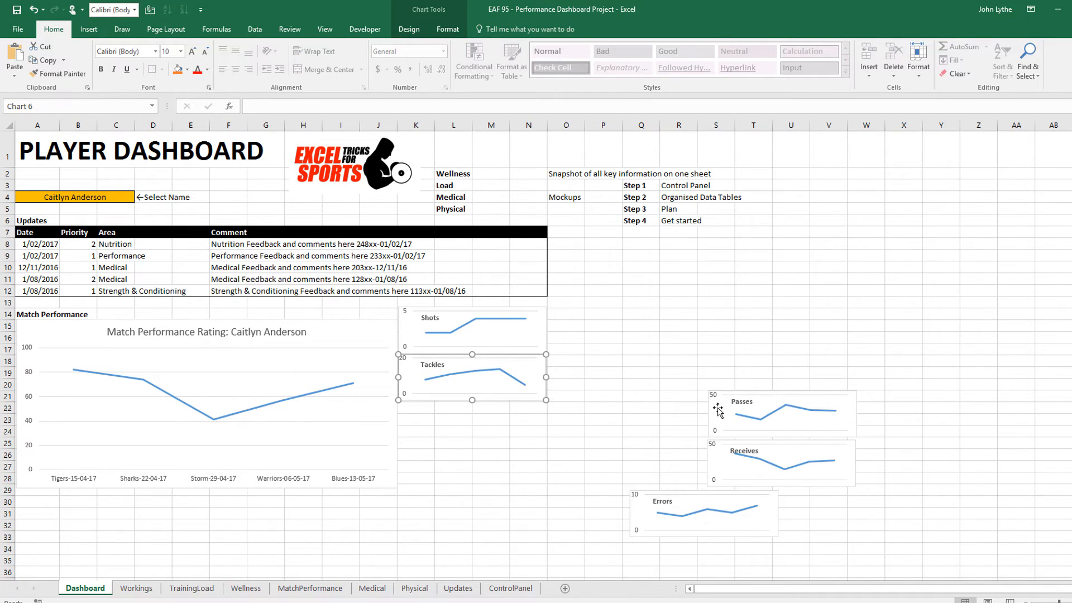
pyautogui.moveTo(718, 410); pyautogui.dragTo(407, 416)
pyautogui.moveTo(723, 461); pyautogui.dragTo(414, 466)
pyautogui.moveTo(641, 509); pyautogui.dragTo(408, 505)
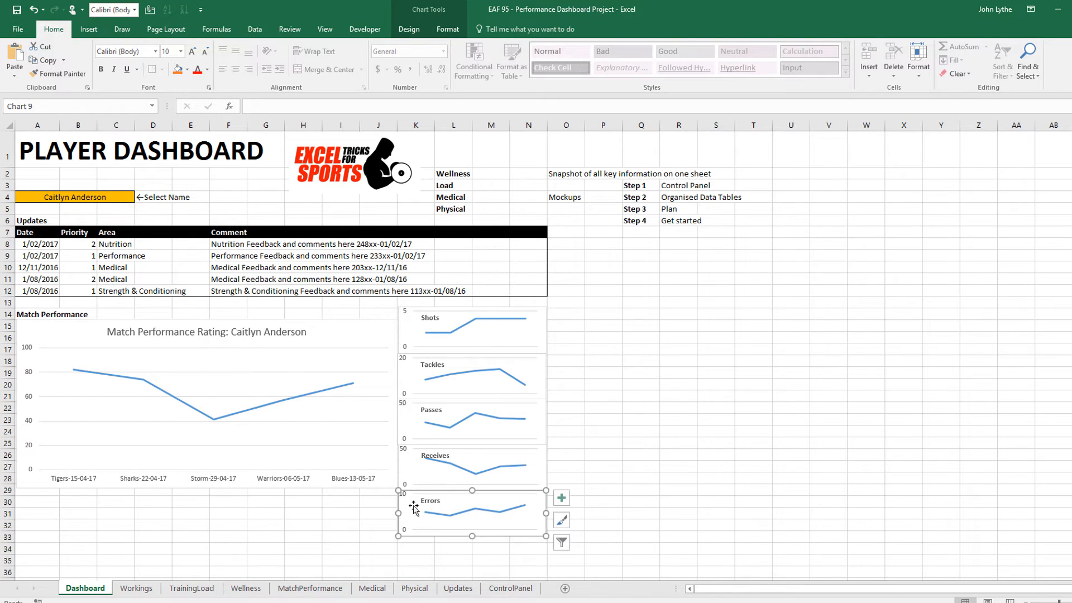
pyautogui.click(614, 417)
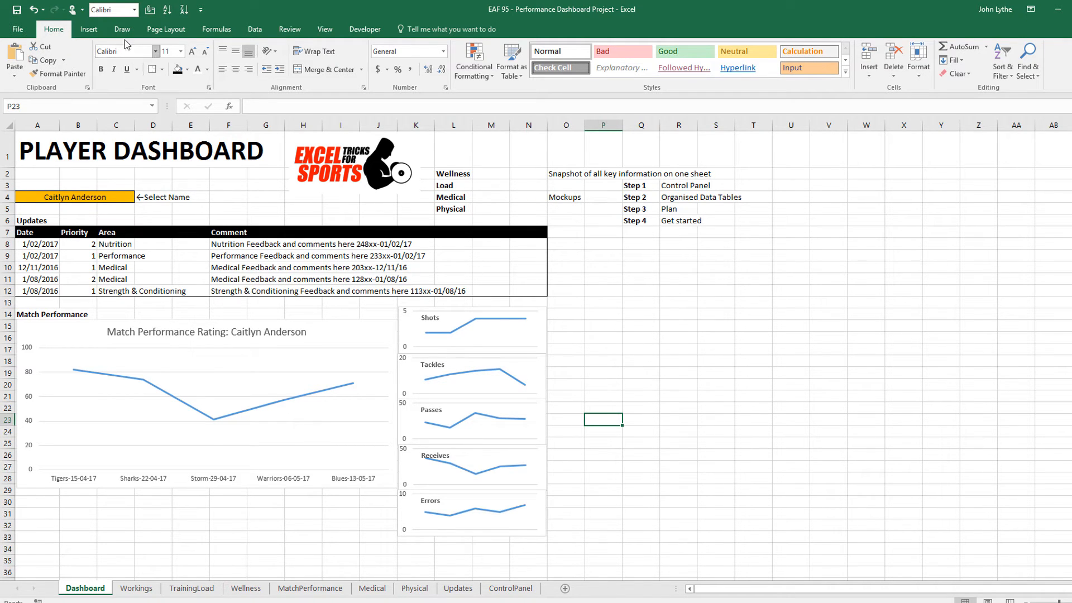
pyautogui.click(90, 29)
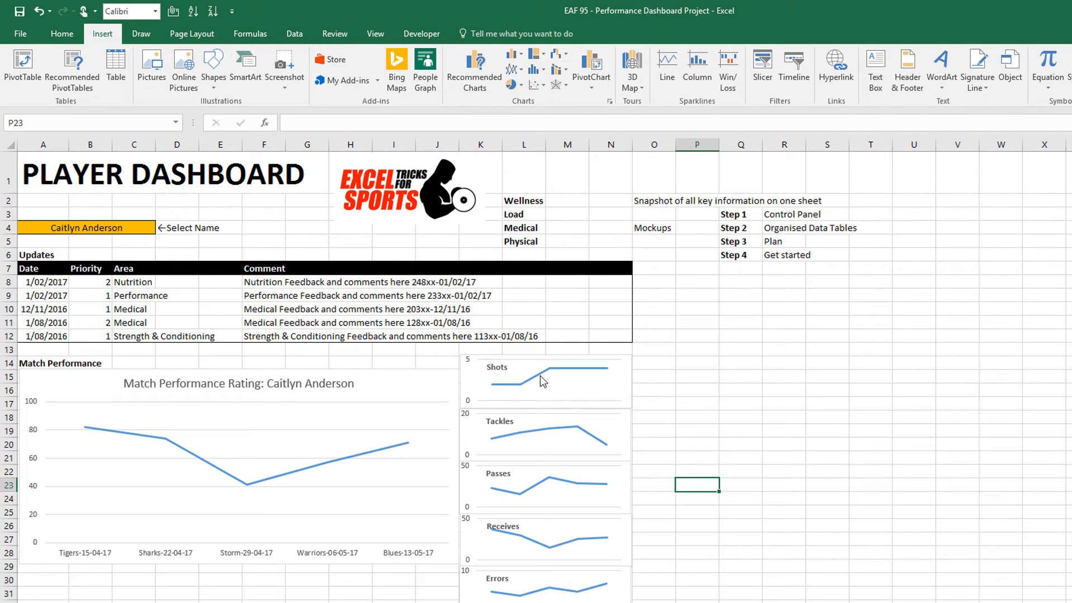
pyautogui.moveTo(537, 385)
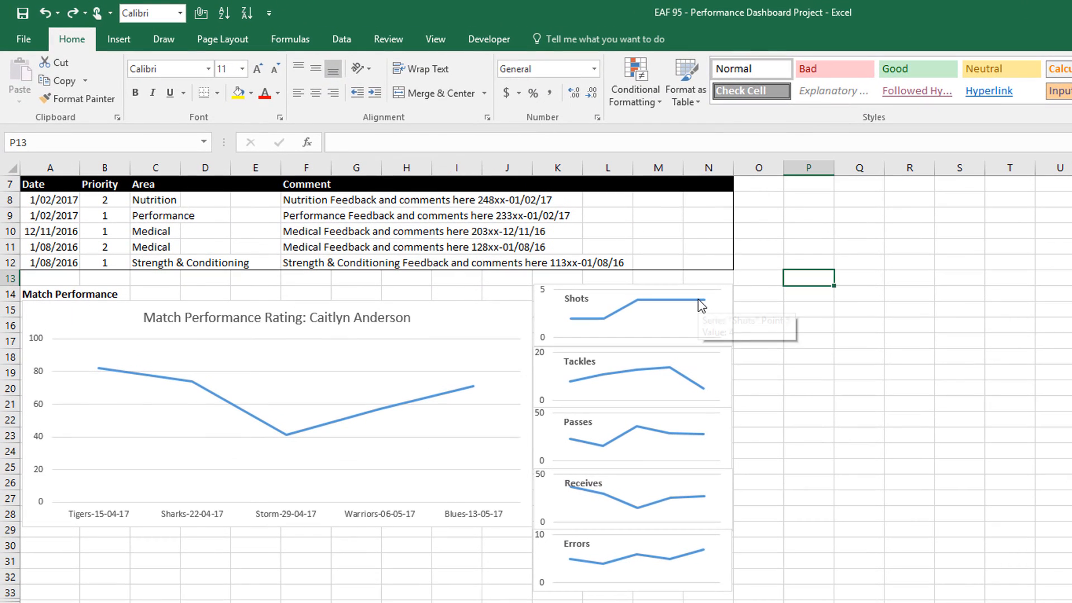
# Step: Add a data label to only the last point of the line in the Shots chart
pyautogui.moveTo(495, 215)
pyautogui.click(685, 300)
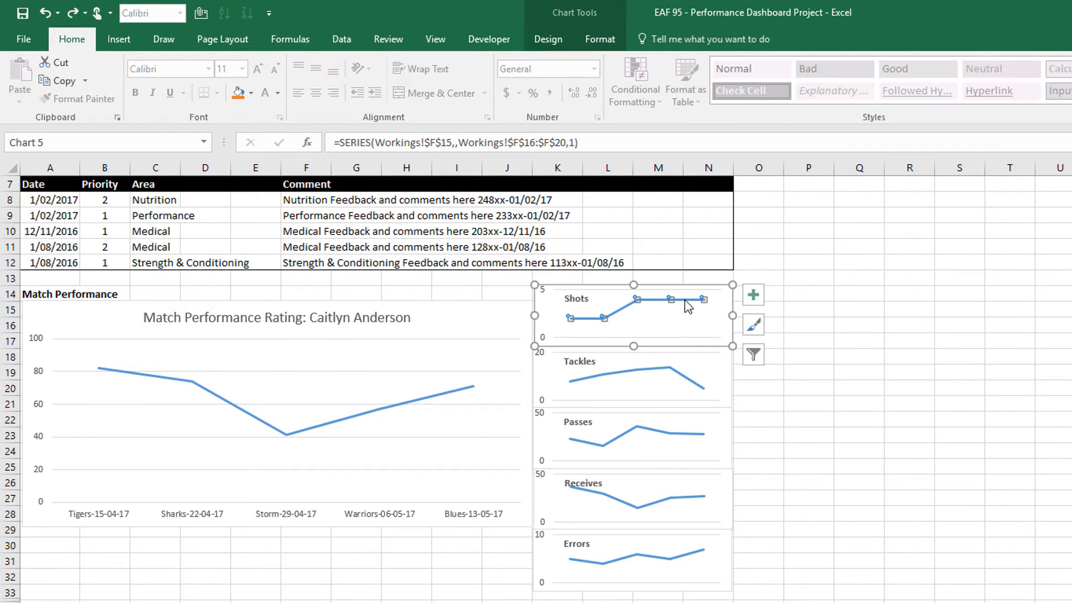
pyautogui.moveTo(706, 302)
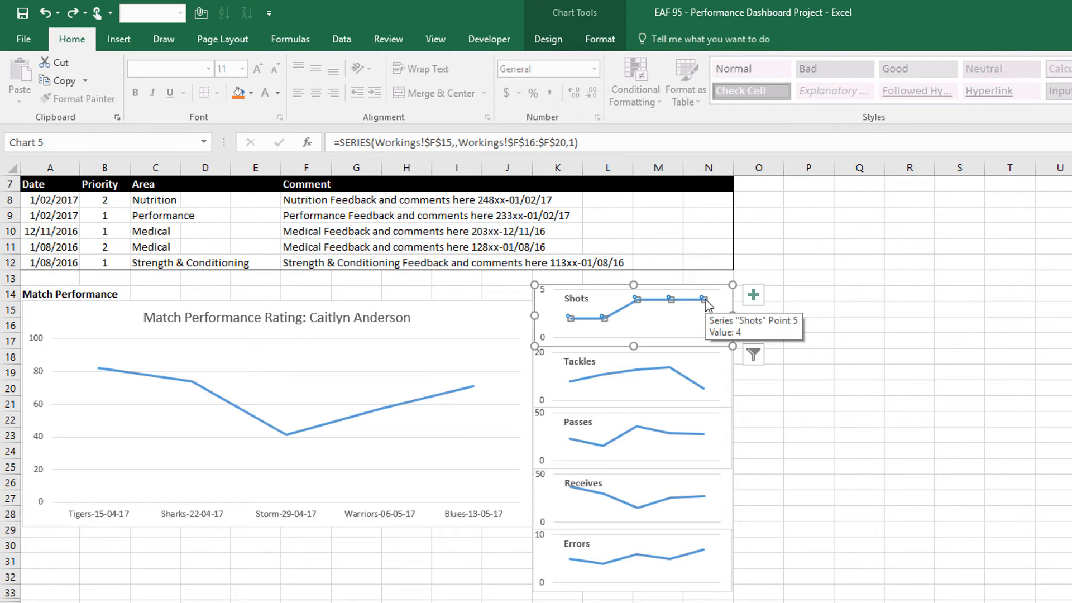
pyautogui.click(705, 301)
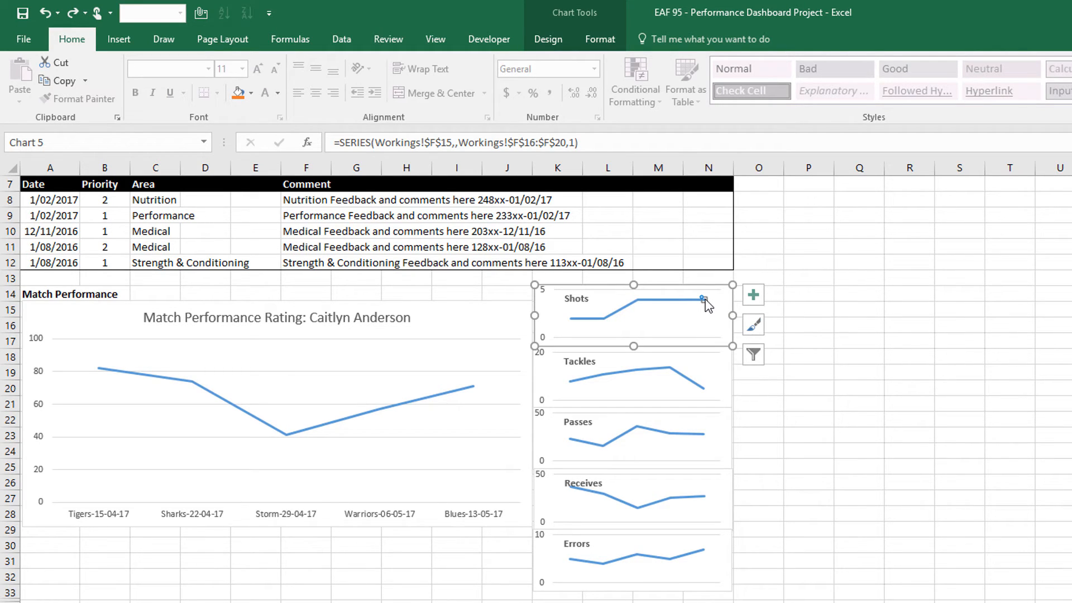
pyautogui.rightClick(705, 300)
pyautogui.moveTo(810, 406)
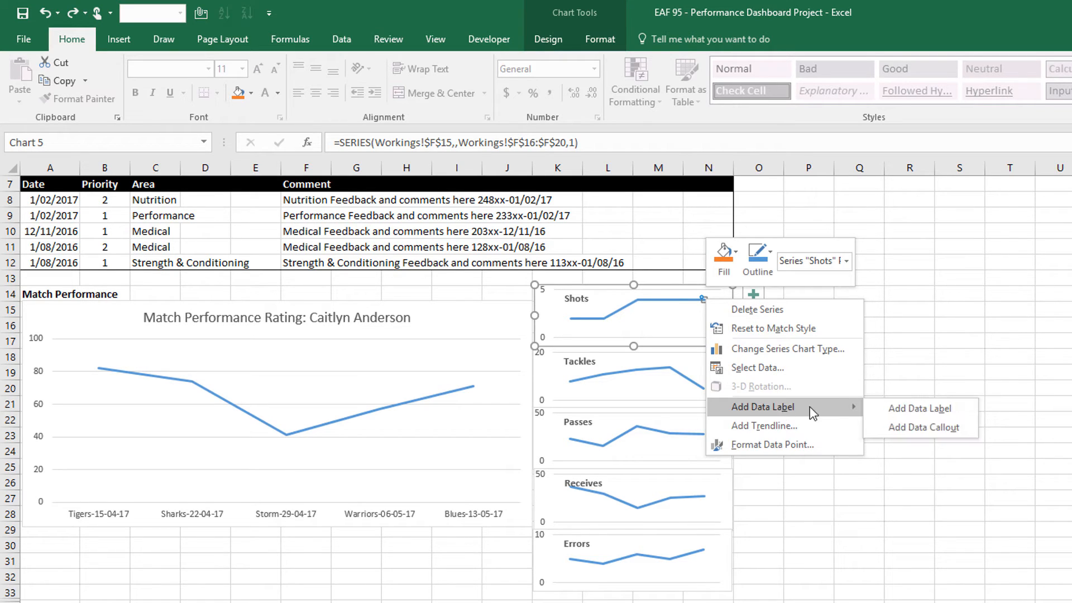
pyautogui.click(871, 409)
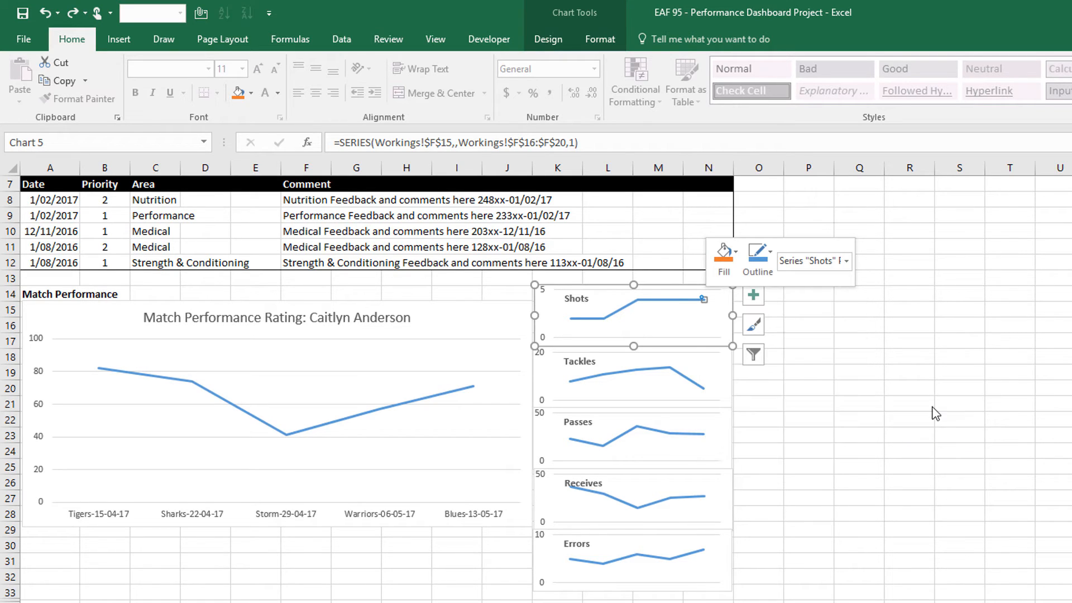
# Step: Add a data label to only the last point of the line in the Tackles, Passes, Receives and Errors charts
pyautogui.click(702, 387)
pyautogui.click(703, 387)
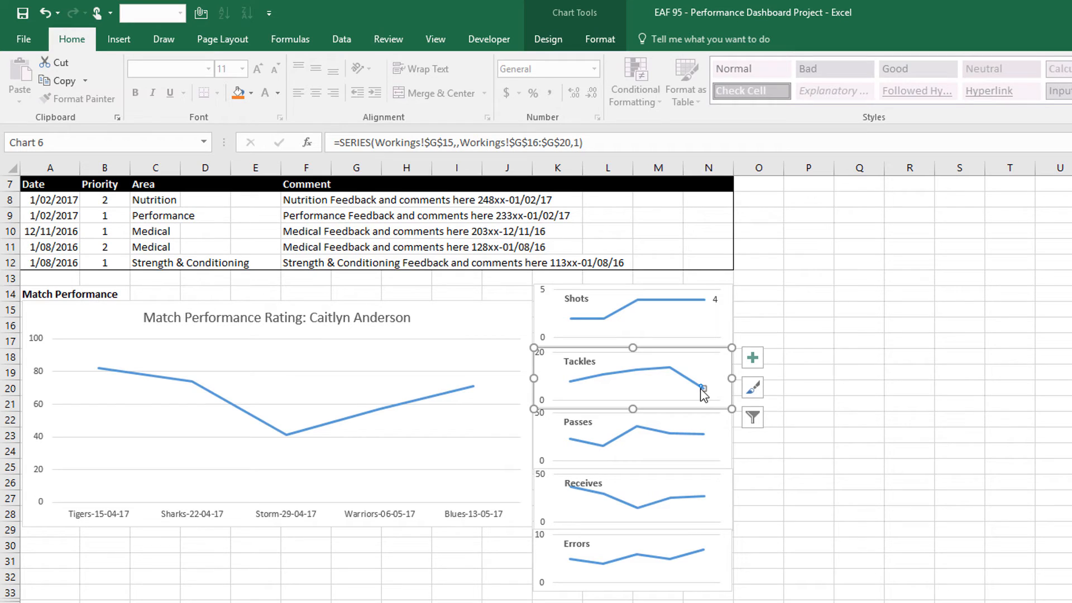
pyautogui.rightClick(704, 389)
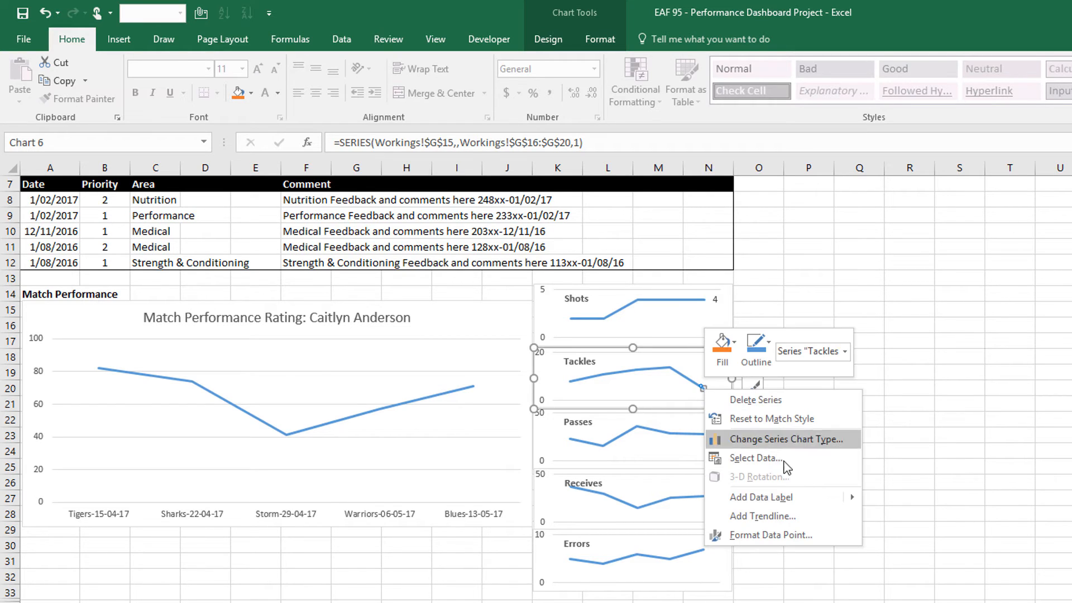
pyautogui.moveTo(816, 497)
pyautogui.click(894, 501)
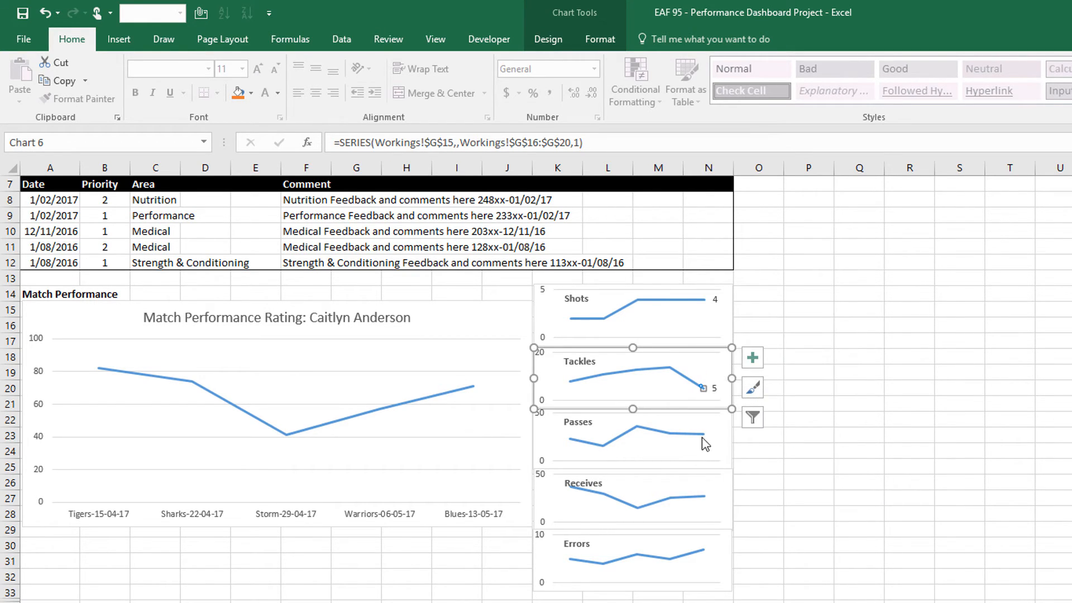
pyautogui.click(871, 463)
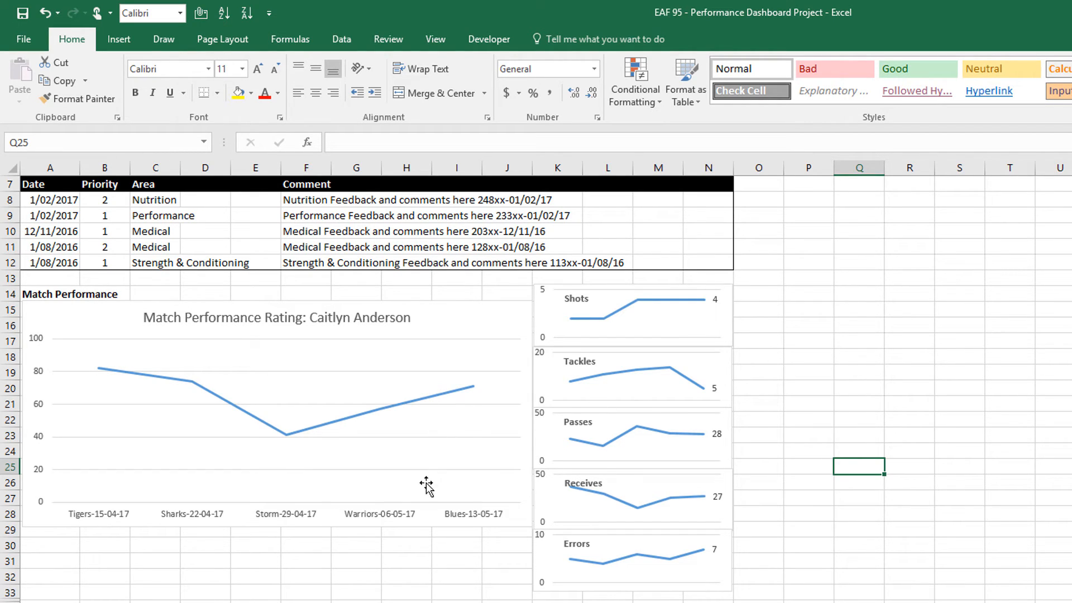
# Step: Try the Match Performance Rating chart taller and shortened to end at row 26, and select the empty range A27:J32 beneath it
pyautogui.click(307, 534)
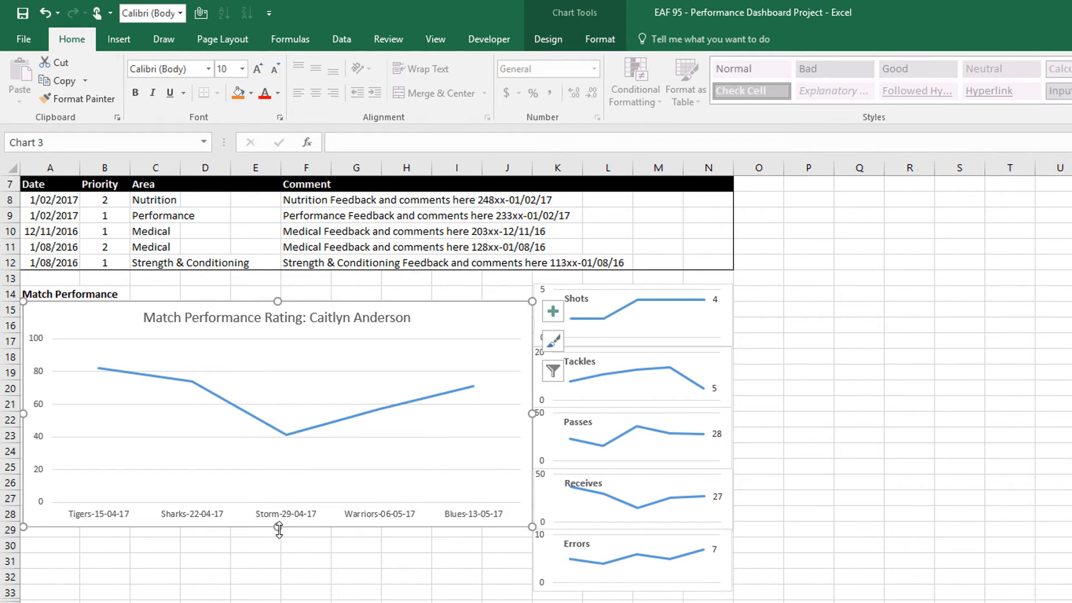
pyautogui.moveTo(278, 528); pyautogui.dragTo(276, 589)
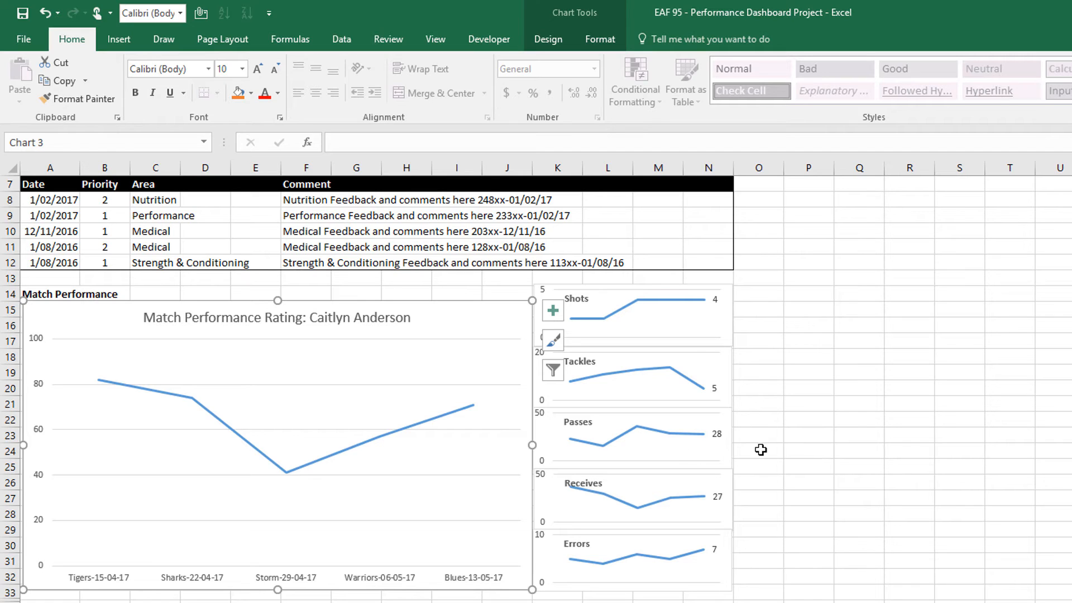
pyautogui.moveTo(277, 589); pyautogui.dragTo(286, 488)
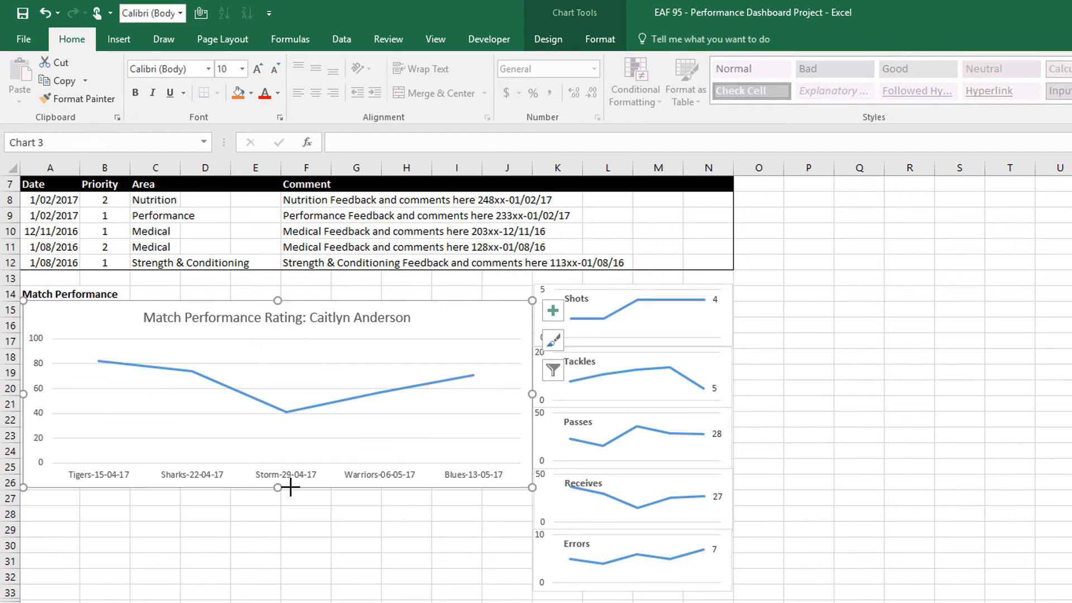
pyautogui.click(256, 531)
pyautogui.moveTo(52, 496); pyautogui.dragTo(526, 584)
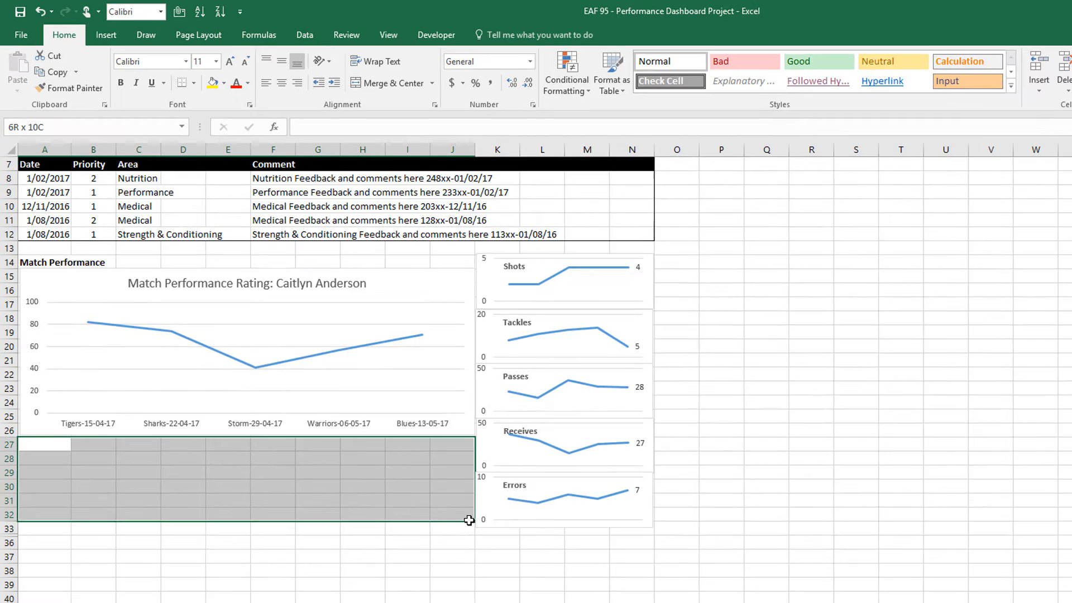
pyautogui.moveTo(469, 520); pyautogui.dragTo(469, 520)
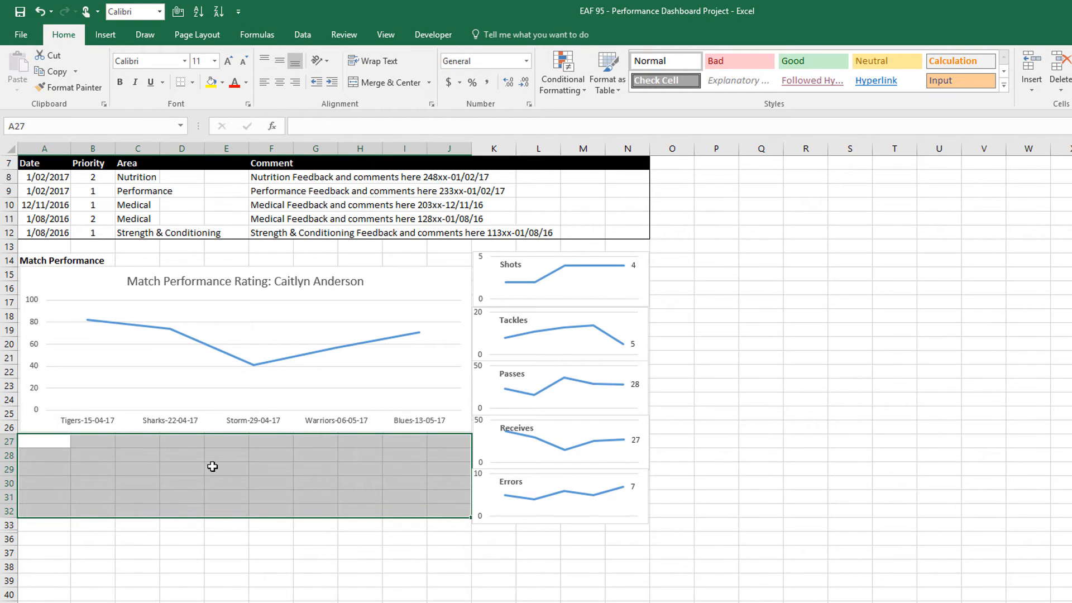
# Step: Stretch the Match Performance Rating chart's height down to line up with the lower edge of the Errors chart
pyautogui.click(271, 401)
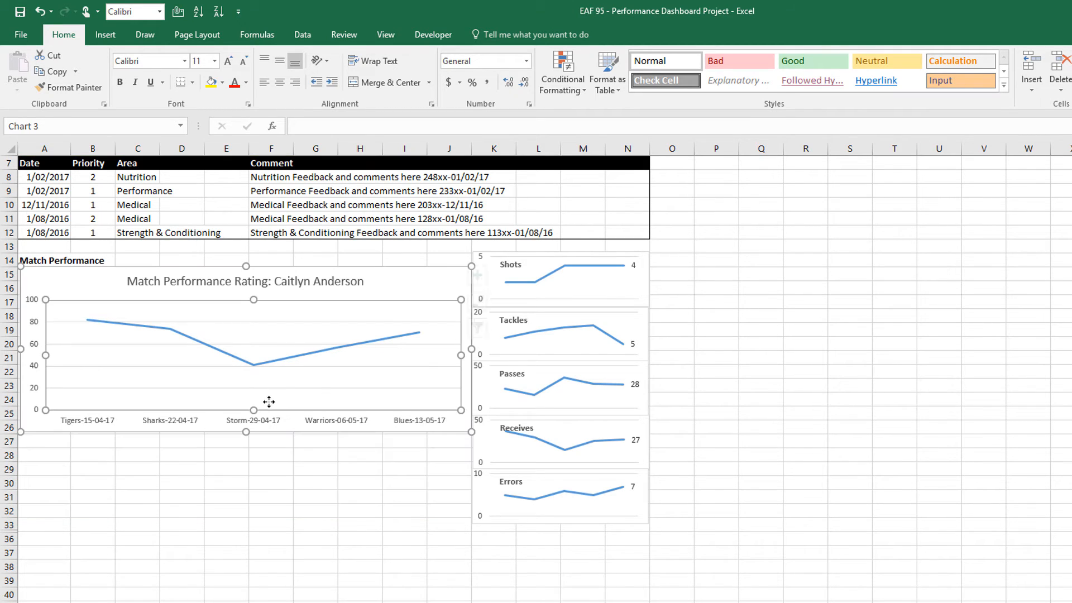
pyautogui.moveTo(244, 431); pyautogui.dragTo(246, 520)
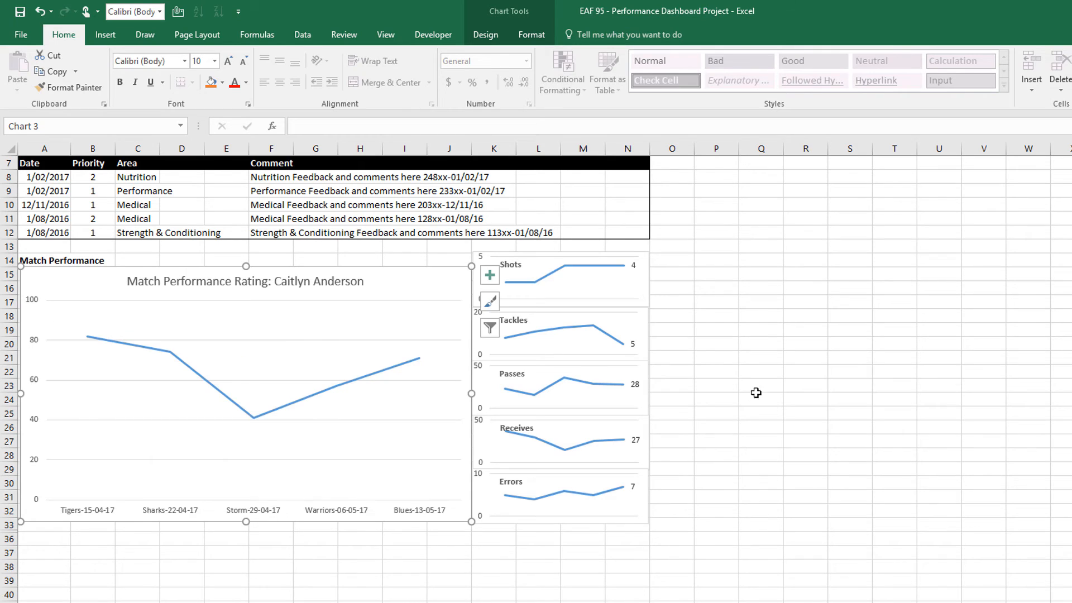
pyautogui.click(726, 392)
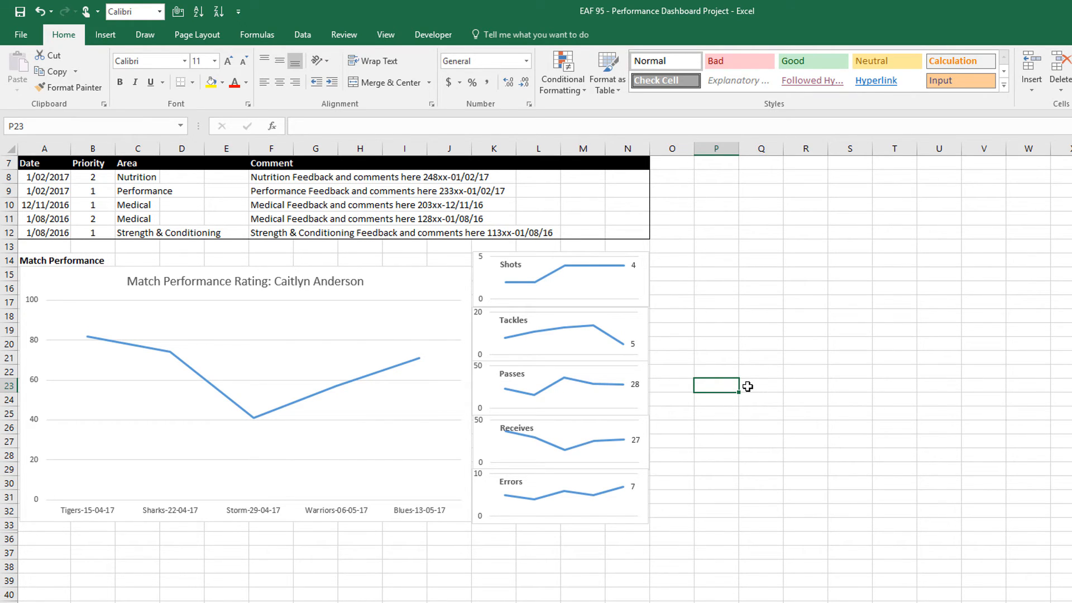
# Step: Move the Physical heading from cell L5 to cell A37 below the match performance charts, and select cell A39
pyautogui.scroll(2, 748, 387)
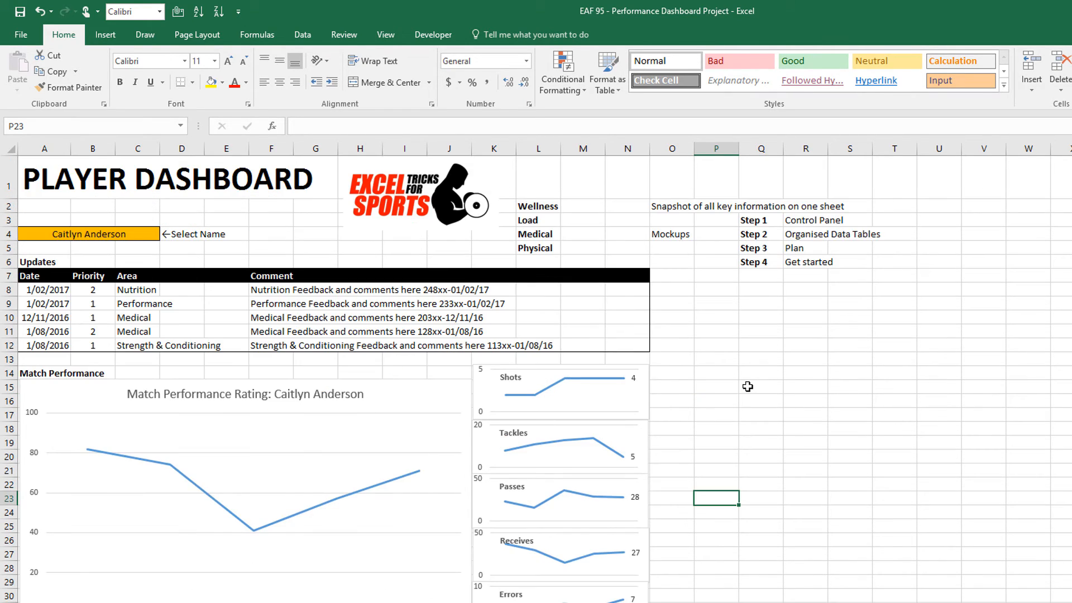
pyautogui.click(536, 248)
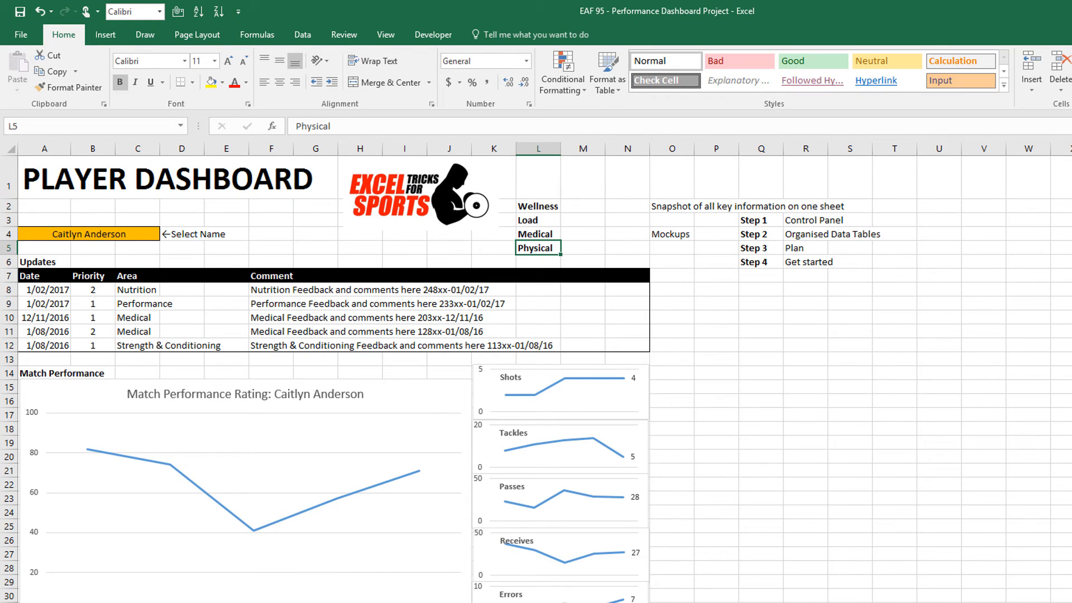
pyautogui.moveTo(536, 256); pyautogui.dragTo(37, 561)
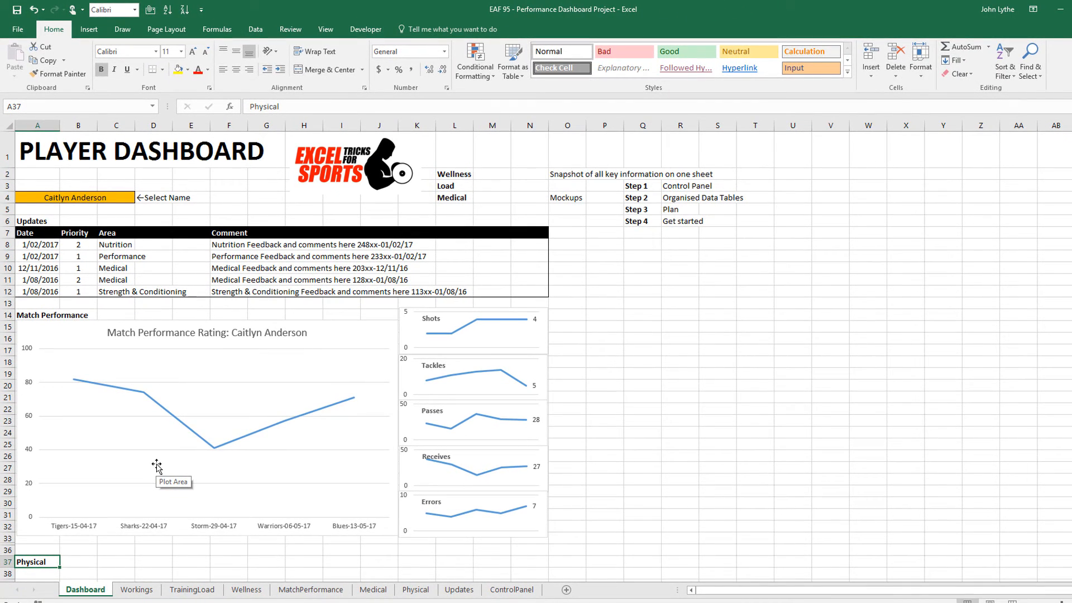
pyautogui.scroll(-8, 157, 467)
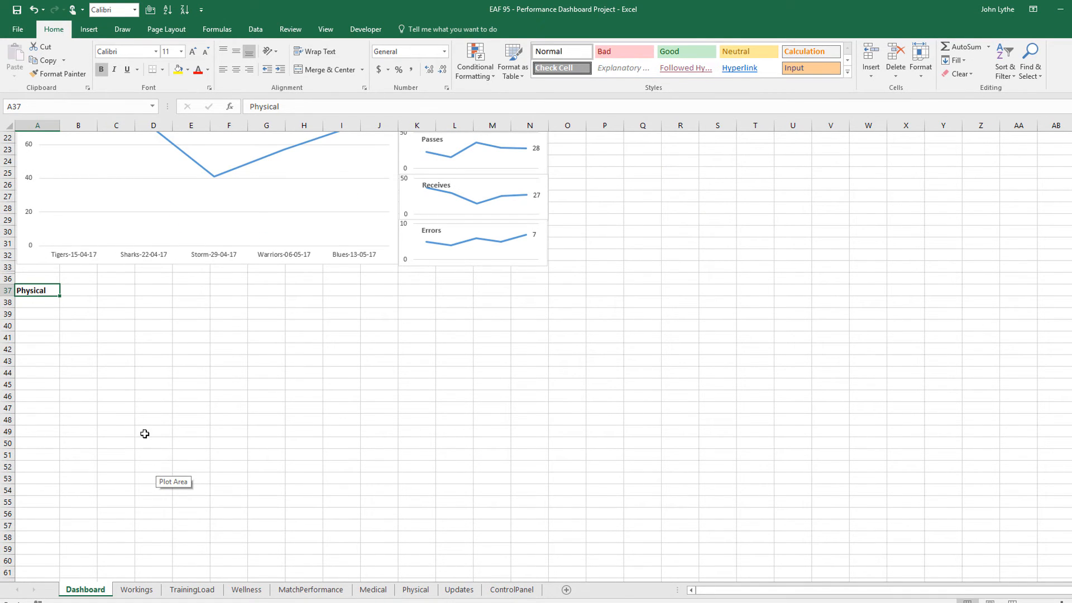
pyautogui.click(43, 312)
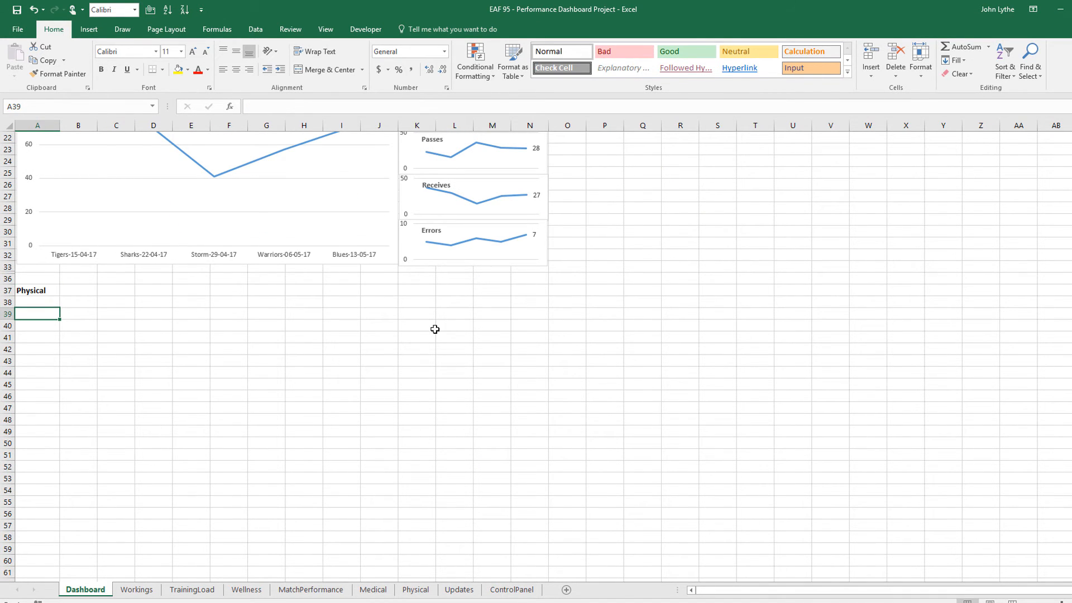
# Step: Review the Physical sheet's profile data and the Physical Bands table on the ControlPanel sheet, and return to the Physical sheet
pyautogui.click(416, 591)
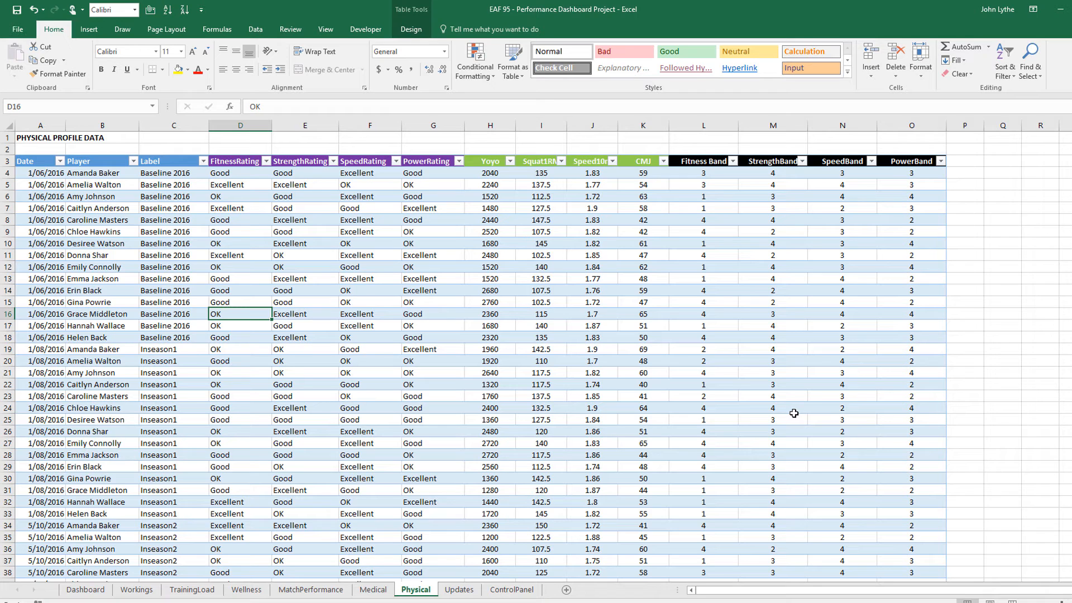
pyautogui.click(511, 591)
pyautogui.click(691, 590)
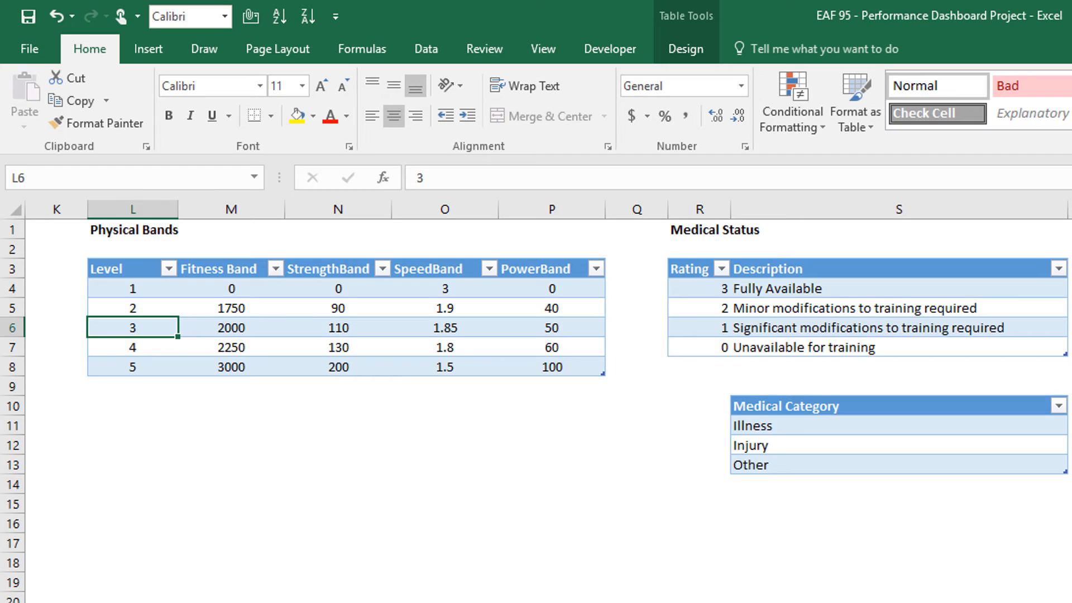
pyautogui.hotkey('ctrl', 'pageup')
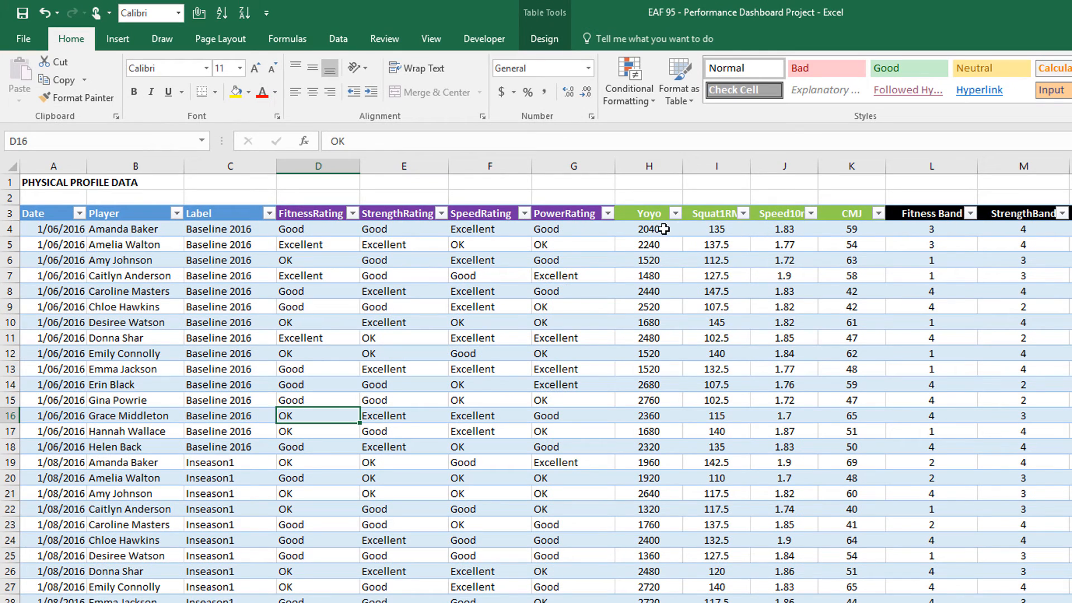
# Step: Try a Yoyo result of 1520 in cell H4 to test the Fitness Band calculation, and undo the entry
pyautogui.click(664, 229)
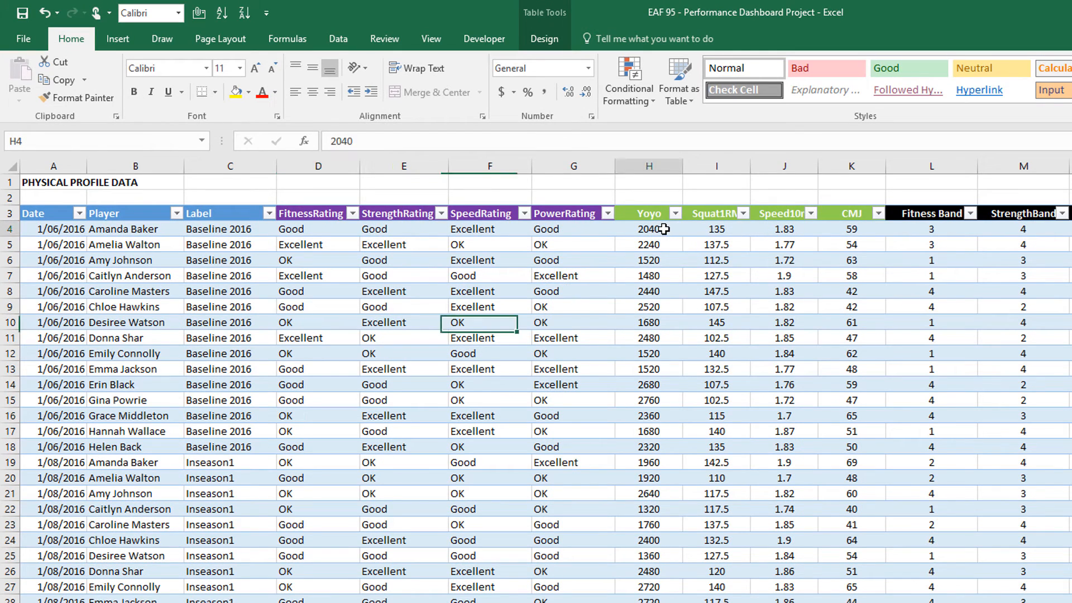
pyautogui.write('1520')
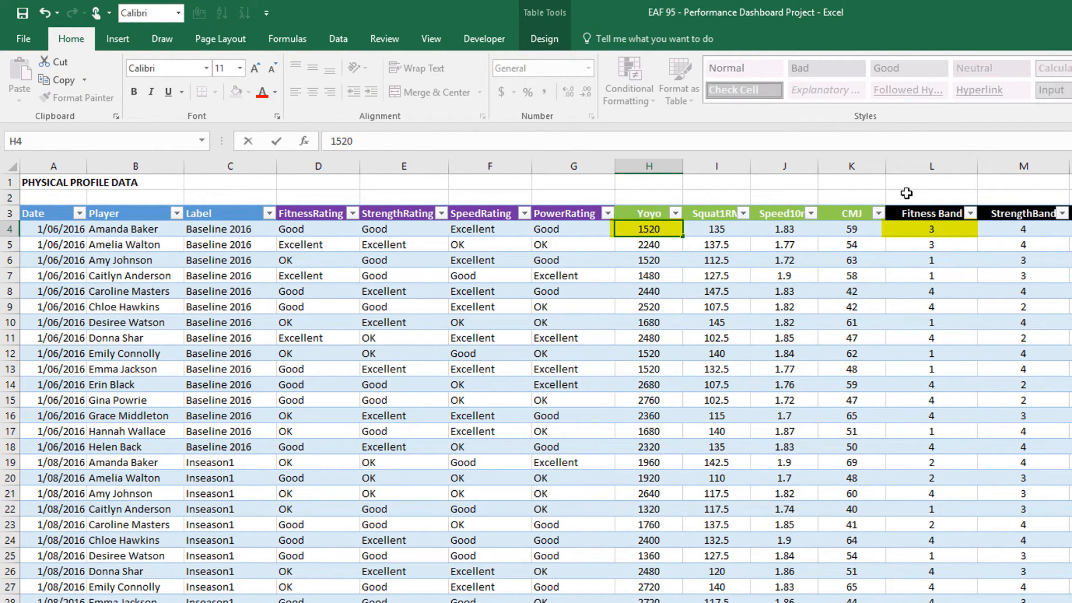
pyautogui.press('Return')
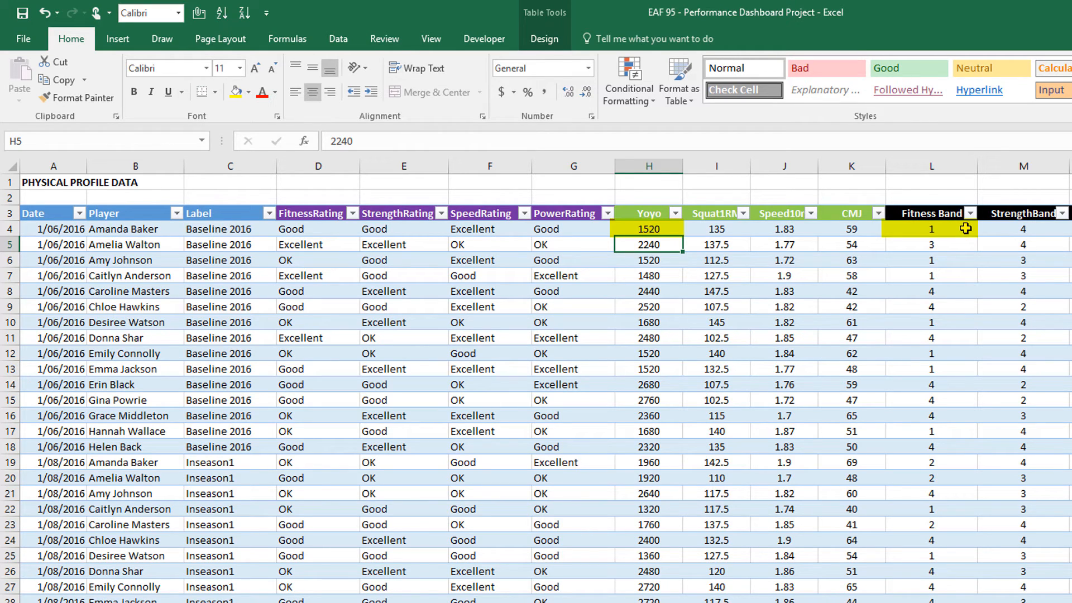
pyautogui.click(45, 13)
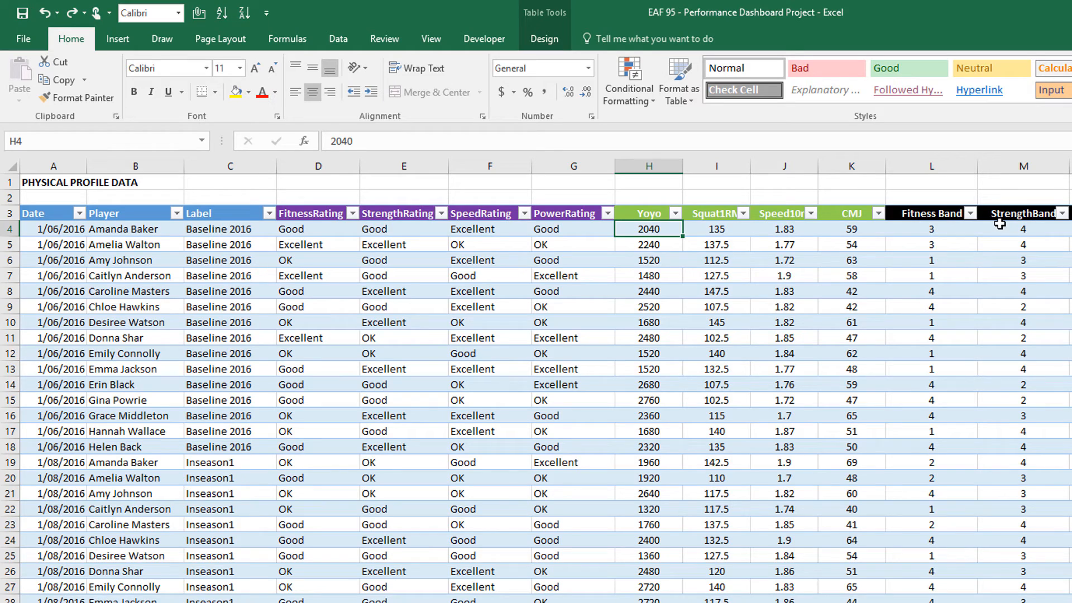
# Step: Set the Yoyo result in cell H4 to 2500 and reselect the cell
pyautogui.write('2500')
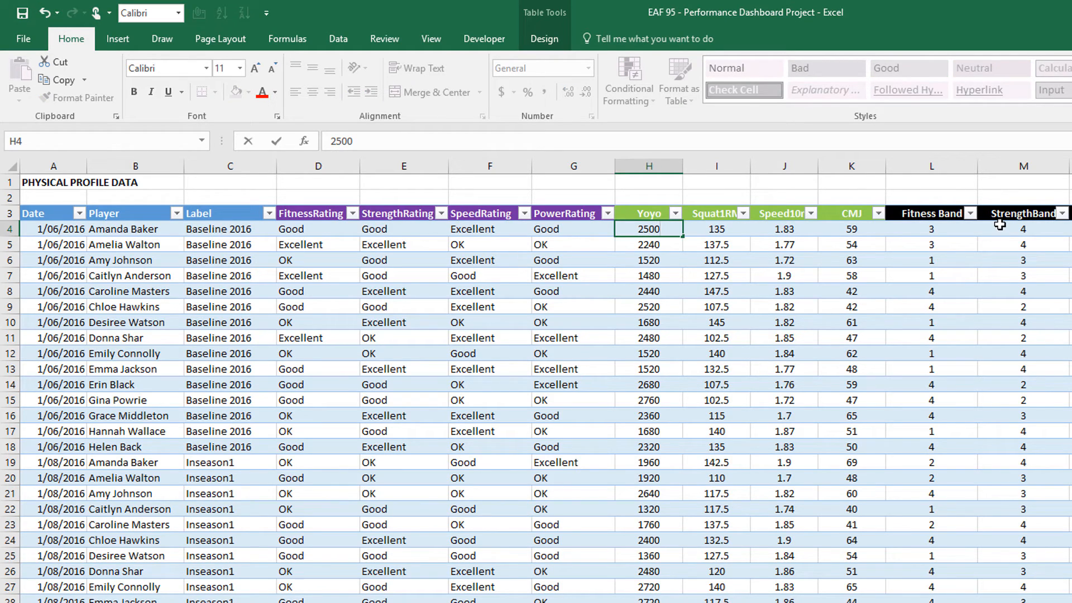
pyautogui.press('Return')
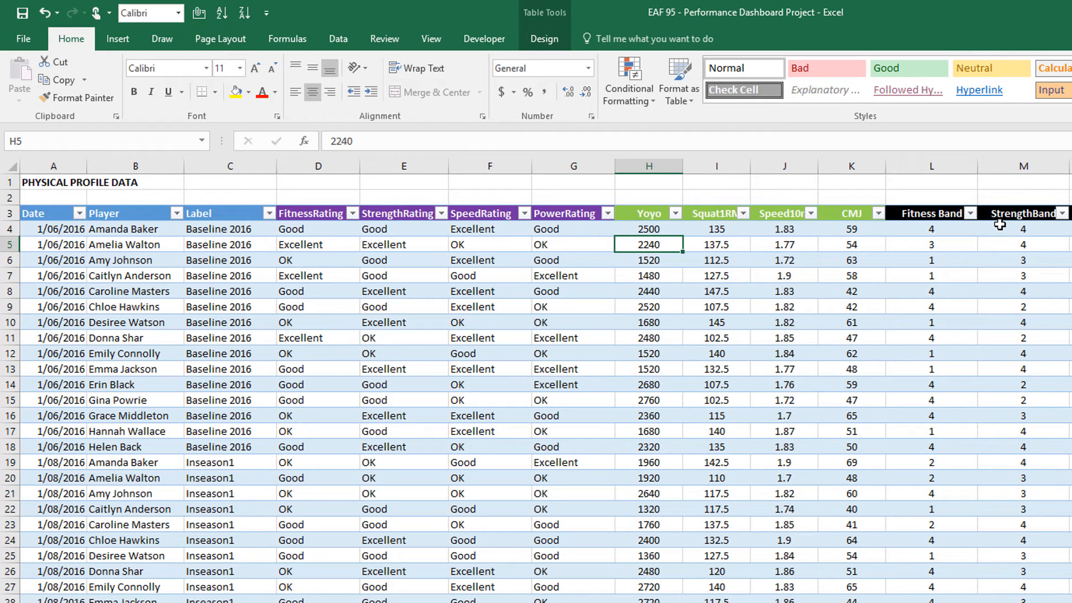
pyautogui.press('Up')
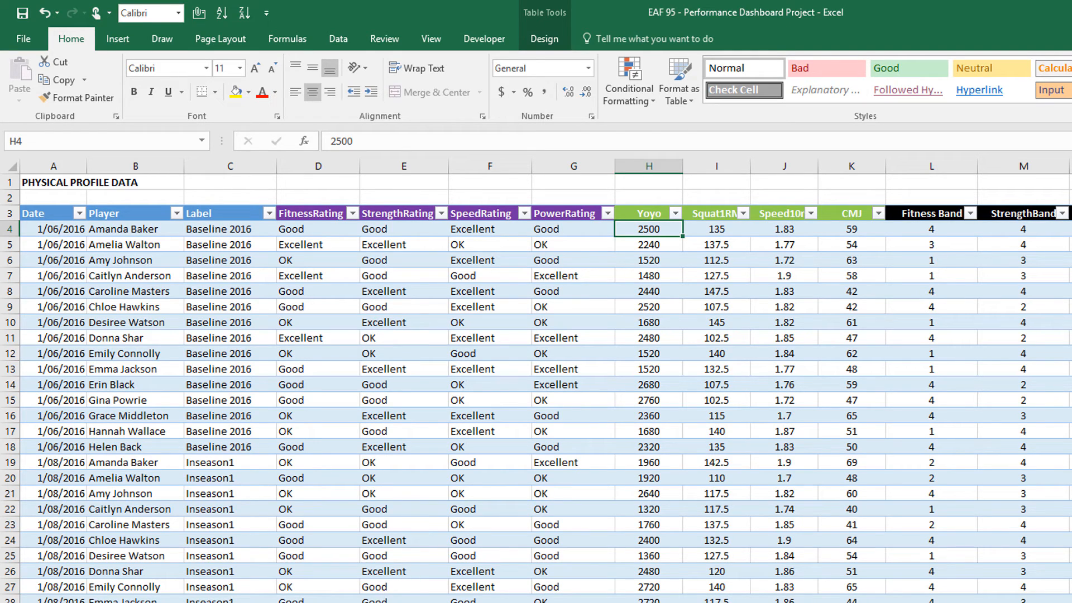
# Step: On the Dashboard, enter Fitness, Strength, Speed and Power in C37, E37, G37 and I37, and Rating, Result and Band in A39, A41 and A43
pyautogui.click(213, 602)
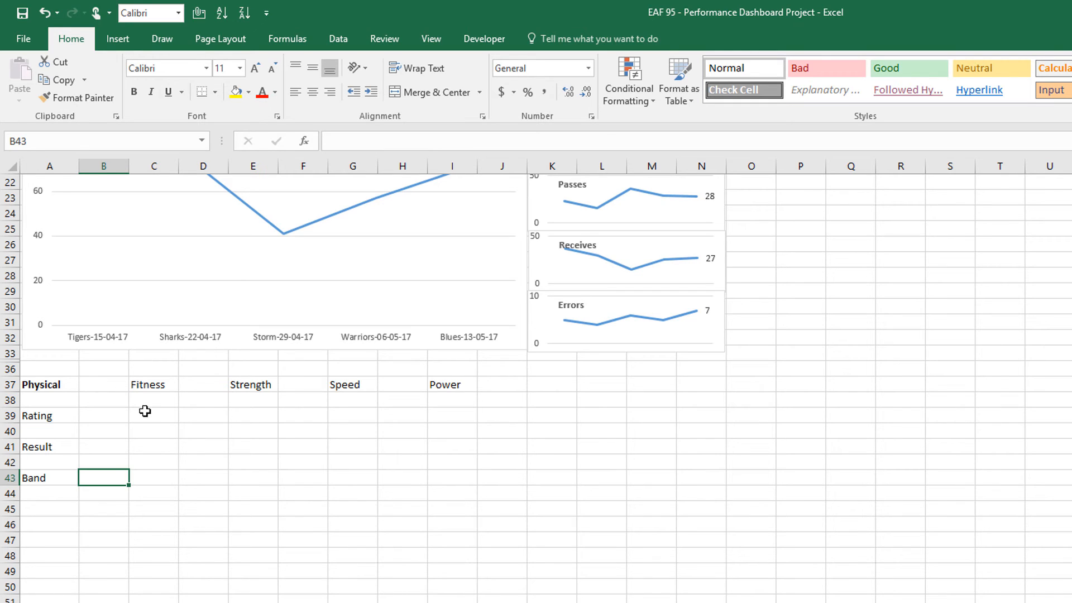
# Step: Start an INDEX formula in C39 with TBLPhysicalData[FitnessRating] as its array
pyautogui.click(147, 412)
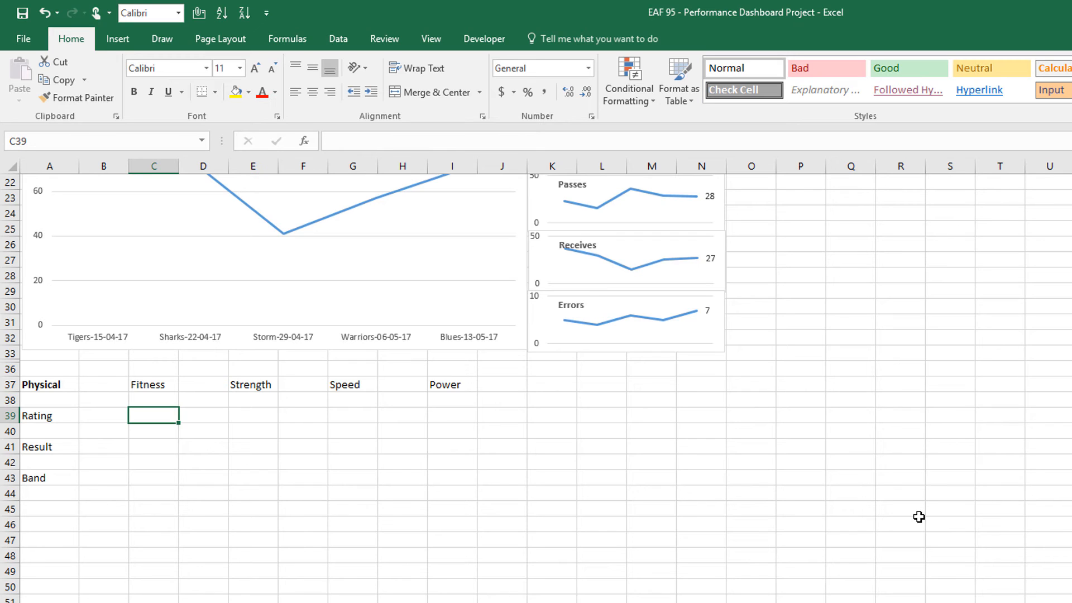
pyautogui.write('=')
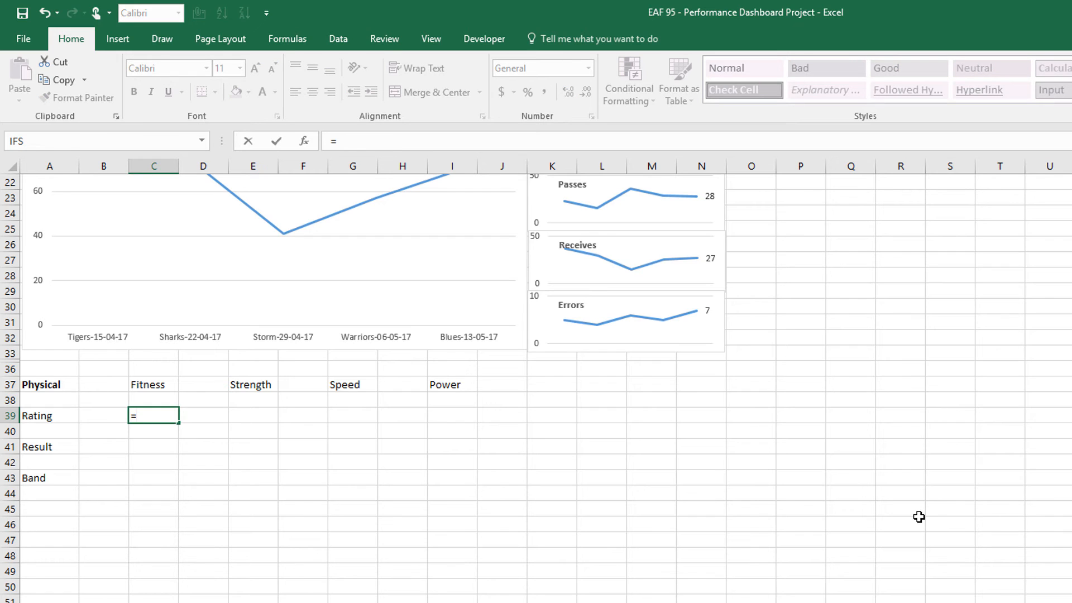
pyautogui.write('index(')
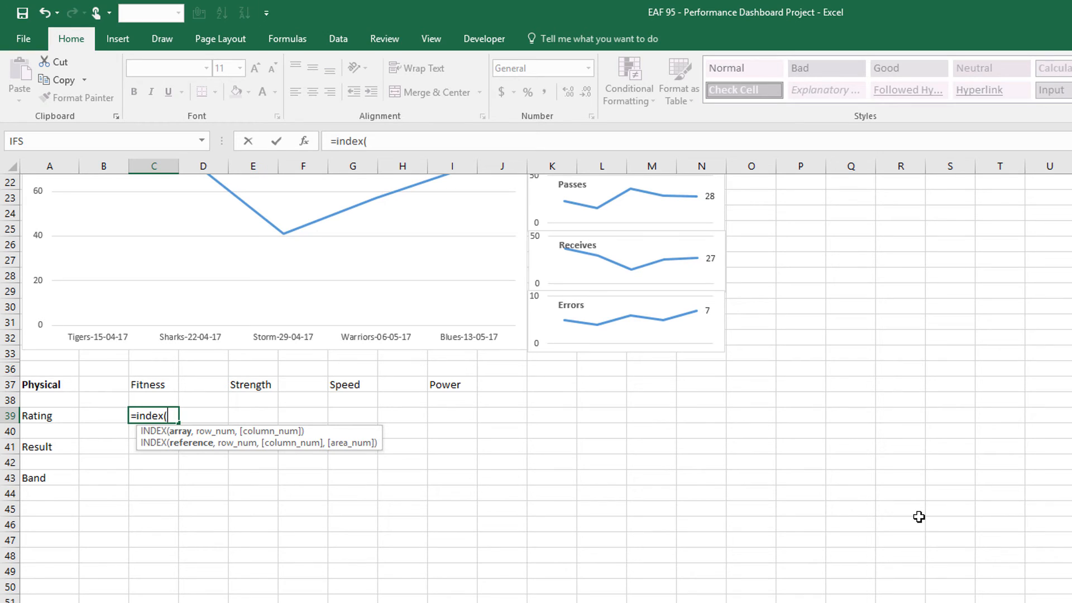
pyautogui.write('tbl')
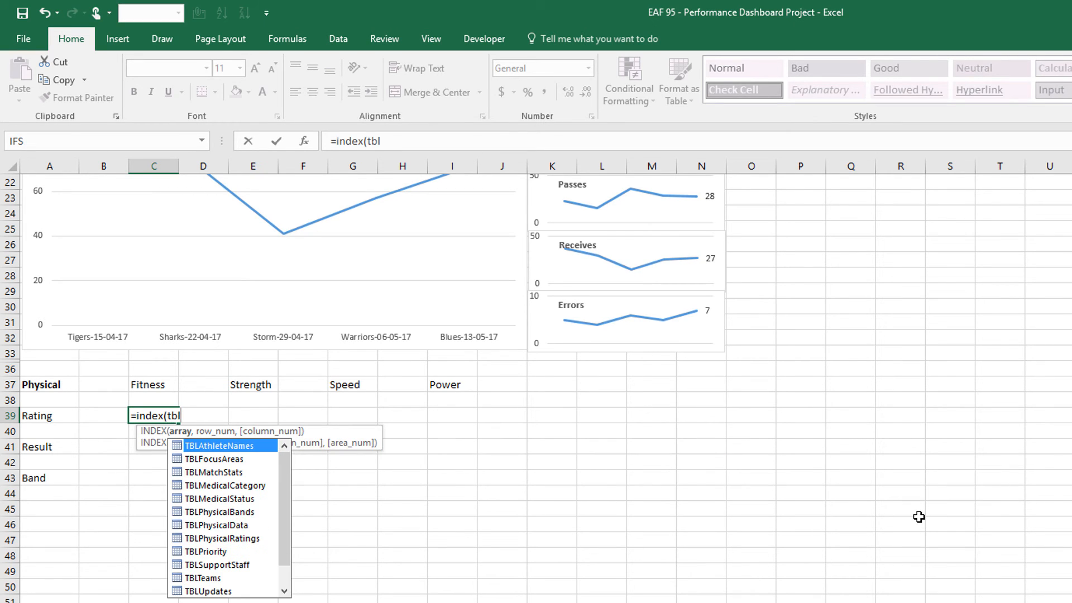
pyautogui.press('Down')
pyautogui.press('Down')
pyautogui.press('Down')
pyautogui.press('Down')
pyautogui.press('Down')
pyautogui.press('Down')
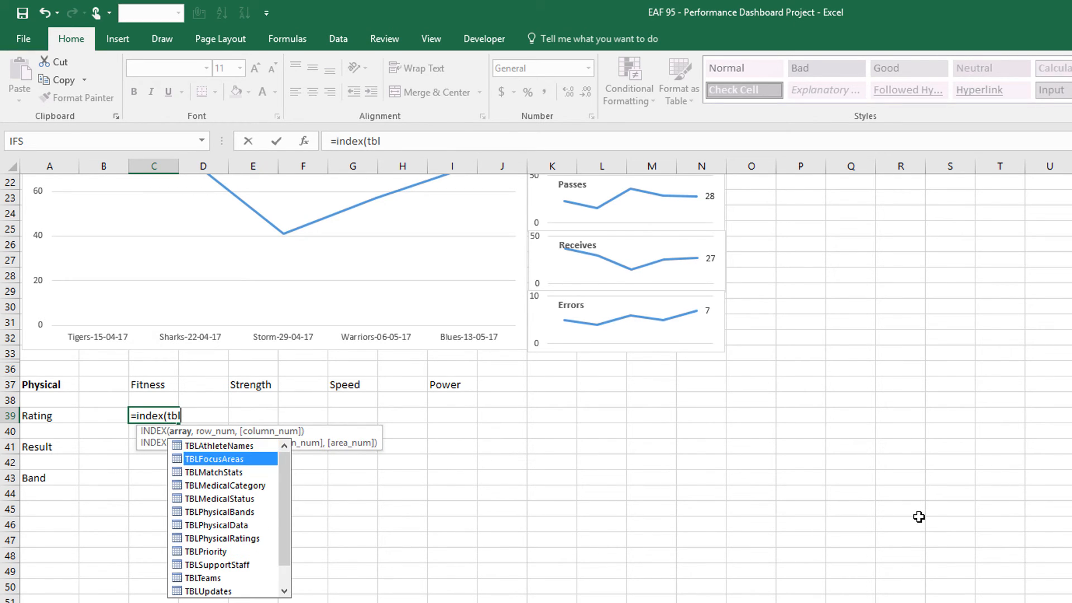
pyautogui.press('Tab')
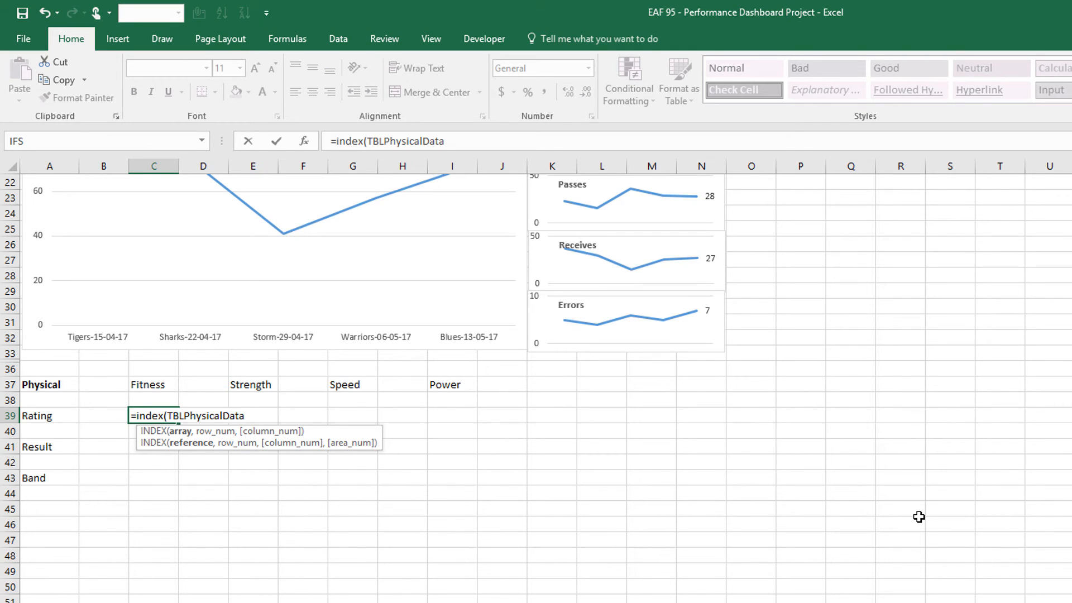
pyautogui.write('[')
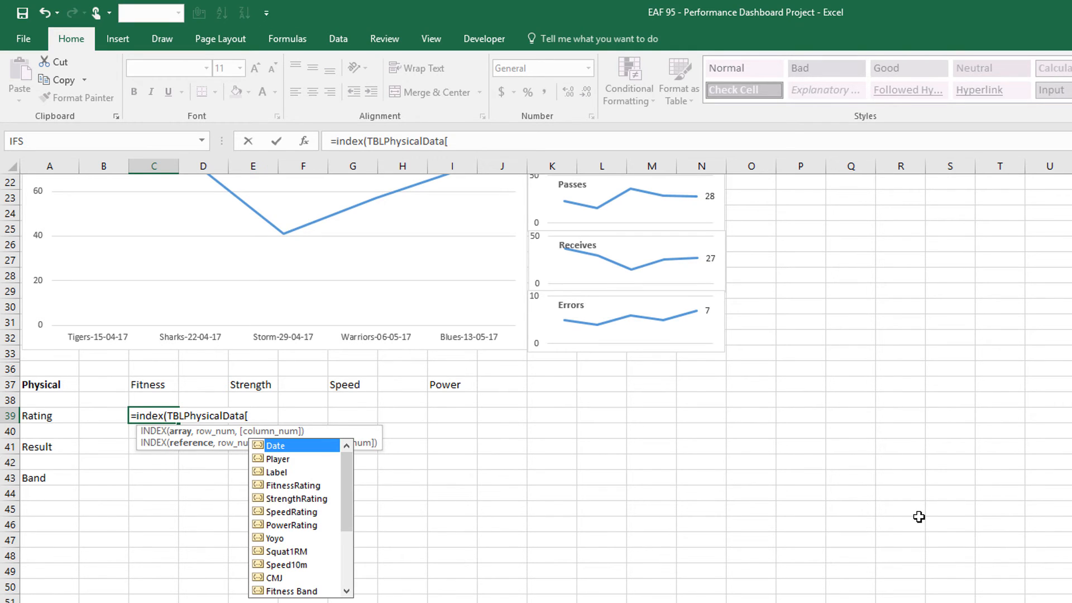
pyautogui.press('Down')
pyautogui.press('Down')
pyautogui.press('Down')
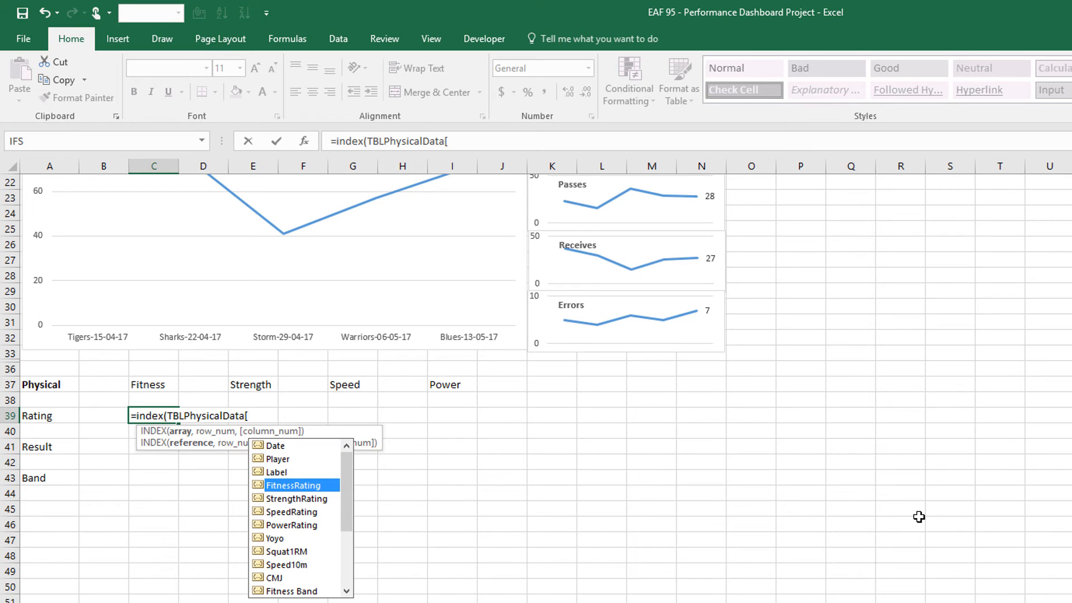
pyautogui.press('Tab')
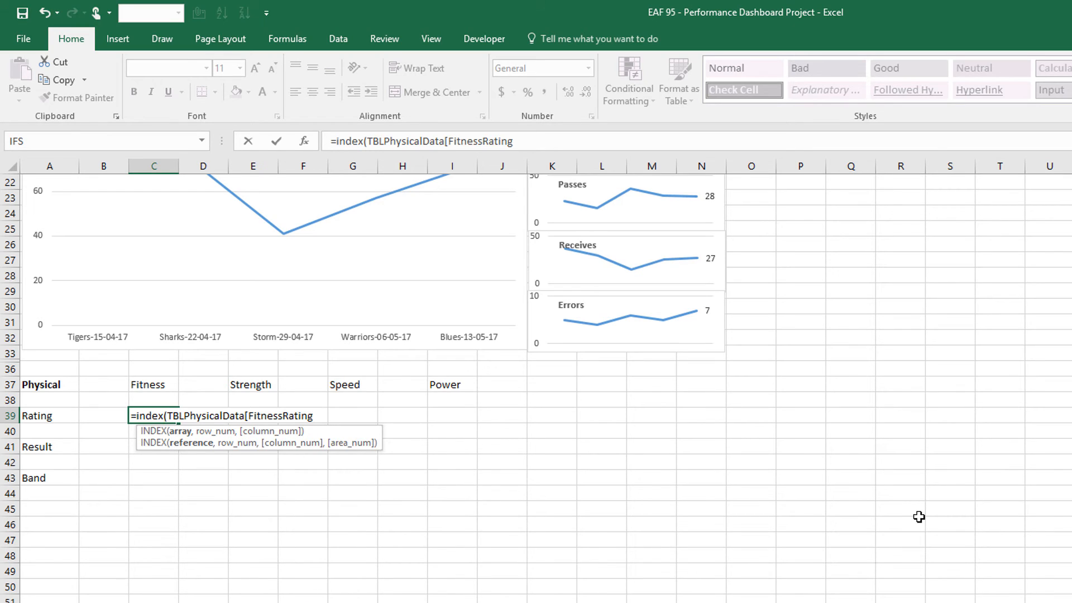
pyautogui.write('],')
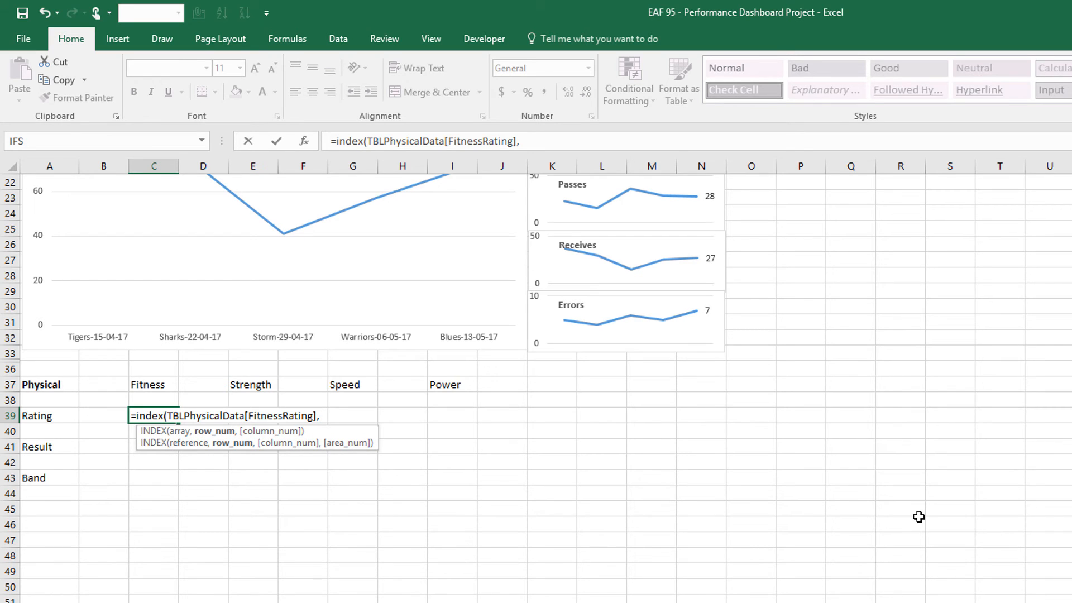
# Step: Add AGGREGATE as the INDEX row number, with function 14 and option 6
pyautogui.write('ag')
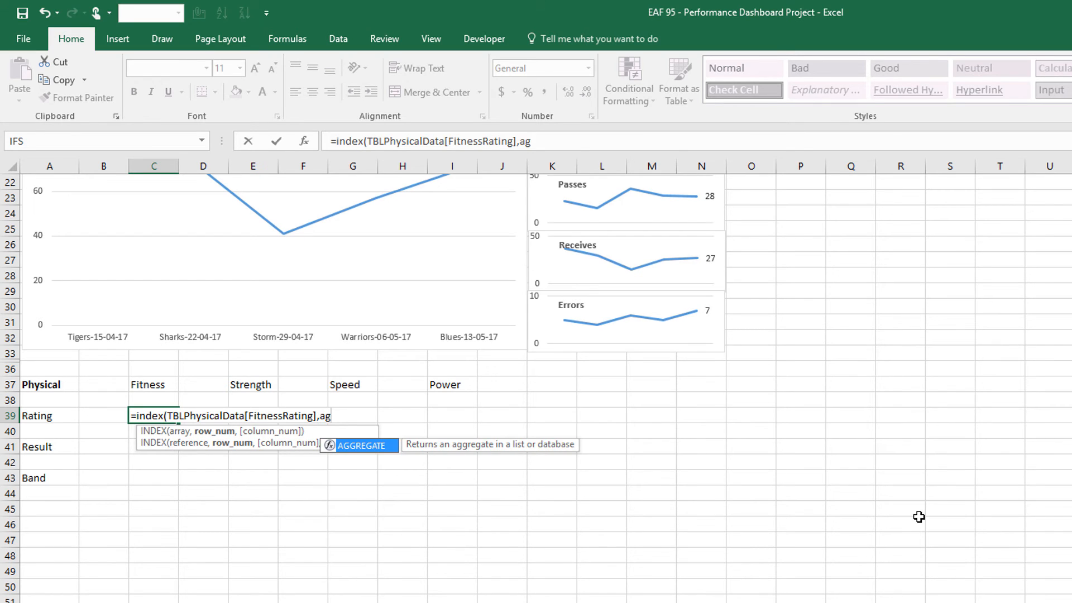
pyautogui.press('Tab')
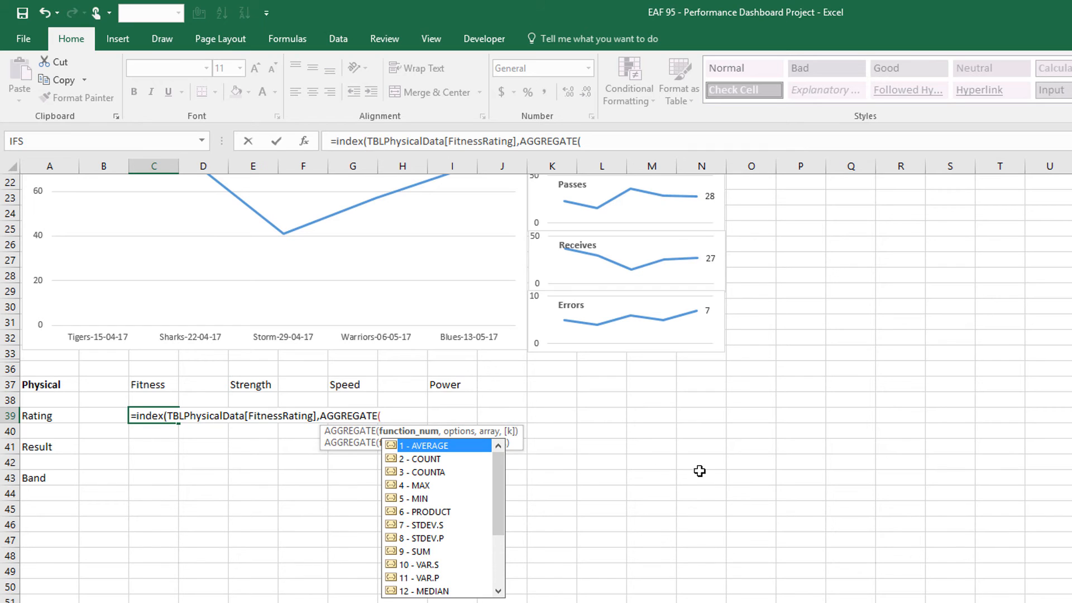
pyautogui.moveTo(504, 472); pyautogui.dragTo(503, 509)
pyautogui.doubleClick(438, 564)
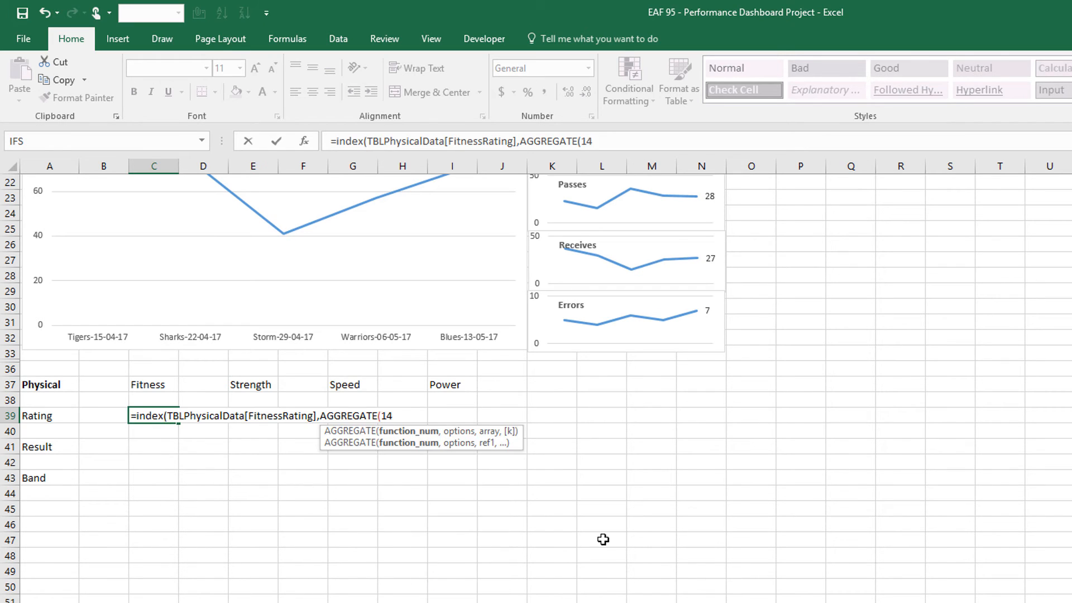
pyautogui.write(',6,')
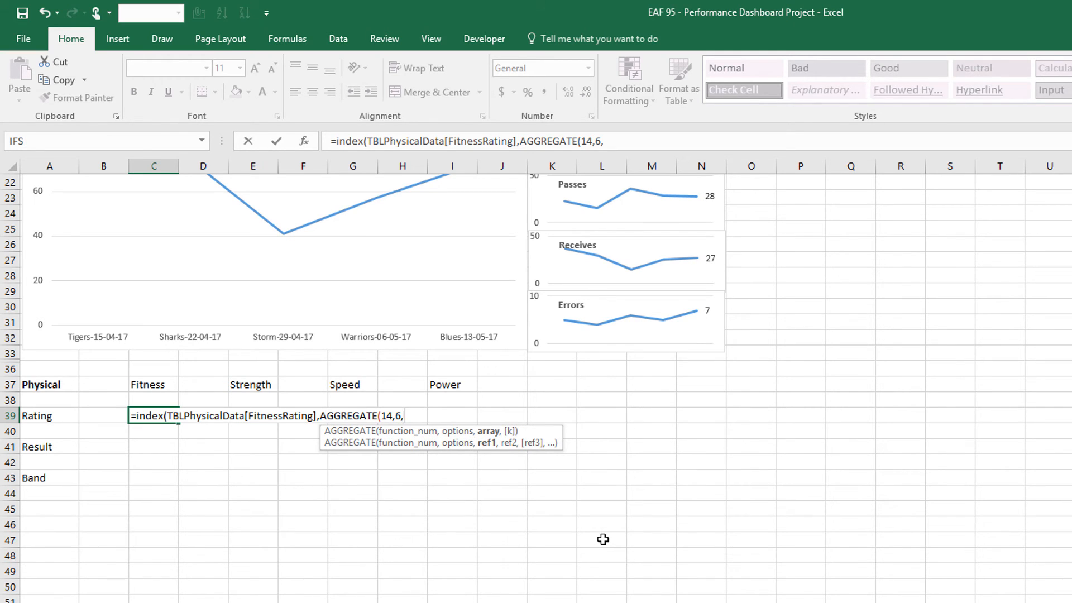
# Step: Begin the AGGREGATE array with ROW(TBLPhysicalData[Player])
pyautogui.write('row(tbl')
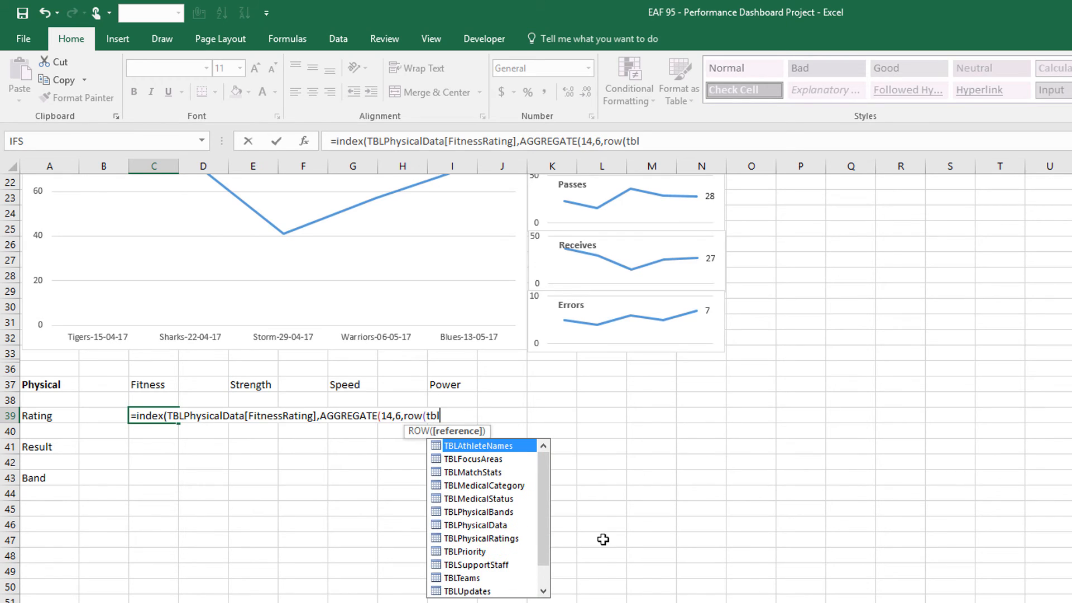
pyautogui.press('Down')
pyautogui.press('Down')
pyautogui.press('Down')
pyautogui.press('Down')
pyautogui.press('Down')
pyautogui.press('Down')
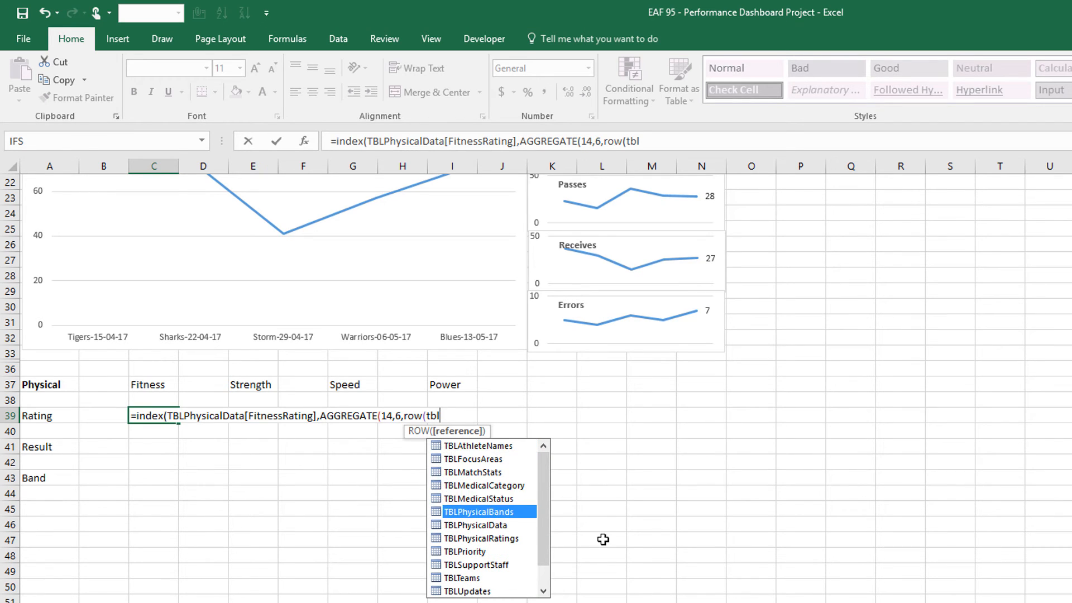
pyautogui.press('Tab')
pyautogui.write('[Player])')
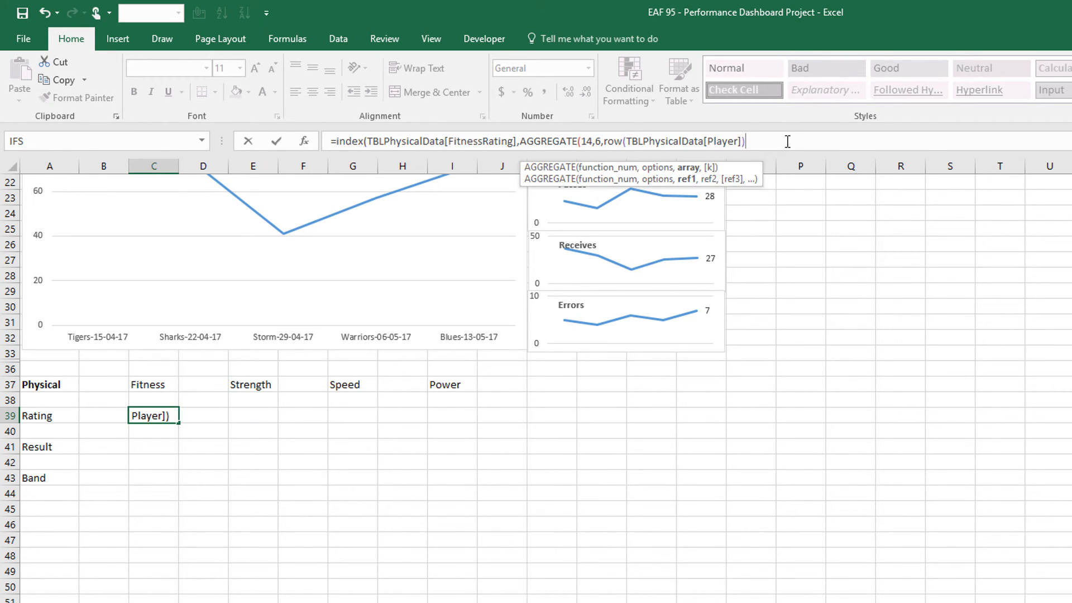
# Step: Subtract 3 from the row numbers and start dividing by an equality test on TBLPhysicalData[Player]
pyautogui.write('-3/(tbl')
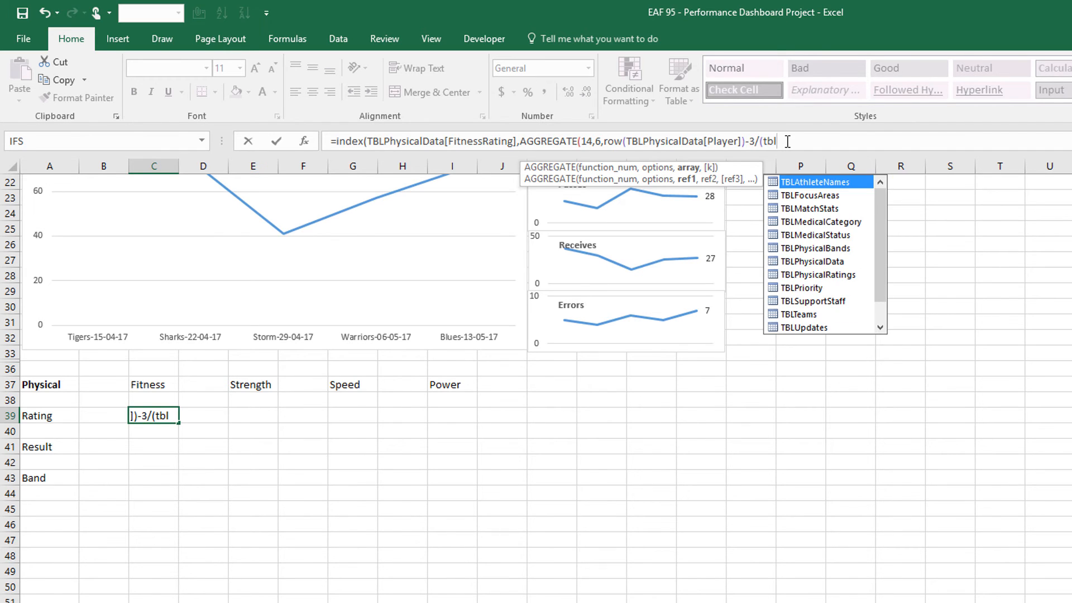
pyautogui.press('Down')
pyautogui.press('Down')
pyautogui.press('Down')
pyautogui.press('Down')
pyautogui.press('Down')
pyautogui.press('Down')
pyautogui.press('Tab')
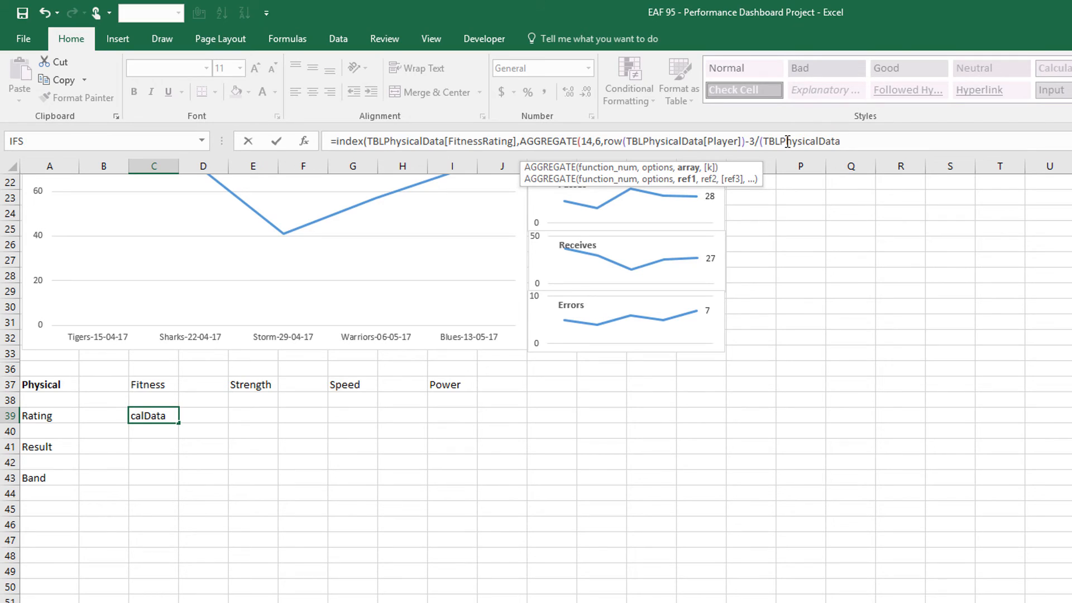
pyautogui.write('[')
pyautogui.press('Down')
pyautogui.press('Tab')
pyautogui.write(']=')
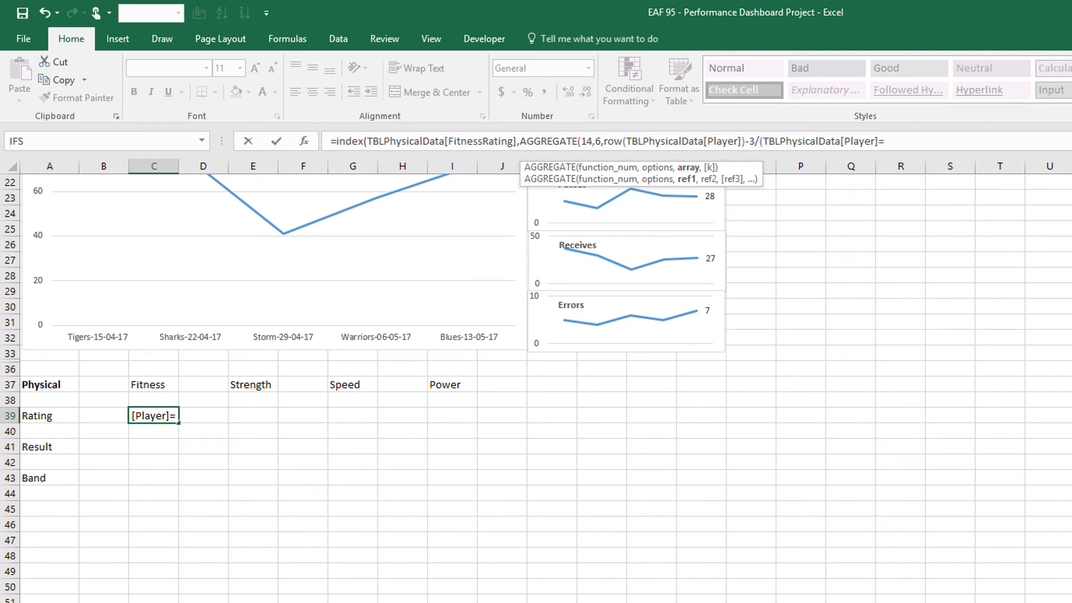
# Step: Compare the Player column with the selected name in $A$4, set k to 1, and complete the C39 formula
pyautogui.scroll(7, 368, 386)
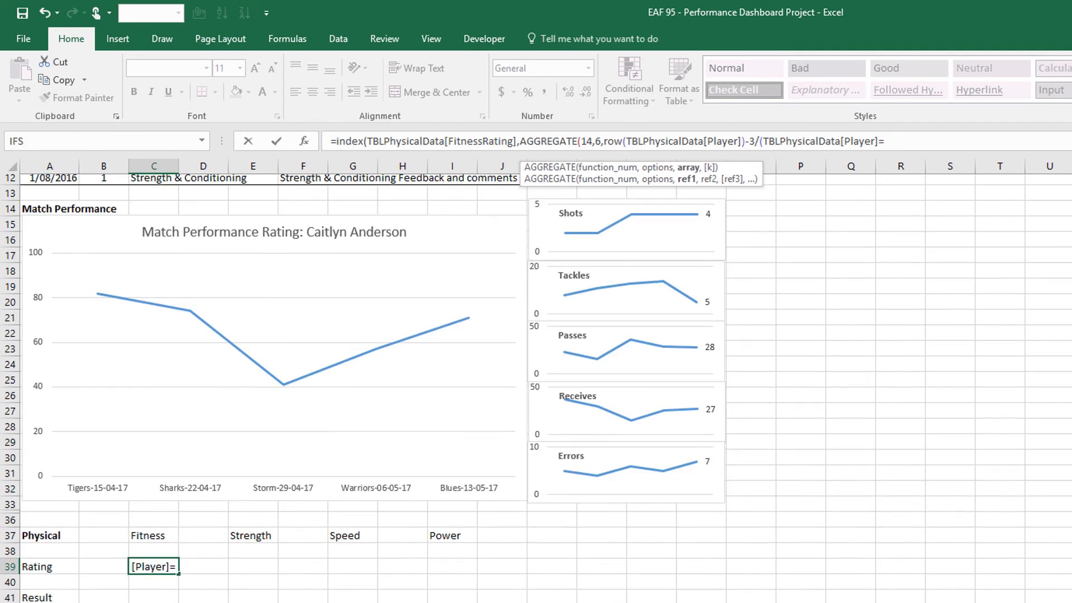
pyautogui.click(64, 261)
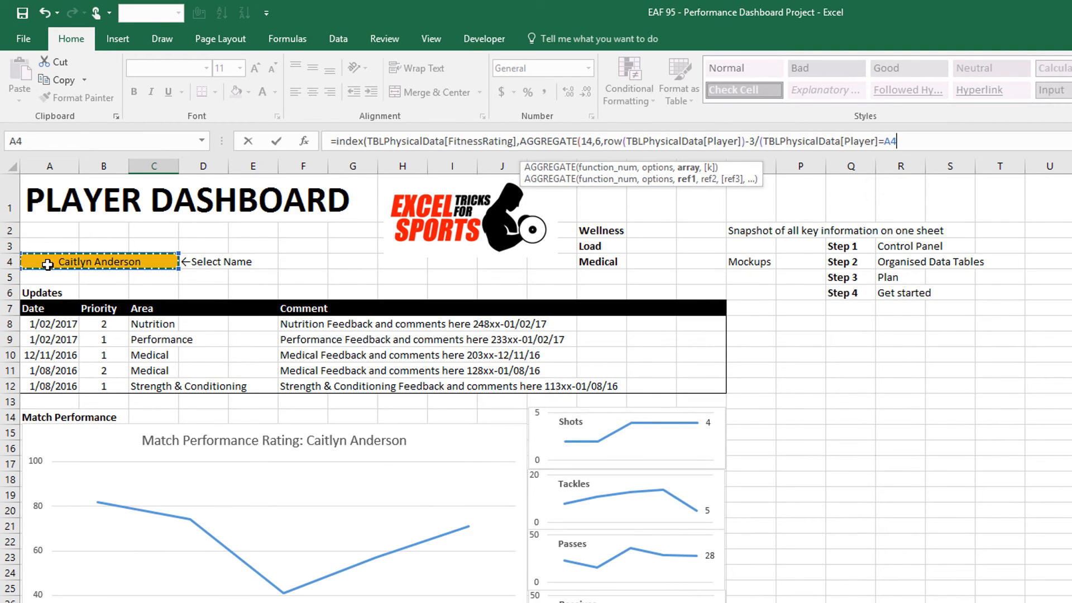
pyautogui.write('4')
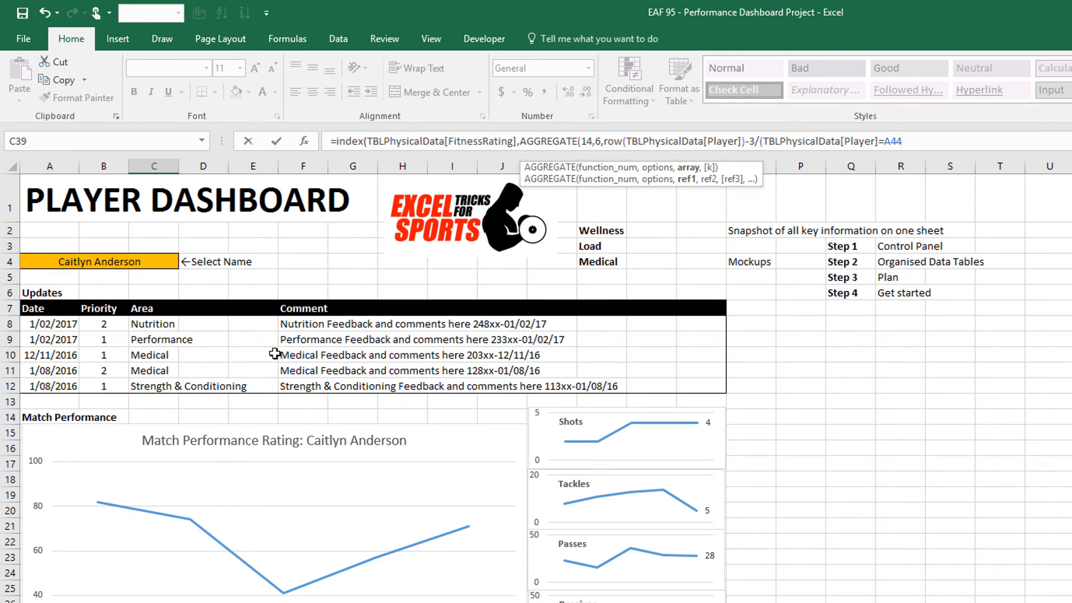
pyautogui.press('BackSpace')
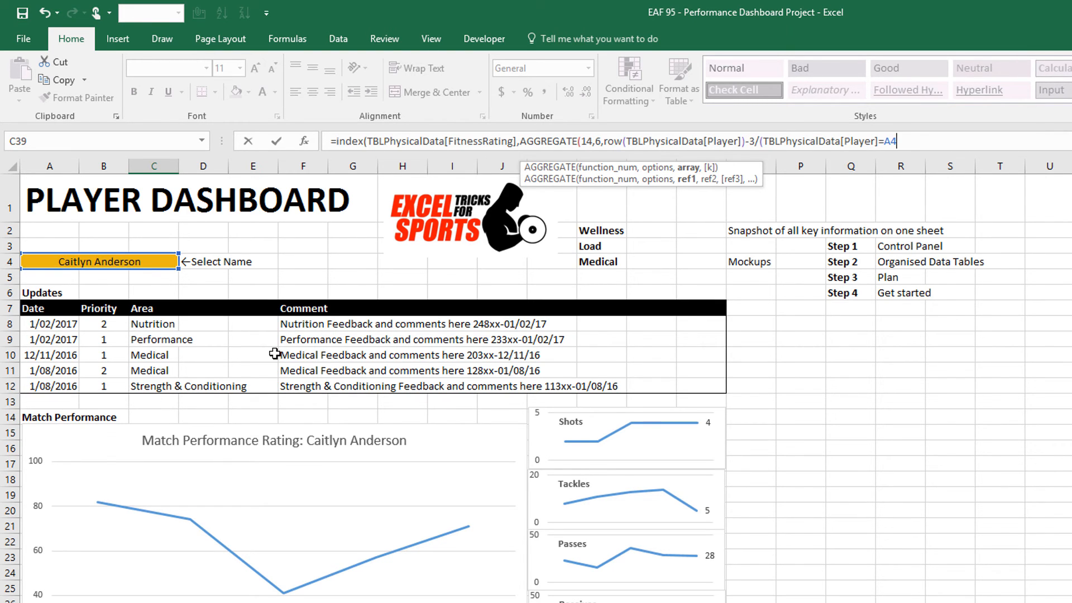
pyautogui.press('F4')
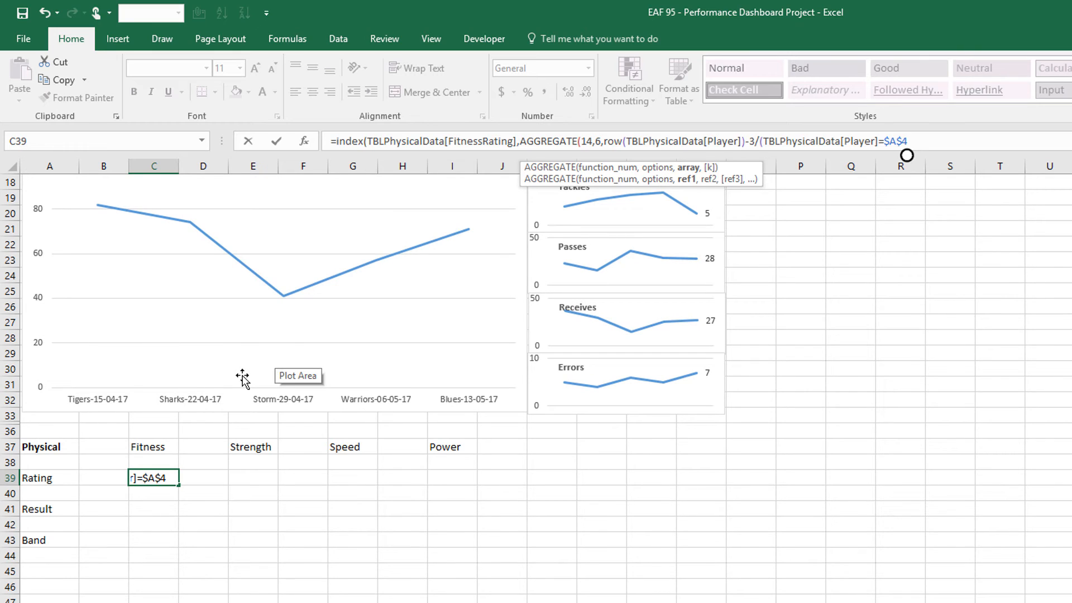
pyautogui.write('),')
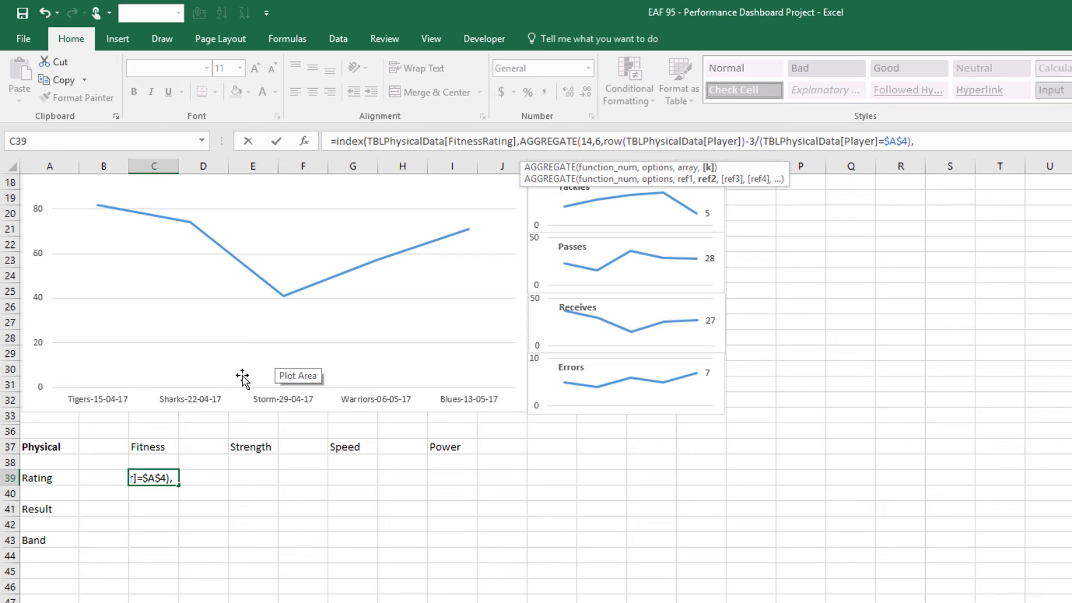
pyautogui.write('1)')
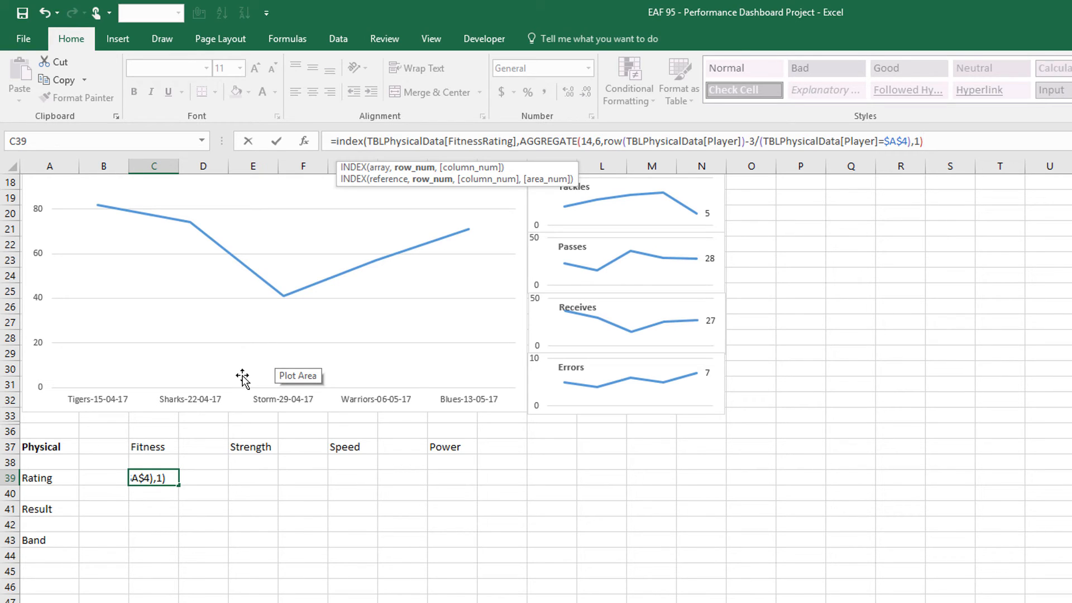
pyautogui.press('Return')
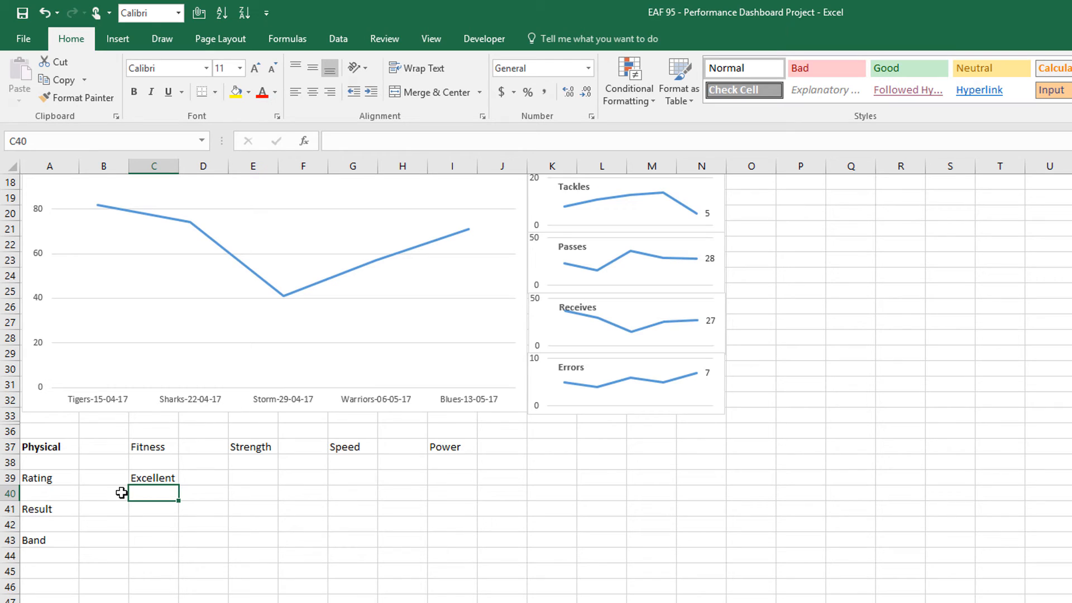
# Step: Copy the Fitness rating formula from C39 into E39, G39 and I39
pyautogui.click(155, 478)
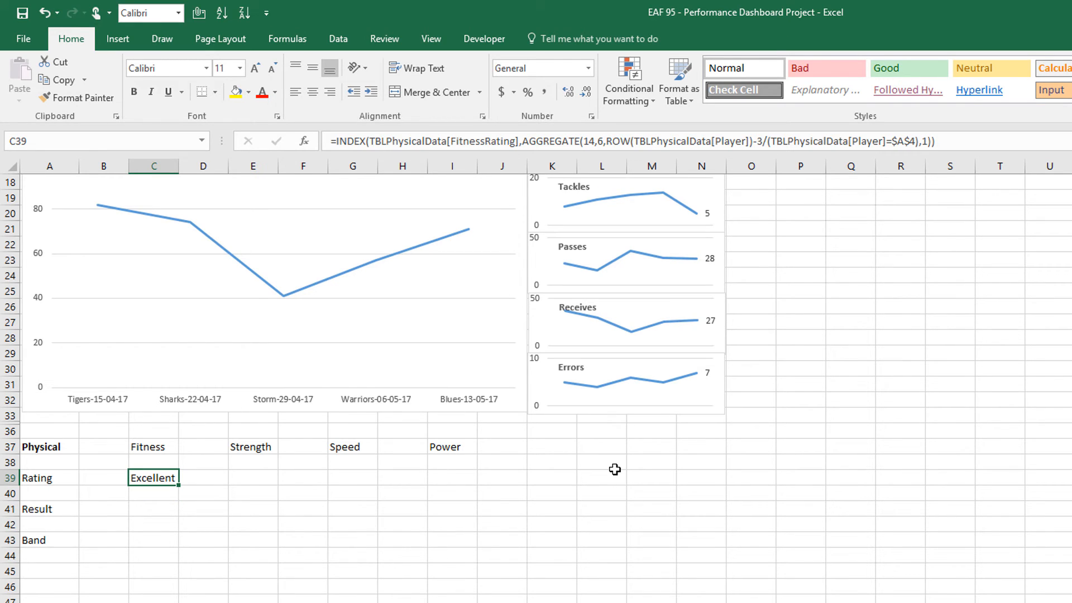
pyautogui.hotkey('ctrl', 'c')
pyautogui.click(254, 475)
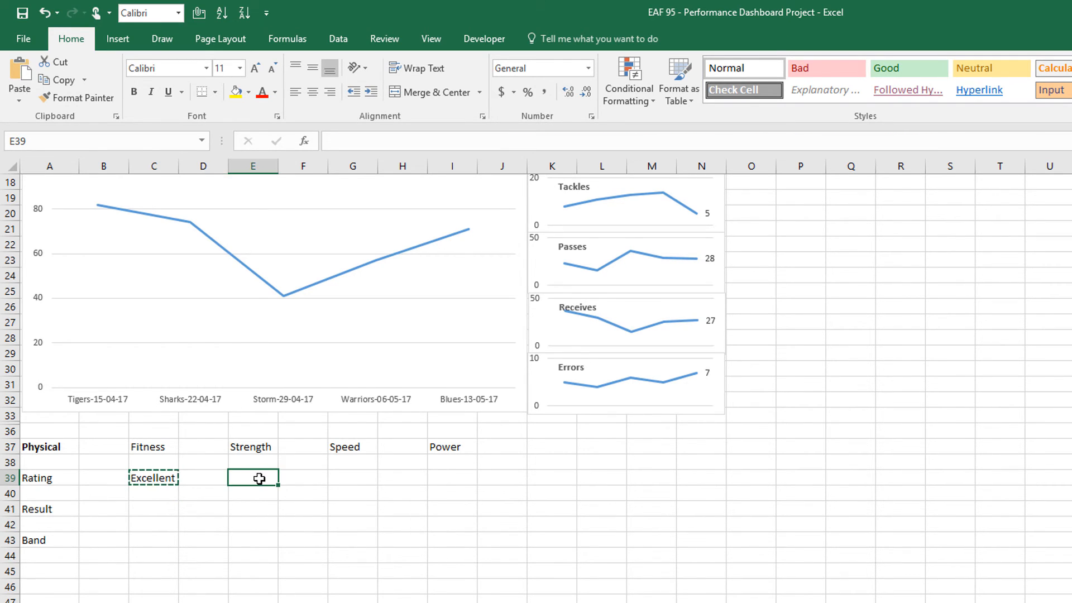
pyautogui.hotkey('ctrl', 'v')
pyautogui.click(343, 479)
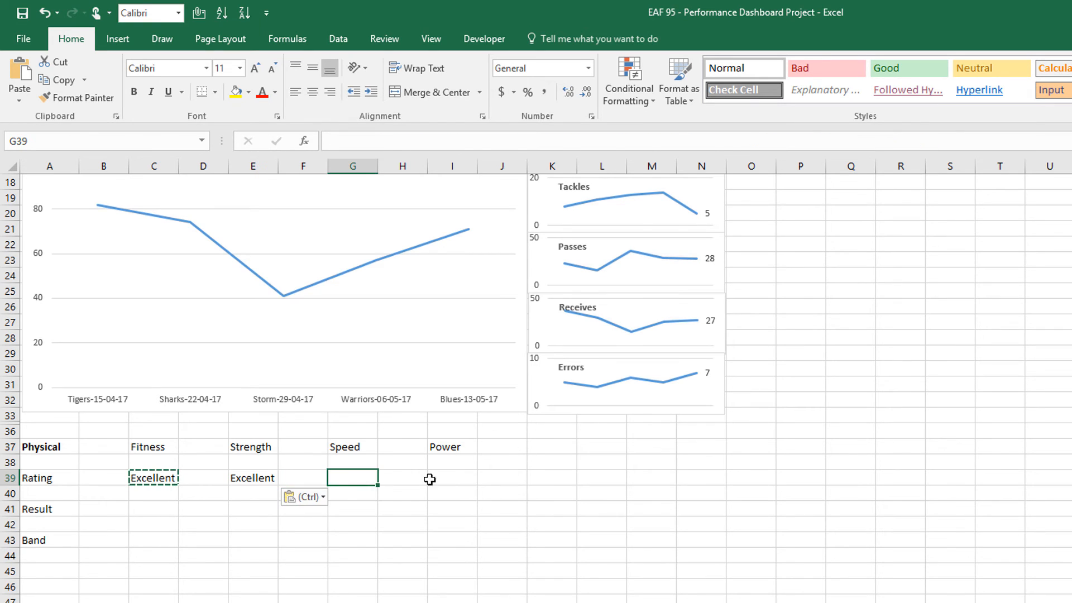
pyautogui.hotkey('ctrl', 'v')
pyautogui.click(455, 480)
pyautogui.hotkey('ctrl', 'v')
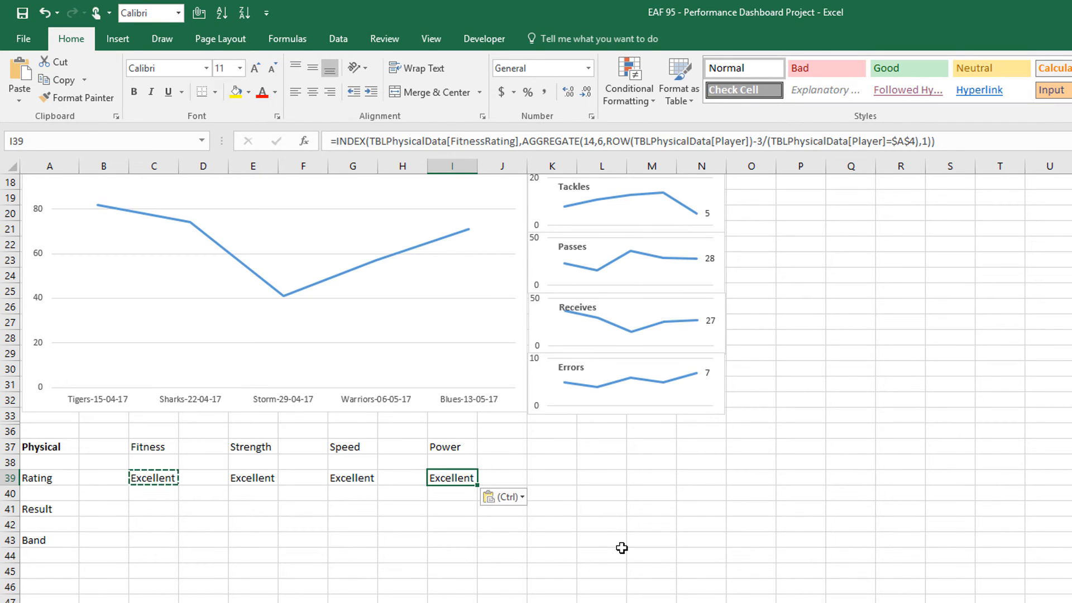
# Step: Change the rating formulas in E39, G39 and I39 to look up StrengthRating, SpeedRating and PowerRating respectively
pyautogui.click(252, 476)
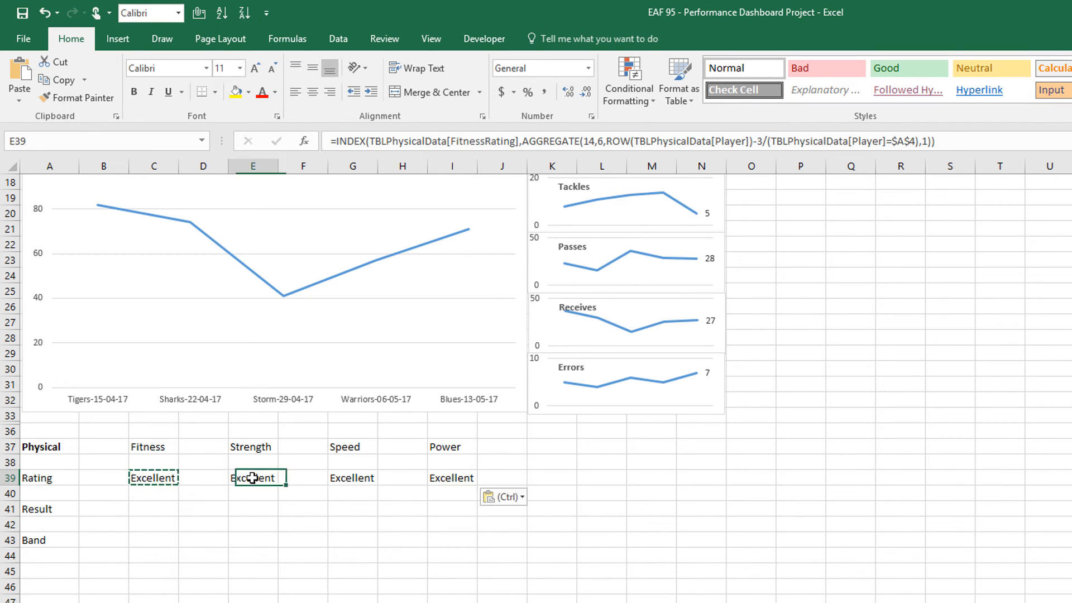
pyautogui.moveTo(515, 140); pyautogui.dragTo(451, 144)
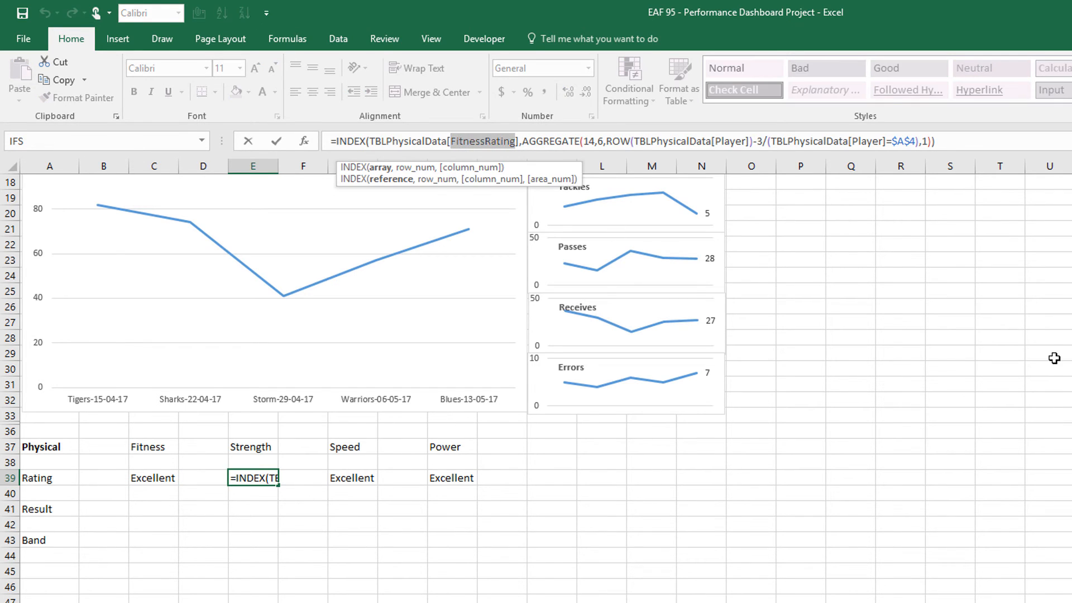
pyautogui.write('st')
pyautogui.press('Tab')
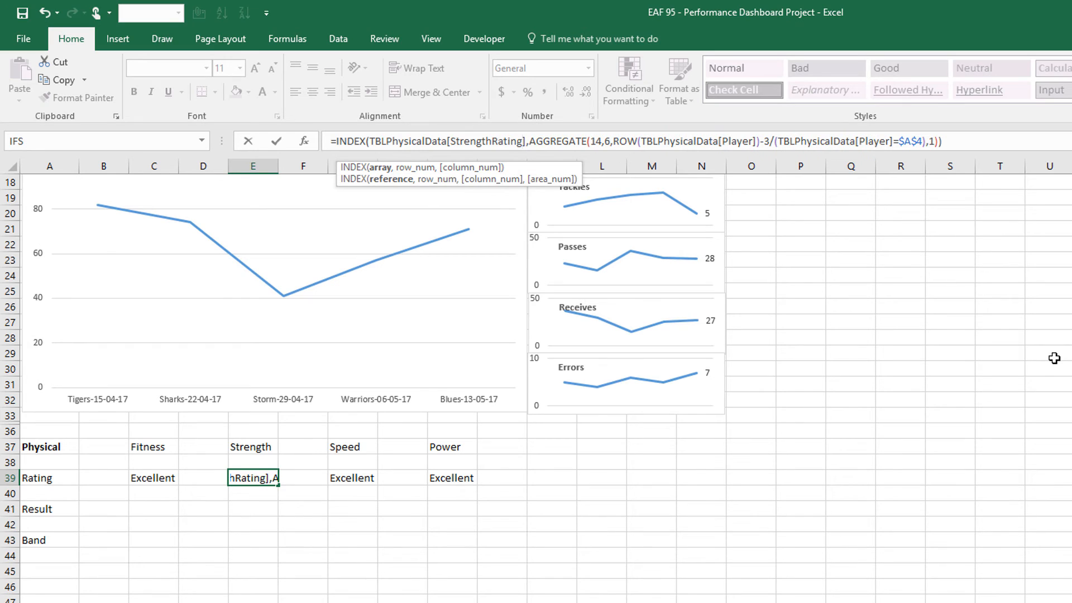
pyautogui.press('Return')
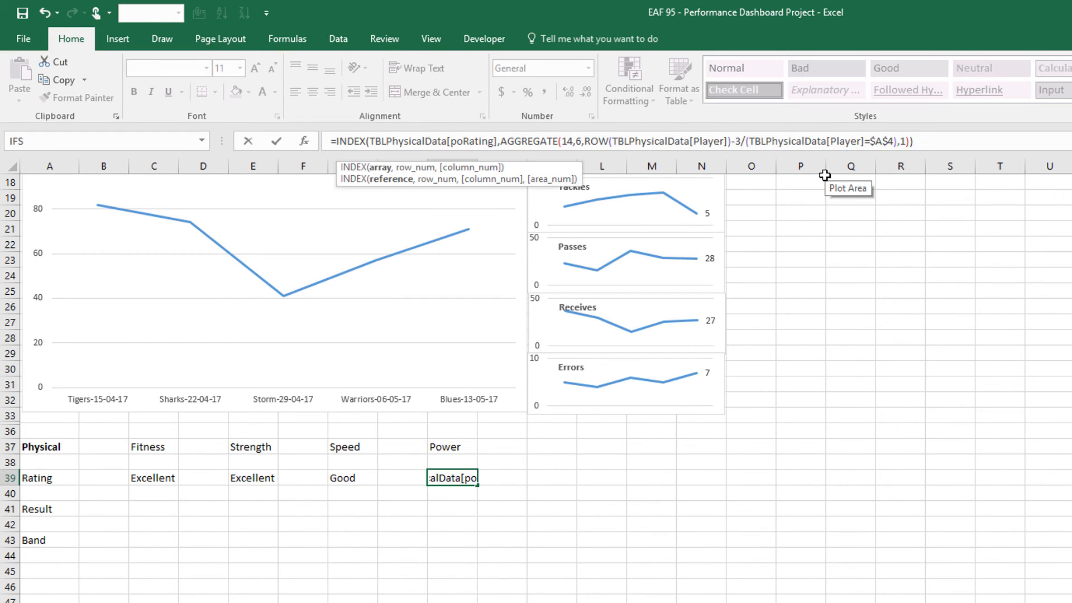
pyautogui.press('Tab')
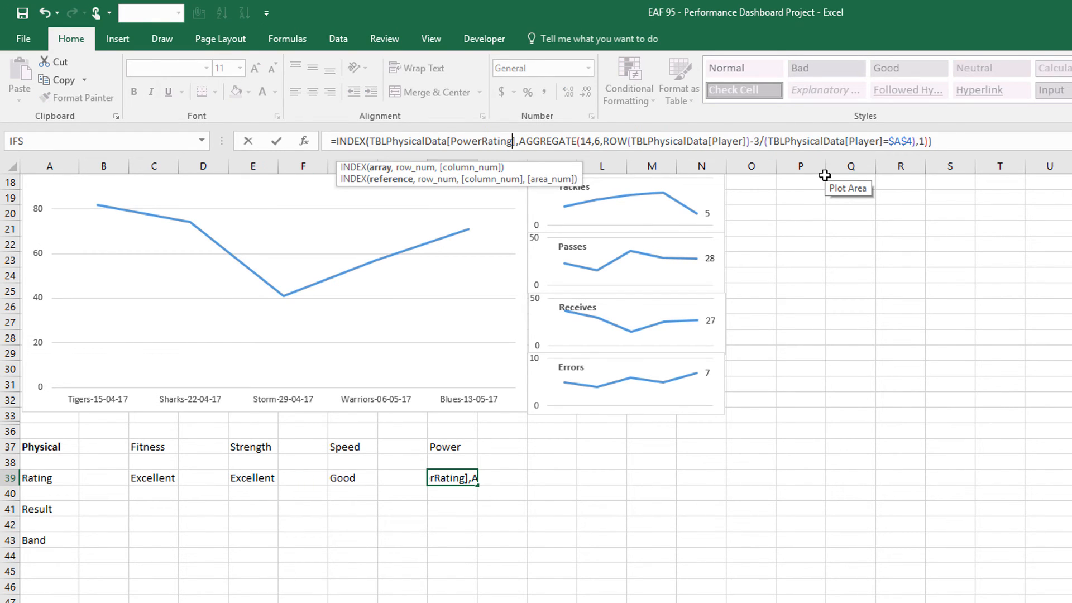
pyautogui.press('Return')
# Step: Copy the rating formulas in C39:I39 into the Result row 41 and the Band row 43
pyautogui.moveTo(151, 478); pyautogui.dragTo(452, 478)
pyautogui.hotkey('ctrl', 'c')
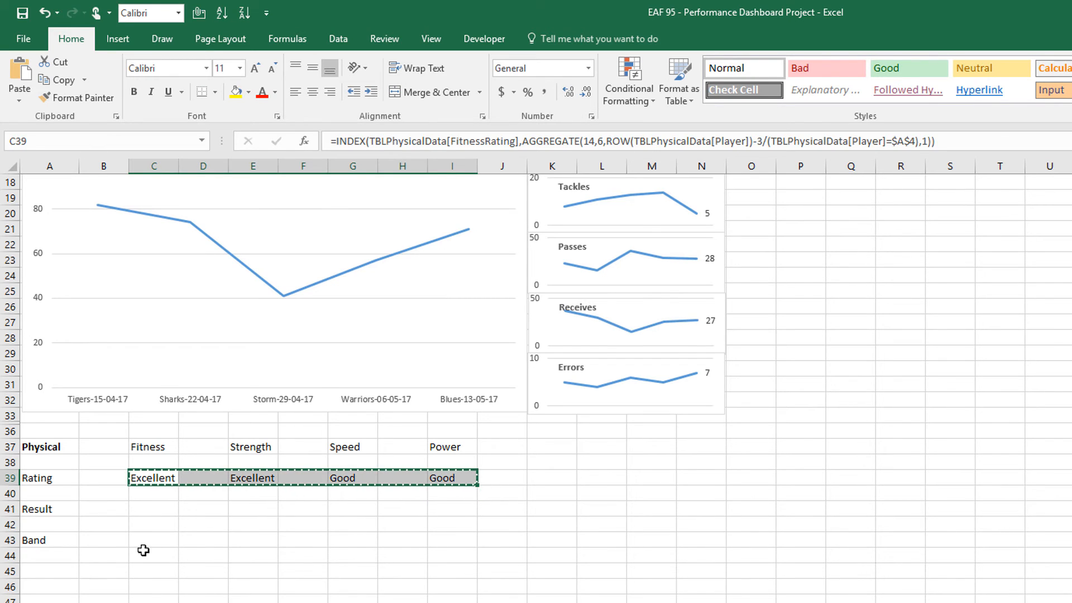
pyautogui.click(153, 509)
pyautogui.hotkey('ctrl', 'v')
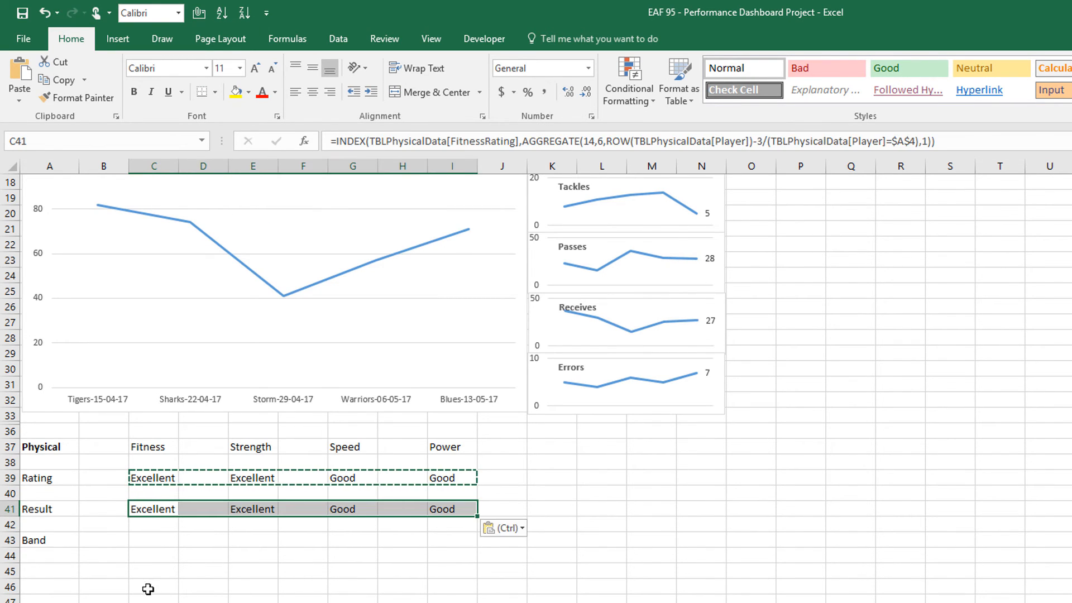
pyautogui.click(154, 536)
pyautogui.hotkey('ctrl', 'v')
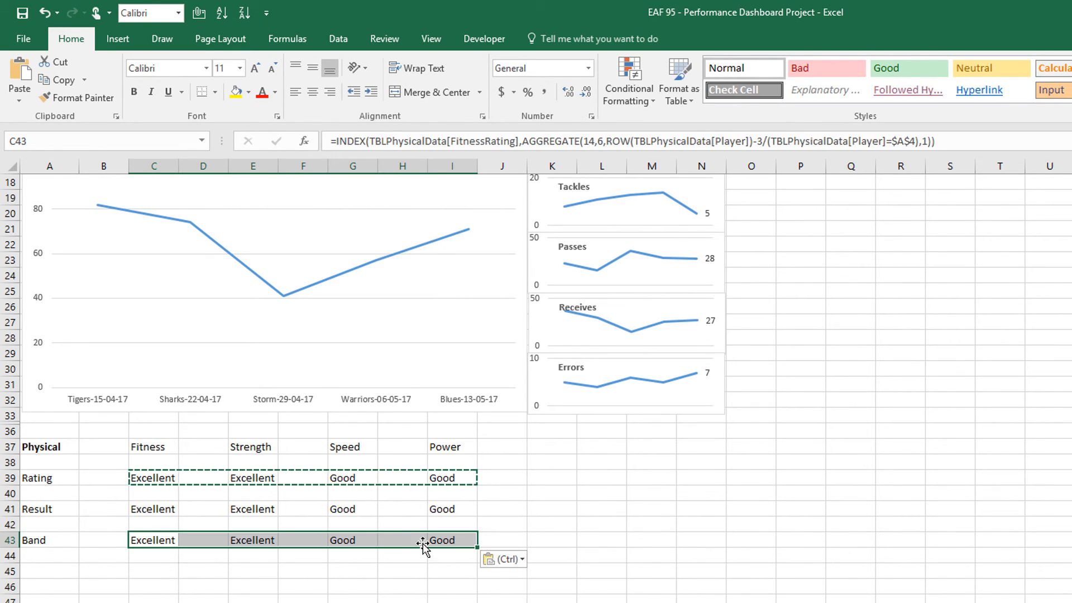
# Step: Change the Fitness result formula in C41 to look up the Yoyo column instead of FitnessRating
pyautogui.click(149, 509)
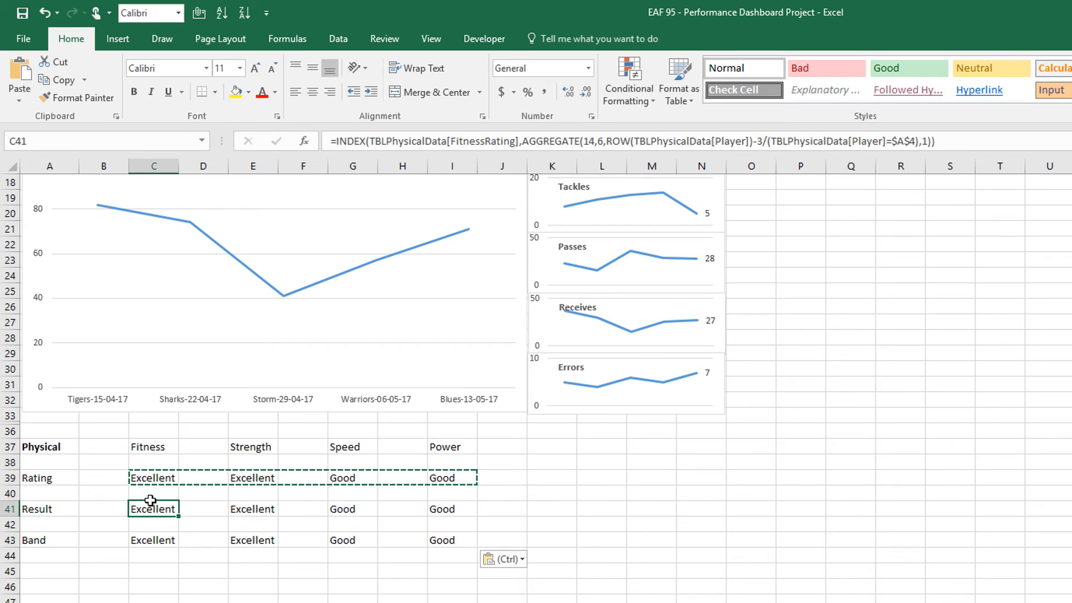
pyautogui.click(515, 140)
pyautogui.moveTo(514, 141); pyautogui.dragTo(454, 139)
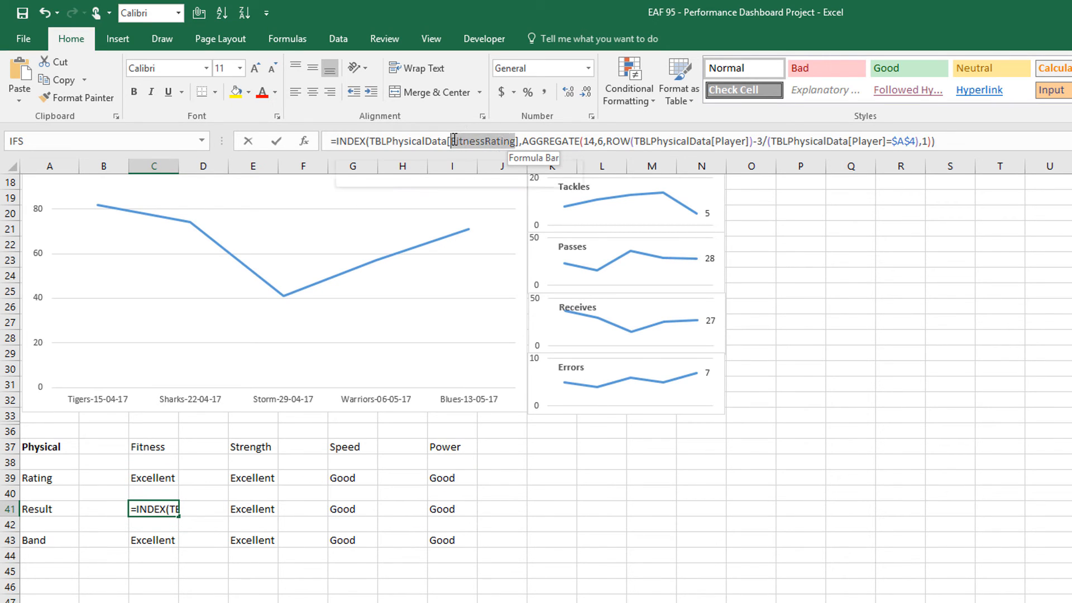
pyautogui.press('BackSpace')
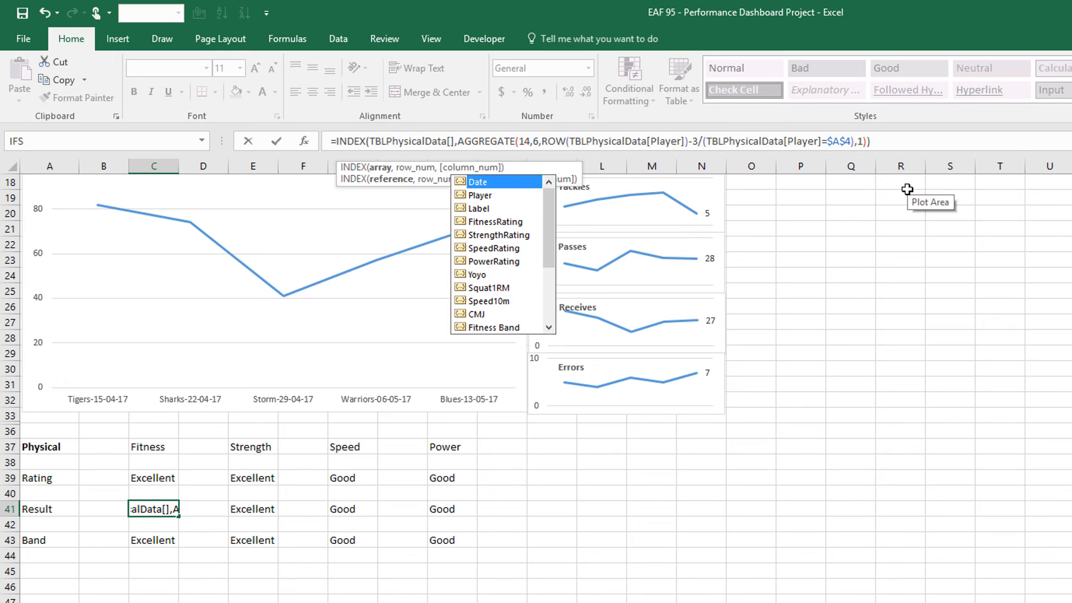
pyautogui.doubleClick(482, 275)
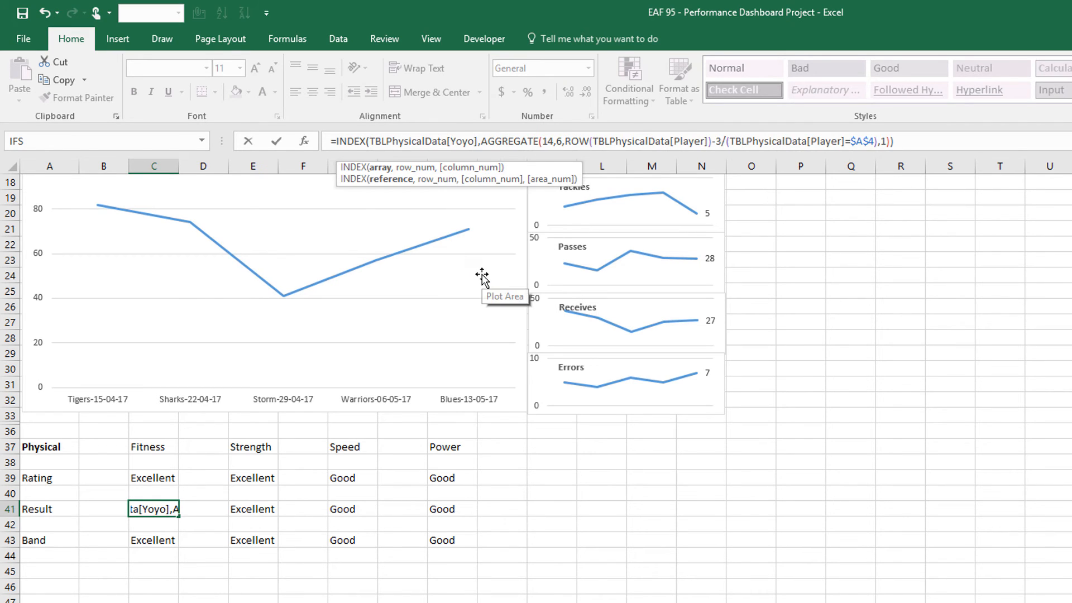
pyautogui.press('Return')
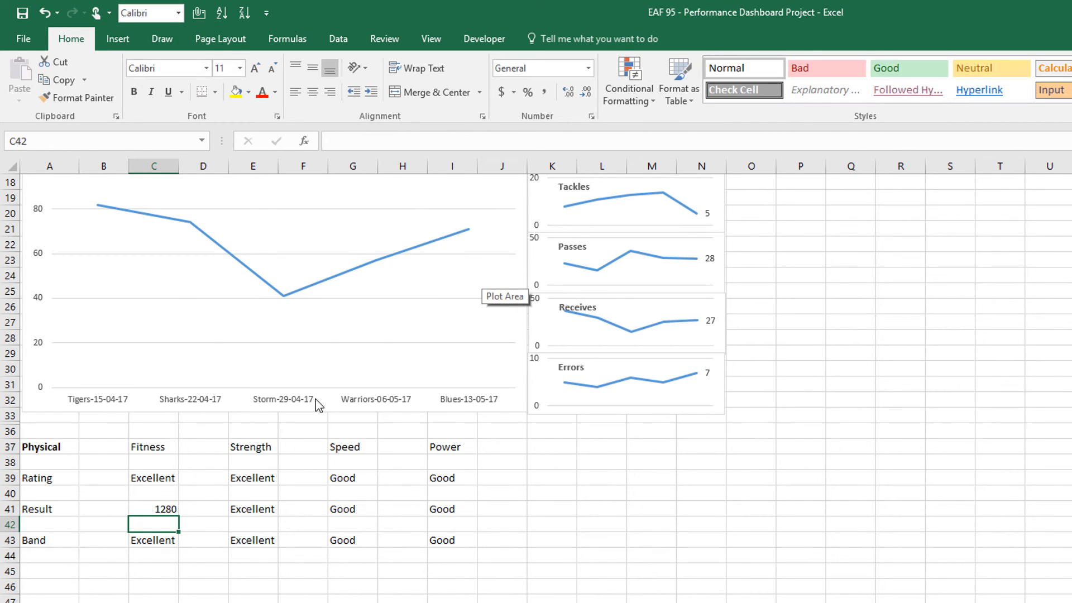
# Step: Change the Strength result formula in E41 to look up the Squat1RM column
pyautogui.click(249, 509)
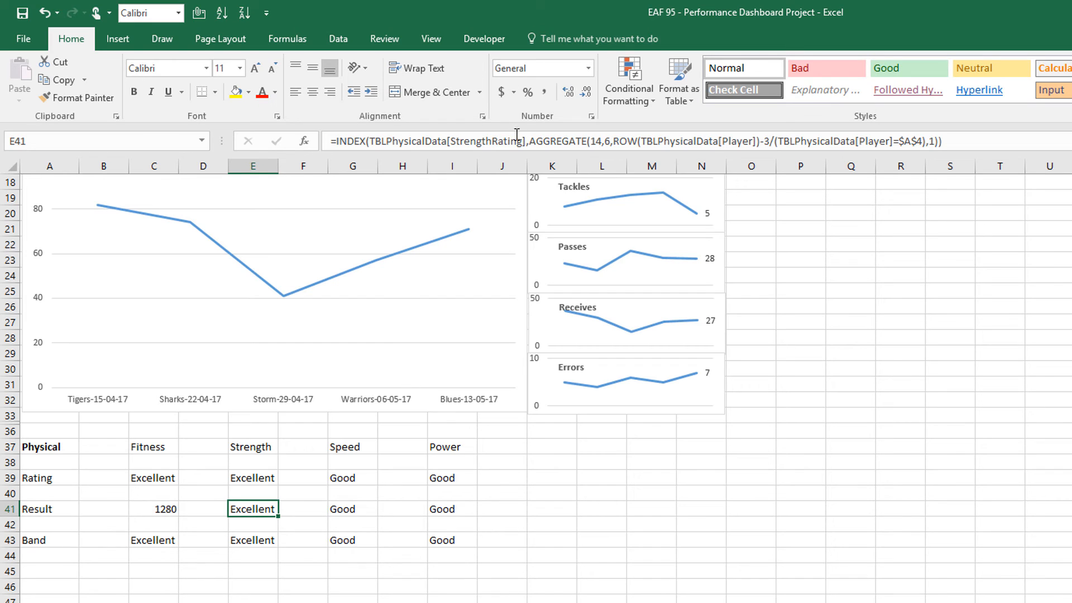
pyautogui.moveTo(523, 141); pyautogui.dragTo(451, 142)
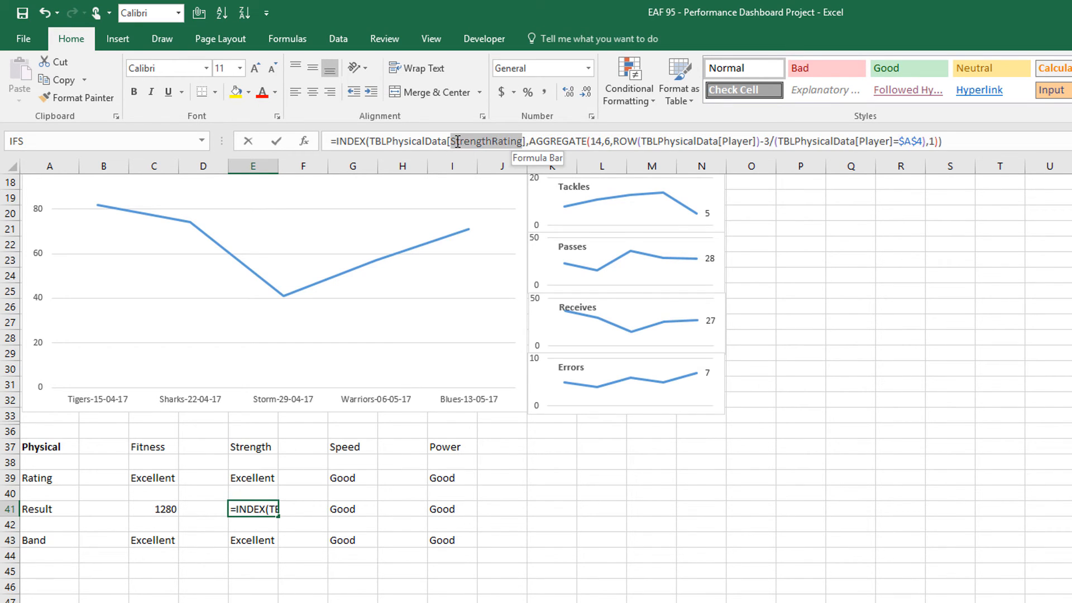
pyautogui.write('sq')
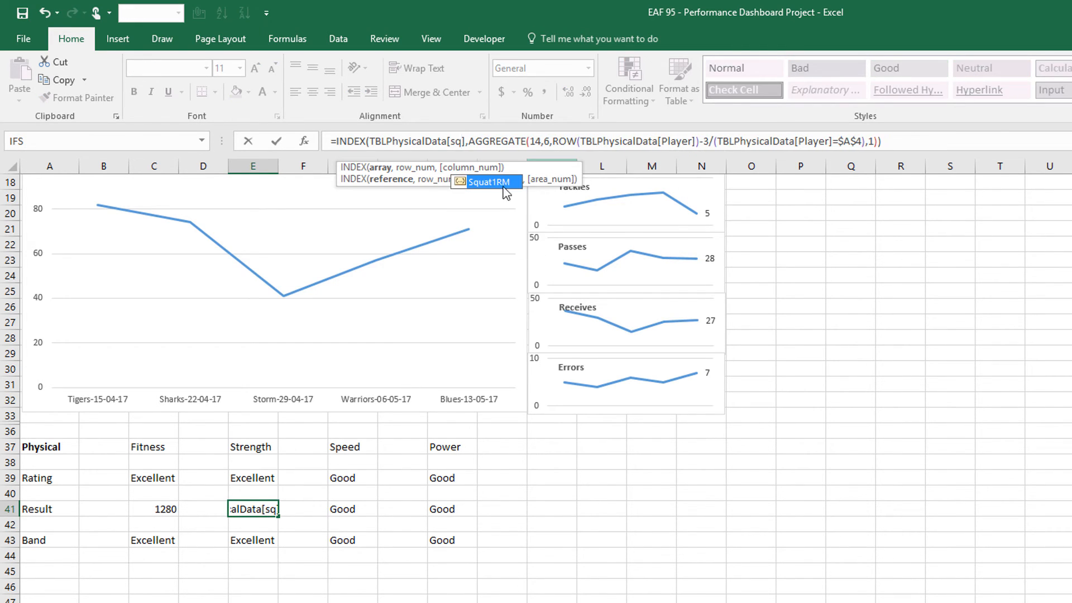
pyautogui.doubleClick(489, 177)
pyautogui.press('Return')
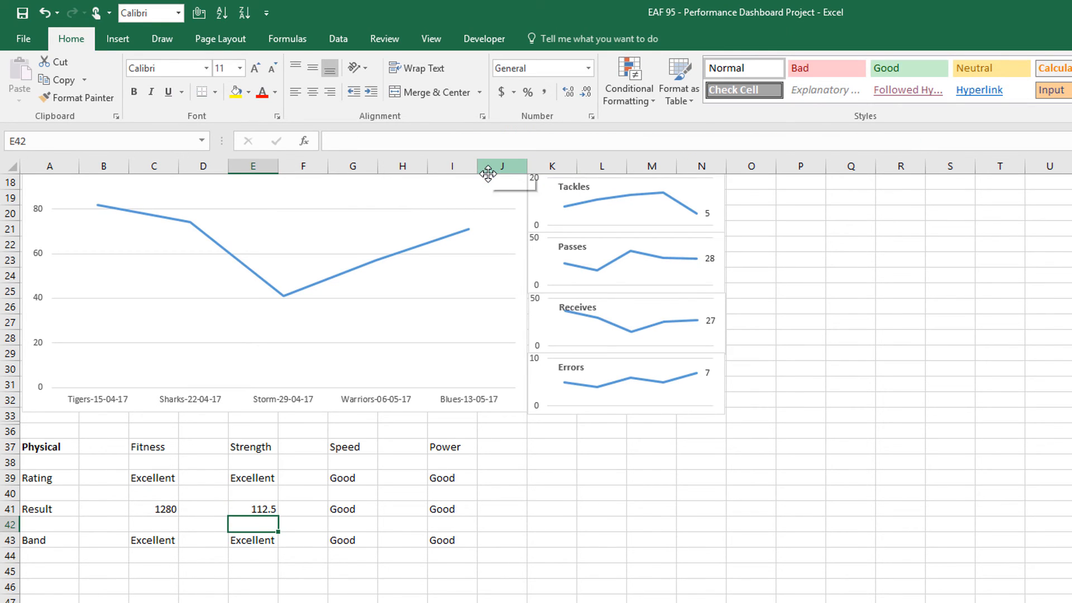
# Step: Change the Speed result formula in G41 to look up the Speed10m column
pyautogui.click(359, 507)
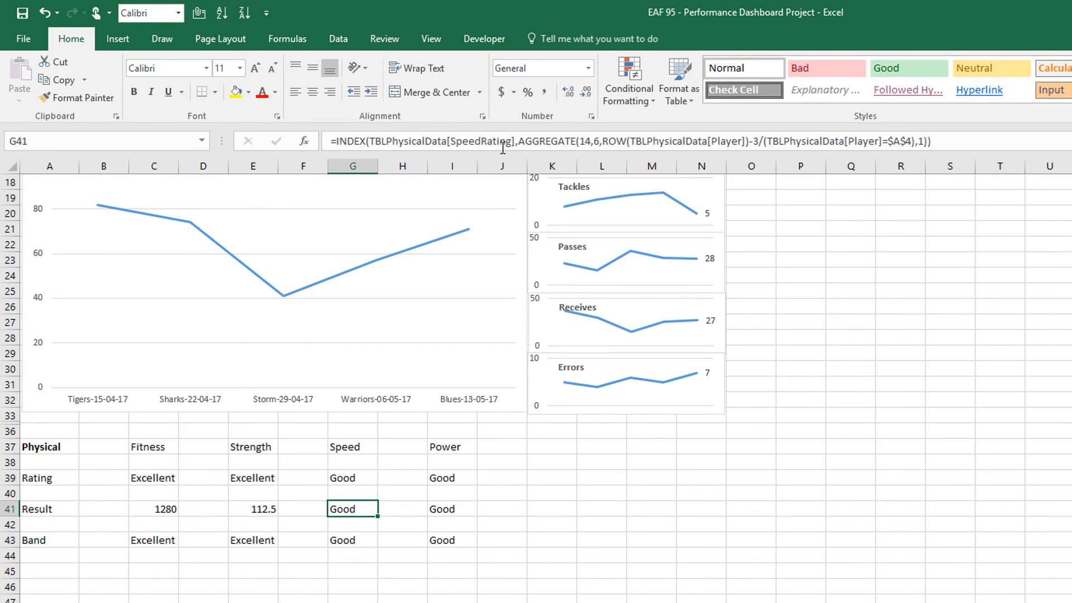
pyautogui.moveTo(511, 141); pyautogui.dragTo(481, 140)
pyautogui.write('10m')
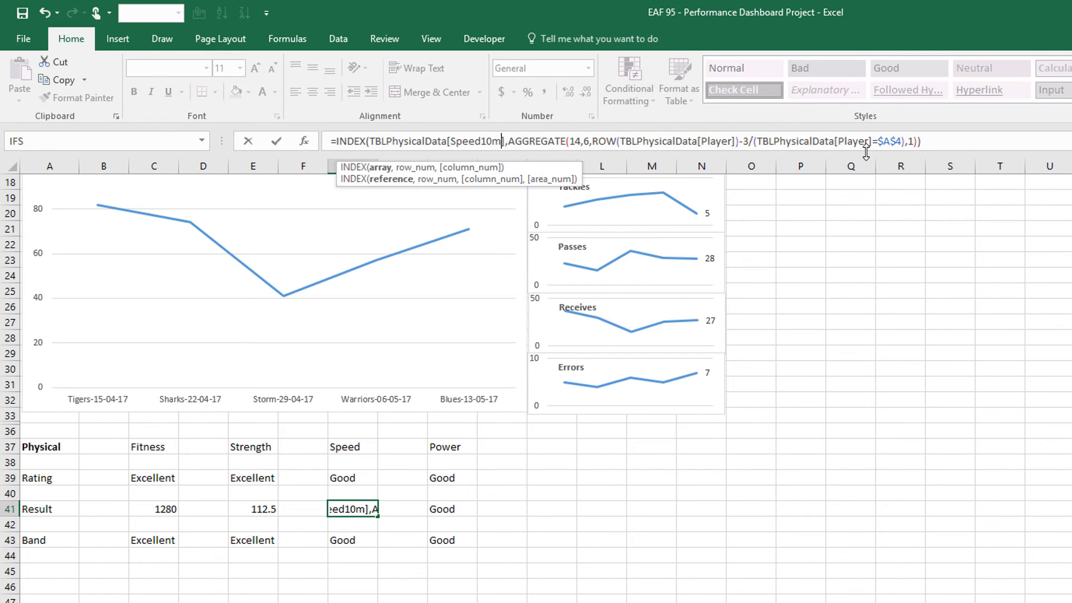
pyautogui.press('Return')
# Step: Change the Power result formula in I41 to look up the CMJ column
pyautogui.click(447, 513)
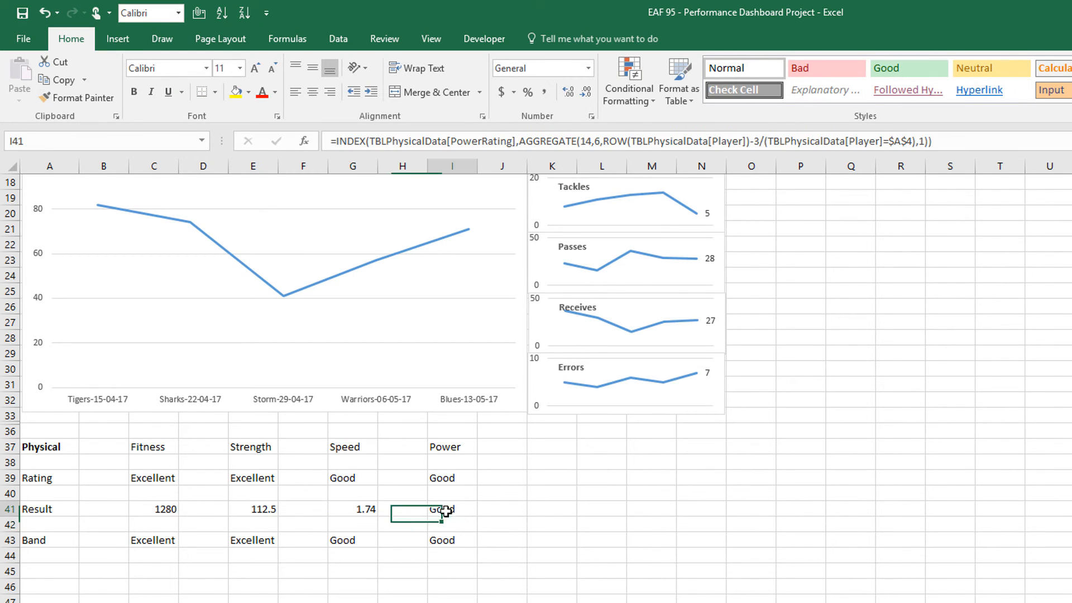
pyautogui.moveTo(512, 141); pyautogui.dragTo(451, 141)
pyautogui.press('BackSpace')
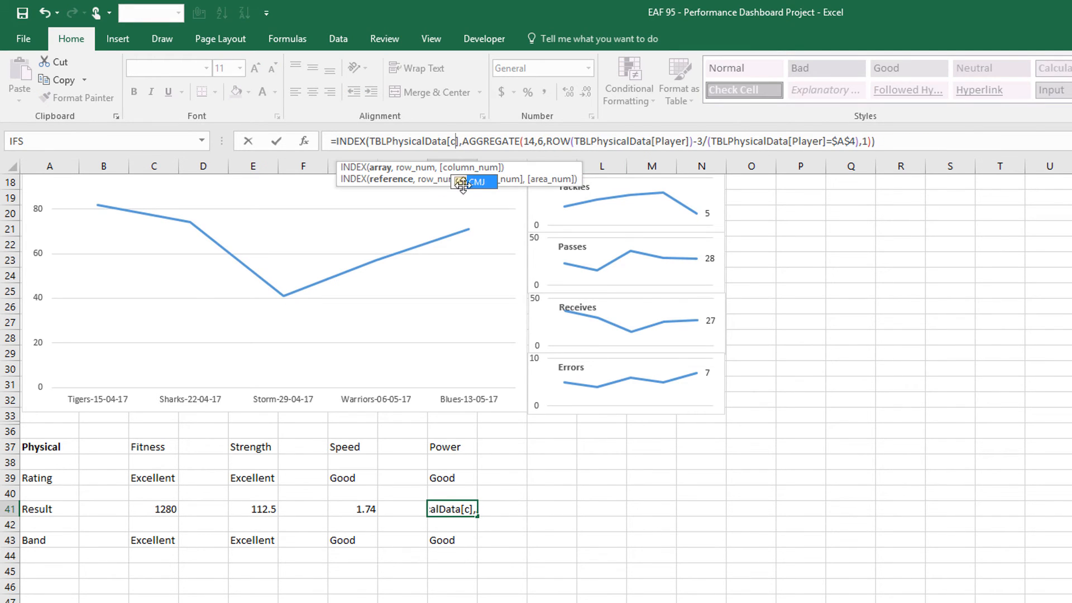
pyautogui.doubleClick(481, 181)
pyautogui.press('Return')
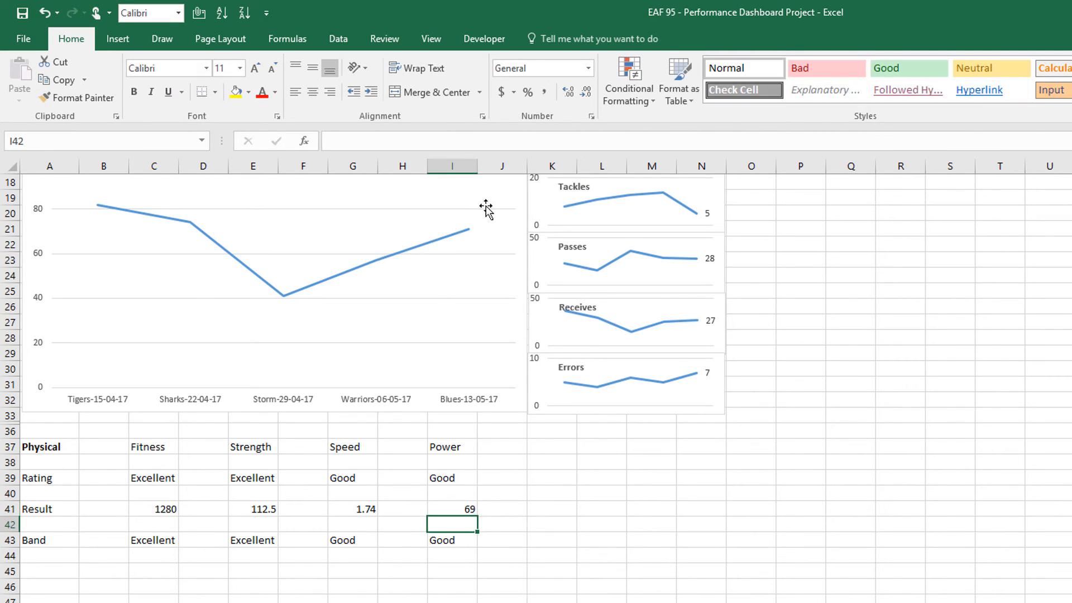
# Step: Change the Fitness band formula in C43 to look up the Fitness Band column
pyautogui.click(160, 540)
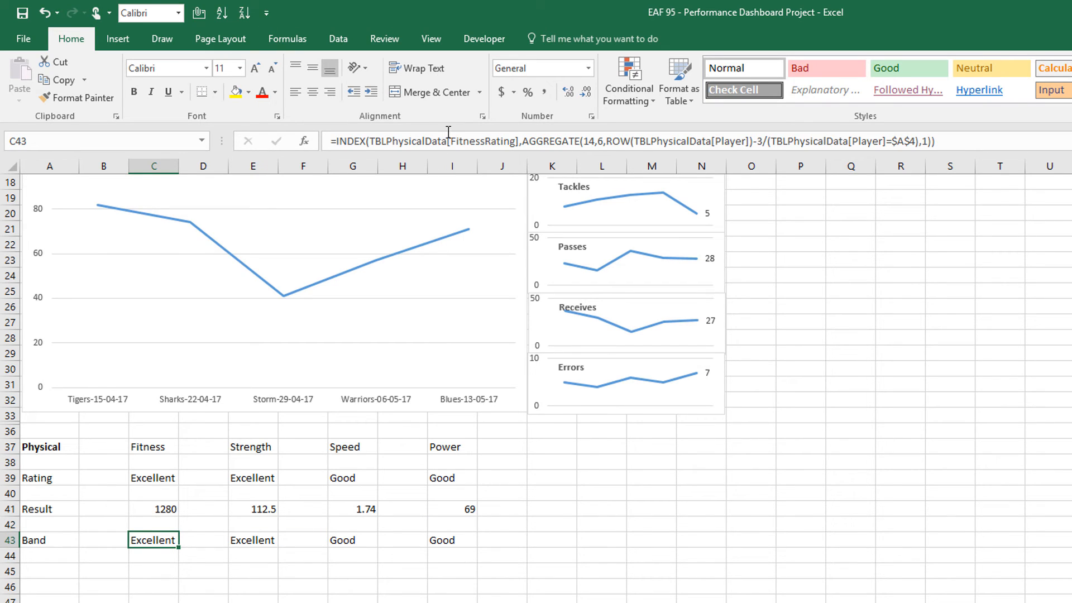
pyautogui.moveTo(486, 141); pyautogui.dragTo(515, 141)
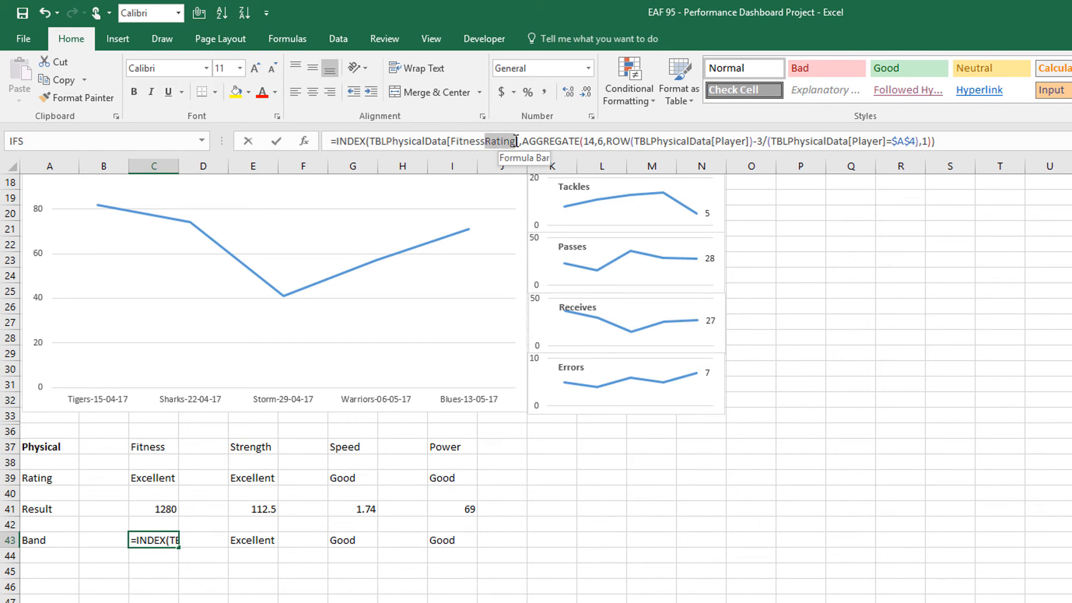
pyautogui.write('ba')
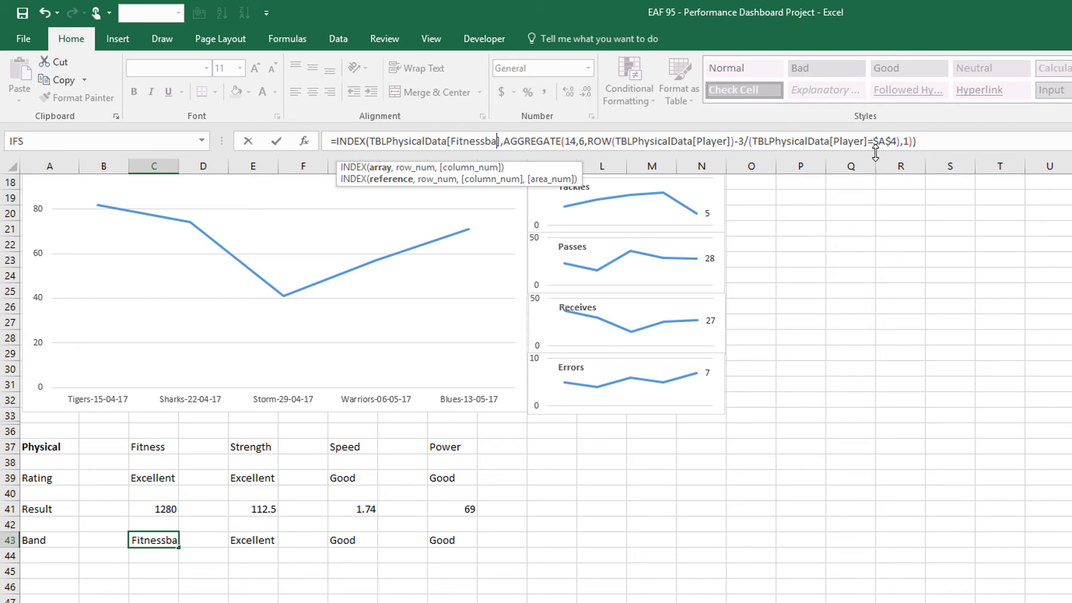
pyautogui.press('BackSpace')
pyautogui.press('BackSpace')
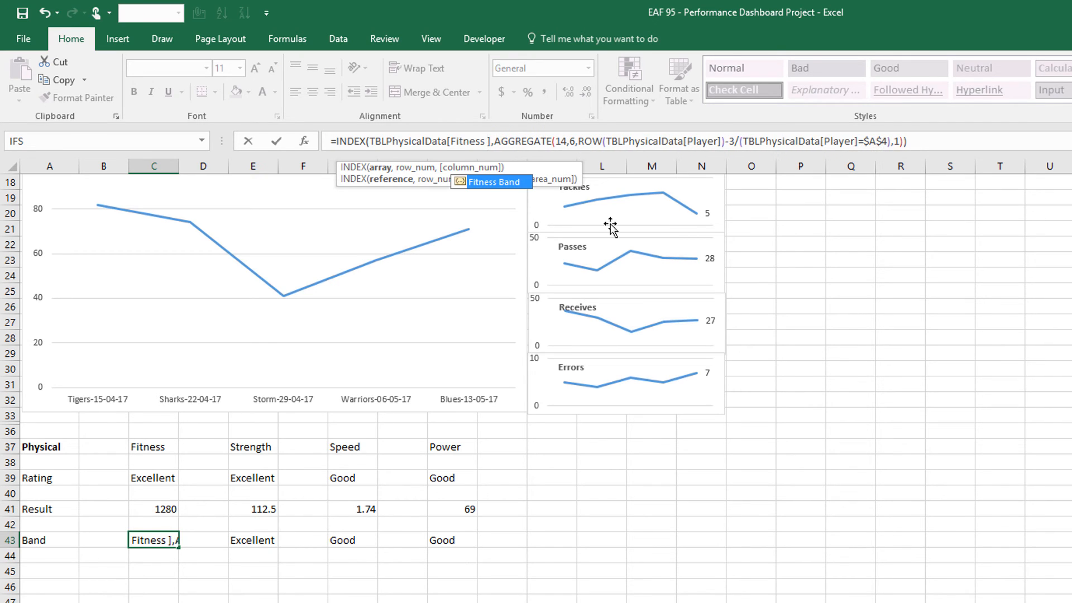
pyautogui.doubleClick(488, 182)
pyautogui.press('Return')
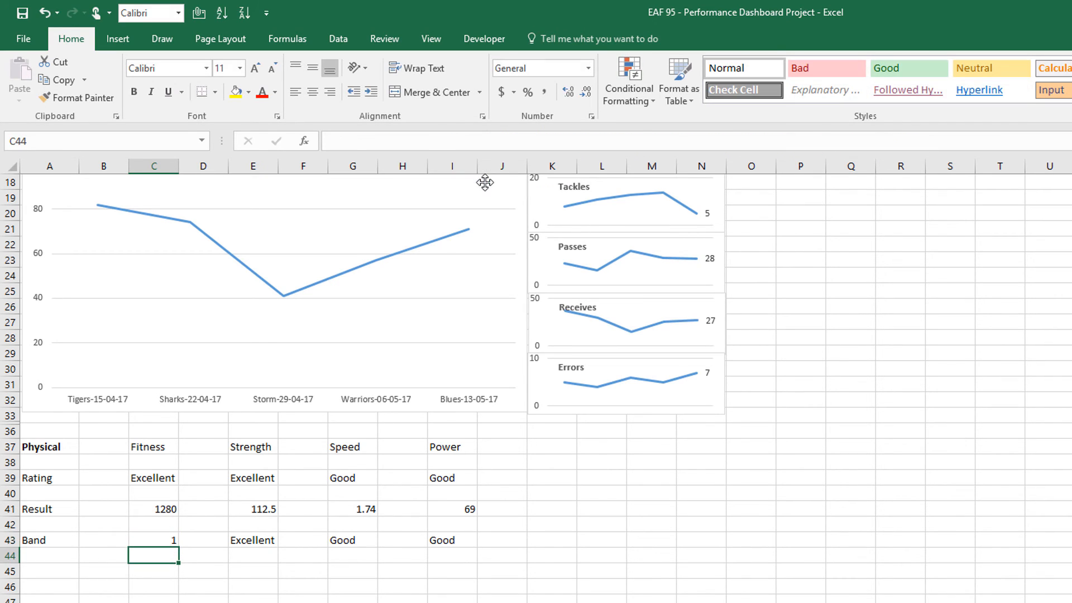
# Step: Change the Strength band formula in E43 to look up the table's strength band column instead of StrengthRating
pyautogui.click(243, 541)
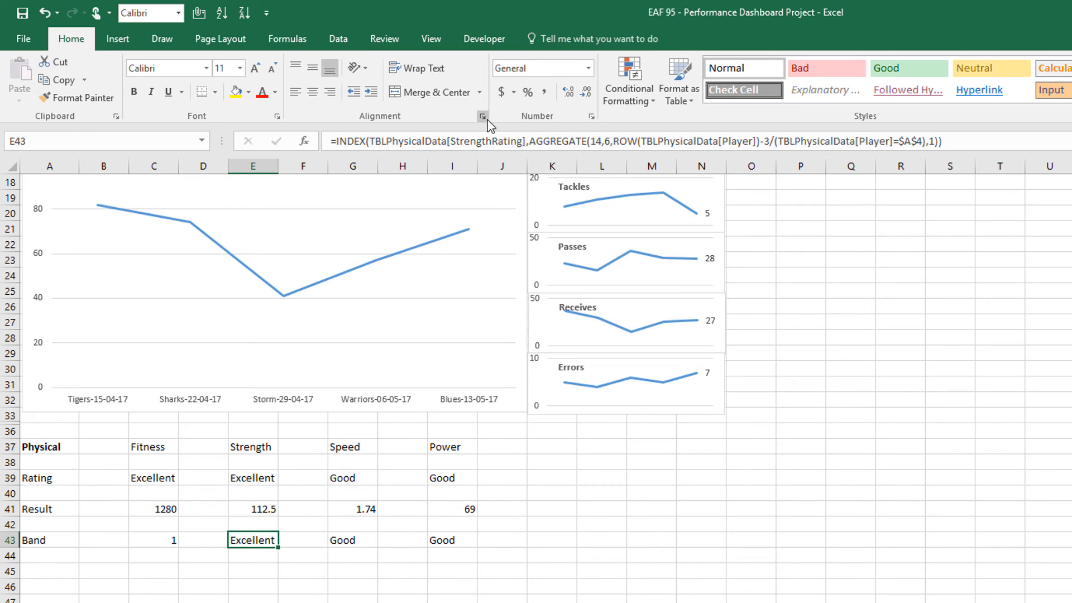
pyautogui.moveTo(494, 141); pyautogui.dragTo(524, 141)
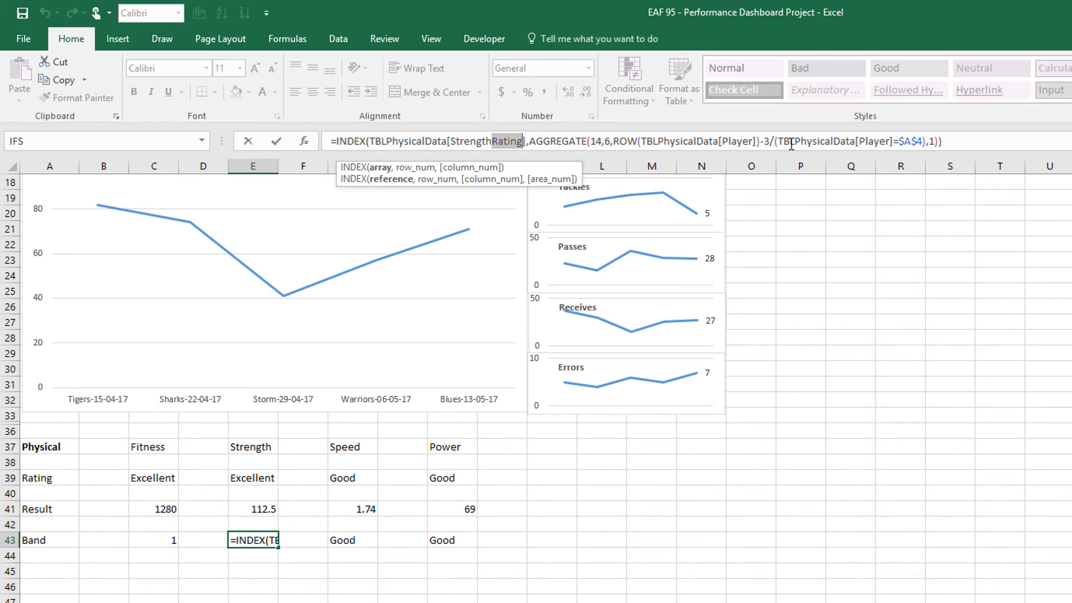
pyautogui.press('BackSpace')
pyautogui.press('Down')
pyautogui.press('Tab')
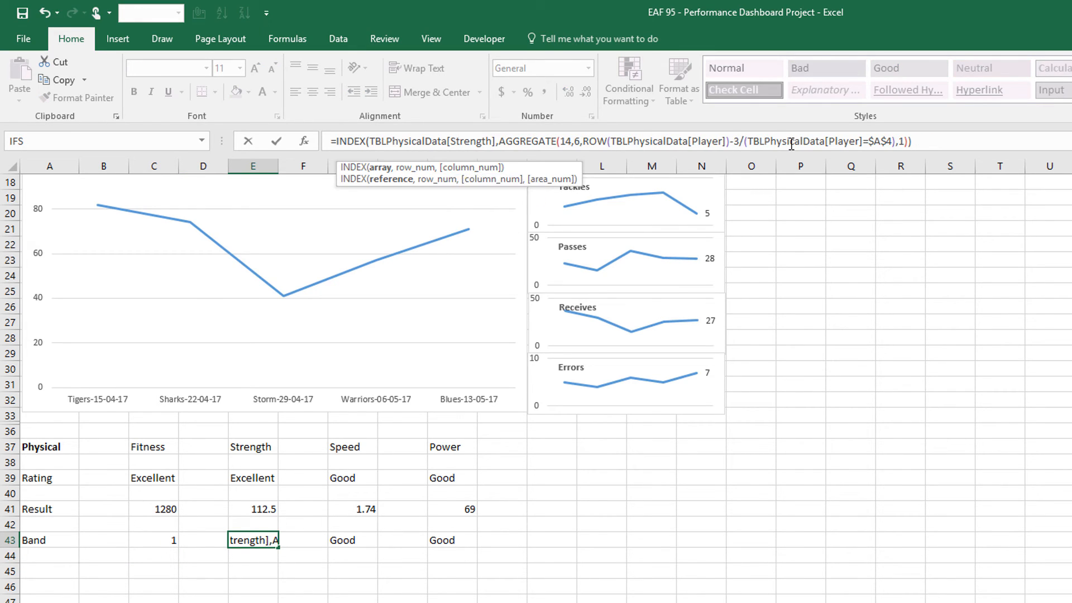
pyautogui.press('Return')
# Step: Change the Speed band formula in G43 to look up the SpeedBand column
pyautogui.click(367, 543)
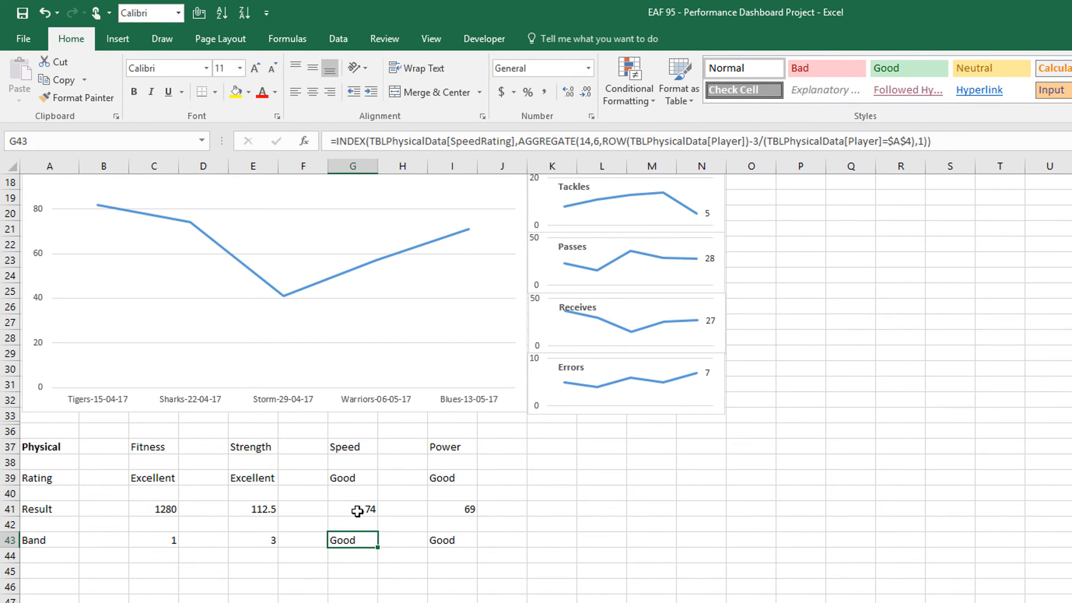
pyautogui.moveTo(481, 141); pyautogui.dragTo(512, 141)
pyautogui.press('BackSpace')
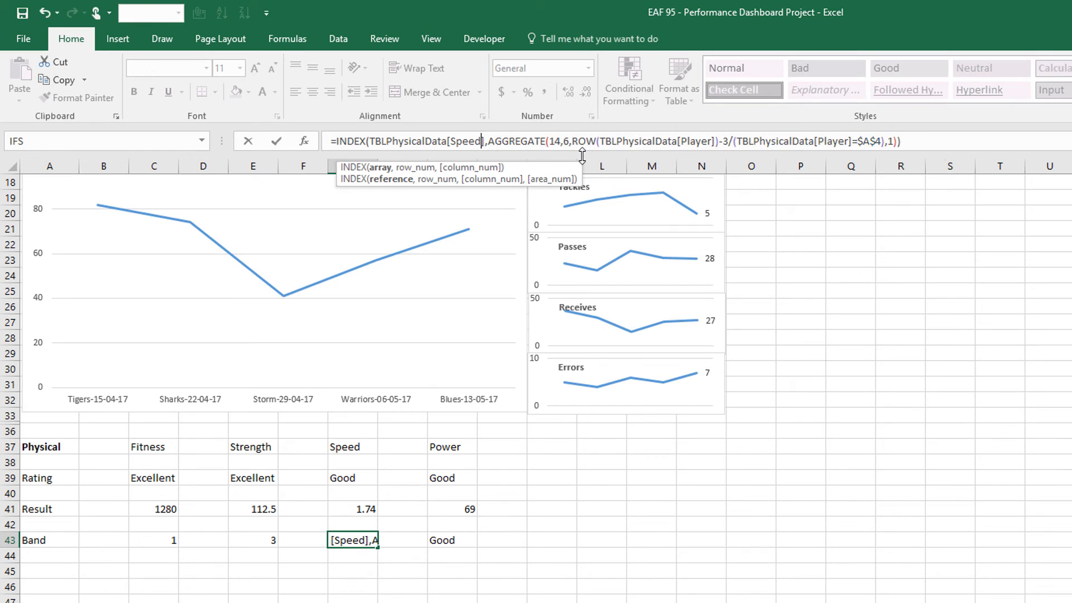
pyautogui.press('BackSpace')
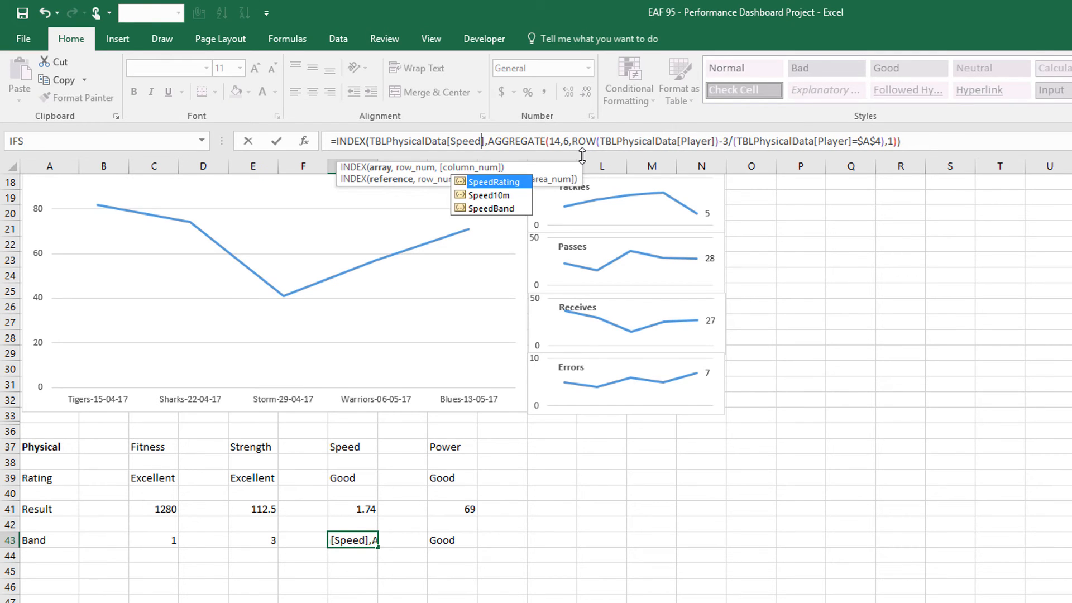
pyautogui.doubleClick(492, 209)
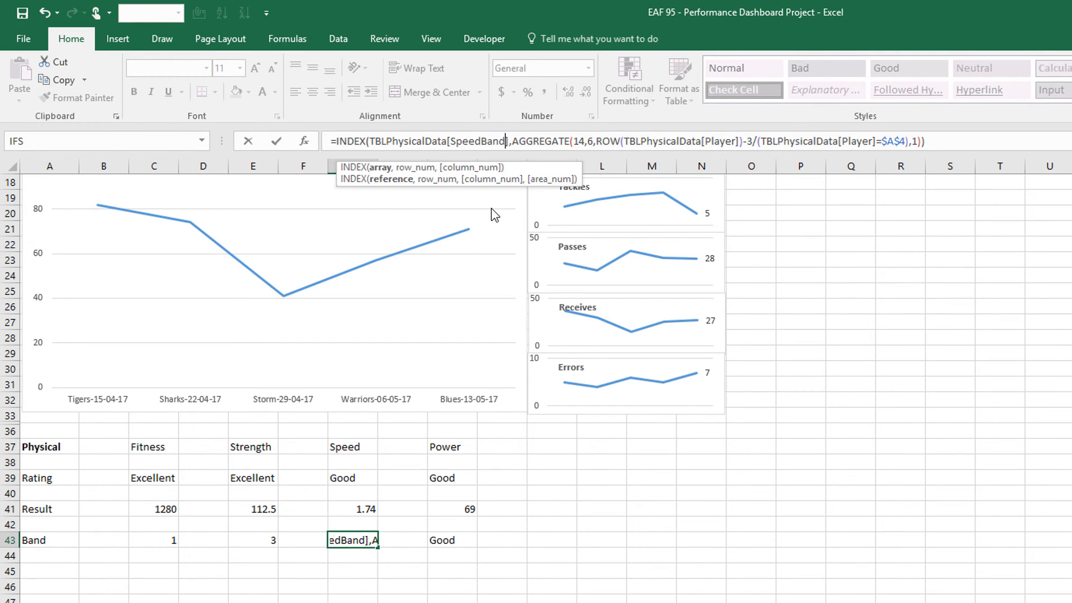
pyautogui.press('Return')
# Step: Change the Power band formula in I43 to look up the PowerBand column
pyautogui.click(468, 541)
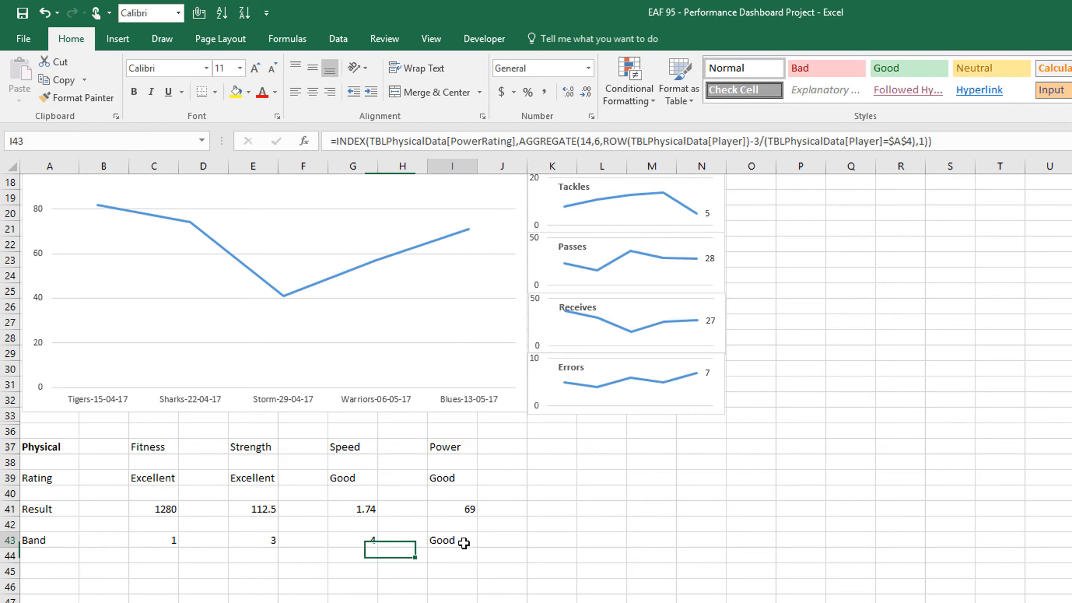
pyautogui.click(484, 140)
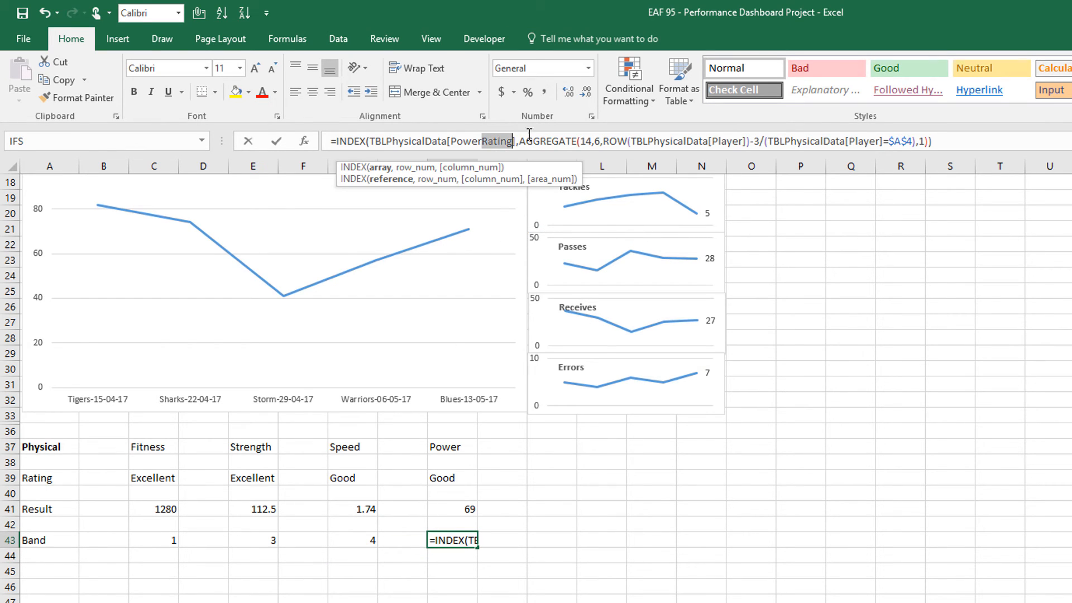
pyautogui.press('BackSpace')
pyautogui.press('Down')
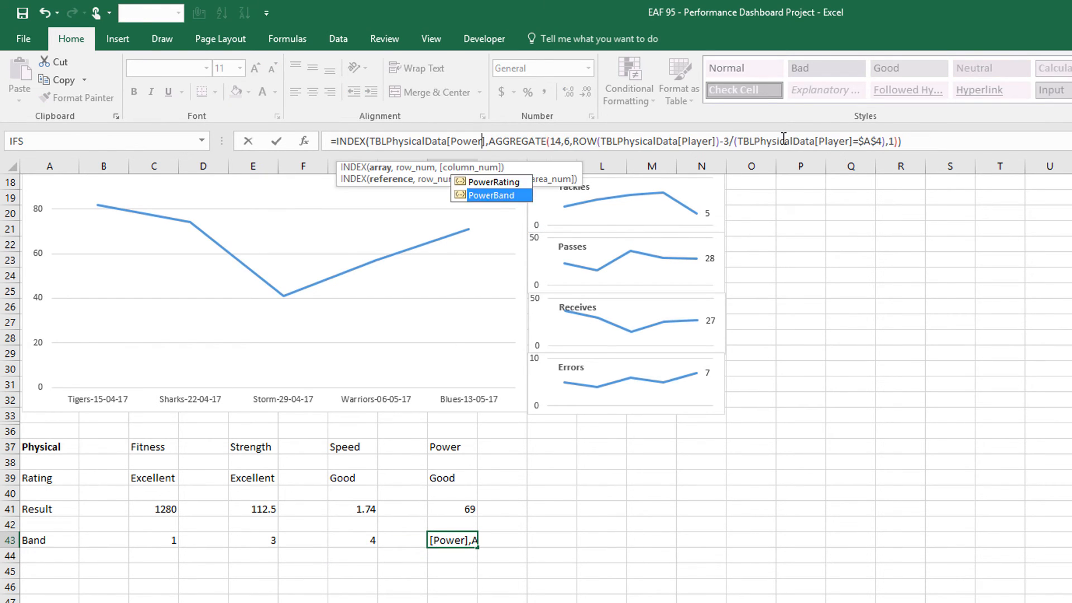
pyautogui.press('Tab')
pyautogui.press('Return')
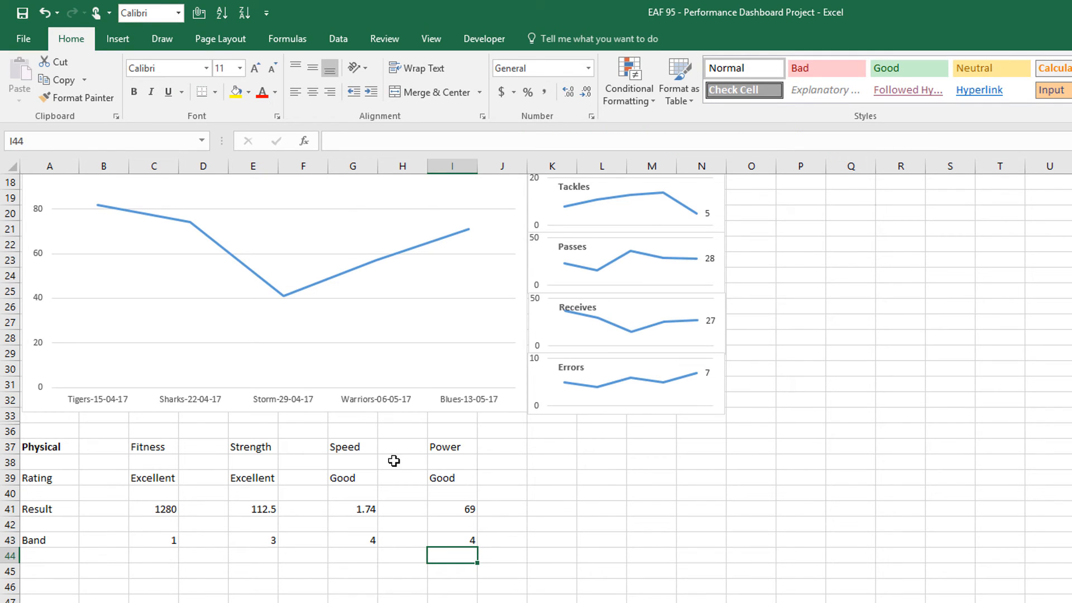
# Step: Merge and center the Fitness heading across C37:D37, and copy that formatting to the Strength, Speed and Power headings
pyautogui.click(159, 449)
pyautogui.moveTo(160, 448); pyautogui.dragTo(203, 445)
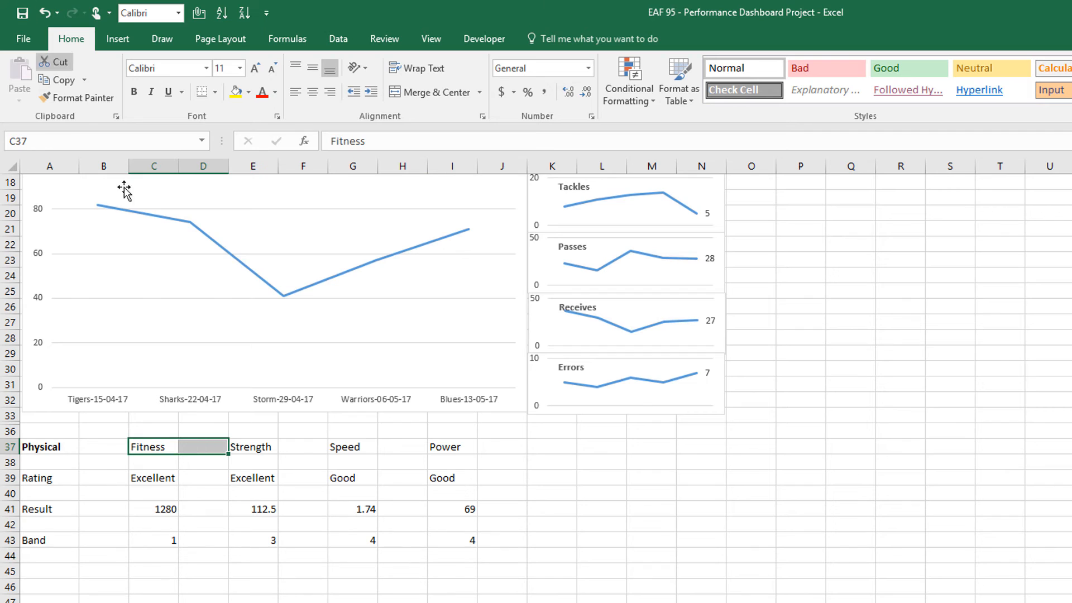
pyautogui.click(430, 92)
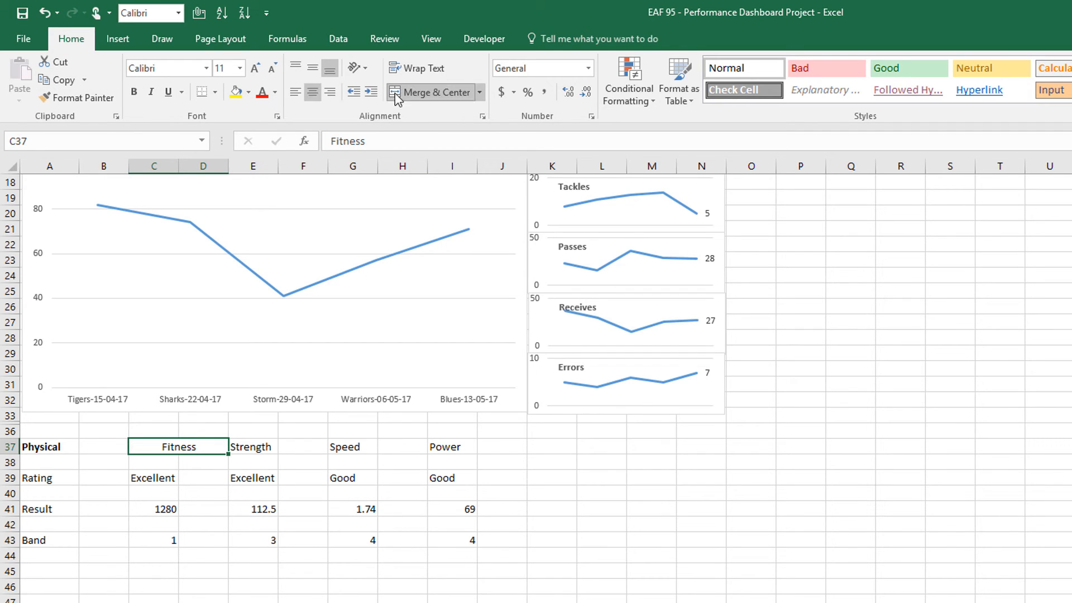
pyautogui.click(69, 97)
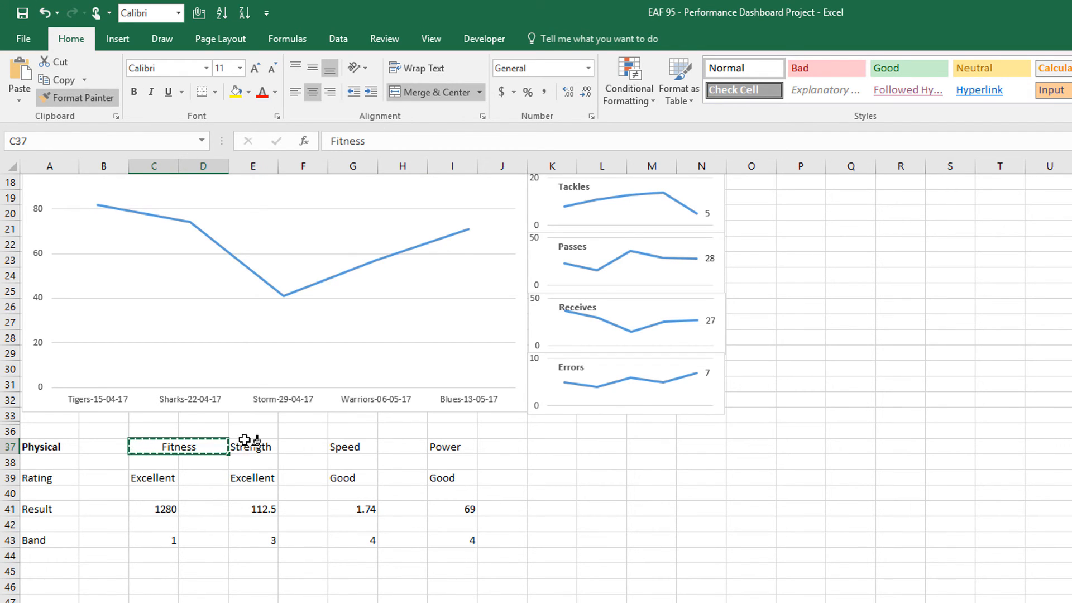
pyautogui.moveTo(254, 448); pyautogui.dragTo(514, 445)
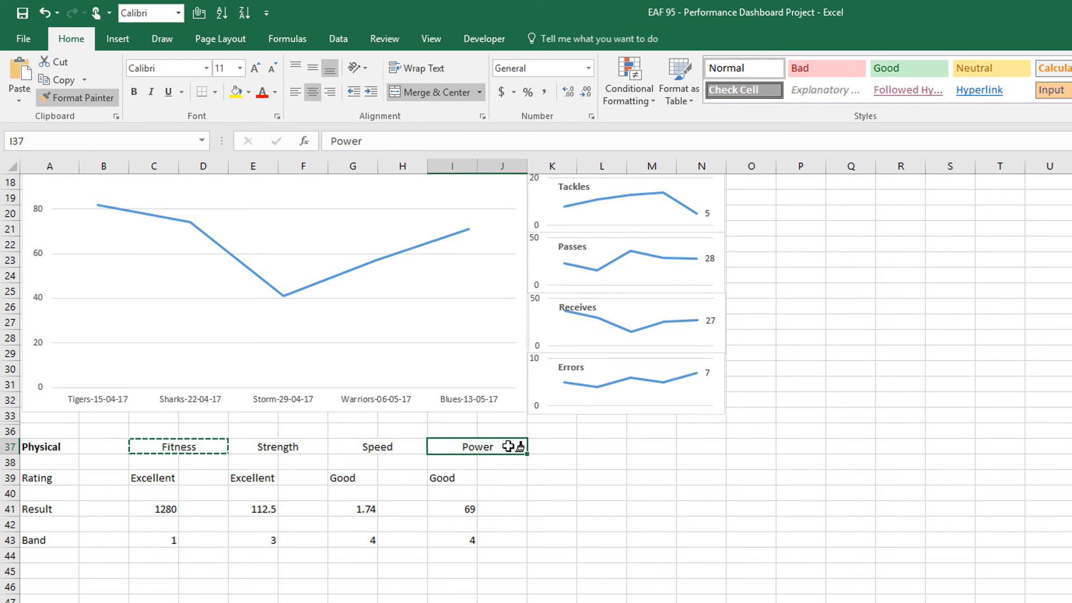
pyautogui.click(68, 98)
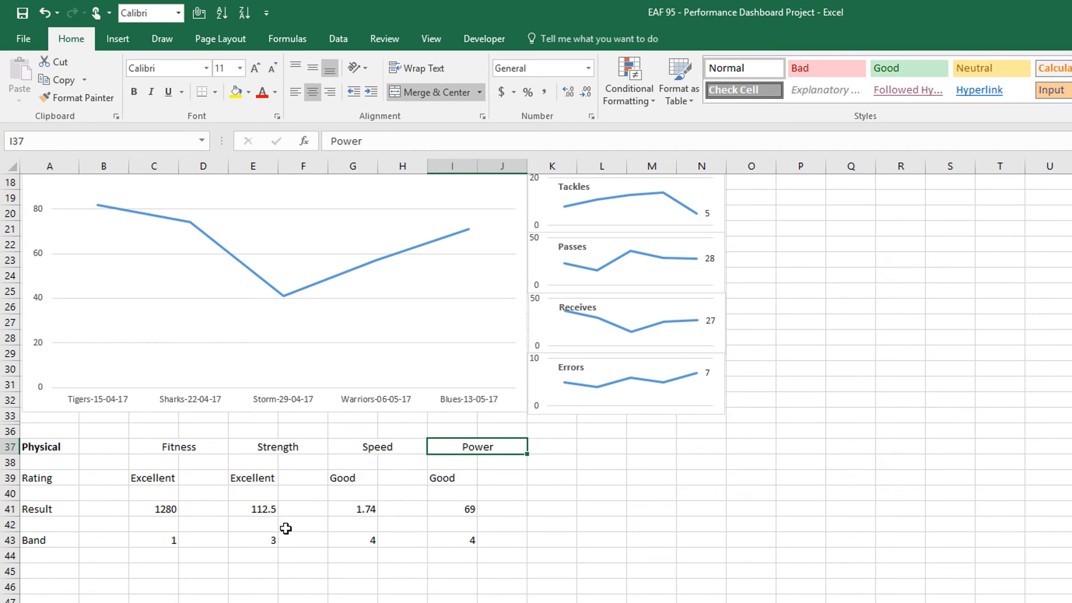
# Step: Merge and center the Fitness rating across C39:D40 and align it vertically to the middle
pyautogui.moveTo(157, 478); pyautogui.dragTo(206, 487)
pyautogui.click(423, 95)
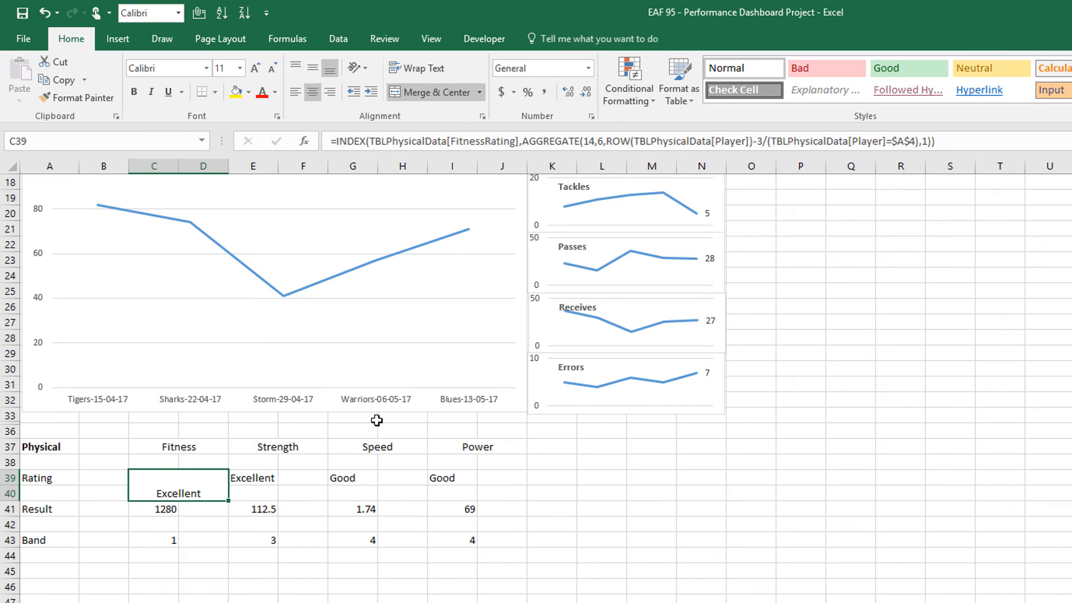
pyautogui.click(313, 69)
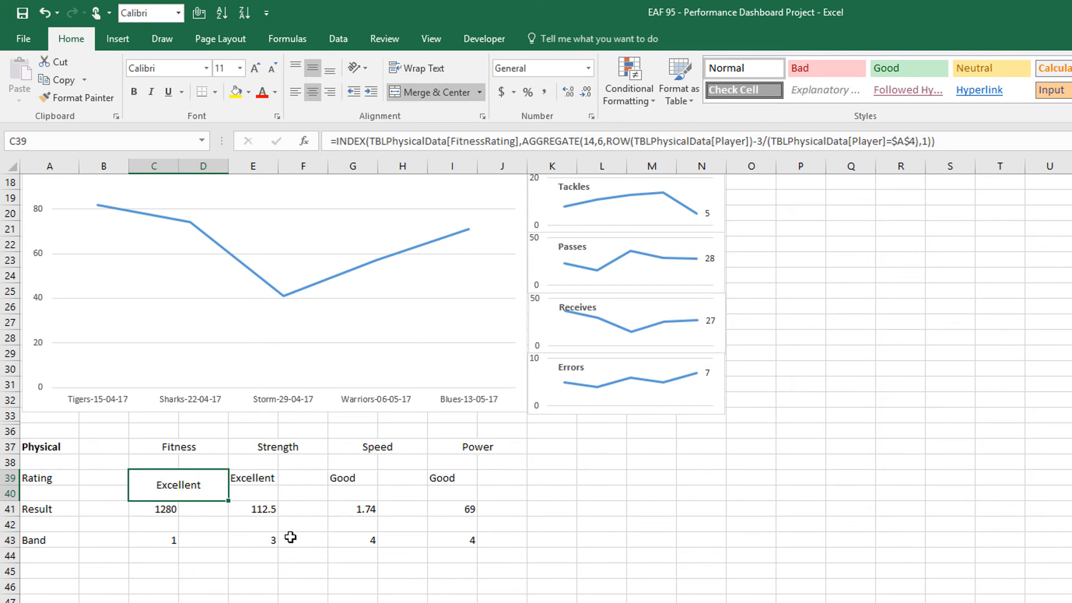
# Step: Copy the merged Fitness rating format to the remaining rating, result and band values and to the Rating, Result and Band labels
pyautogui.click(79, 98)
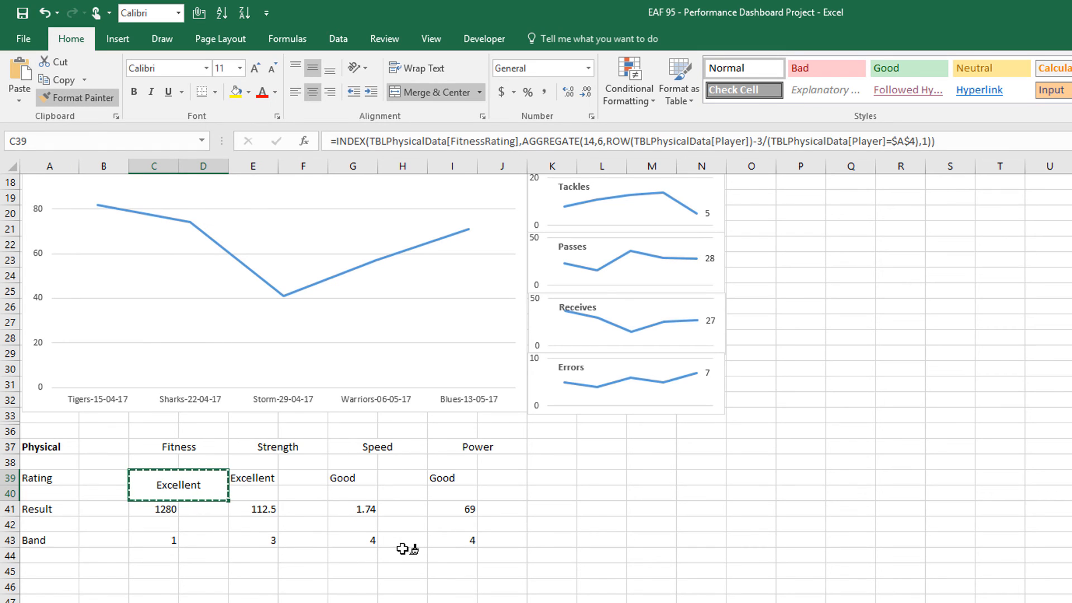
pyautogui.moveTo(263, 486)
pyautogui.mouseDown()
pyautogui.moveTo(283, 480)
pyautogui.moveTo(291, 496)
pyautogui.mouseUp()
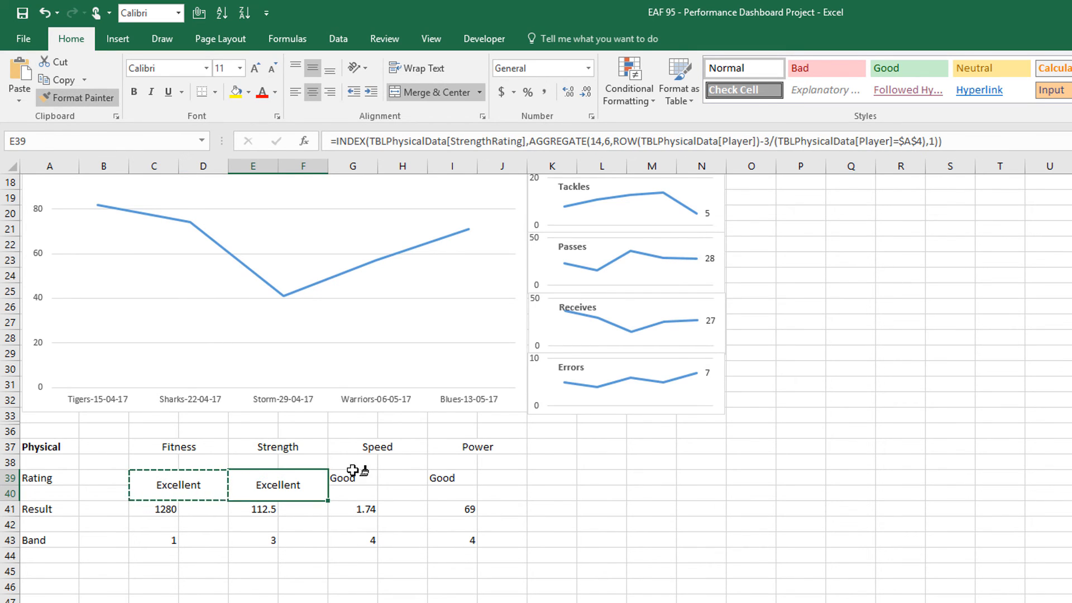
pyautogui.moveTo(349, 477); pyautogui.dragTo(492, 495)
pyautogui.moveTo(201, 509)
pyautogui.mouseDown()
pyautogui.moveTo(219, 528)
pyautogui.moveTo(325, 529)
pyautogui.mouseUp()
pyautogui.moveTo(398, 508)
pyautogui.mouseDown()
pyautogui.moveTo(415, 523)
pyautogui.moveTo(491, 530)
pyautogui.mouseUp()
pyautogui.moveTo(167, 536); pyautogui.dragTo(198, 550)
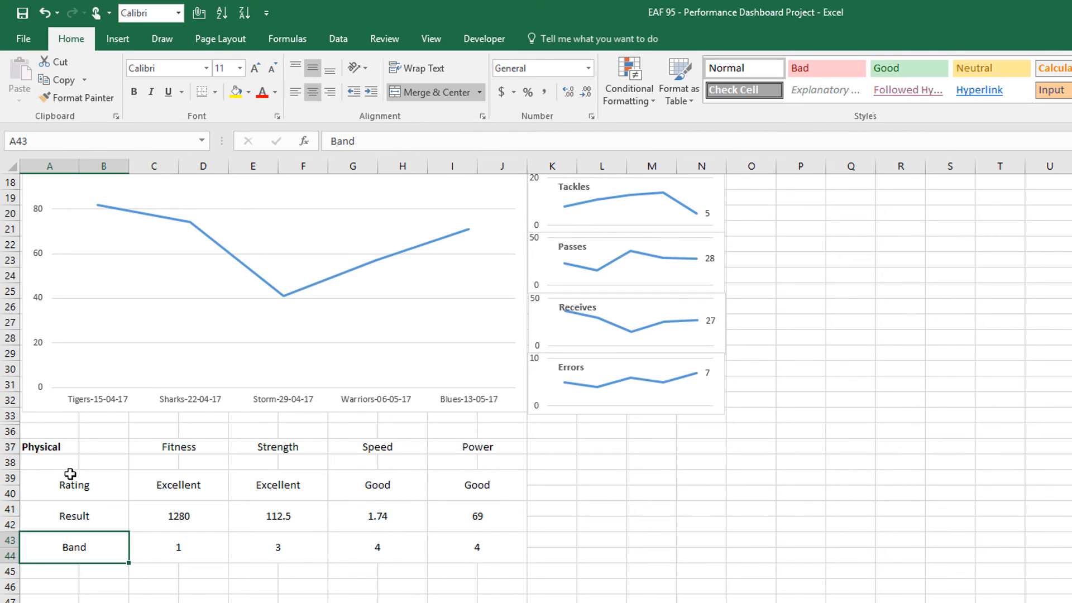
# Step: Left-align the Rating, Result and Band labels in A39:B44
pyautogui.moveTo(86, 479); pyautogui.dragTo(78, 547)
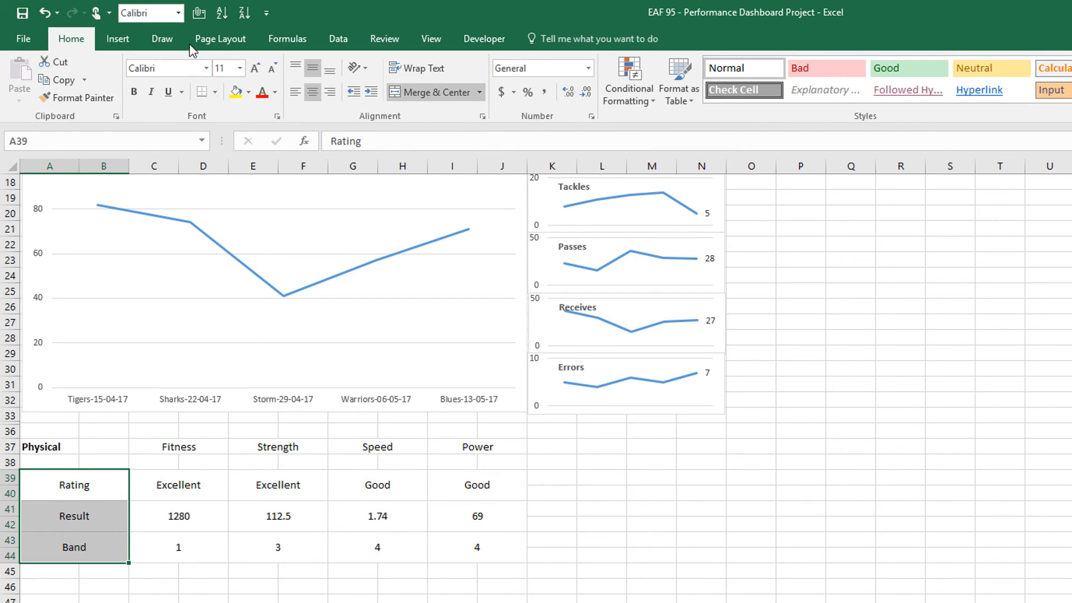
pyautogui.click(296, 91)
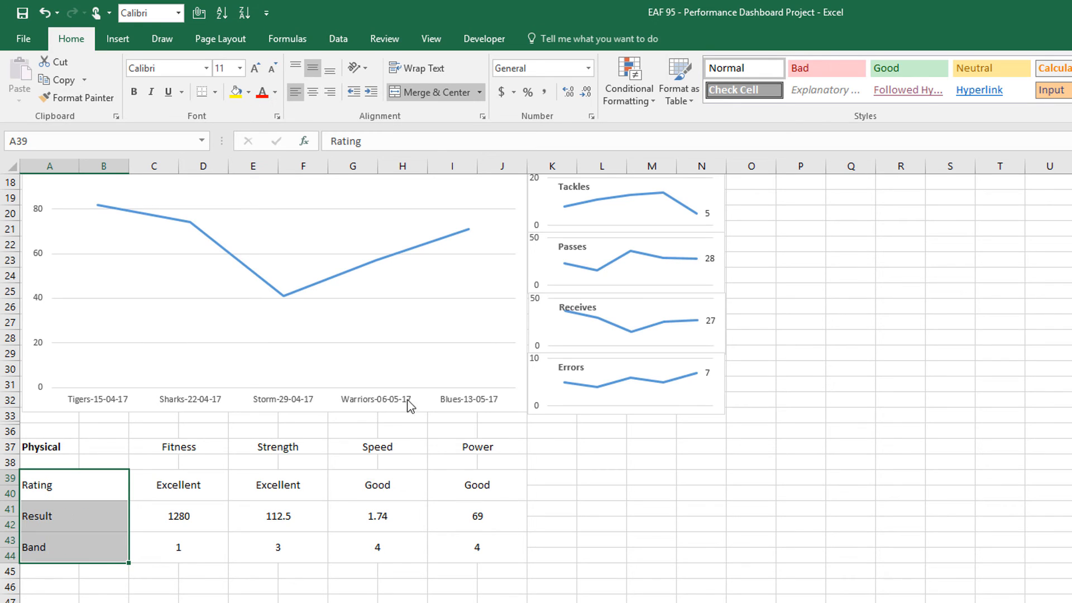
pyautogui.click(254, 602)
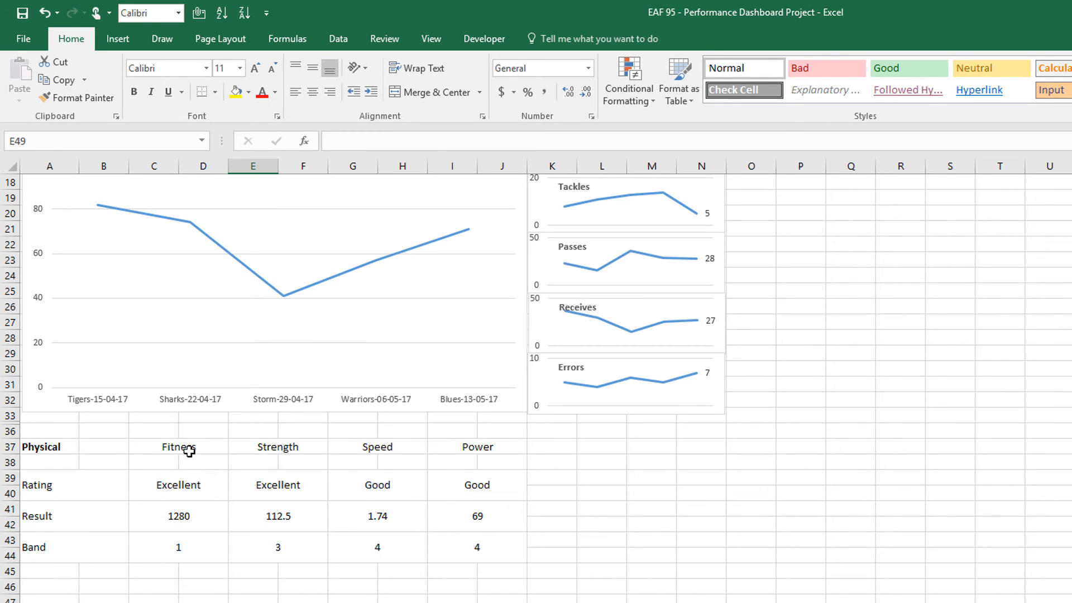
# Step: Delete the empty row 38 below the Physical headings
pyautogui.click(12, 463)
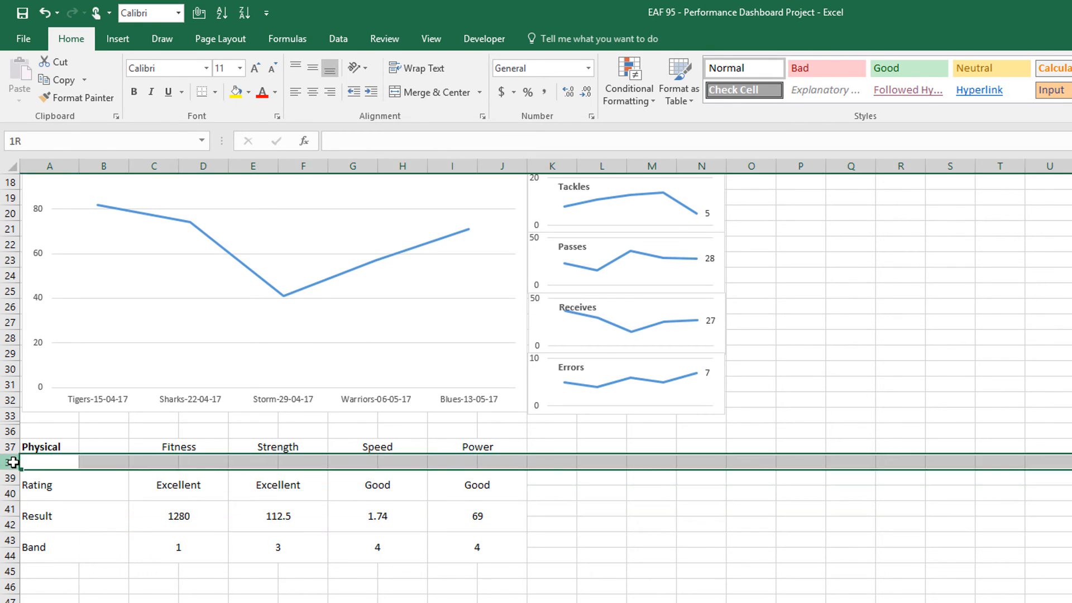
pyautogui.rightClick(13, 463)
pyautogui.click(62, 591)
pyautogui.click(303, 602)
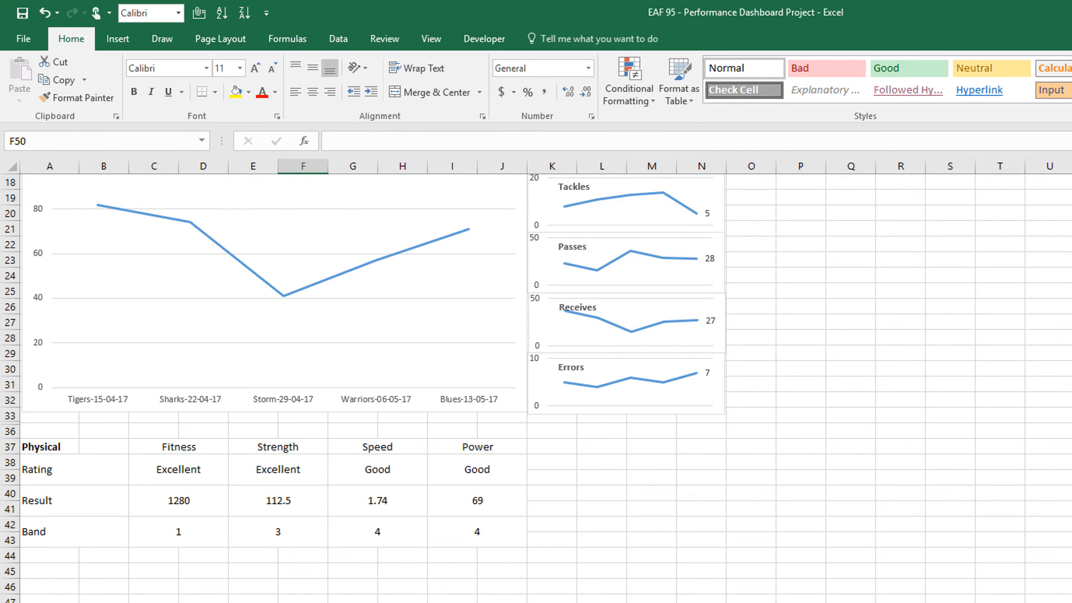
# Step: Increase the font size of the rating, result and band values in C38:J43 to 16
pyautogui.moveTo(179, 470); pyautogui.dragTo(474, 529)
pyautogui.click(256, 71)
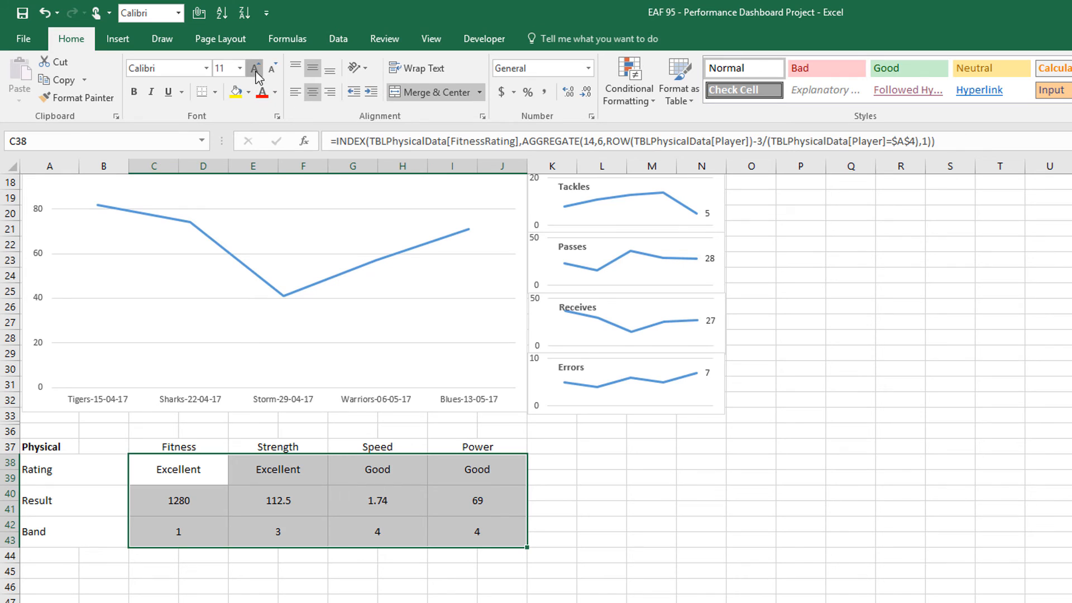
pyautogui.click(256, 71)
pyautogui.click(256, 71)
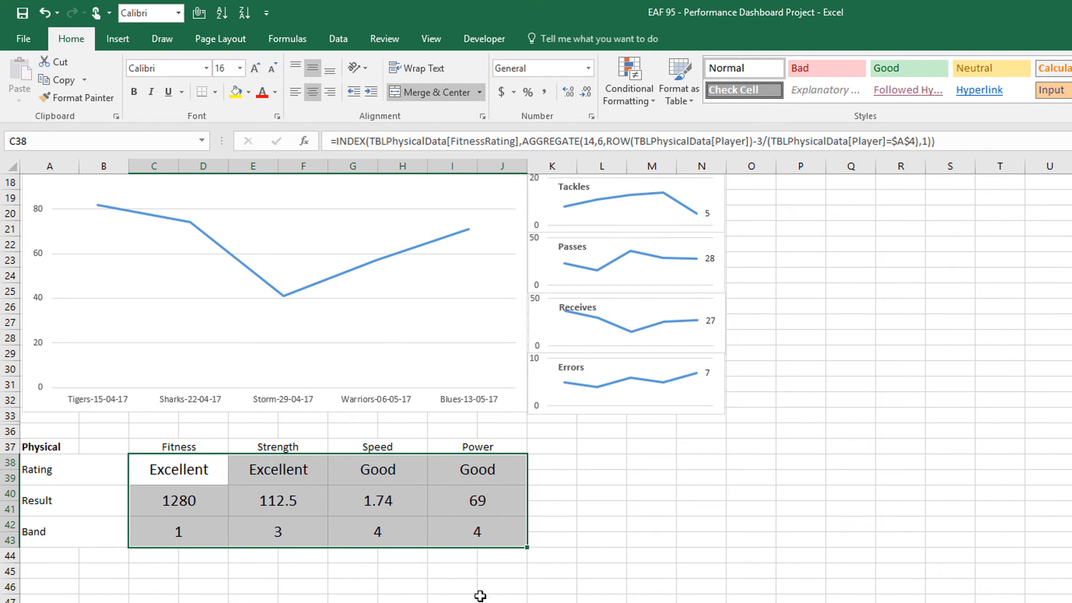
# Step: Make the Rating, Result and Band labels bold with font size 12
pyautogui.moveTo(78, 472); pyautogui.dragTo(84, 523)
pyautogui.hotkey('ctrl', 'b')
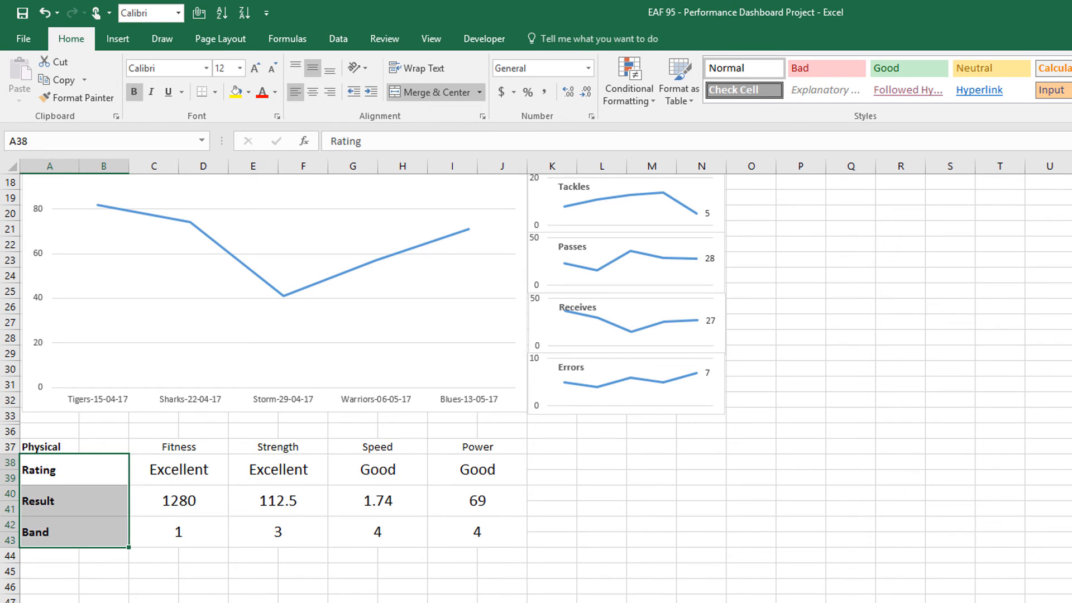
pyautogui.click(187, 558)
# Step: Start a new 2-Color Scale conditional formatting rule for the band values in C42:J43, with light red as the minimum color
pyautogui.moveTo(184, 533); pyautogui.dragTo(491, 533)
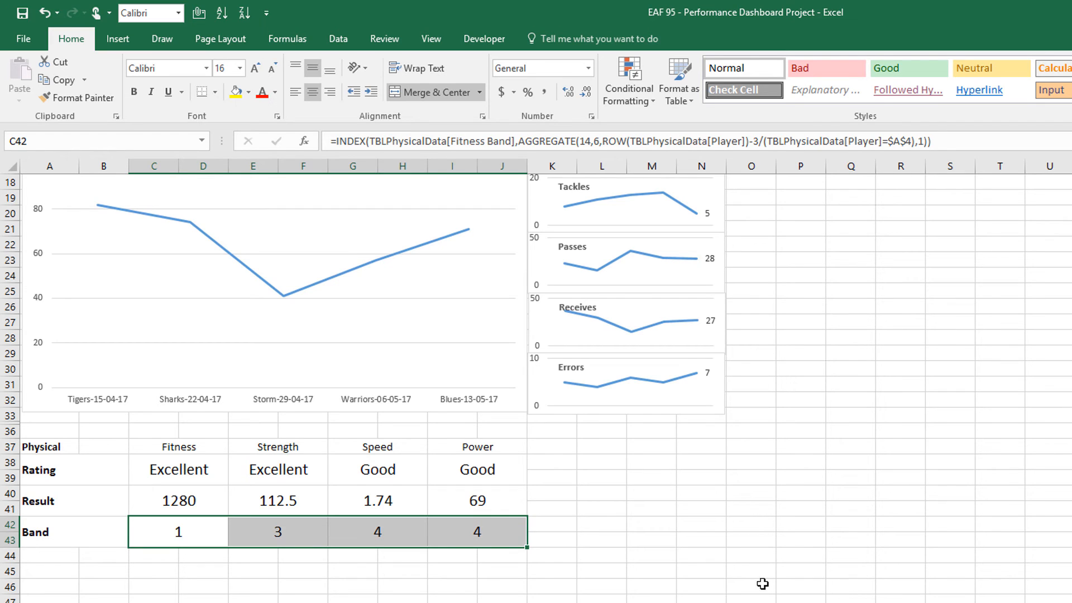
pyautogui.click(635, 101)
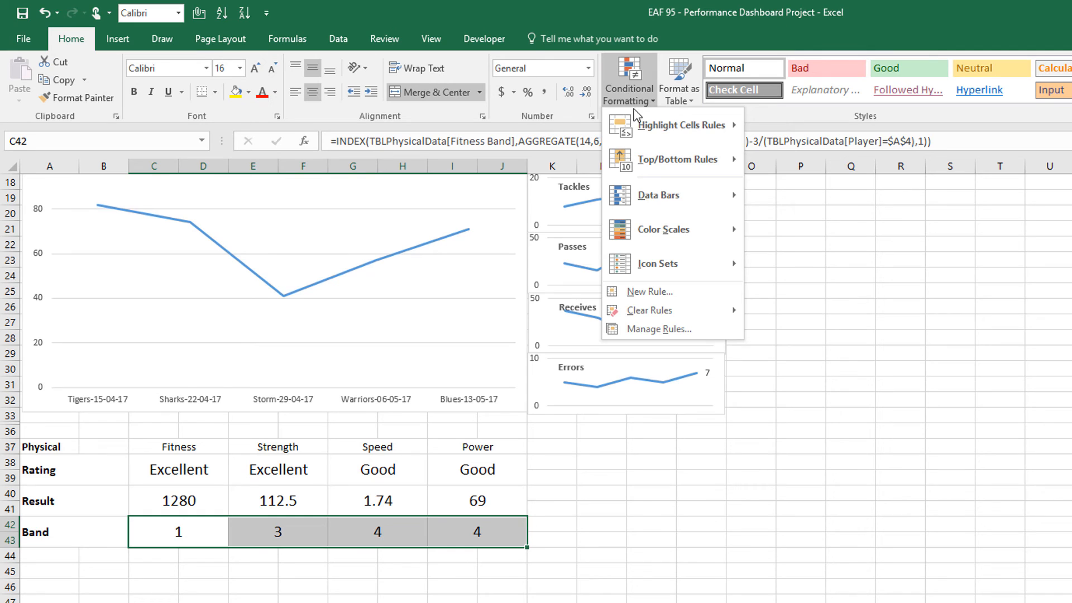
pyautogui.click(636, 292)
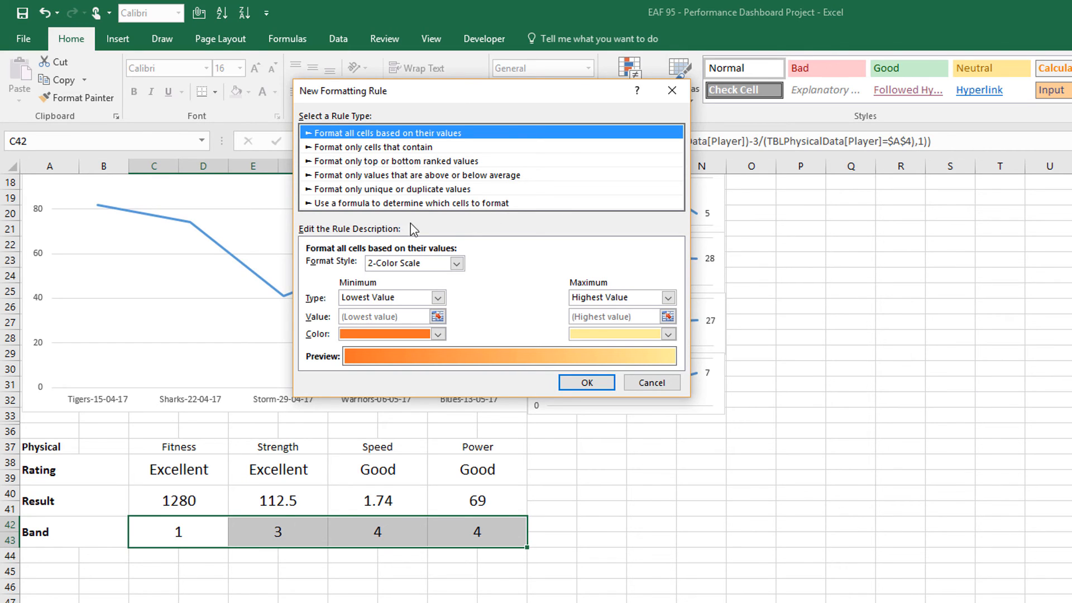
pyautogui.click(439, 334)
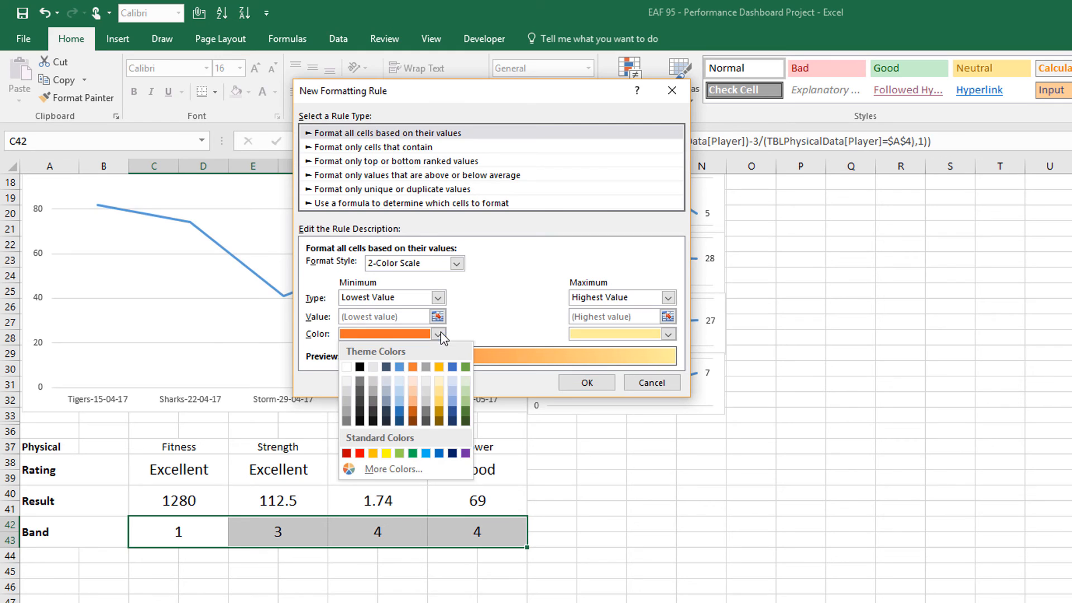
pyautogui.click(369, 469)
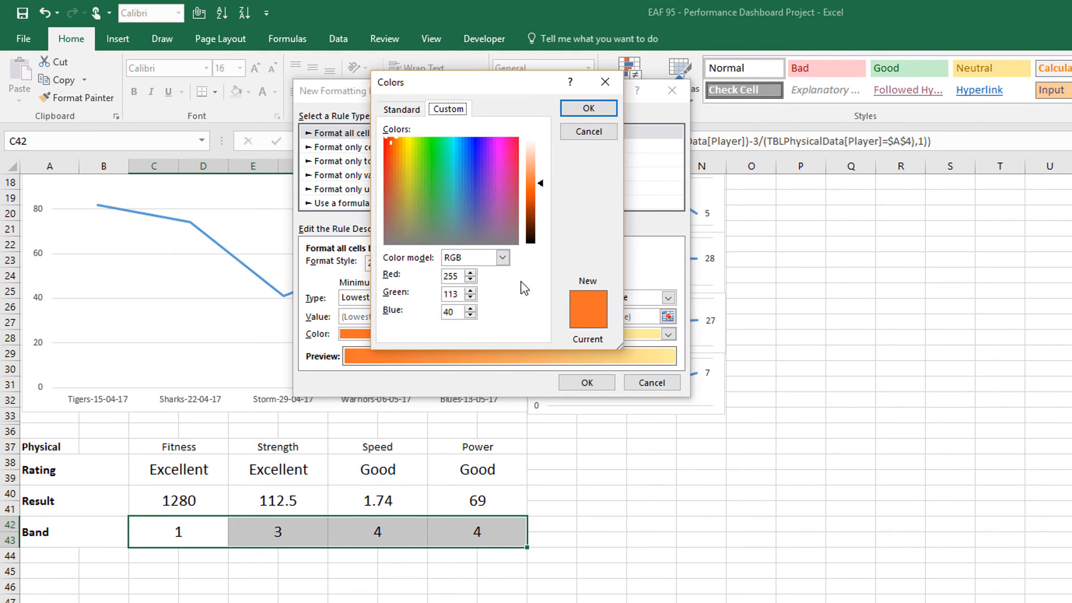
pyautogui.click(413, 109)
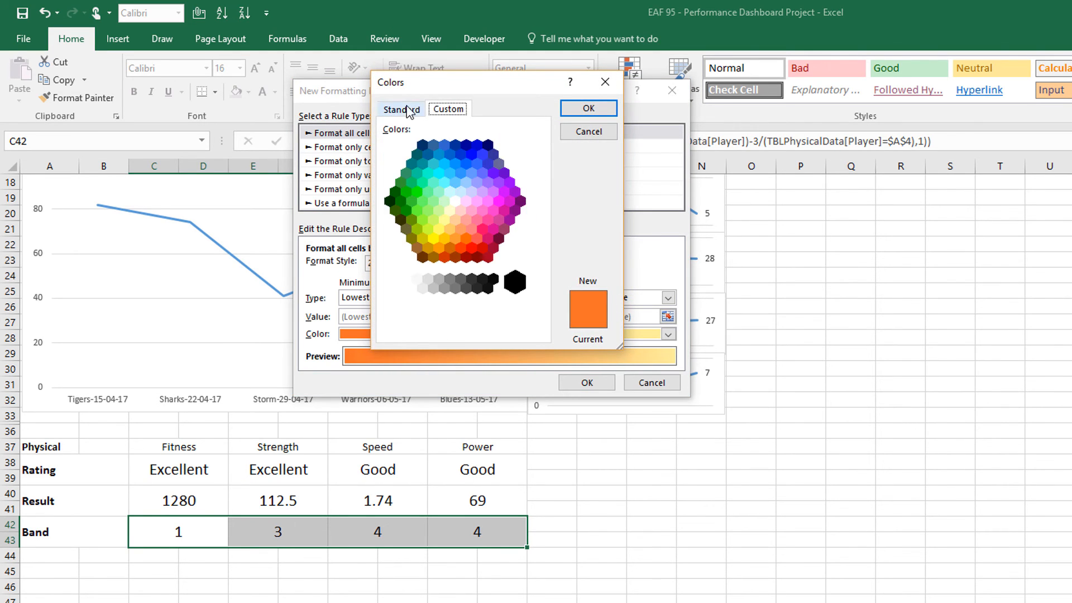
pyautogui.click(478, 236)
pyautogui.click(589, 108)
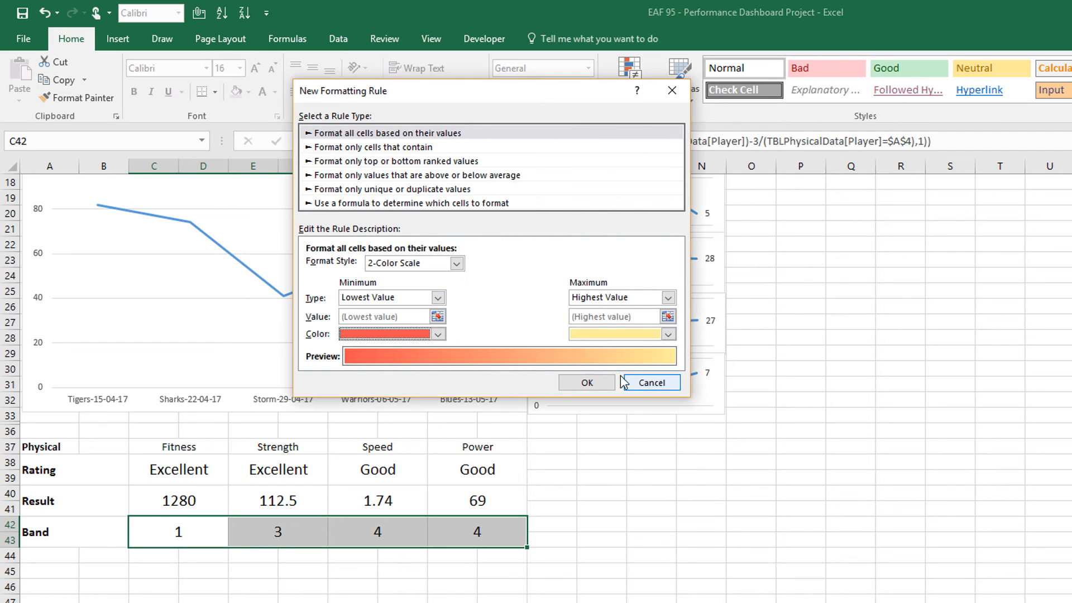
# Step: Set the color scale's minimum type to Number with a value of 1
pyautogui.click(438, 298)
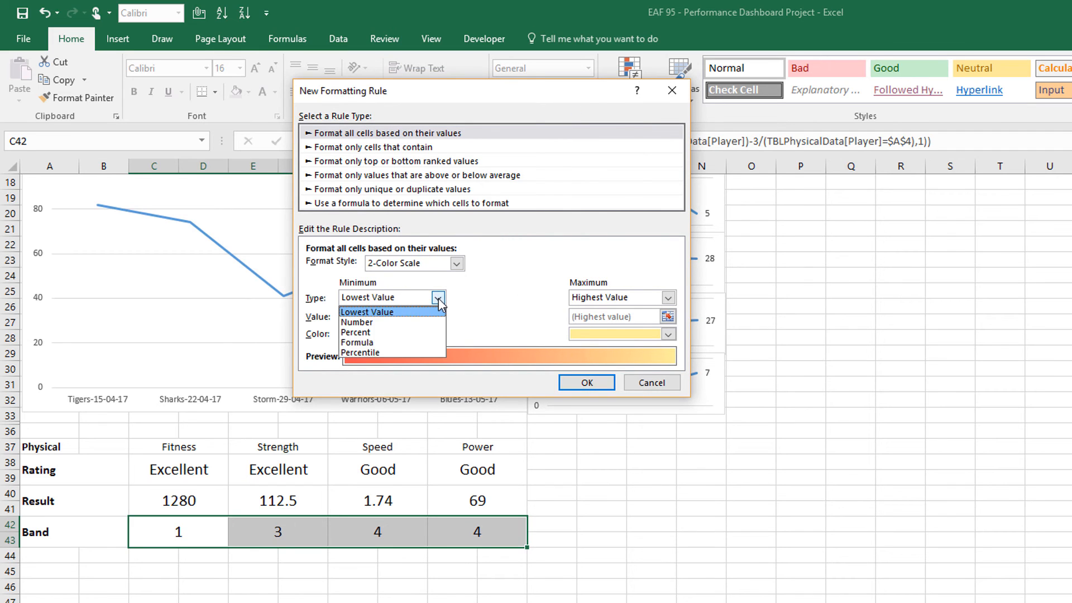
pyautogui.click(385, 322)
pyautogui.click(392, 314)
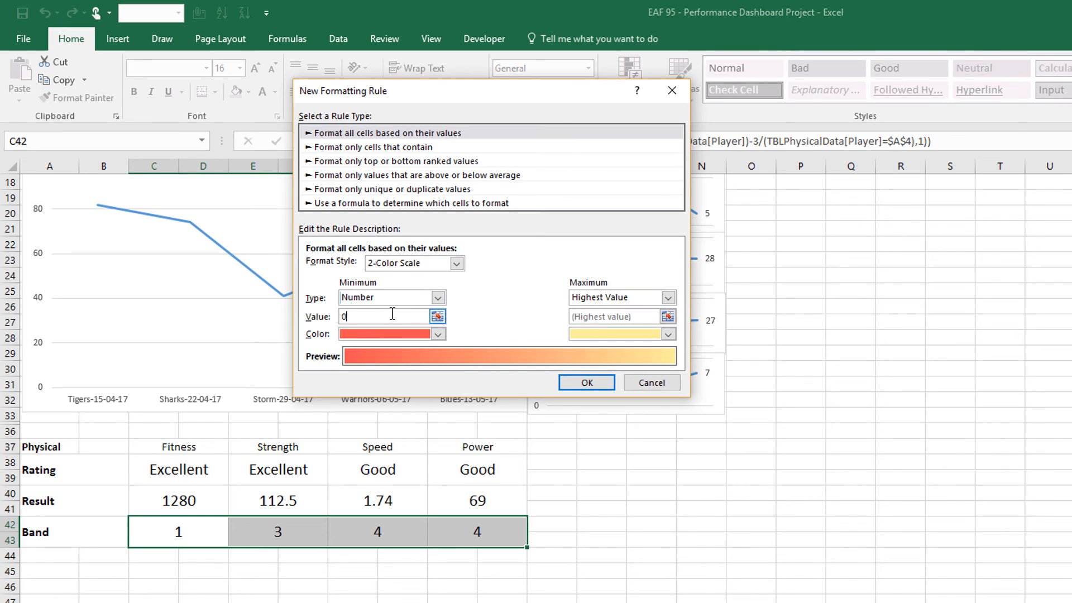
# Step: Set the color scale's maximum to type Number with a value of 5 and the standard green color
pyautogui.click(668, 298)
pyautogui.click(611, 322)
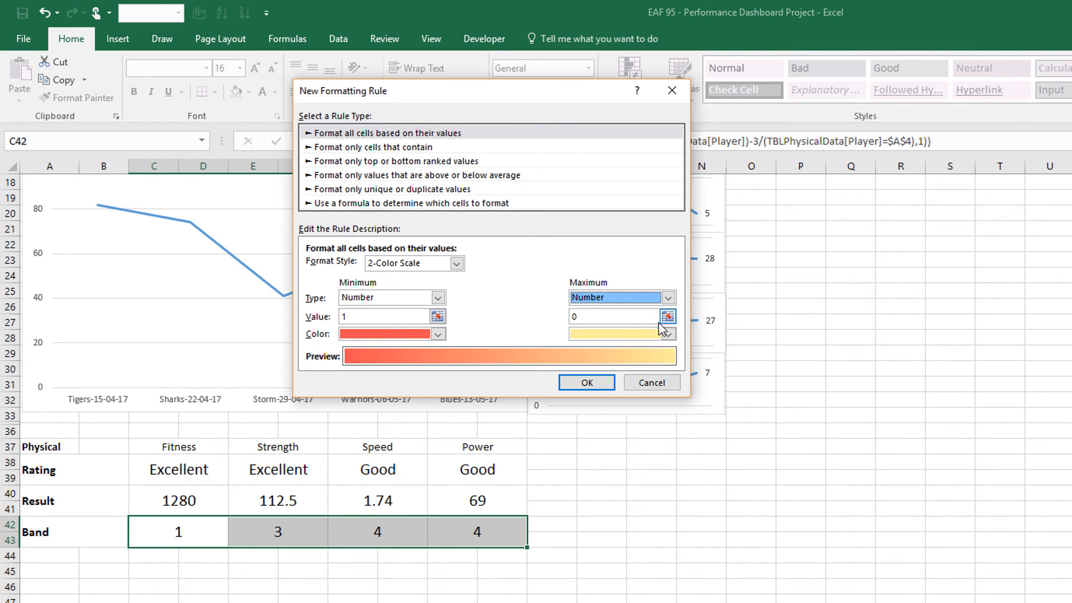
pyautogui.click(661, 336)
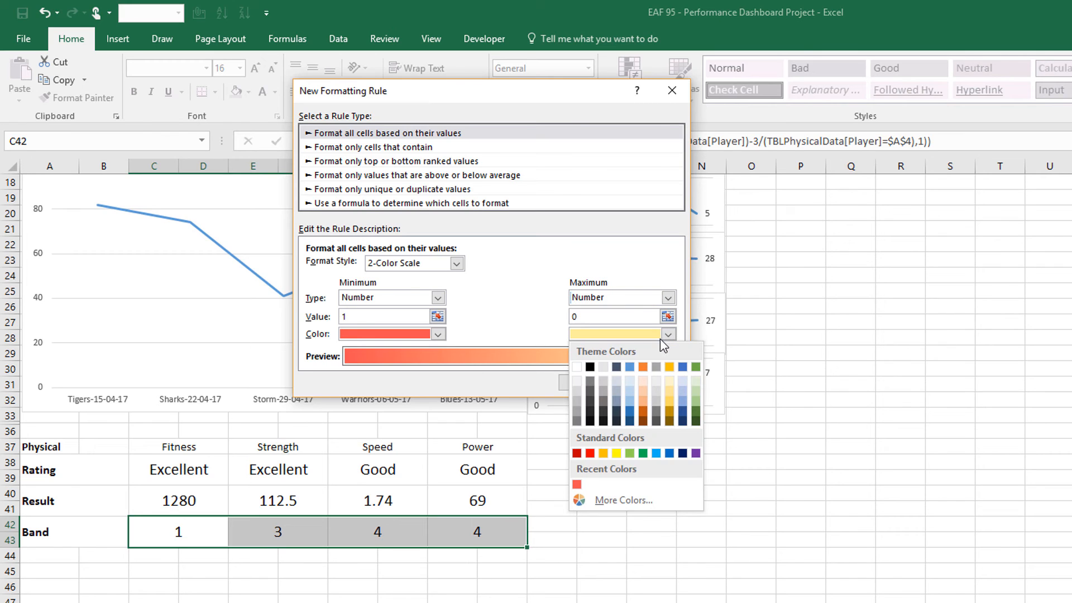
pyautogui.click(642, 453)
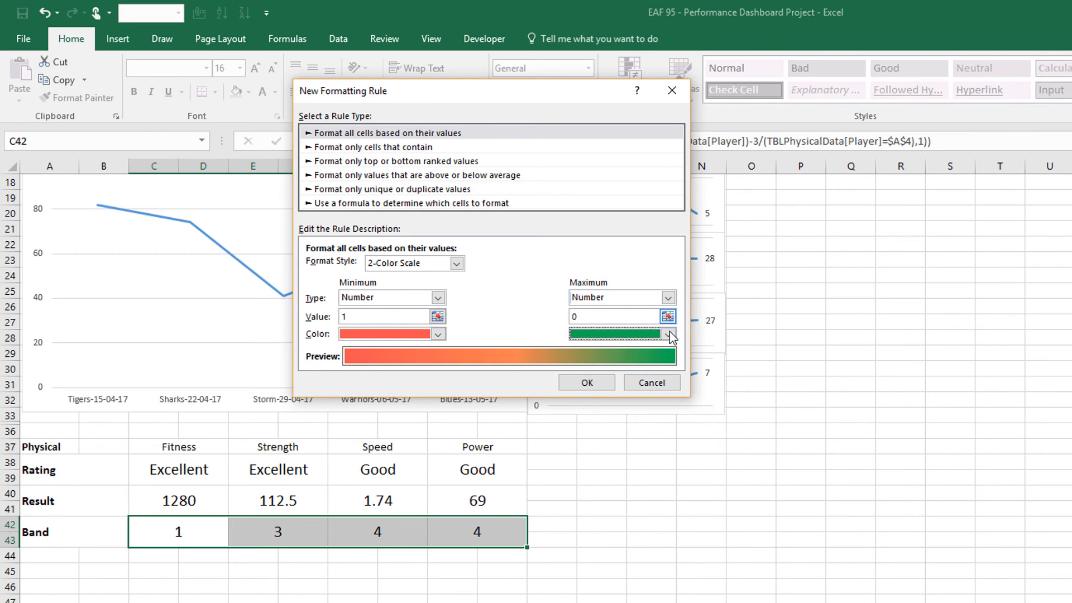
pyautogui.click(610, 316)
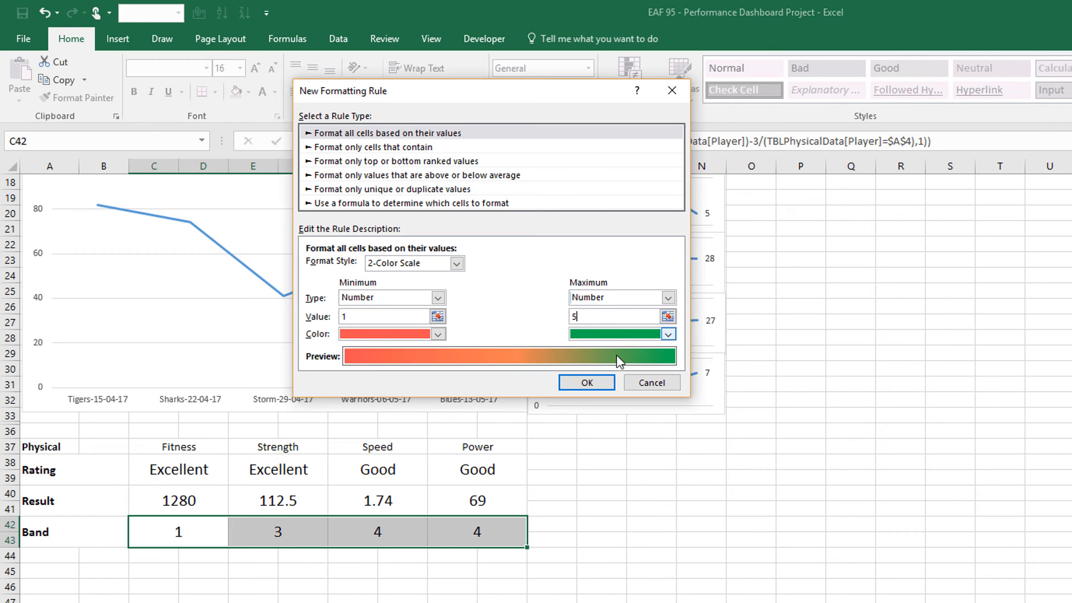
# Step: Apply the color scale rule to the band values and make the Fitness, Strength, Speed and Power headings bold
pyautogui.click(586, 383)
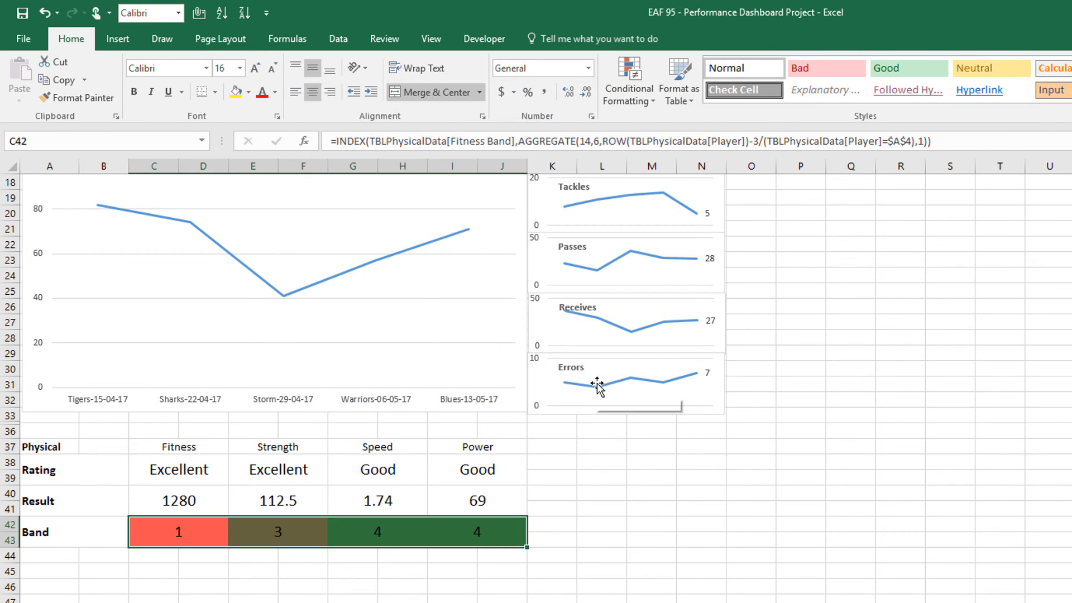
pyautogui.click(37, 556)
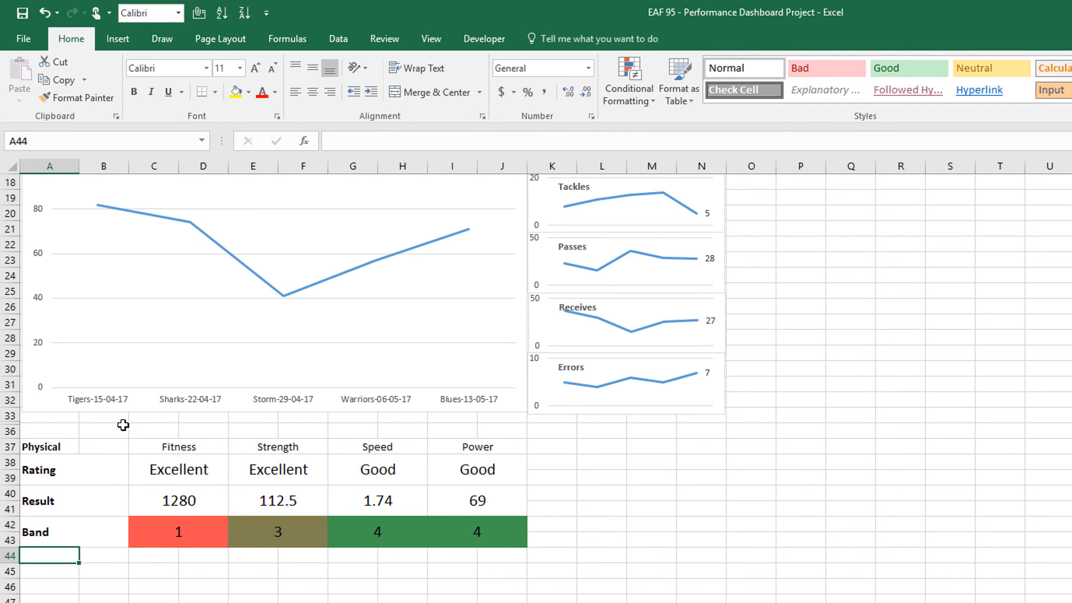
pyautogui.moveTo(149, 444); pyautogui.dragTo(509, 442)
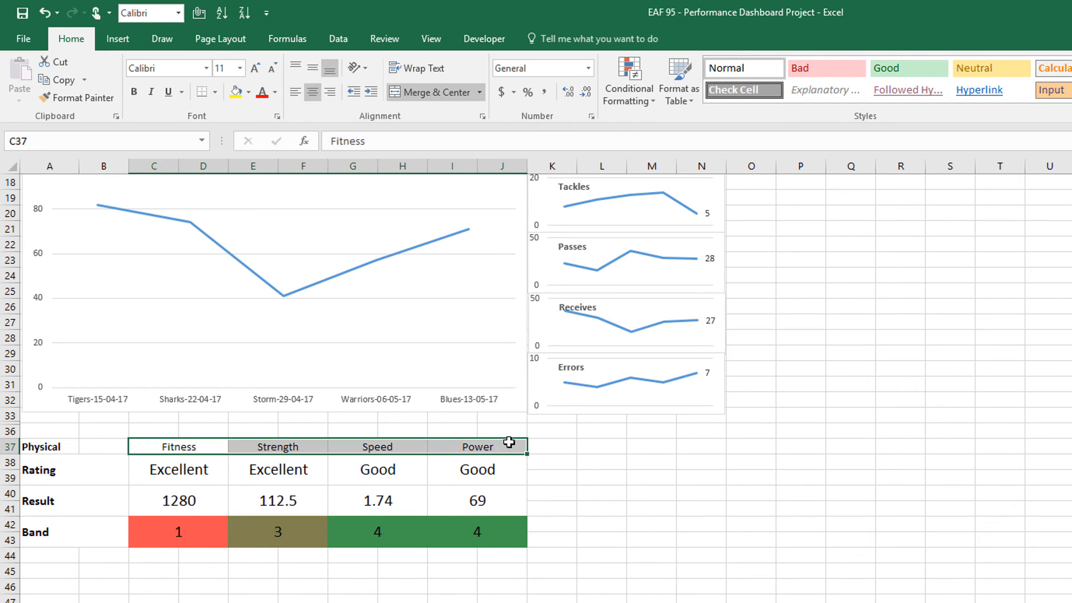
pyautogui.hotkey('ctrl', 'b')
pyautogui.click(57, 569)
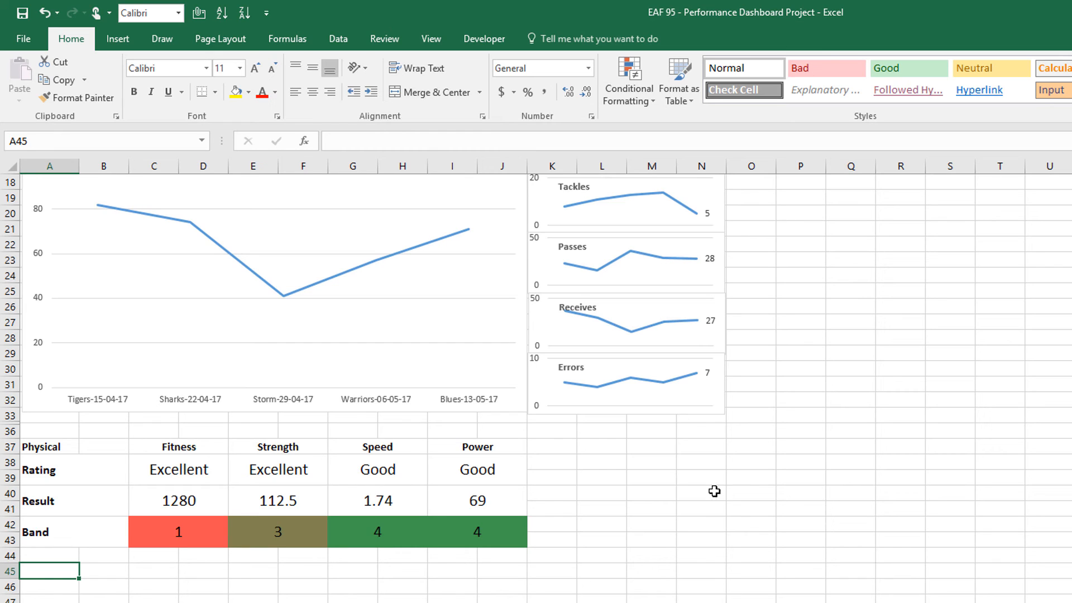
# Step: Copy the match performance workings title to A24 on the Workings sheet, reworded as "Workings for the match physical data section"
pyautogui.moveTo(548, 432); pyautogui.dragTo(702, 575)
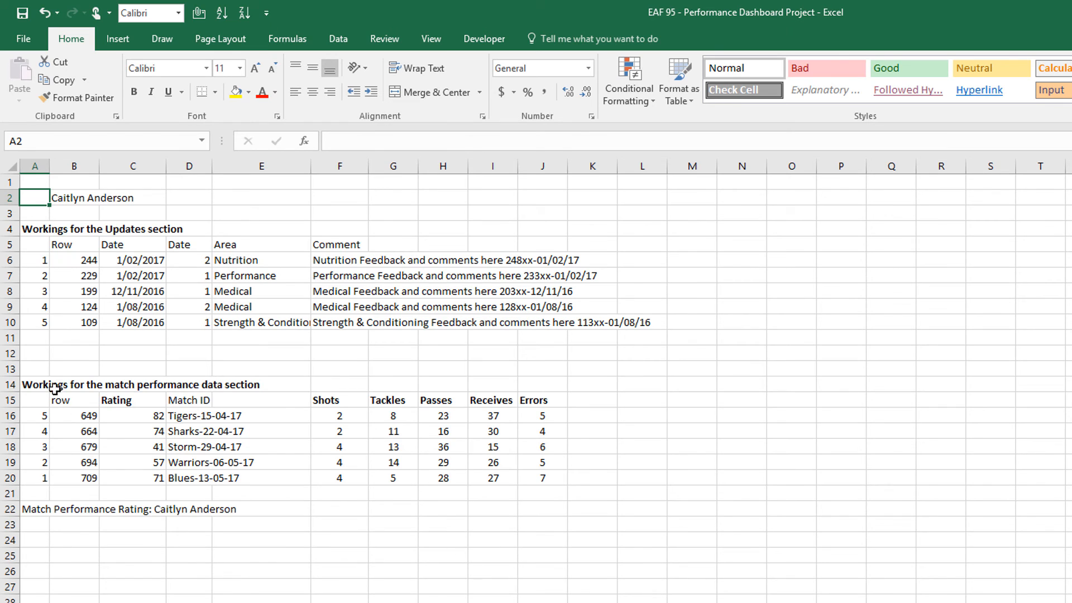
pyautogui.click(54, 387)
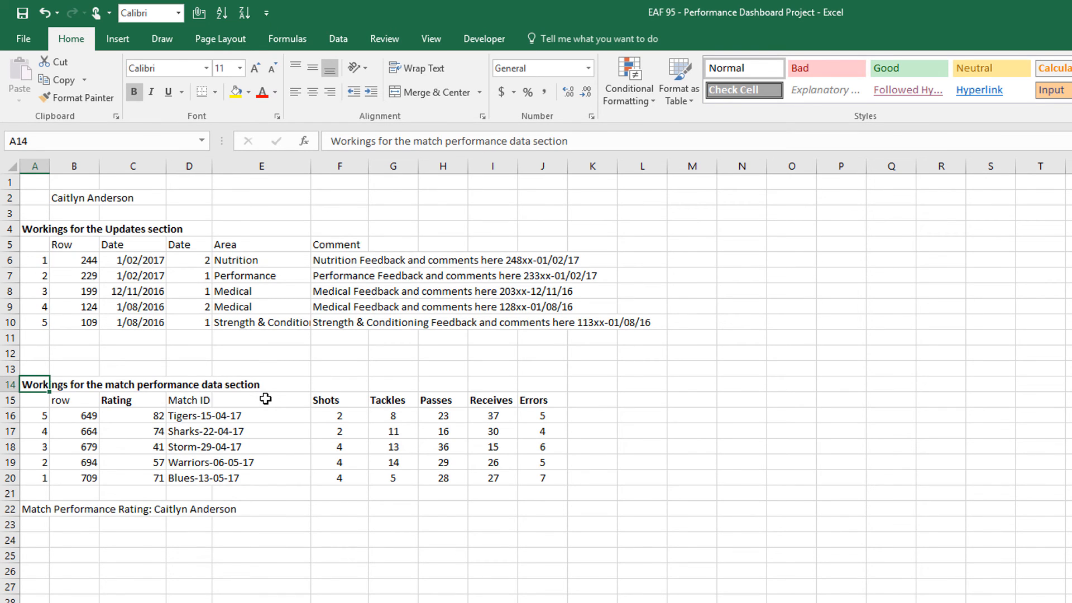
pyautogui.hotkey('ctrl', 'c')
pyautogui.scroll(-3, 139, 575)
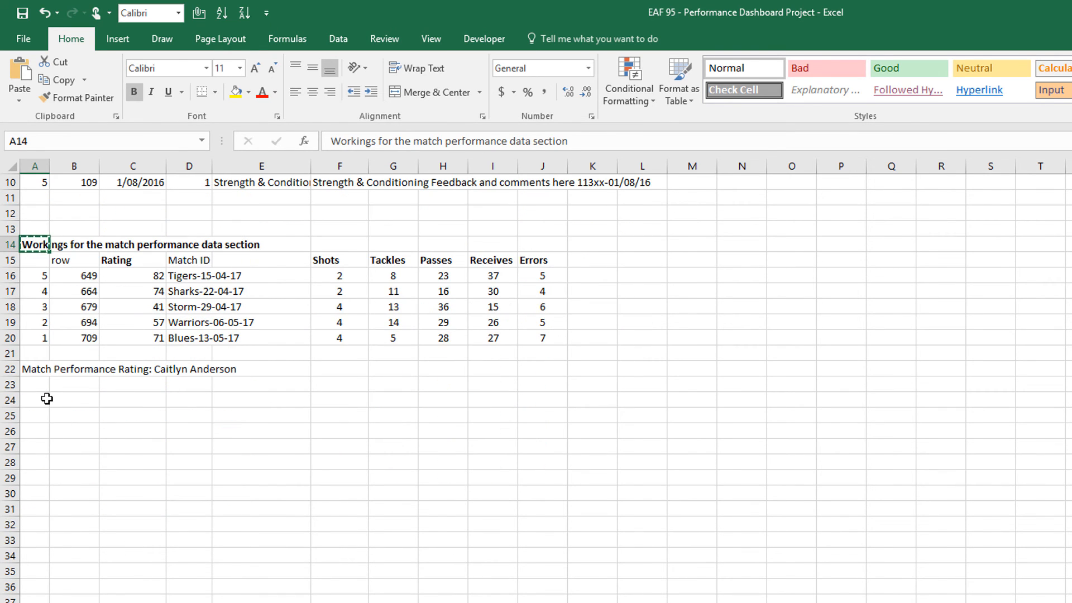
pyautogui.click(47, 399)
pyautogui.hotkey('ctrl', 'v')
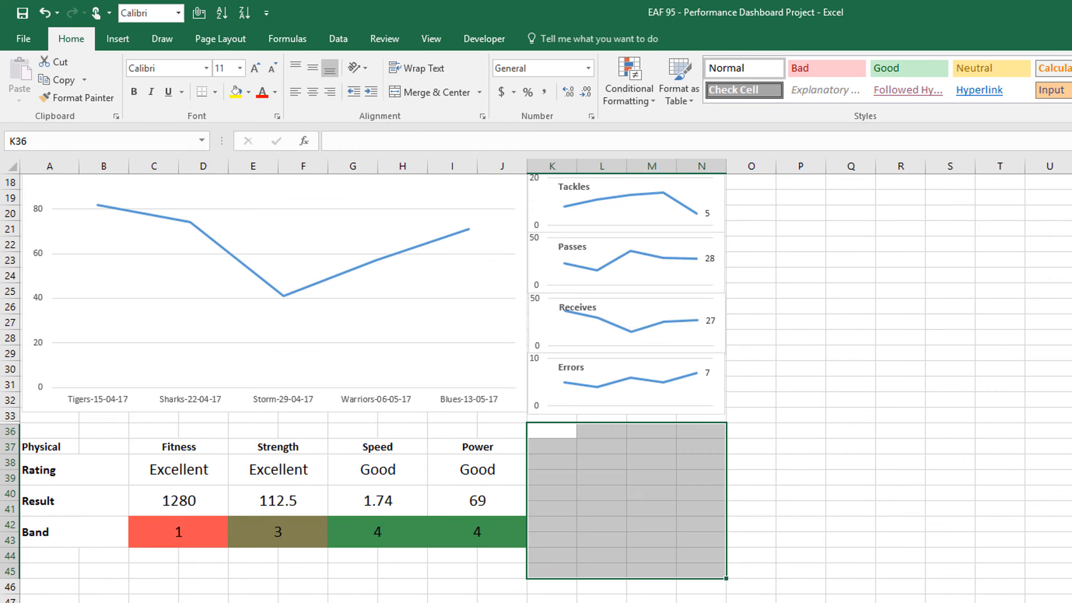
# Step: Insert a spin button form control beside the Physical table around K36:L39 and try its up and down arrows
pyautogui.moveTo(559, 431); pyautogui.dragTo(602, 477)
pyautogui.click(559, 431)
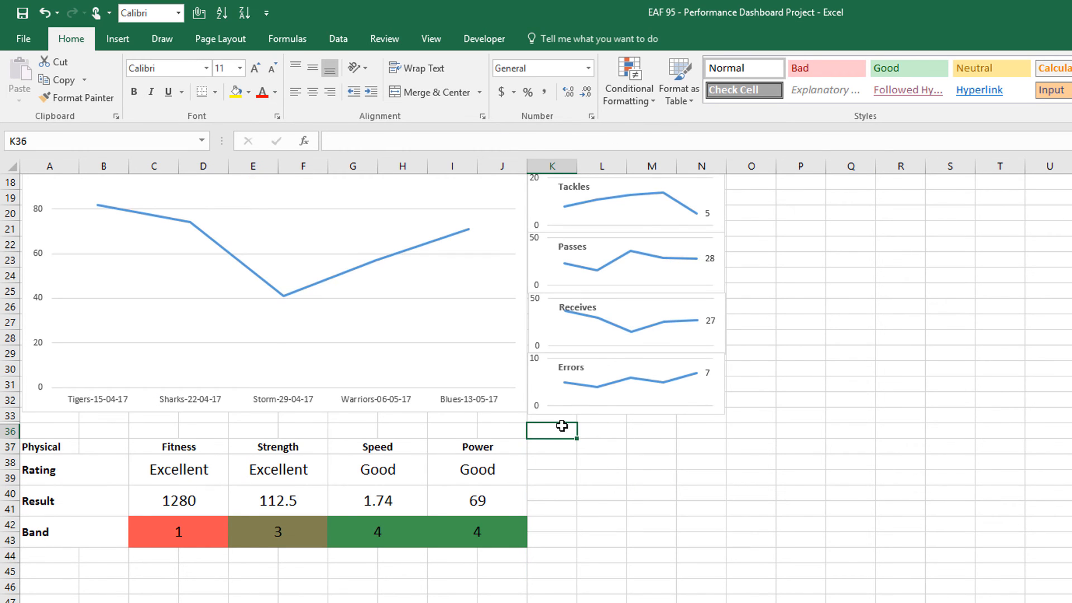
pyautogui.click(556, 445)
pyautogui.click(485, 39)
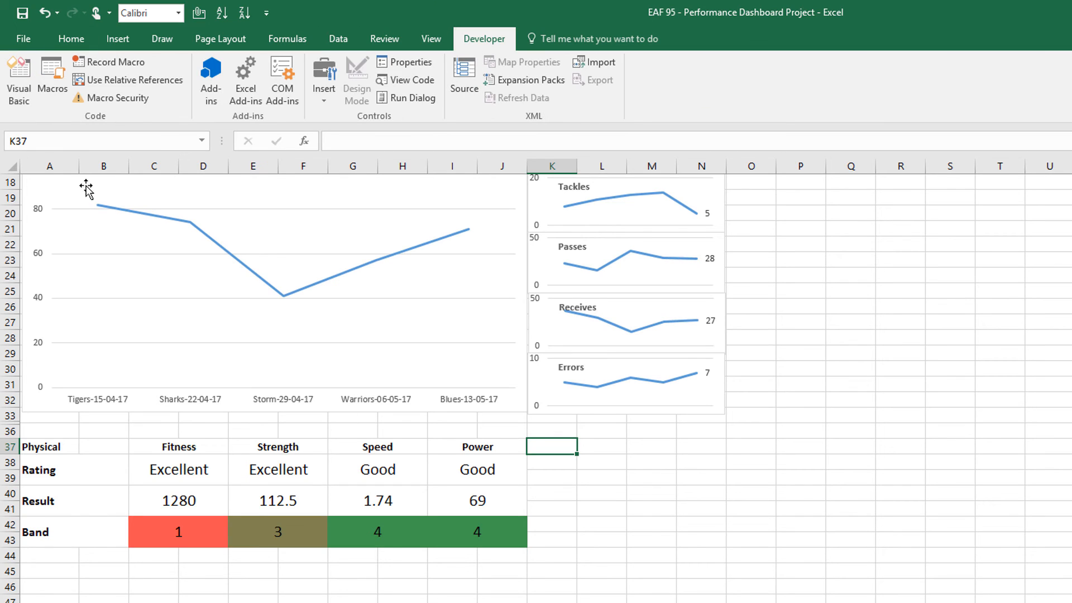
pyautogui.click(325, 95)
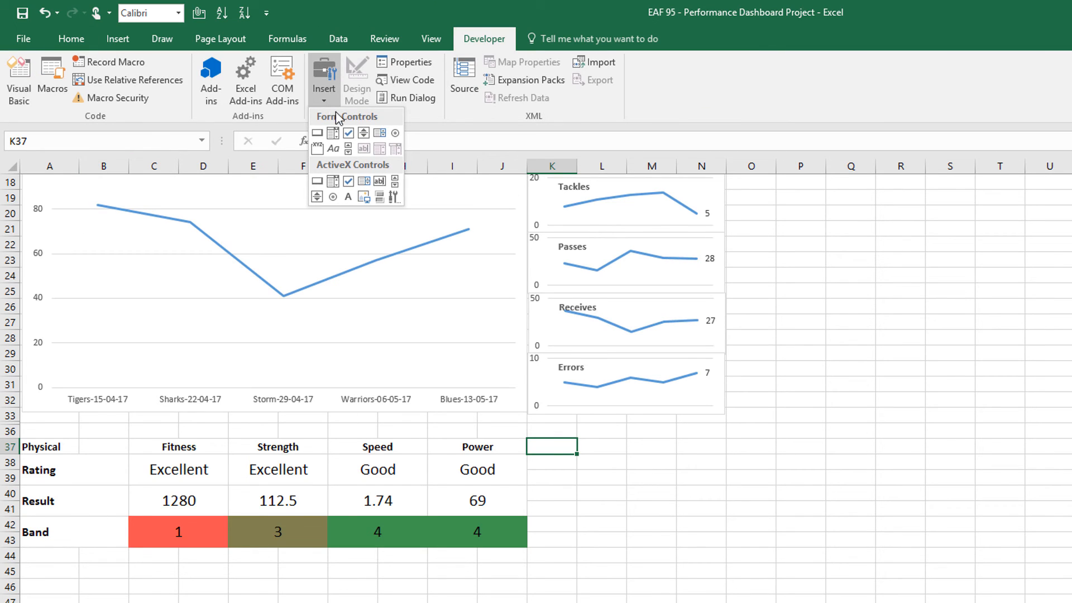
pyautogui.click(364, 134)
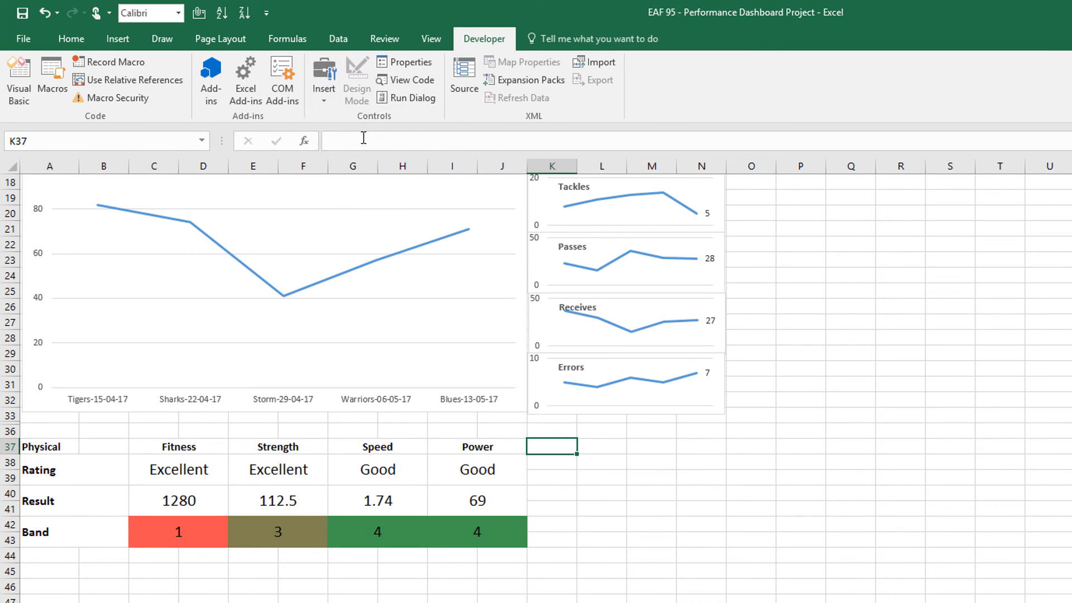
pyautogui.moveTo(544, 430); pyautogui.dragTo(596, 470)
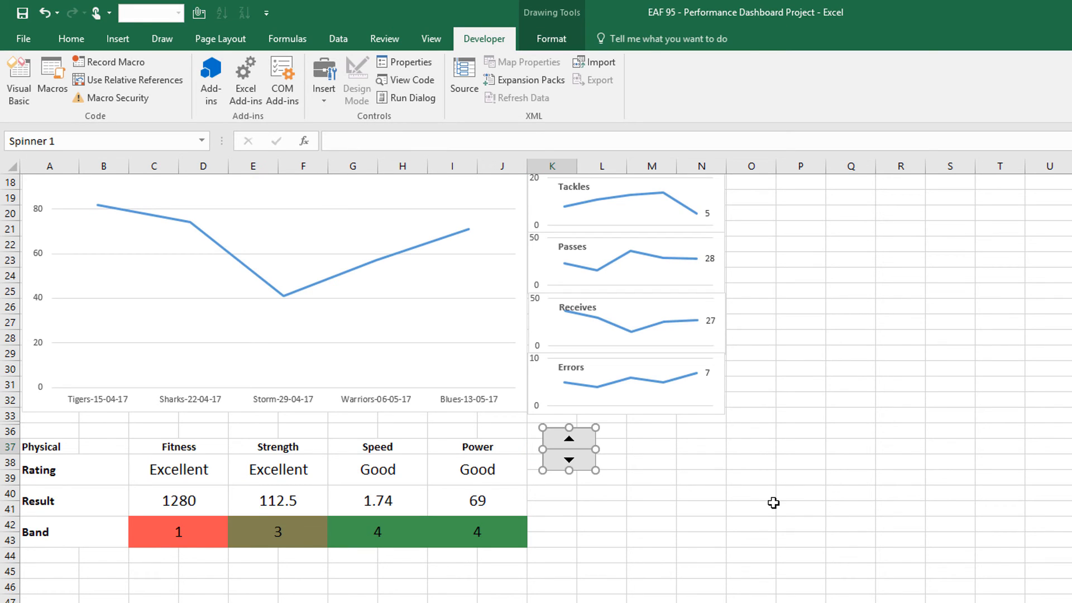
pyautogui.click(553, 498)
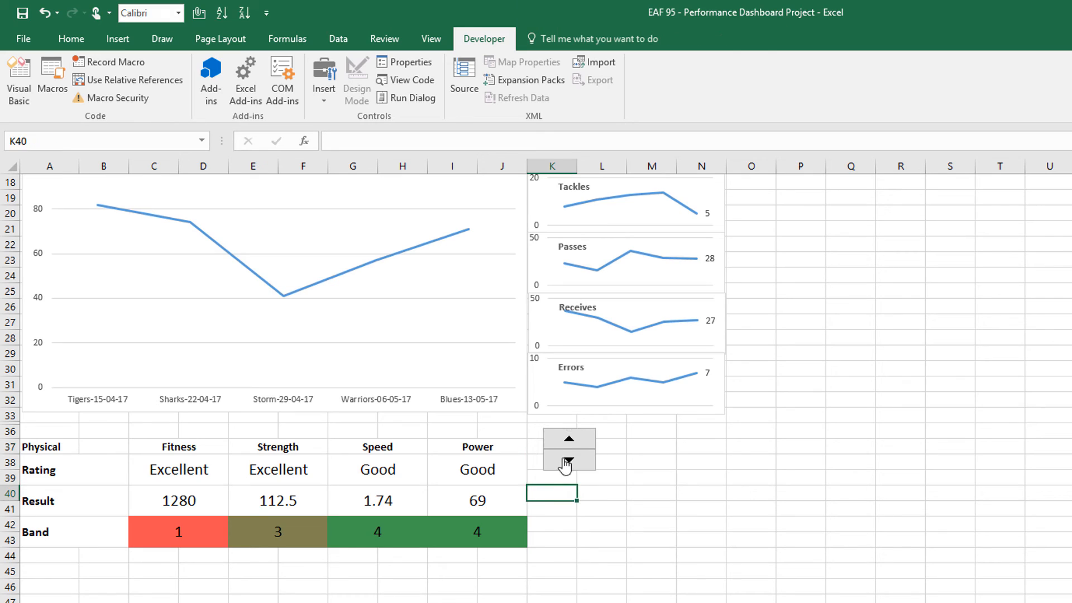
pyautogui.click(565, 459)
pyautogui.click(569, 444)
pyautogui.click(569, 445)
# Step: Set the spin button's minimum value to 1 and maximum value to 4 in its control format settings
pyautogui.rightClick(568, 442)
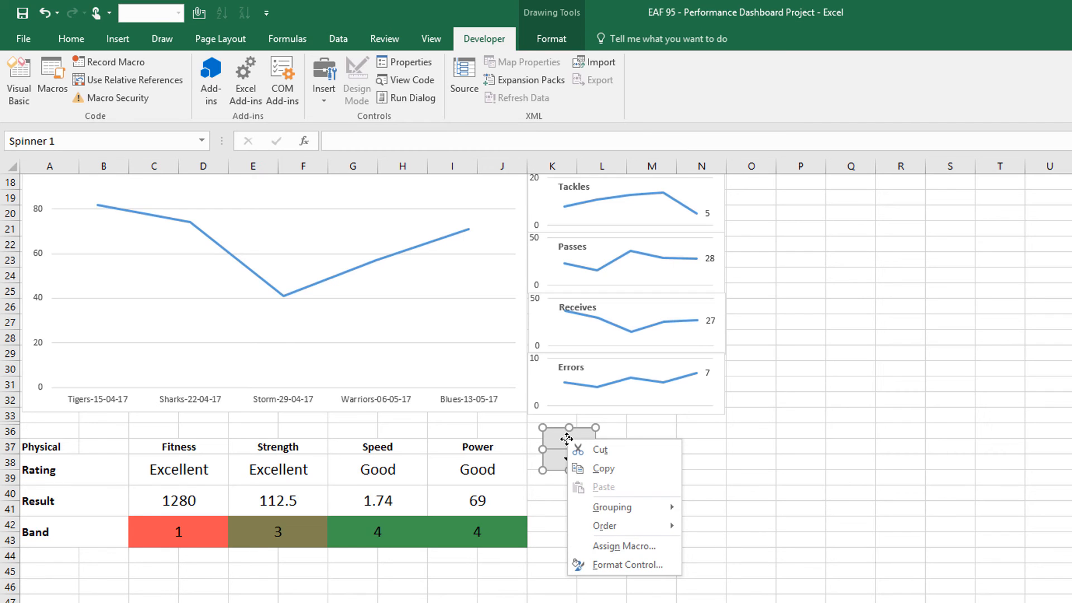
pyautogui.click(631, 565)
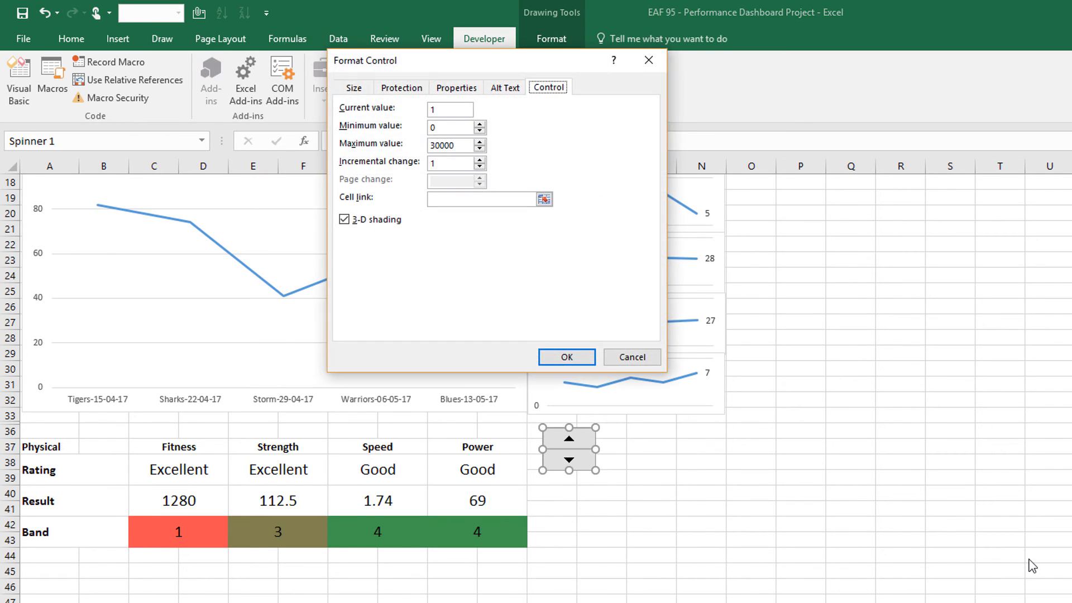
pyautogui.moveTo(429, 62); pyautogui.dragTo(228, 137)
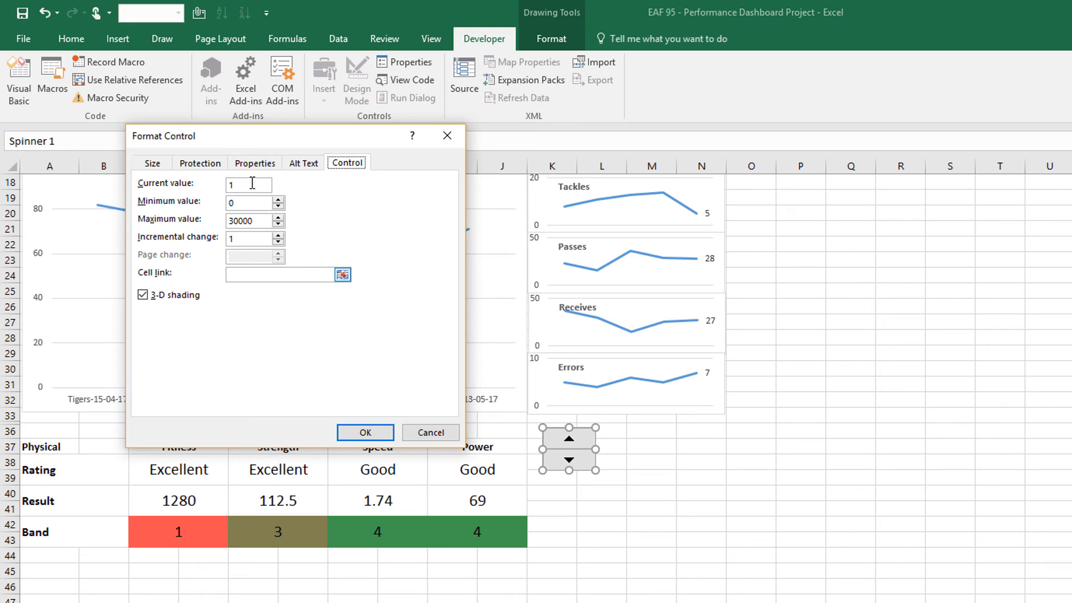
pyautogui.click(242, 202)
pyautogui.press('Tab')
pyautogui.write('4')
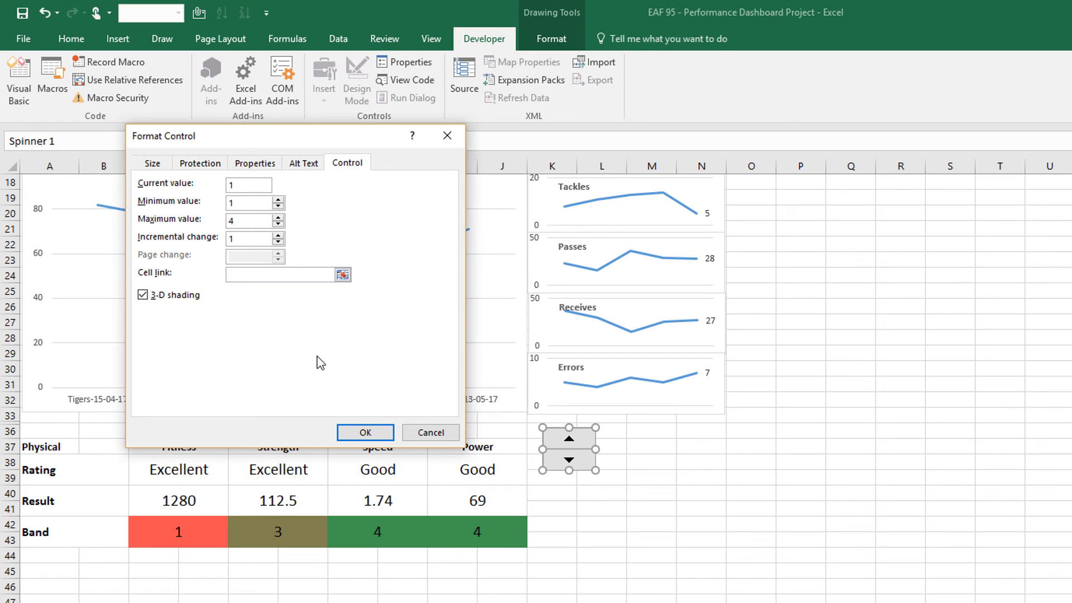
# Step: Link the spin button to cell C25 on the Workings sheet and apply its control settings
pyautogui.click(343, 275)
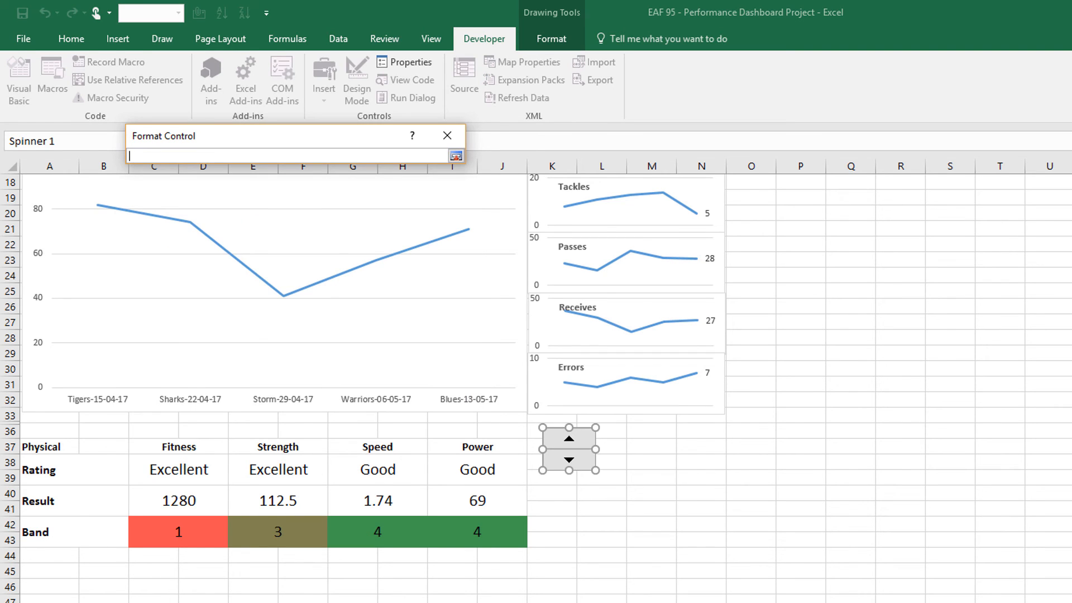
pyautogui.hotkey('ctrl', 'pagedown')
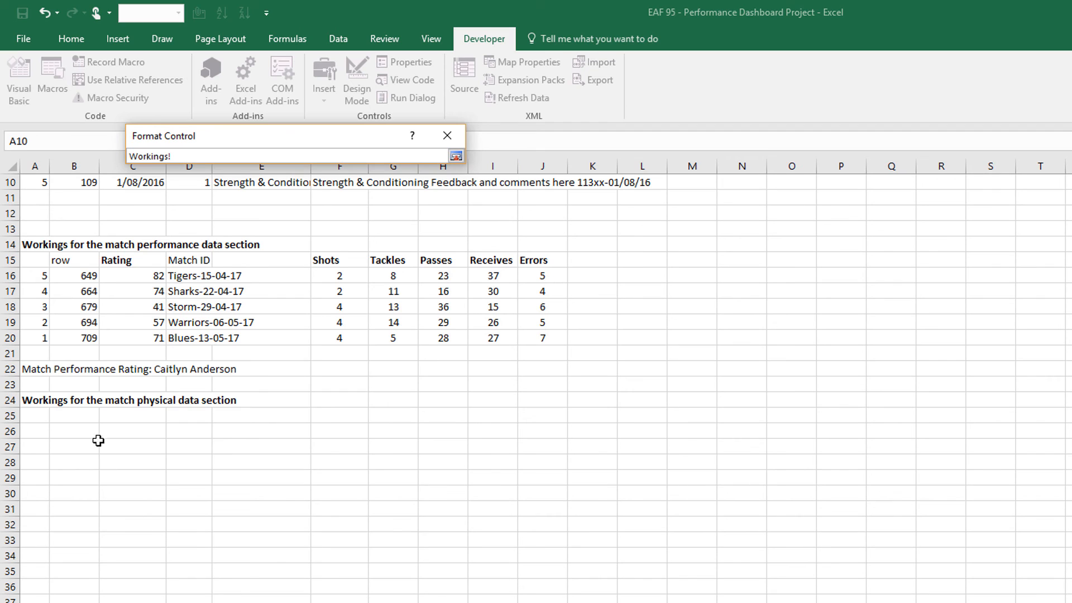
pyautogui.click(144, 416)
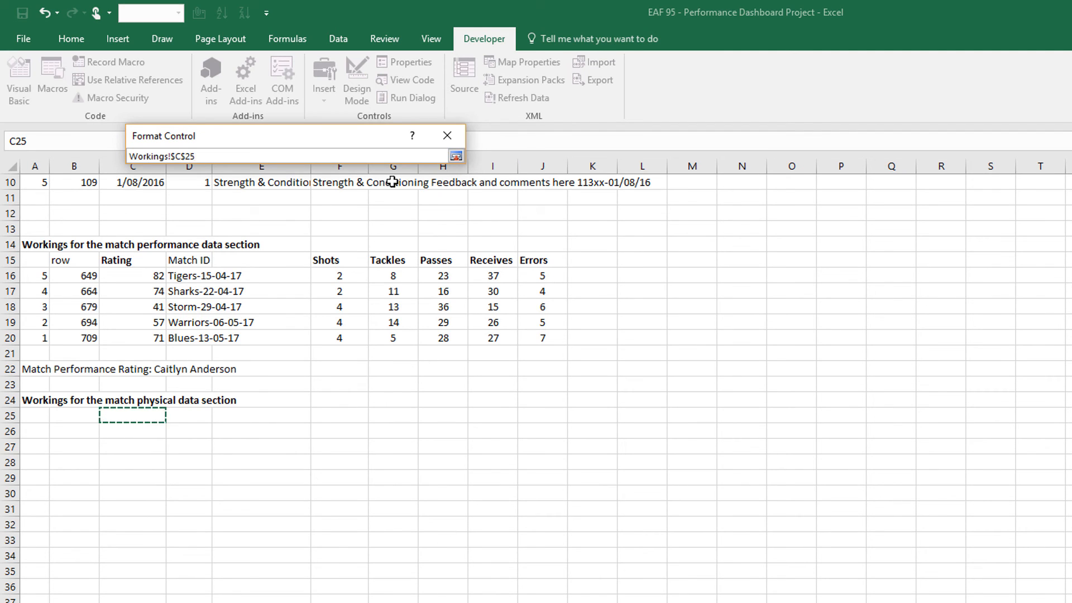
pyautogui.click(457, 156)
pyautogui.click(354, 433)
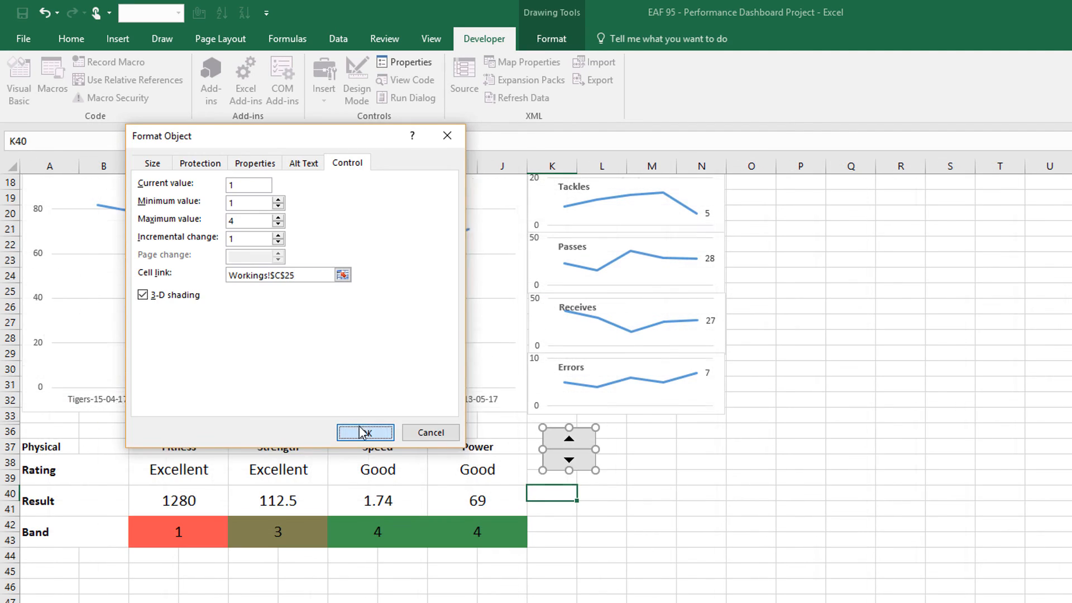
pyautogui.click(603, 554)
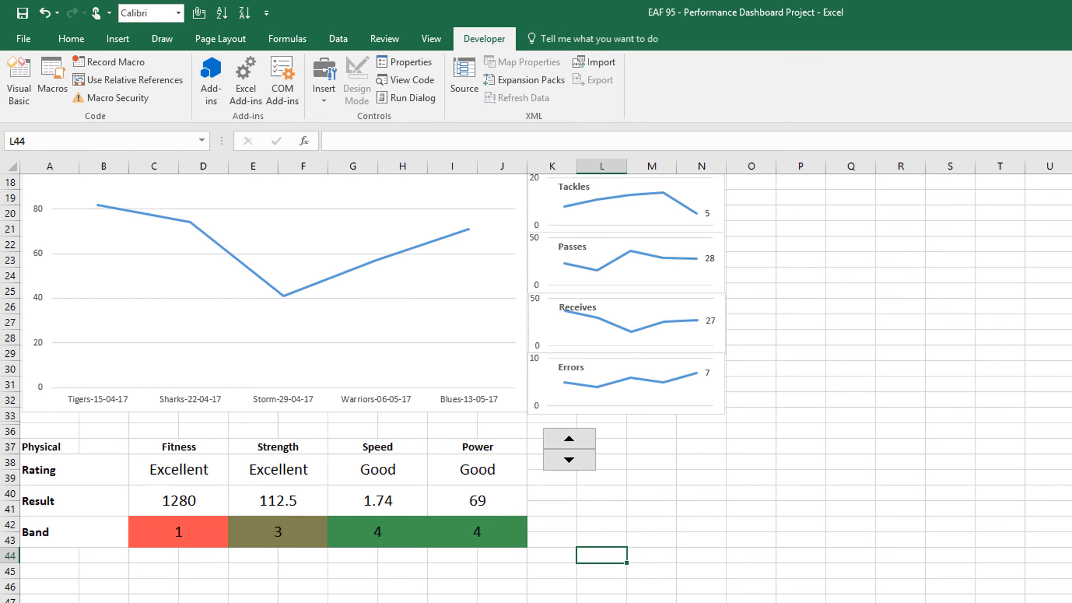
# Step: Label the spin button's linked cell by entering "Spinner - value" in A25 of the Workings sheet
pyautogui.hotkey('ctrl', 'pagedown')
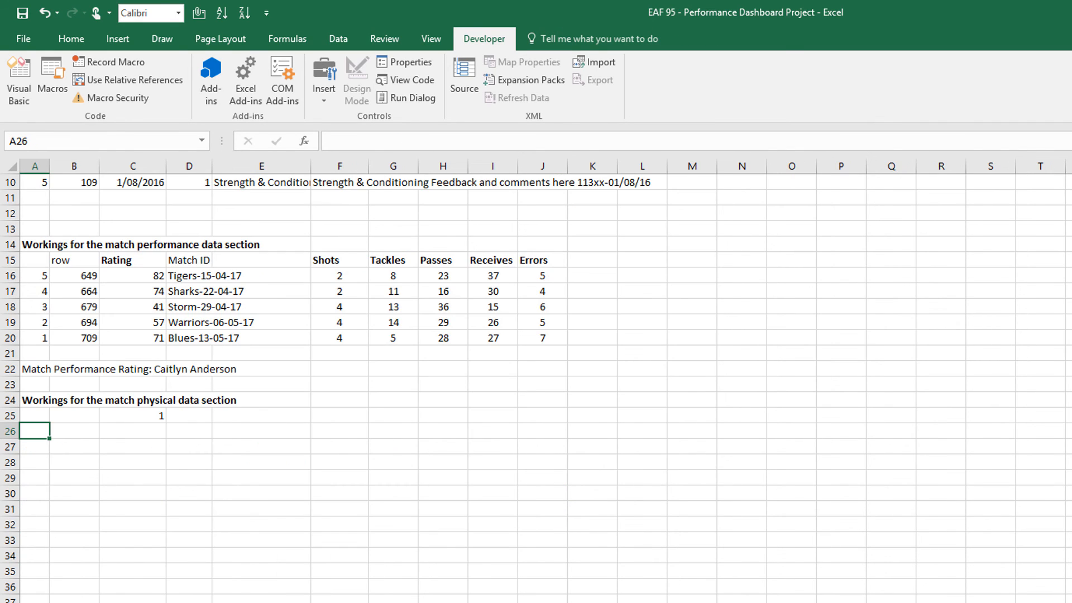
pyautogui.click(46, 419)
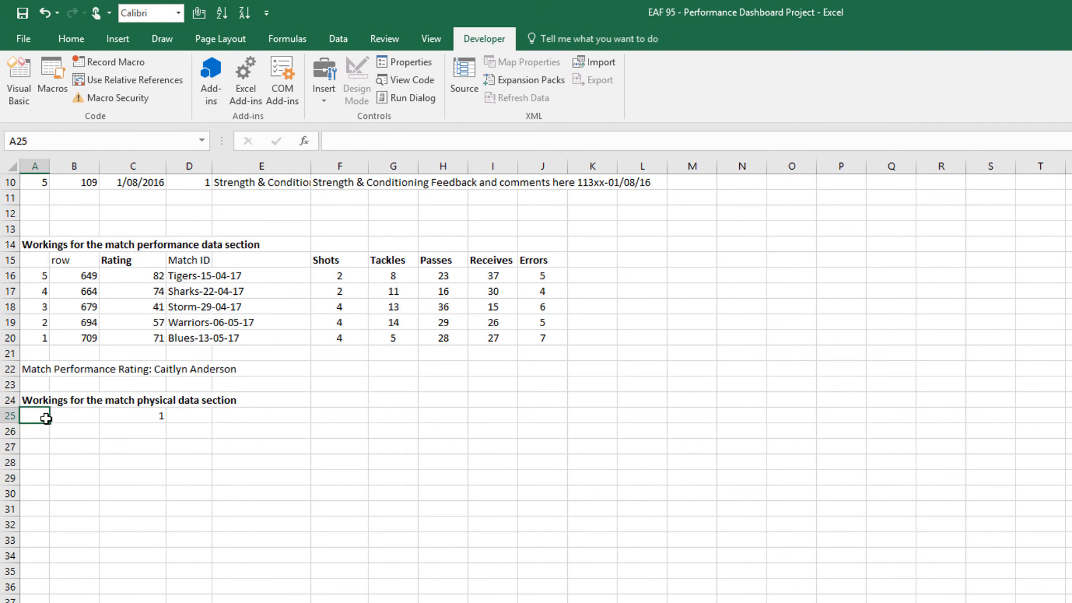
pyautogui.write('Spinner')
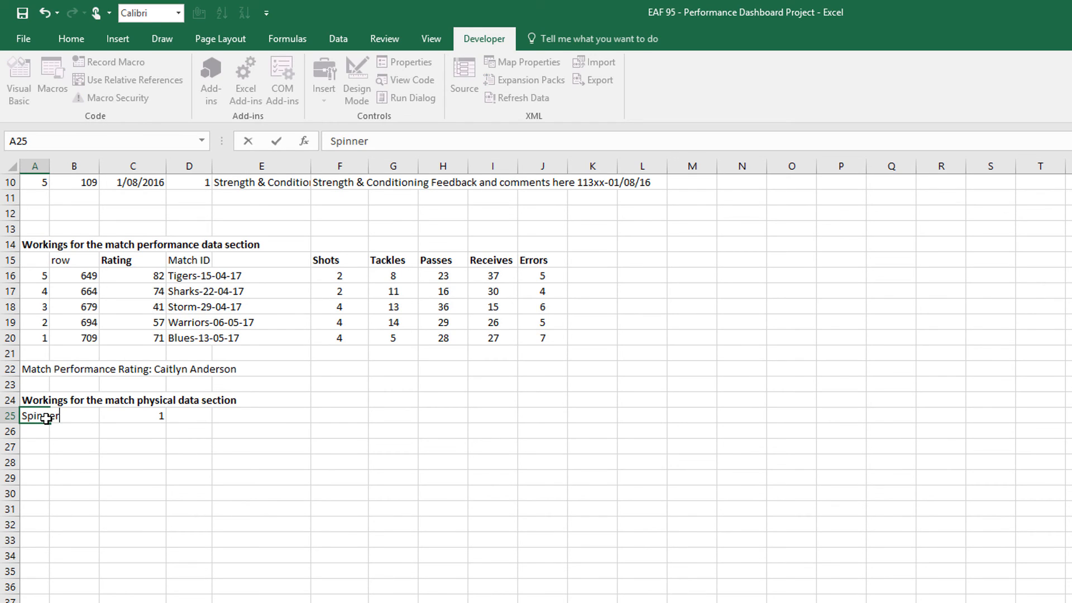
pyautogui.write('- value')
pyautogui.press('Return')
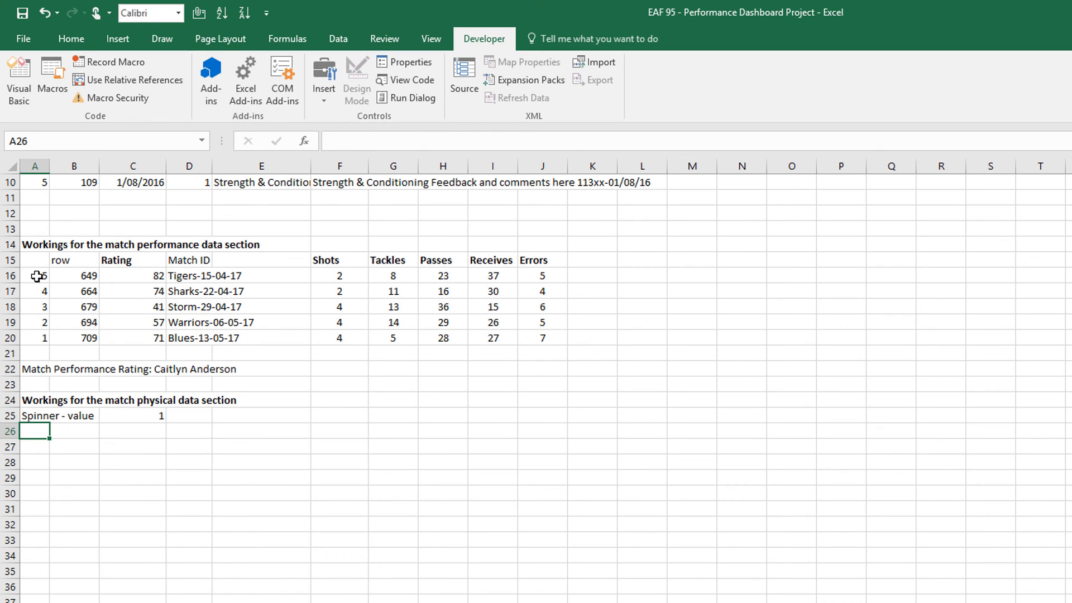
# Step: Copy the 5 to 1 sequence from A16:A20 into A27:A31 of the physical data workings
pyautogui.moveTo(37, 275); pyautogui.dragTo(37, 337)
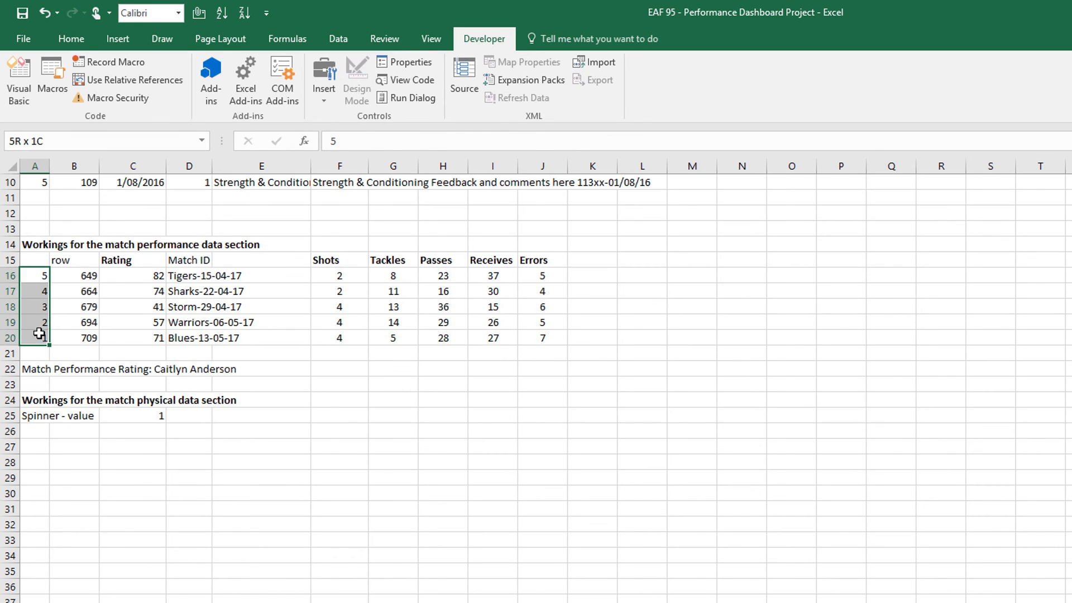
pyautogui.rightClick(39, 291)
pyautogui.click(72, 321)
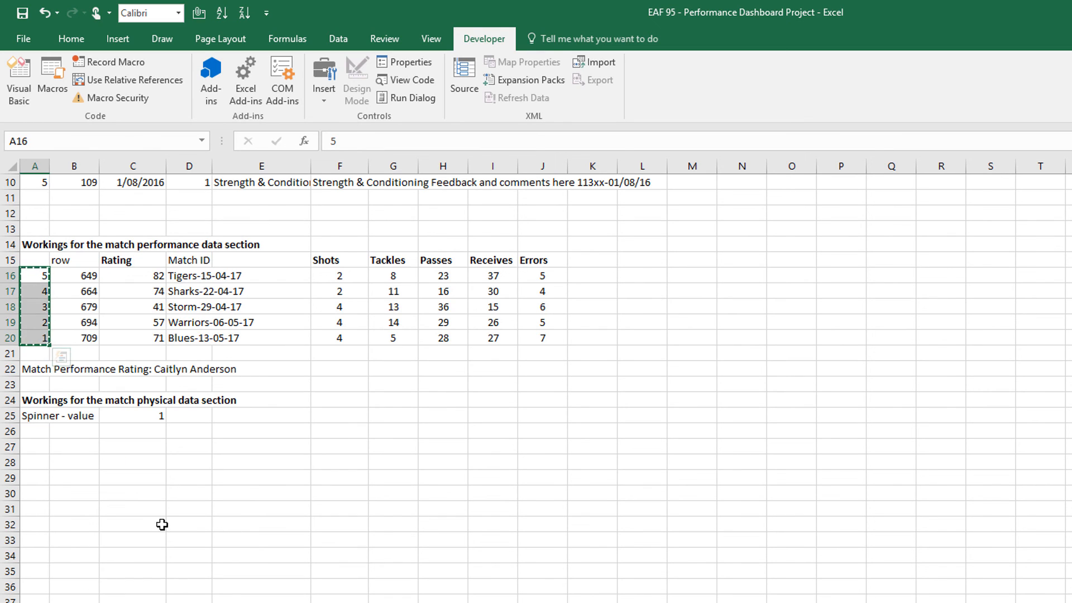
pyautogui.click(39, 446)
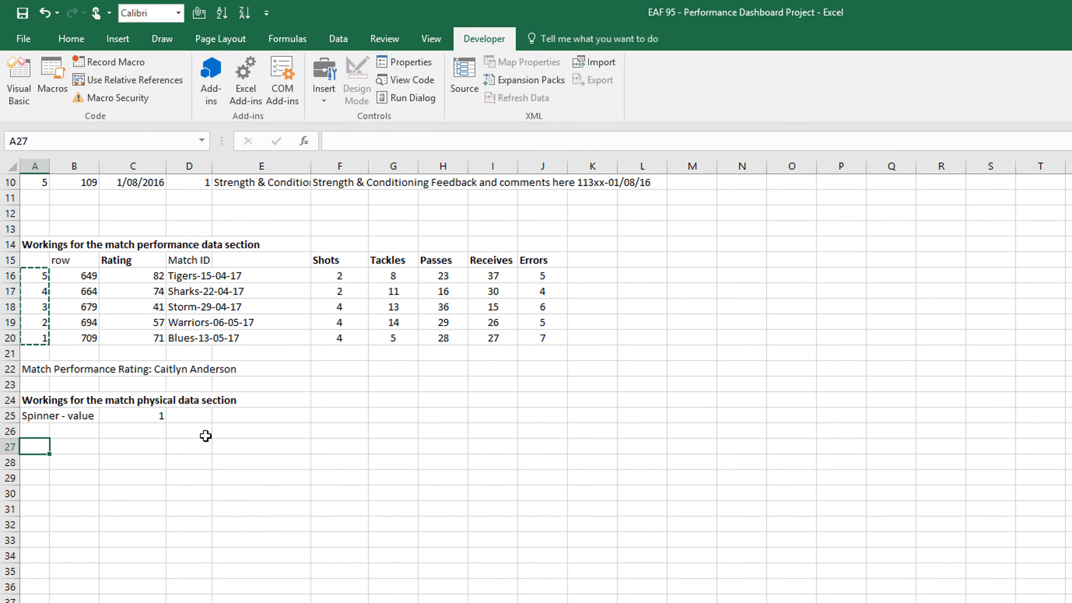
pyautogui.hotkey('ctrl', 'v')
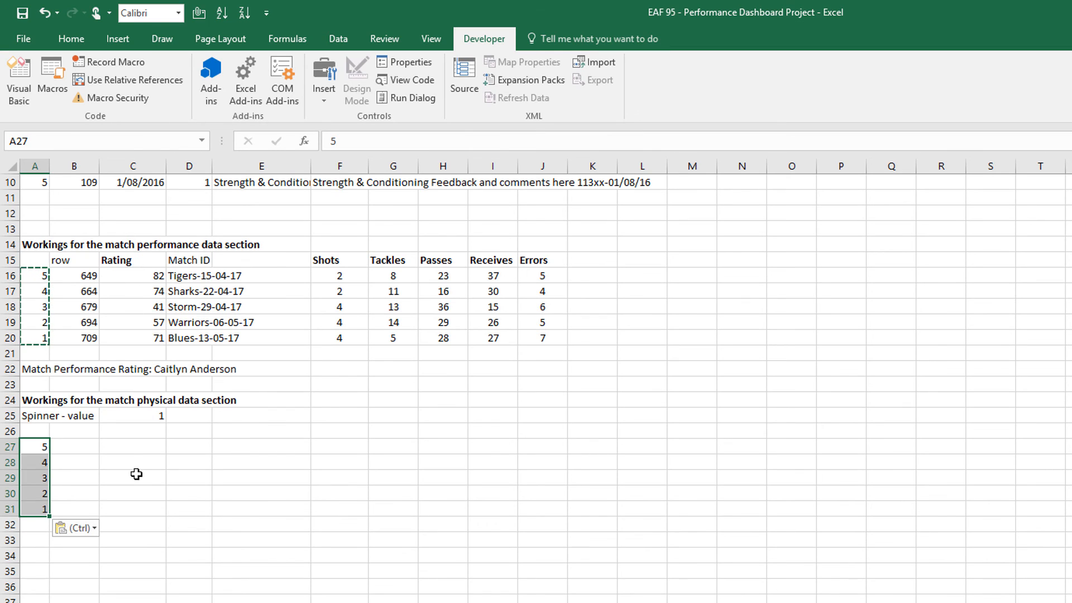
# Step: Enter the heading "row" in B26 and paste centered Yoyo, Squat1RM, Speed10m and CMJ headings into F26:I26
pyautogui.click(79, 431)
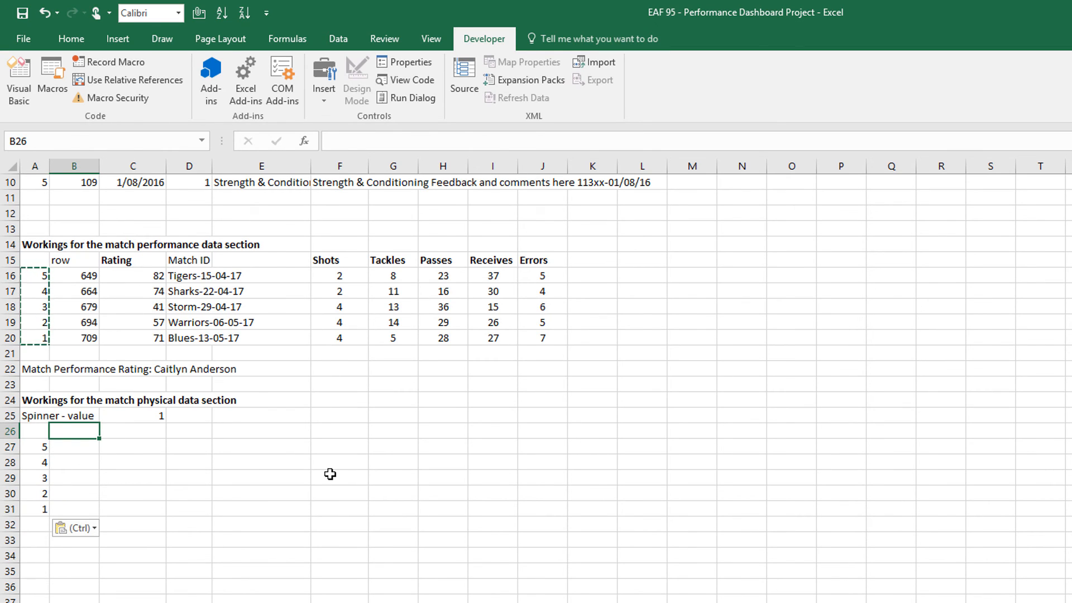
pyautogui.write('row')
pyautogui.press('Tab')
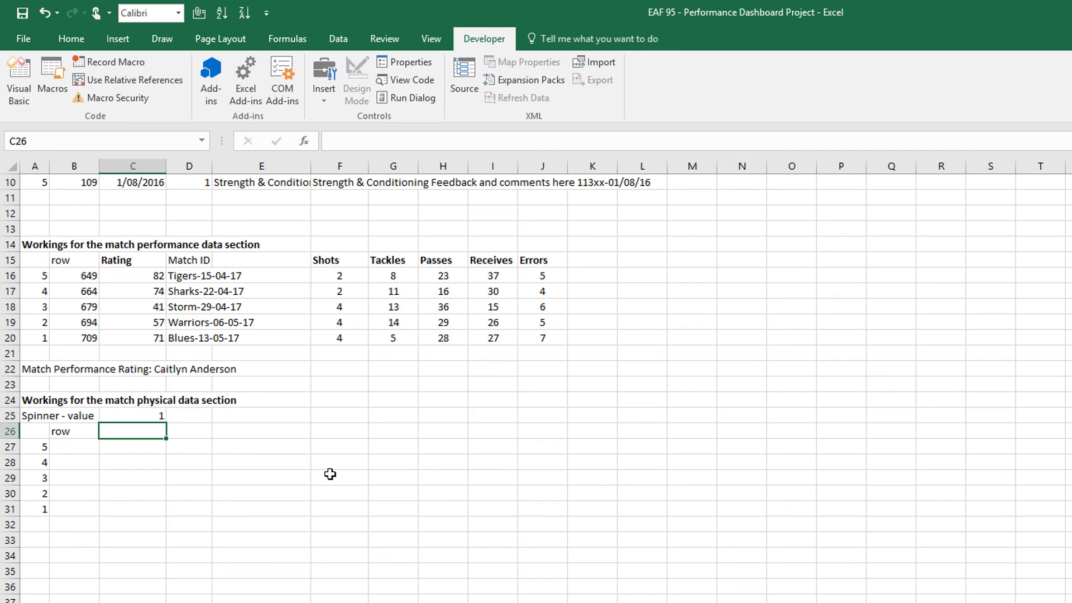
pyautogui.click(20, 76)
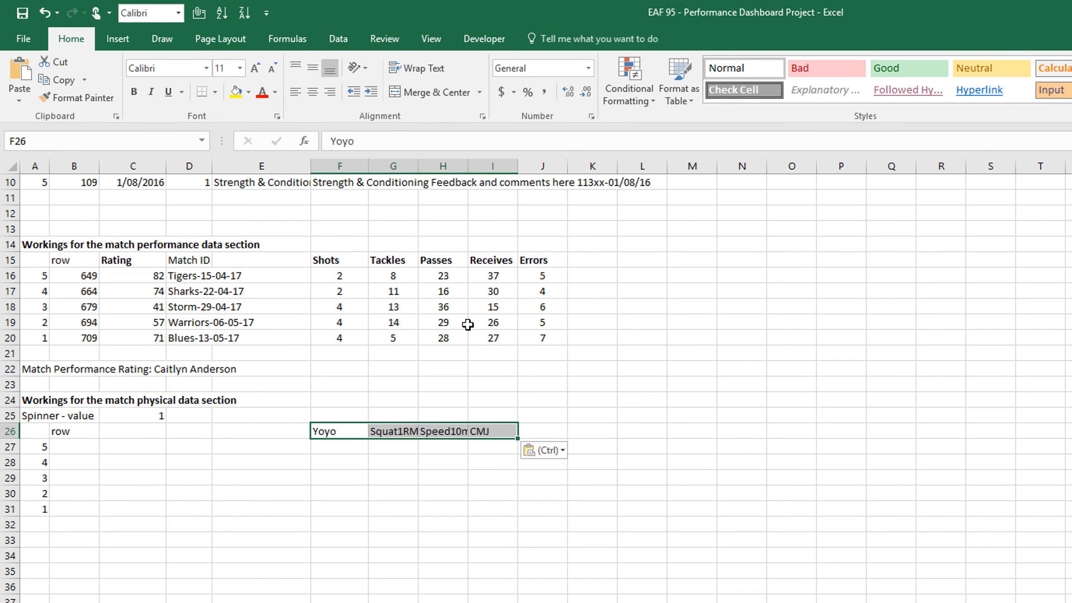
pyautogui.click(312, 93)
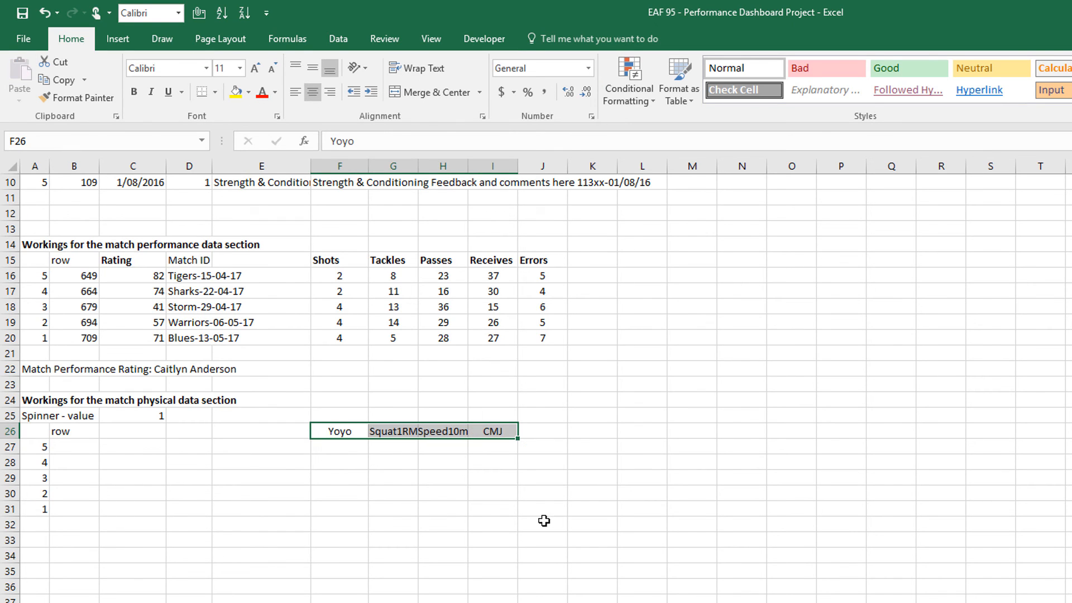
# Step: Copy the AGGREGATE row formula from B20 into B31 and repoint its last argument to A31
pyautogui.click(351, 449)
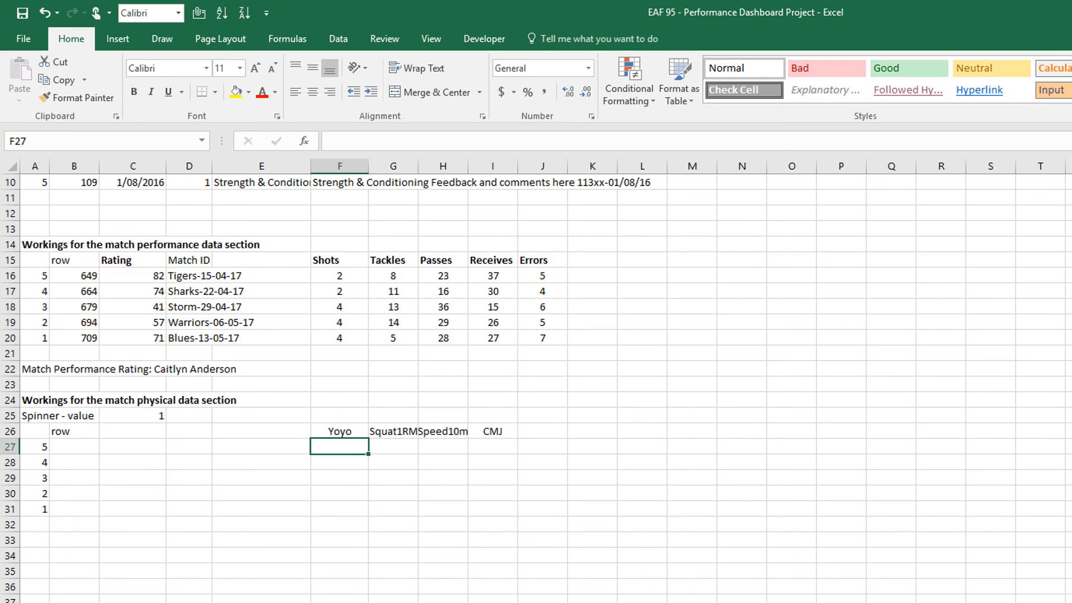
pyautogui.press('Left')
pyautogui.press('Left')
pyautogui.press('Left')
pyautogui.press('Left')
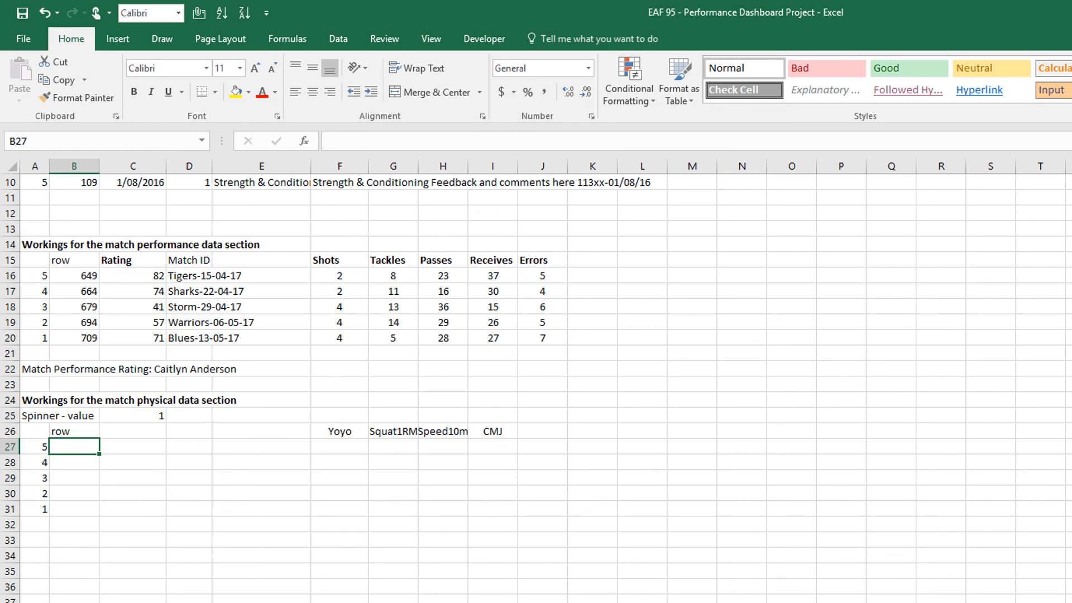
pyautogui.click(79, 337)
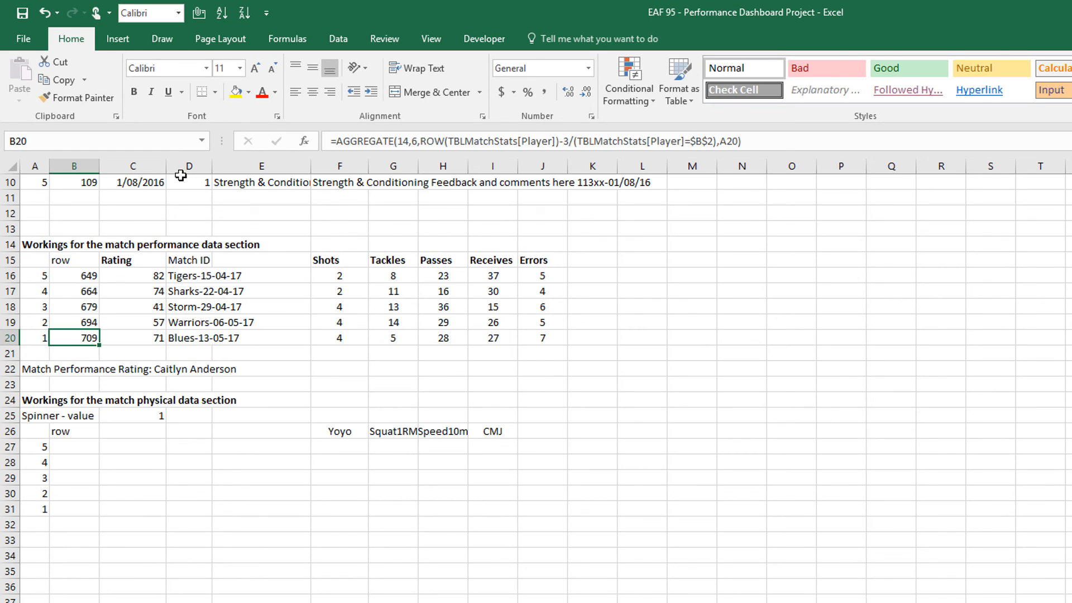
pyautogui.moveTo(781, 149); pyautogui.dragTo(263, 123)
pyautogui.hotkey('ctrl', 'c')
pyautogui.press('Escape')
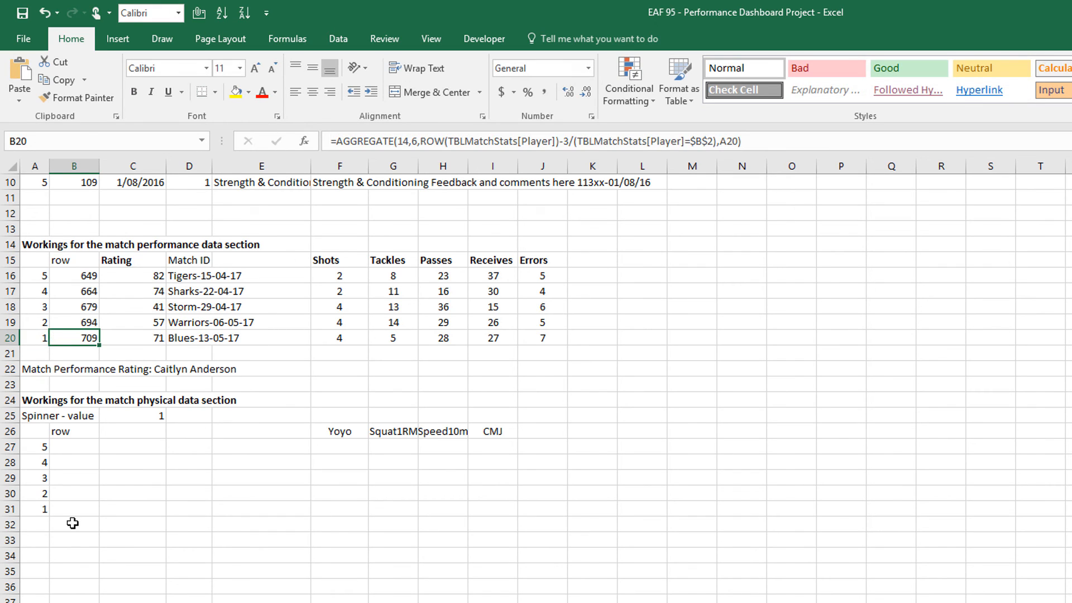
pyautogui.click(73, 510)
pyautogui.click(344, 142)
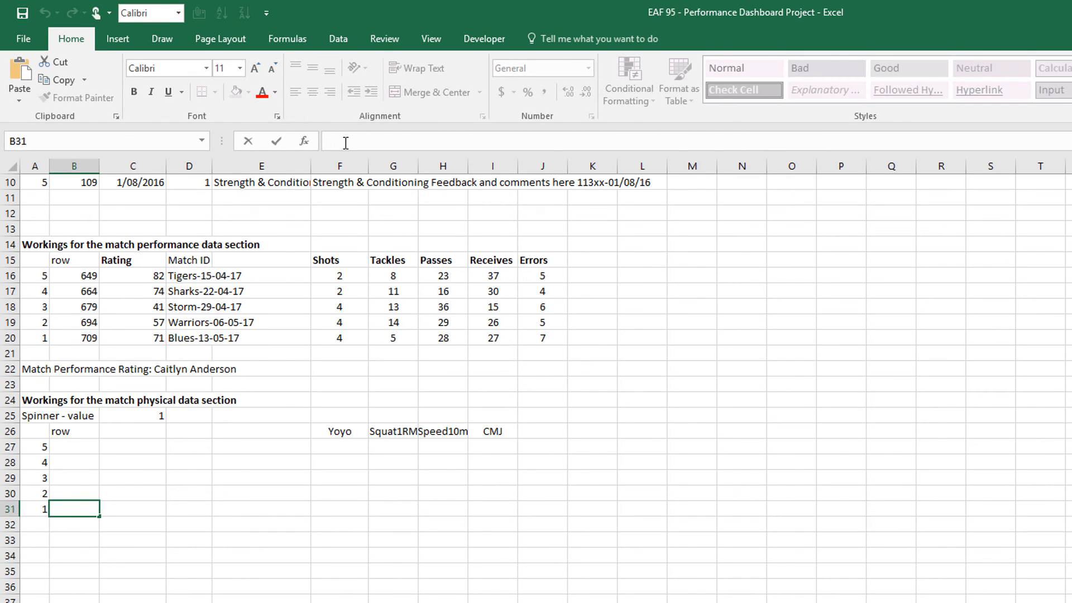
pyautogui.hotkey('ctrl', 'v')
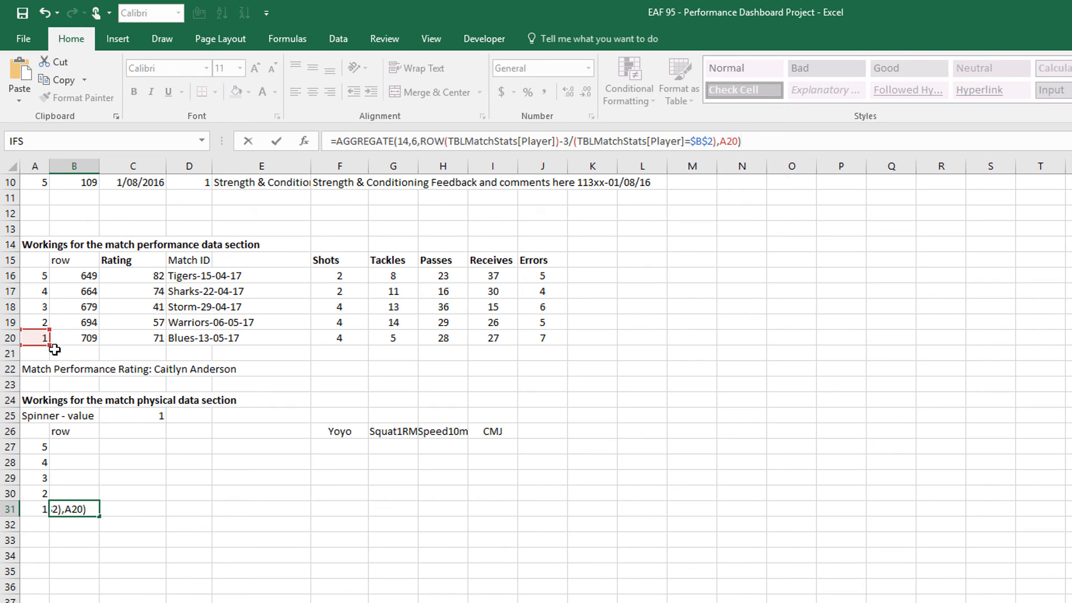
pyautogui.moveTo(27, 346); pyautogui.dragTo(25, 511)
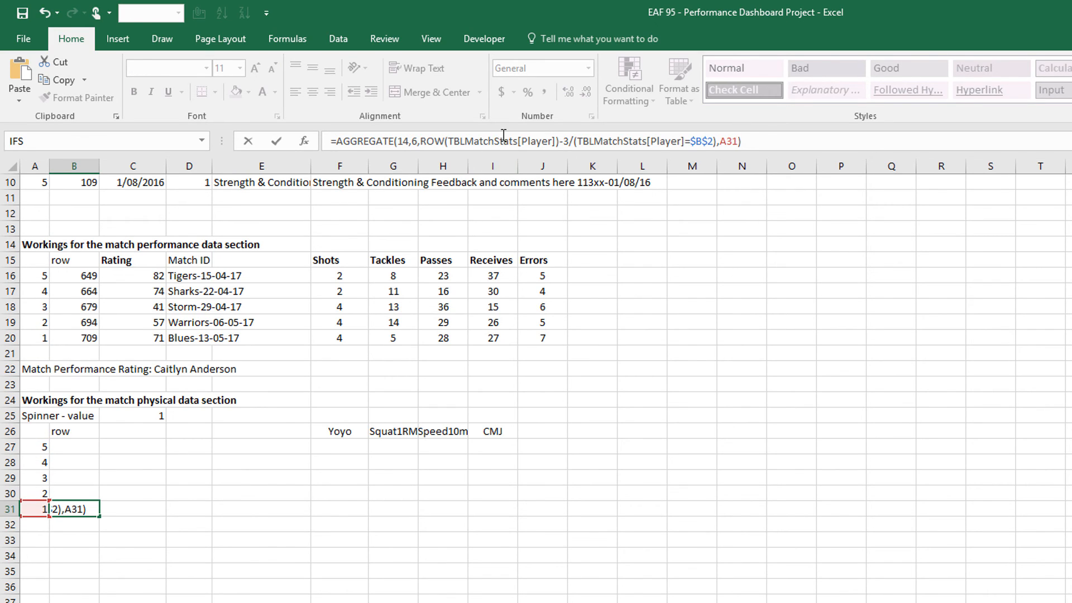
# Step: Replace both TBLMatchStats references in the B31 formula with TBLPhysicalData and enter it
pyautogui.moveTo(466, 141); pyautogui.dragTo(518, 141)
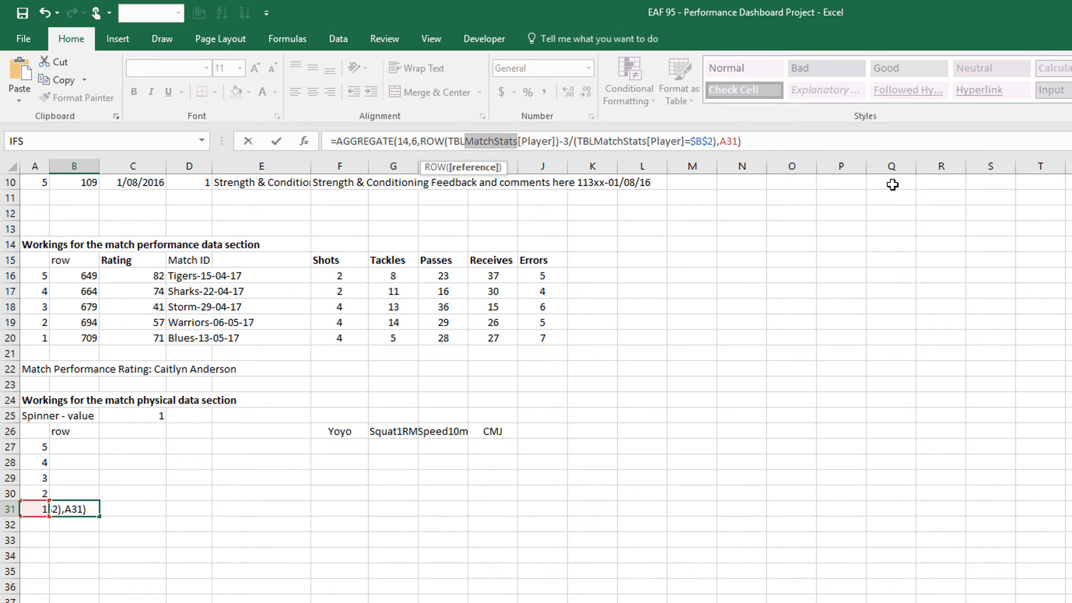
pyautogui.write('p')
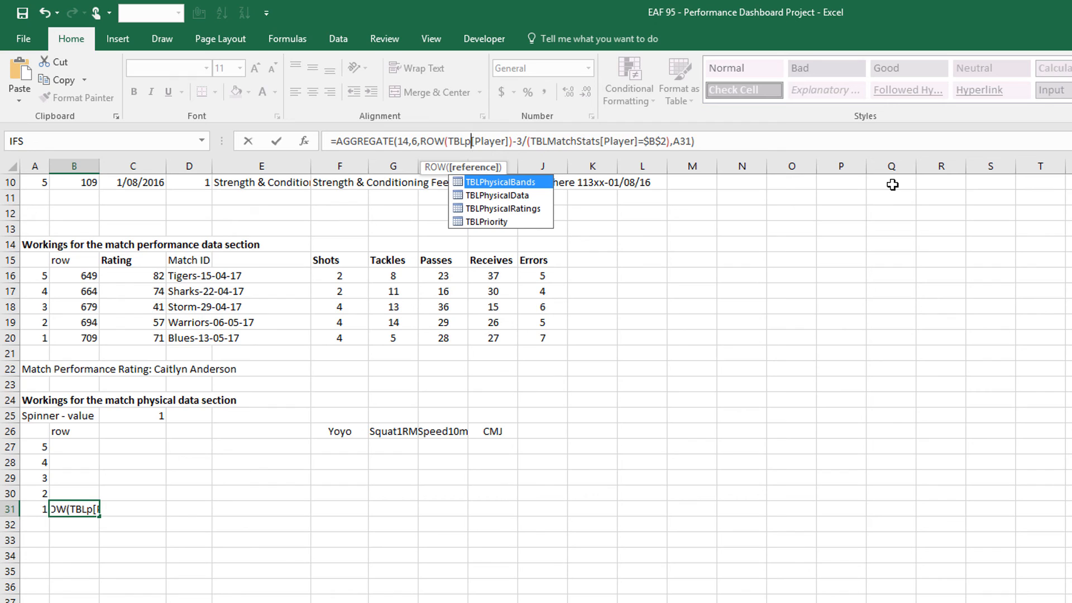
pyautogui.press('Down')
pyautogui.press('Tab')
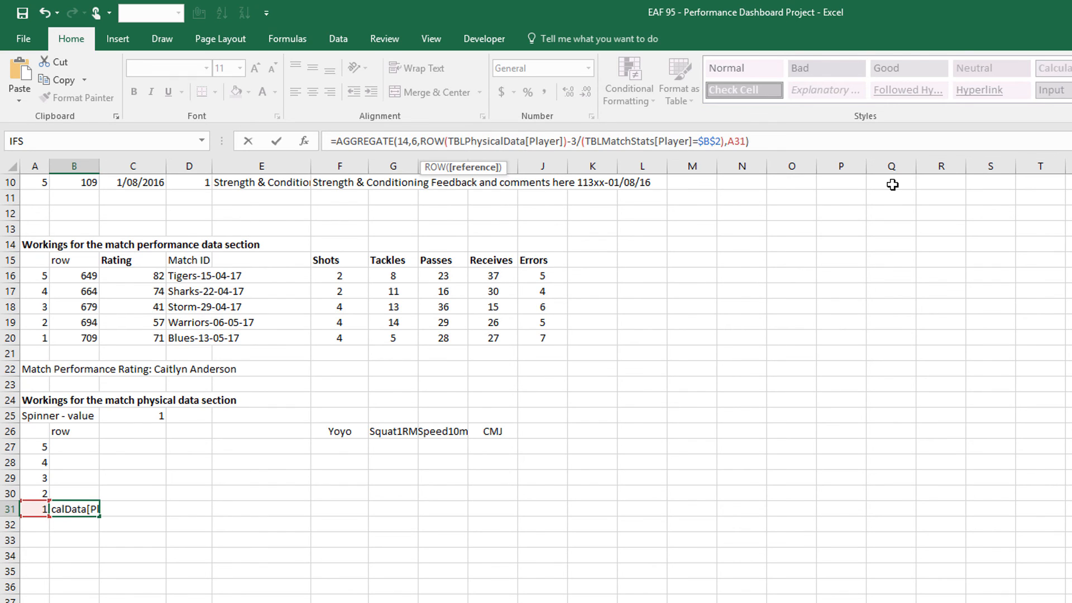
pyautogui.moveTo(602, 141); pyautogui.dragTo(656, 140)
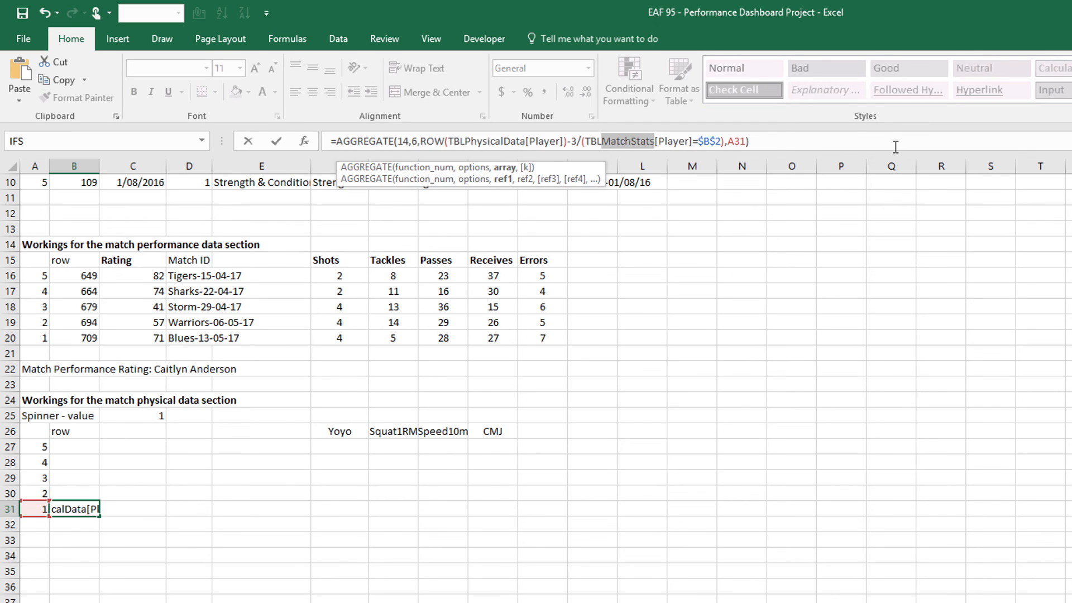
pyautogui.write('p')
pyautogui.press('Down')
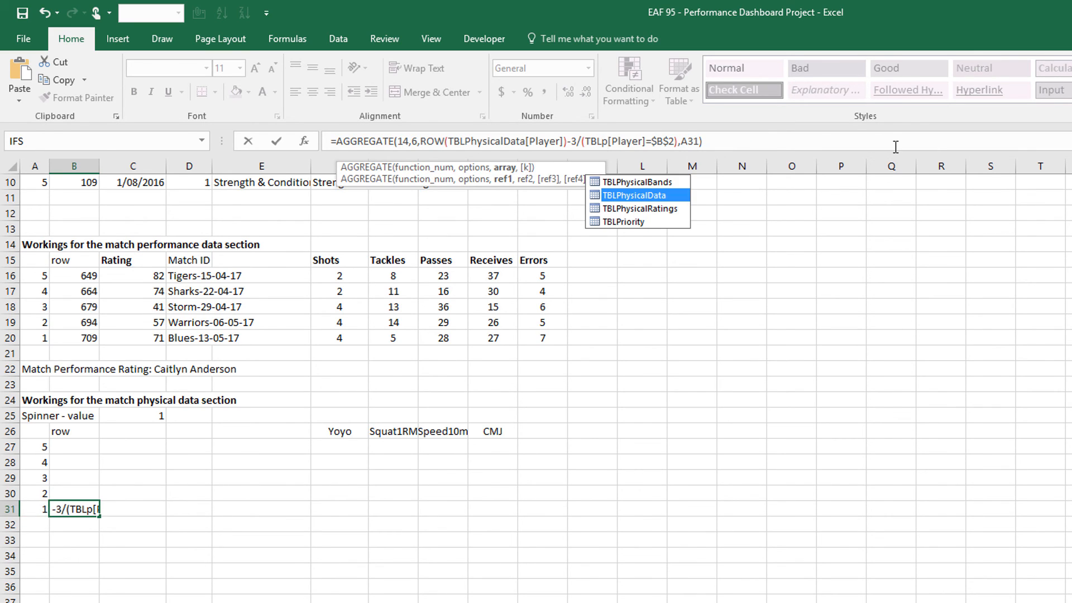
pyautogui.press('Tab')
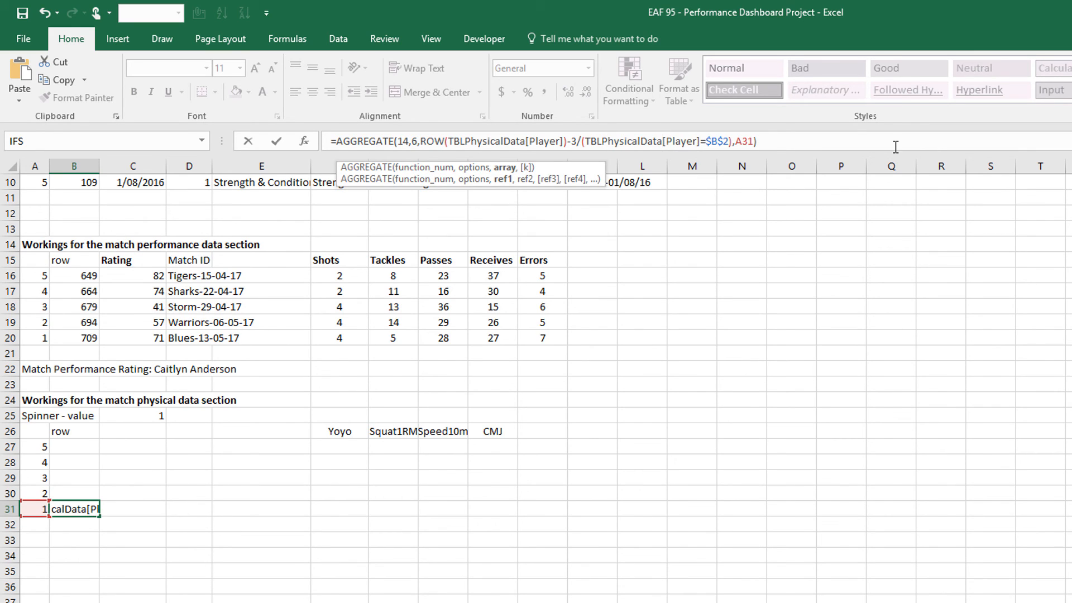
pyautogui.press('Return')
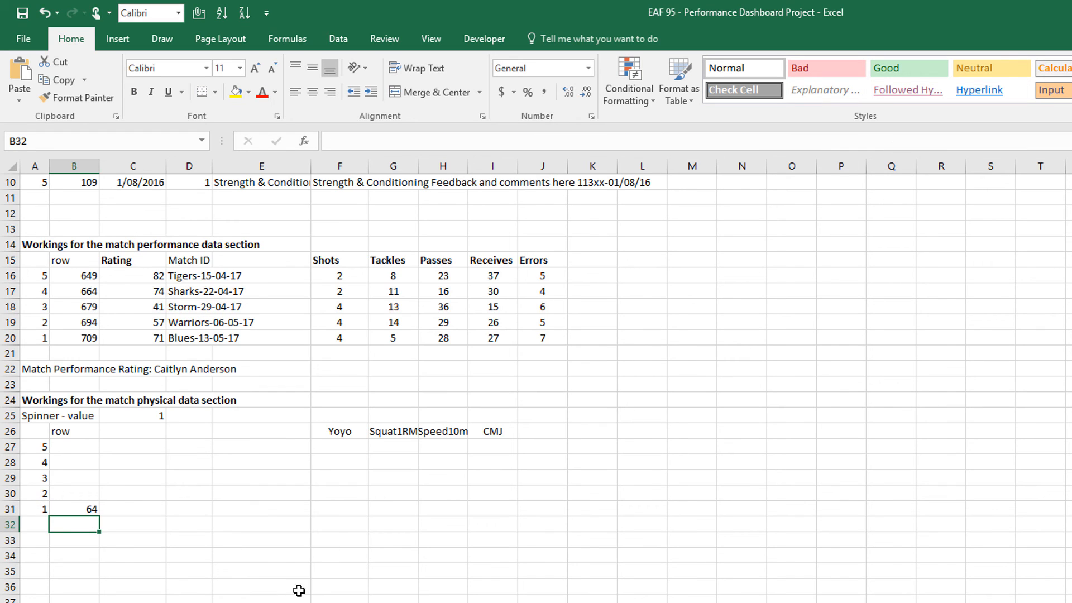
# Step: Fill the B31 row formula up to B27 and check the result against the player's first record in the physical profile data
pyautogui.click(76, 511)
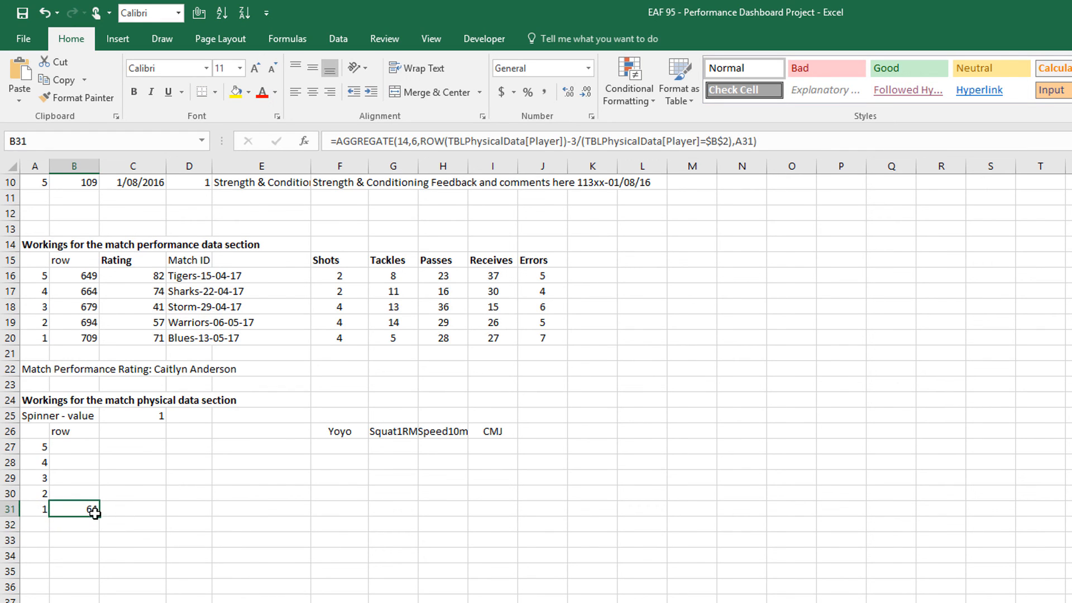
pyautogui.moveTo(100, 517); pyautogui.dragTo(95, 444)
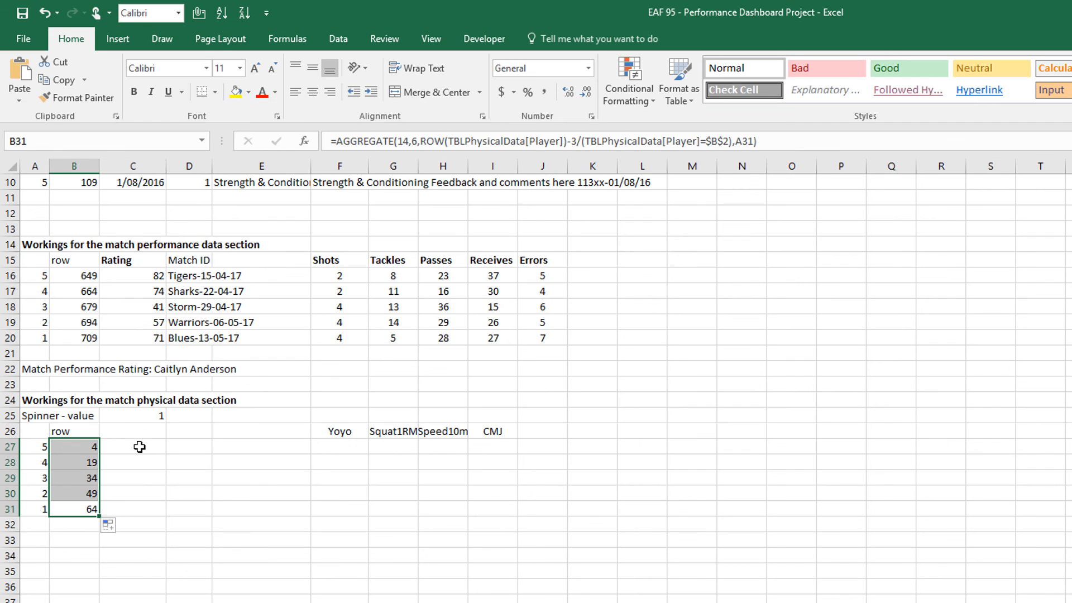
pyautogui.click(79, 445)
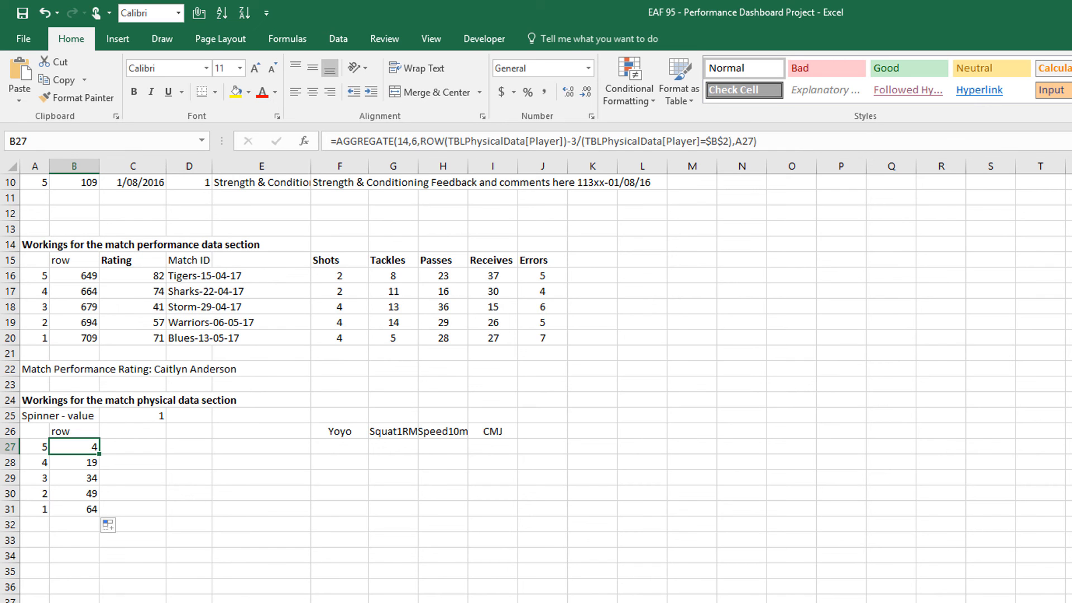
pyautogui.hotkey('ctrl', 'pagedown')
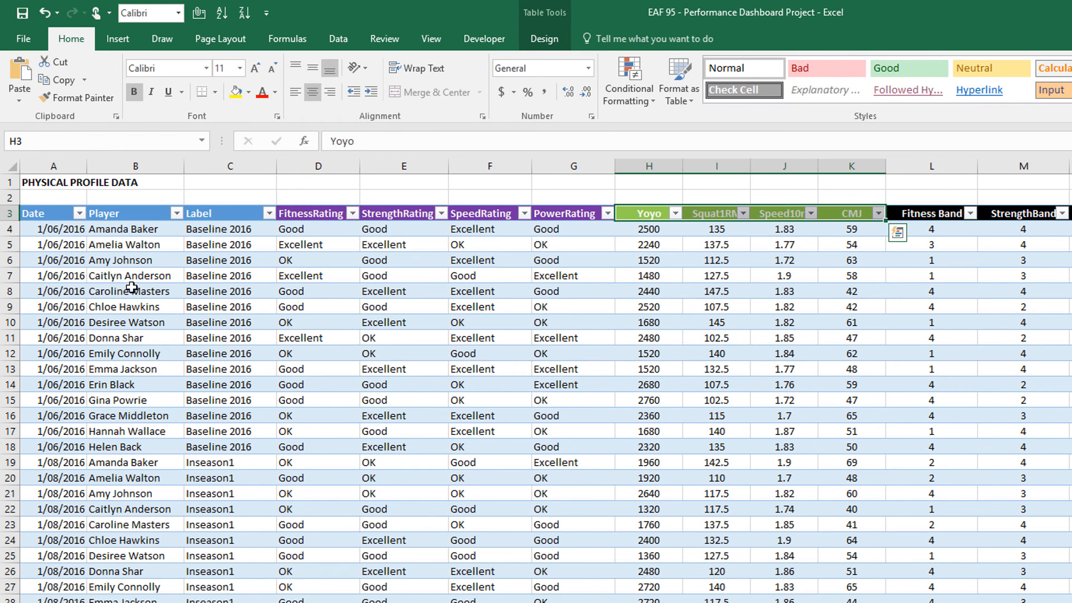
pyautogui.click(132, 278)
pyautogui.hotkey('ctrl', 'pageup')
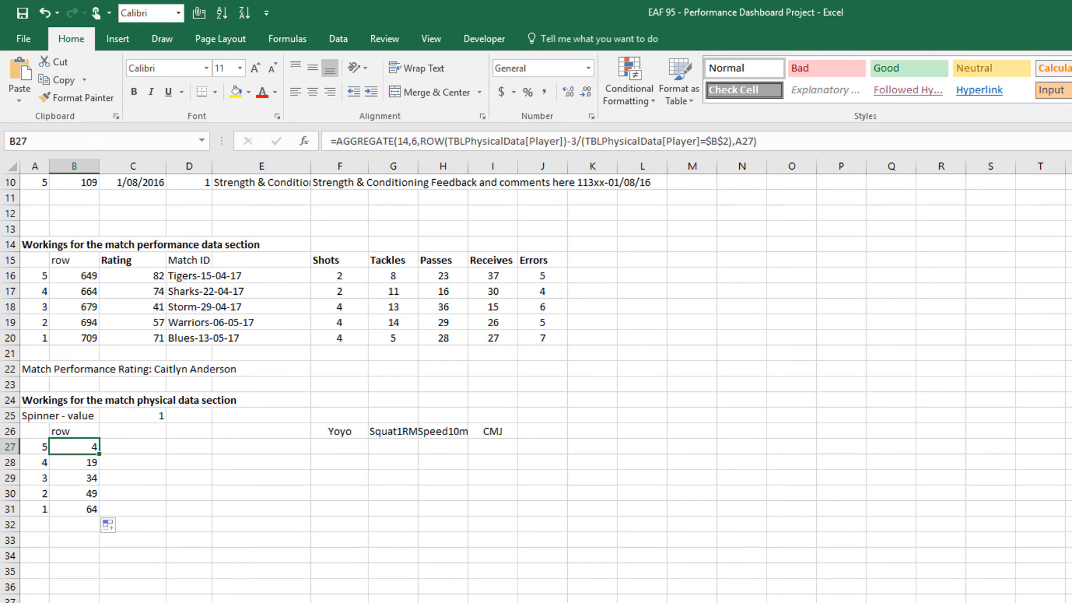
# Step: Begin an INDEX formula in F27 under the Yoyo heading with TBLPhysicalData[Yoyo] as its array
pyautogui.click(342, 451)
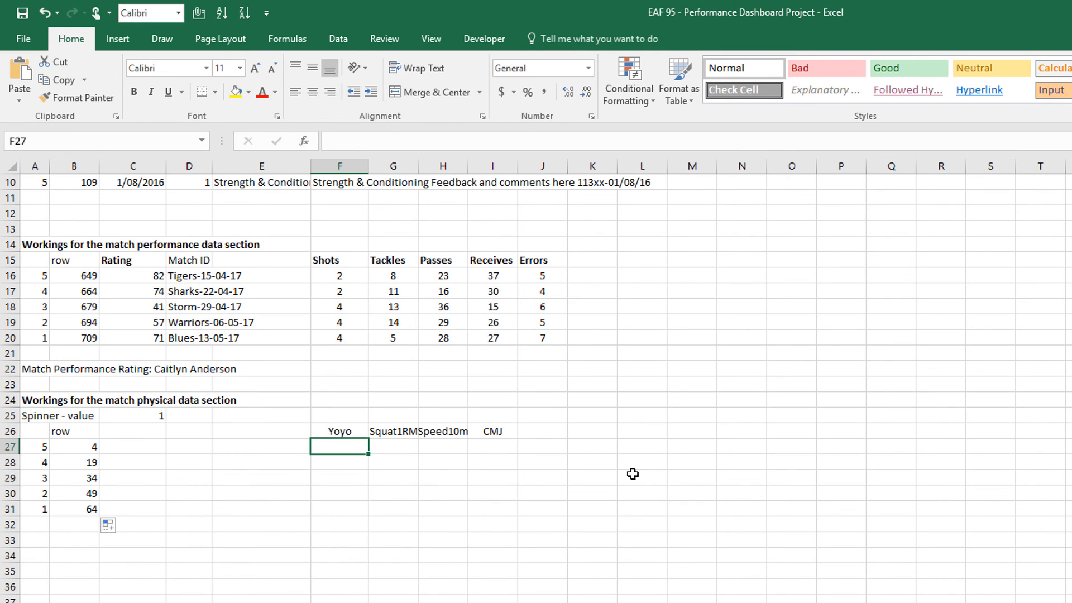
pyautogui.write('=index')
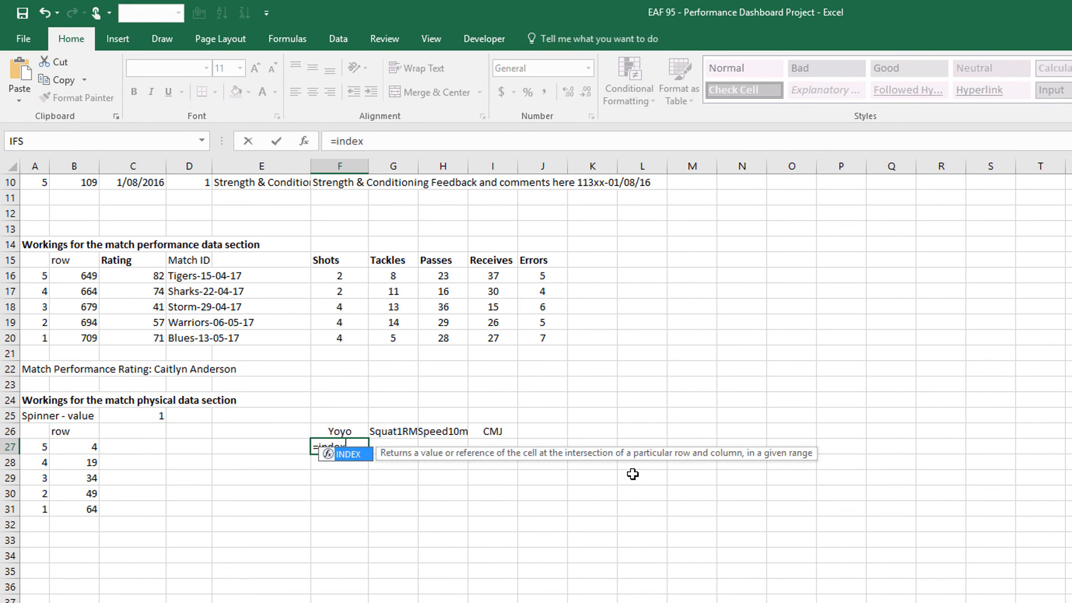
pyautogui.write('(tbl')
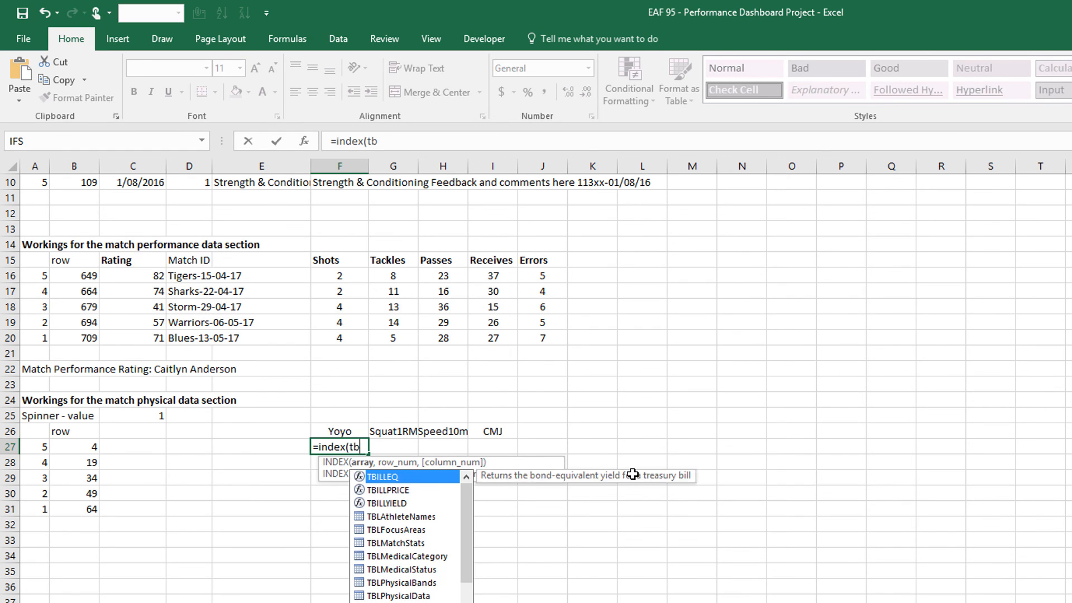
pyautogui.press('Down')
pyautogui.press('Down')
pyautogui.press('Down')
pyautogui.press('Down')
pyautogui.press('Down')
pyautogui.press('Down')
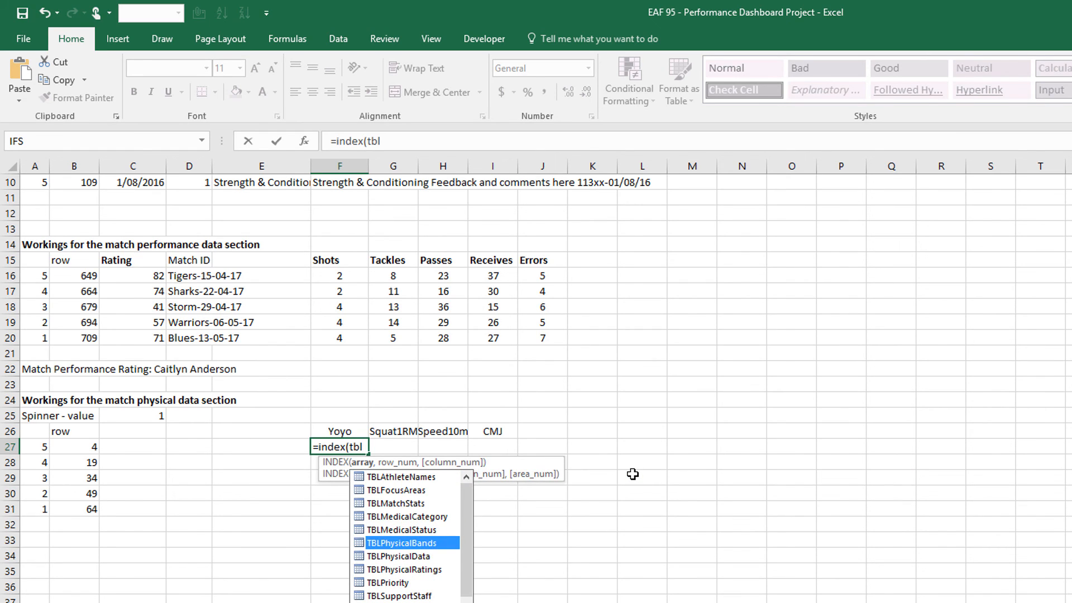
pyautogui.press('Tab')
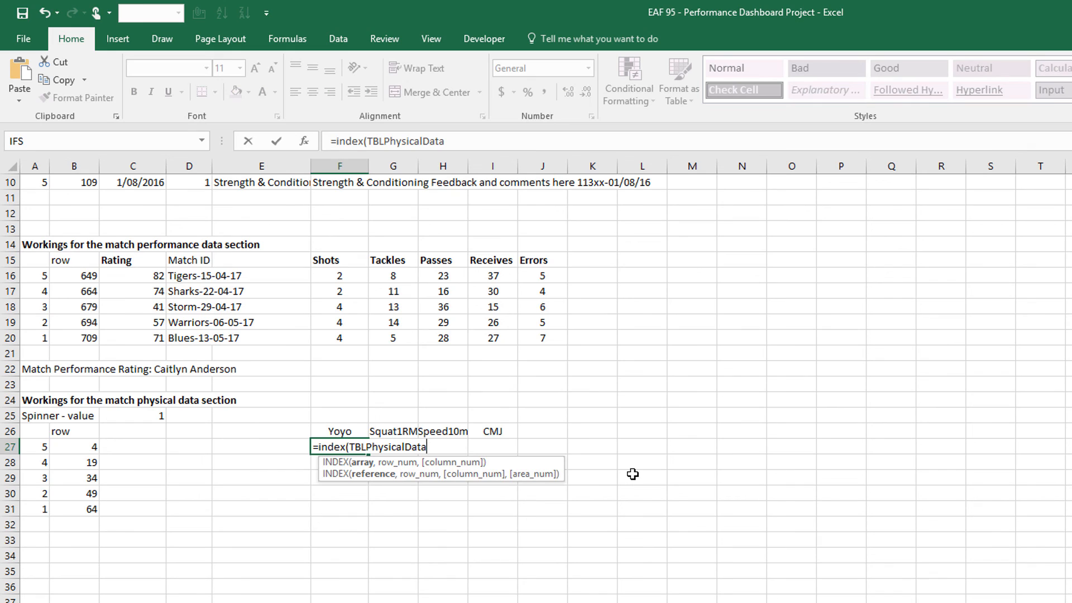
pyautogui.write('[')
pyautogui.press('Down')
pyautogui.press('Down')
pyautogui.press('Down')
pyautogui.press('Down')
pyautogui.press('Down')
pyautogui.press('Down')
pyautogui.press('Down')
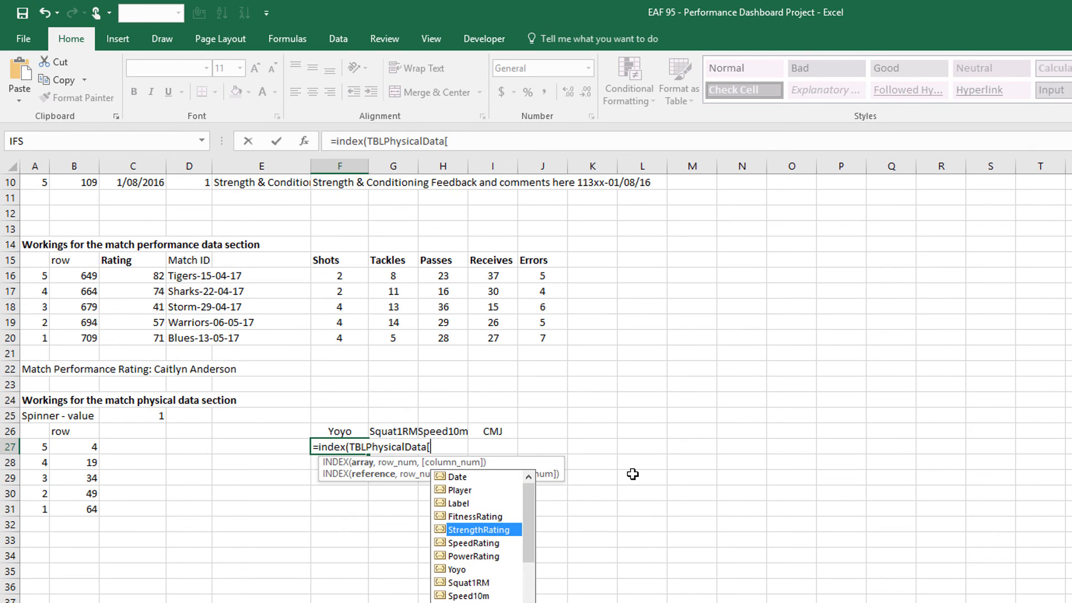
pyautogui.press('Tab')
pyautogui.write('],')
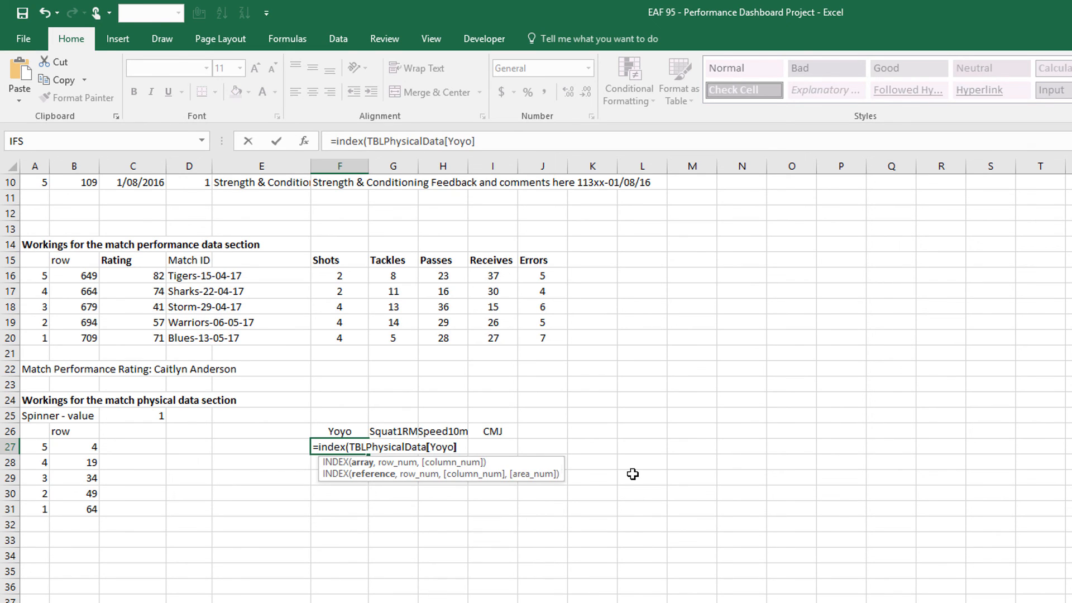
# Step: Complete the F27 formula with $B27 as the row number and fill it across F27:I31
pyautogui.click(79, 443)
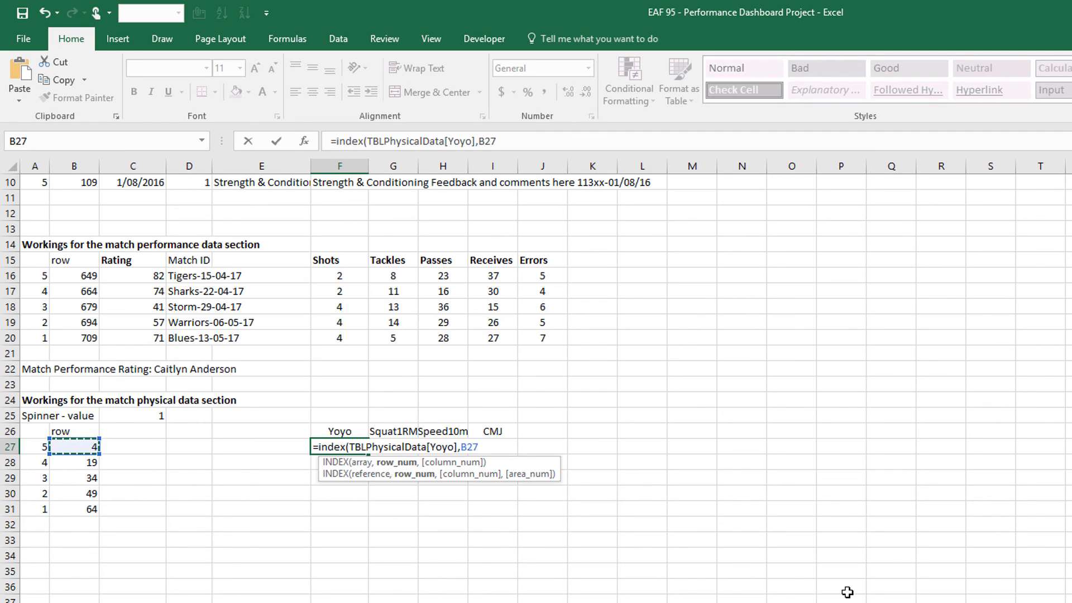
pyautogui.press('F4')
pyautogui.press('F4')
pyautogui.press('F4')
pyautogui.write(')')
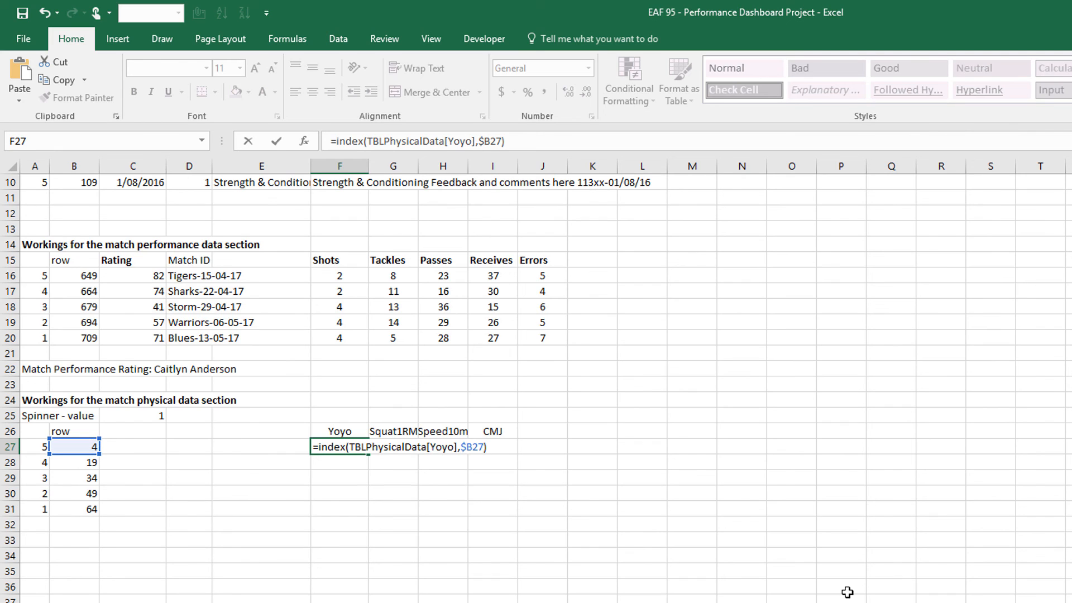
pyautogui.press('Return')
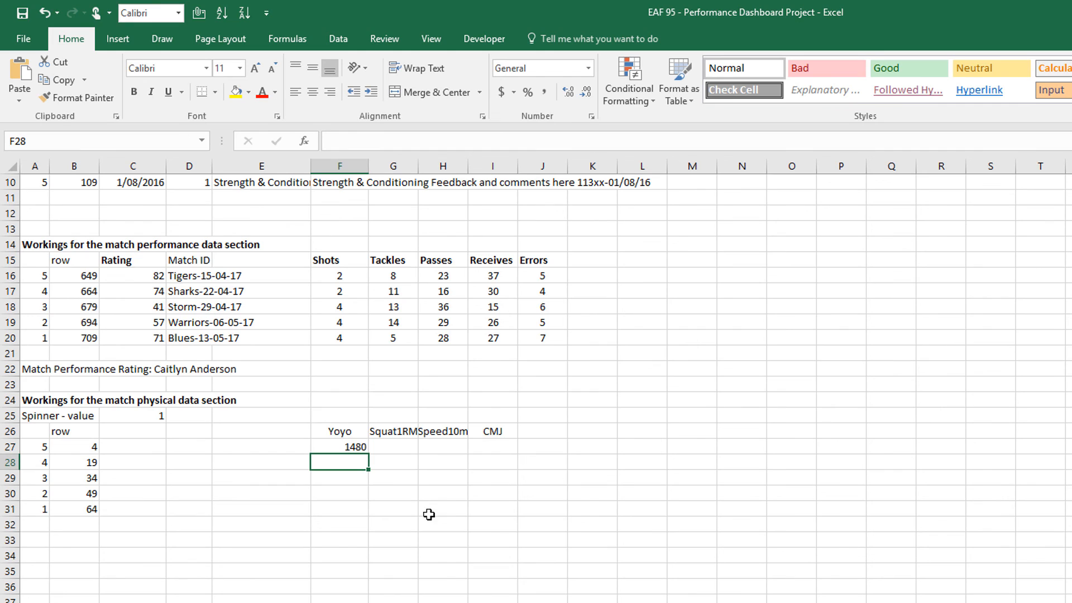
pyautogui.click(362, 446)
pyautogui.moveTo(368, 454); pyautogui.dragTo(522, 540)
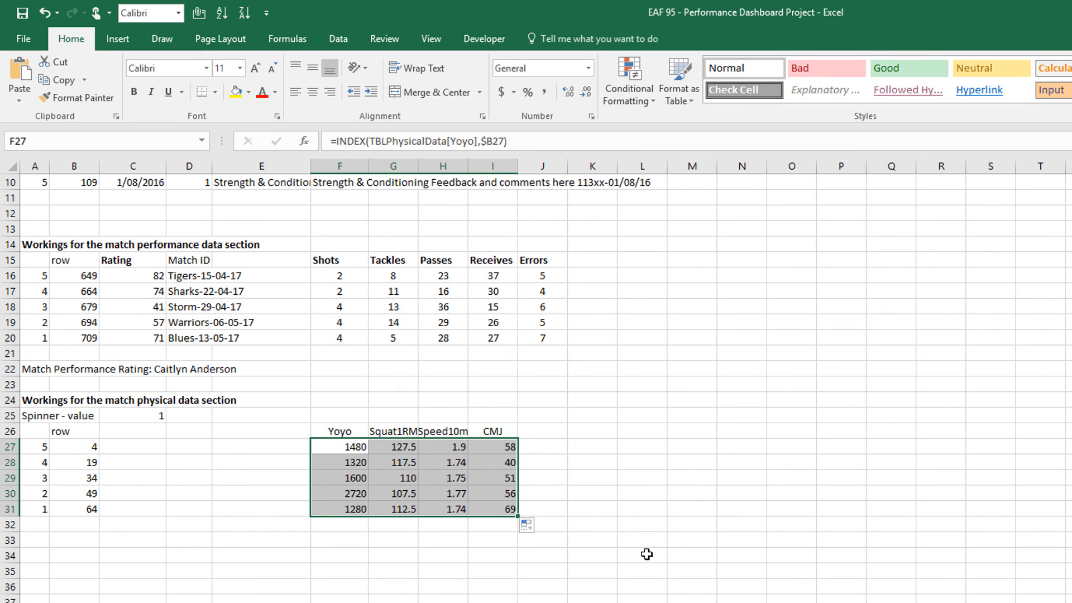
# Step: Enter =INDEX($F$26:$I$26,$C$25) in E26 so the heading follows the spinner value
pyautogui.click(262, 431)
pyautogui.write('=index(')
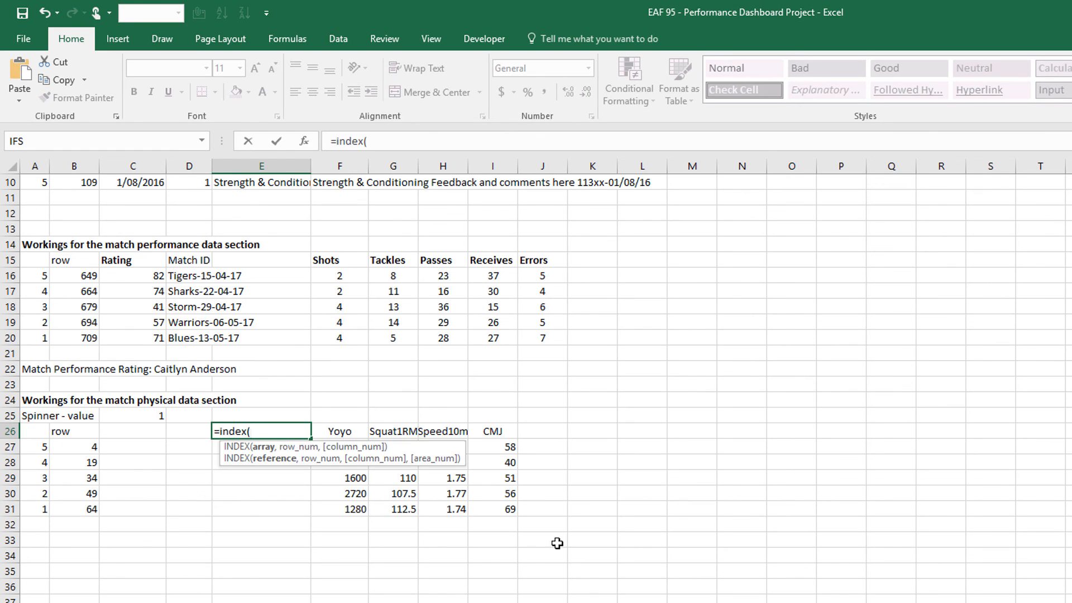
pyautogui.moveTo(349, 432); pyautogui.dragTo(509, 434)
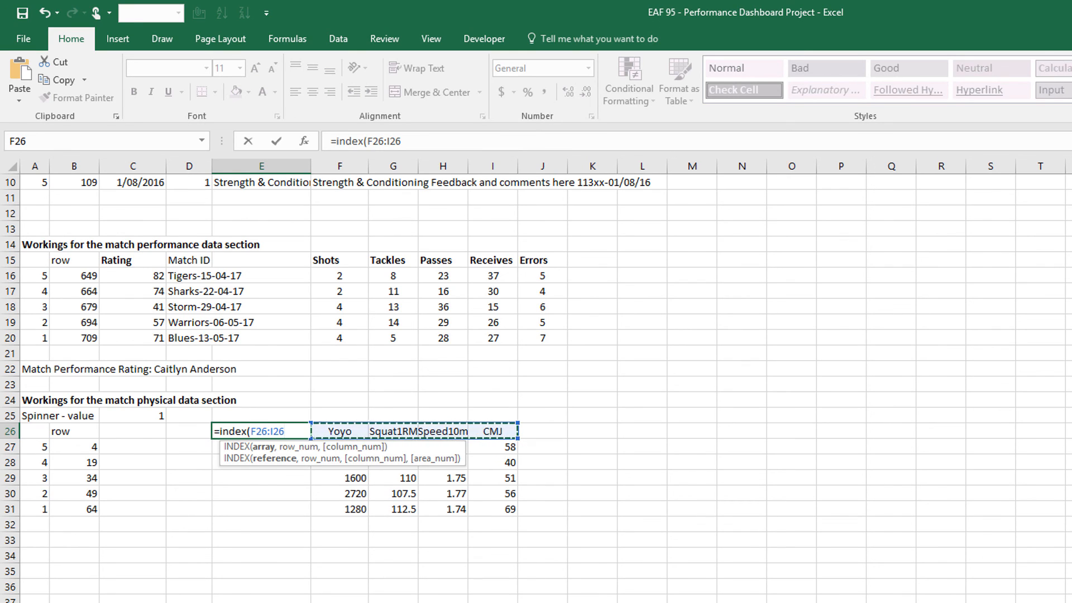
pyautogui.press('F4')
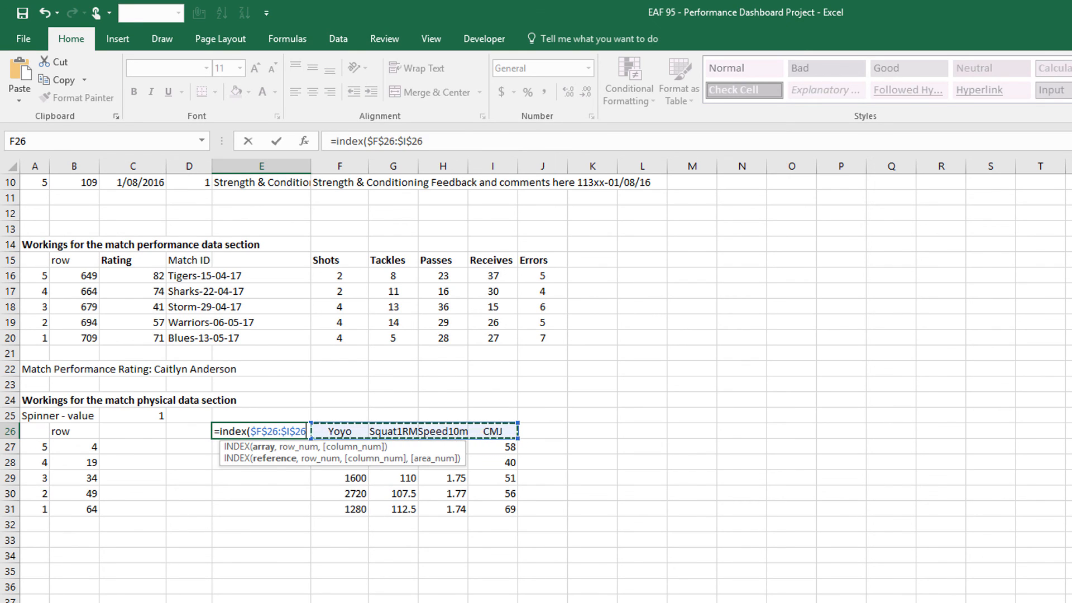
pyautogui.write(',')
pyautogui.click(112, 416)
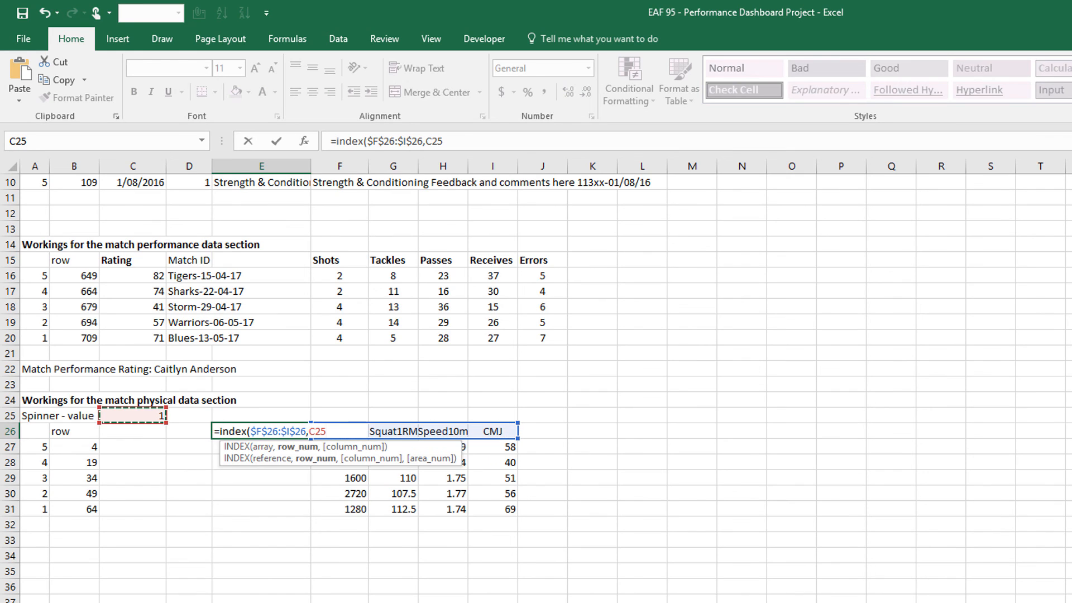
pyautogui.press('F4')
pyautogui.write(')')
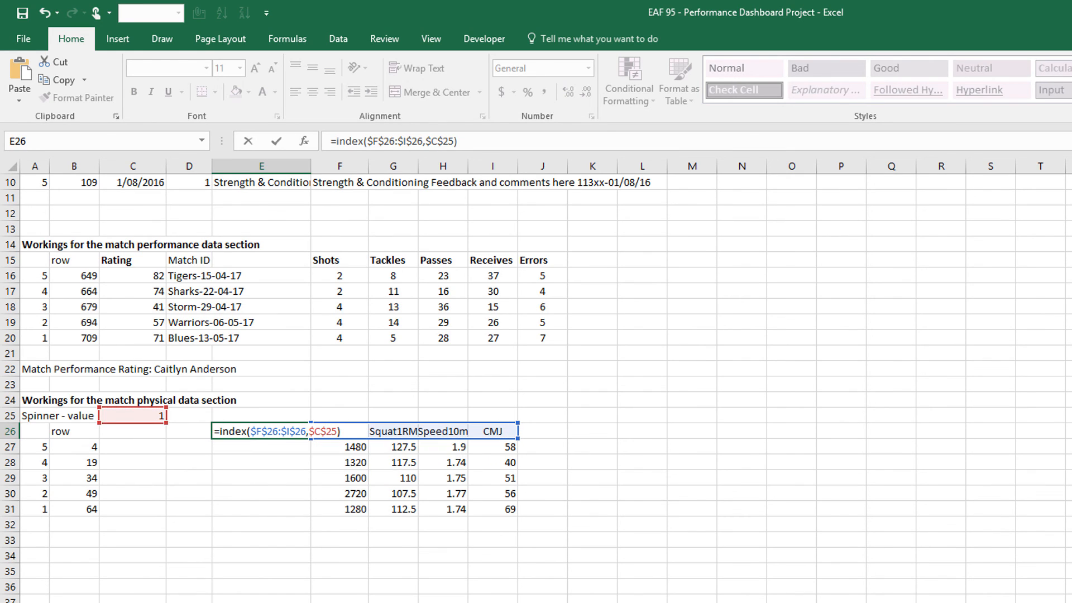
pyautogui.press('Return')
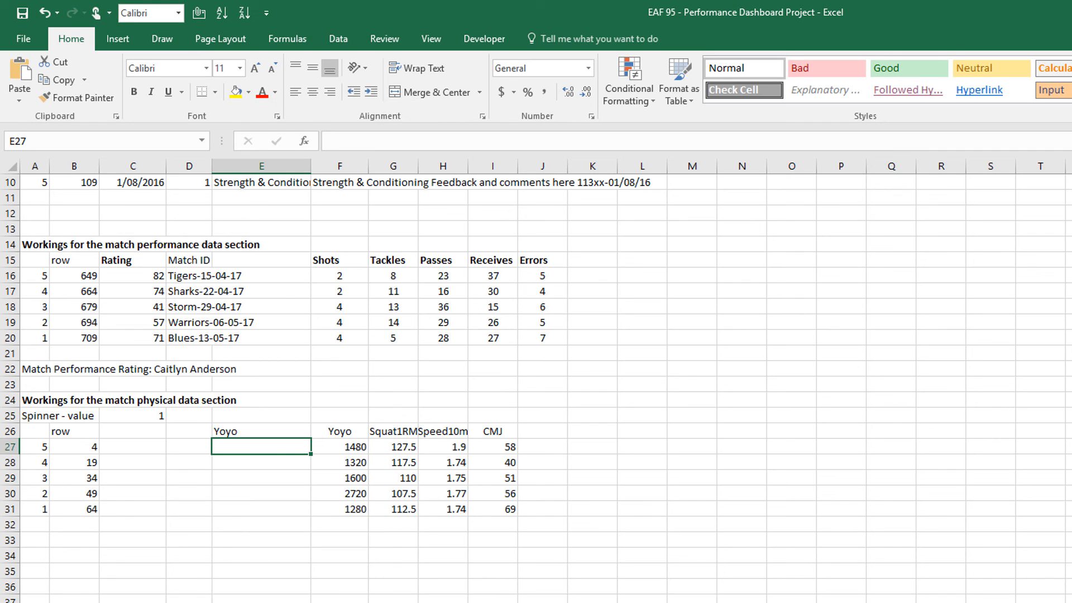
# Step: Step the dashboard spinner up to 3 and check the E26 heading on the workings sheet
pyautogui.hotkey('ctrl', 'pageup')
pyautogui.click(577, 445)
pyautogui.click(577, 445)
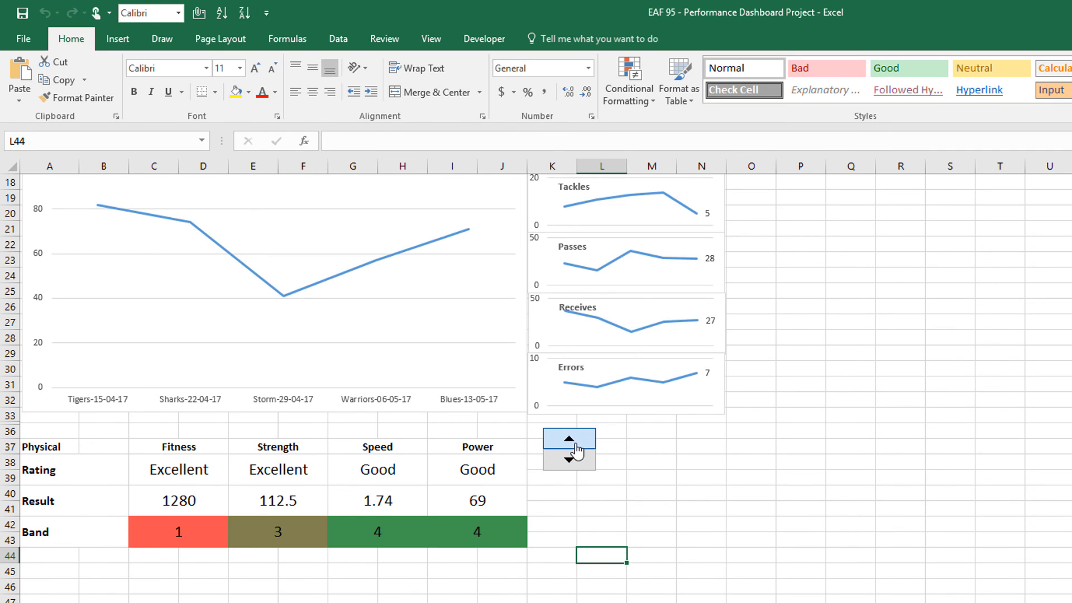
pyautogui.hotkey('ctrl', 'pagedown')
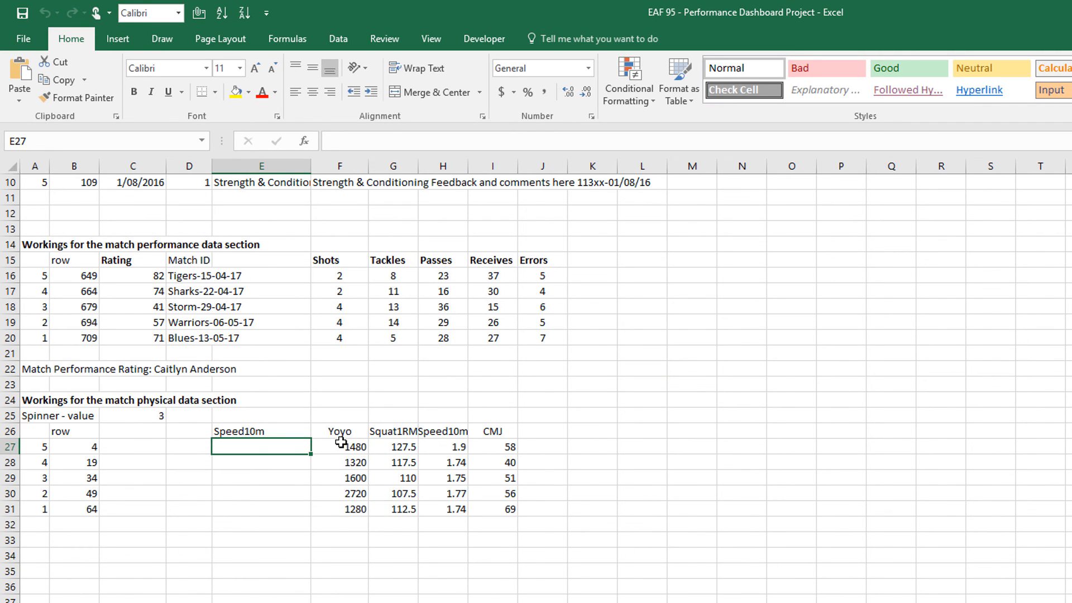
# Step: Change the array in the E26 formula to $F26:$I26 so only its columns are absolute
pyautogui.press('Up')
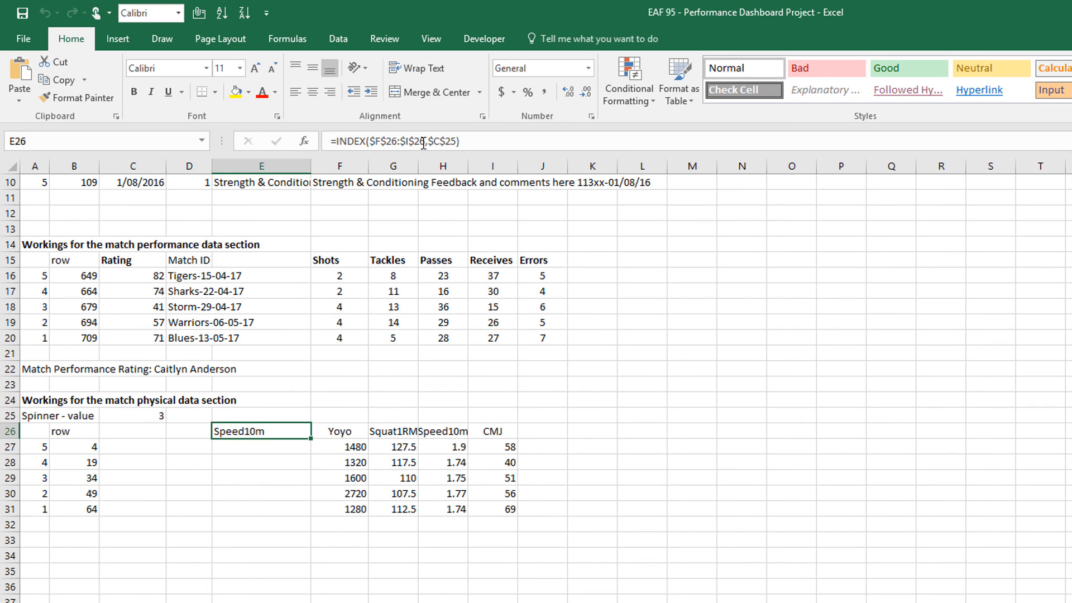
pyautogui.moveTo(426, 140); pyautogui.dragTo(370, 140)
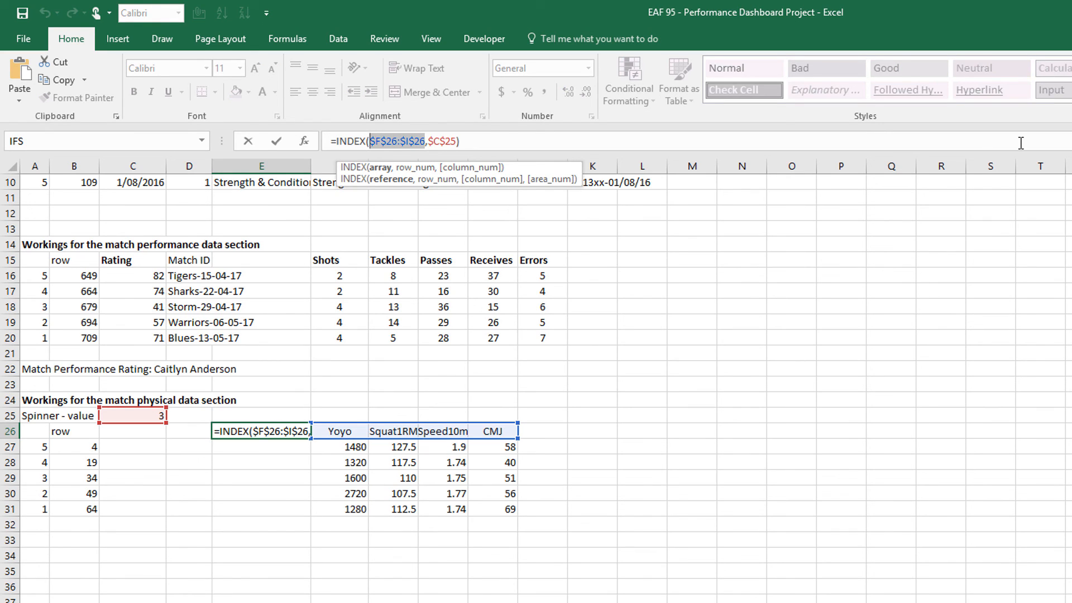
pyautogui.press('F4')
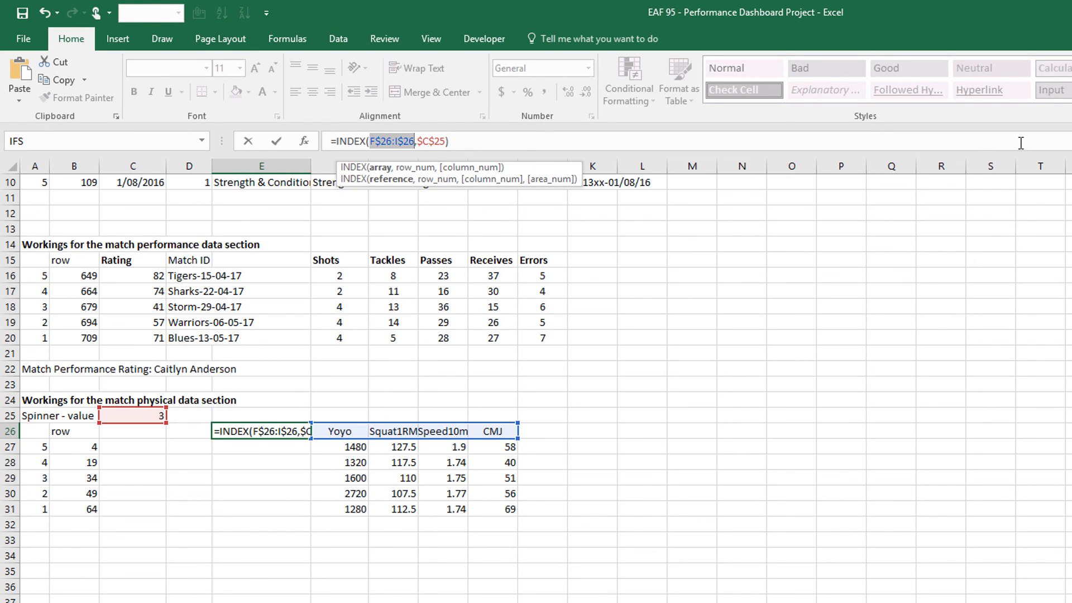
pyautogui.press('F4')
pyautogui.press('Return')
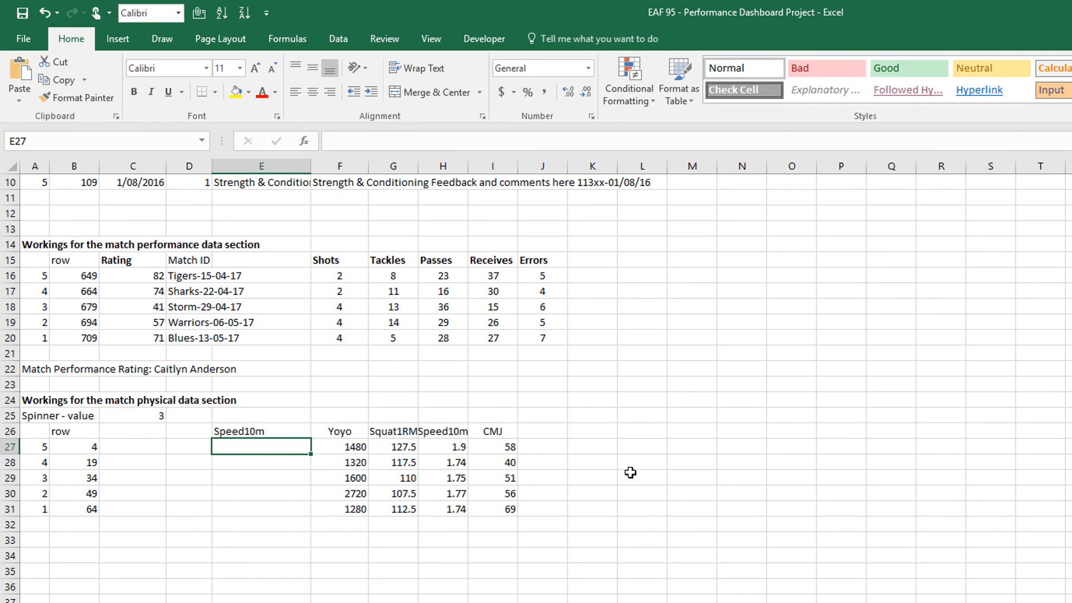
# Step: Fill the E26 formula down to E31 and check the references in the E30 formula
pyautogui.click(307, 434)
pyautogui.moveTo(309, 440); pyautogui.dragTo(307, 518)
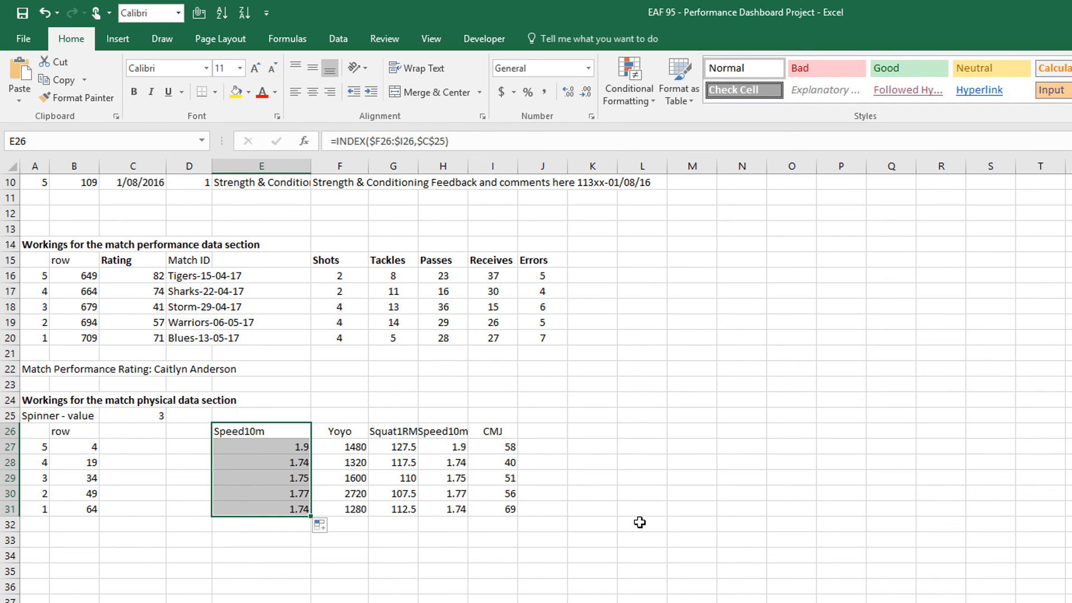
pyautogui.click(257, 493)
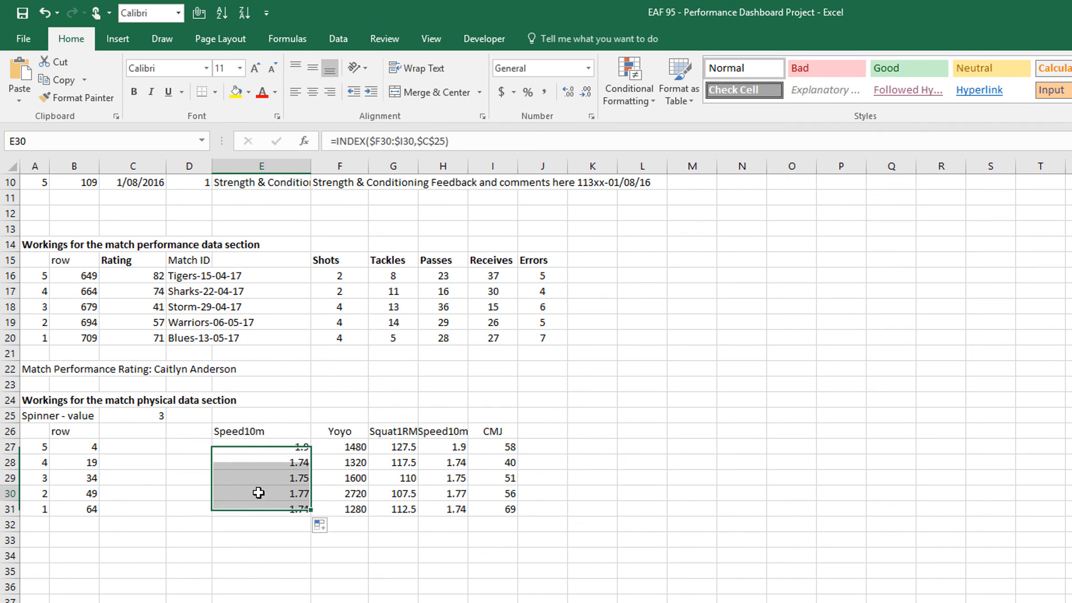
pyautogui.click(480, 141)
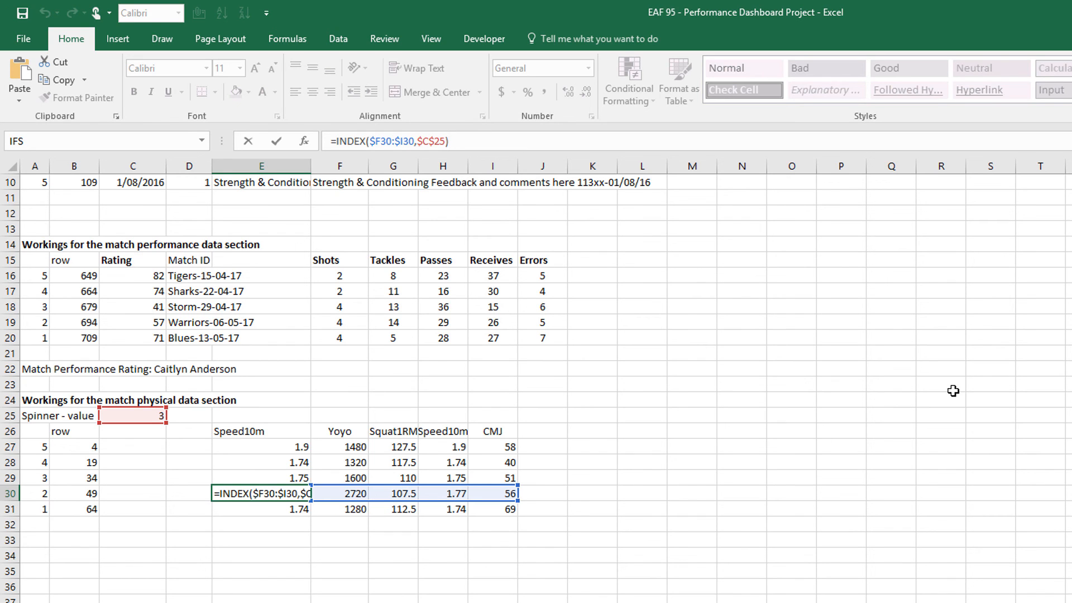
pyautogui.press('Return')
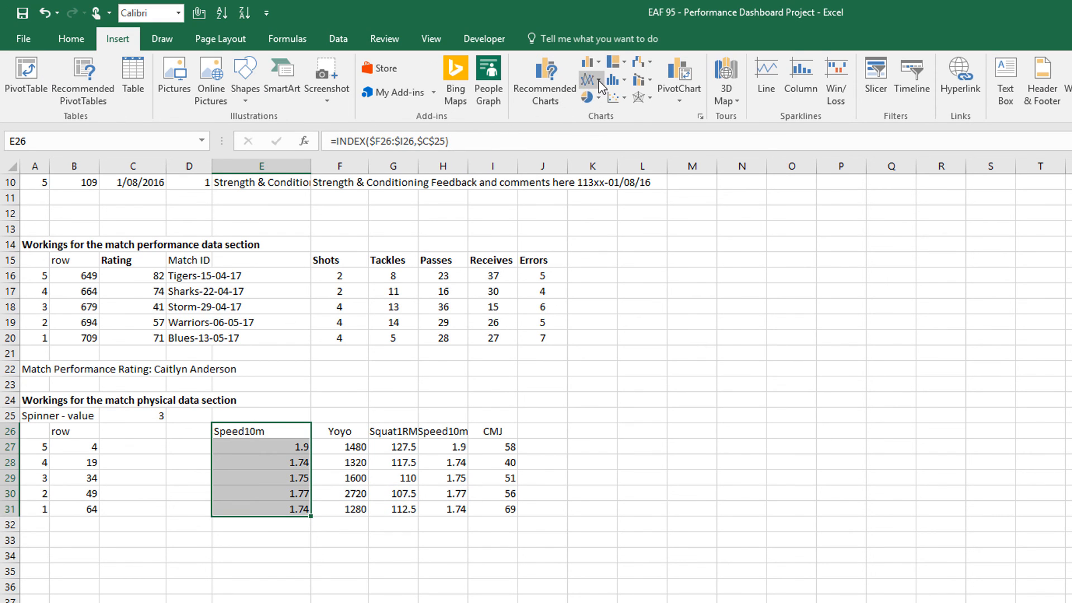
# Step: Insert a line chart of E26:E31 and move it onto the dashboard sheet at P38
pyautogui.click(599, 85)
pyautogui.click(610, 125)
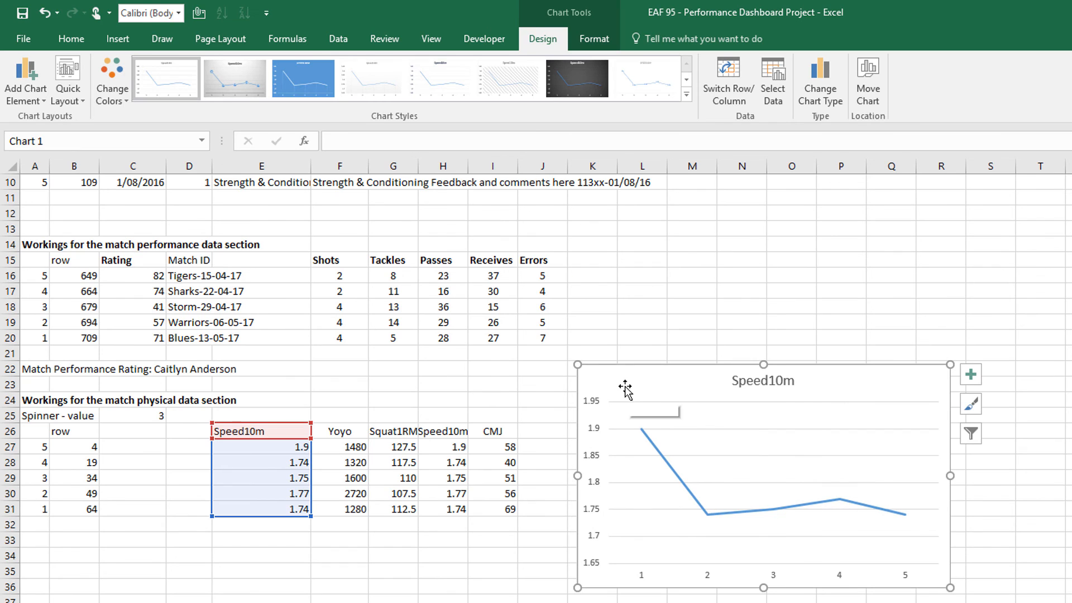
pyautogui.rightClick(624, 387)
pyautogui.press('Delete')
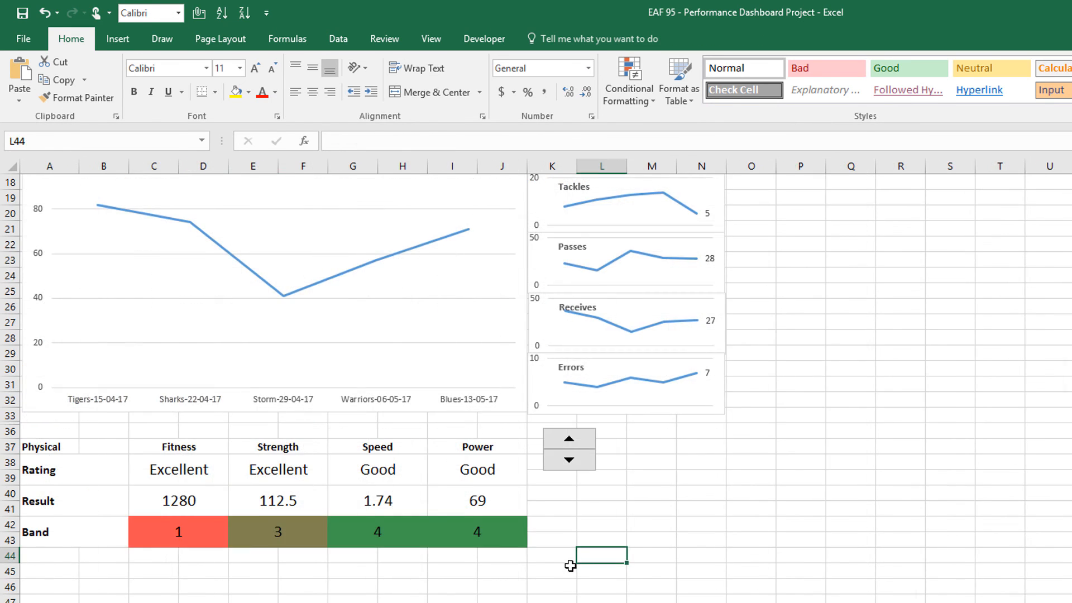
pyautogui.click(815, 461)
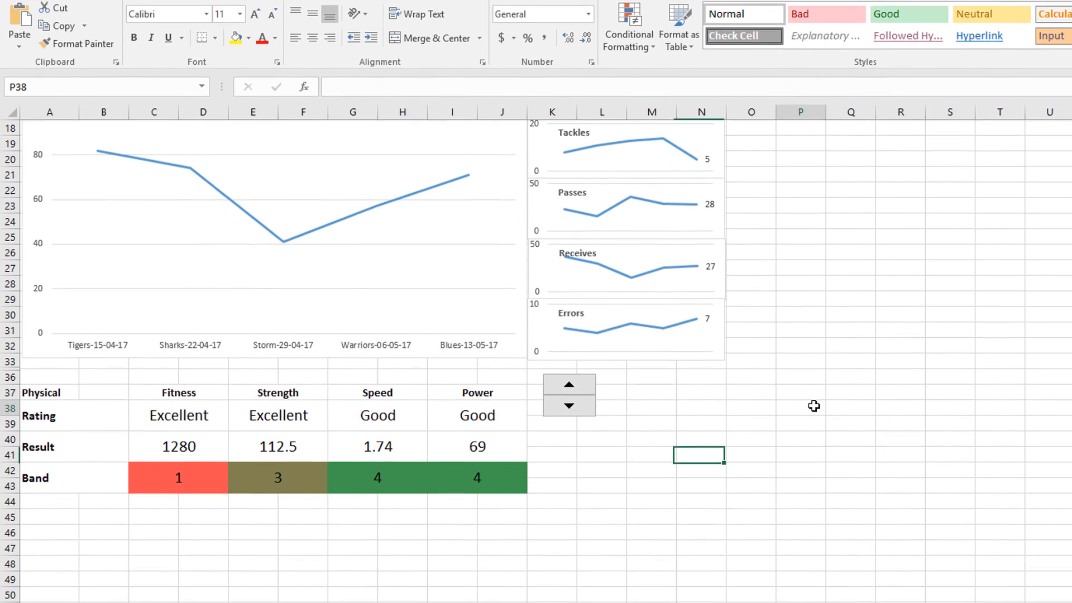
pyautogui.hotkey('ctrl', 'v')
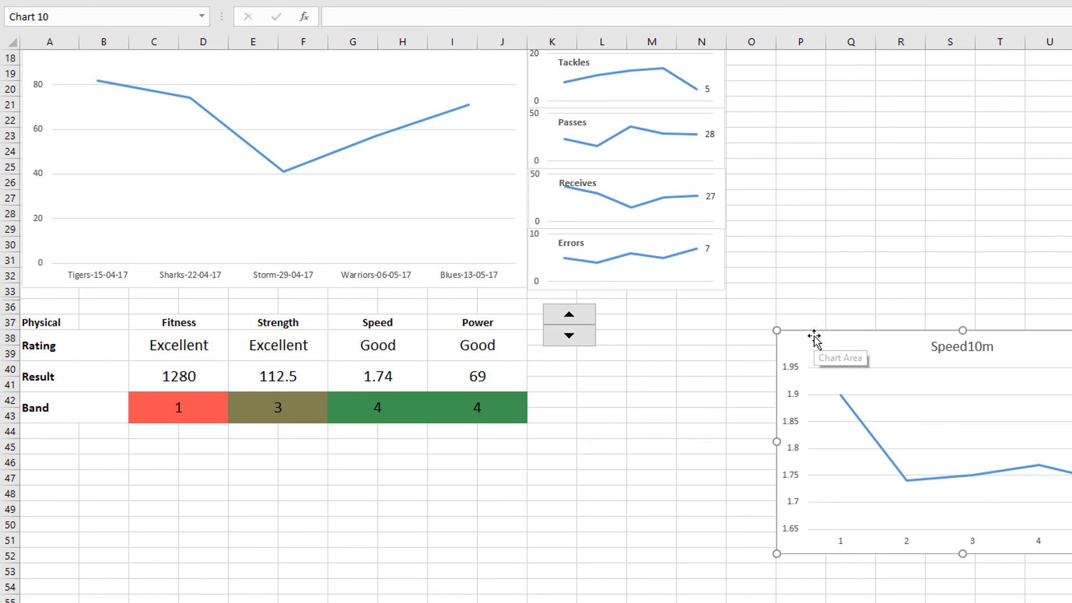
# Step: Move the spinner out of the chart space to below the Physical table, around columns I and J
pyautogui.rightClick(565, 317)
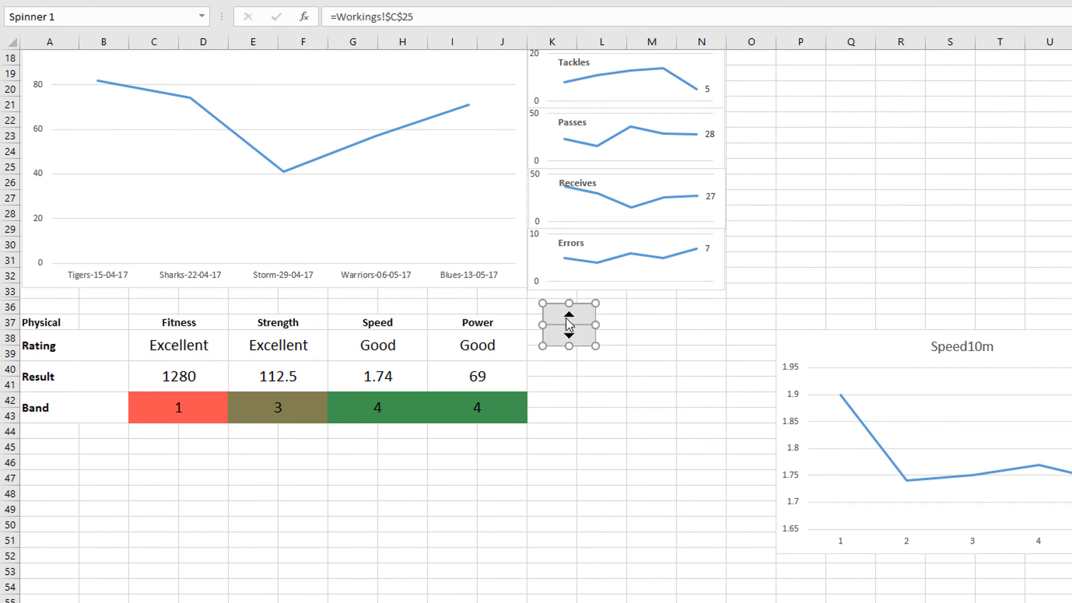
pyautogui.click(538, 415)
pyautogui.moveTo(553, 305); pyautogui.dragTo(422, 453)
# Step: Place the Speed10m chart directly under the Errors chart and shrink it to about column N and row 45
pyautogui.moveTo(792, 335); pyautogui.dragTo(543, 294)
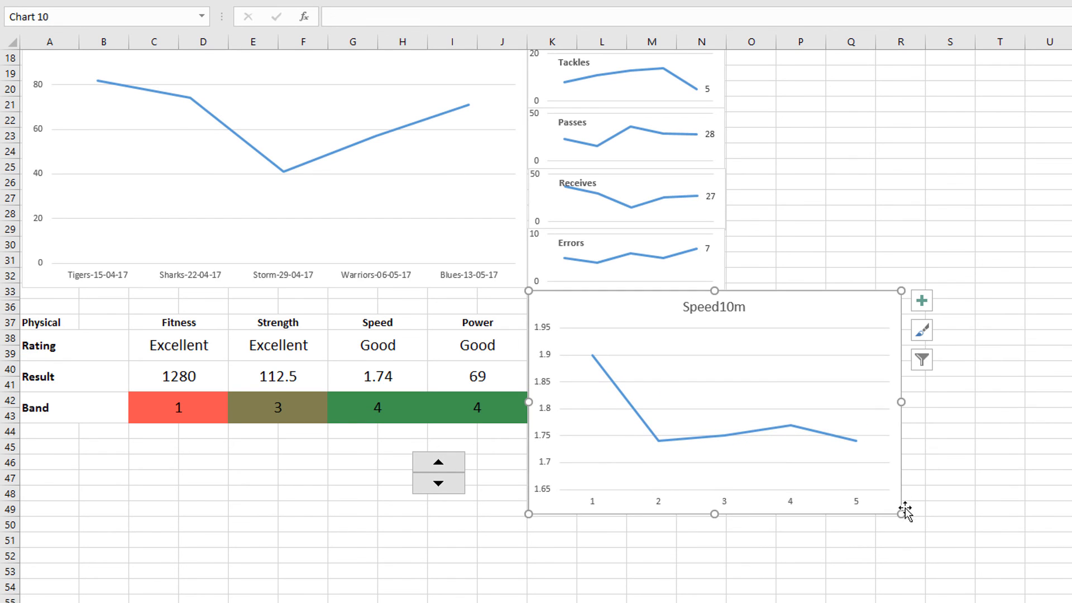
pyautogui.moveTo(903, 512); pyautogui.dragTo(730, 453)
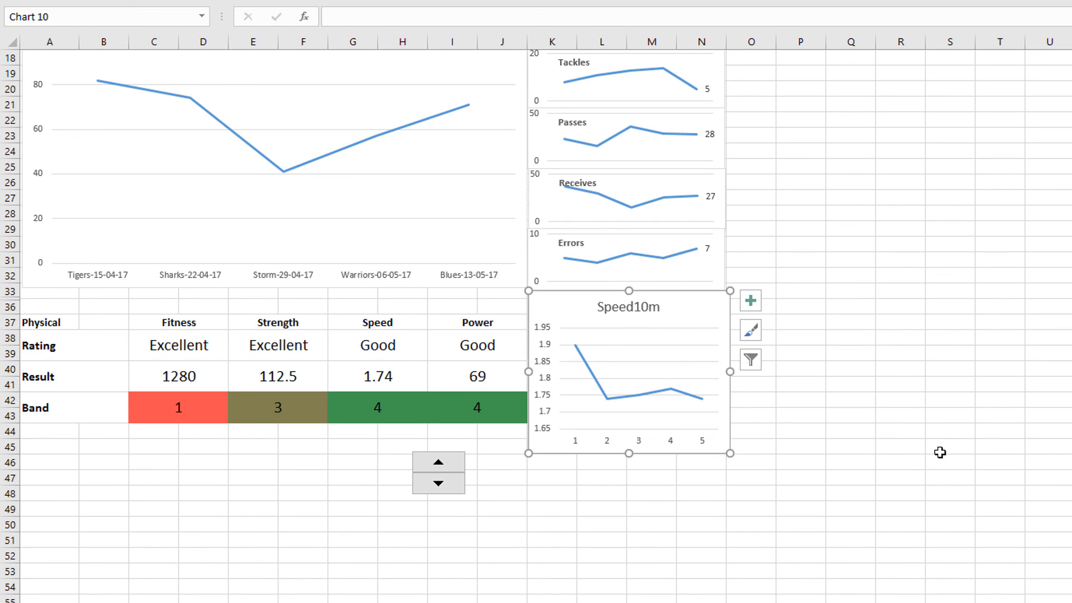
pyautogui.click(870, 442)
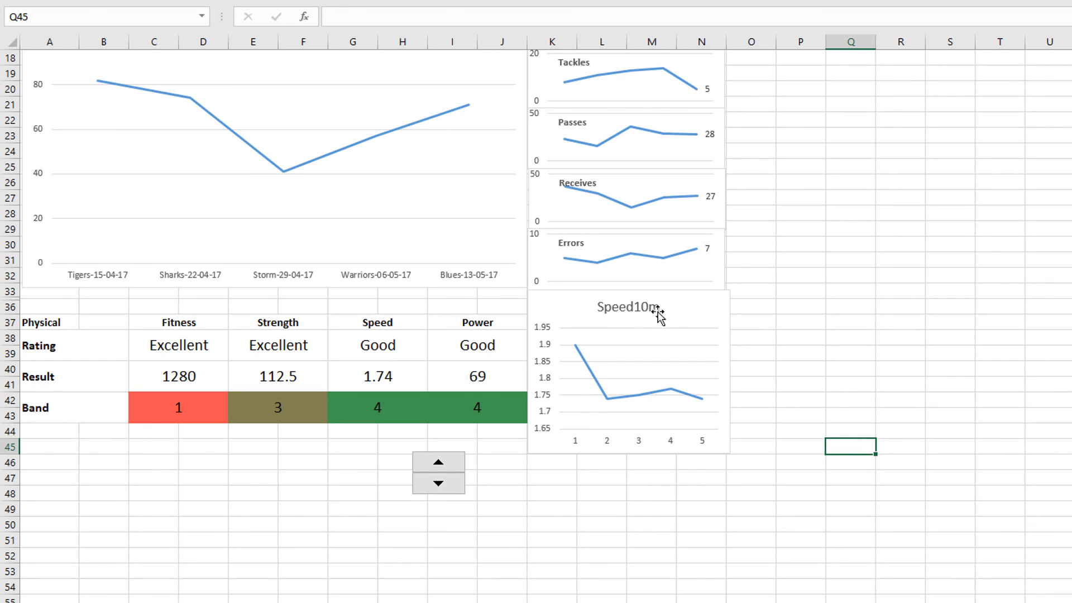
# Step: Stretch the Speed10m chart's plot area upward to just below its title
pyautogui.click(621, 333)
pyautogui.moveTo(639, 328); pyautogui.dragTo(638, 316)
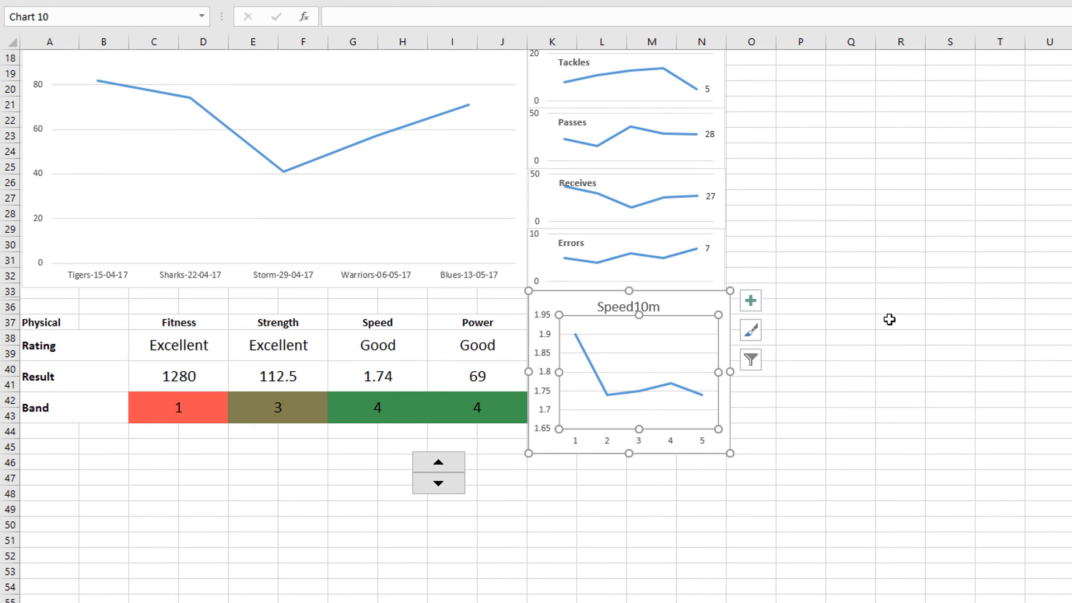
pyautogui.click(889, 321)
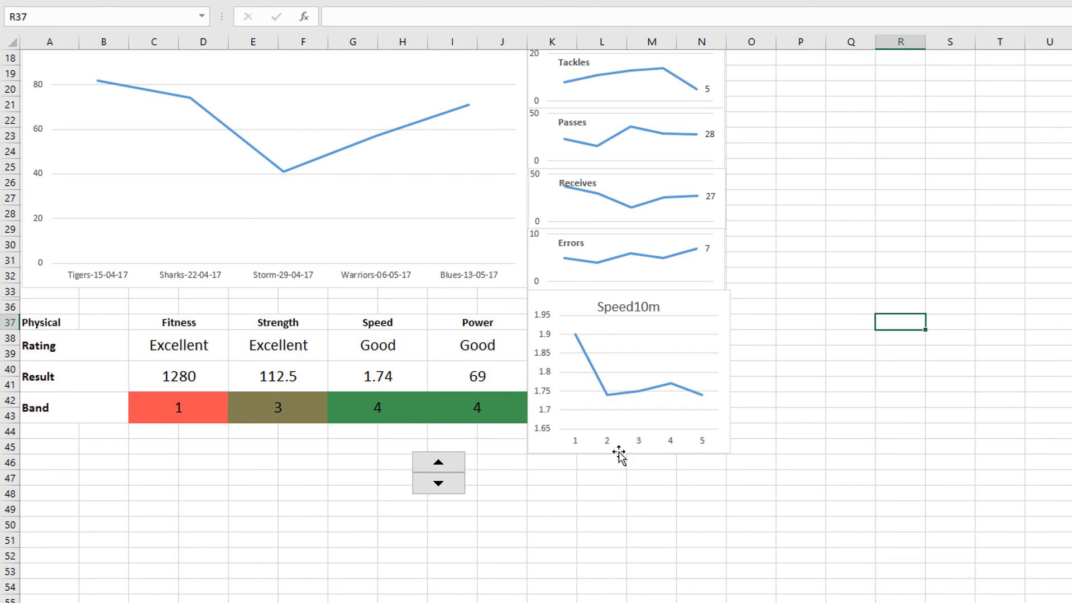
# Step: Delete the Speed10m chart's horizontal axis labels and extend the plot area down into the freed space
pyautogui.click(641, 442)
pyautogui.press('Delete')
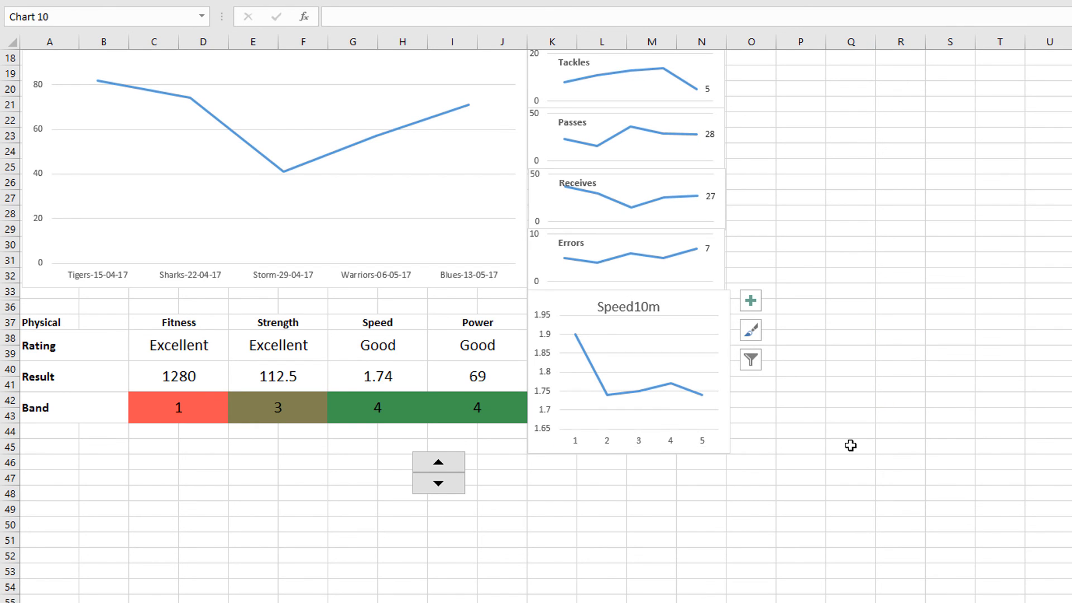
pyautogui.click(638, 427)
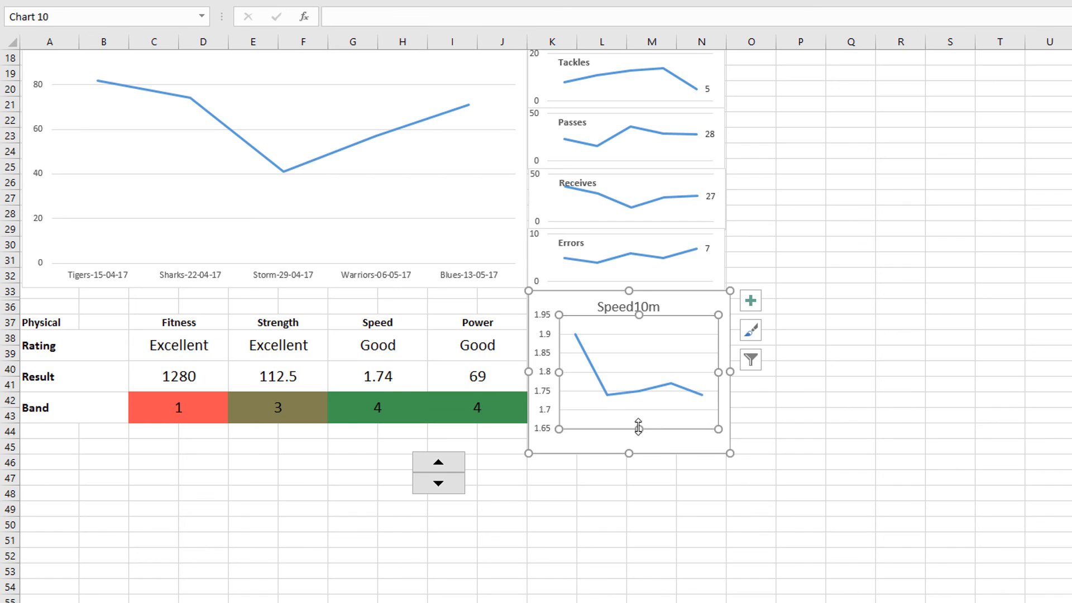
pyautogui.moveTo(641, 431); pyautogui.dragTo(640, 441)
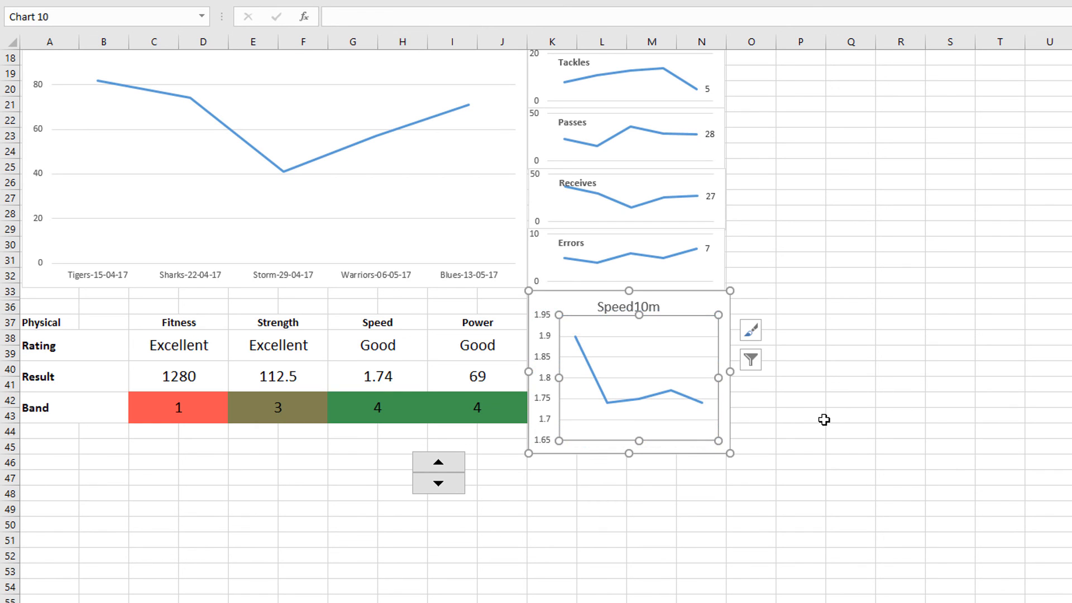
pyautogui.click(823, 419)
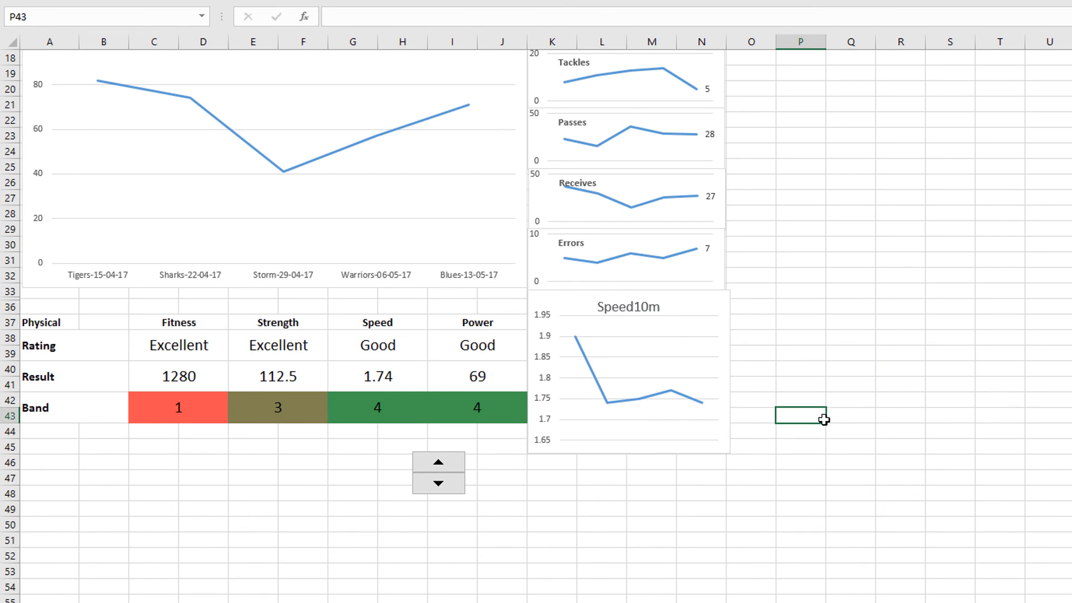
# Step: Try to place the spinner on top of the Speed10m chart and undo each move
pyautogui.rightClick(436, 469)
pyautogui.press('Escape')
pyautogui.moveTo(428, 455); pyautogui.dragTo(662, 317)
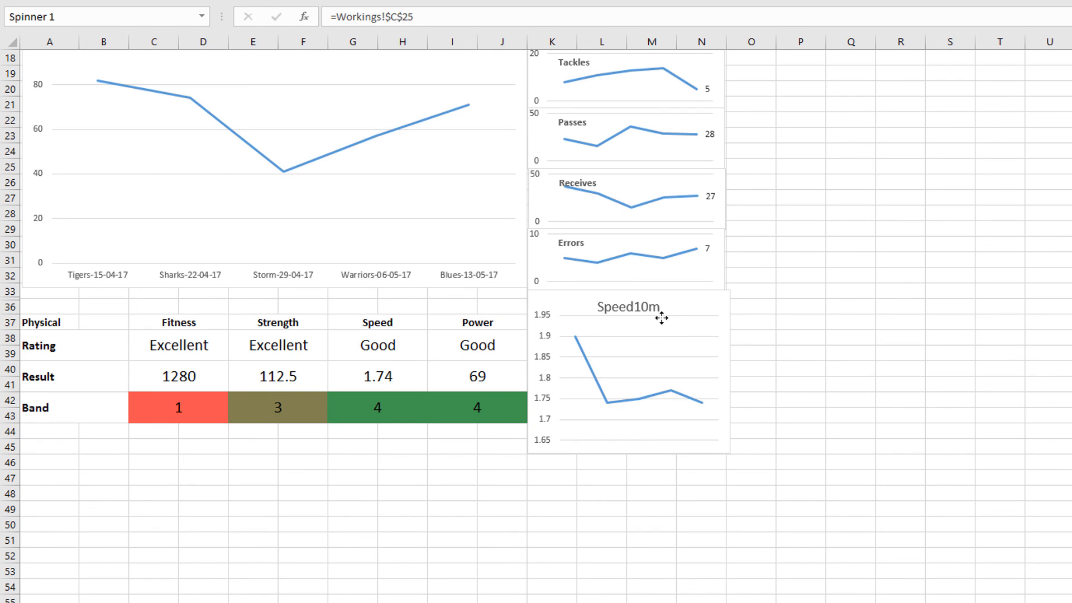
pyautogui.hotkey('ctrl', 'z')
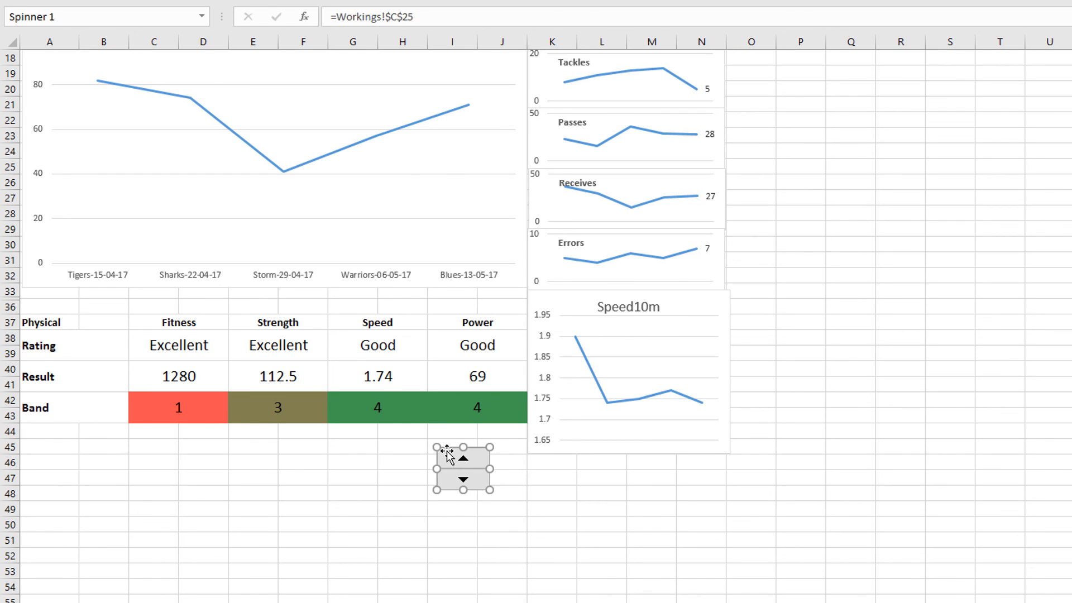
pyautogui.moveTo(447, 455); pyautogui.dragTo(582, 393)
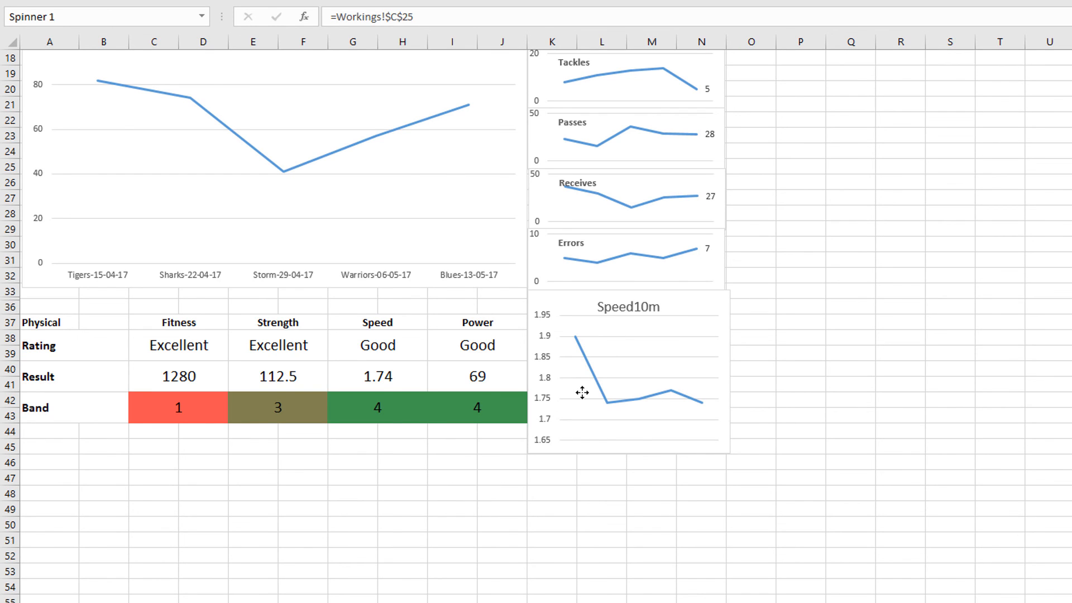
pyautogui.hotkey('ctrl', 'z')
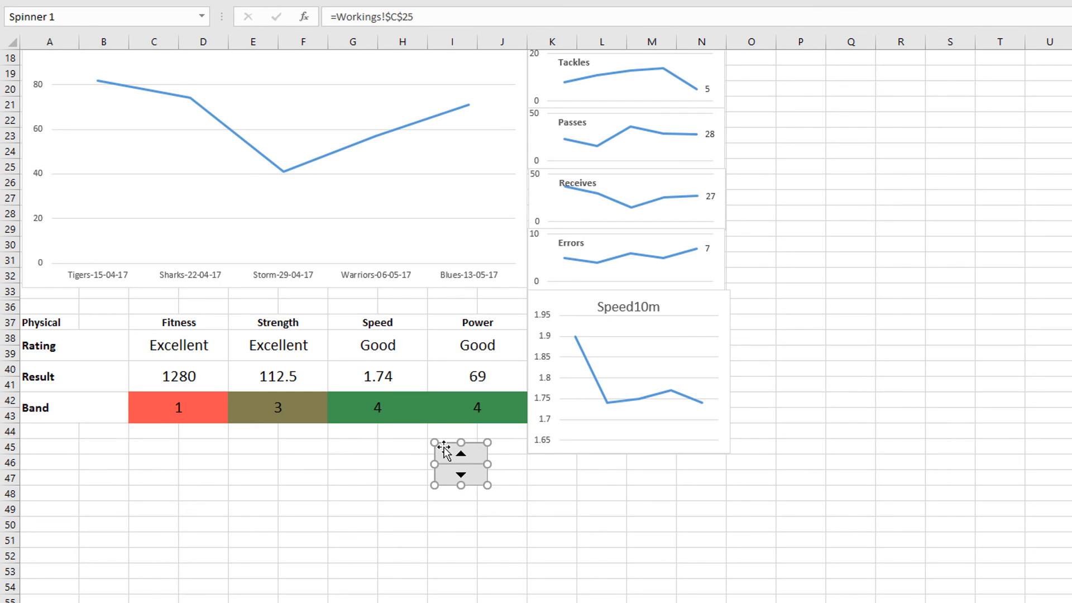
# Step: Bring the spinner in front of the Speed10m chart and place it in the chart's upper-right corner beside the title
pyautogui.rightClick(444, 446)
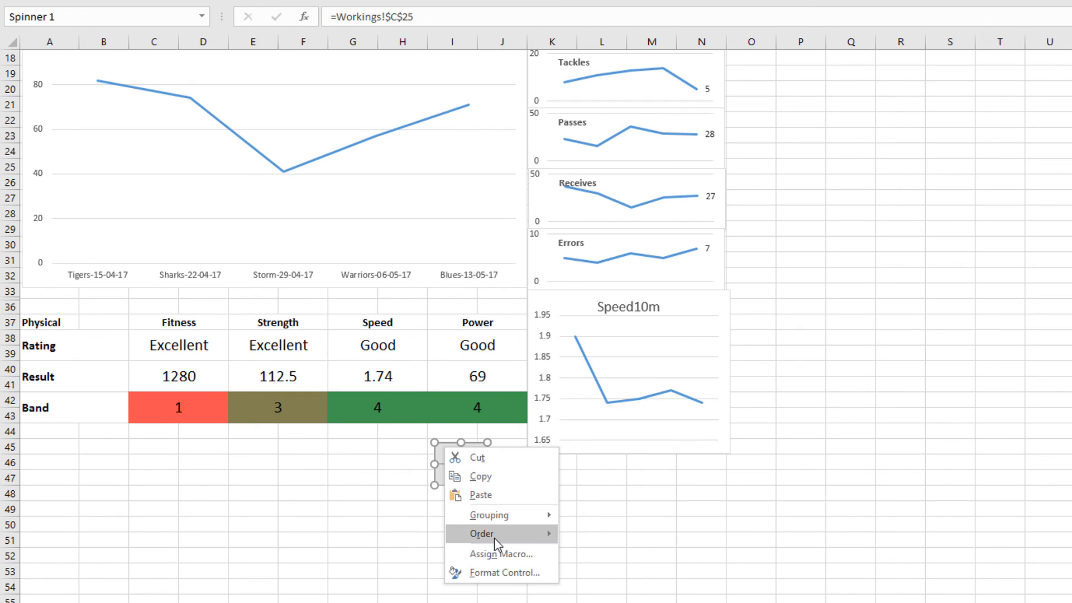
pyautogui.moveTo(495, 538)
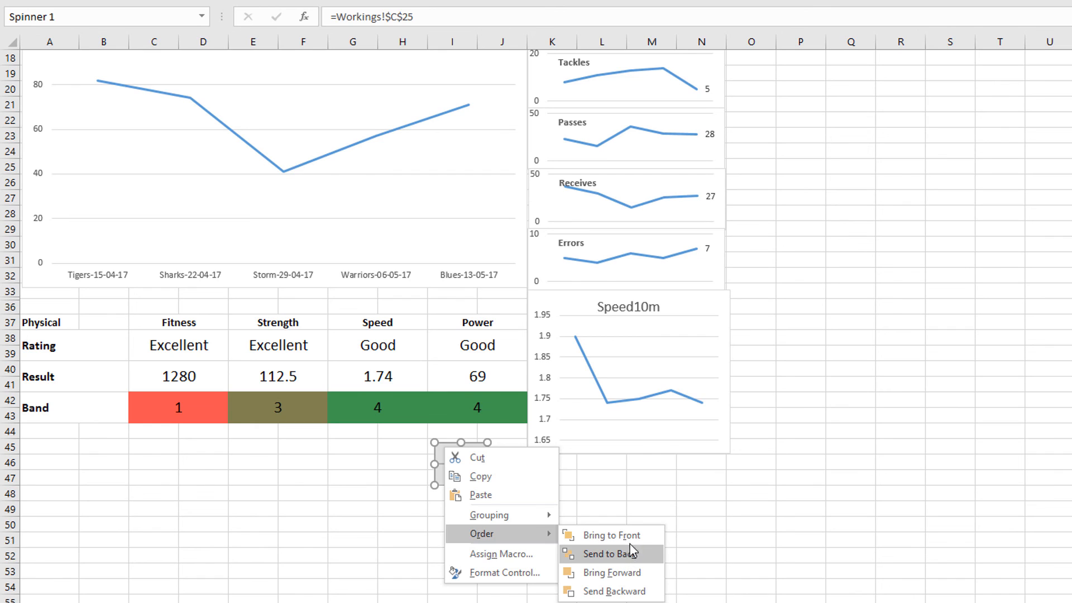
pyautogui.click(627, 559)
pyautogui.moveTo(473, 443); pyautogui.dragTo(715, 298)
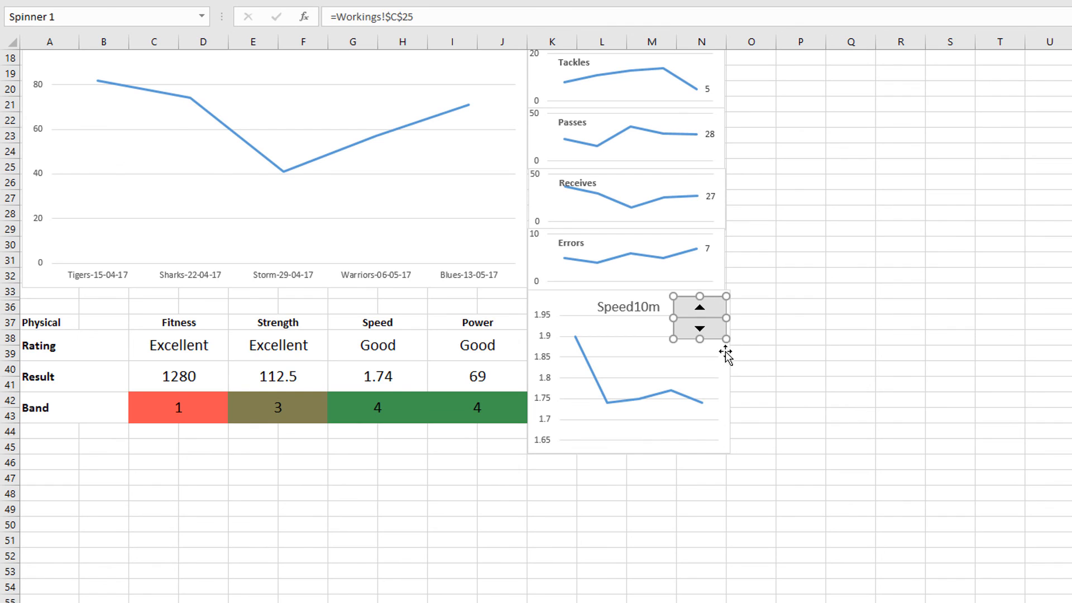
# Step: Group the spinner with the Speed10m chart and nudge the group slightly down and right
pyautogui.keyDown('ctrl'); pyautogui.click(576, 300); pyautogui.keyUp('ctrl')
pyautogui.rightClick(576, 299)
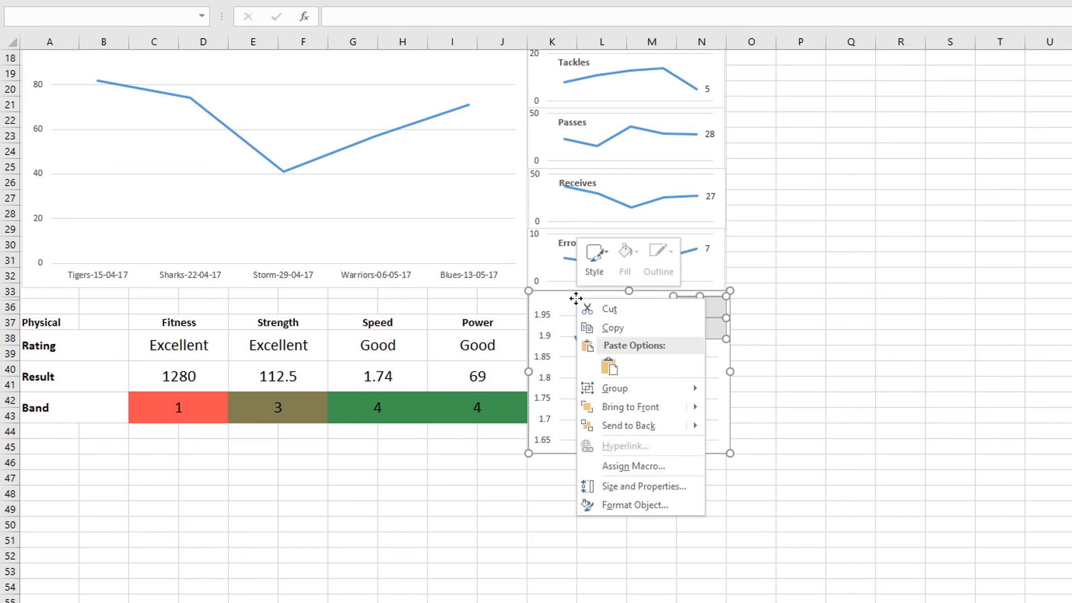
pyautogui.moveTo(593, 398)
pyautogui.click(731, 388)
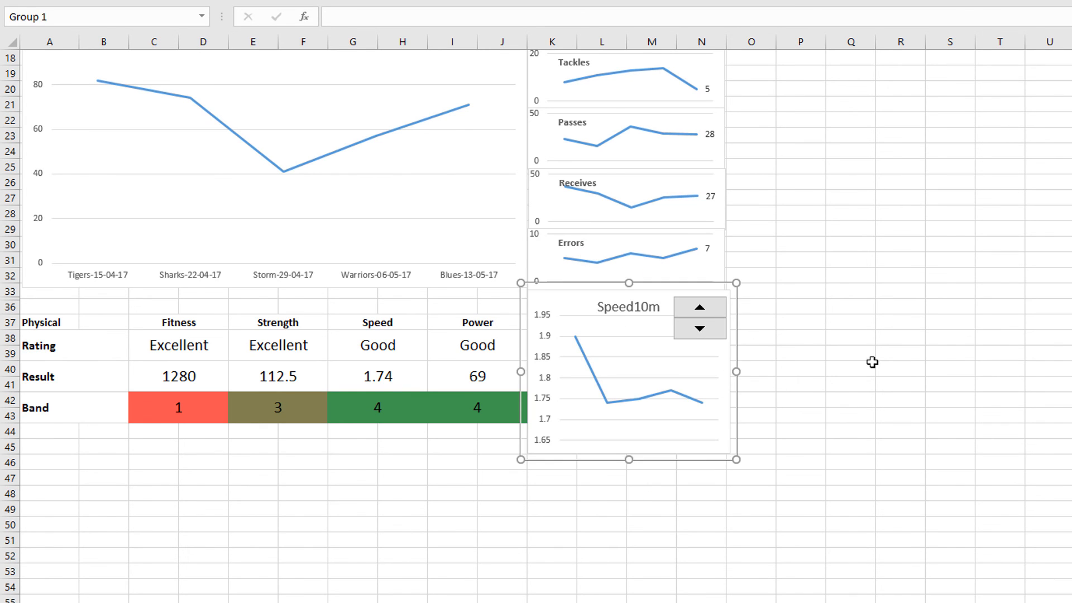
pyautogui.click(872, 362)
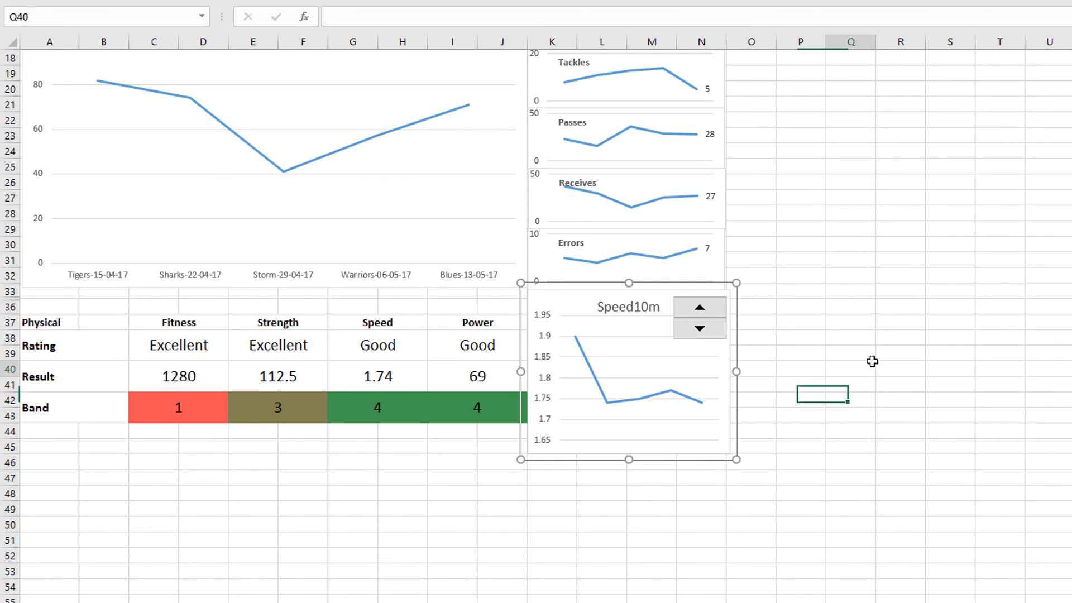
pyautogui.click(725, 360)
pyautogui.moveTo(725, 360)
pyautogui.mouseDown()
pyautogui.moveTo(830, 370)
pyautogui.moveTo(728, 360)
pyautogui.mouseUp()
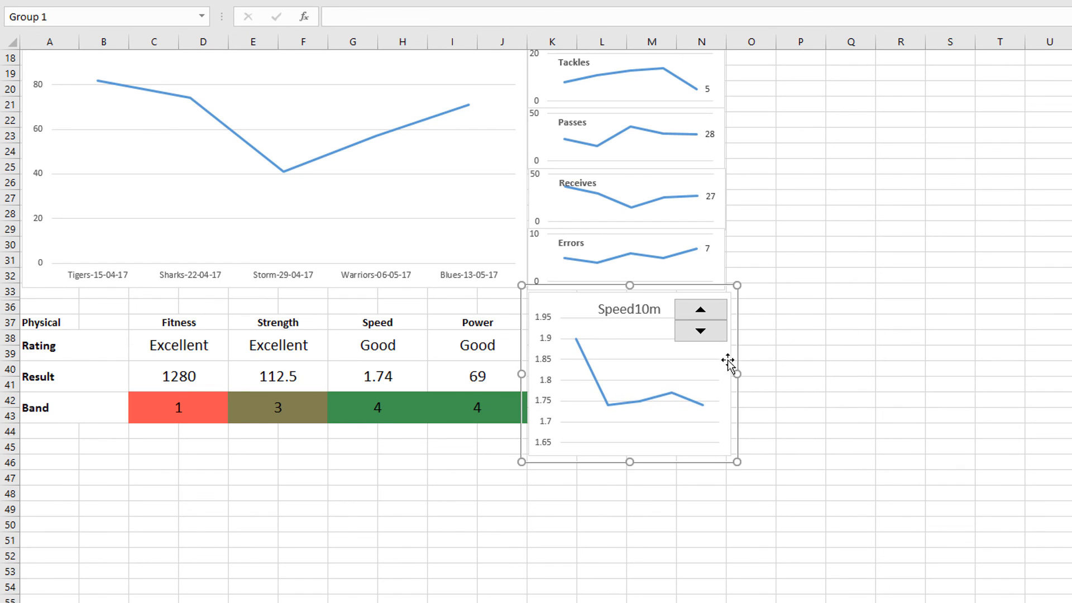
pyautogui.click(789, 369)
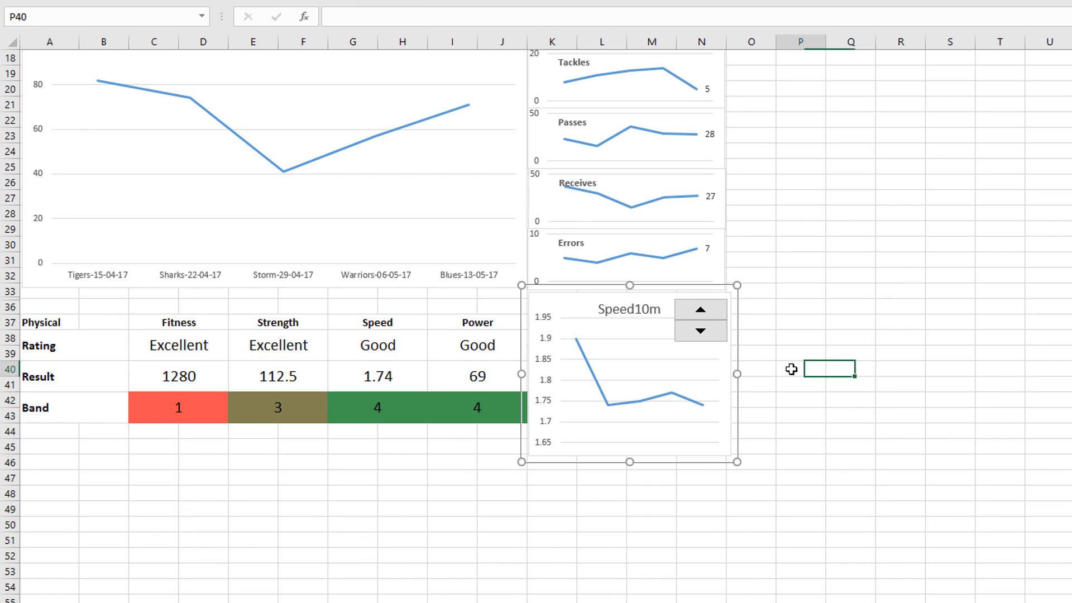
# Step: Test the spinner by stepping the grouped chart through the physical measures and back to Speed10m
pyautogui.click(704, 334)
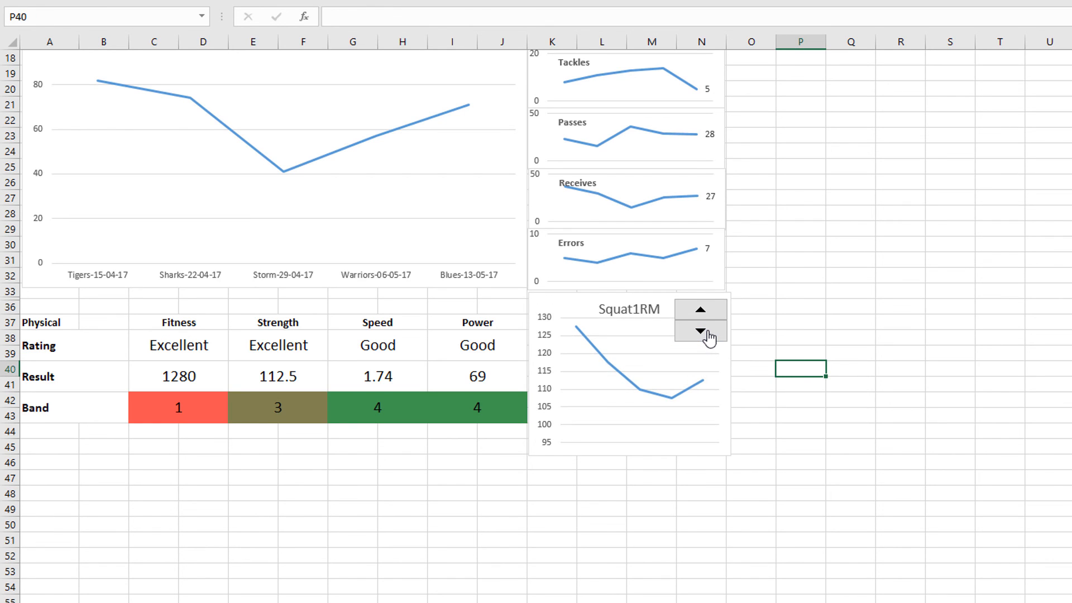
pyautogui.click(707, 317)
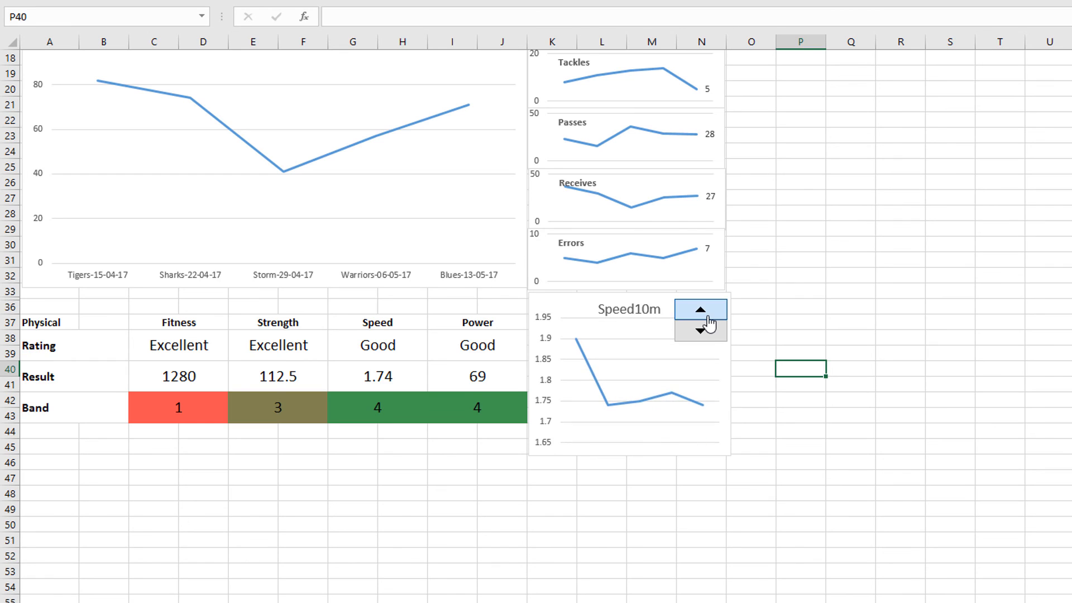
pyautogui.click(707, 316)
pyautogui.click(706, 333)
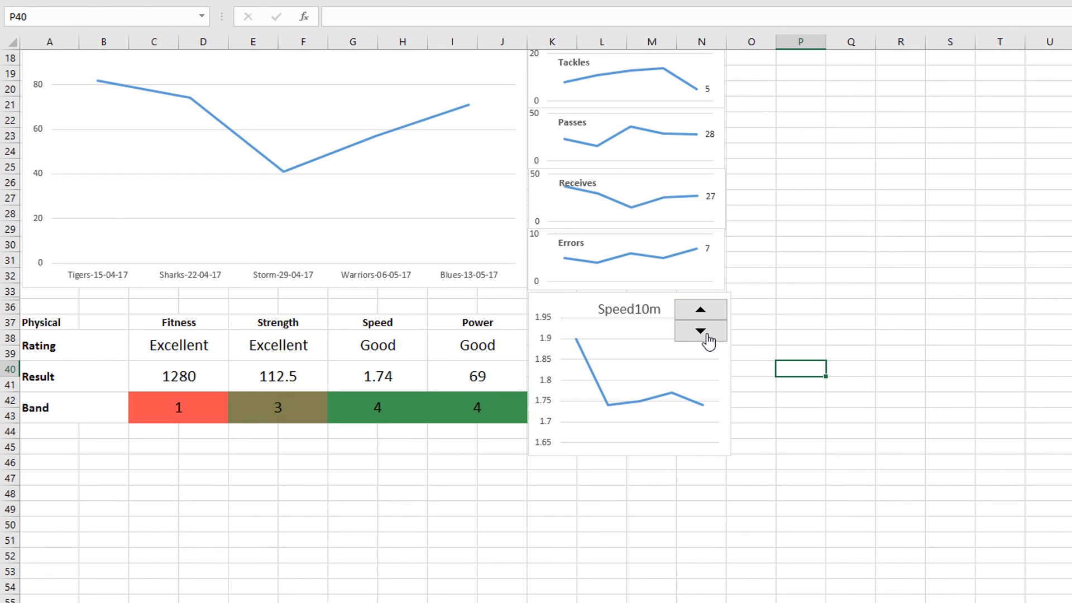
pyautogui.click(714, 316)
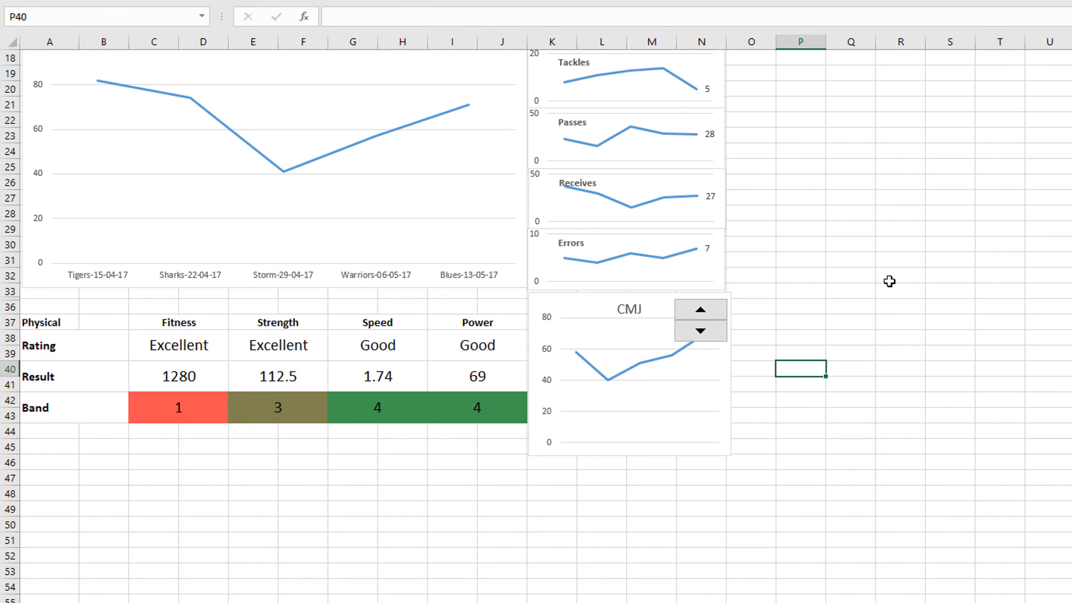
pyautogui.click(701, 331)
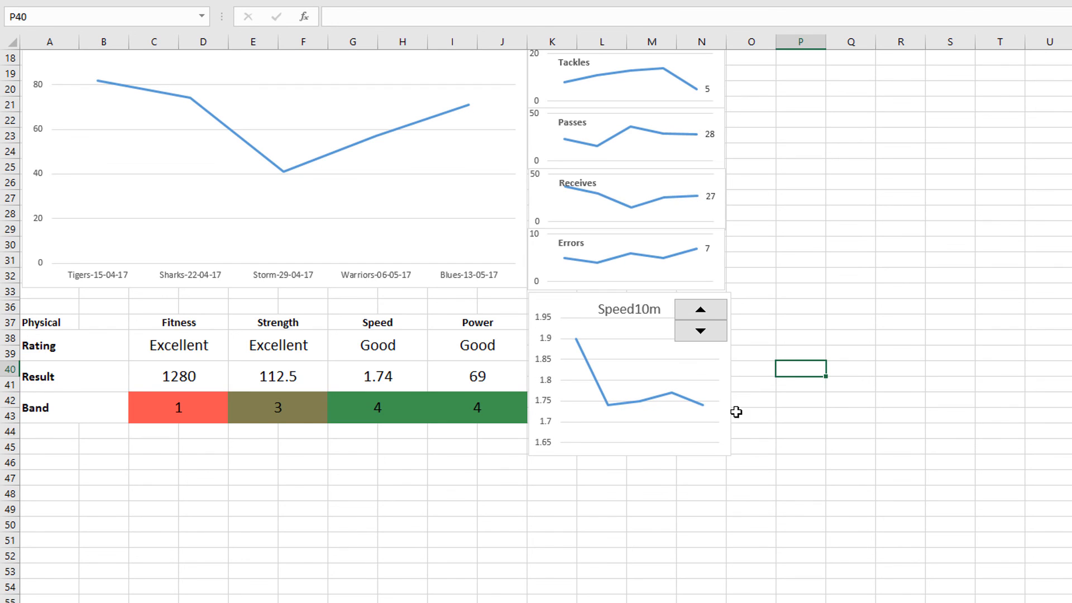
# Step: Add a data label to only the last point of the Speed10m line inside the grouped chart
pyautogui.click(705, 414)
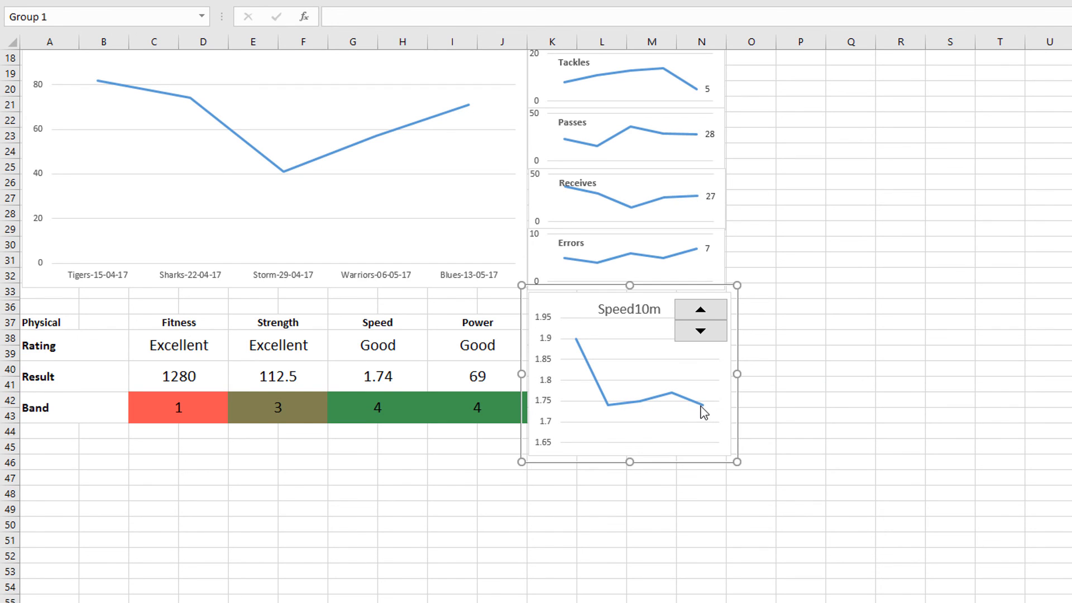
pyautogui.click(704, 413)
pyautogui.click(704, 413)
pyautogui.rightClick(704, 413)
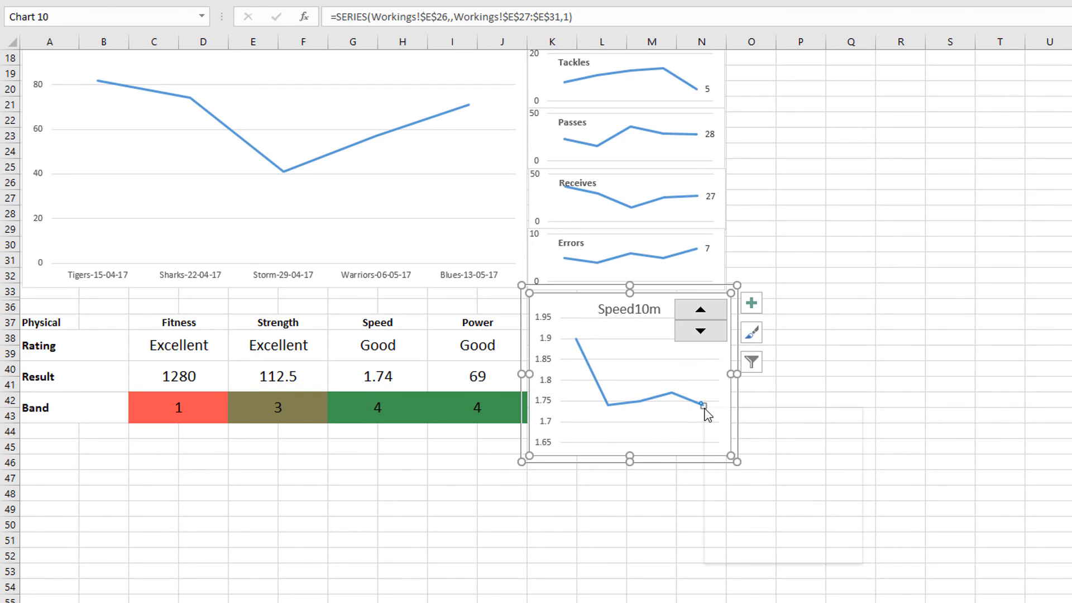
pyautogui.moveTo(768, 515)
pyautogui.click(929, 517)
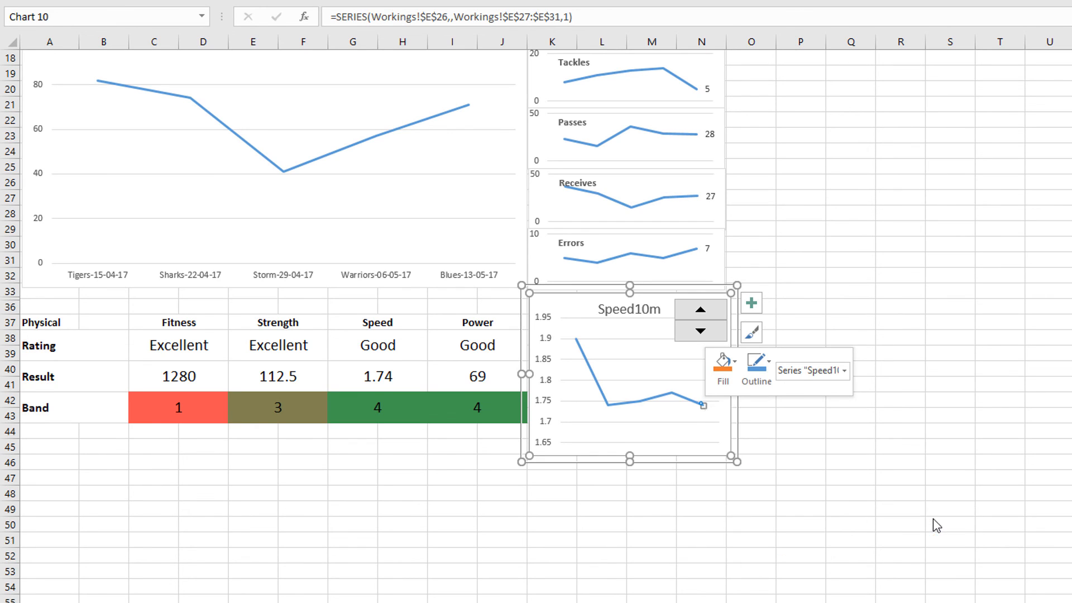
pyautogui.click(821, 431)
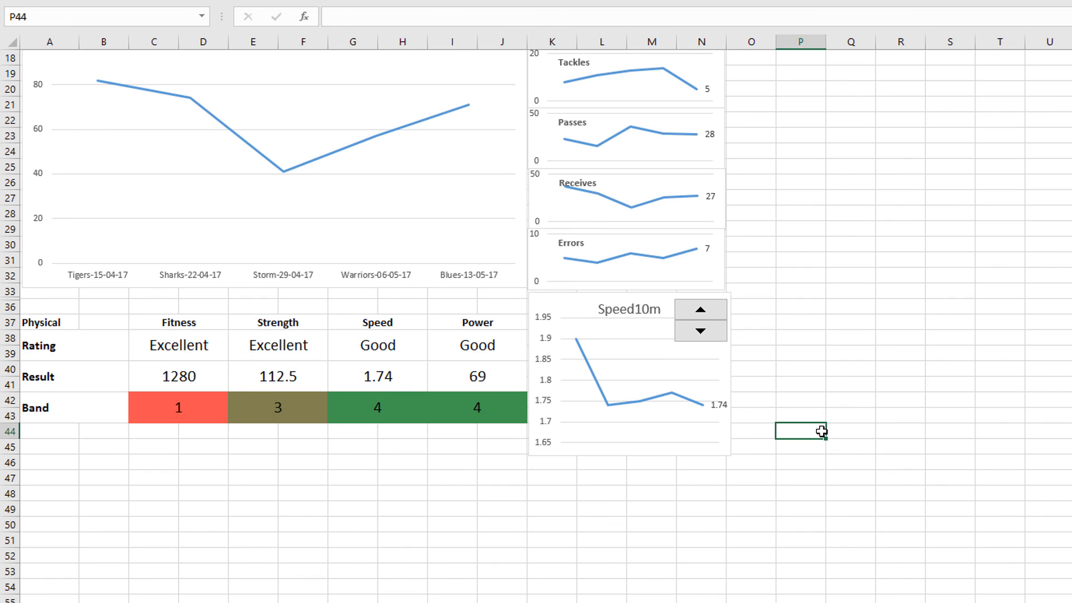
# Step: Move the Physical heading up to A36 and shift the Speed10m chart group down so it starts at row 37
pyautogui.click(46, 322)
pyautogui.moveTo(46, 330); pyautogui.dragTo(46, 314)
pyautogui.moveTo(549, 304); pyautogui.dragTo(550, 323)
pyautogui.click(832, 338)
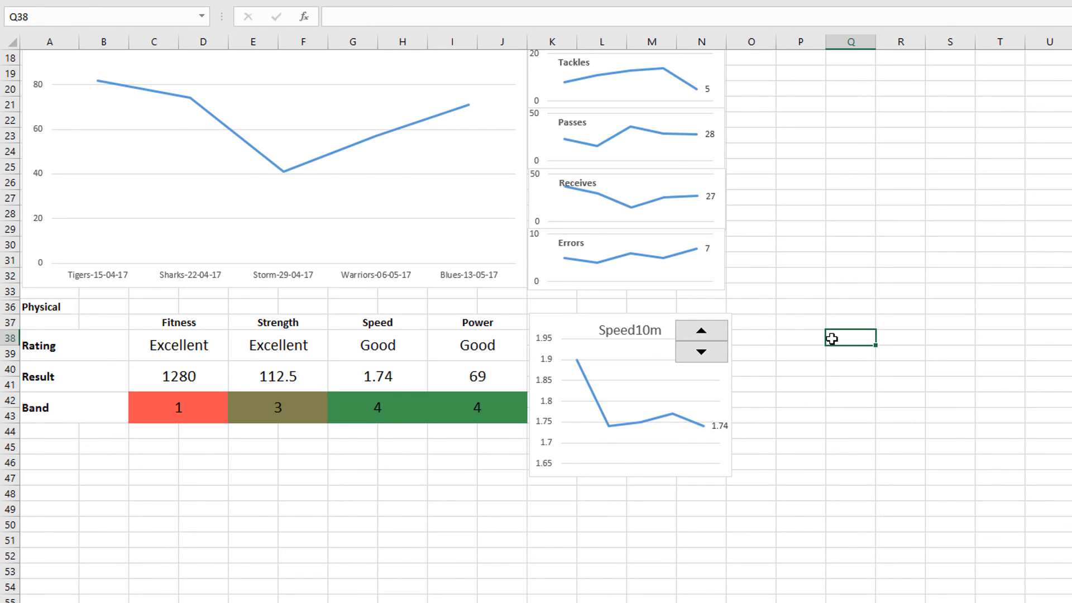
# Step: Format the Updates heading row A6:N6 with font size 14 and a grey fill
pyautogui.scroll(6, 832, 339)
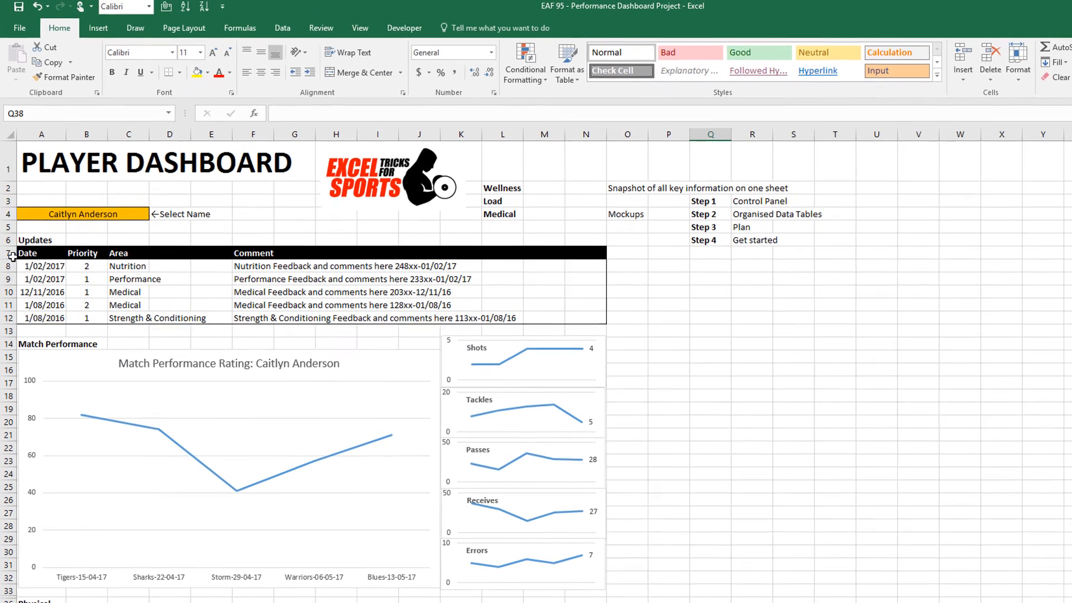
pyautogui.moveTo(41, 240); pyautogui.dragTo(581, 242)
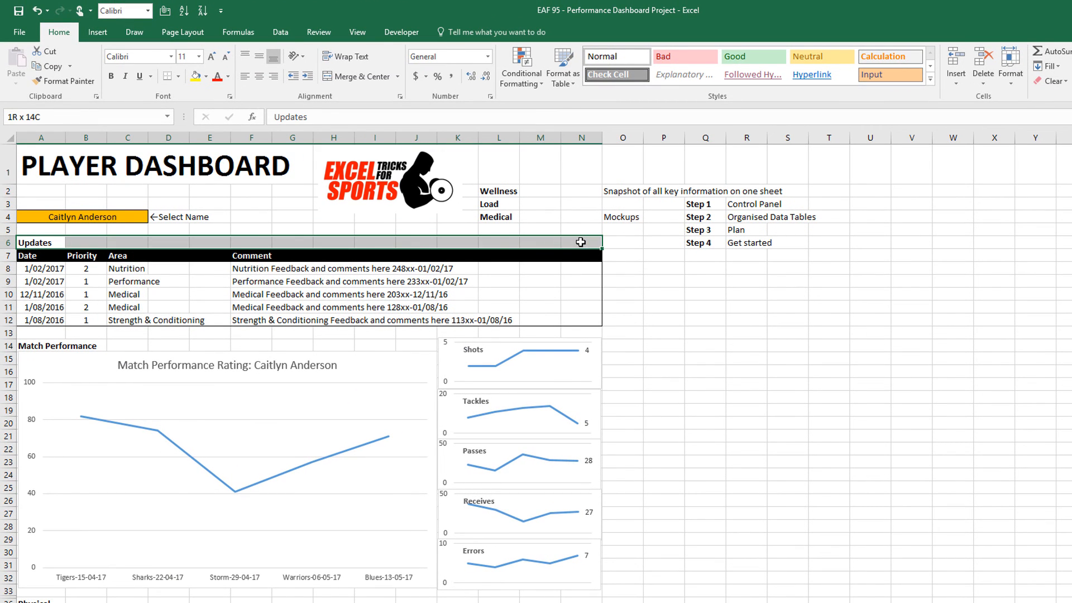
pyautogui.click(211, 56)
pyautogui.click(211, 56)
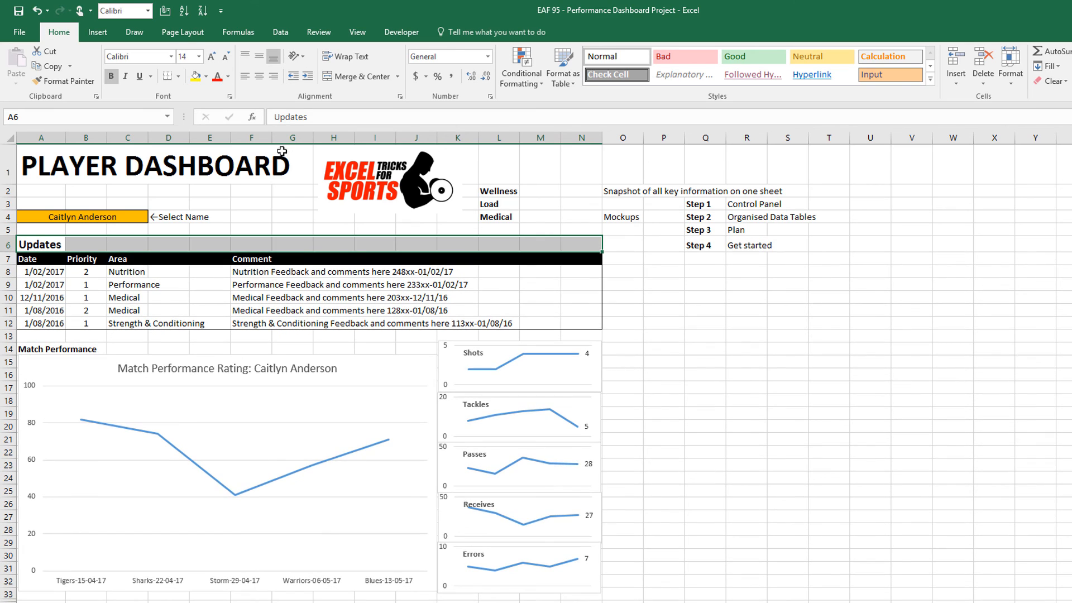
pyautogui.click(206, 76)
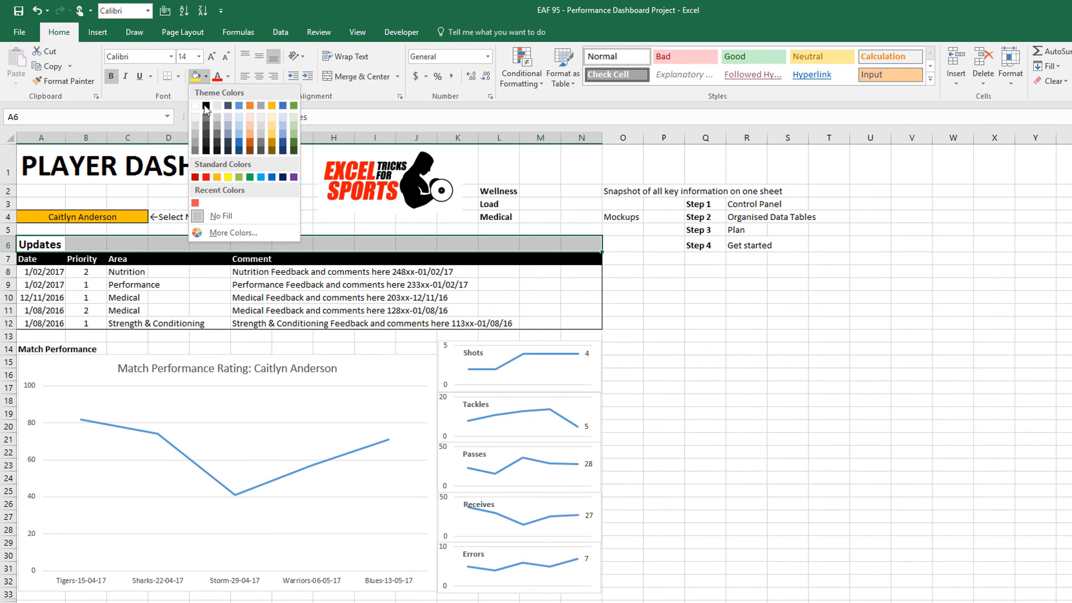
pyautogui.click(196, 144)
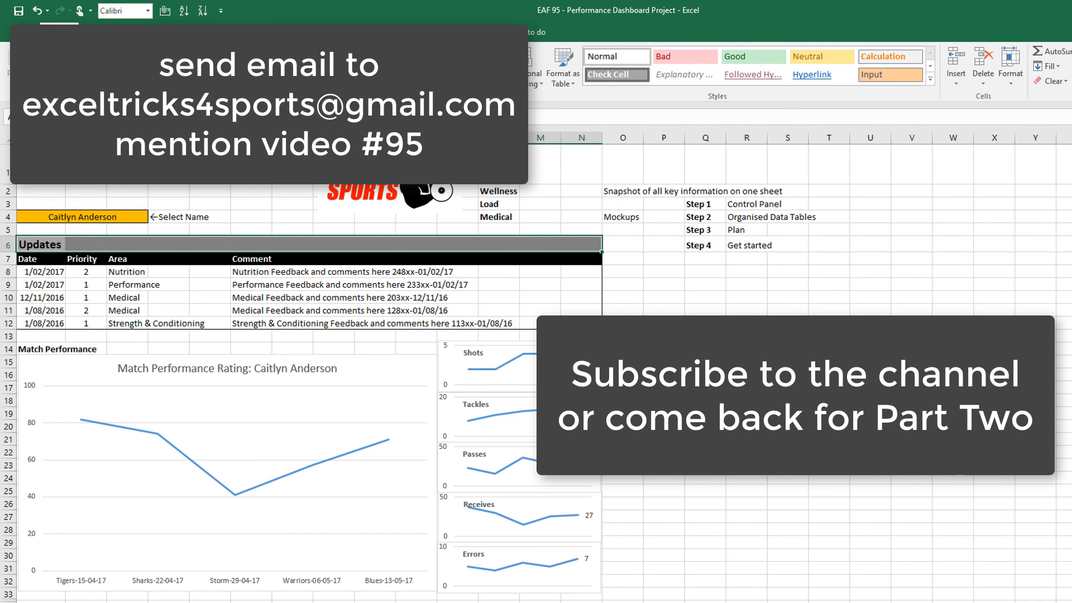
# Step: Copy the Updates heading's formatting onto the Physical row 36 and the Match Performance row 14, columns A to N, with Format Painter
pyautogui.scroll(-7, 252, 332)
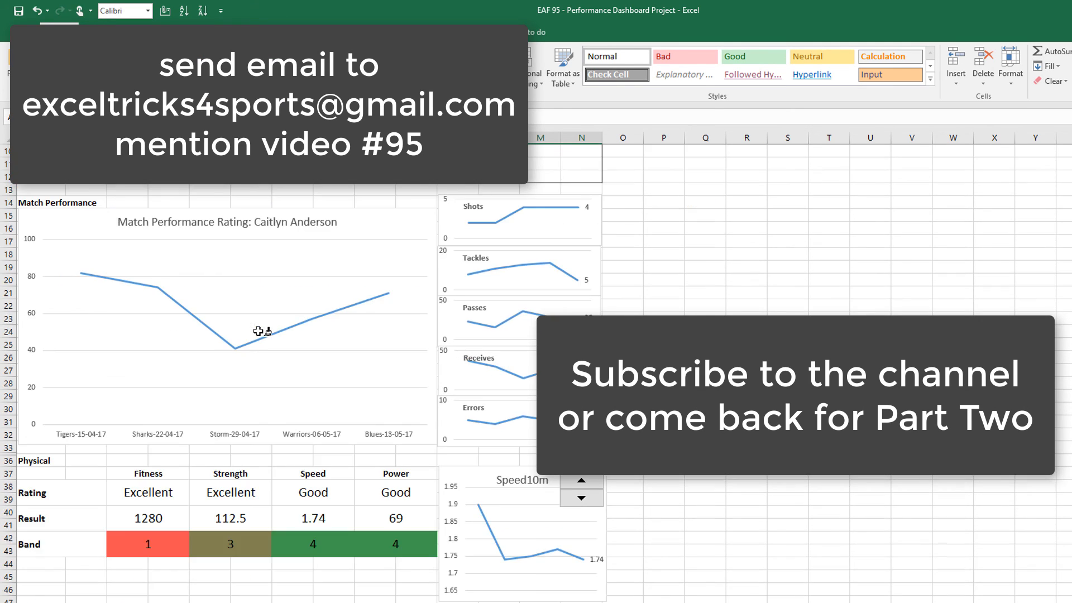
pyautogui.moveTo(31, 306); pyautogui.dragTo(598, 305)
pyautogui.scroll(4, 77, 346)
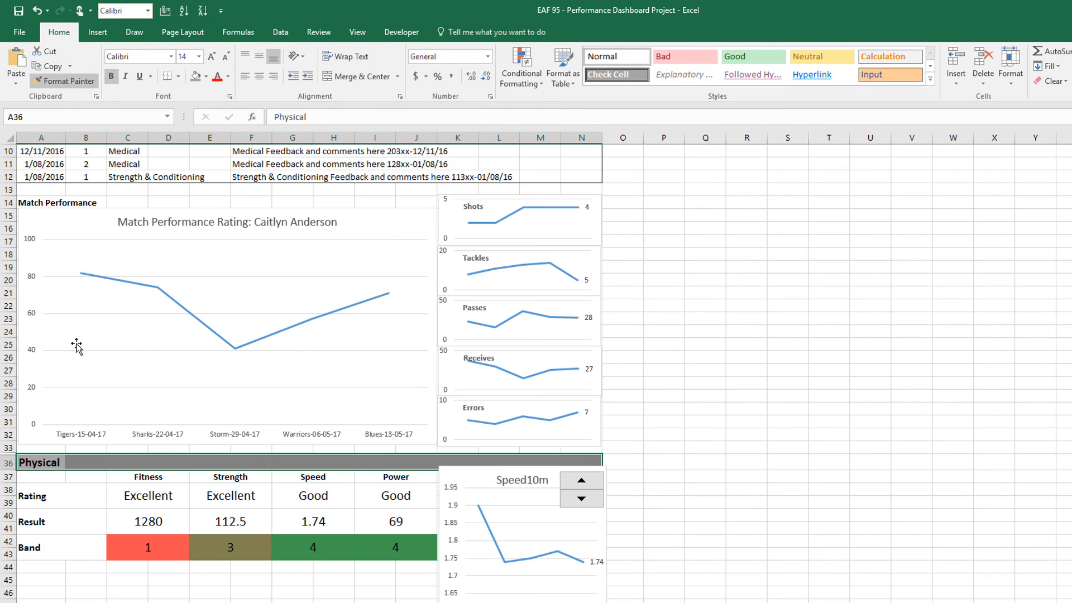
pyautogui.moveTo(31, 202)
pyautogui.mouseDown()
pyautogui.moveTo(605, 206)
pyautogui.moveTo(585, 205)
pyautogui.mouseUp()
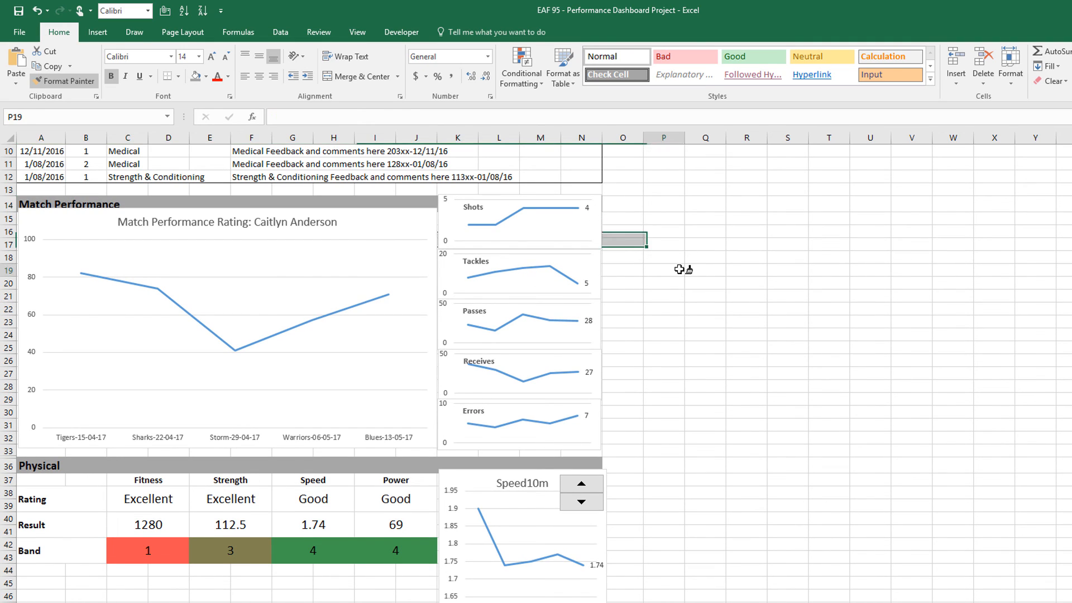